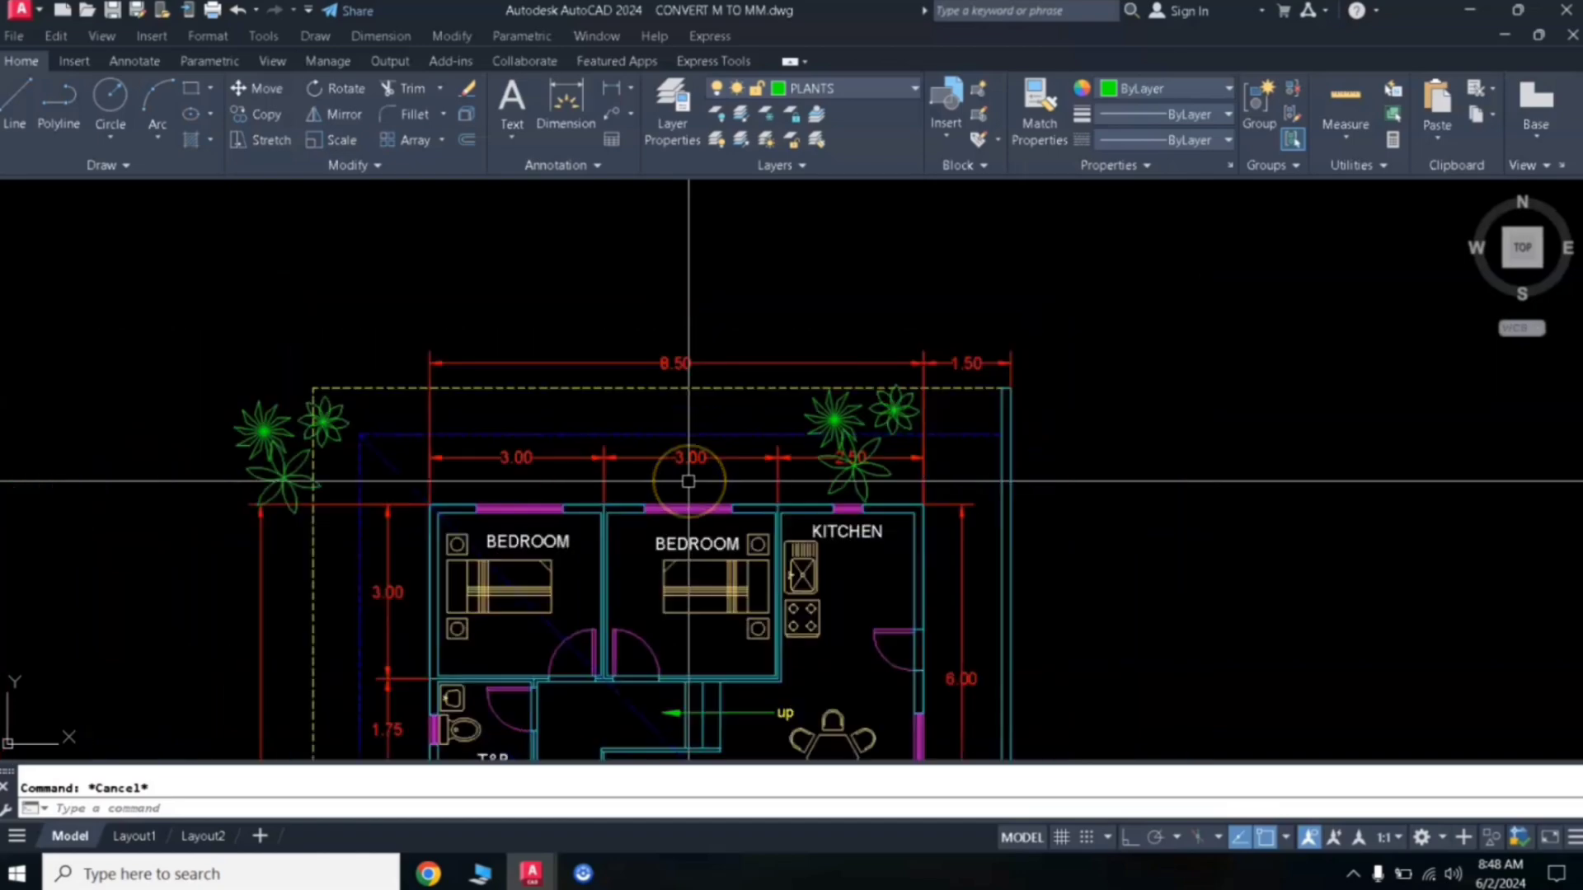
- Switch to ENGLISH UNITS DRAWING ML1.dwg and centre its 5' by 3' reference rectangle
scroll(688, 482, "down", 3)
scroll(685, 343, "up", 2)
scroll(725, 343, "up", 5)
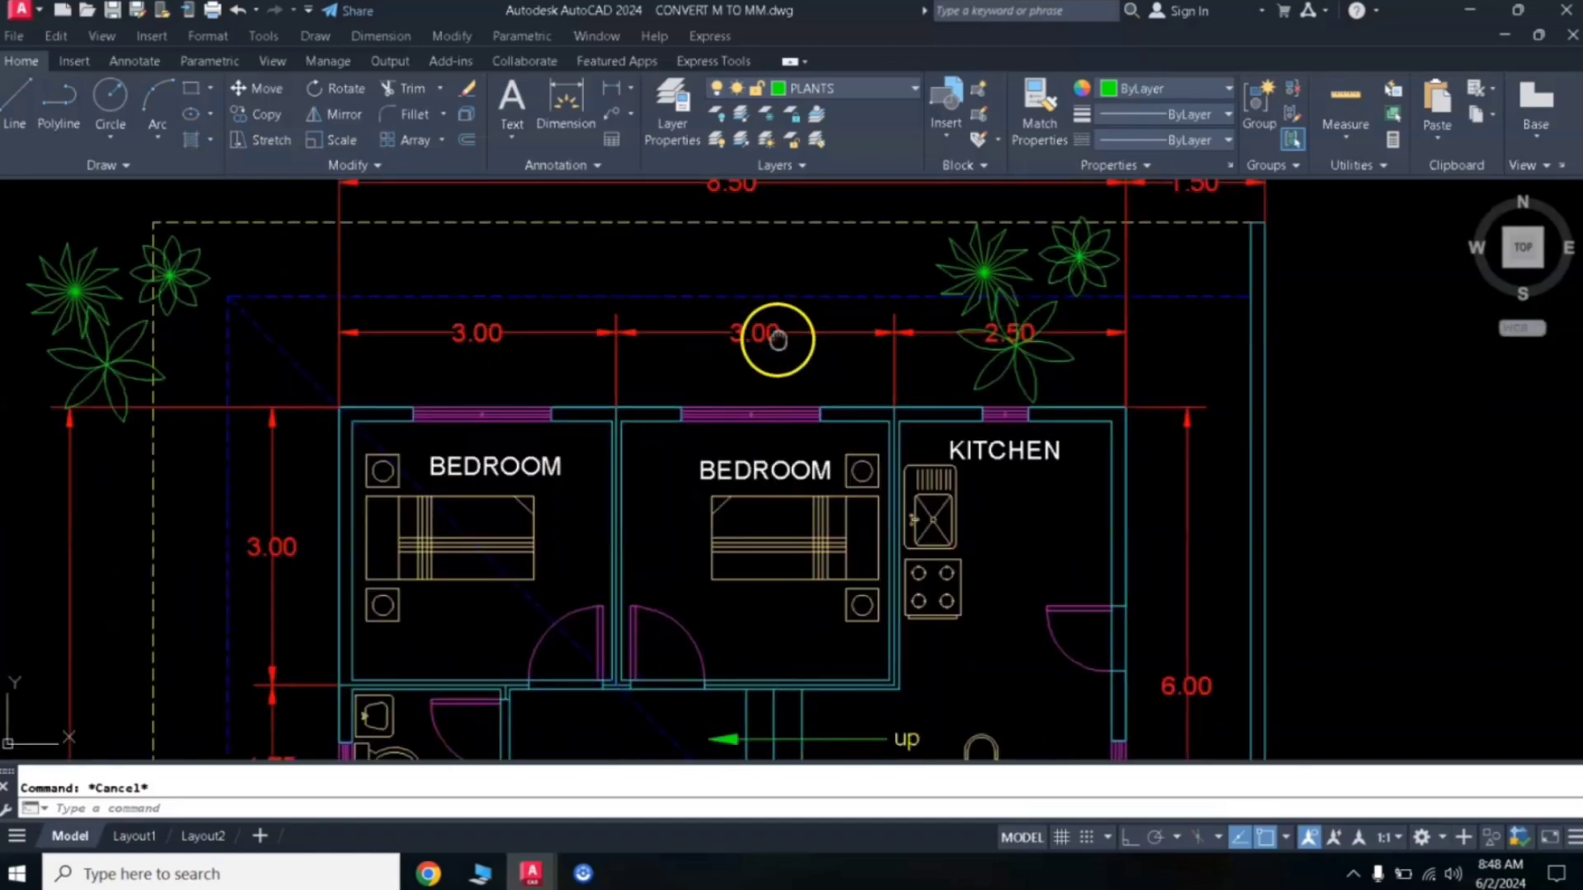
middle_click_drag(777, 339, 726, 415)
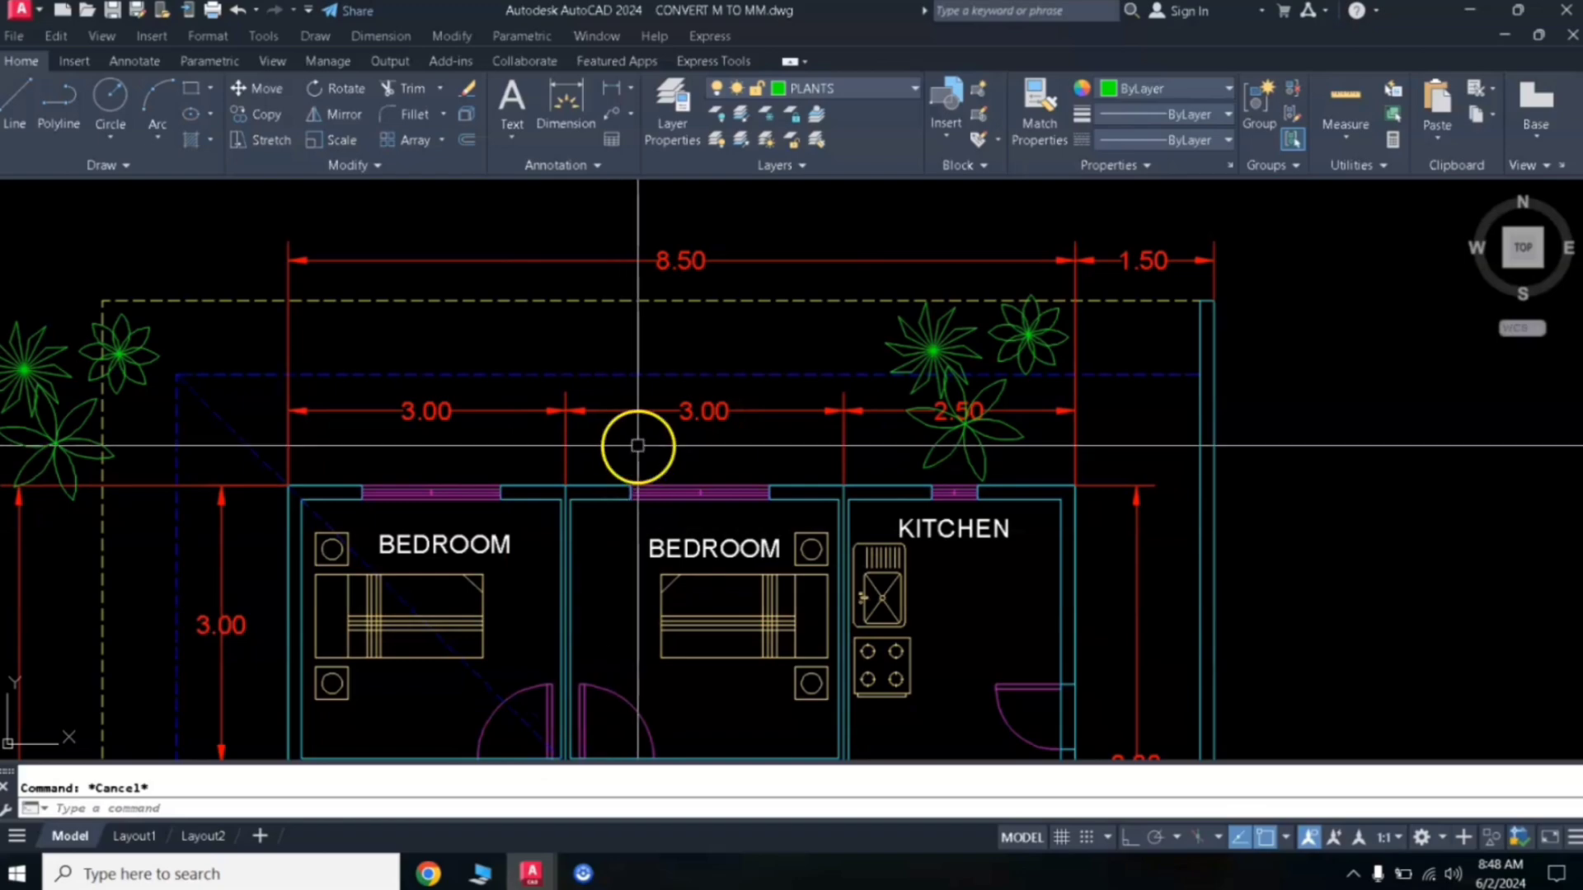
mouse_move(531, 874)
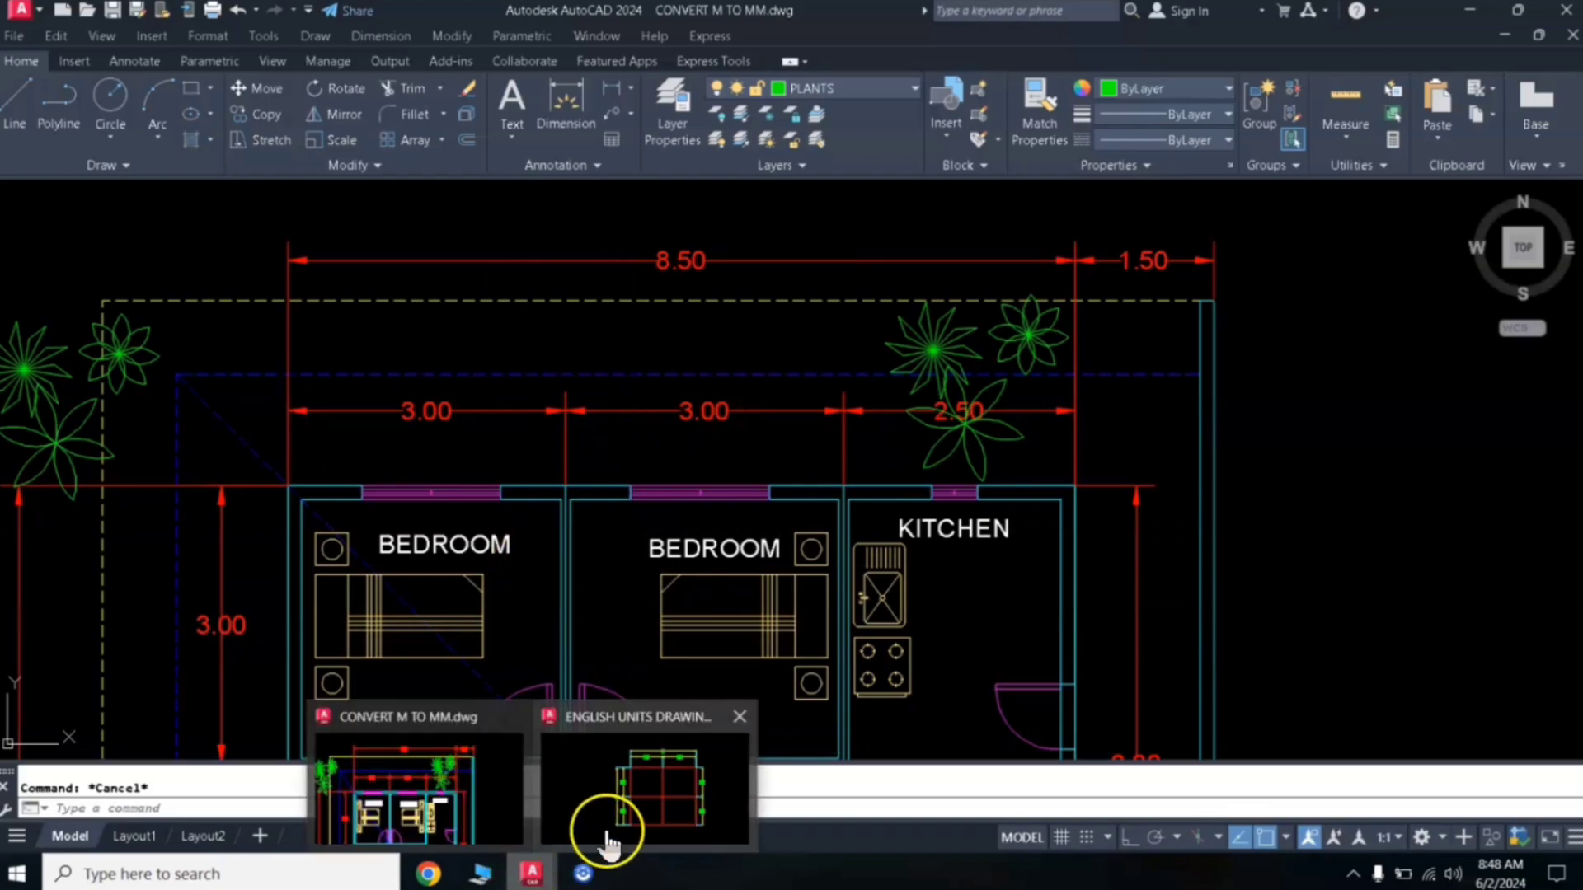
left_click(606, 828)
middle_click_drag(1033, 342, 841, 343)
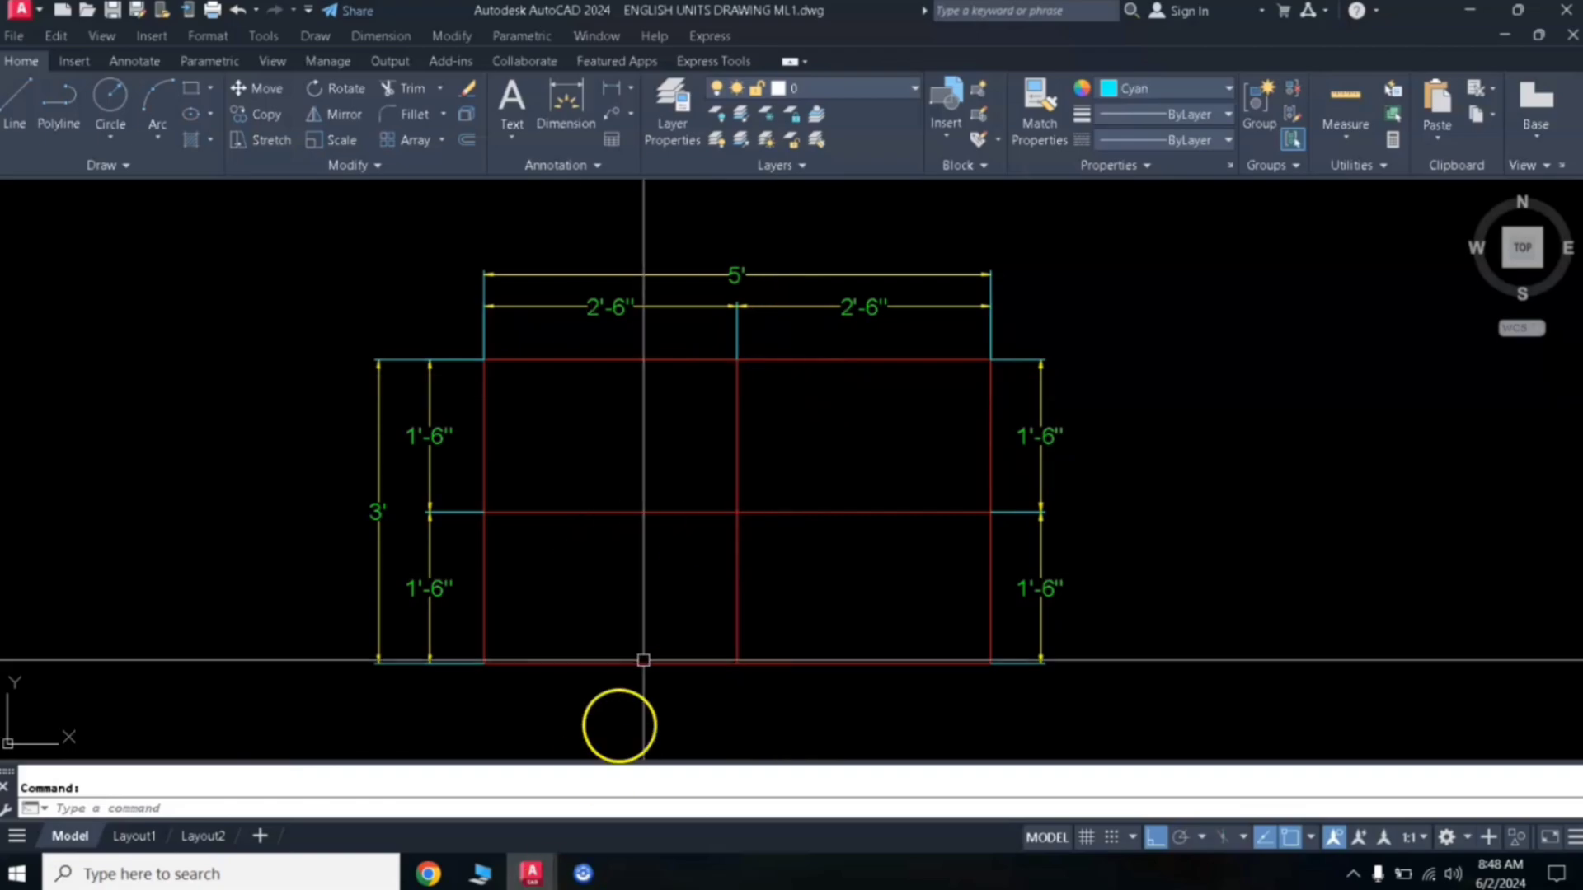
mouse_move(532, 874)
left_click(442, 828)
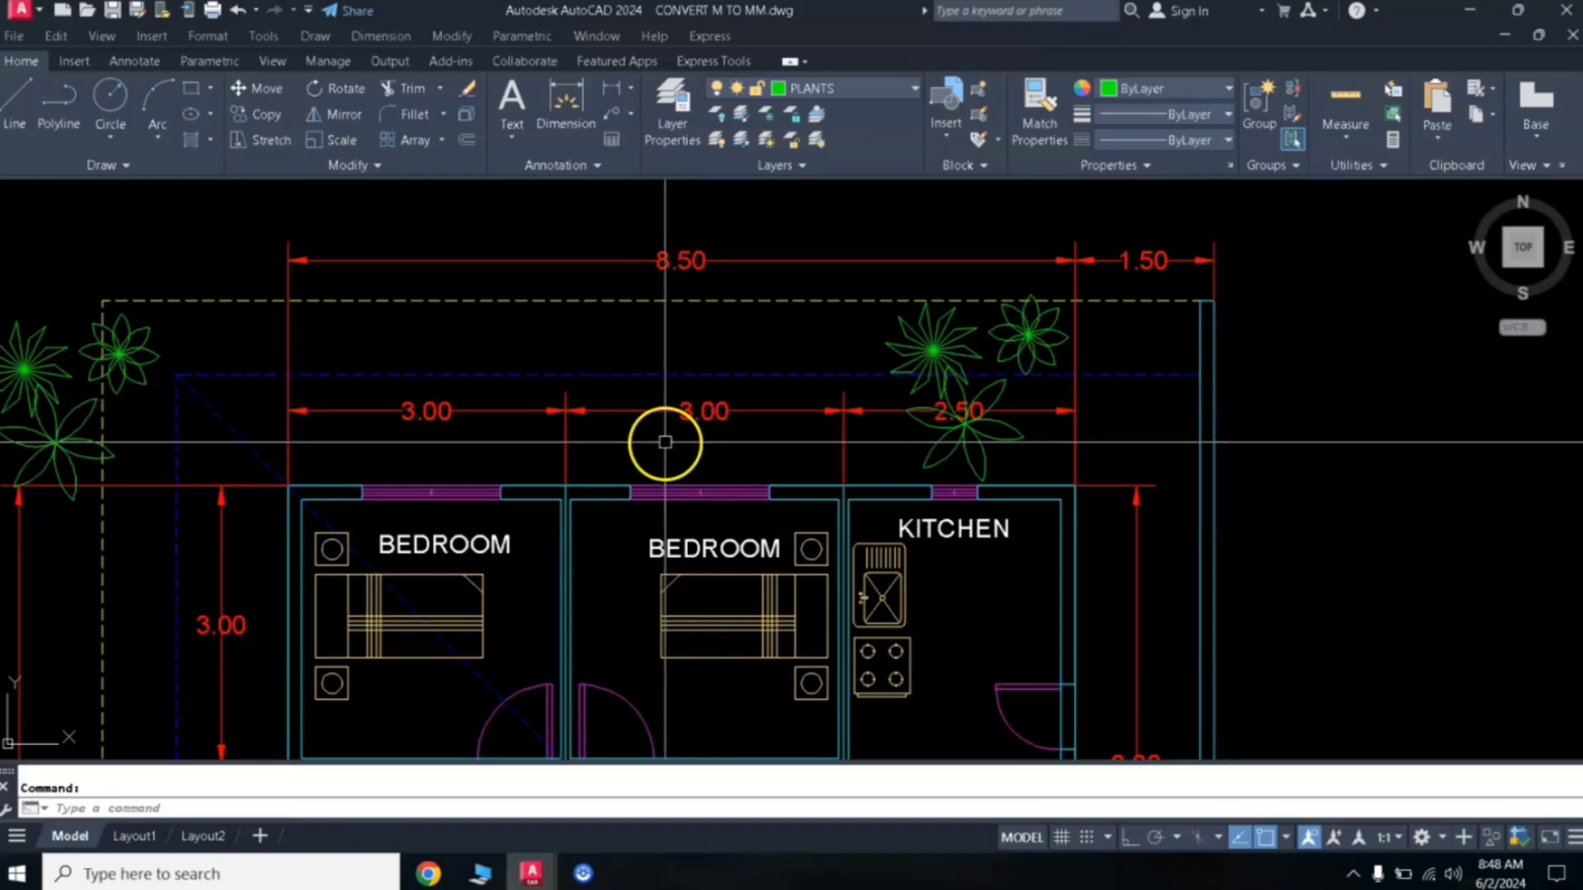
middle_click_drag(683, 437, 743, 460)
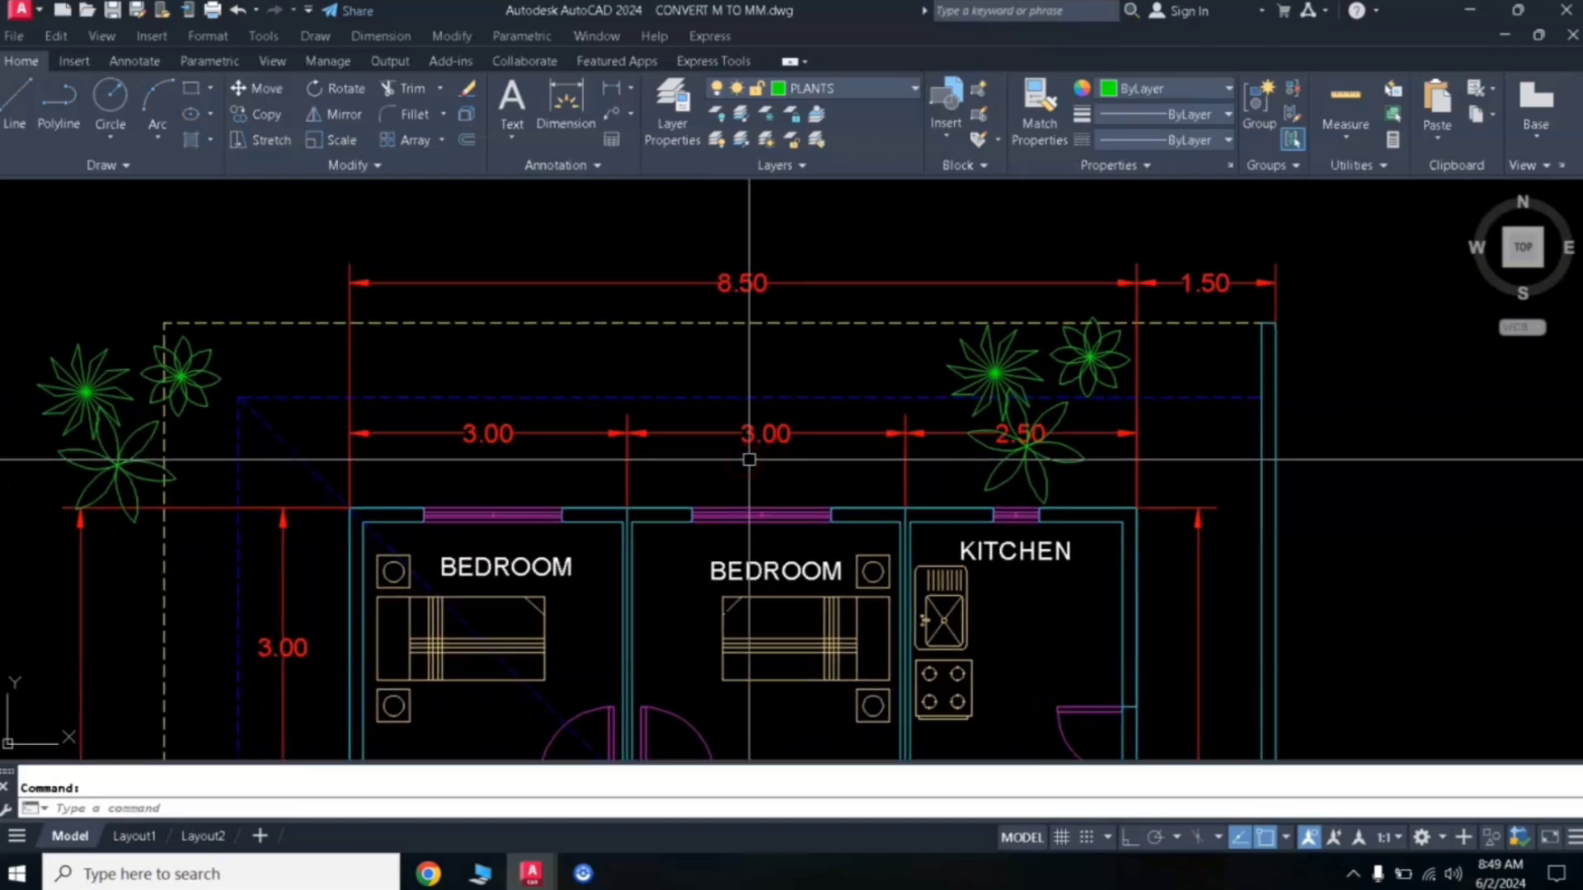
middle_click_drag(837, 357, 856, 404)
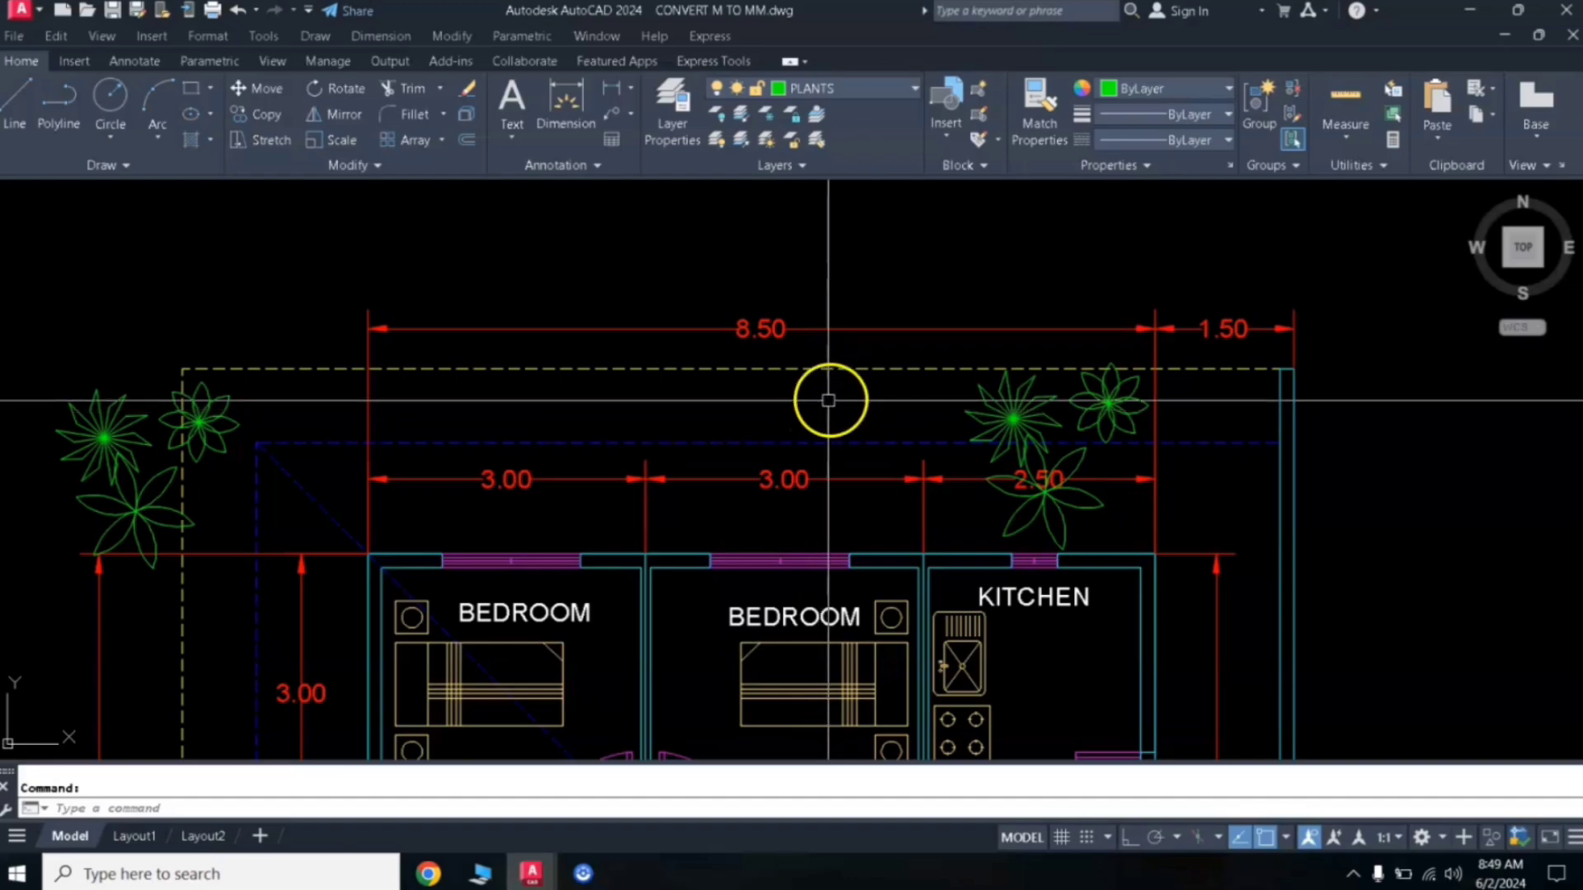
scroll(807, 421, "down", 2)
middle_click_drag(806, 425, 823, 241)
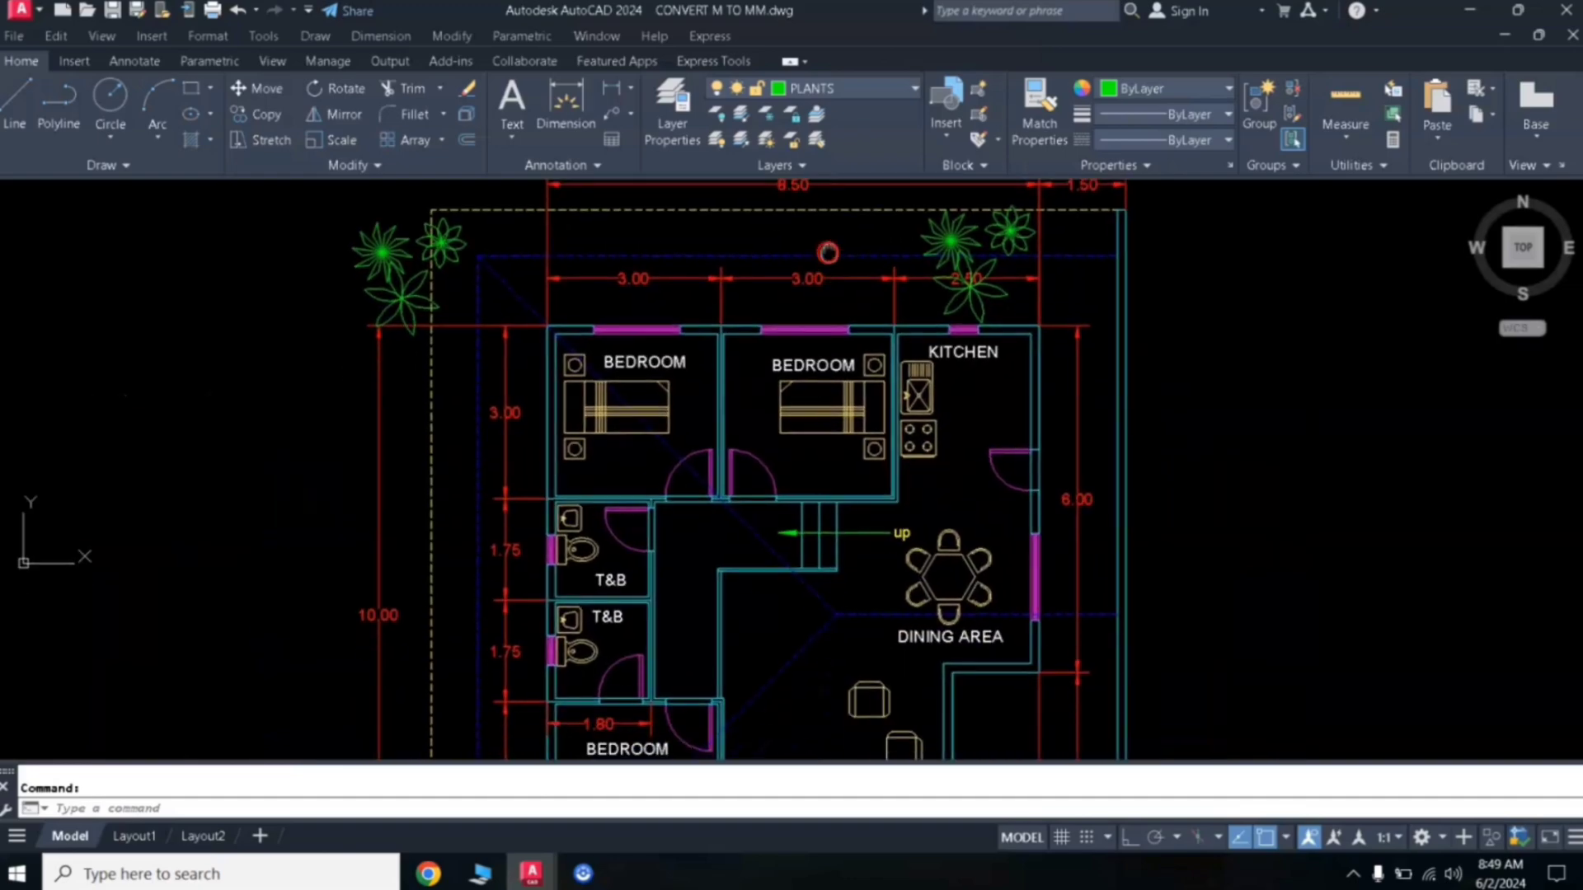
scroll(799, 459, "up", 2)
scroll(800, 459, "down", 2)
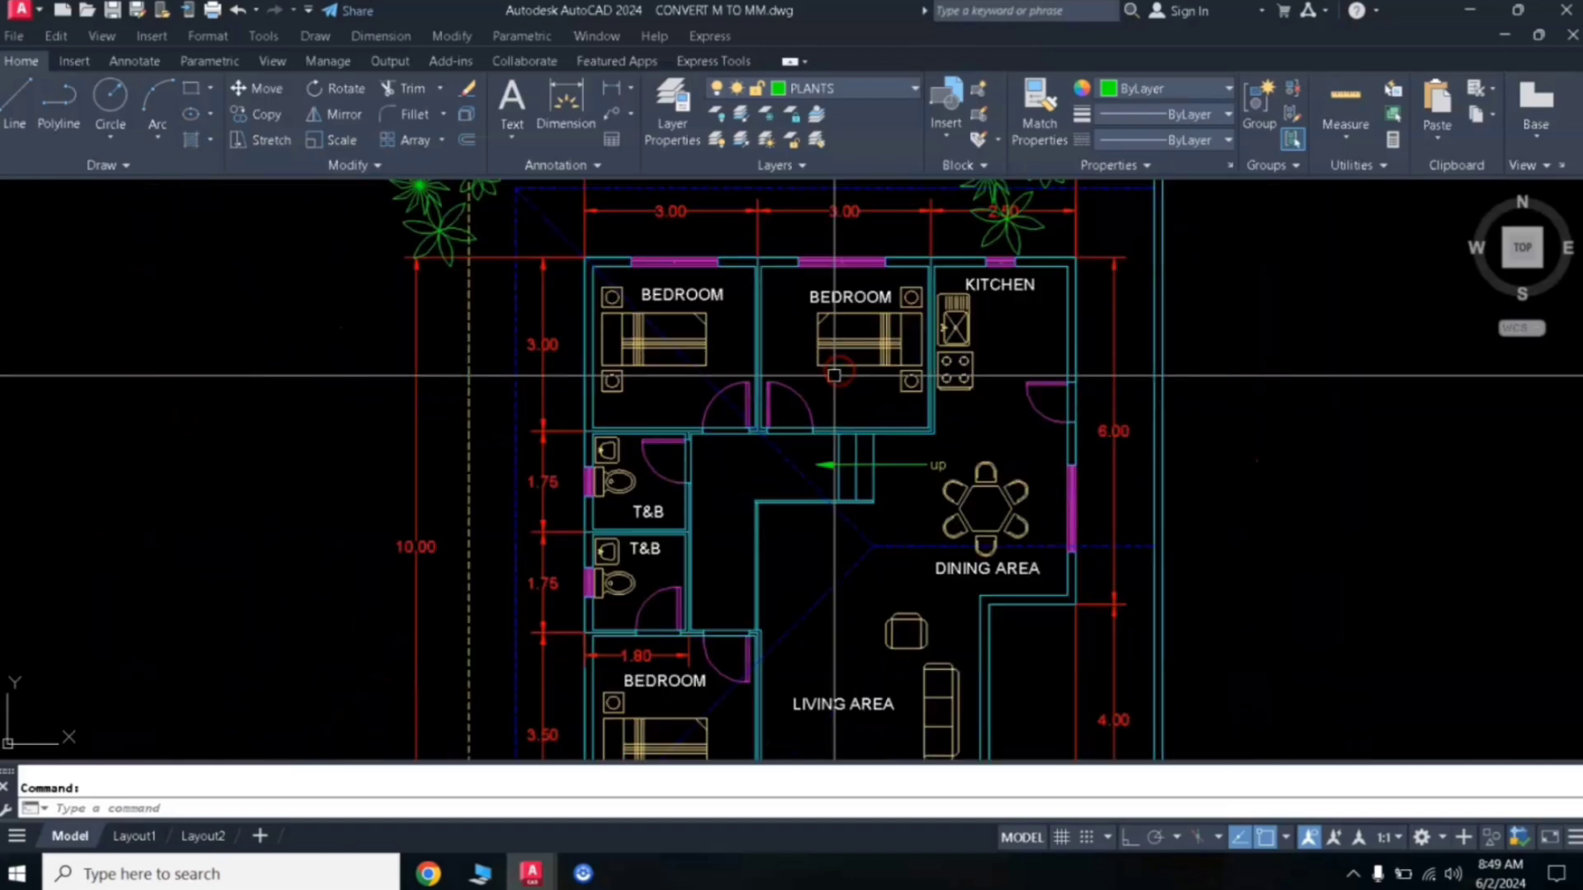
middle_click_drag(864, 354, 773, 402)
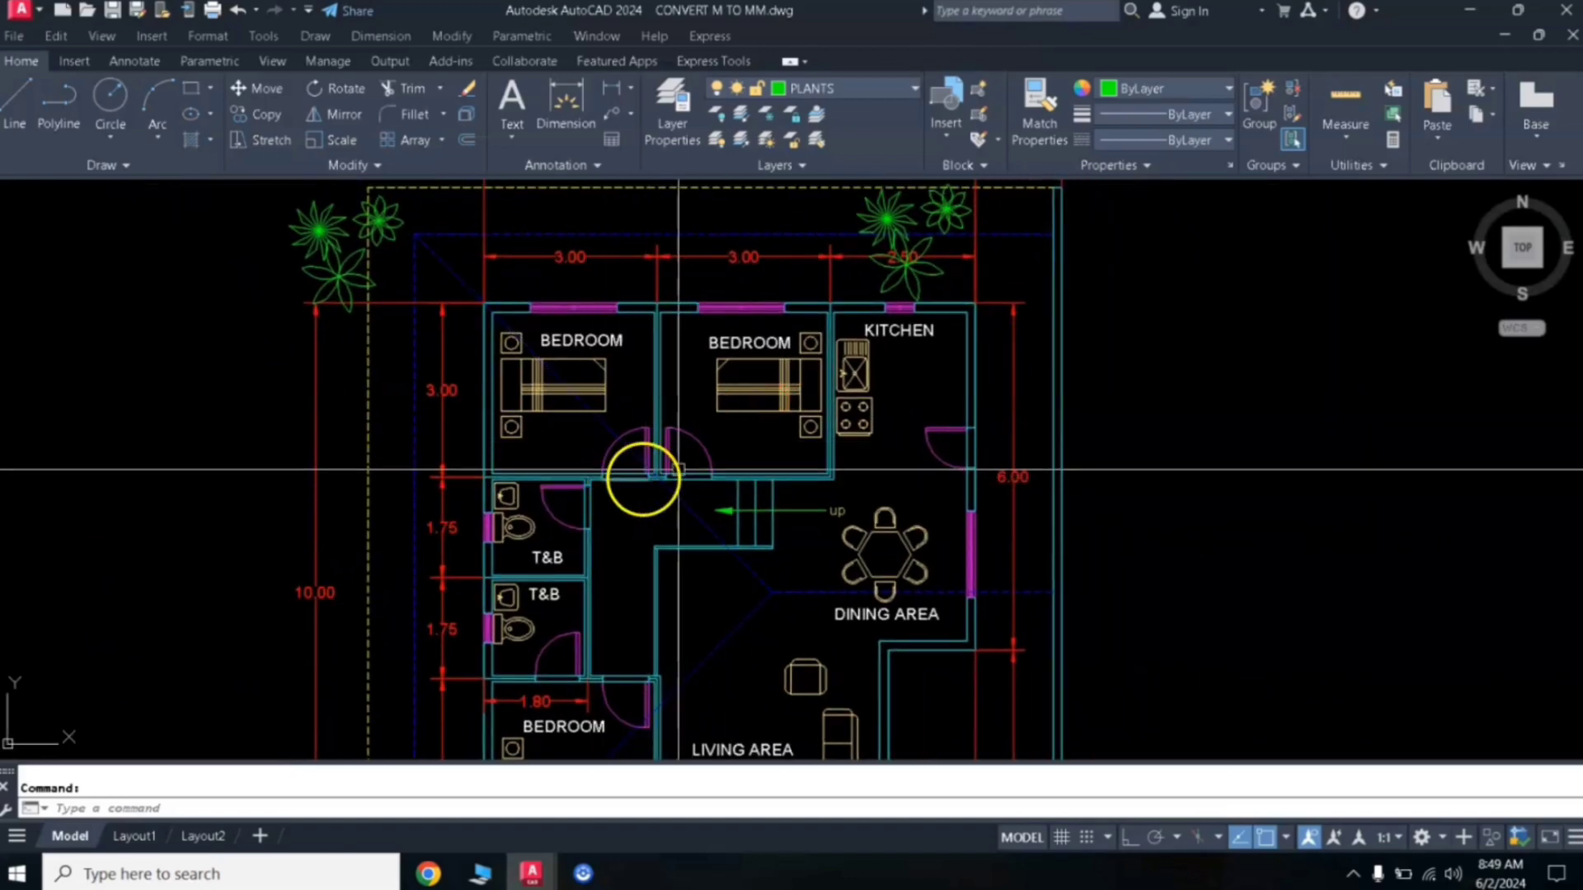
scroll(645, 478, "up", 2)
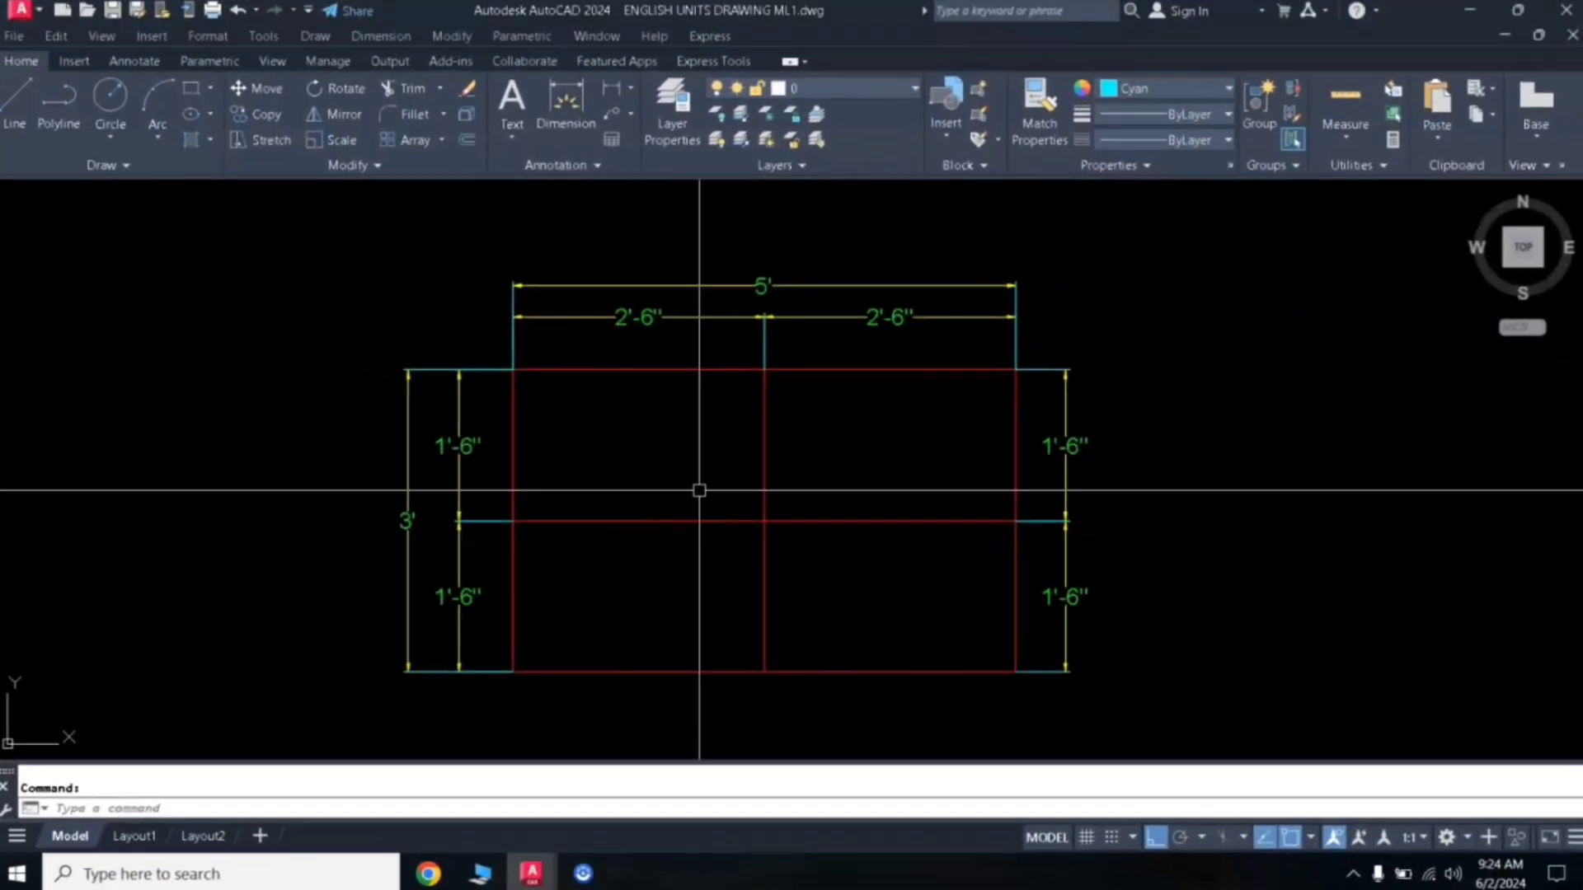
scroll(717, 478, "up", 3)
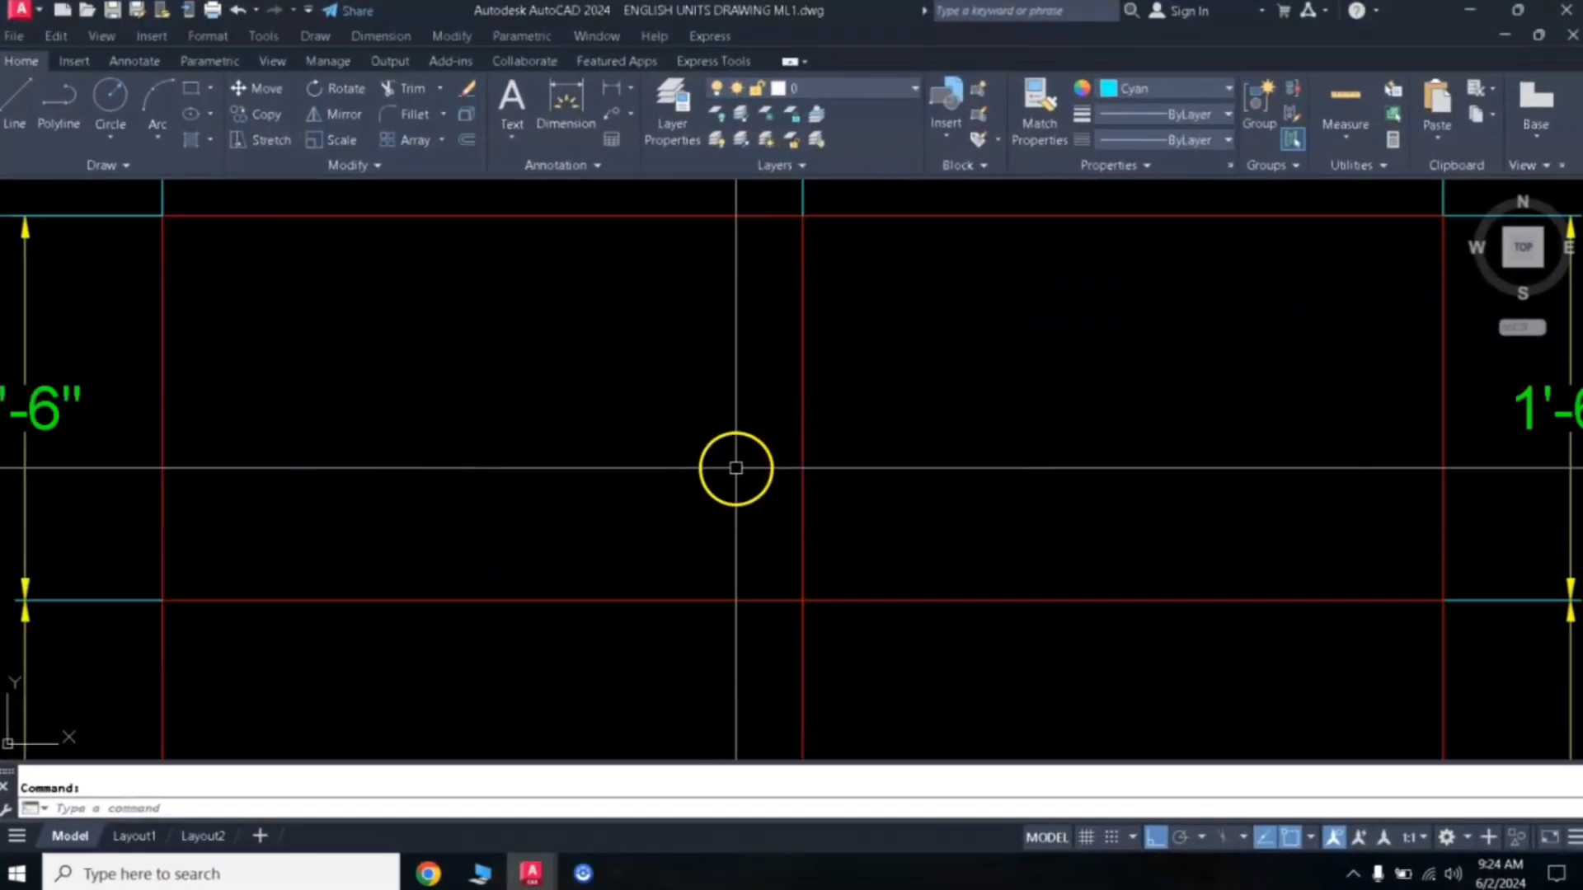
scroll(734, 464, "down", 3)
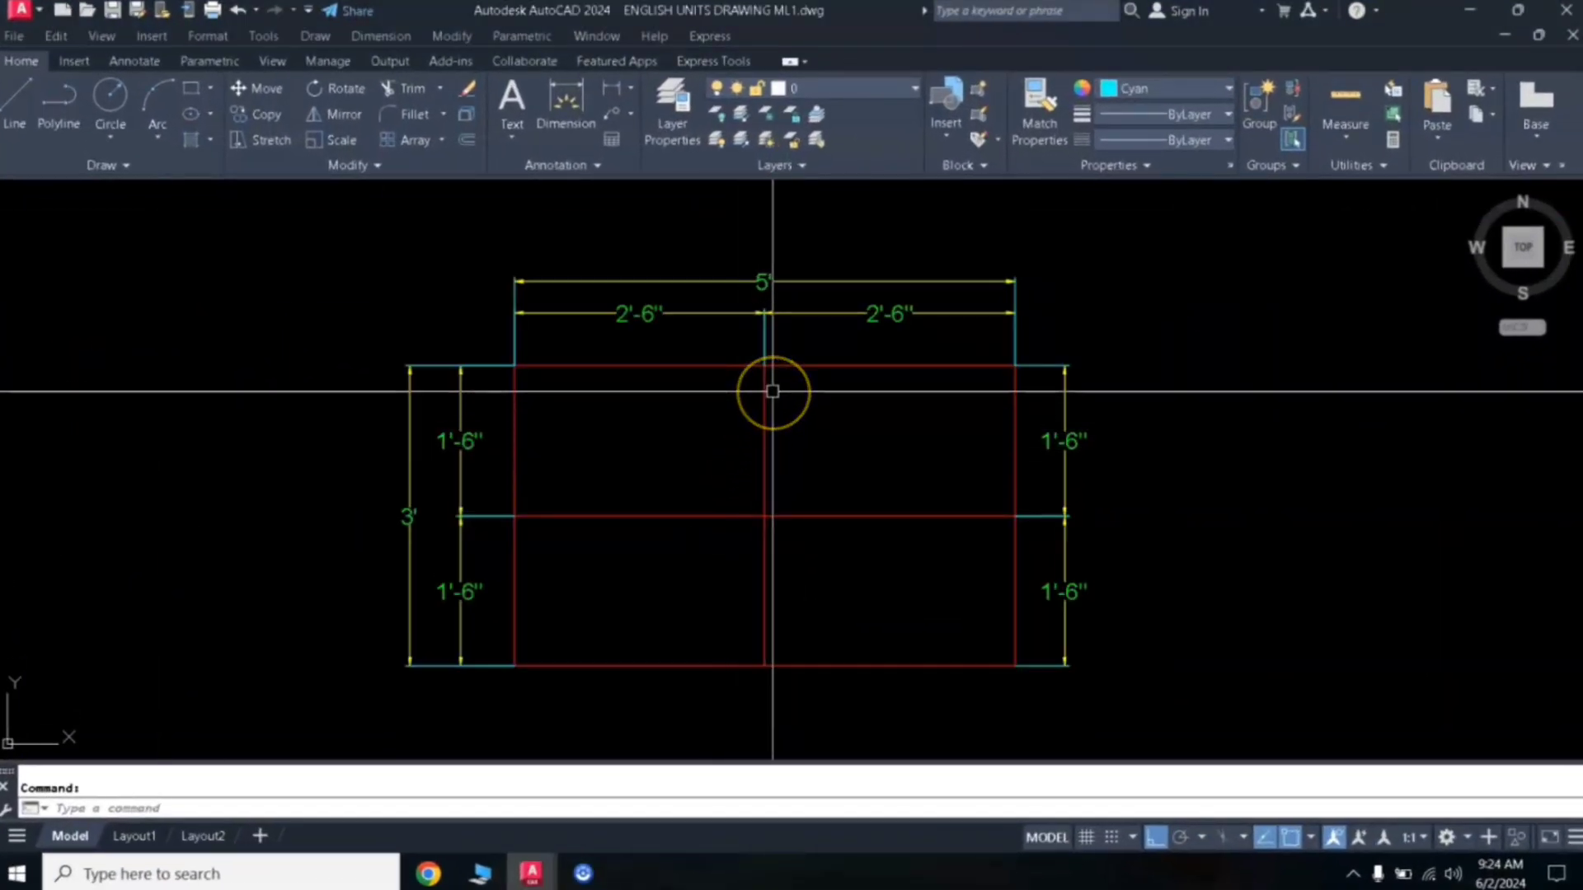
scroll(773, 392, "up", 3)
scroll(773, 389, "down", 3)
middle_click_drag(622, 424, 656, 425)
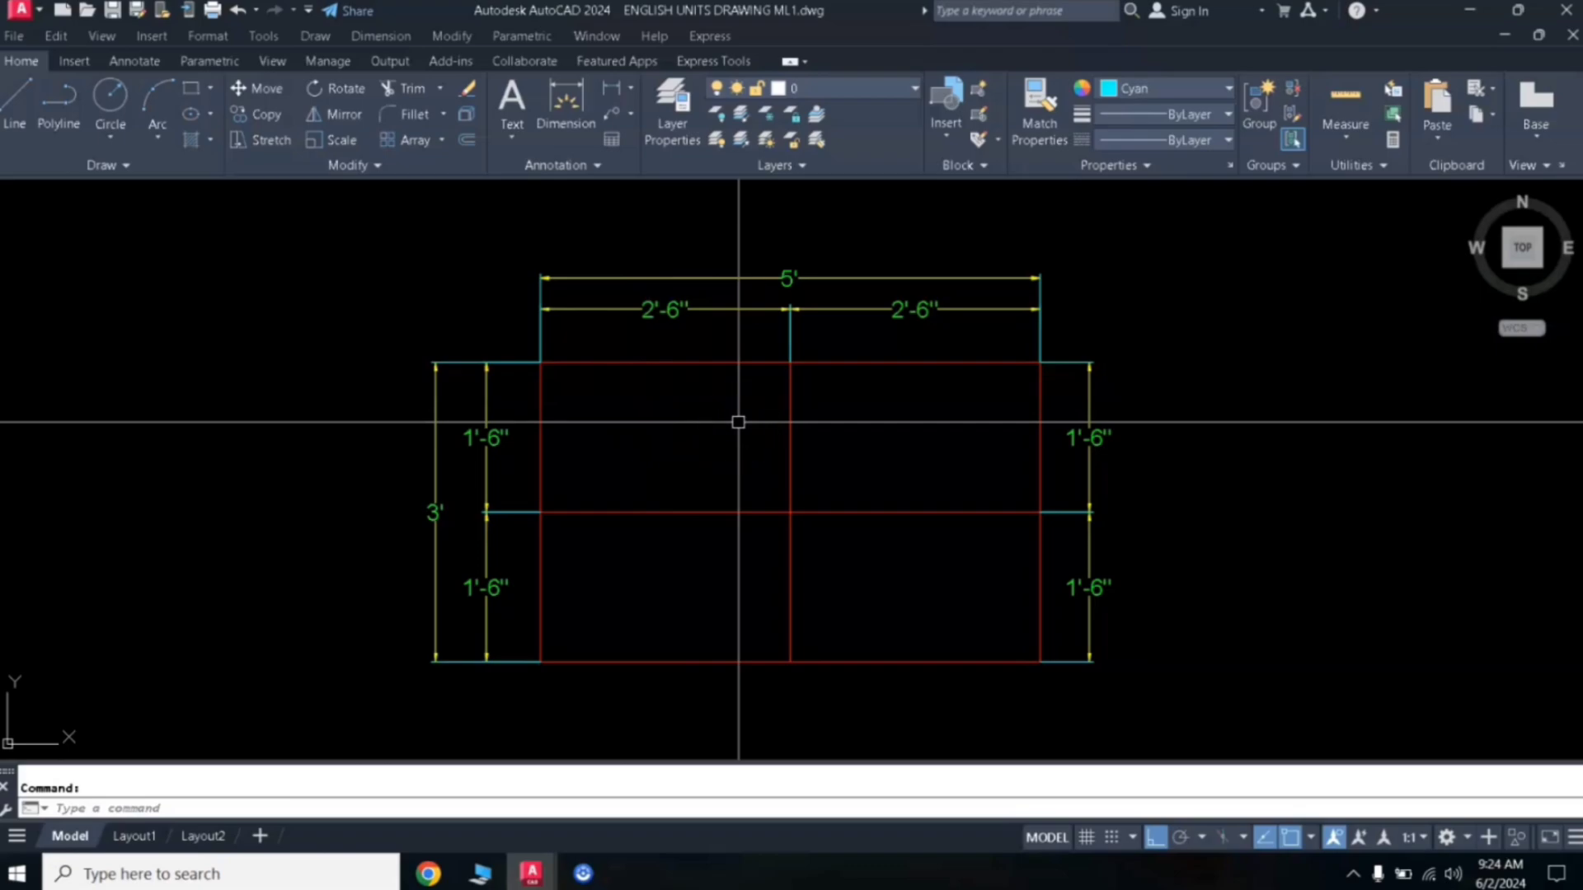
- Use UNITS to keep Architectural length units and set Feet as the insertion scale
type("n")
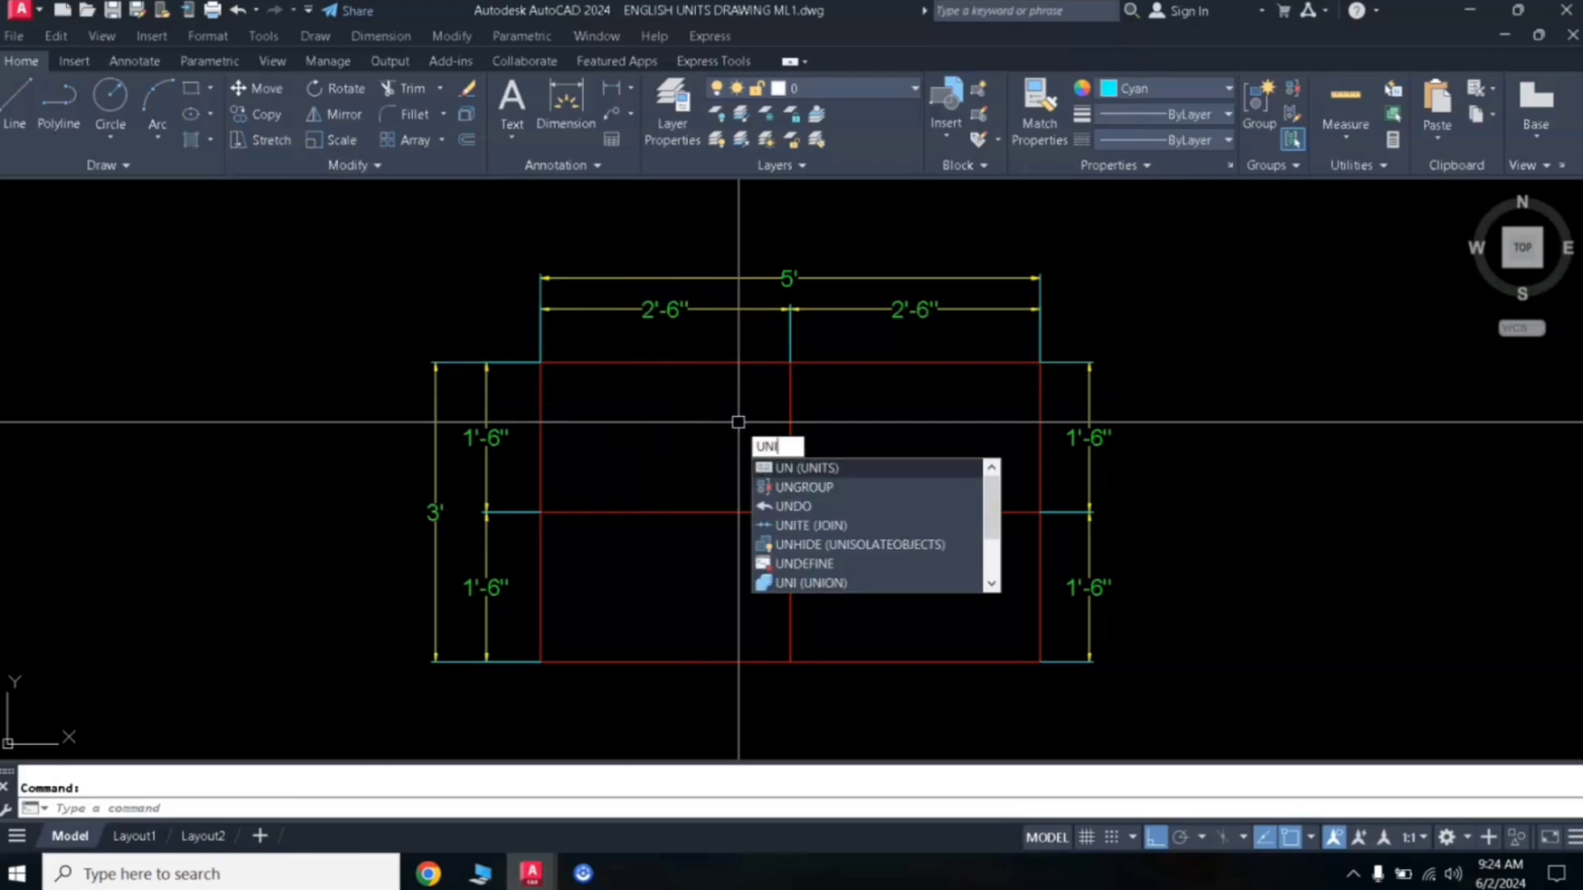
type("i")
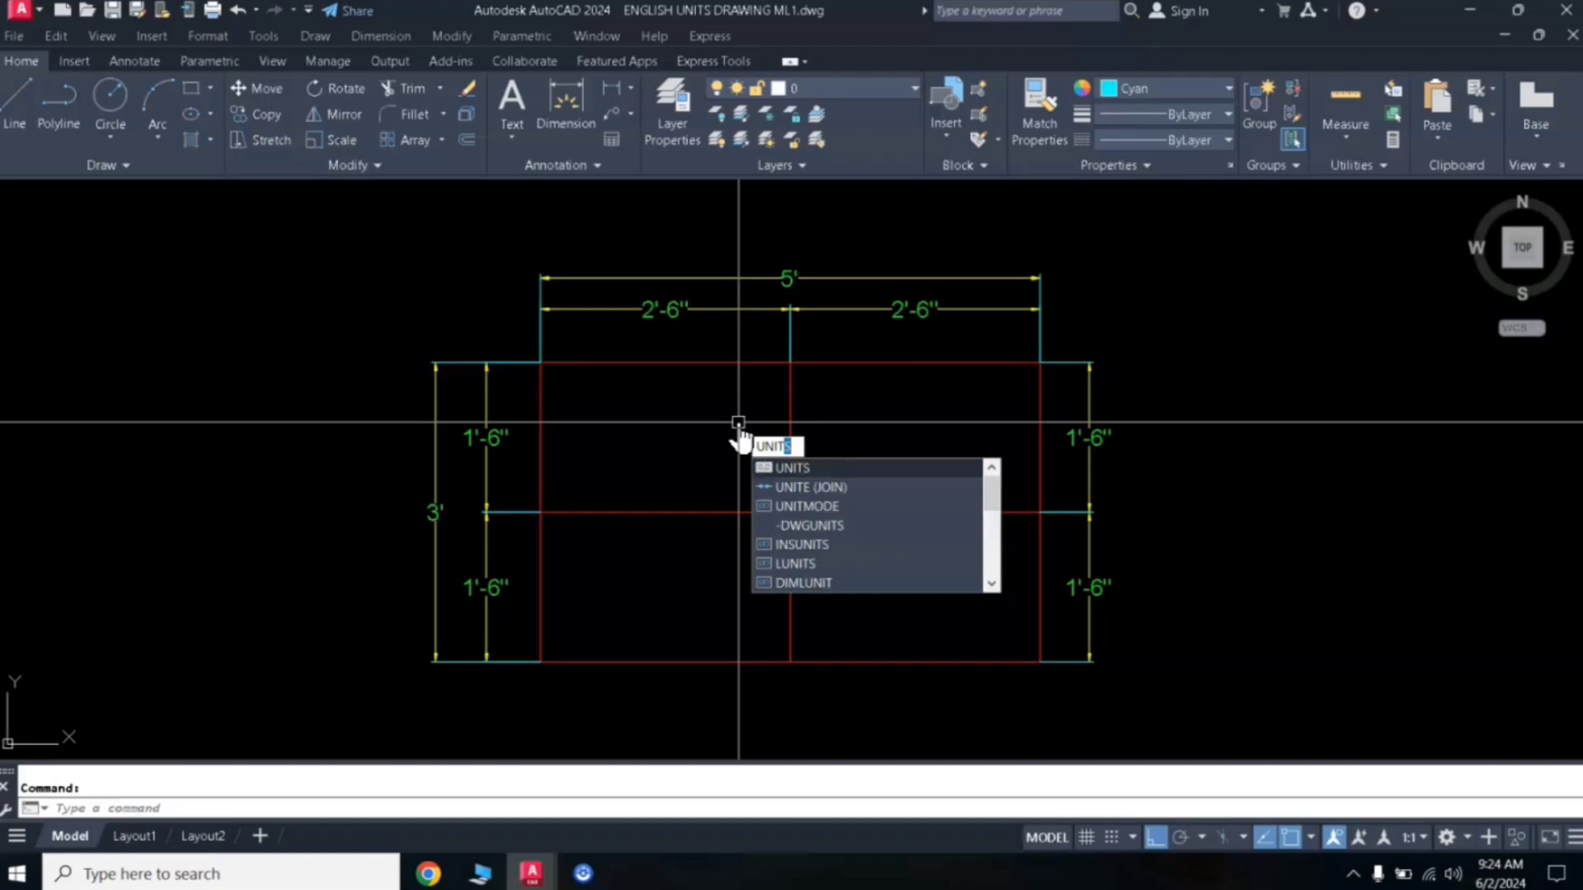
type("s")
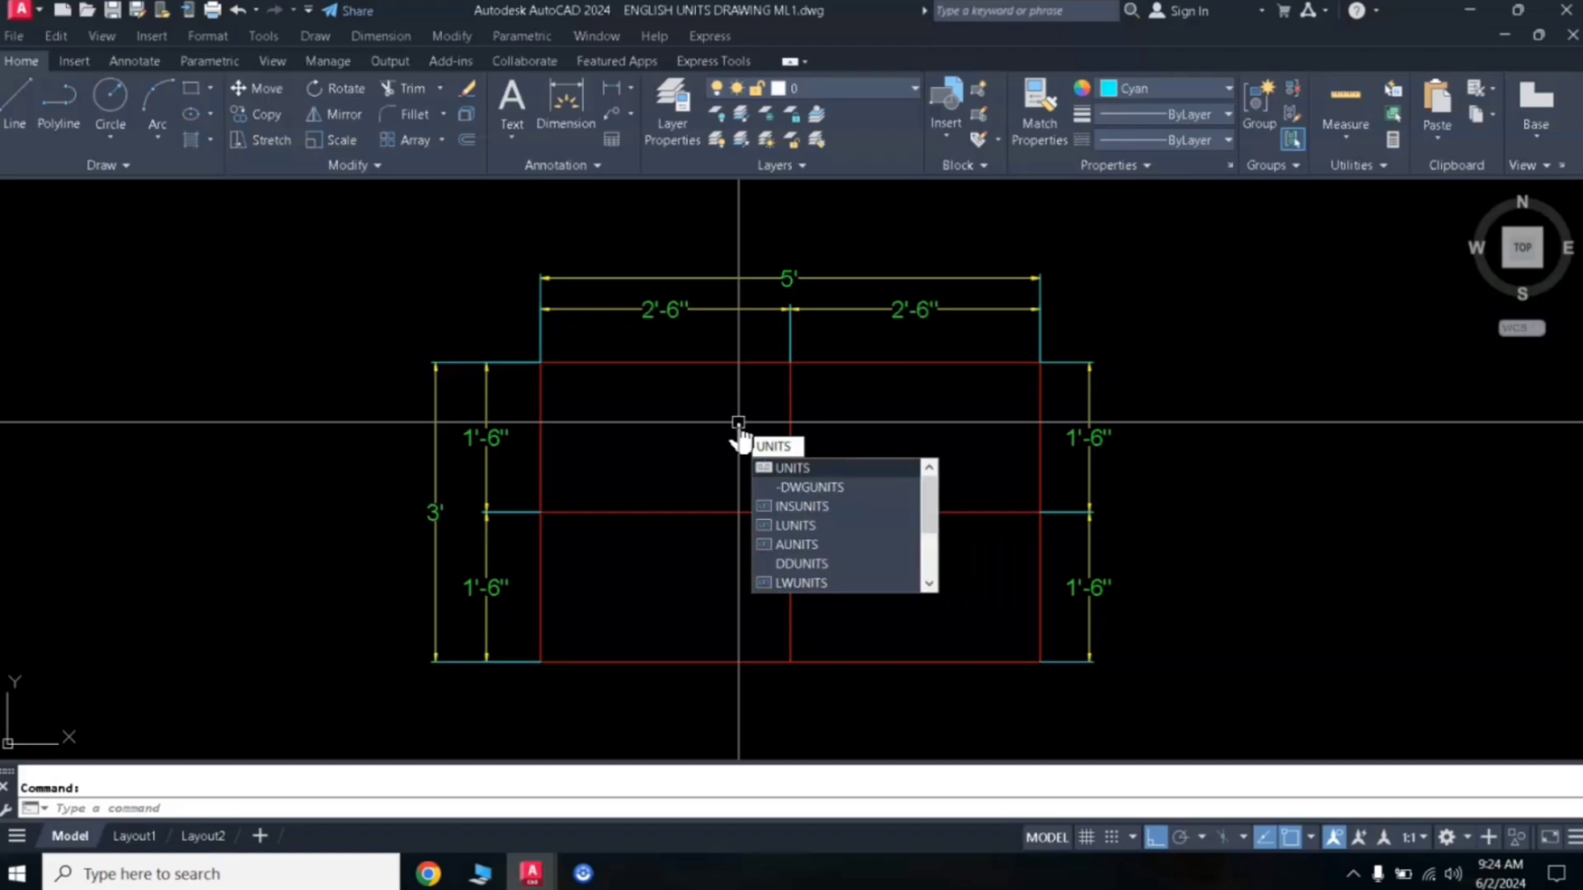
key("Return")
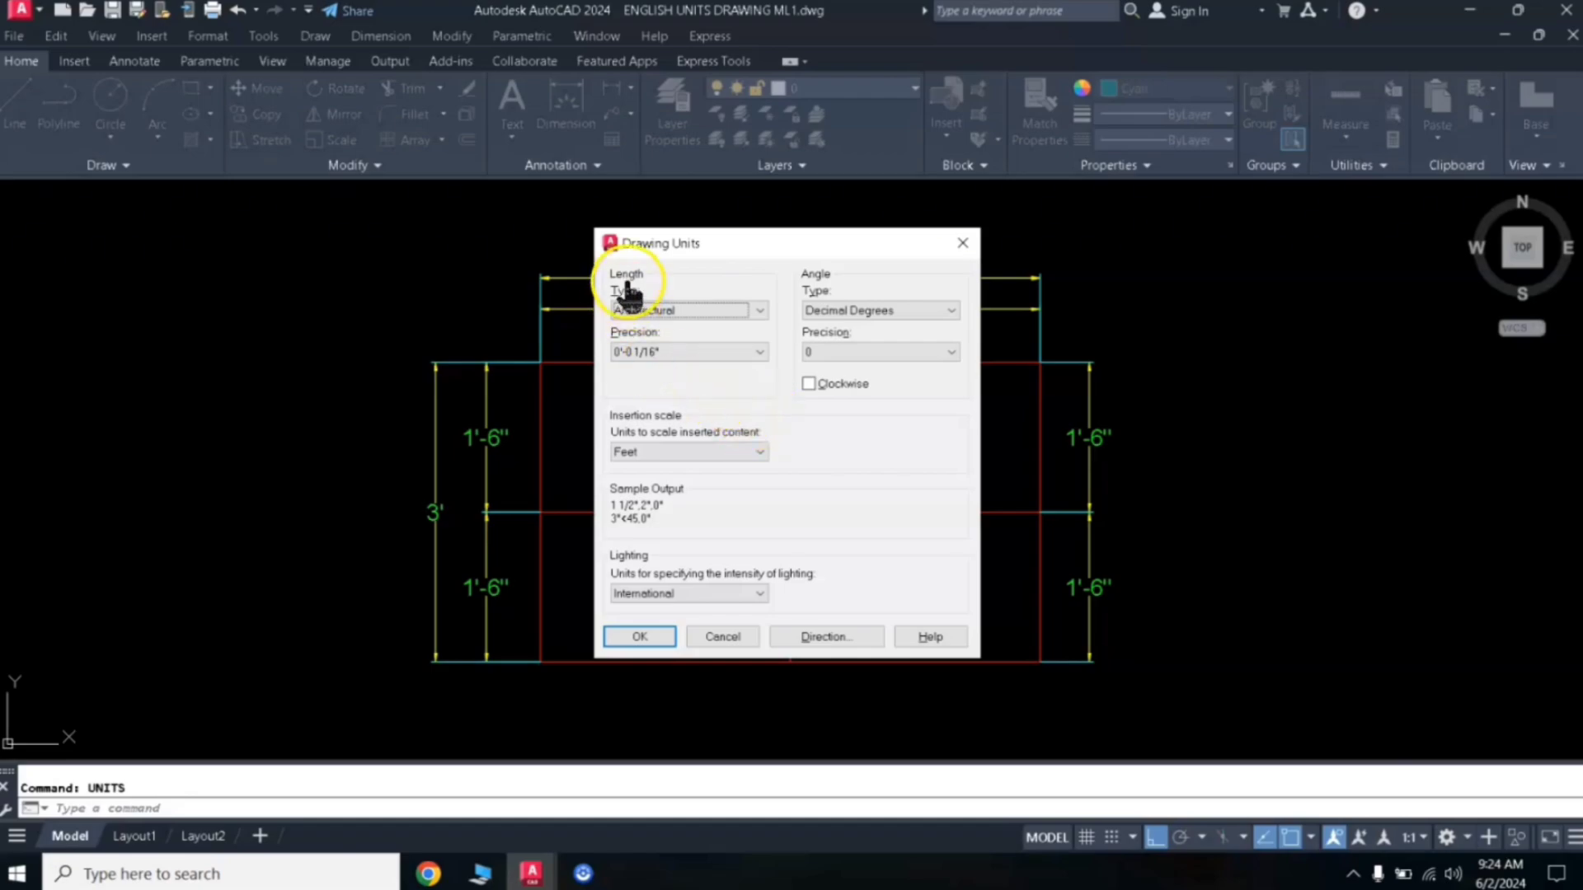
left_click(644, 312)
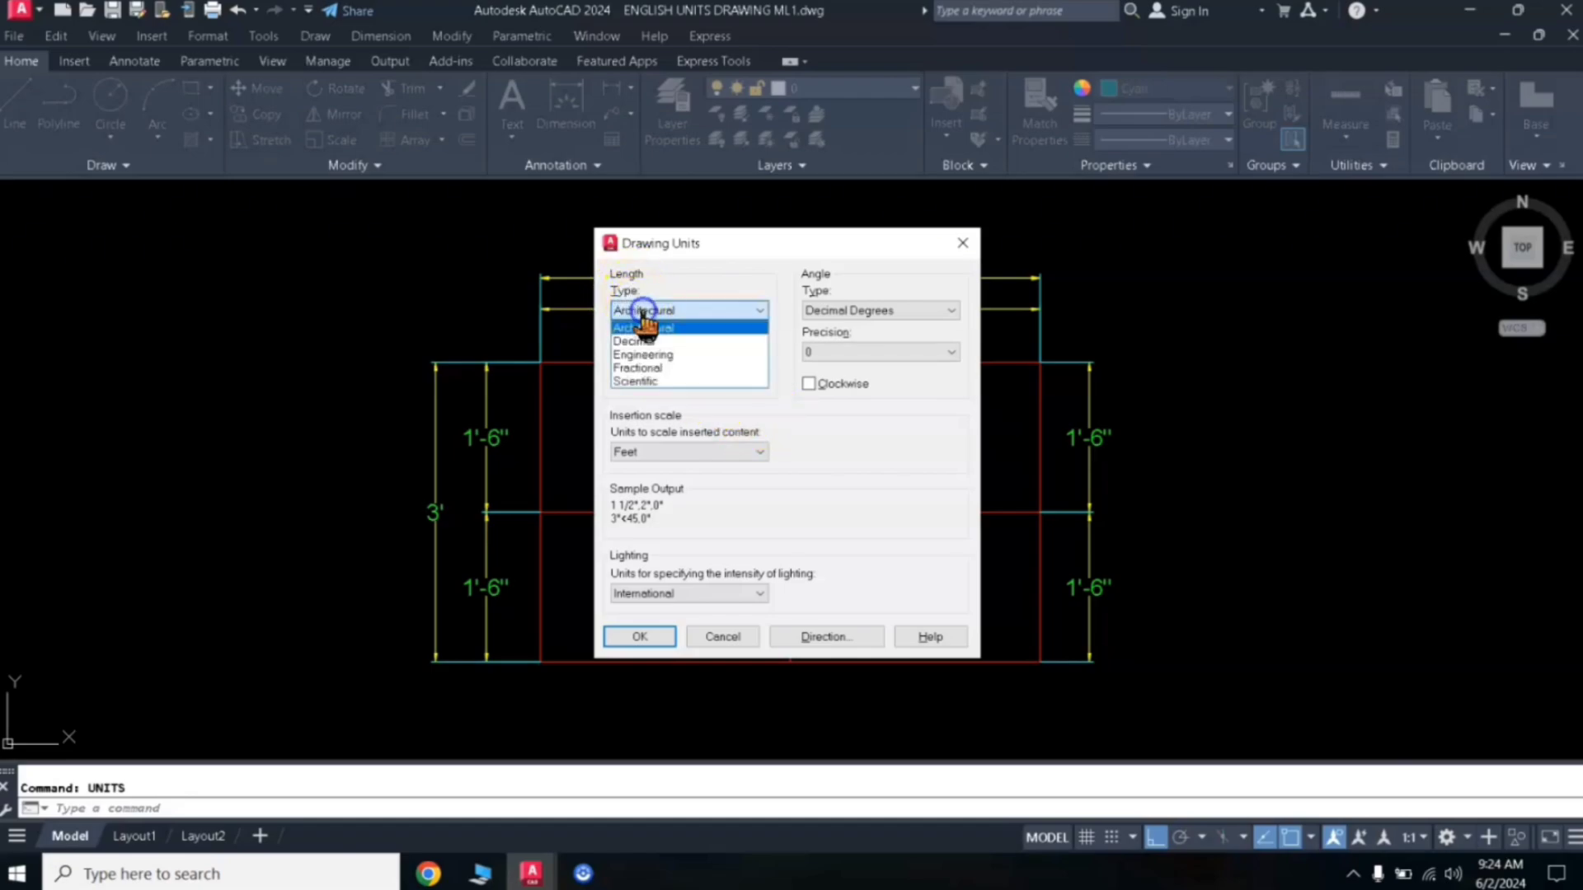
left_click(648, 329)
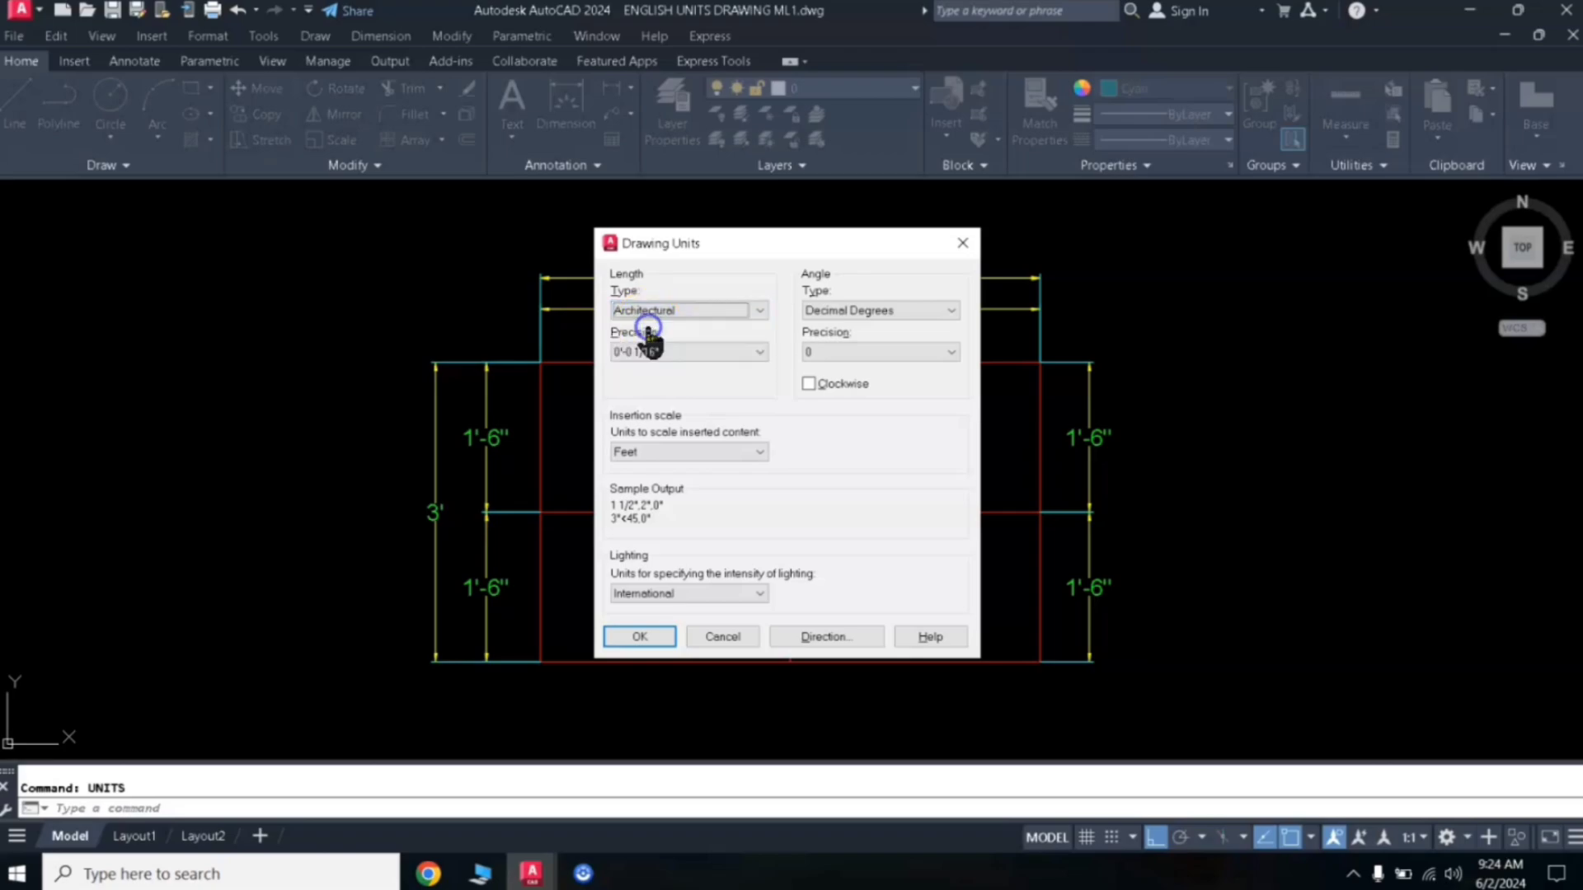
left_click(686, 415)
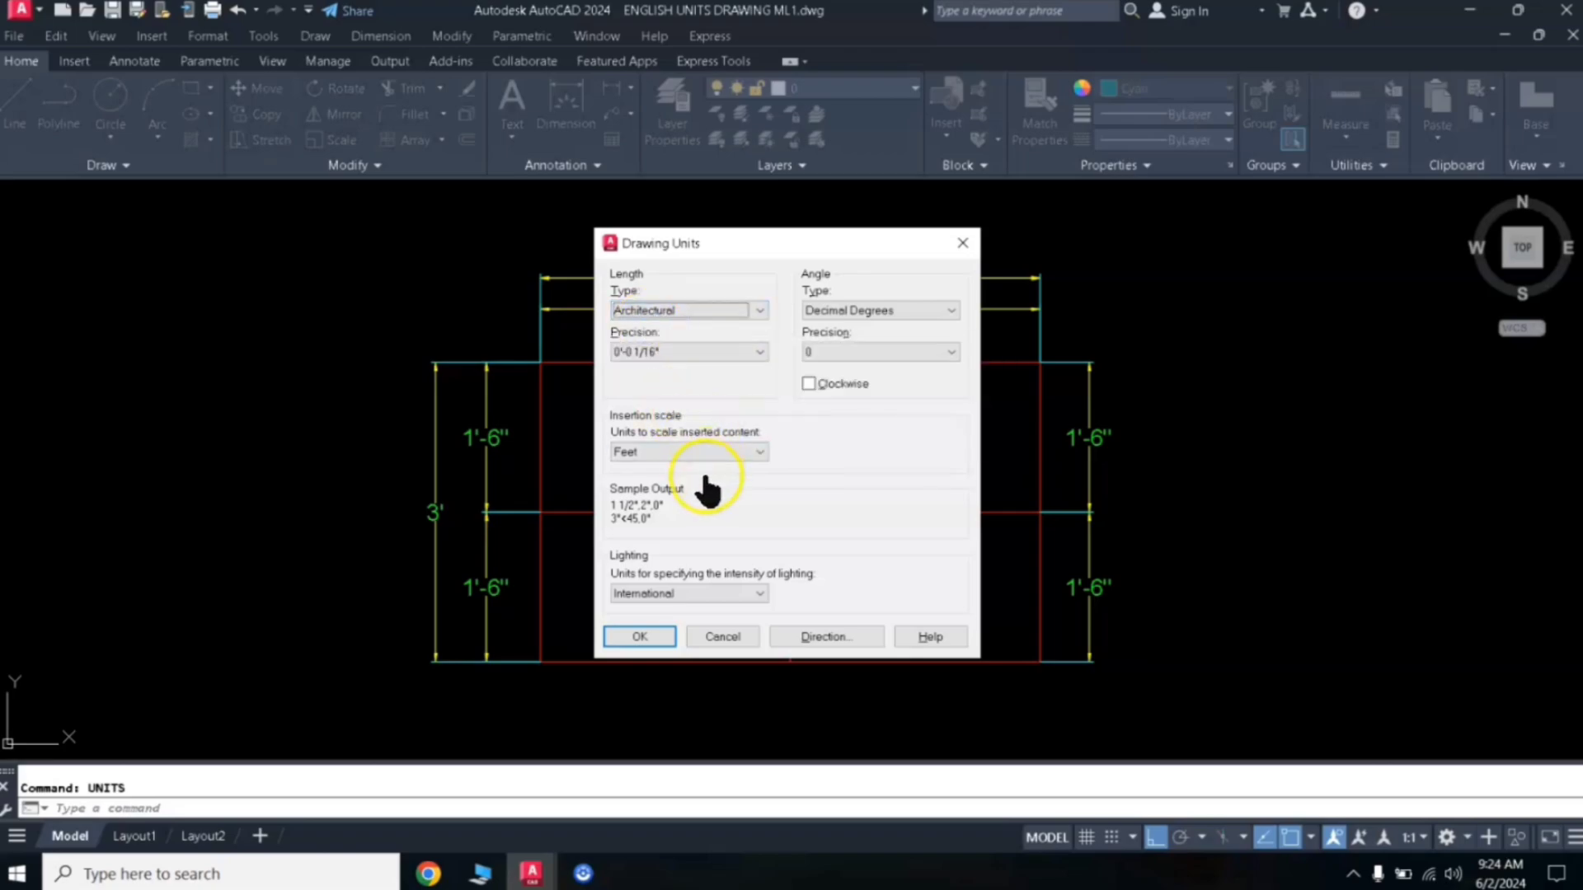
left_click(667, 454)
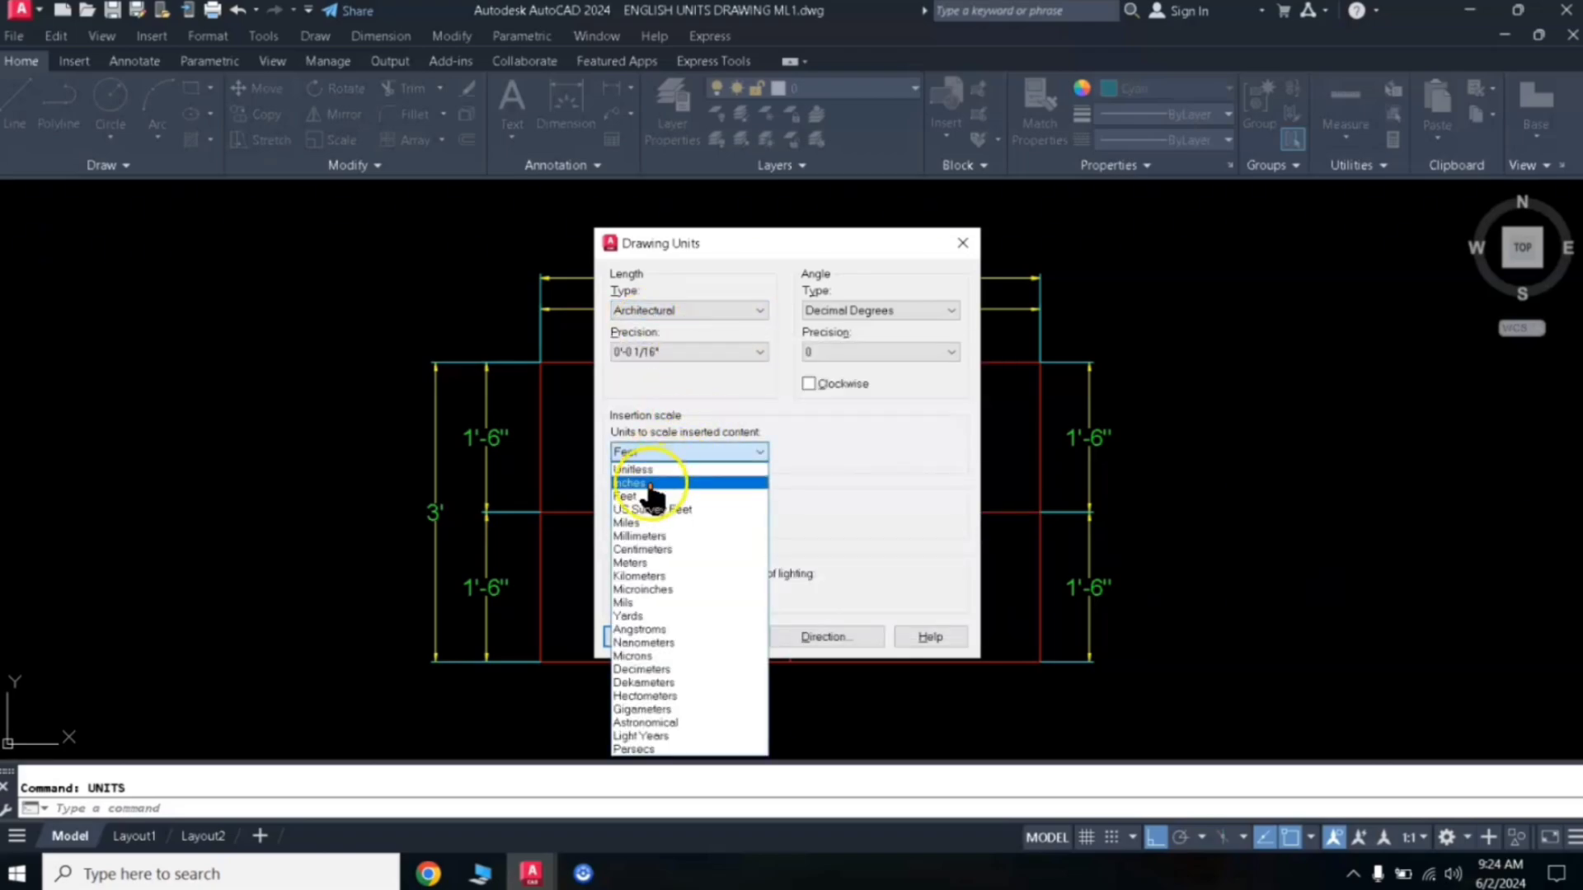
left_click(643, 499)
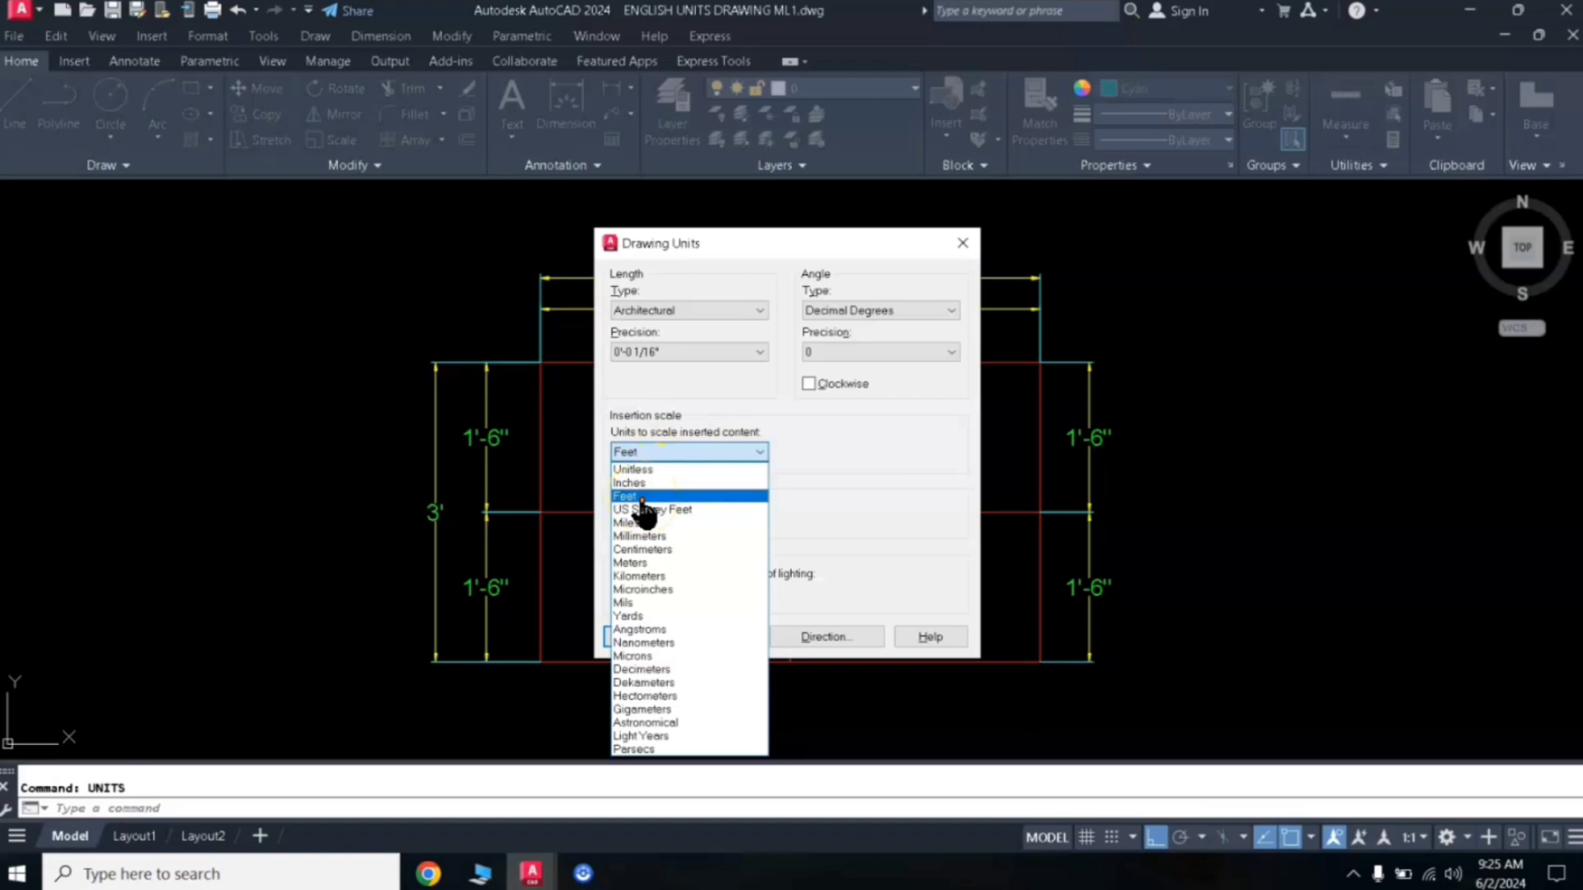
left_click(643, 499)
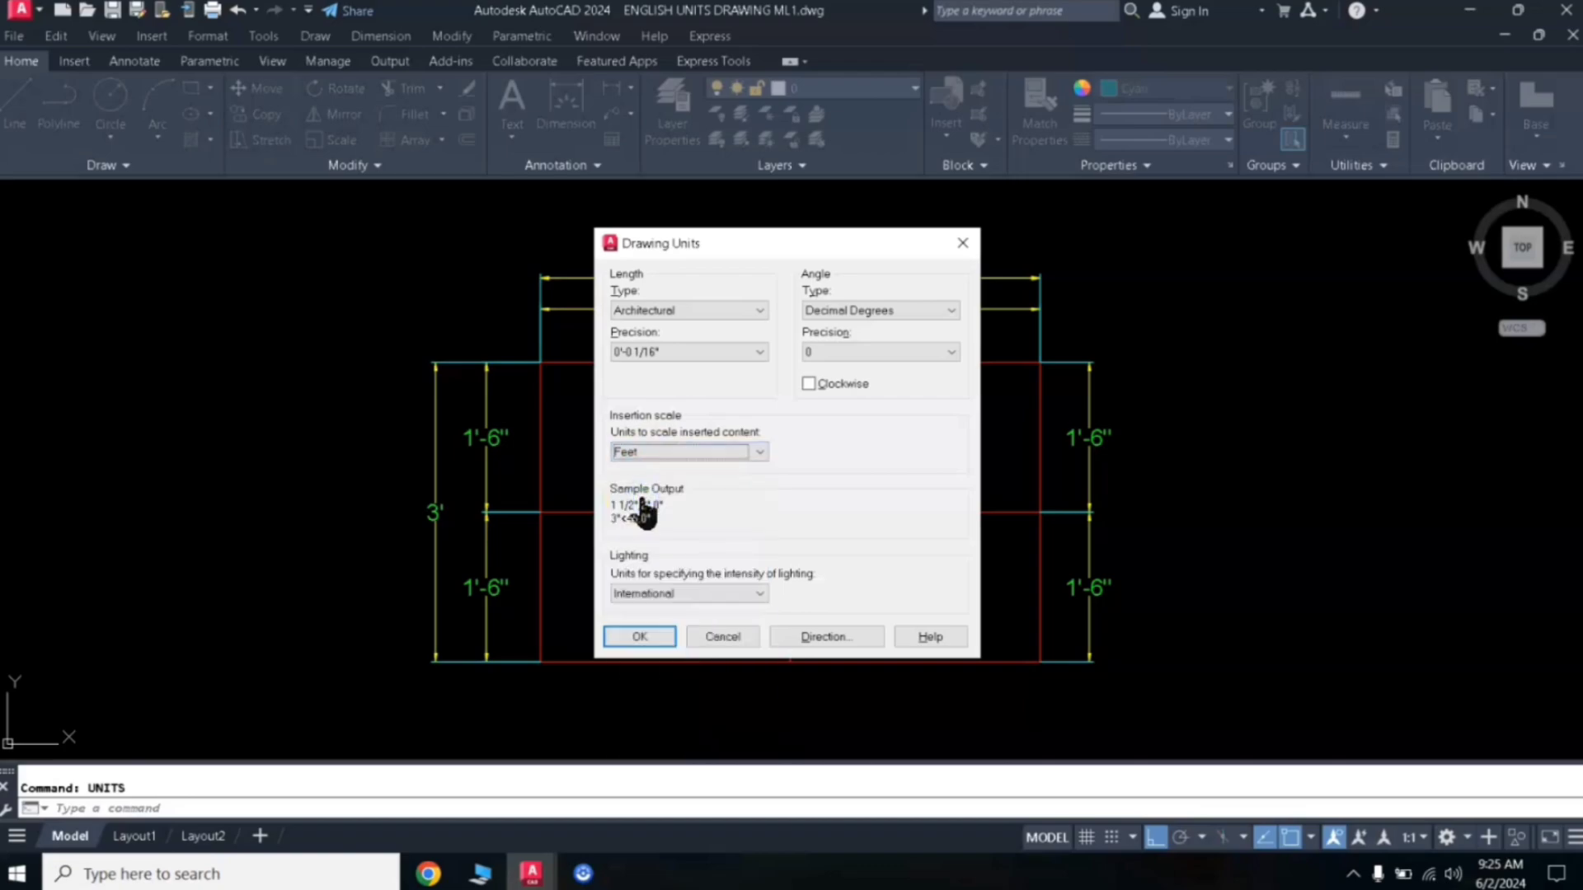
left_click(661, 637)
left_click(843, 513)
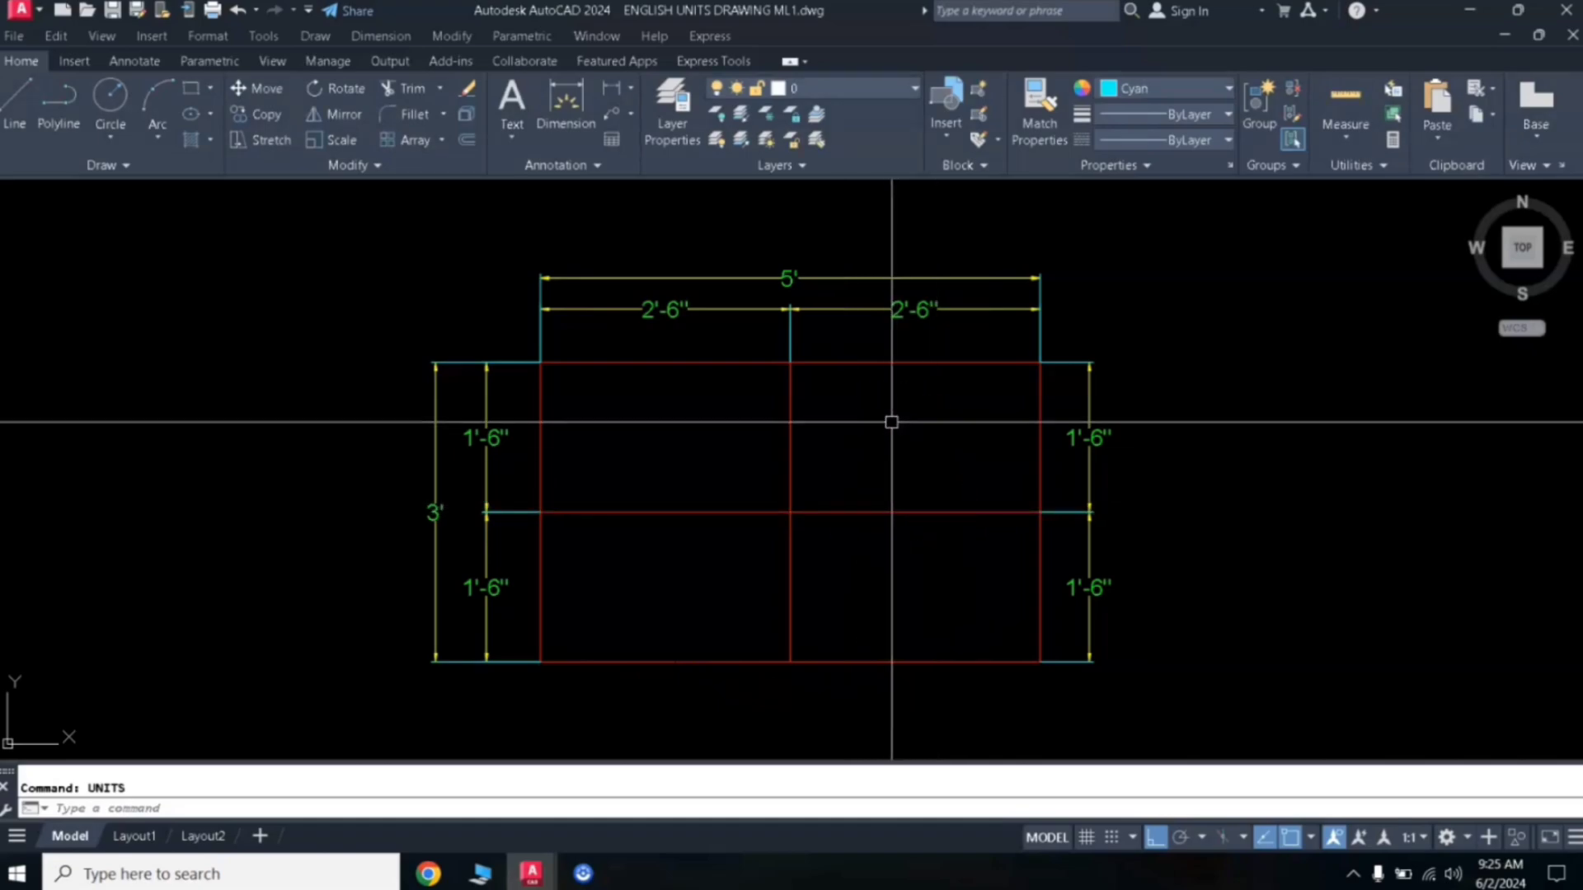
type("D")
- Check the Standard dimension style keeps Architectural units and 2" green text
key("Return")
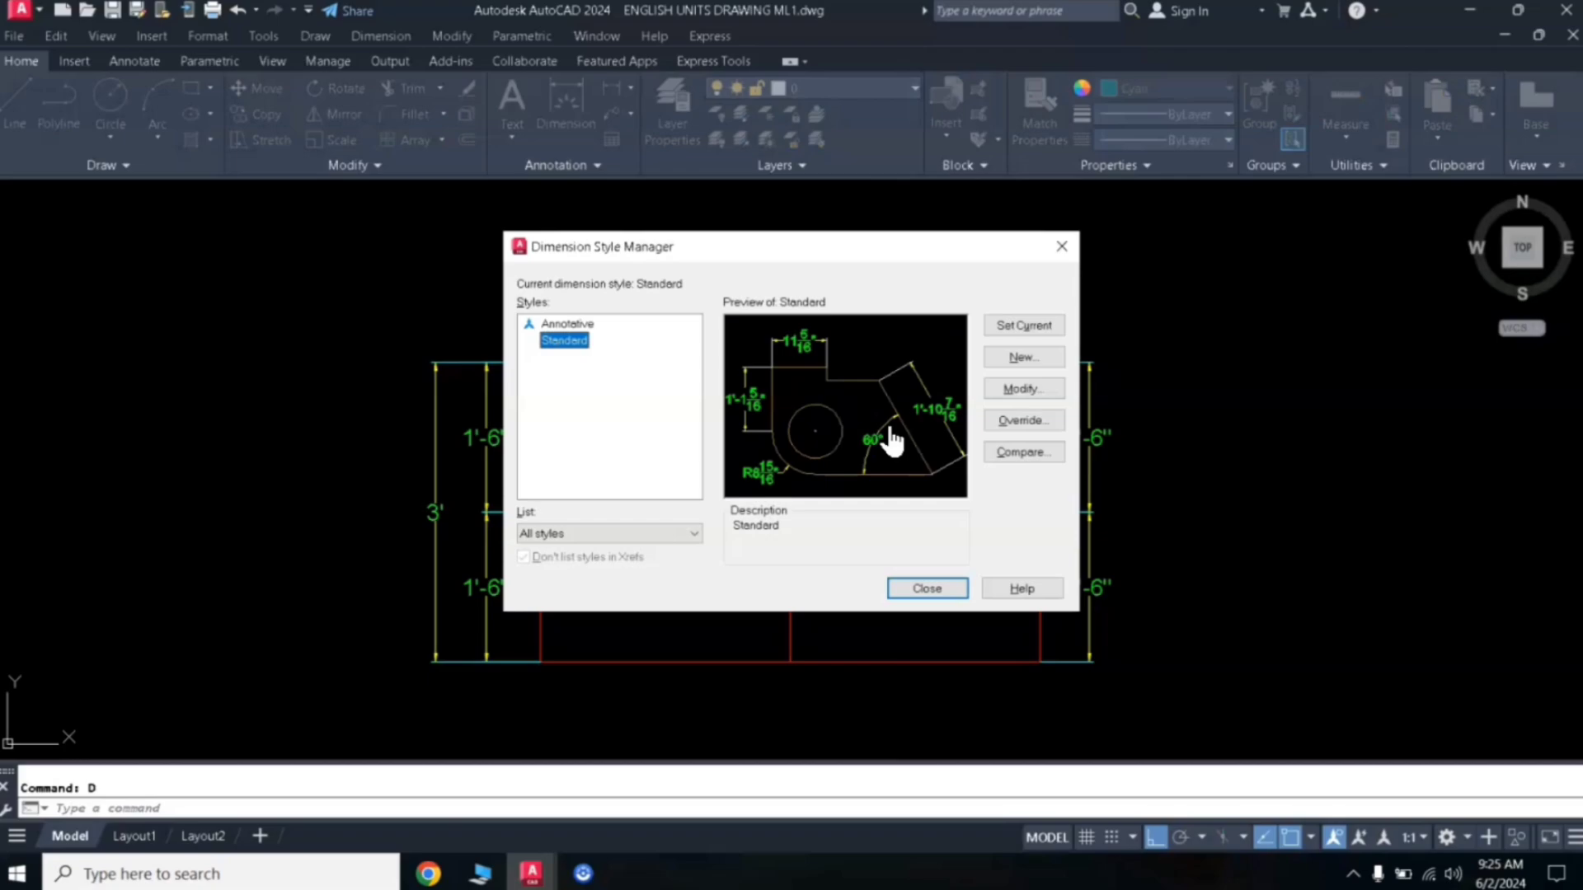
left_click(1021, 388)
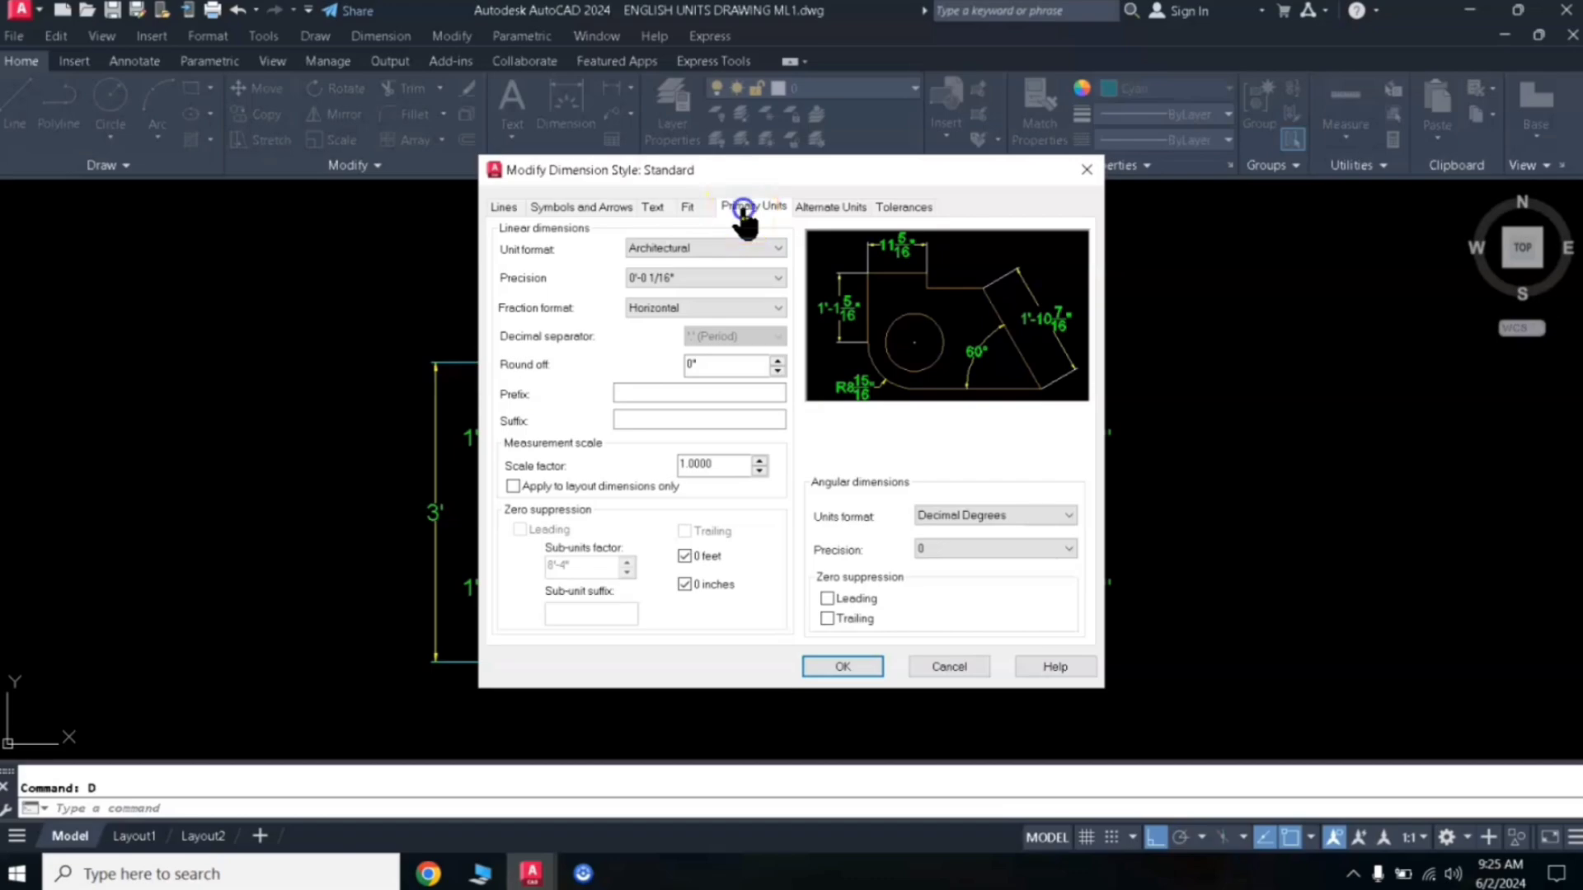
left_click(699, 248)
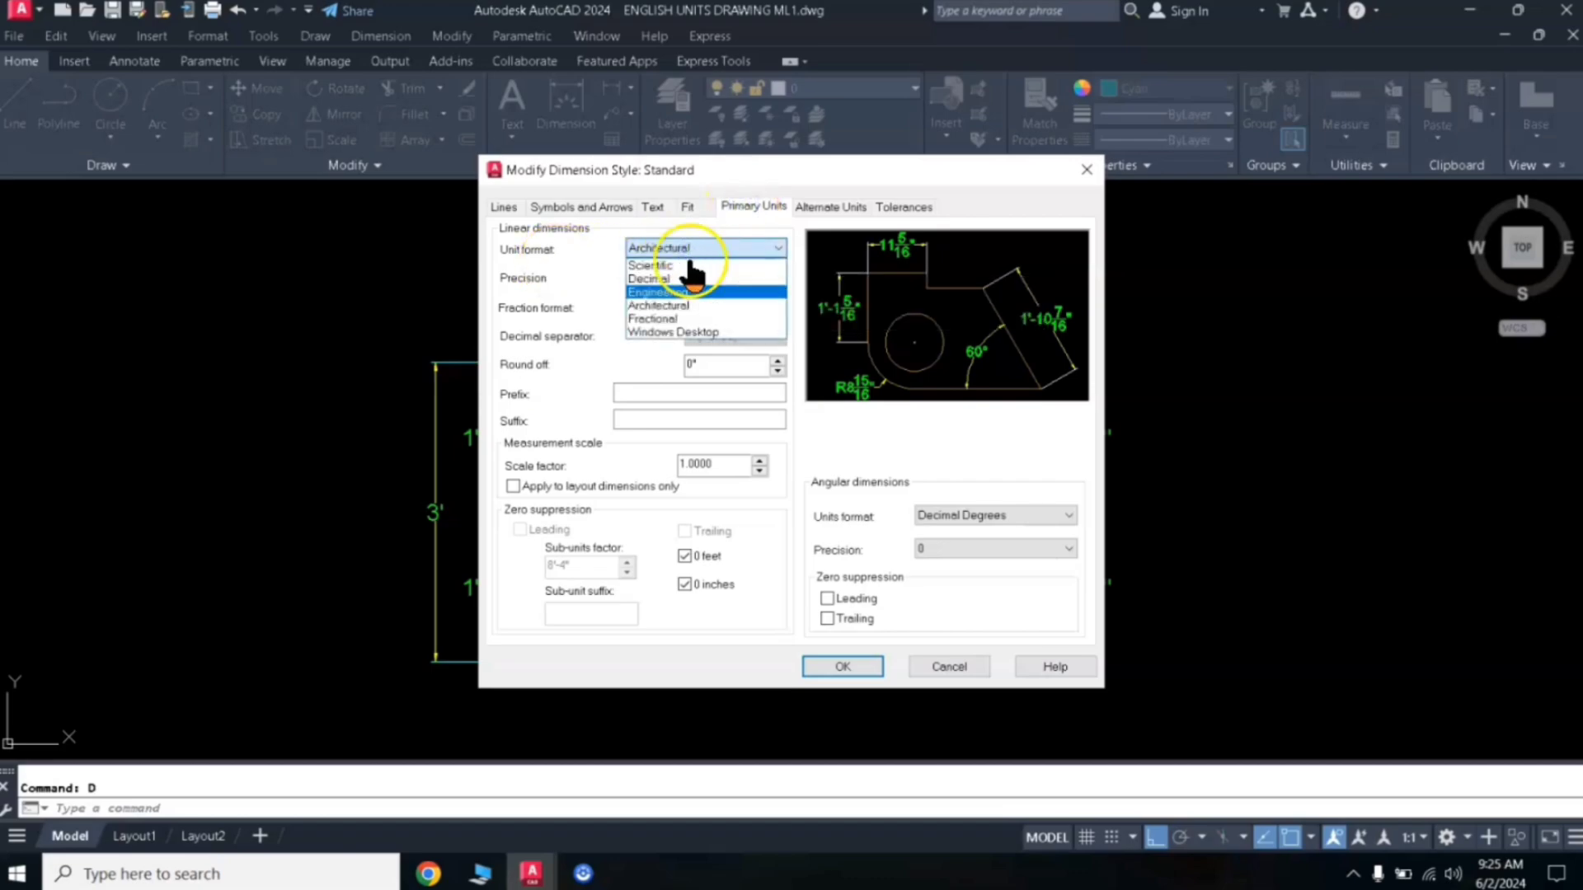
left_click(674, 306)
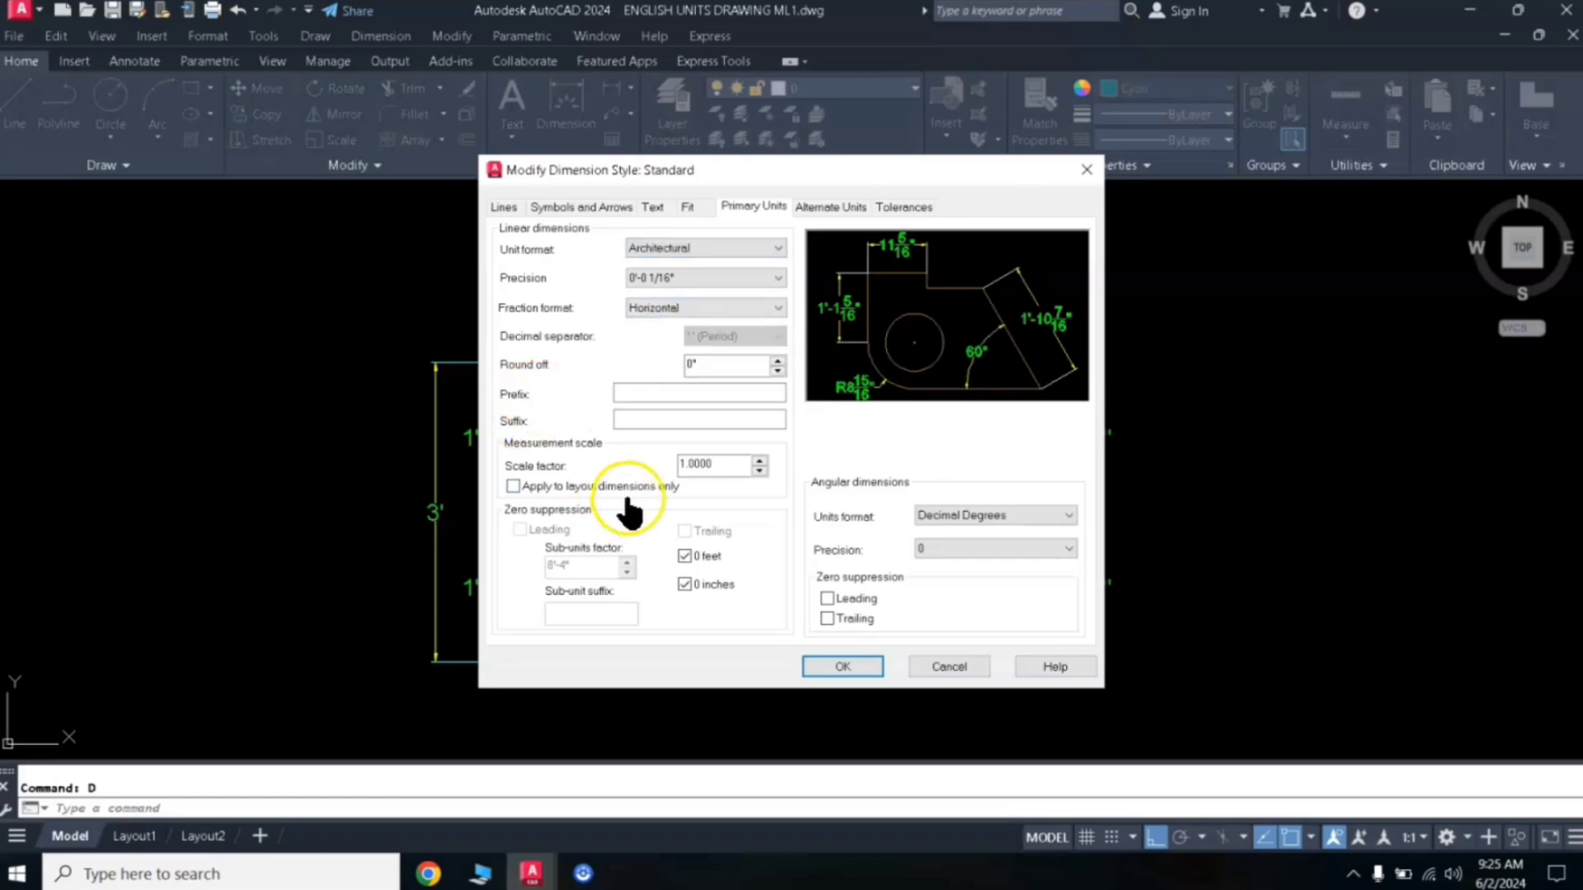
left_click(778, 373)
left_click(648, 209)
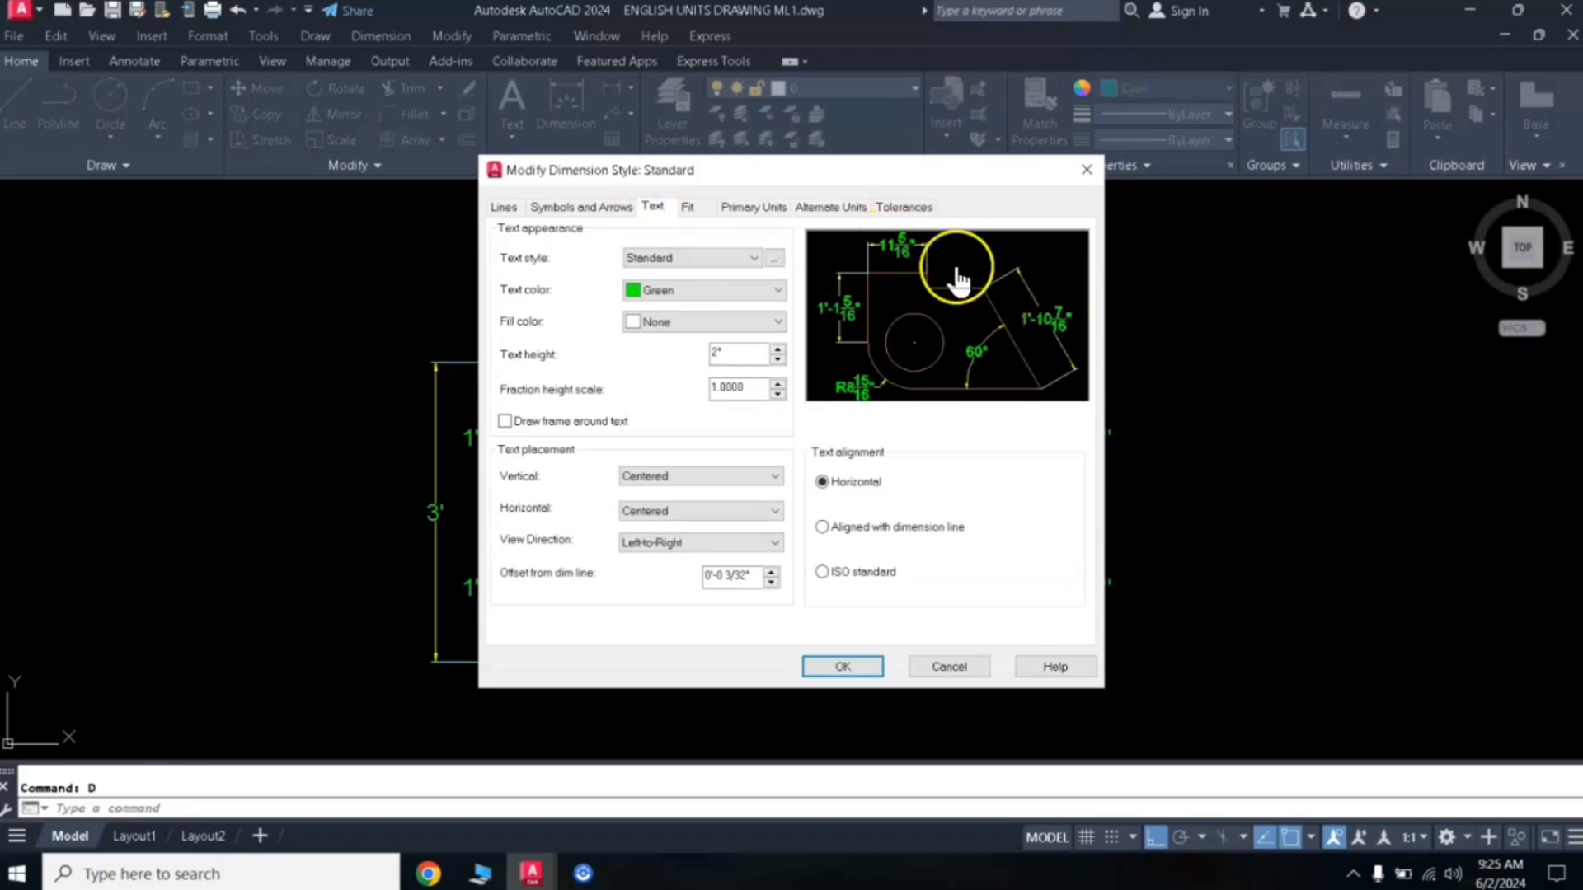
left_click(844, 666)
left_click(926, 589)
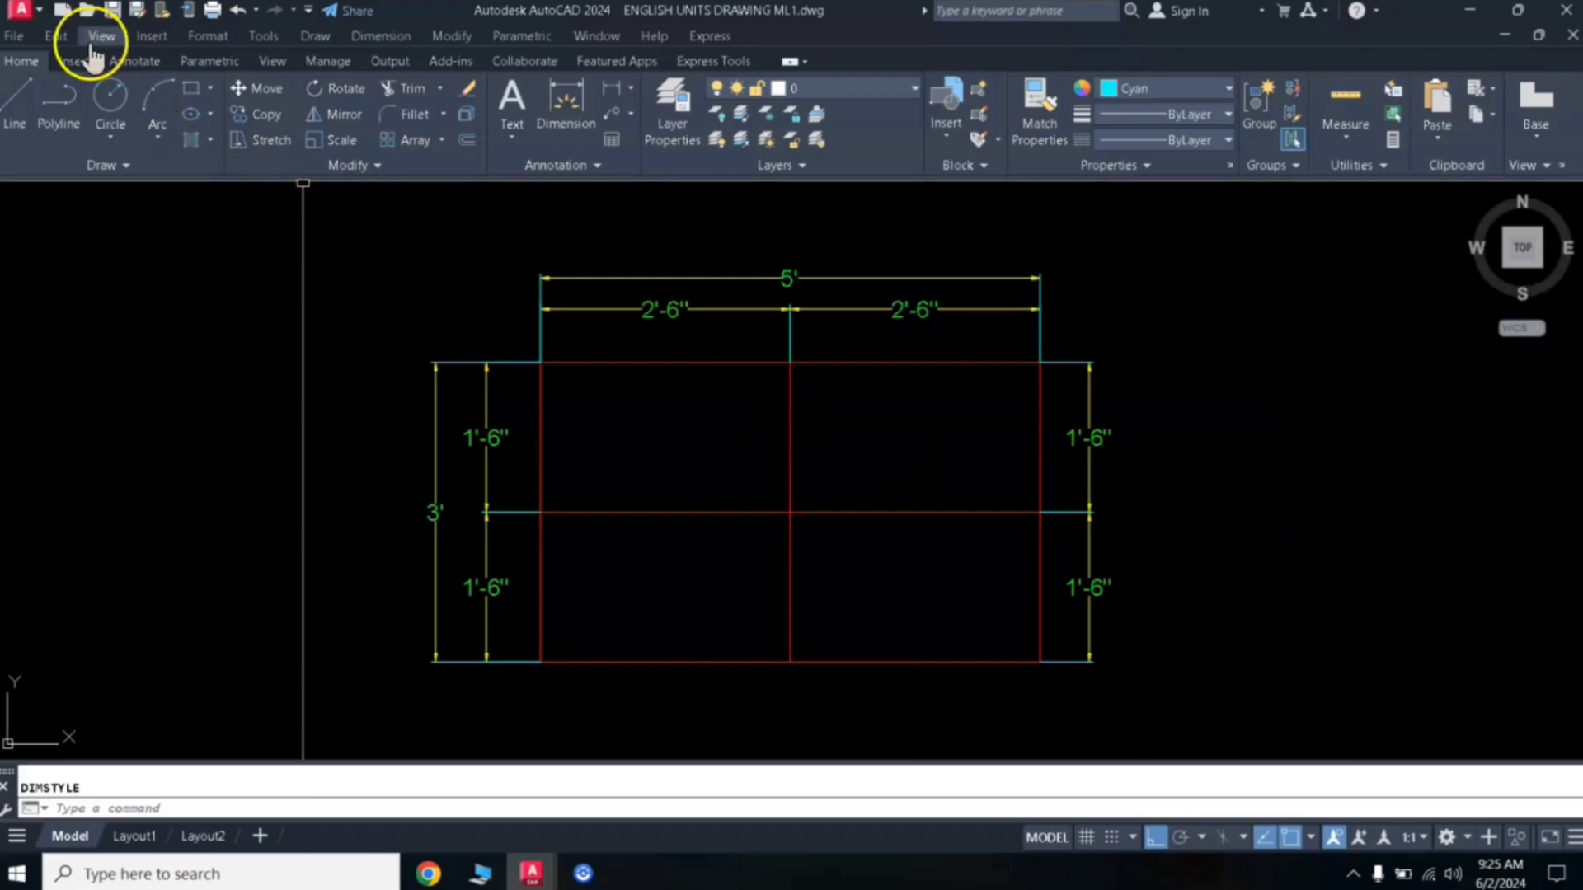
- Create Drawing11.dwg from the acad template with the grid off
left_click(39, 14)
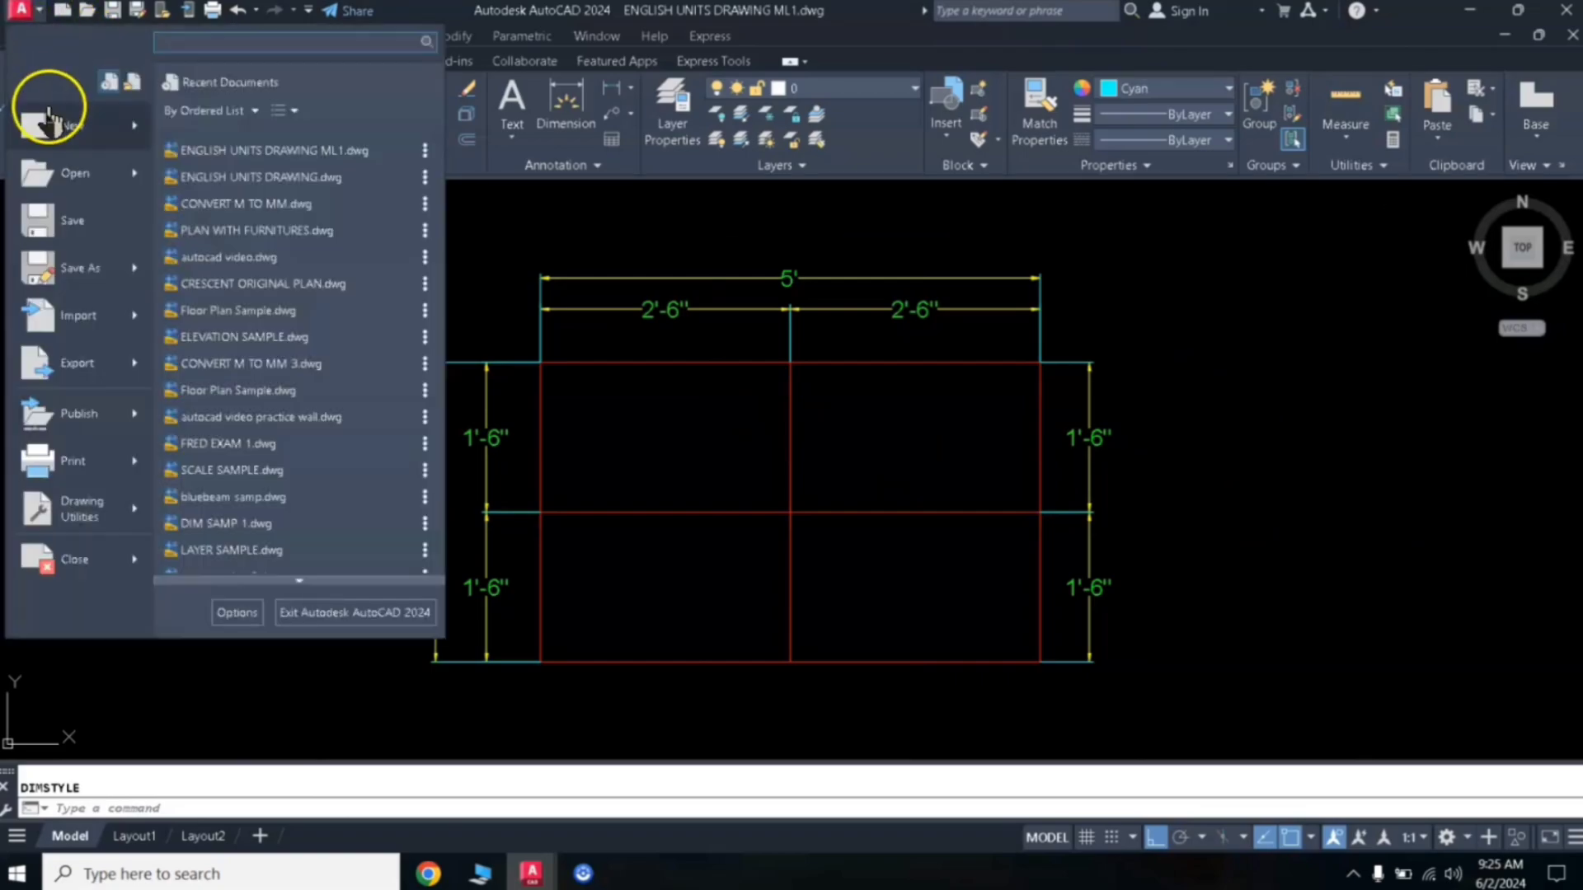
left_click(63, 134)
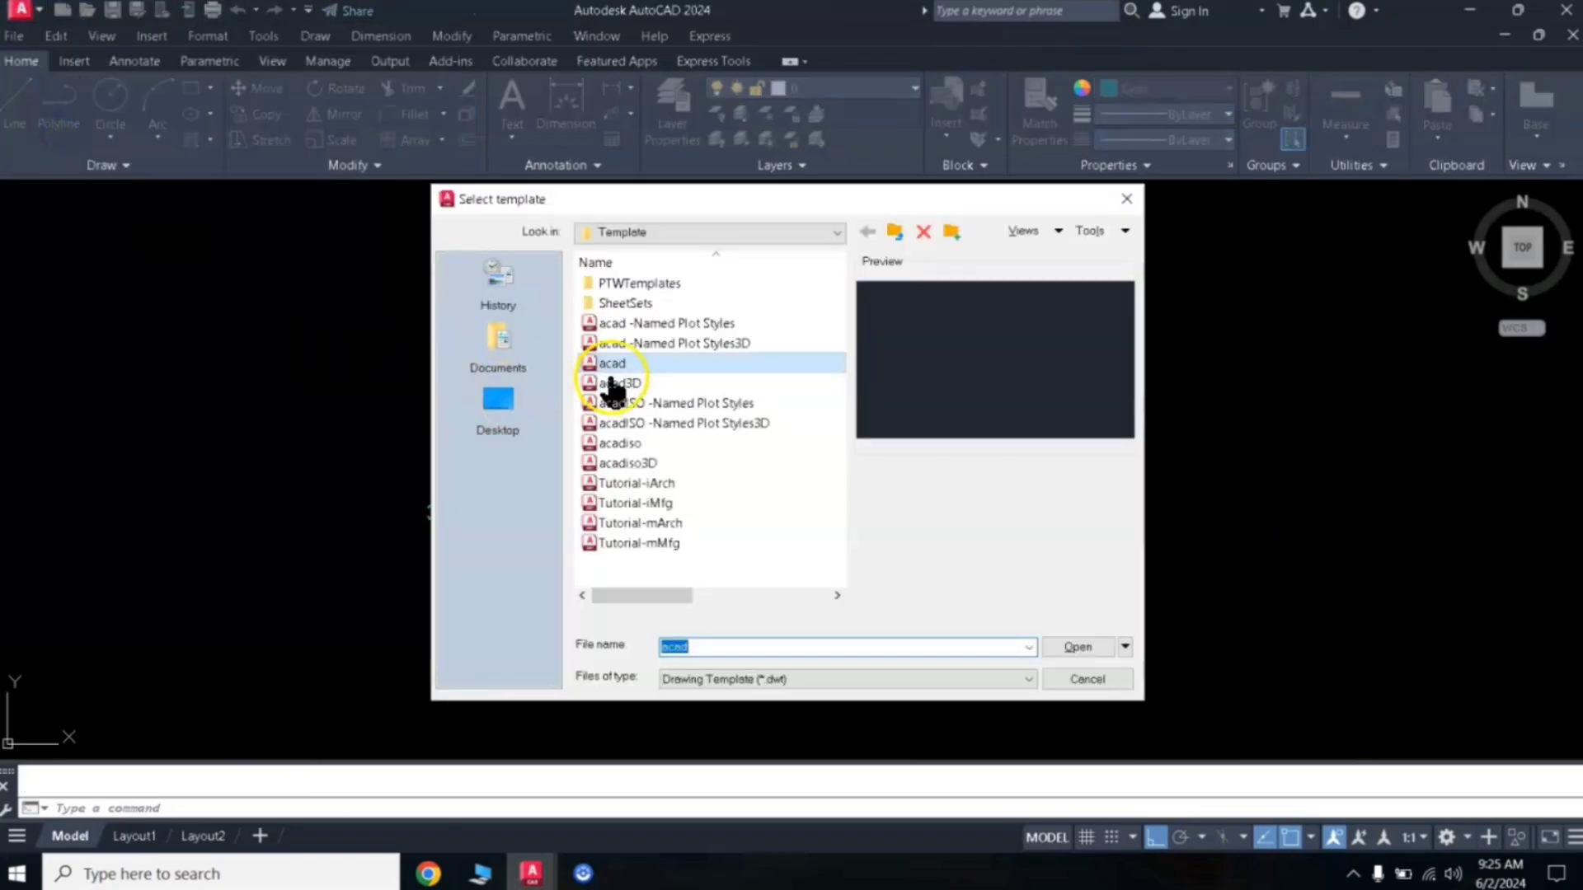
double_click(617, 369)
key("F7")
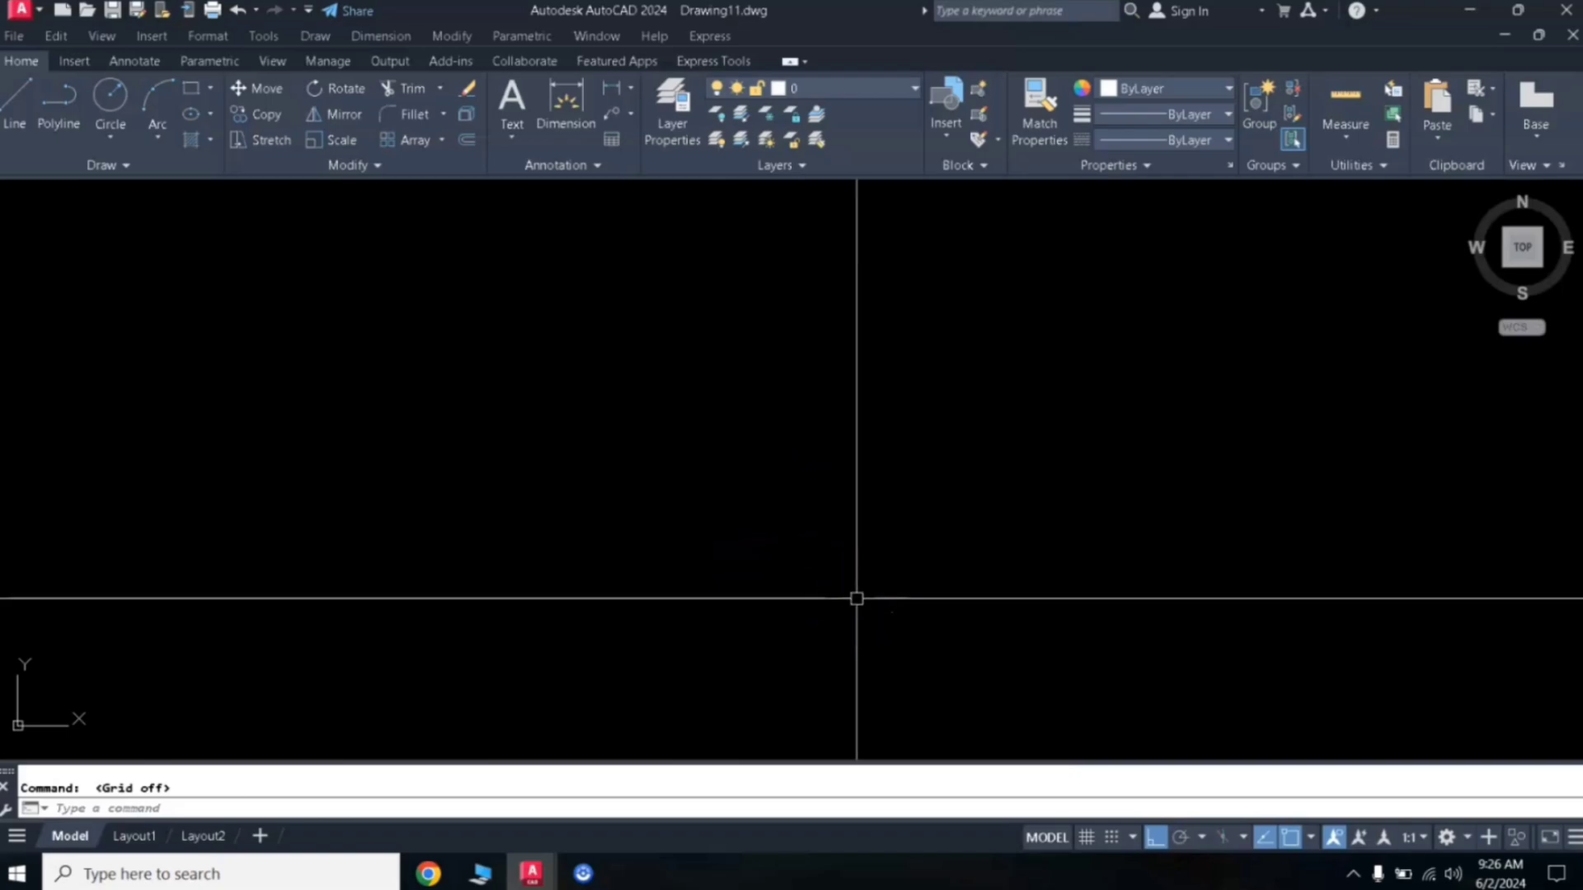
left_click(650, 459)
type("UN")
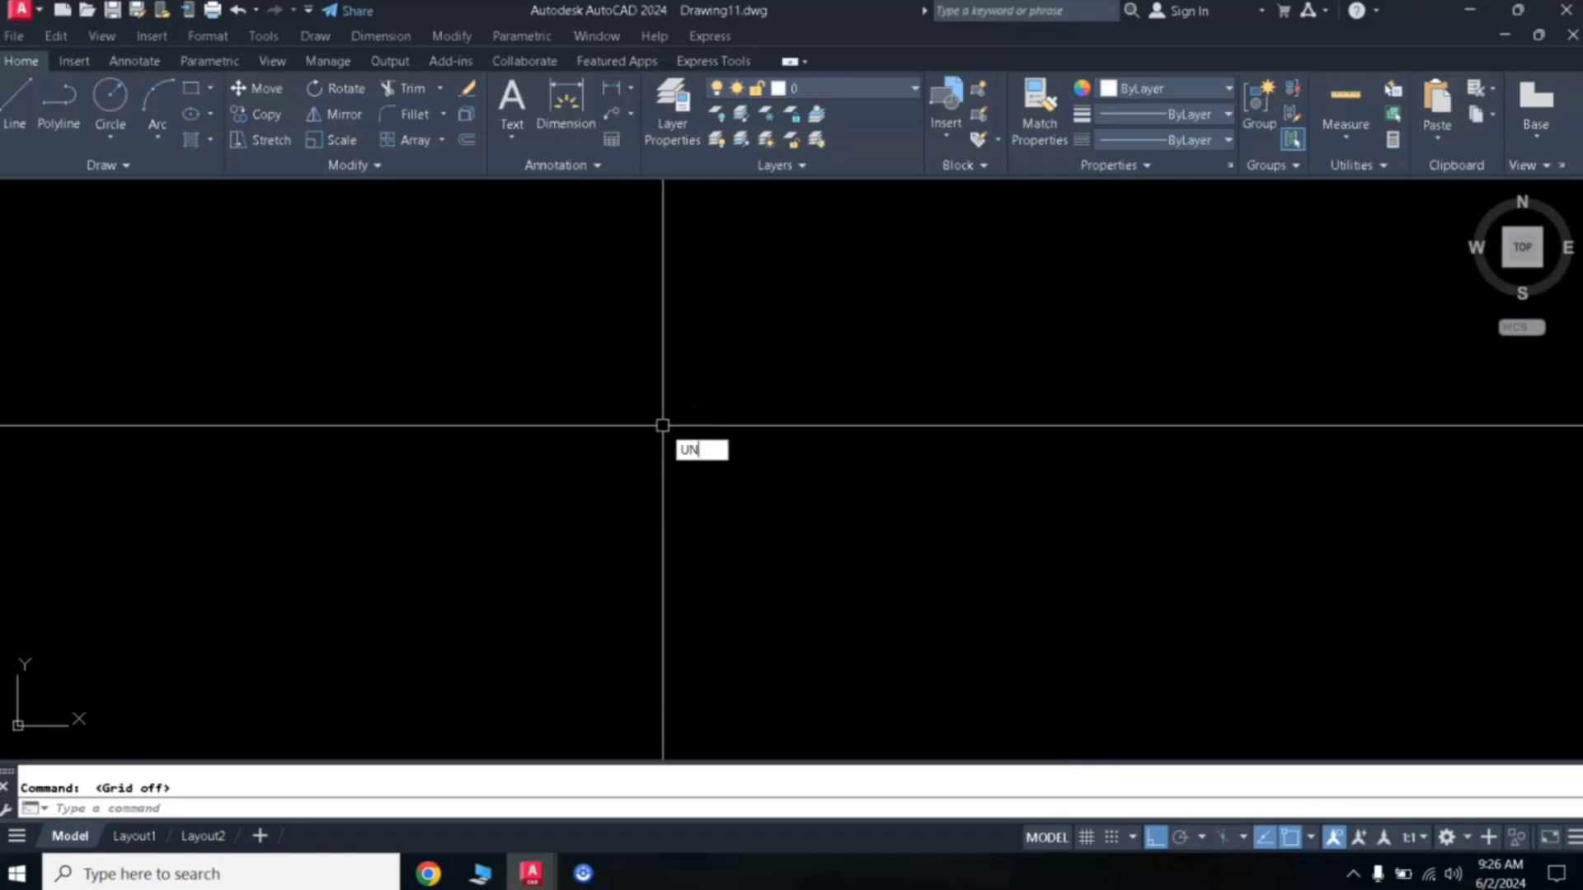
- Give Drawing11.dwg Architectural length units and a Feet insertion scale
key("Return")
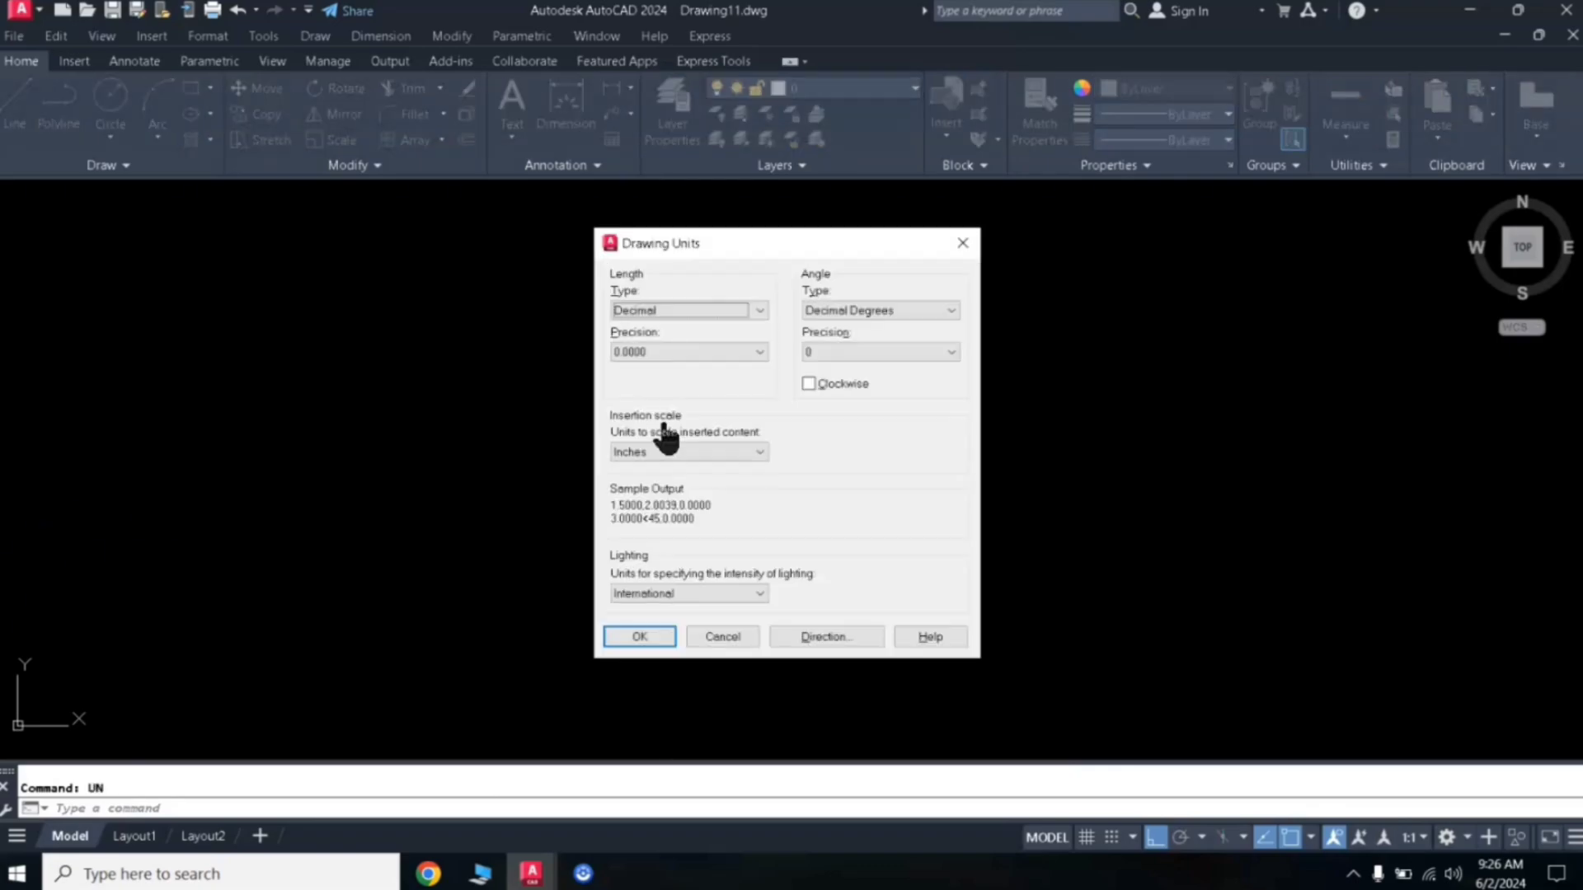
left_click(636, 311)
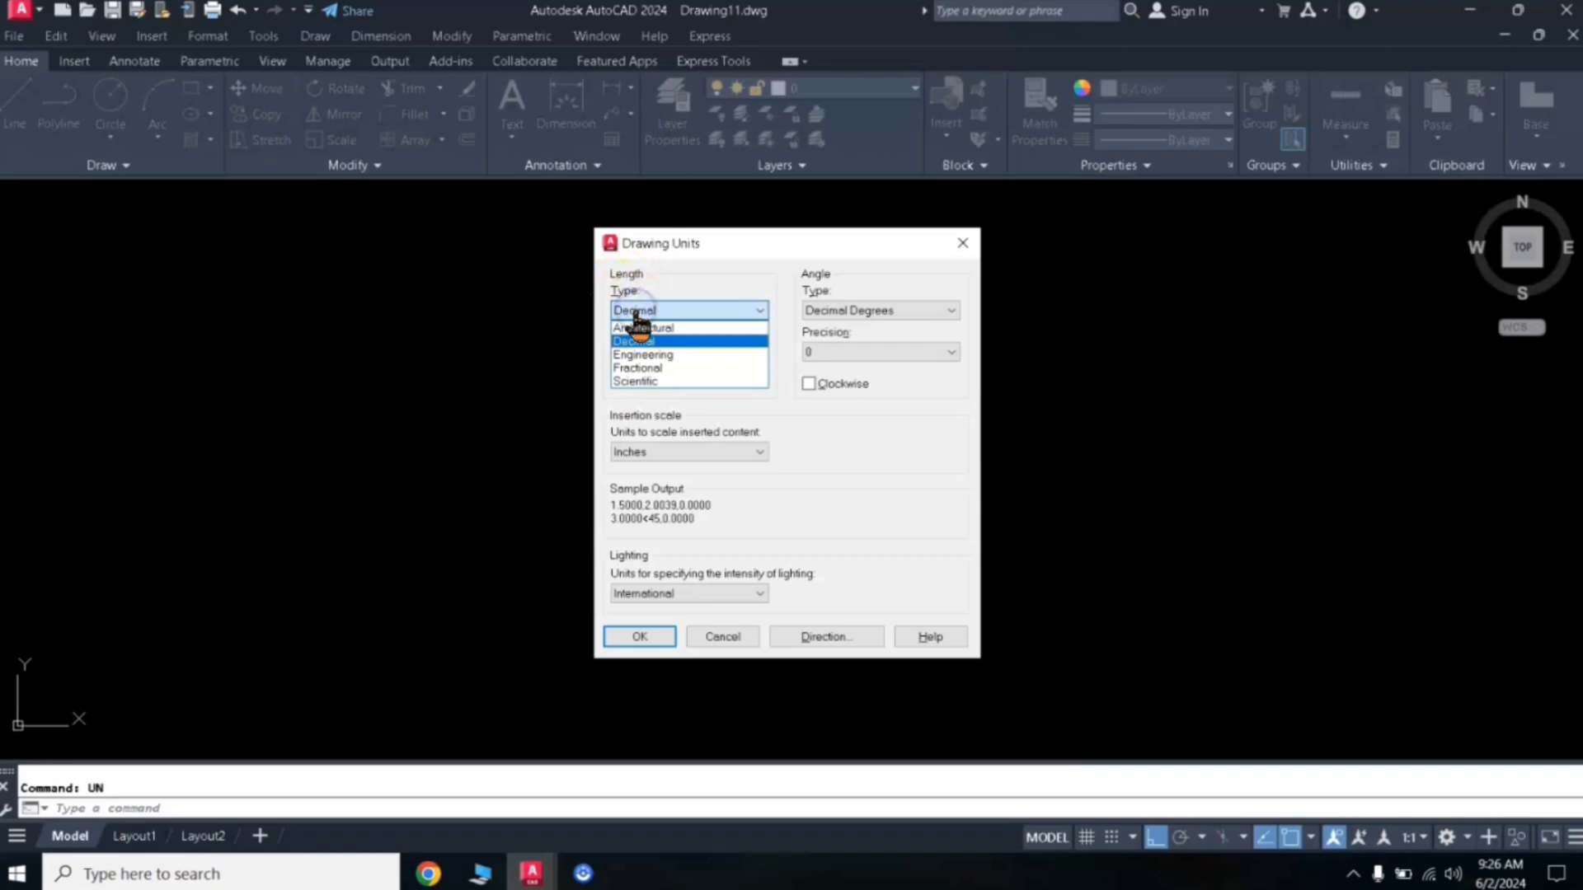
left_click(640, 328)
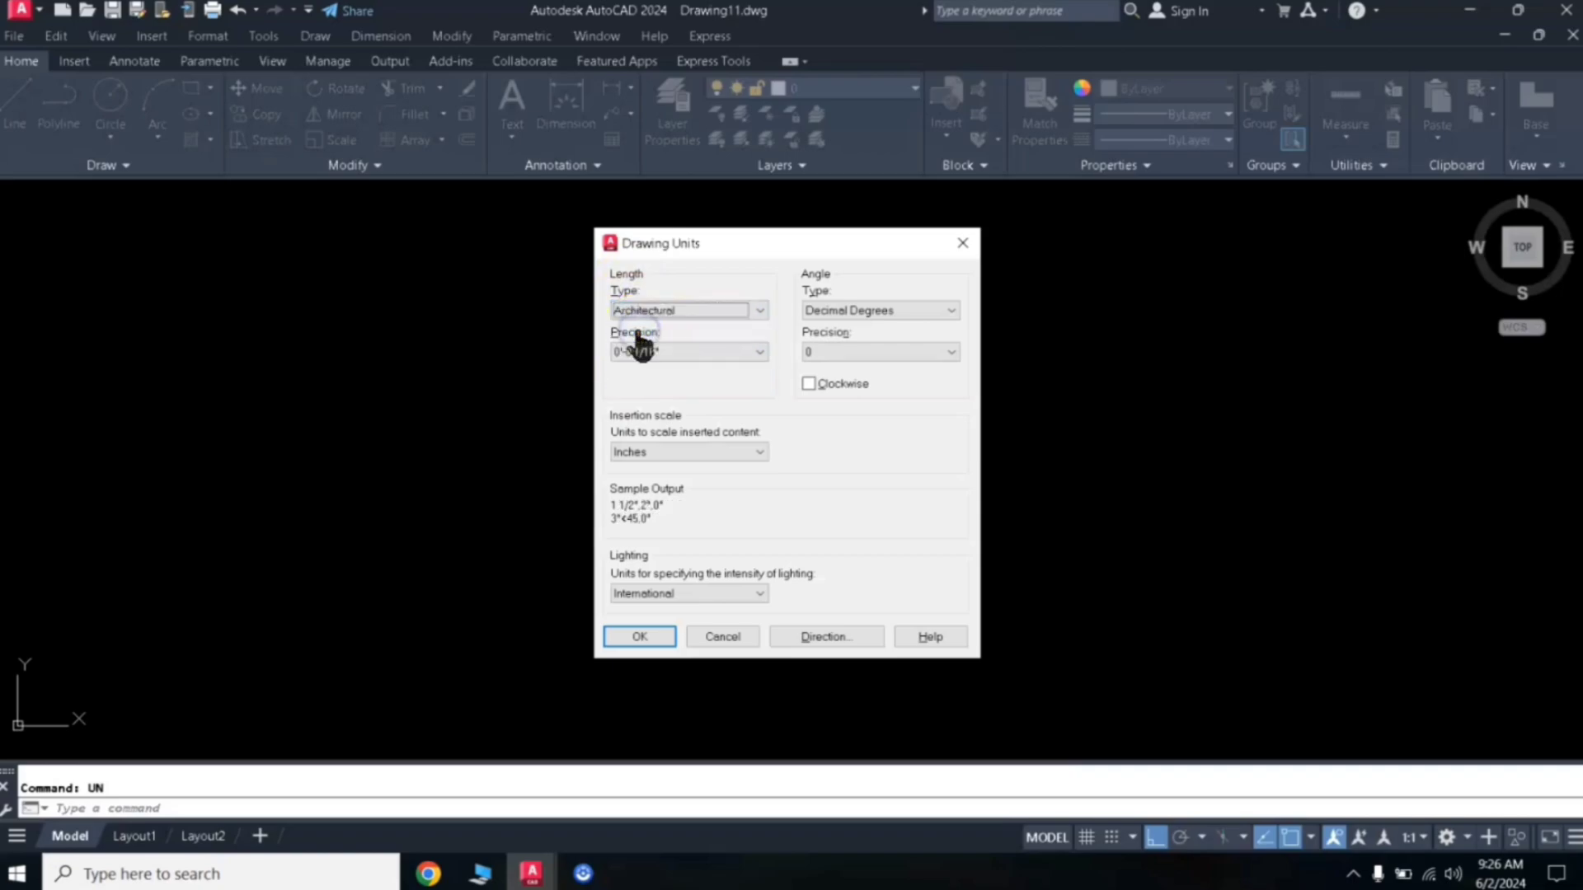
left_click(648, 453)
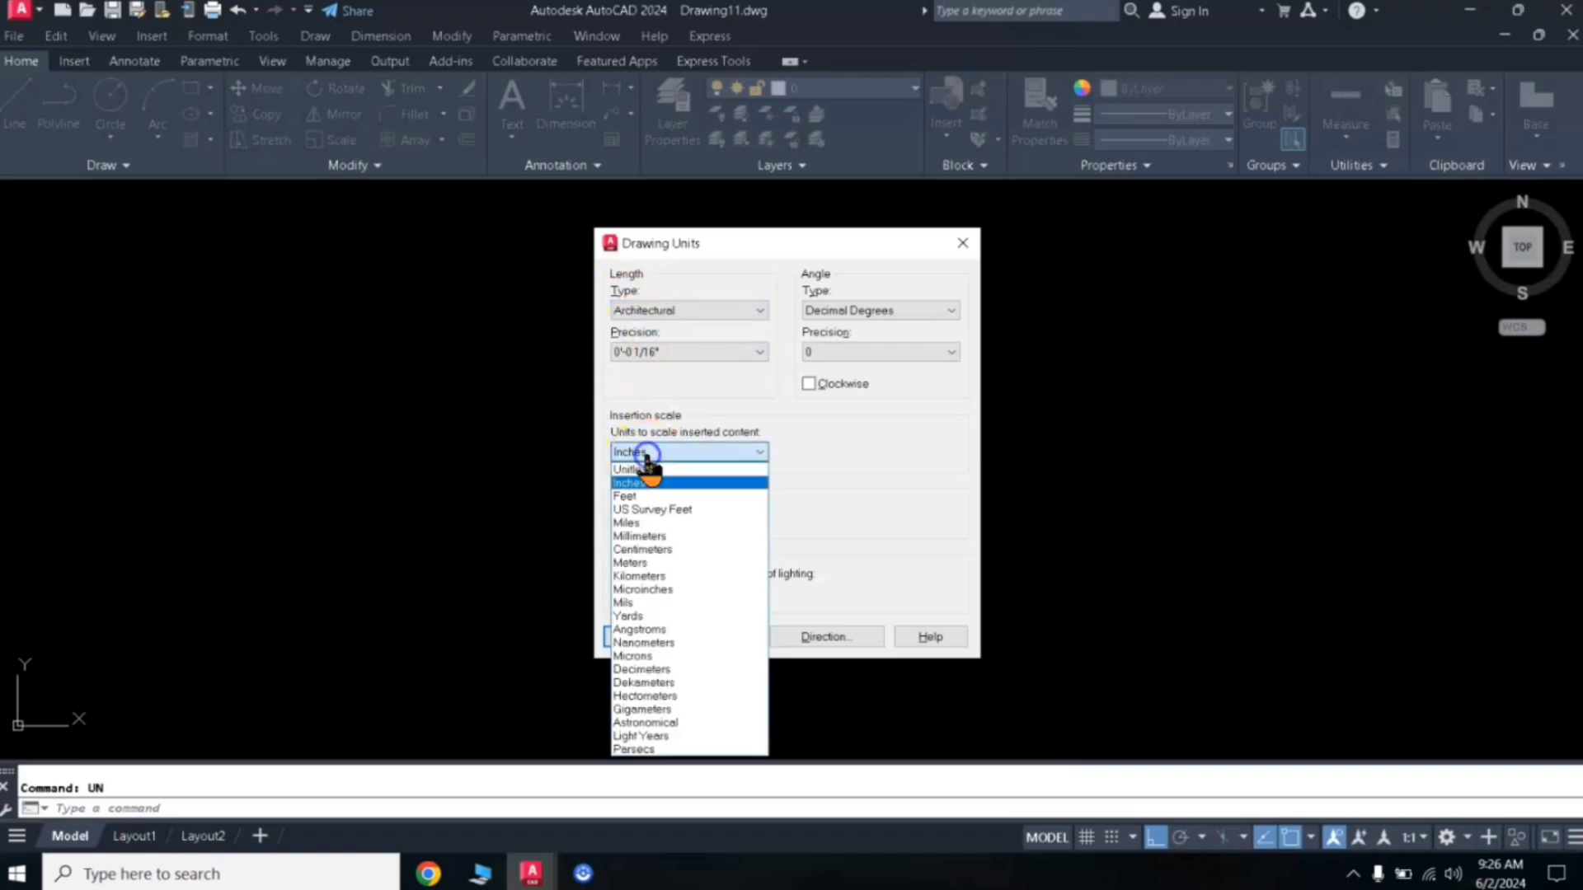
left_click(629, 498)
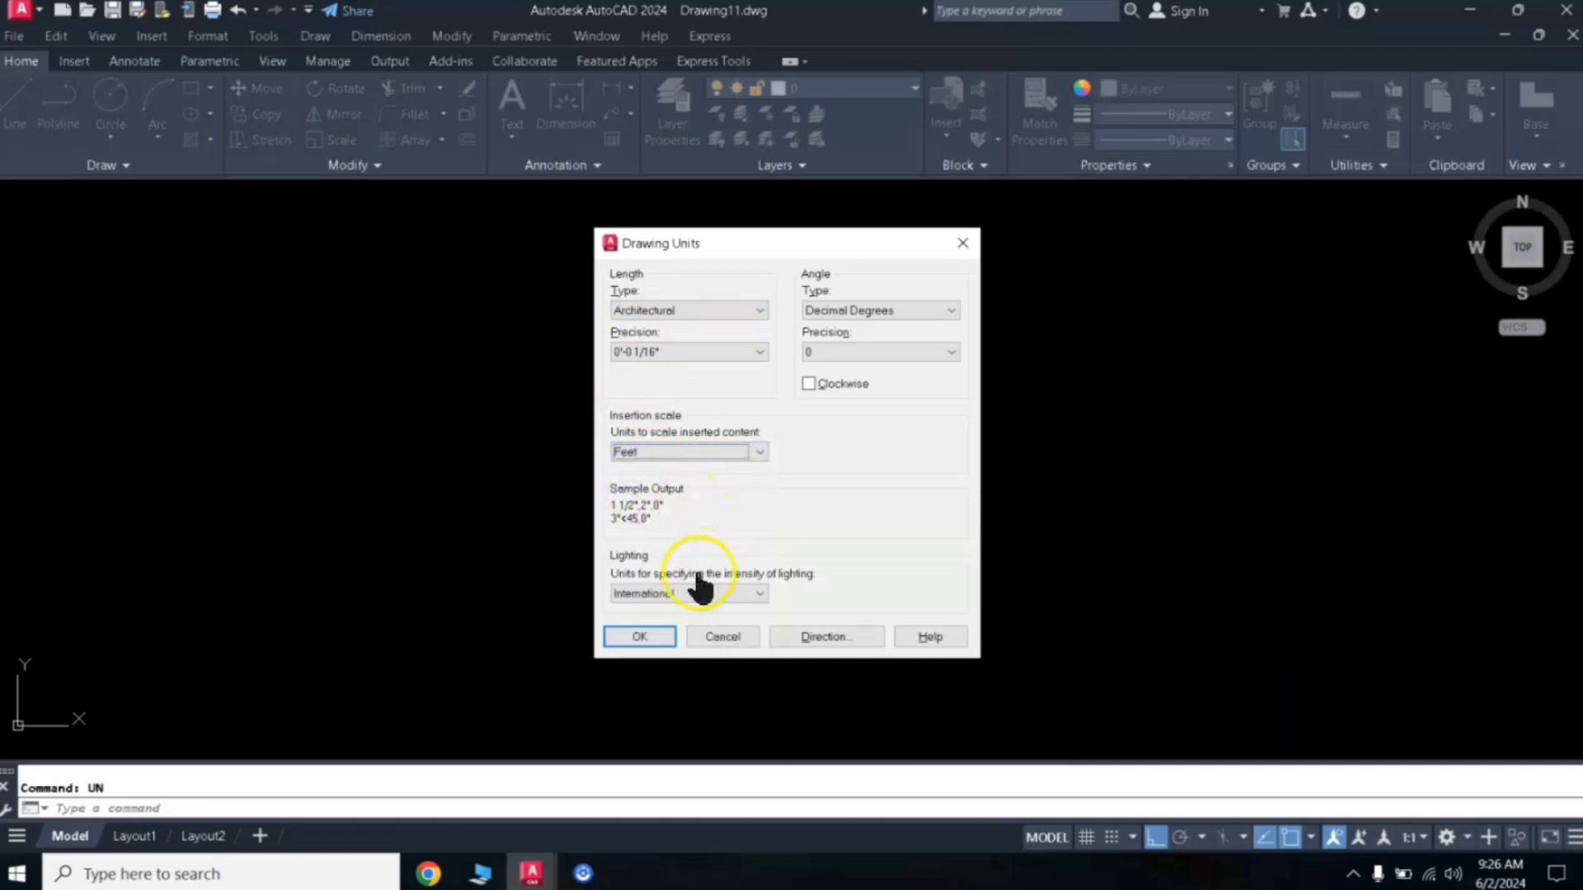
left_click(655, 637)
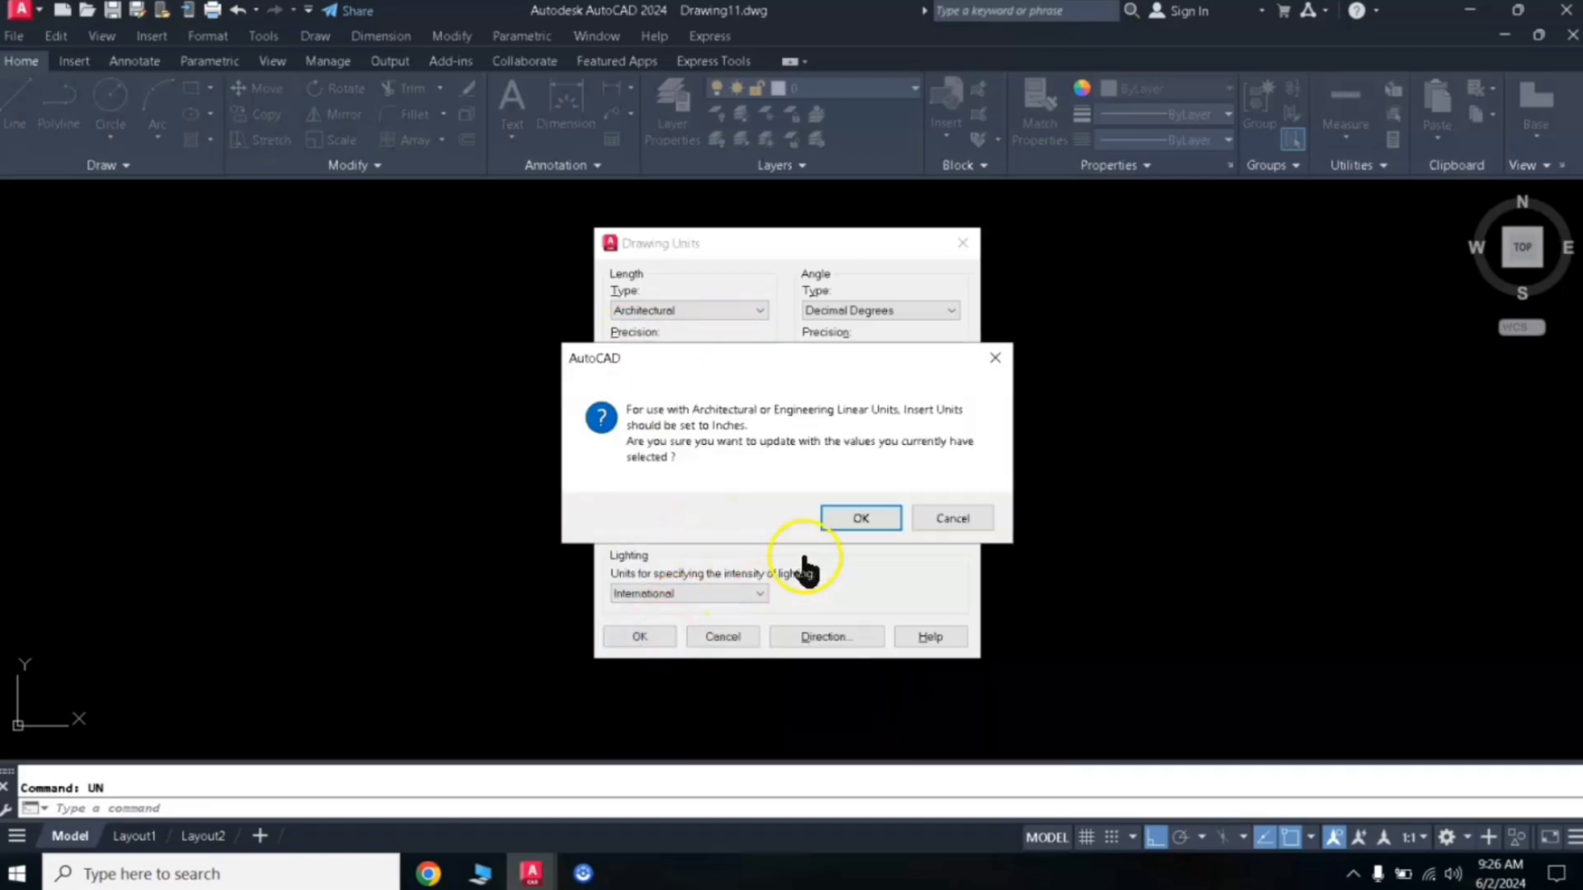
left_click(843, 526)
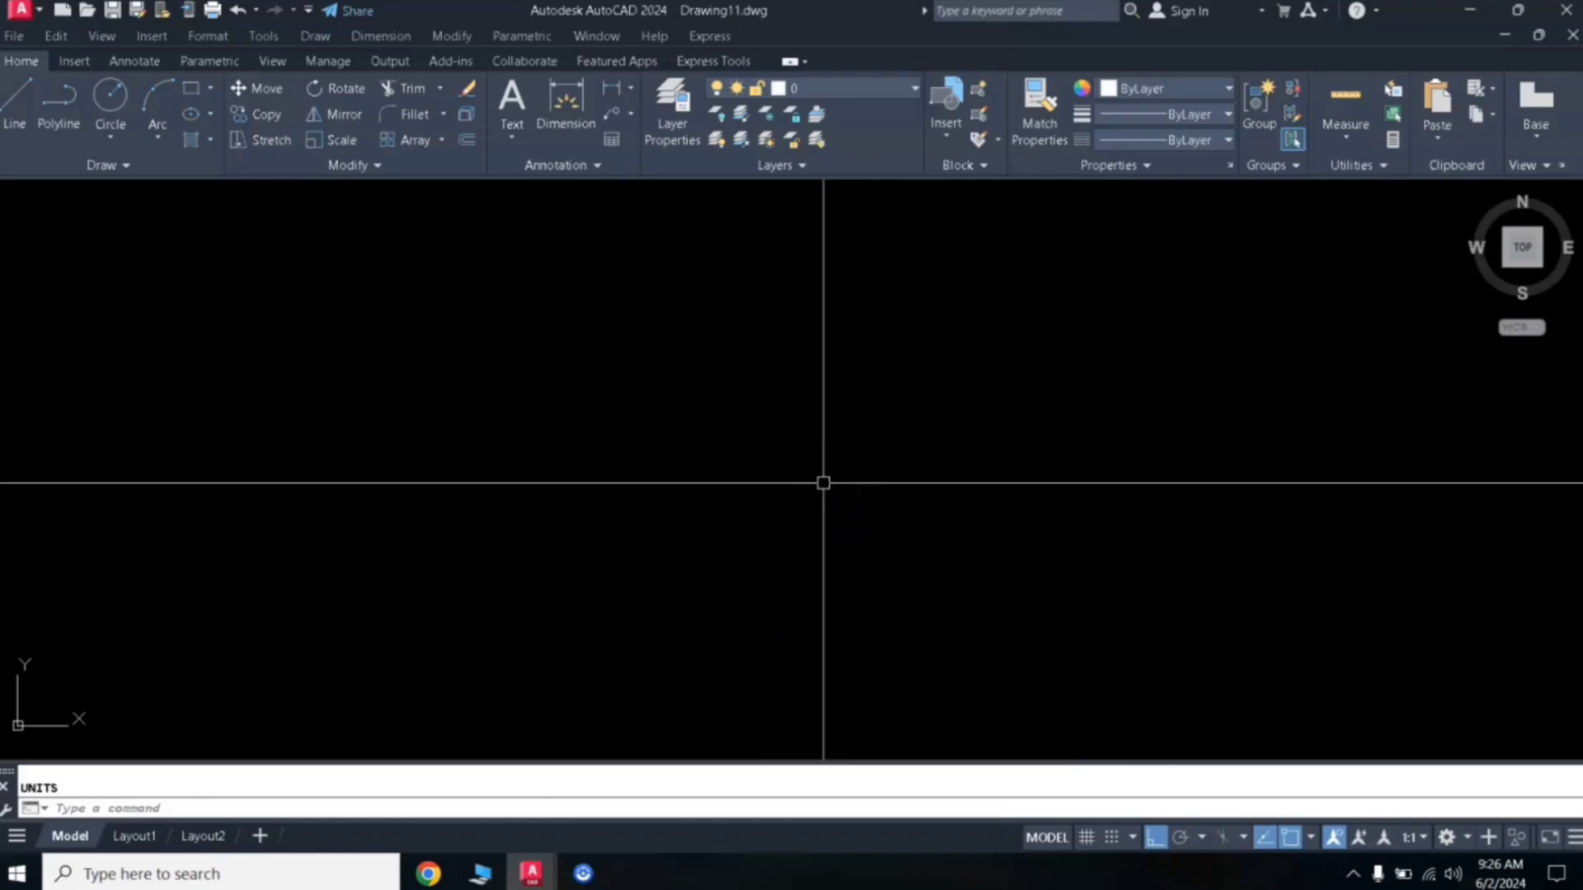
- Open the Standard dimension style for editing from the D command
type("D")
key("Return")
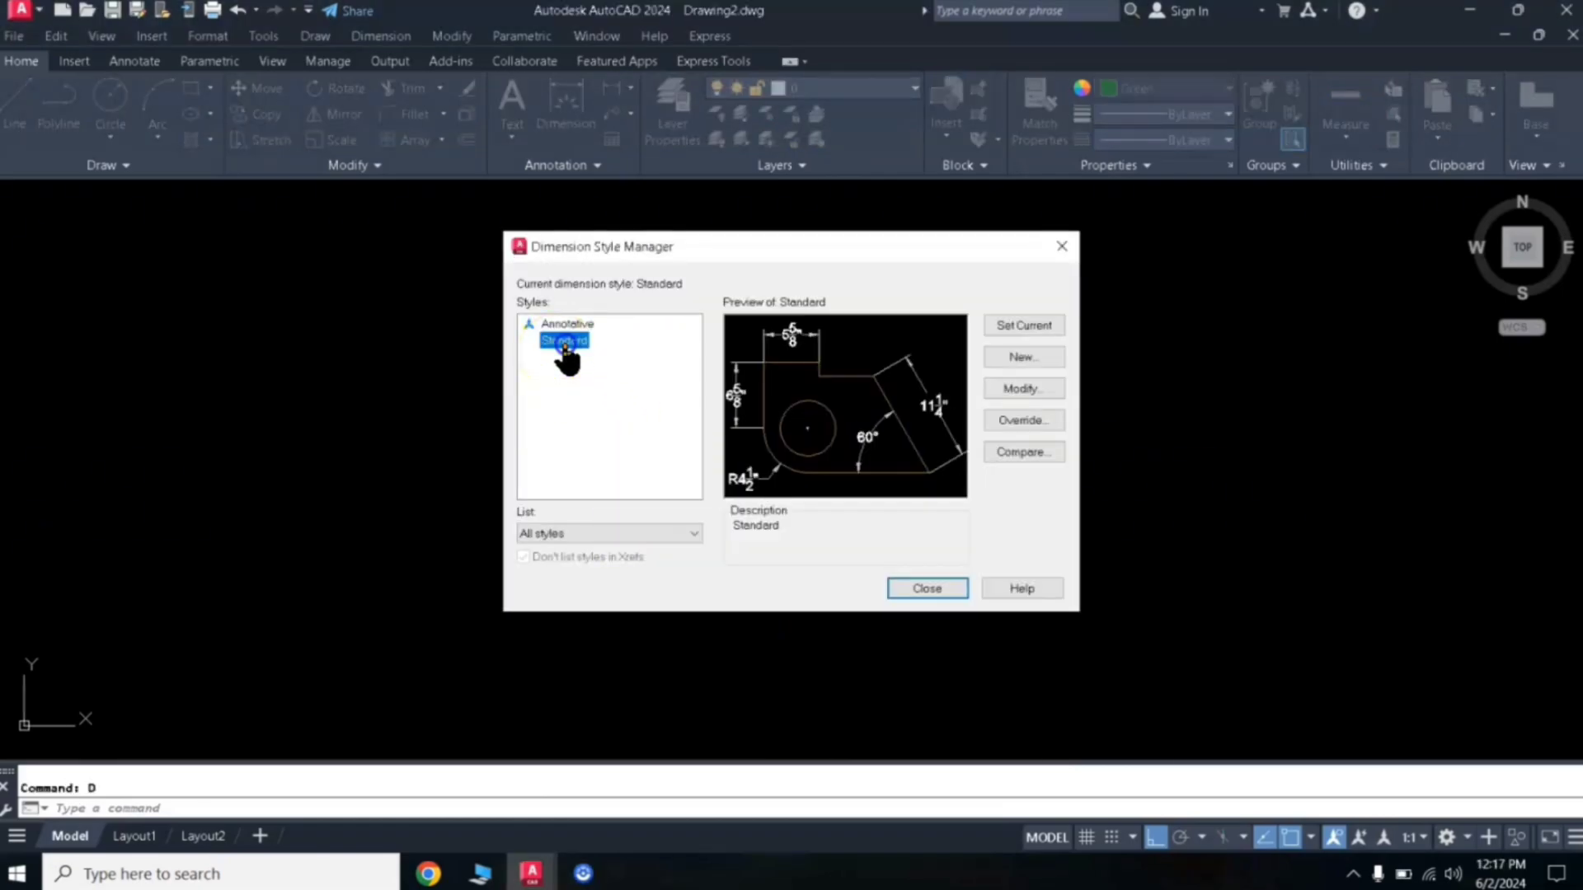
left_click(564, 341)
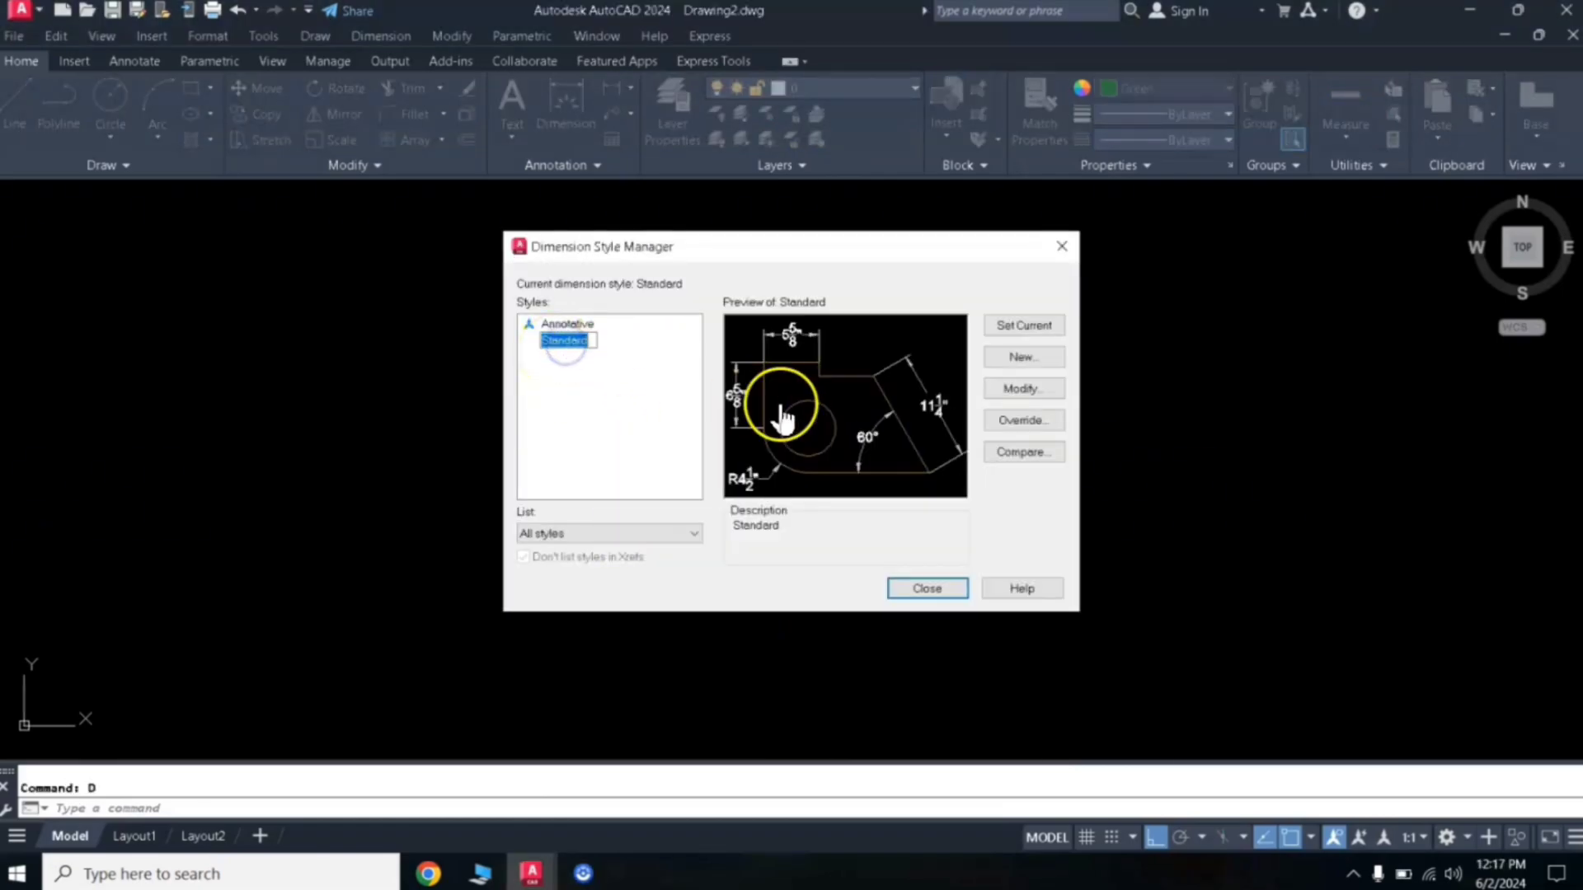
left_click(1021, 388)
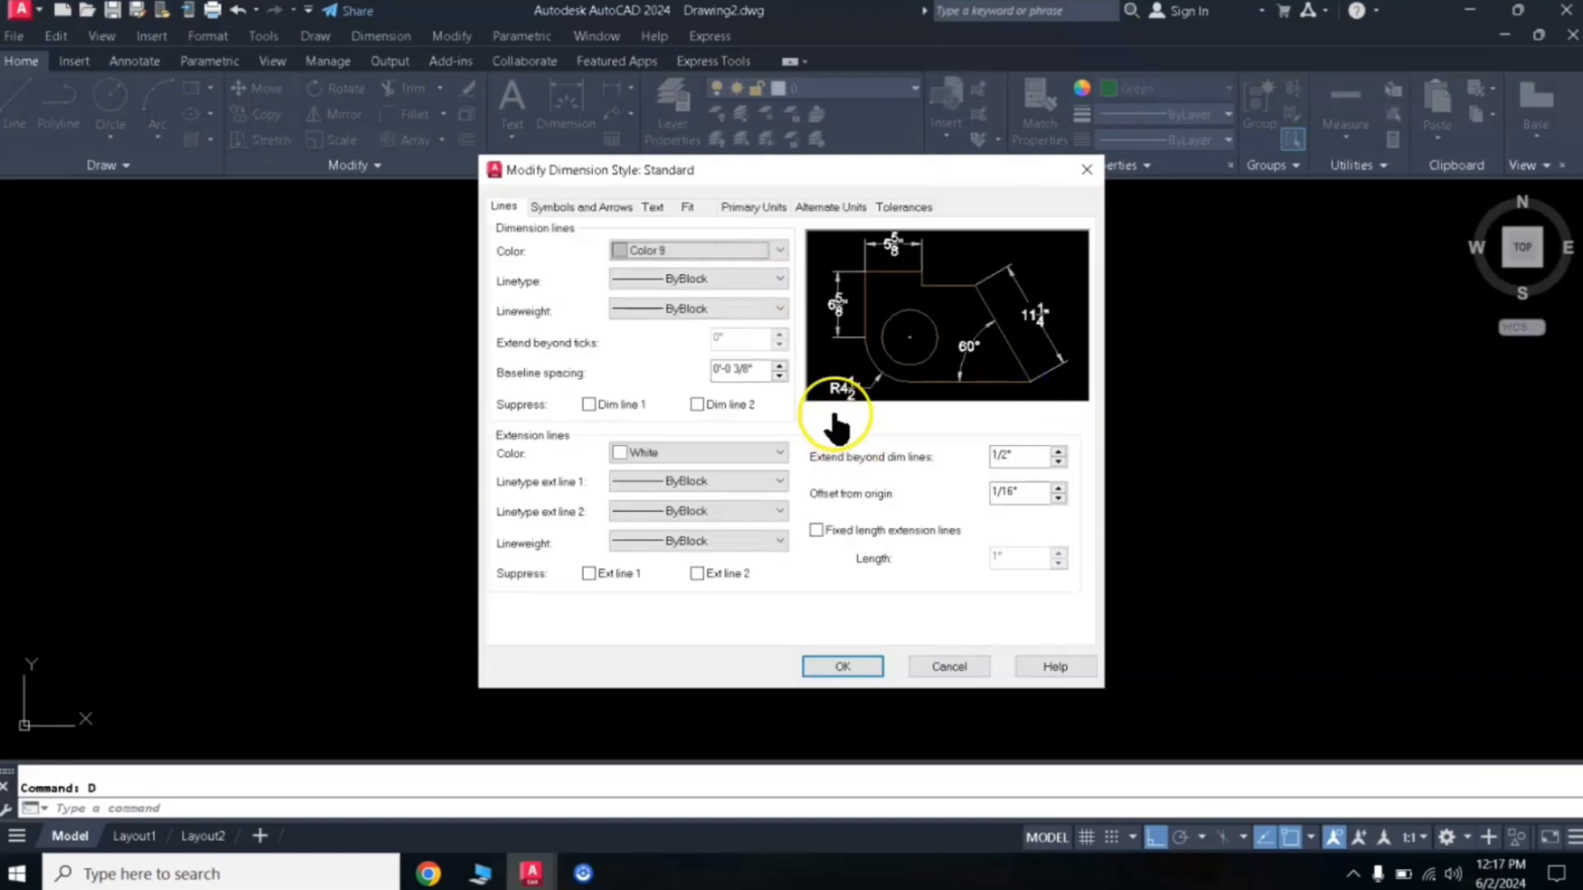
- Set the Standard style's primary unit format to Architectural after briefly trying Decimal
left_click(745, 216)
left_click(685, 247)
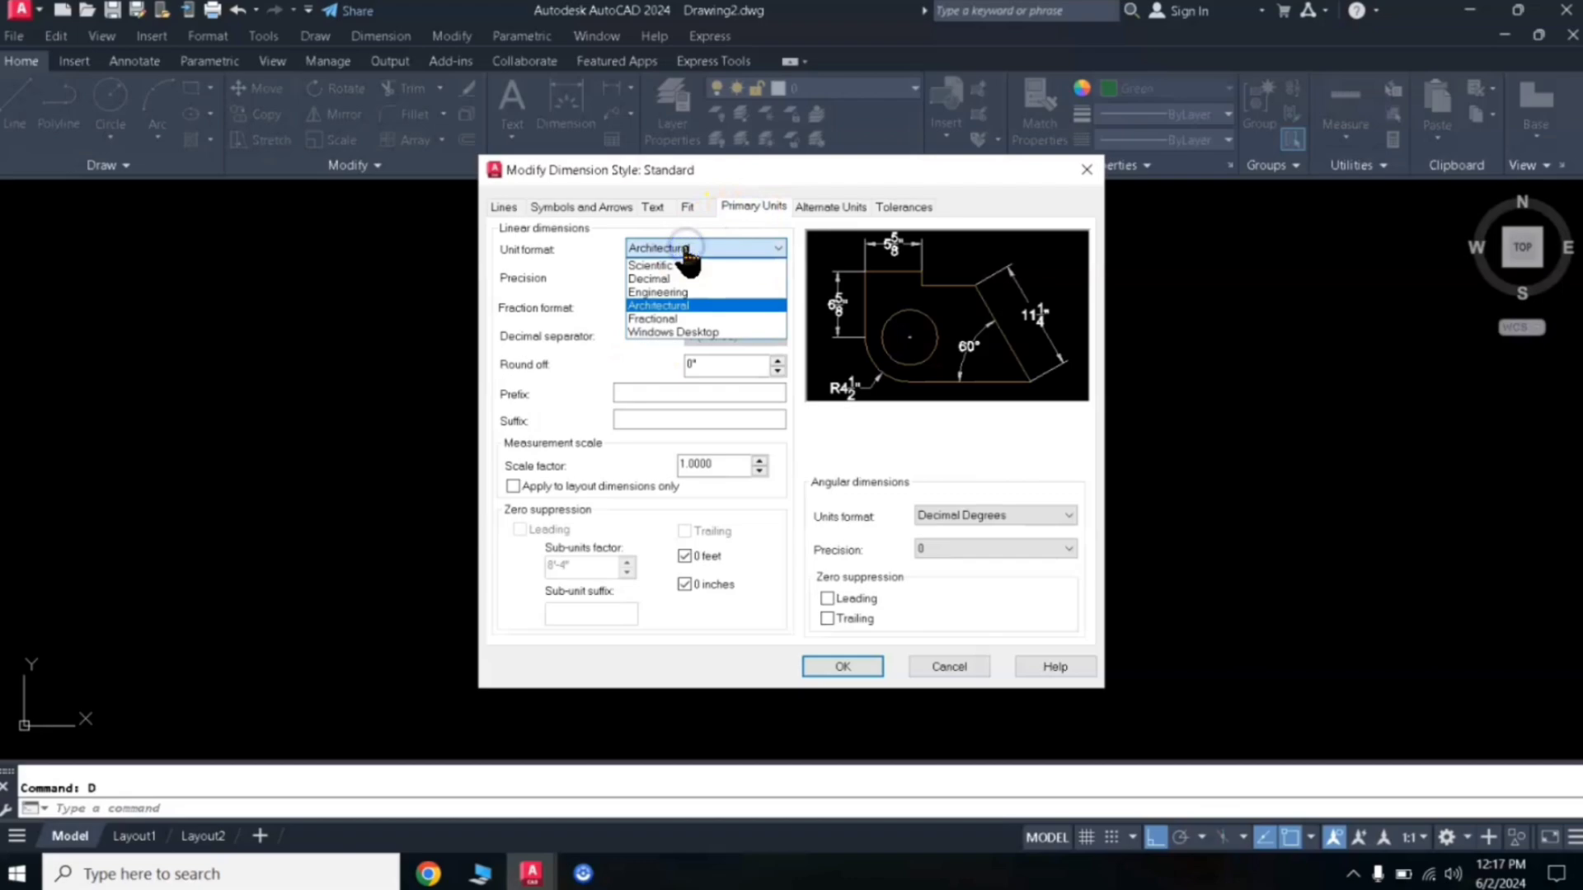
left_click(660, 307)
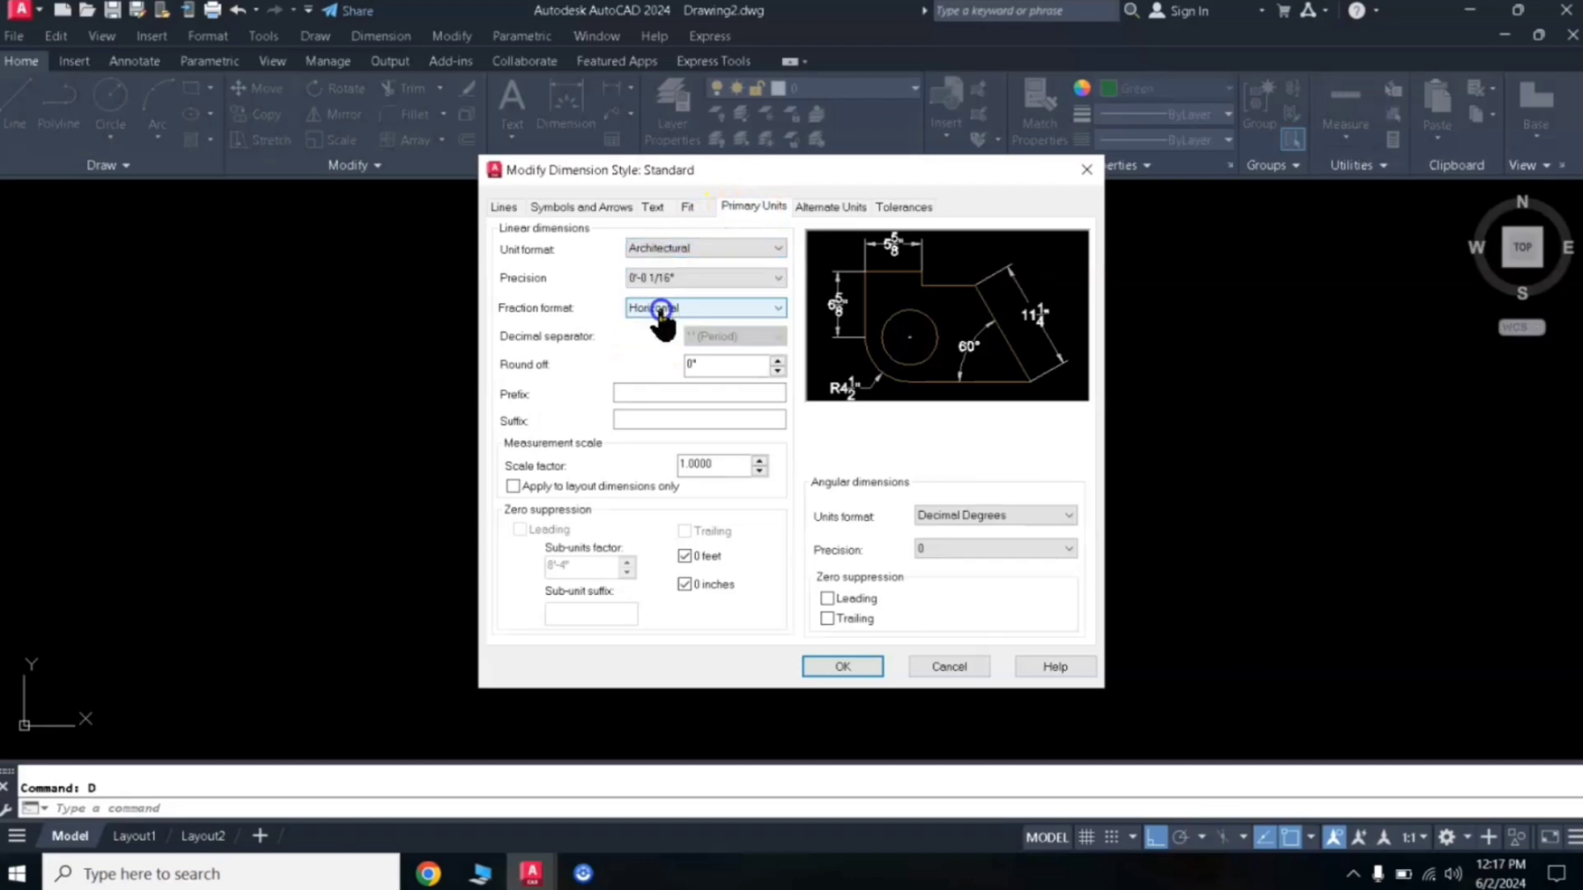
left_click(669, 248)
left_click(656, 279)
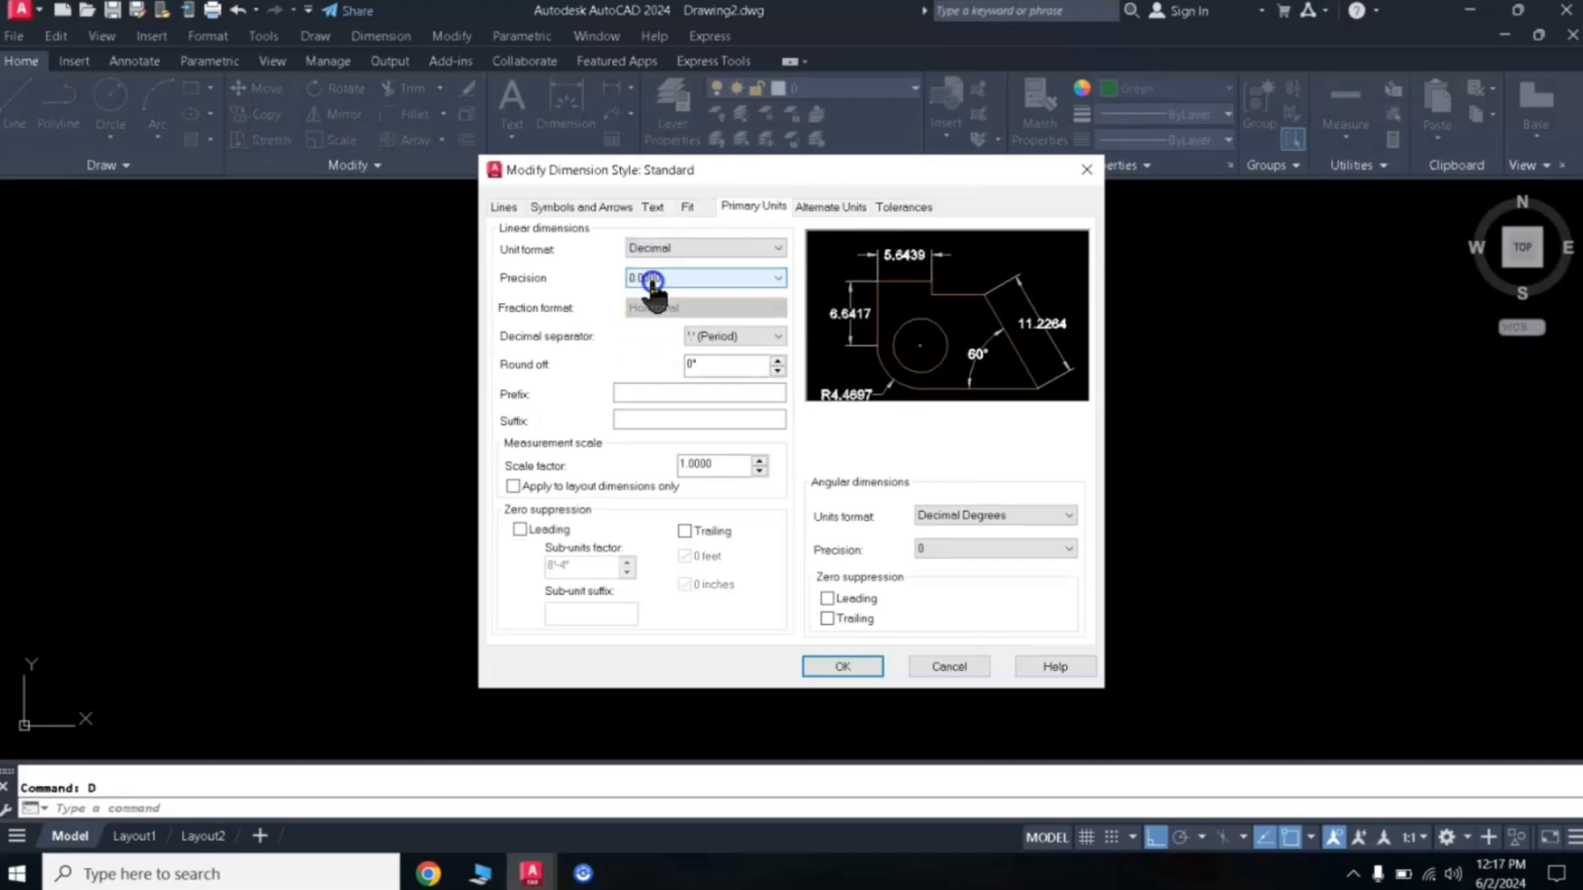
left_click(662, 247)
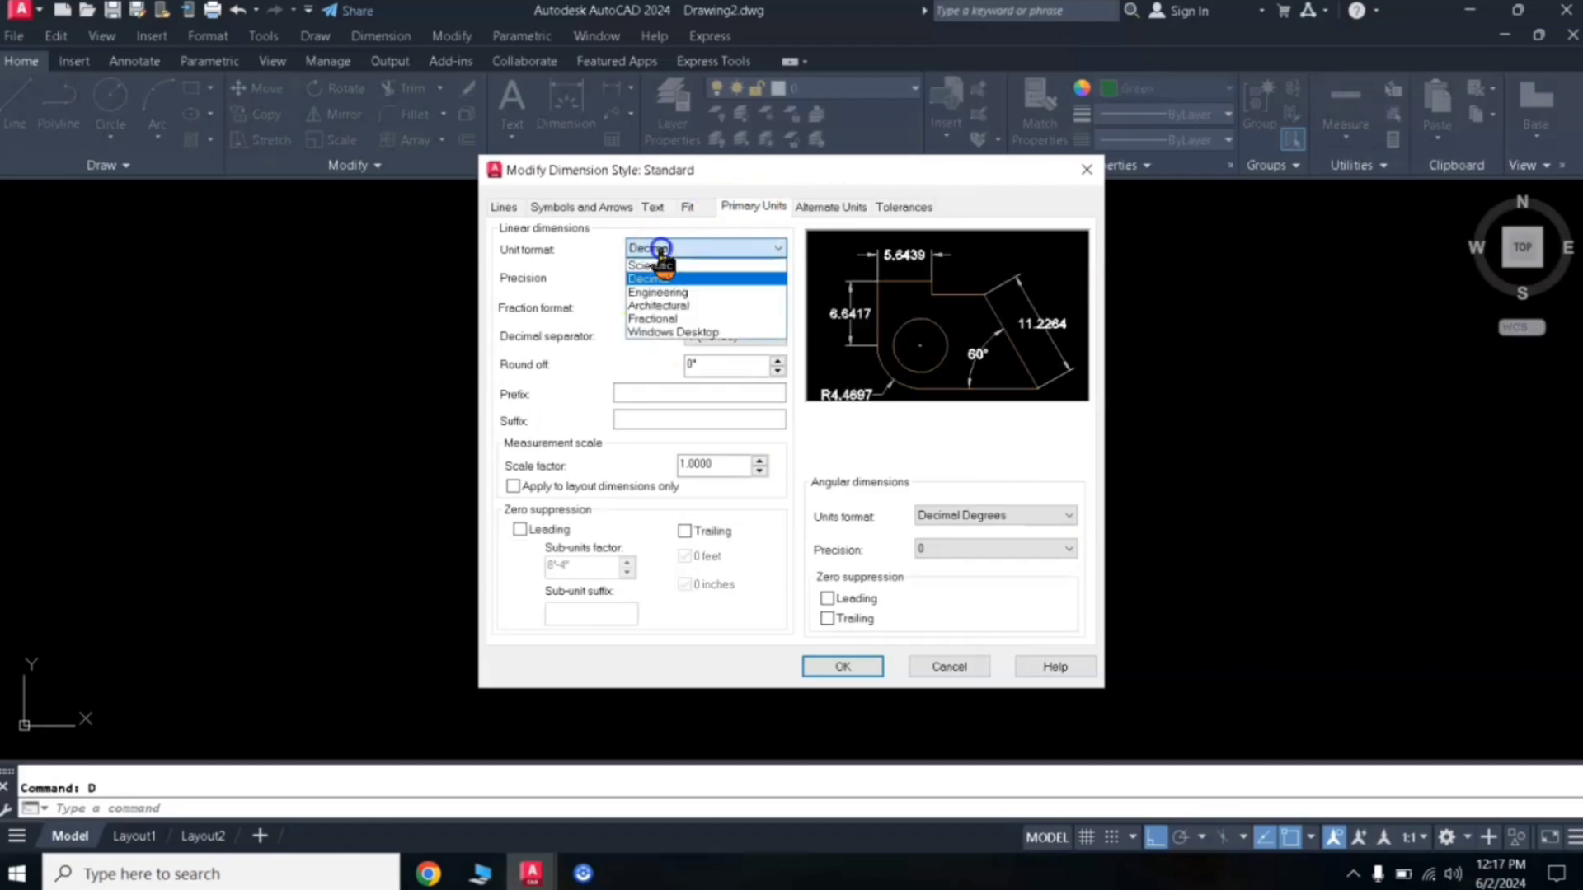
left_click(659, 306)
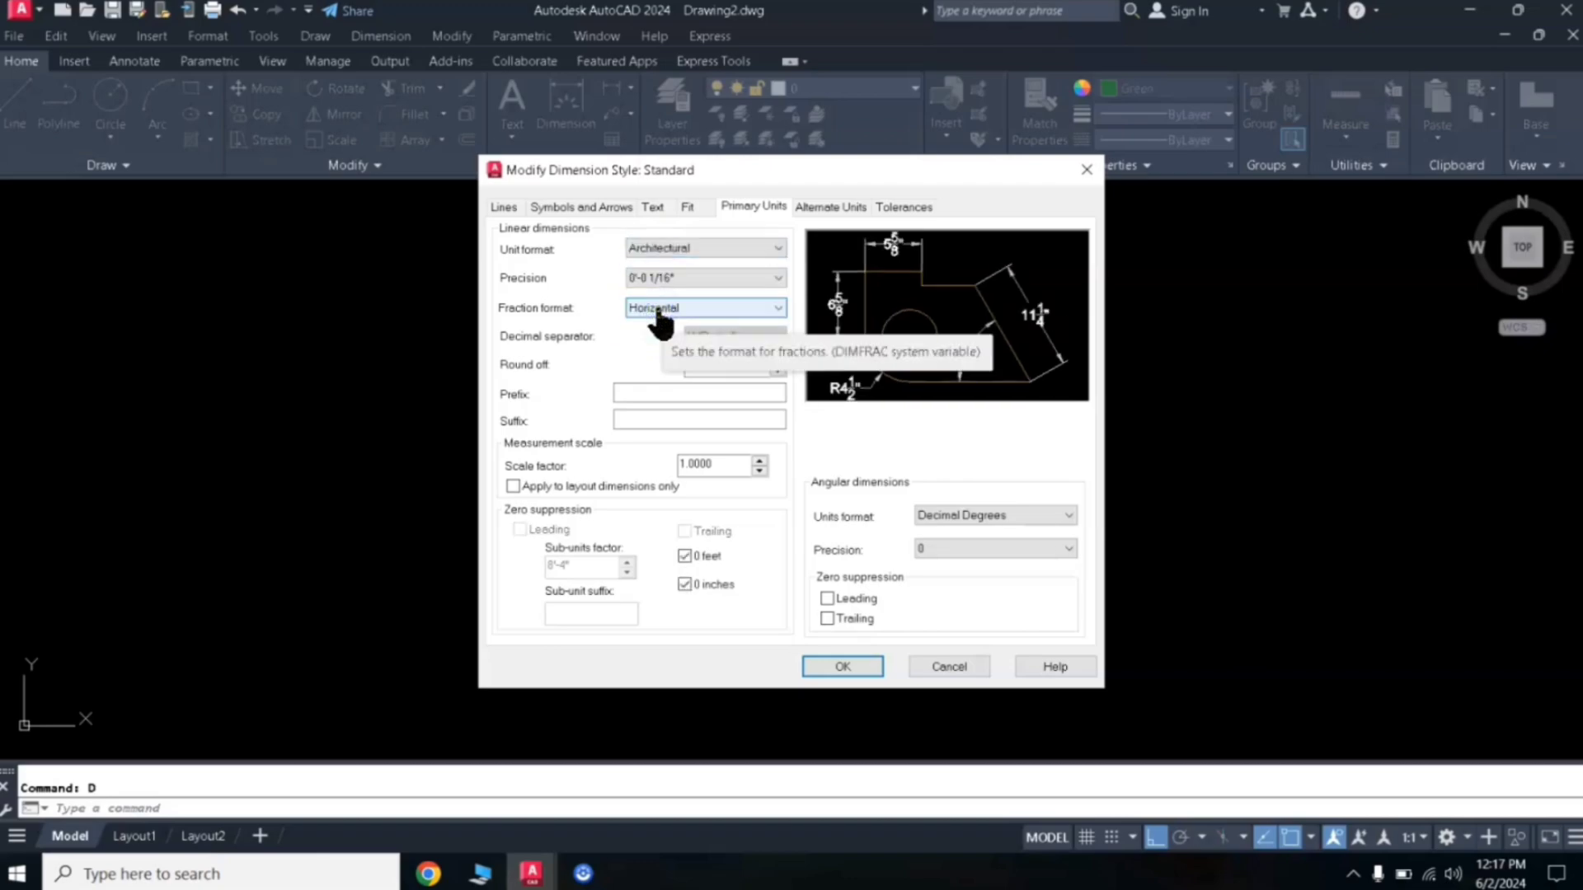
left_click(623, 249)
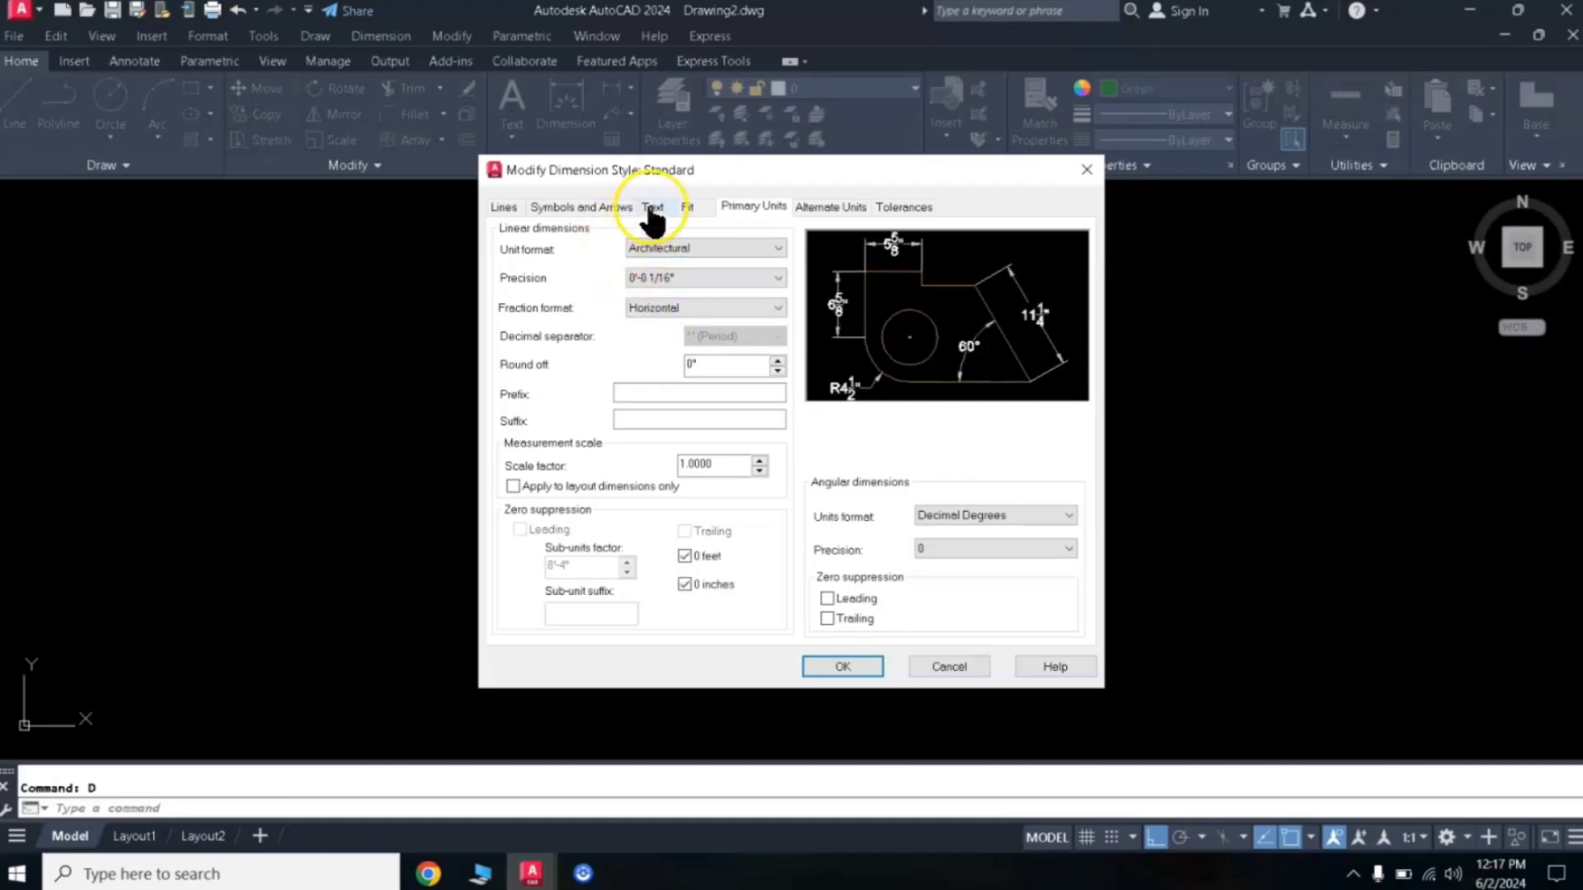
left_click(651, 213)
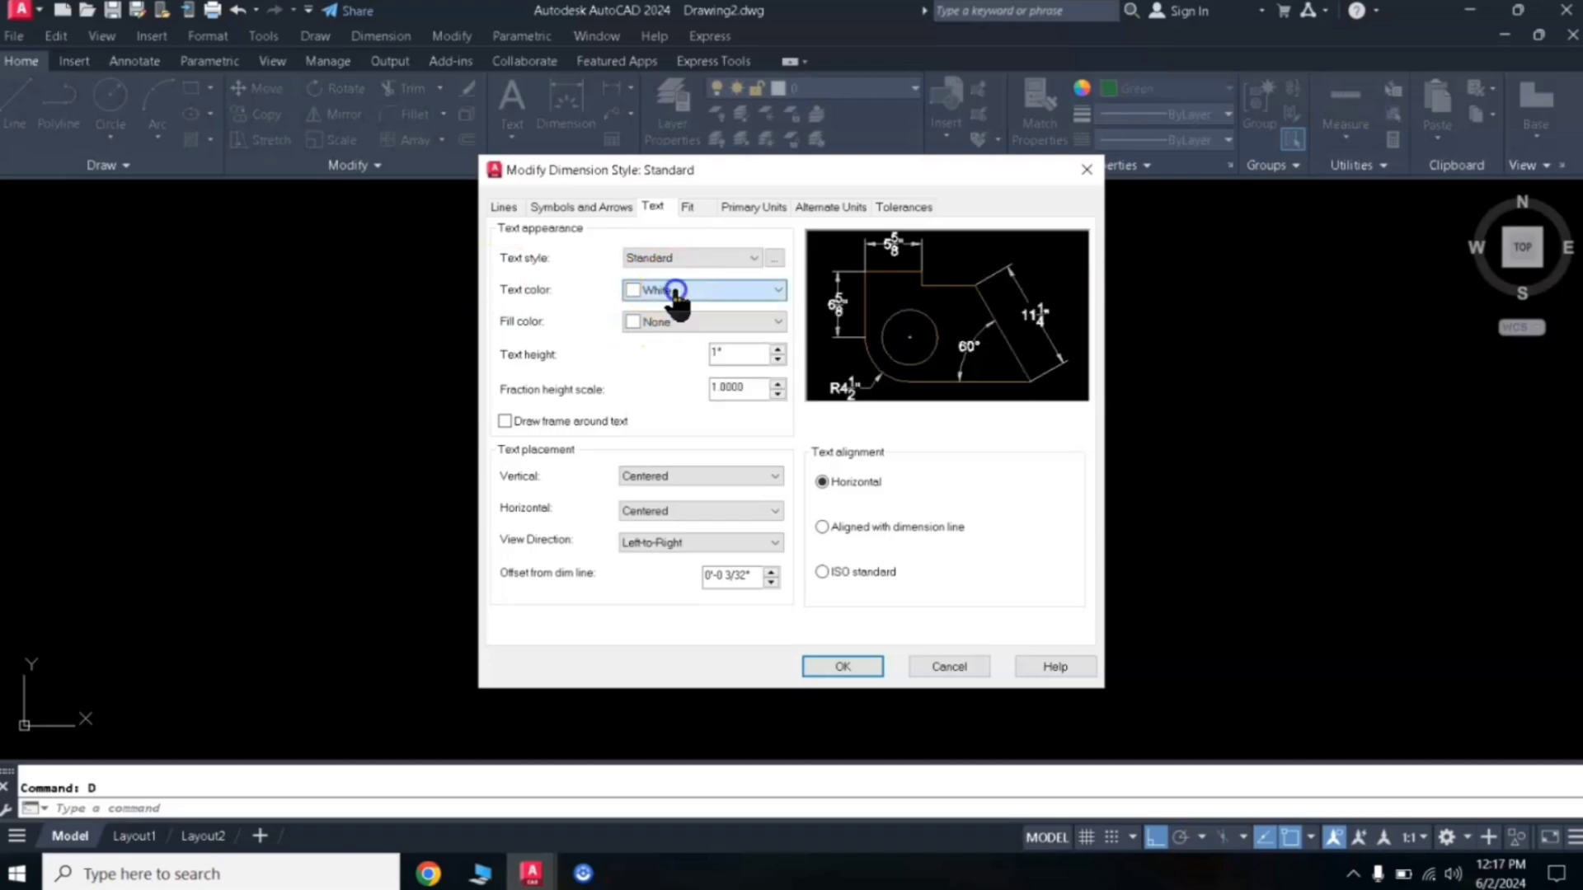
- Give the Standard style yellow text, blue dimension lines and magenta extension lines
left_click(771, 292)
left_click(644, 364)
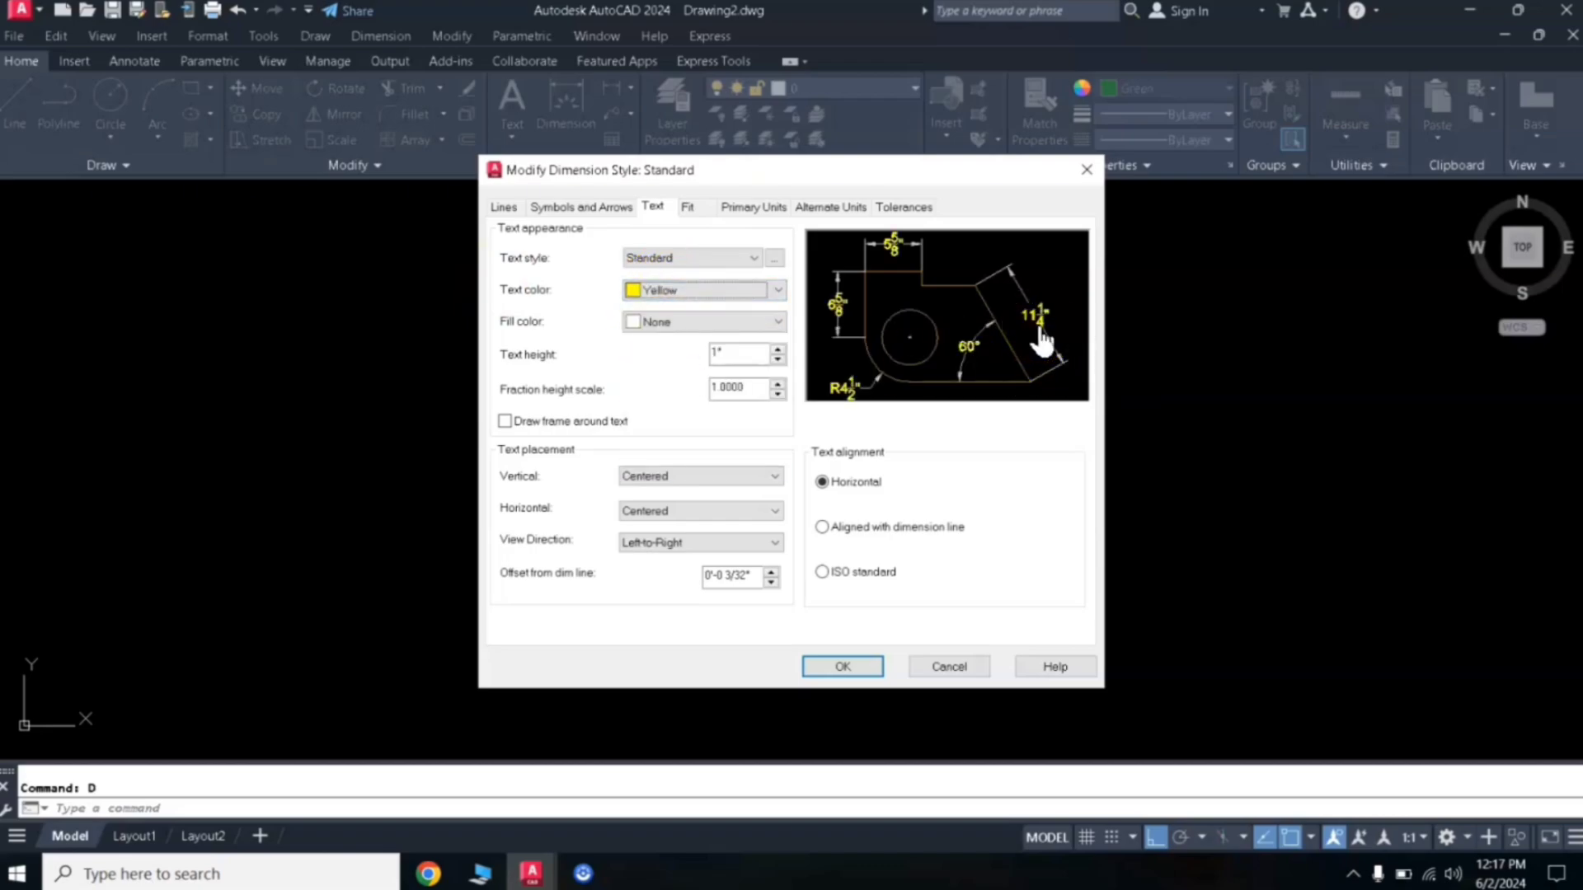
left_click(566, 211)
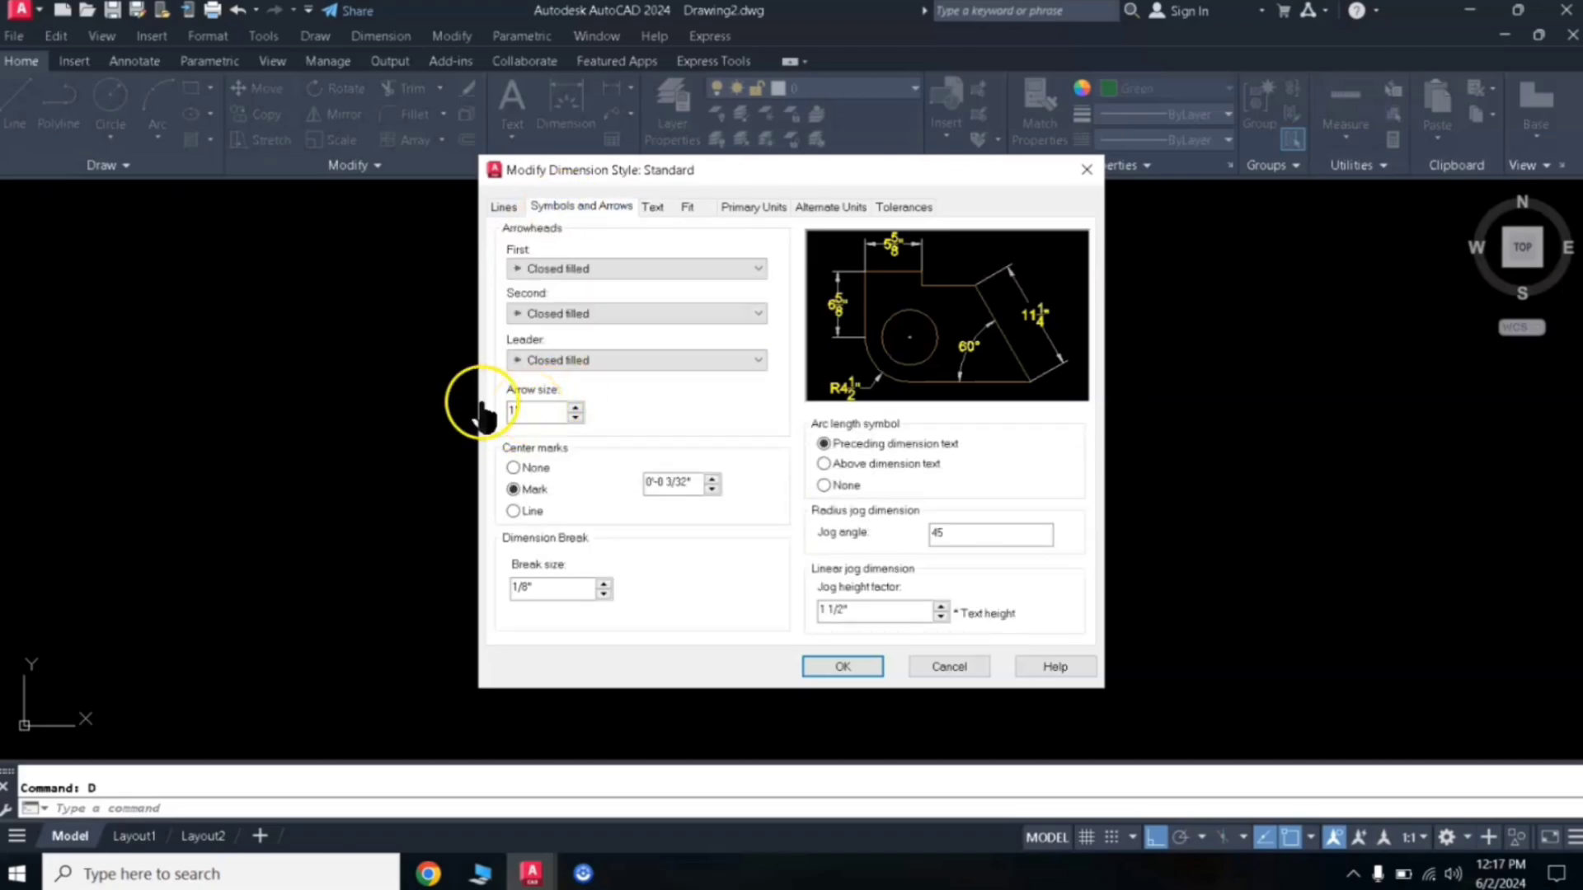
left_click(504, 208)
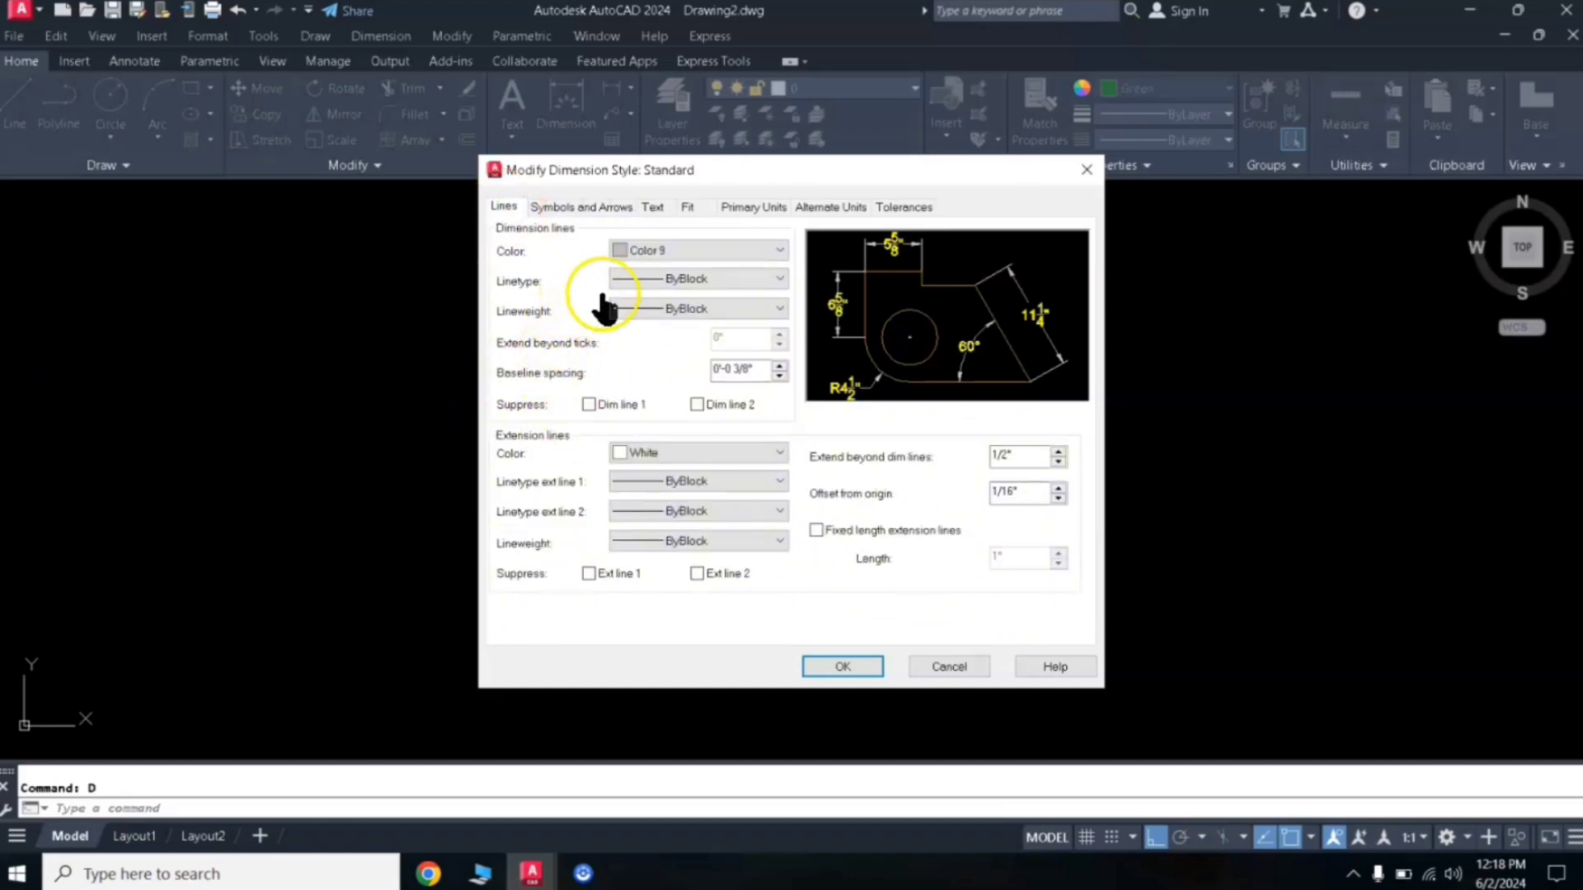
left_click(643, 250)
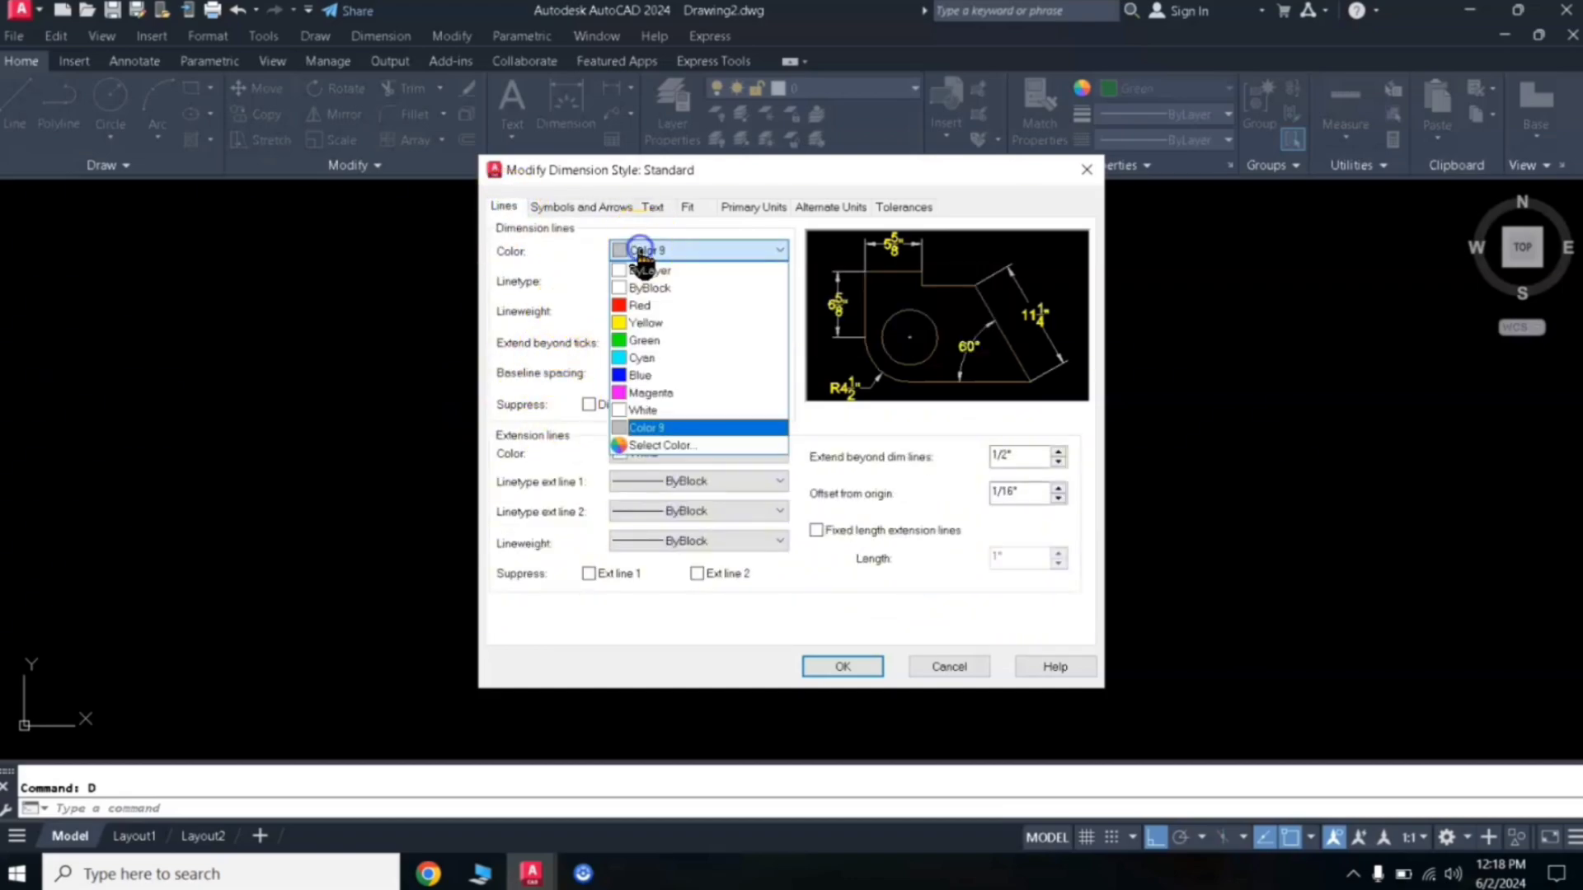
left_click(676, 376)
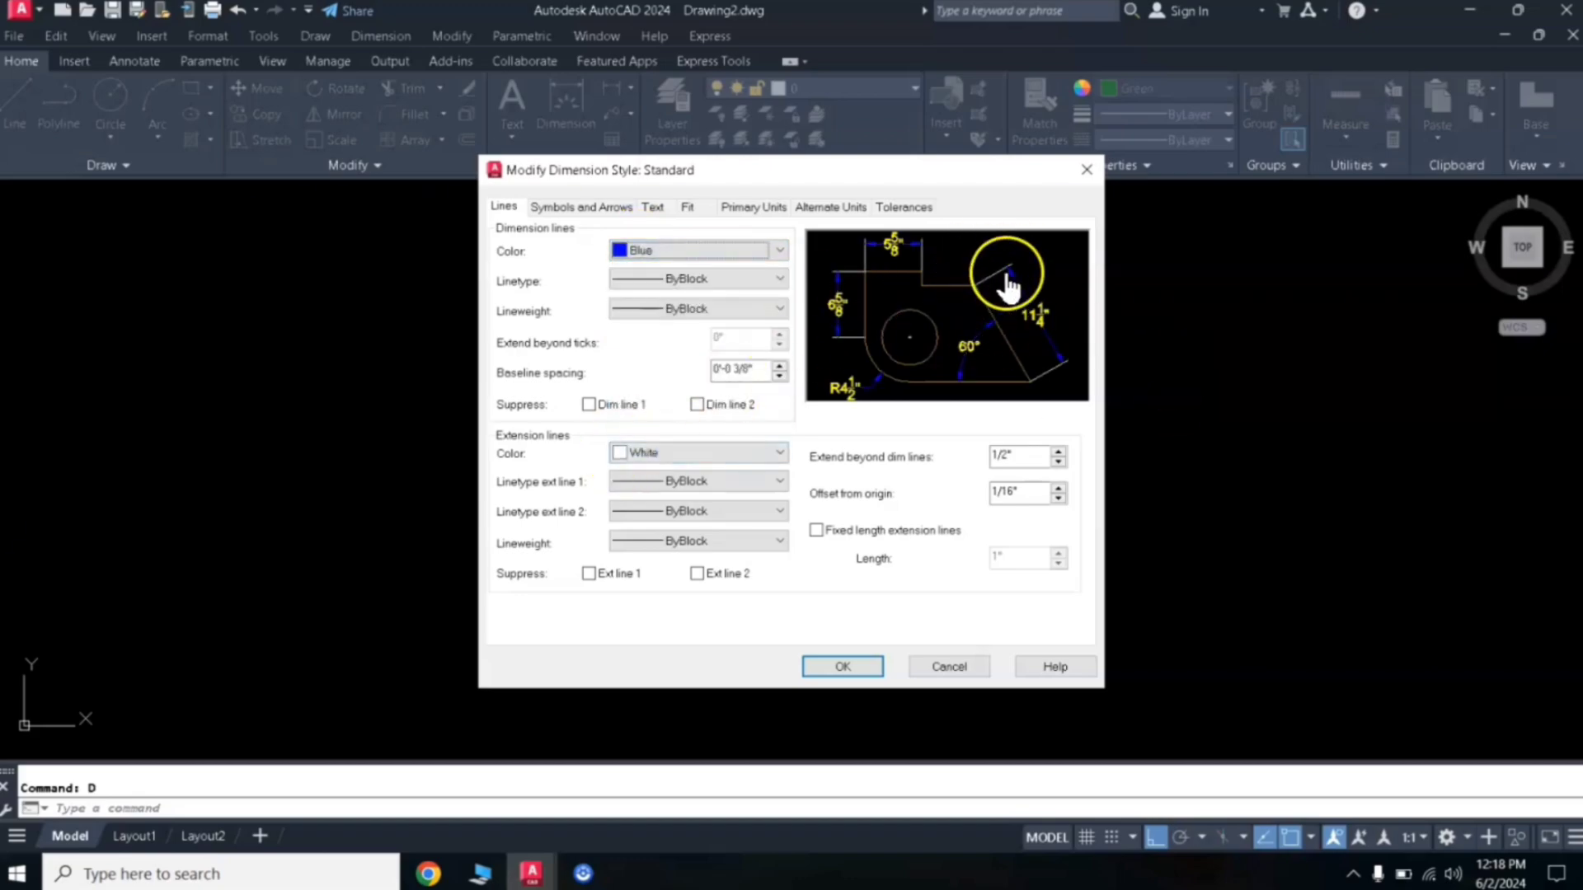
left_click(649, 456)
left_click(651, 589)
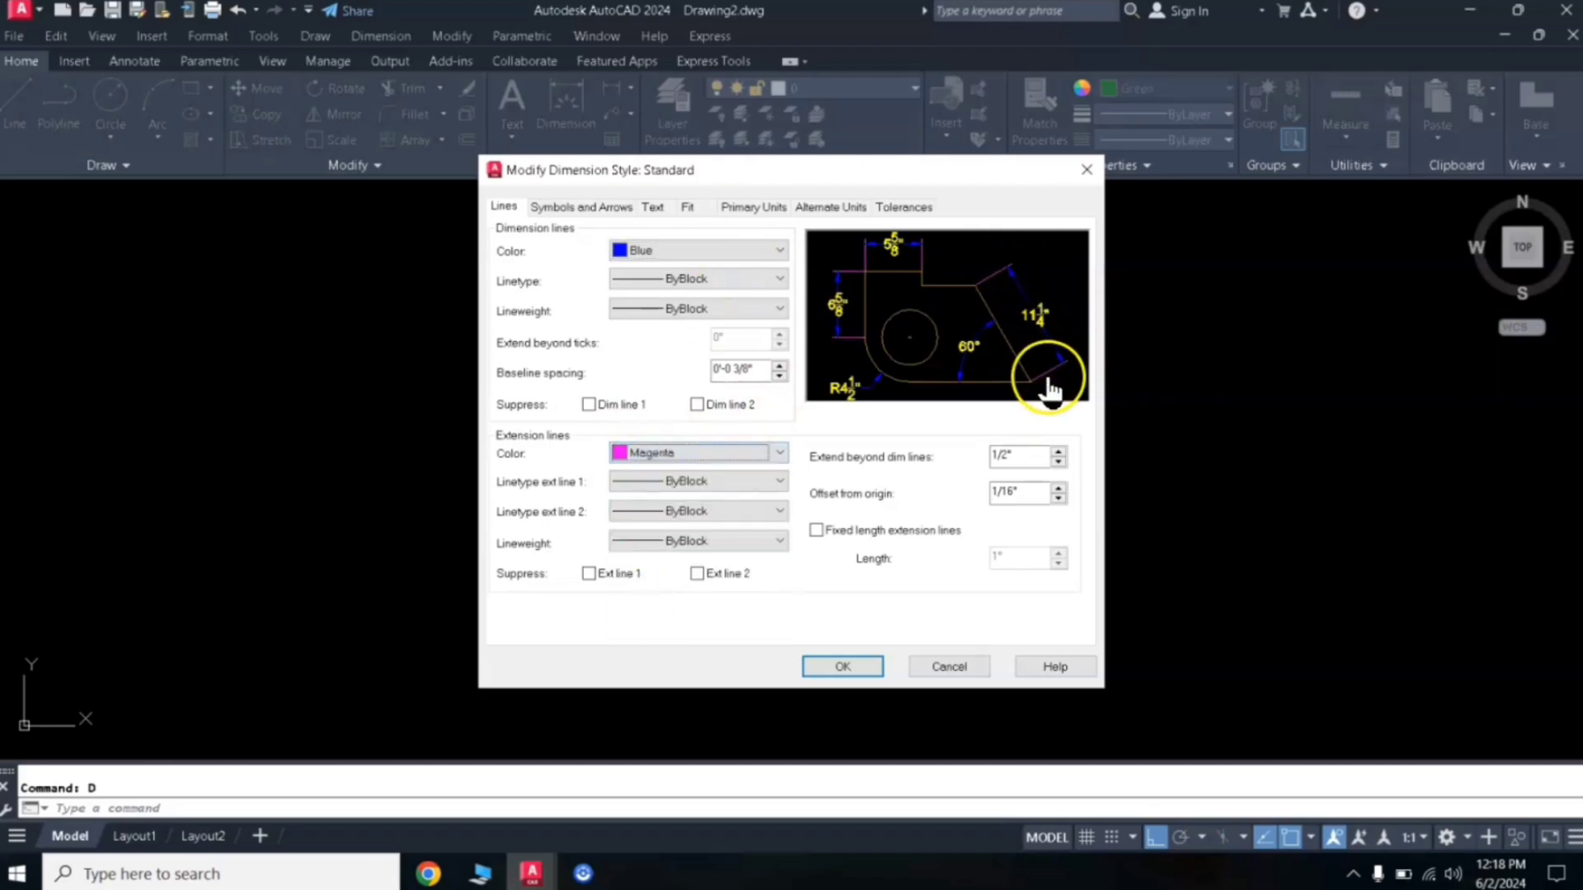
left_click(839, 669)
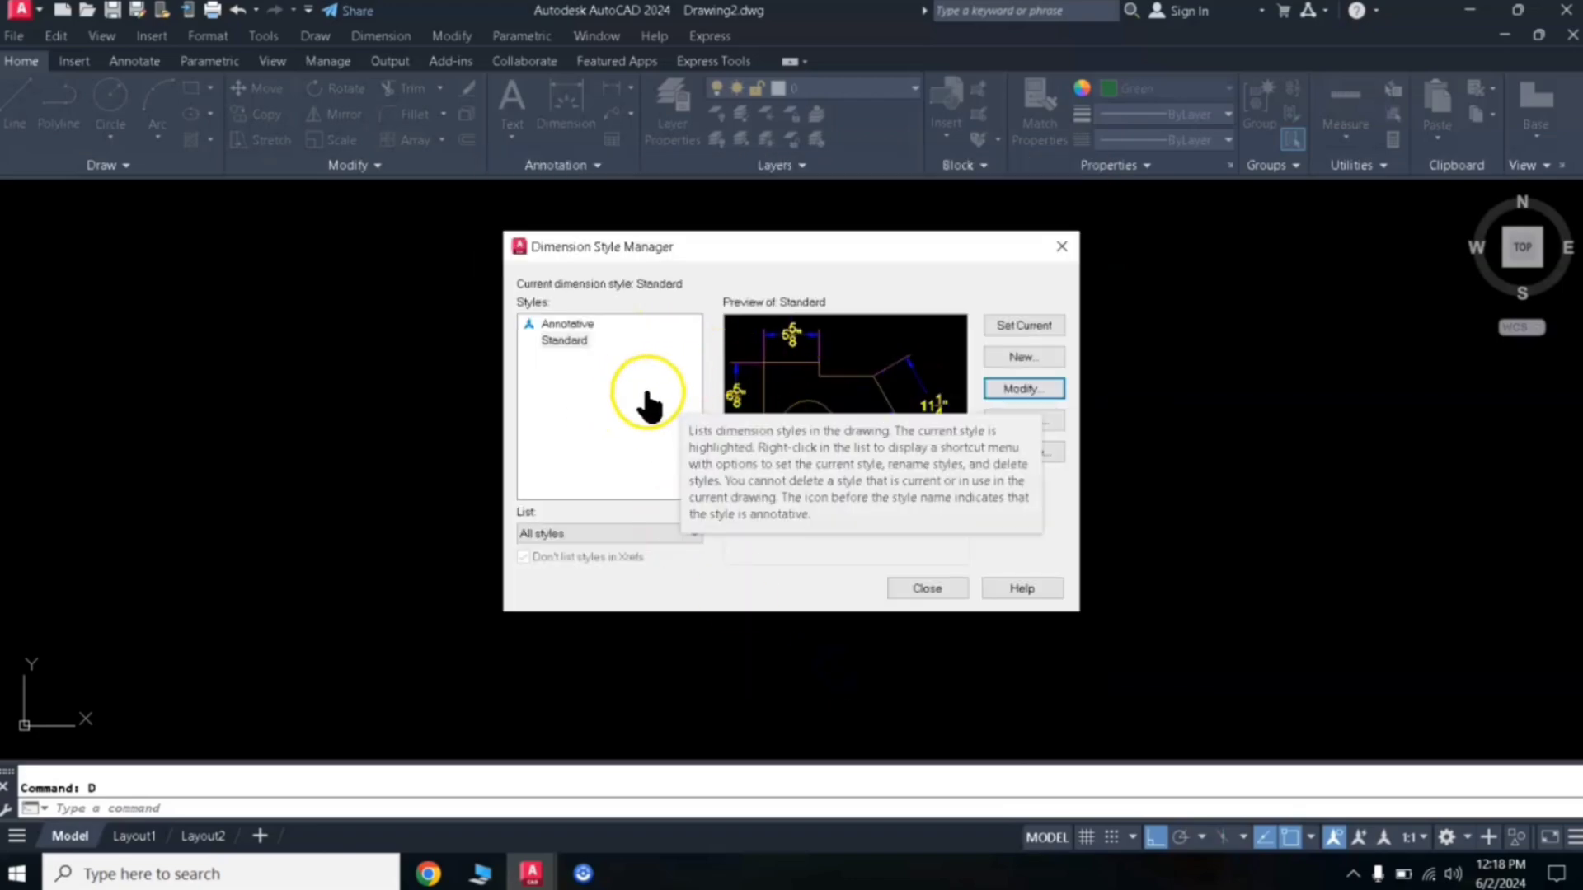
- Close the style manager and draw a 1' green reference line
left_click(928, 589)
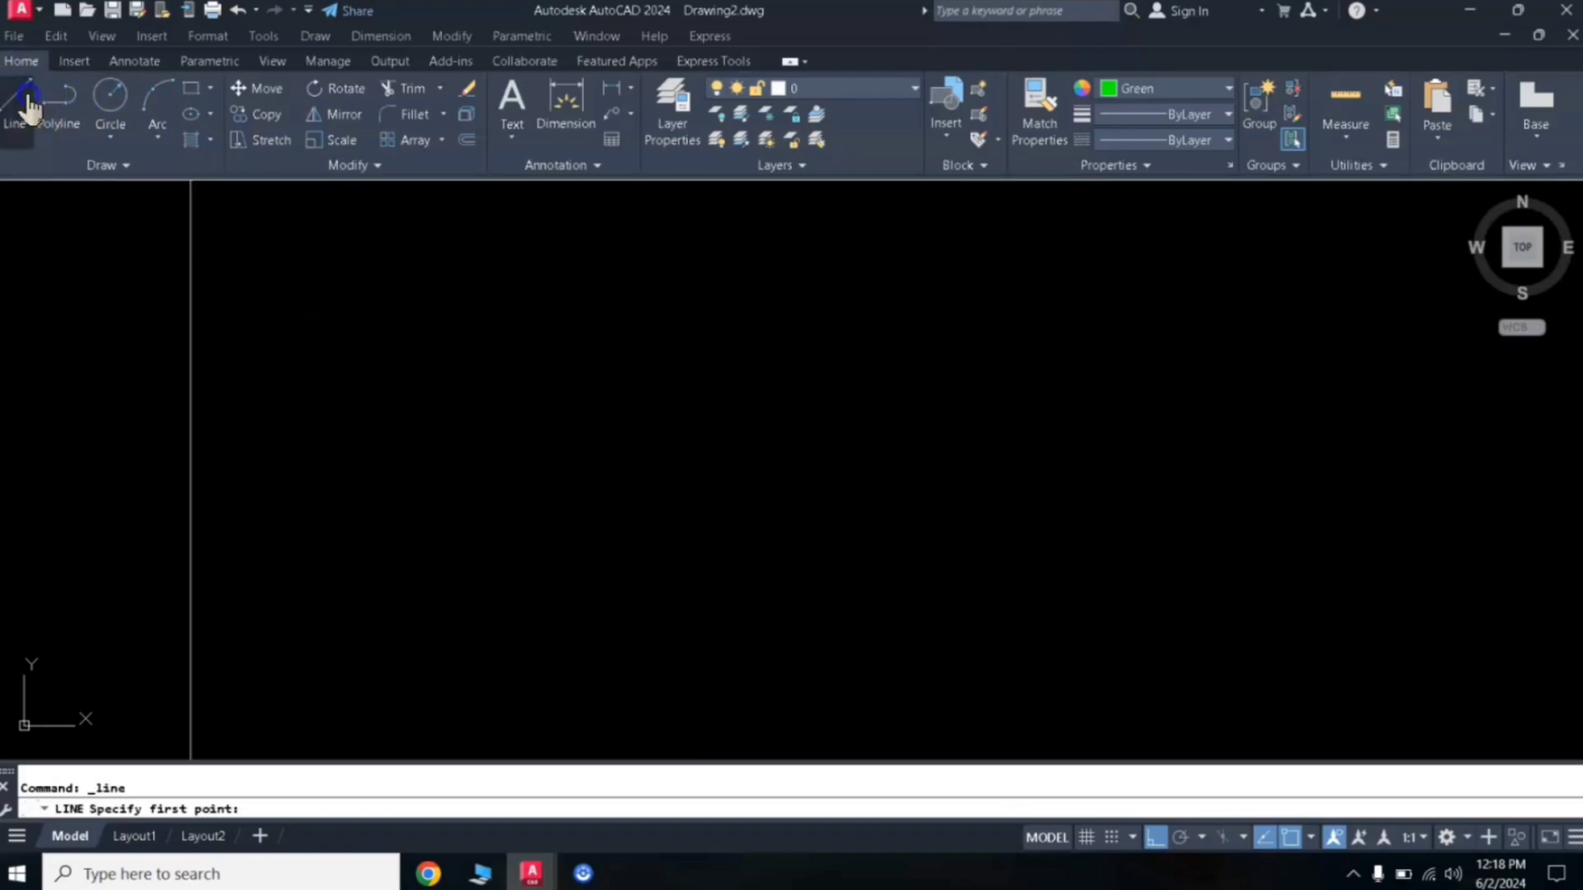
left_click(483, 554)
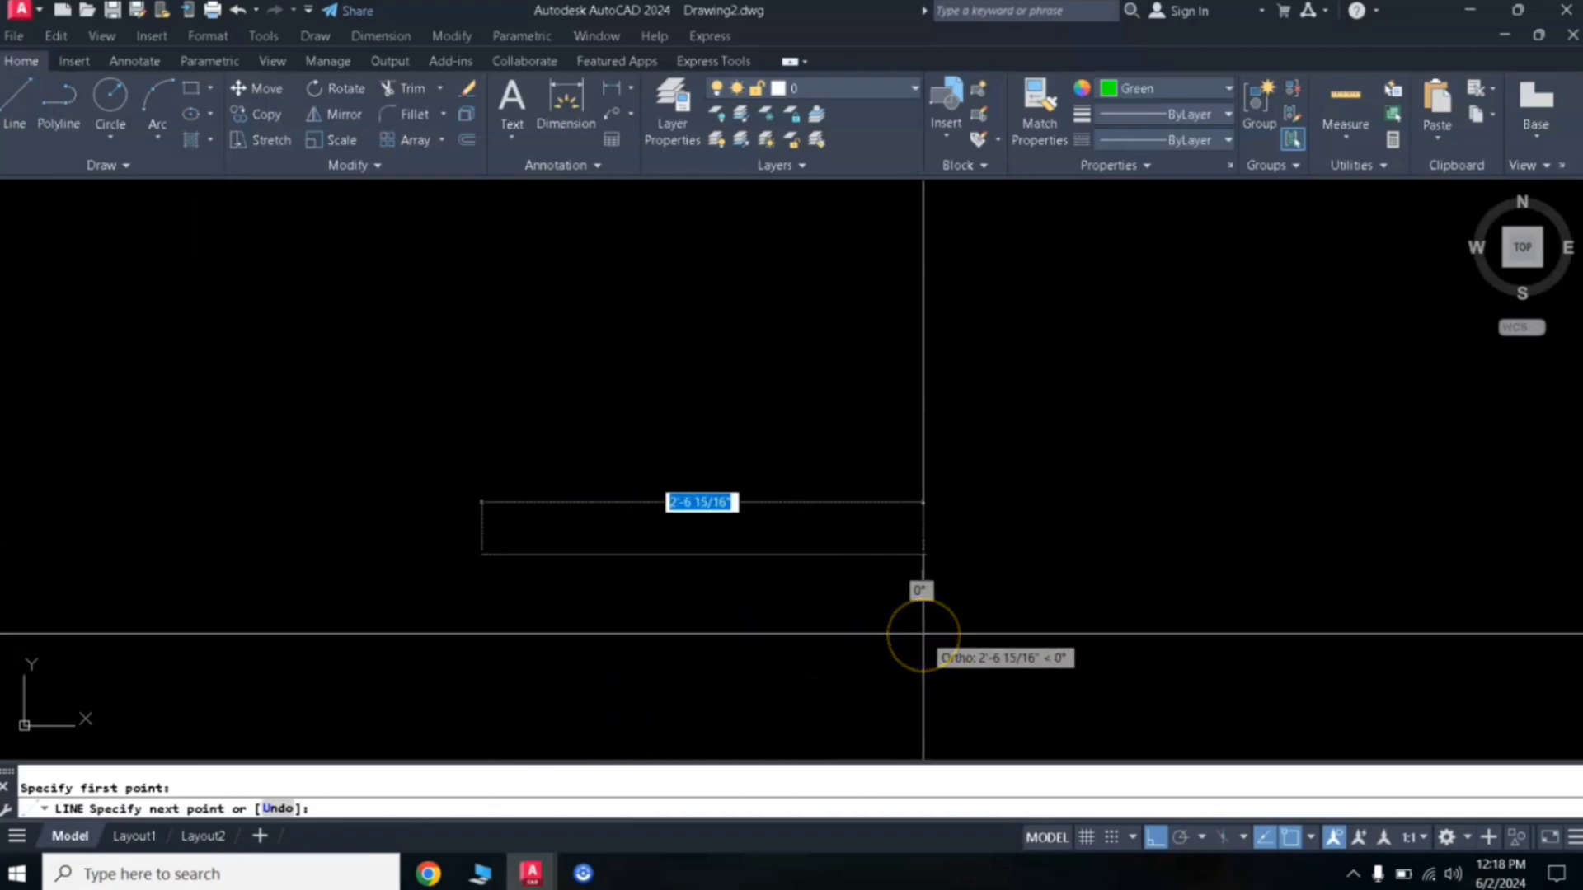
type("1")
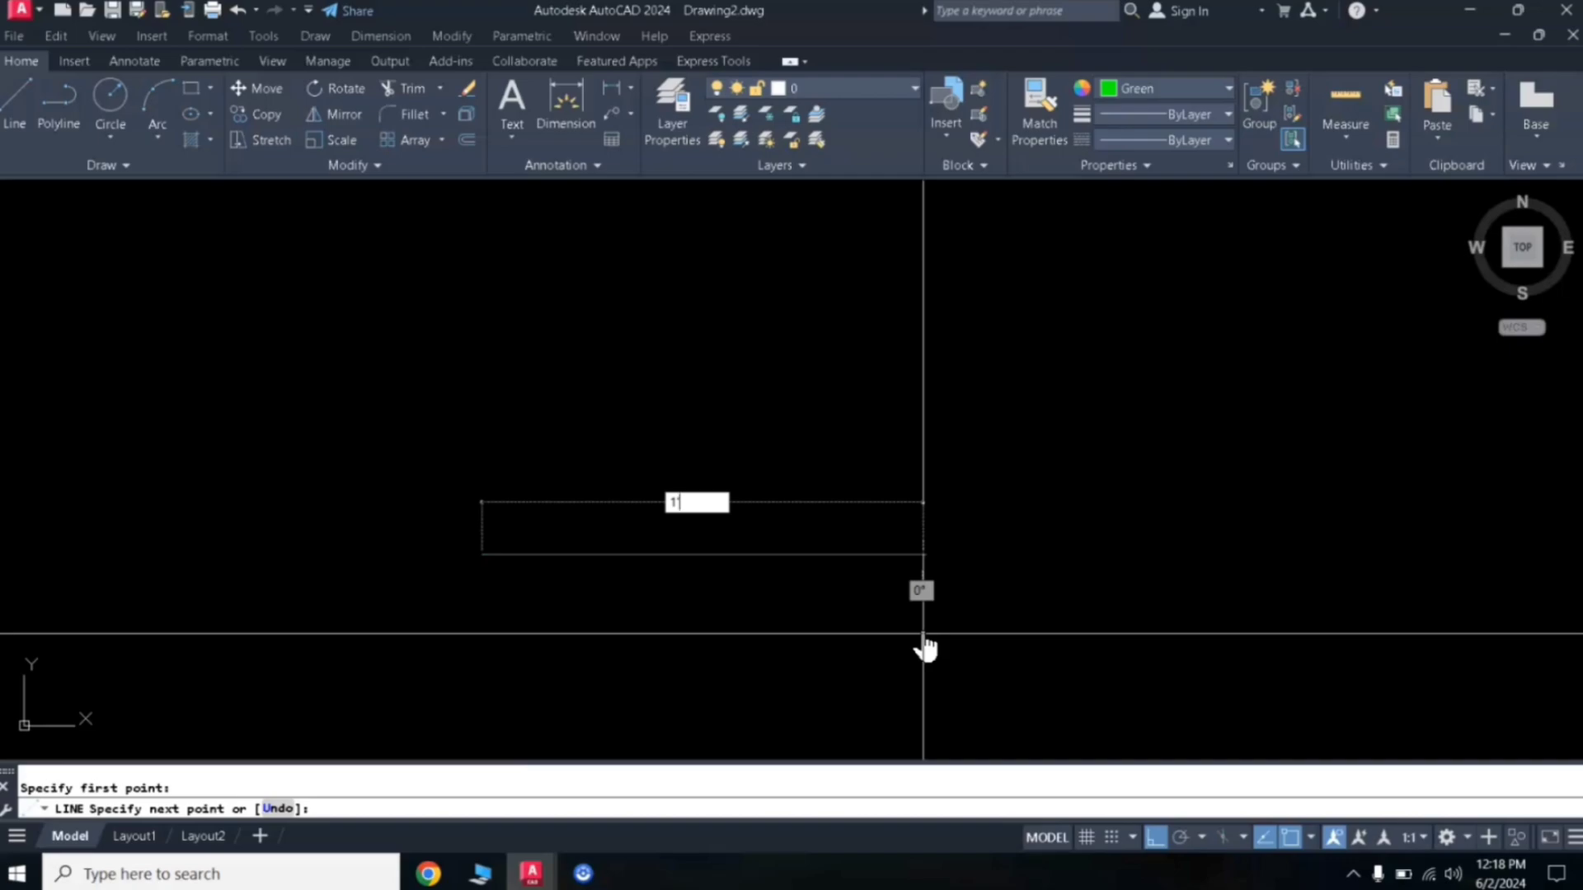
key("Return")
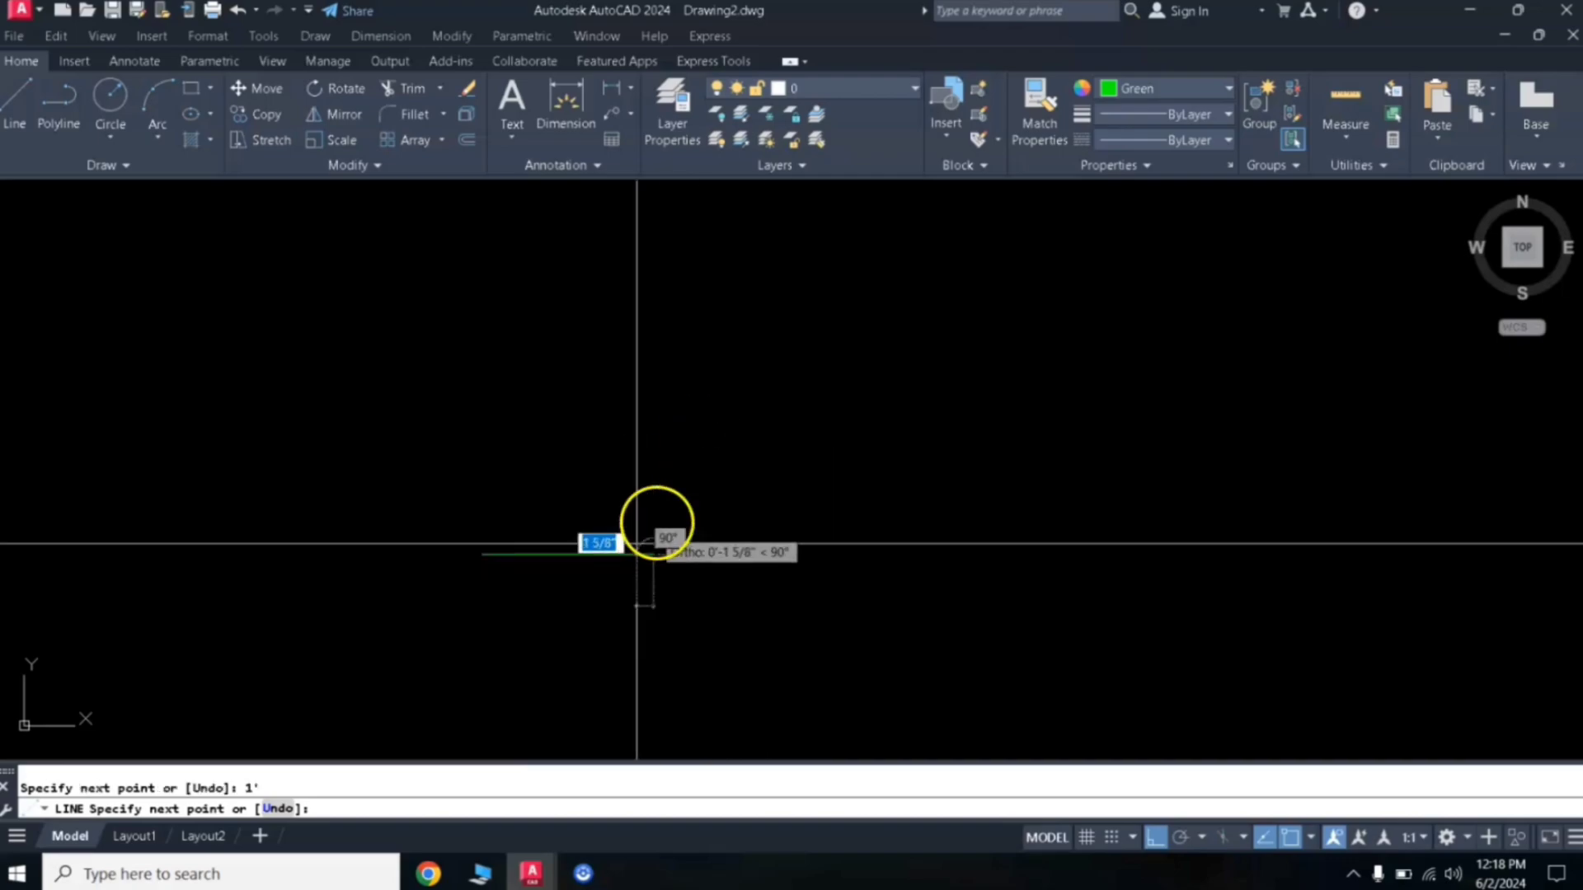
middle_click_drag(594, 559, 661, 488)
scroll(661, 488, "up", 1)
scroll(794, 459, "up", 2)
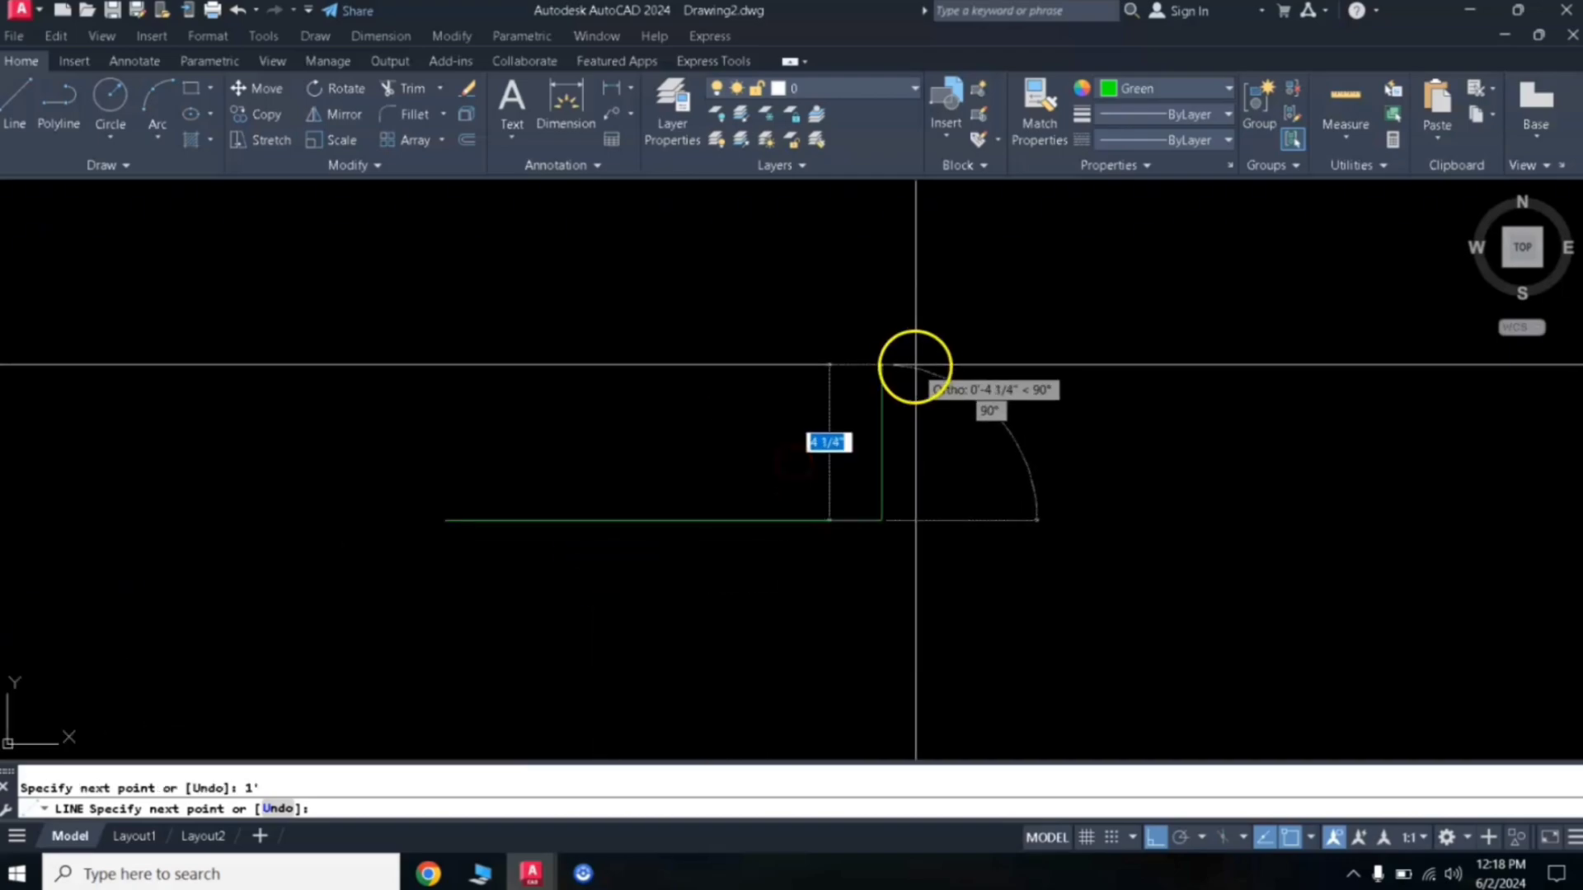
key("Return")
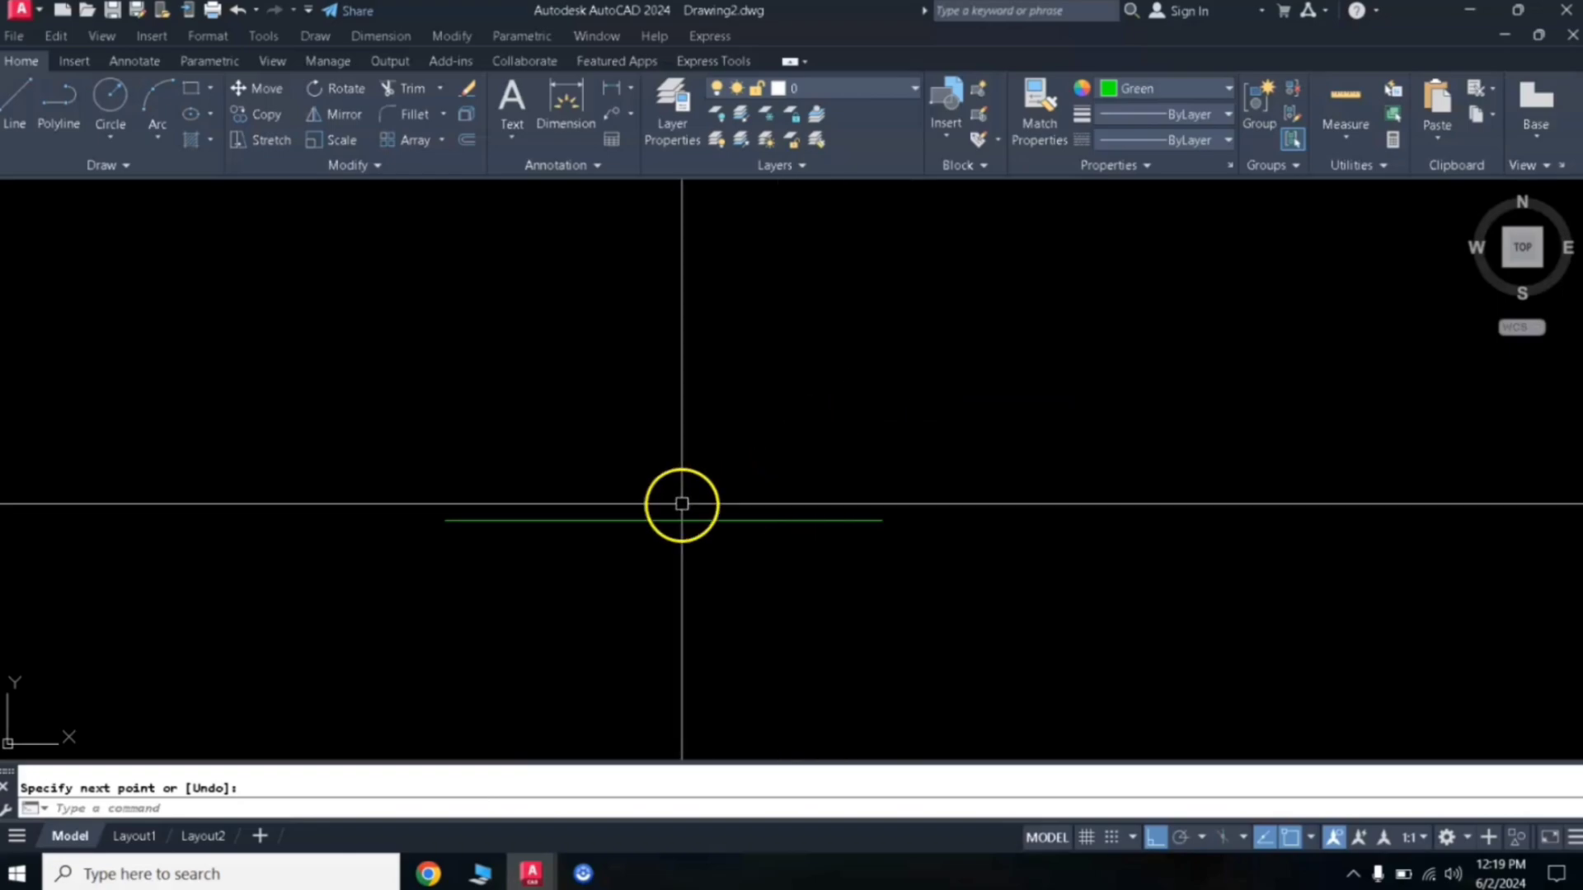
- Add a 1' linear dimension above the green line
left_click(611, 100)
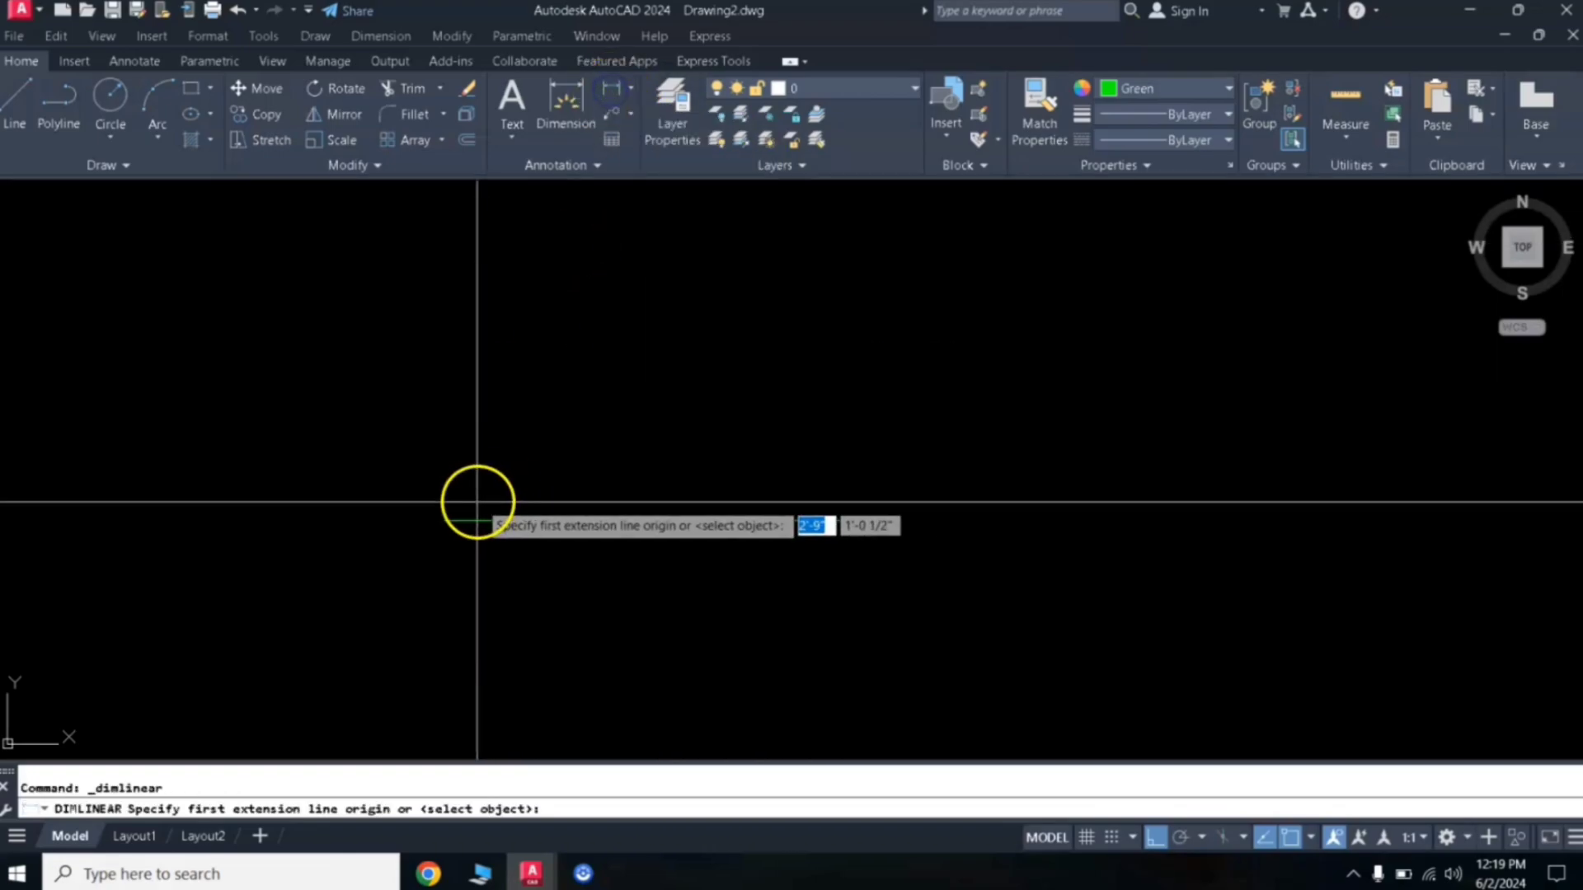
left_click(446, 520)
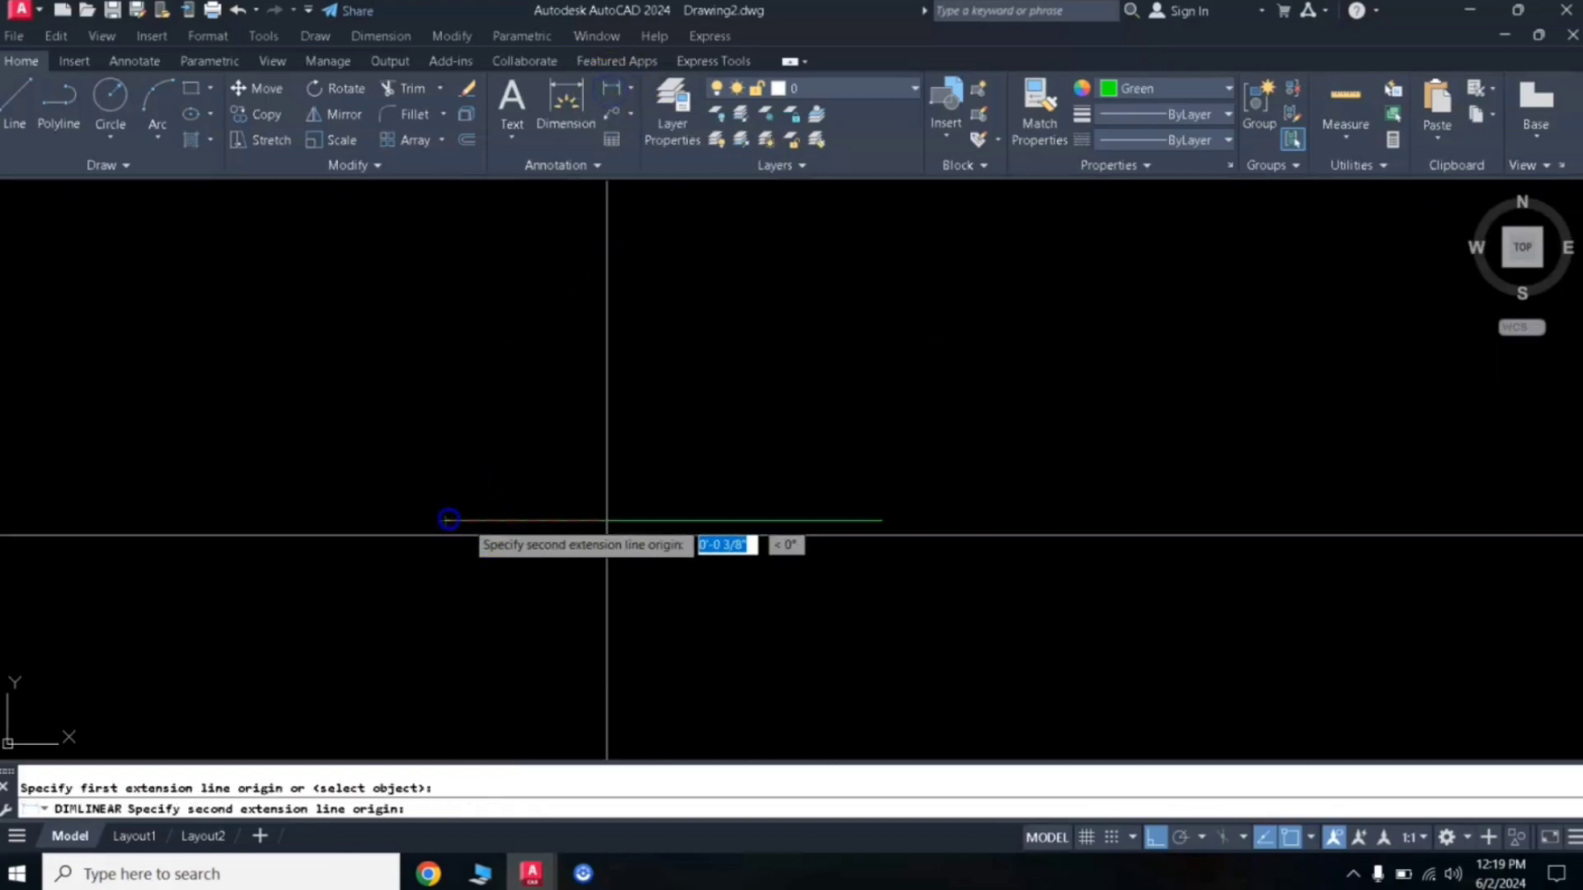
left_click(882, 520)
left_click(871, 410)
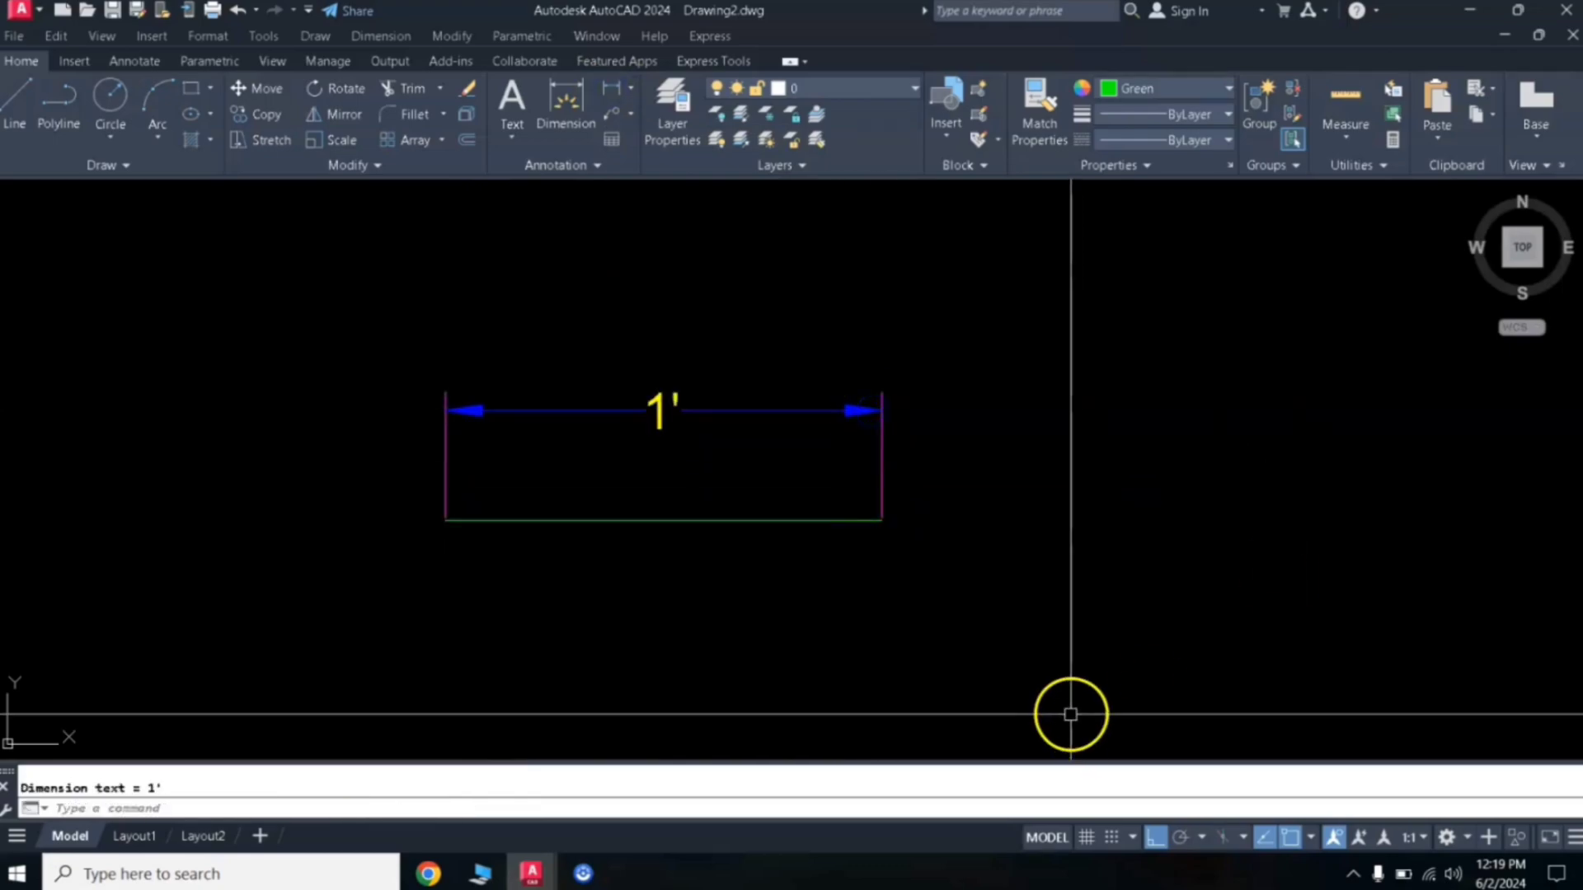
scroll(1071, 713, "down", 2)
mouse_move(1042, 661)
middle_mouse_down()
mouse_move(985, 527)
mouse_move(911, 470)
middle_mouse_up()
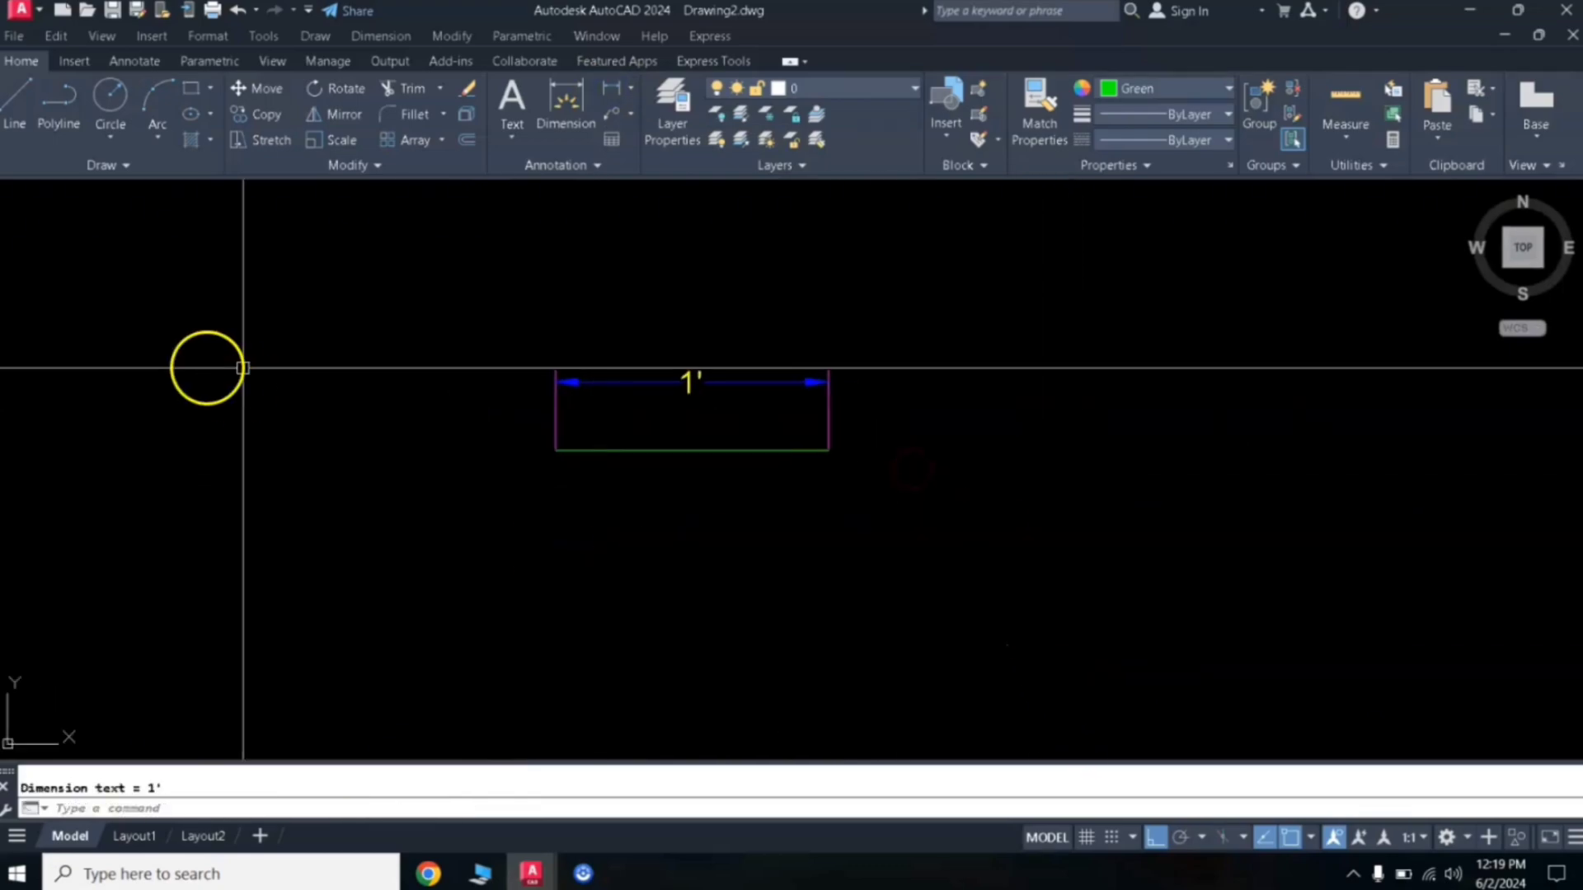
left_click(18, 110)
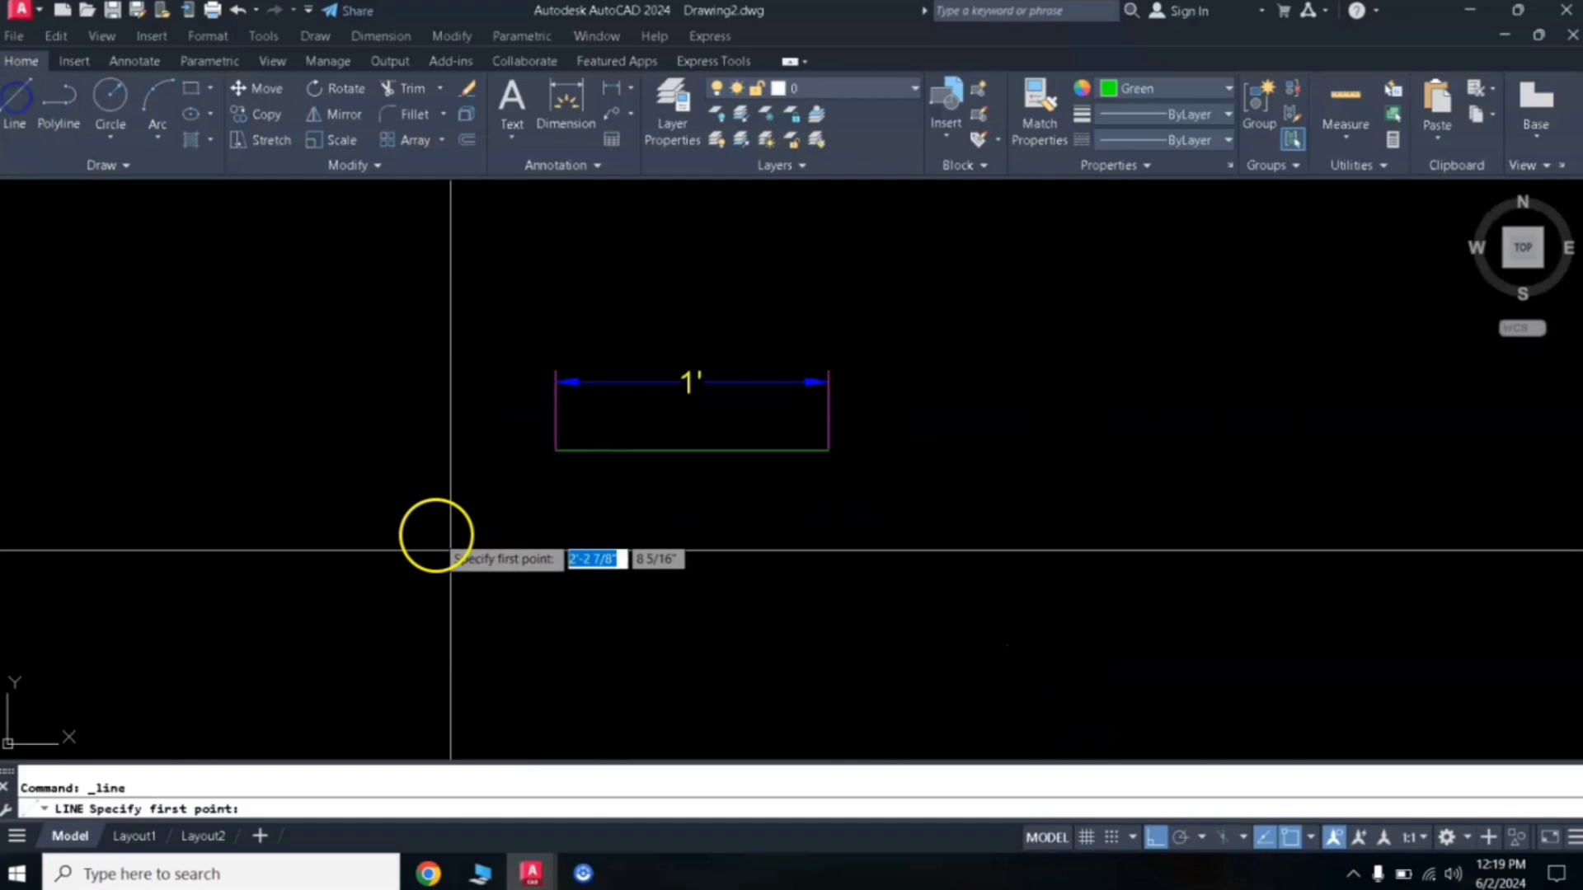
- Draw a short stray line below the first and erase it
left_click(558, 589)
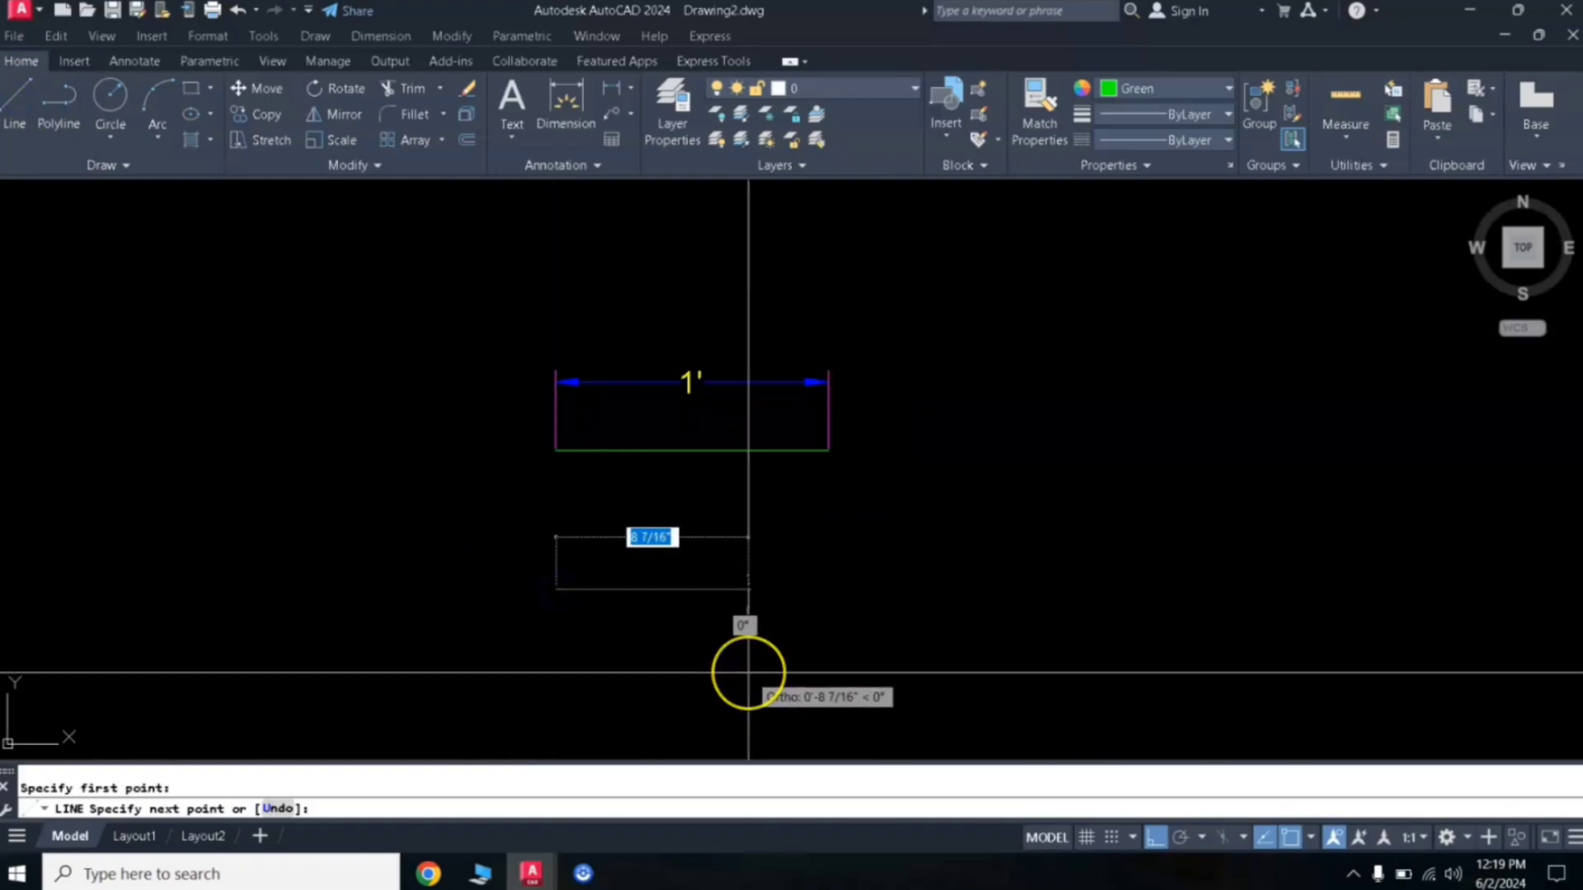
type("1")
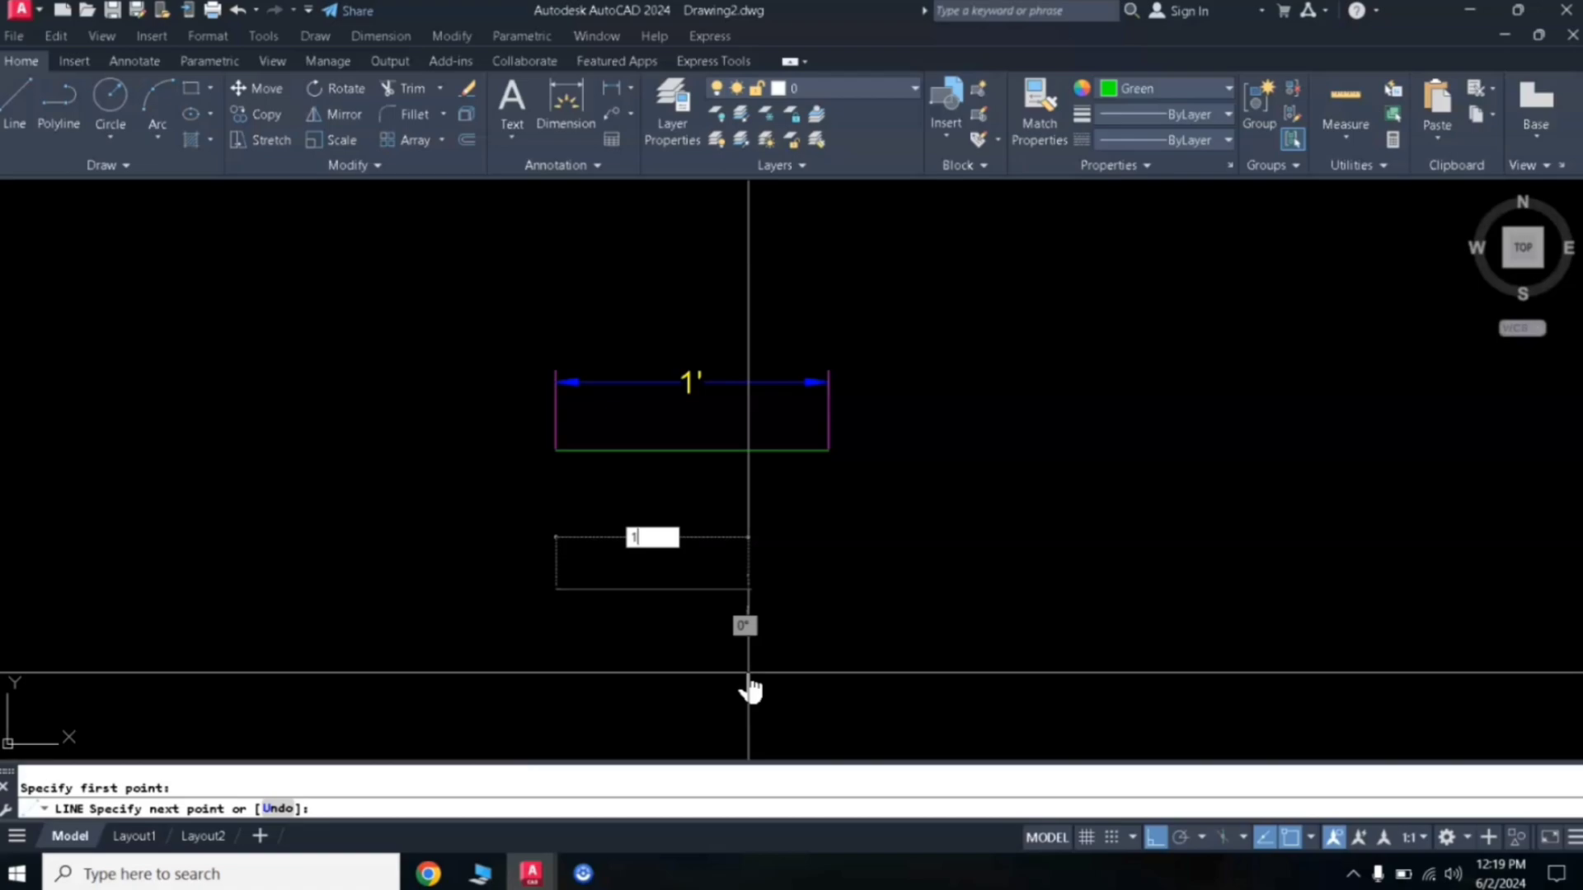
key("Return")
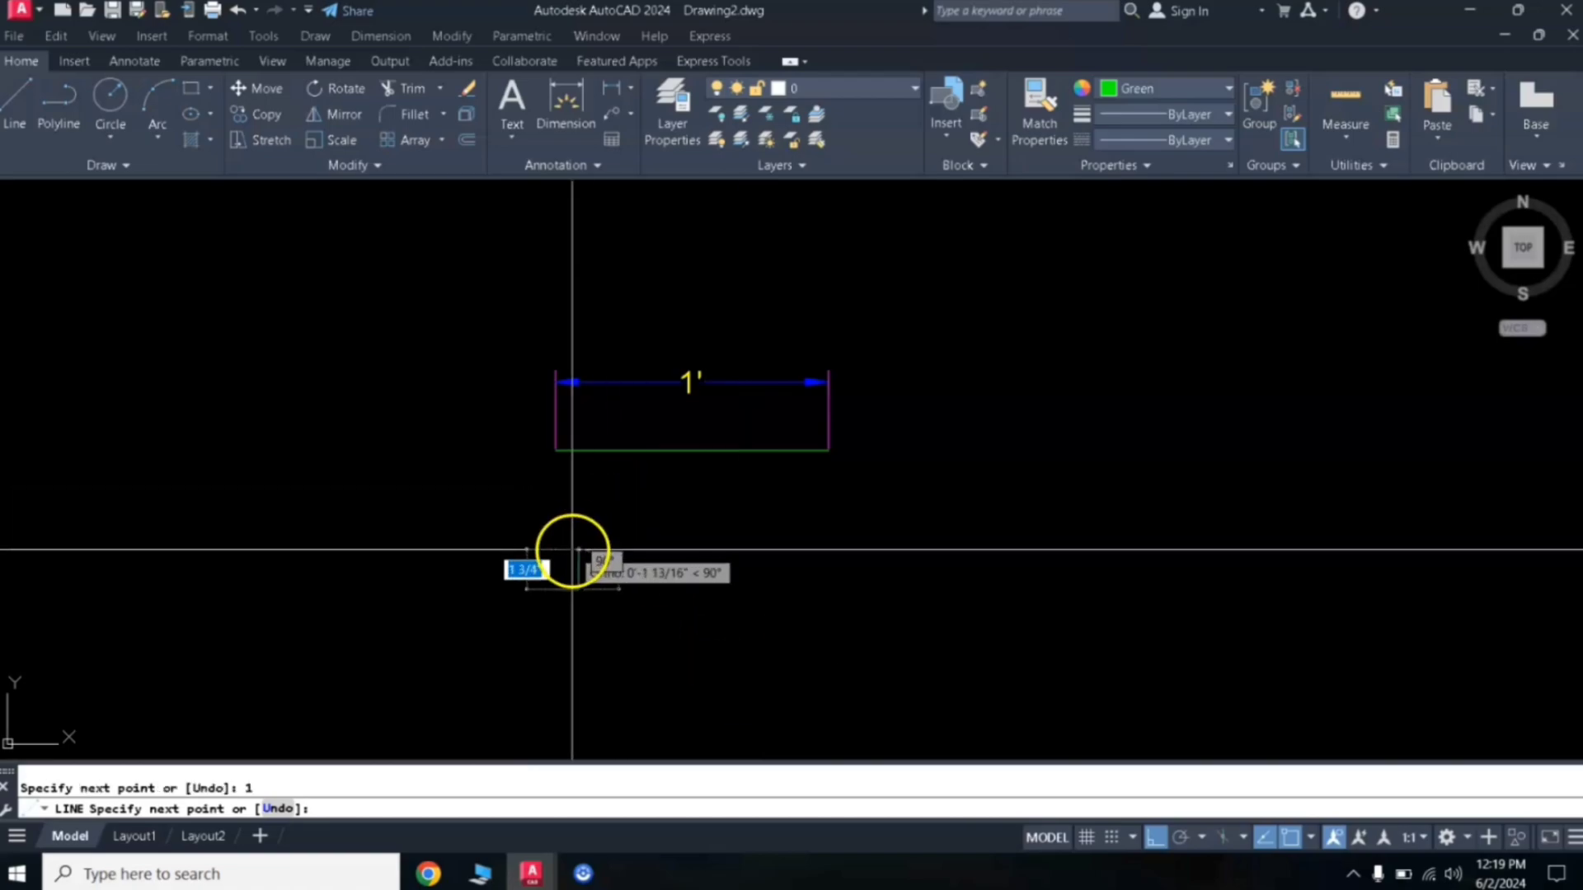
scroll(572, 550, "up", 4)
scroll(572, 550, "down", 4)
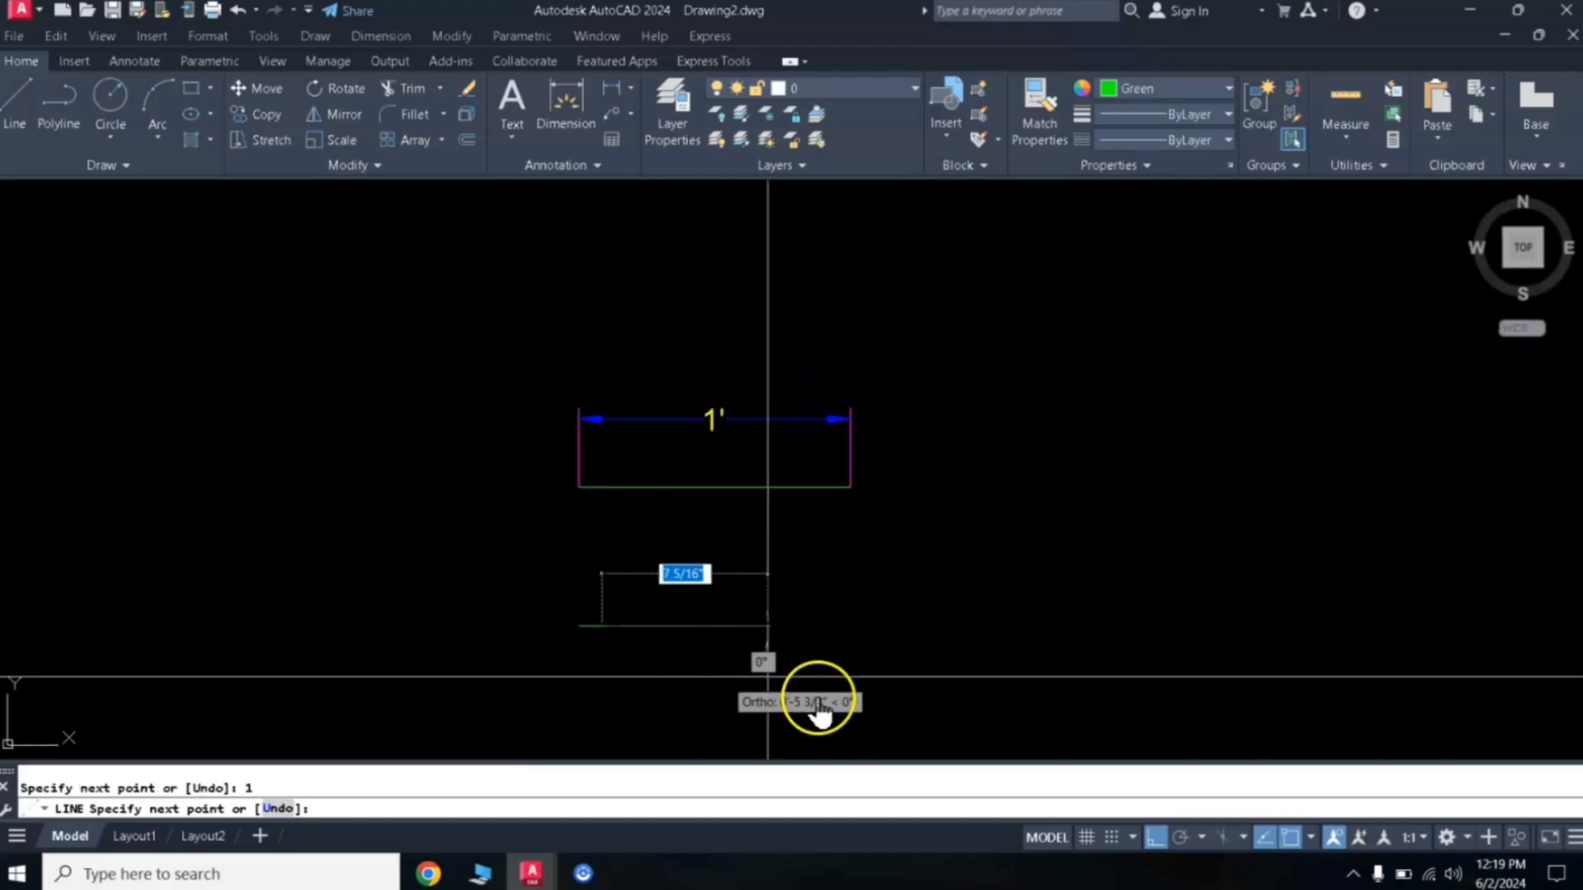
key("Return")
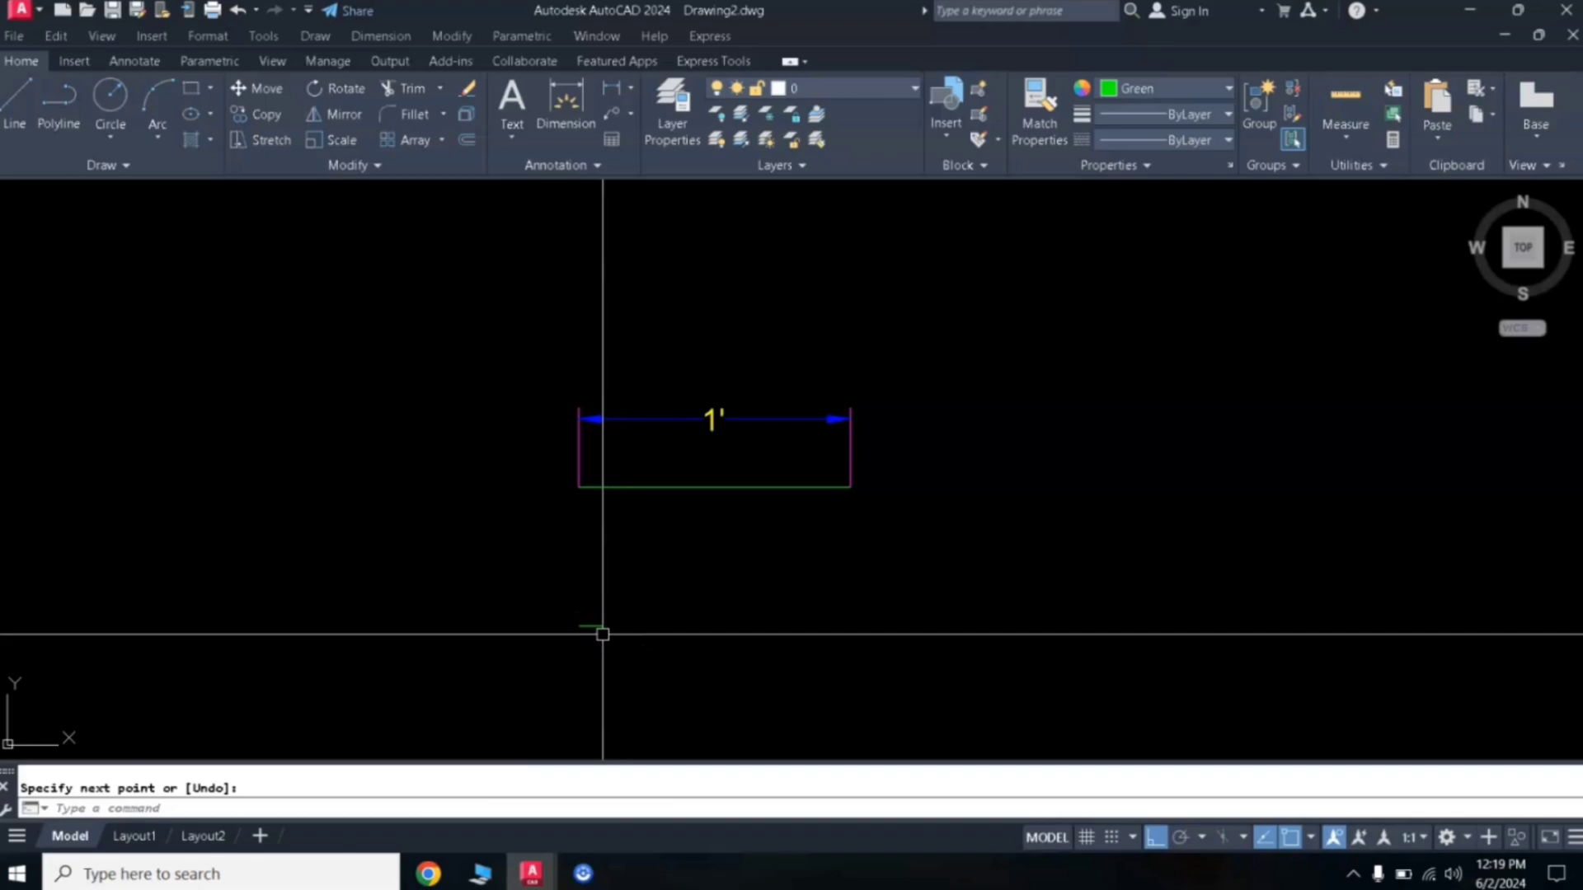
scroll(598, 601, "up", 4)
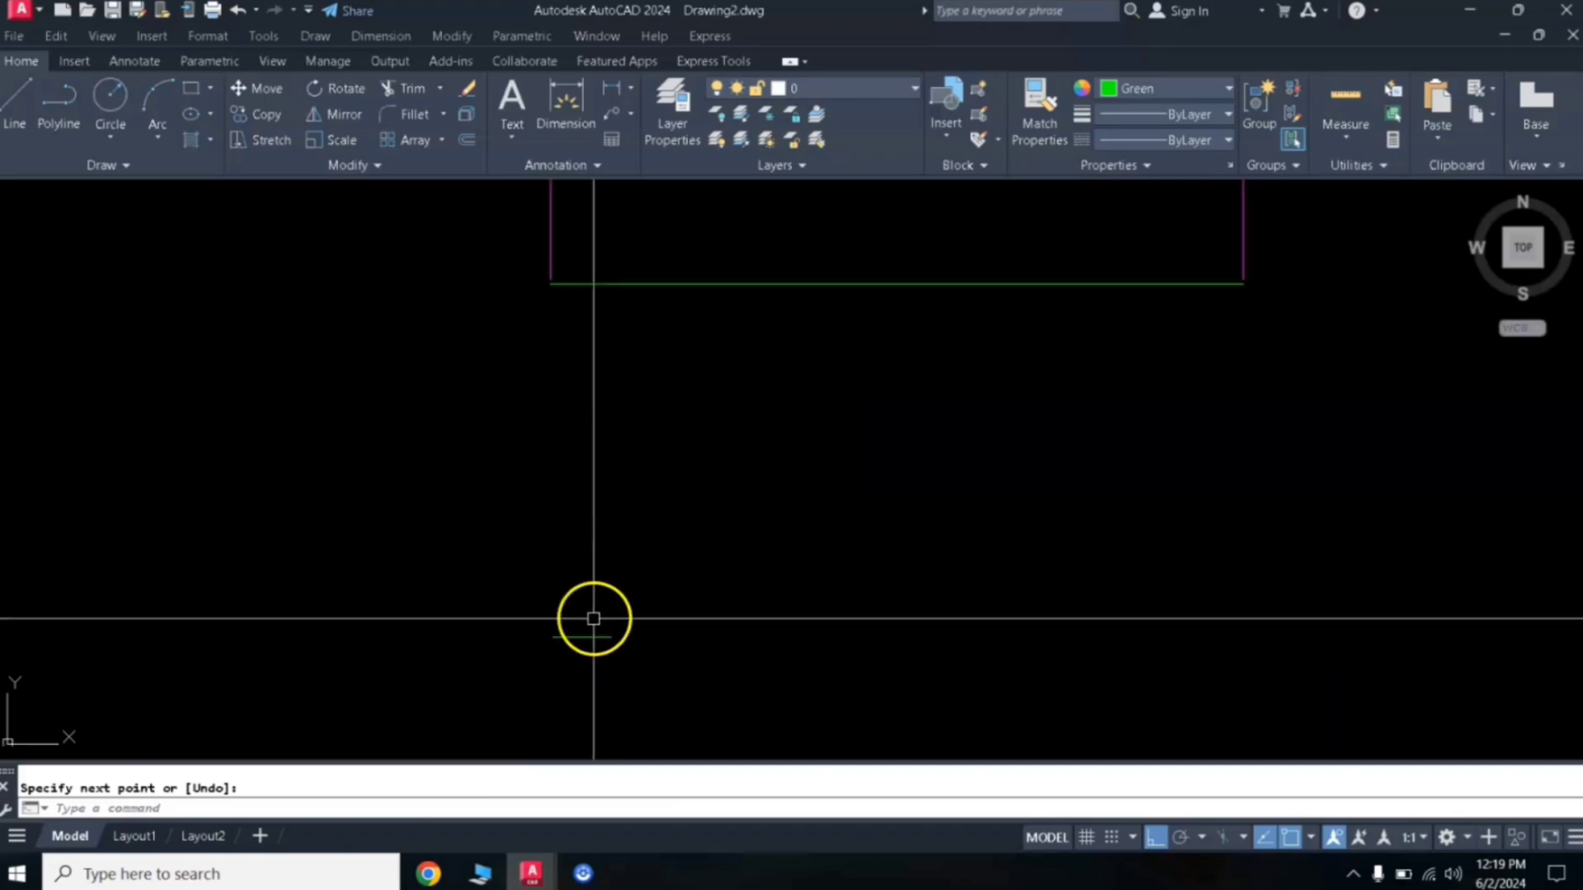
scroll(597, 619, "down", 2)
key("Escape")
left_click(635, 583)
left_click(533, 688)
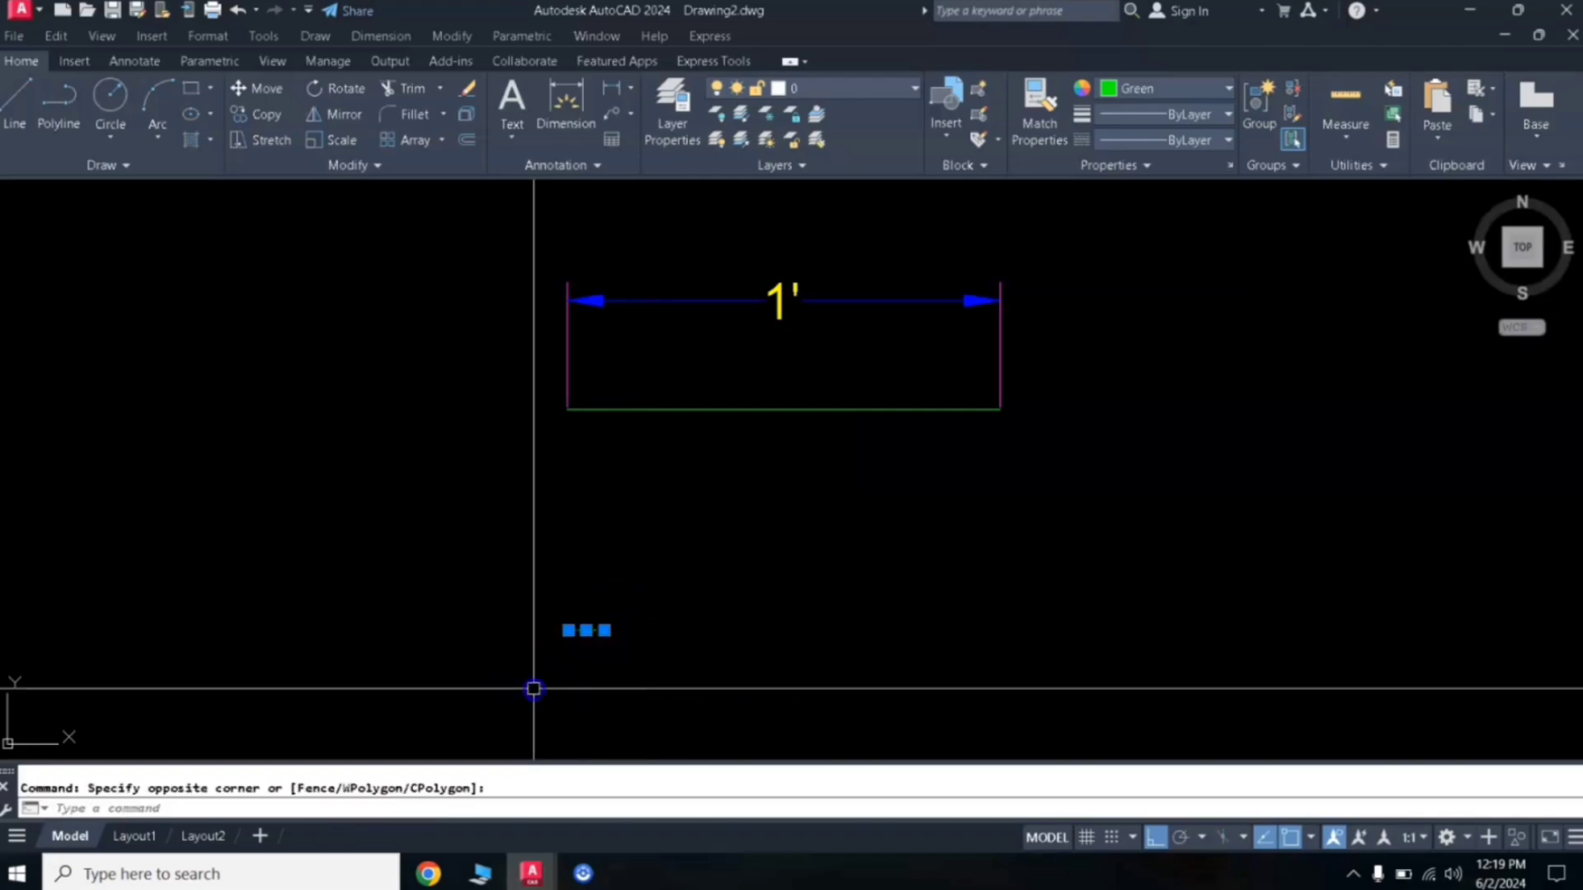
key("Return")
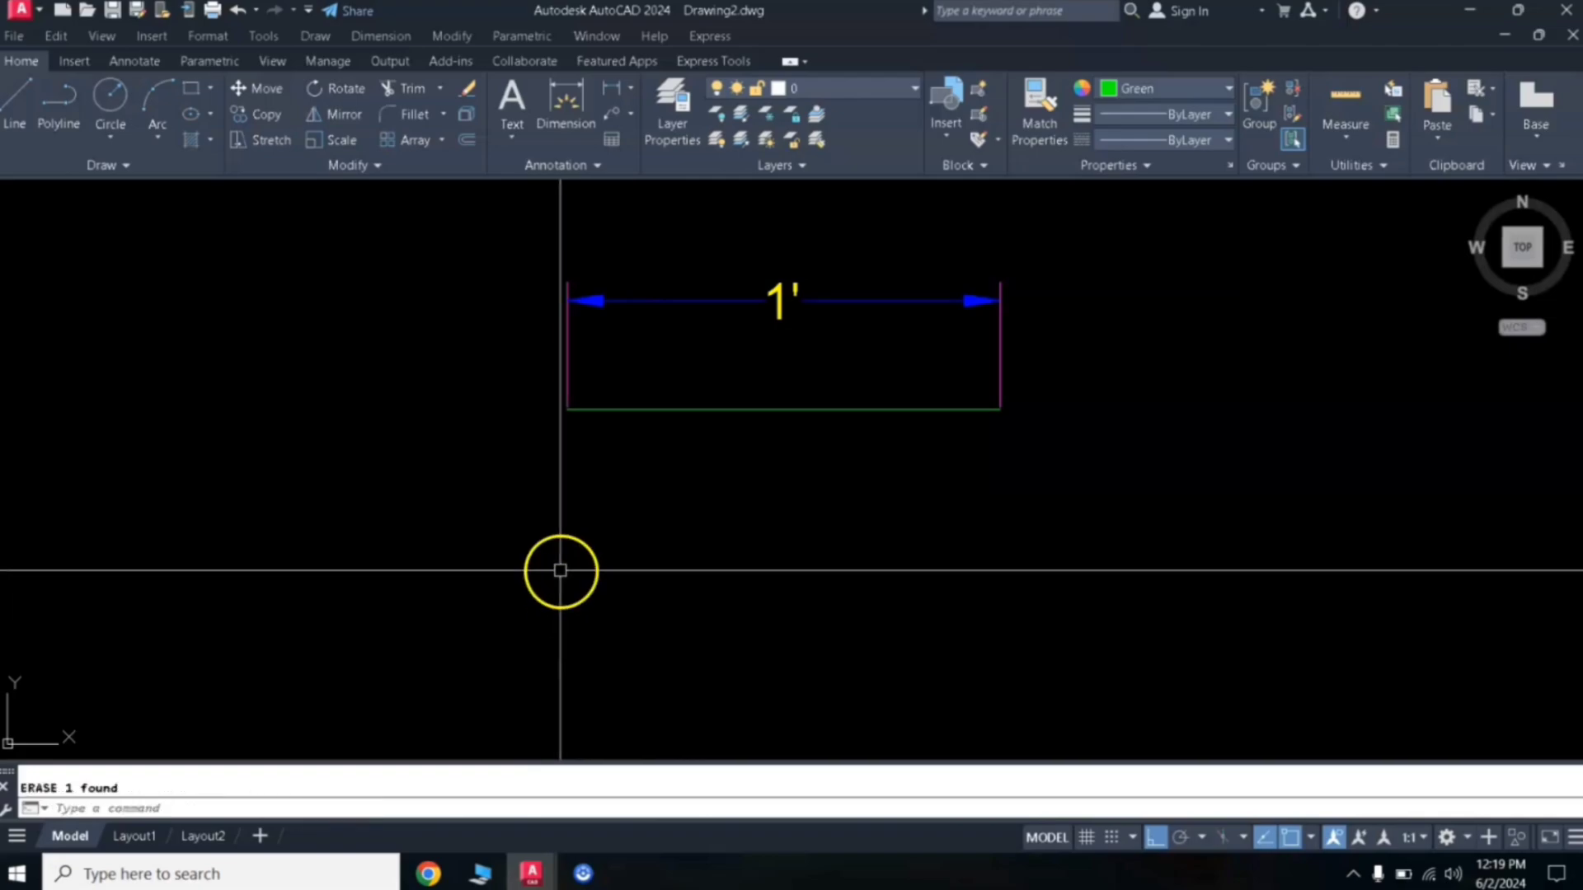
- Draw a second 1' green line and dimension it 1' above
left_click(17, 109)
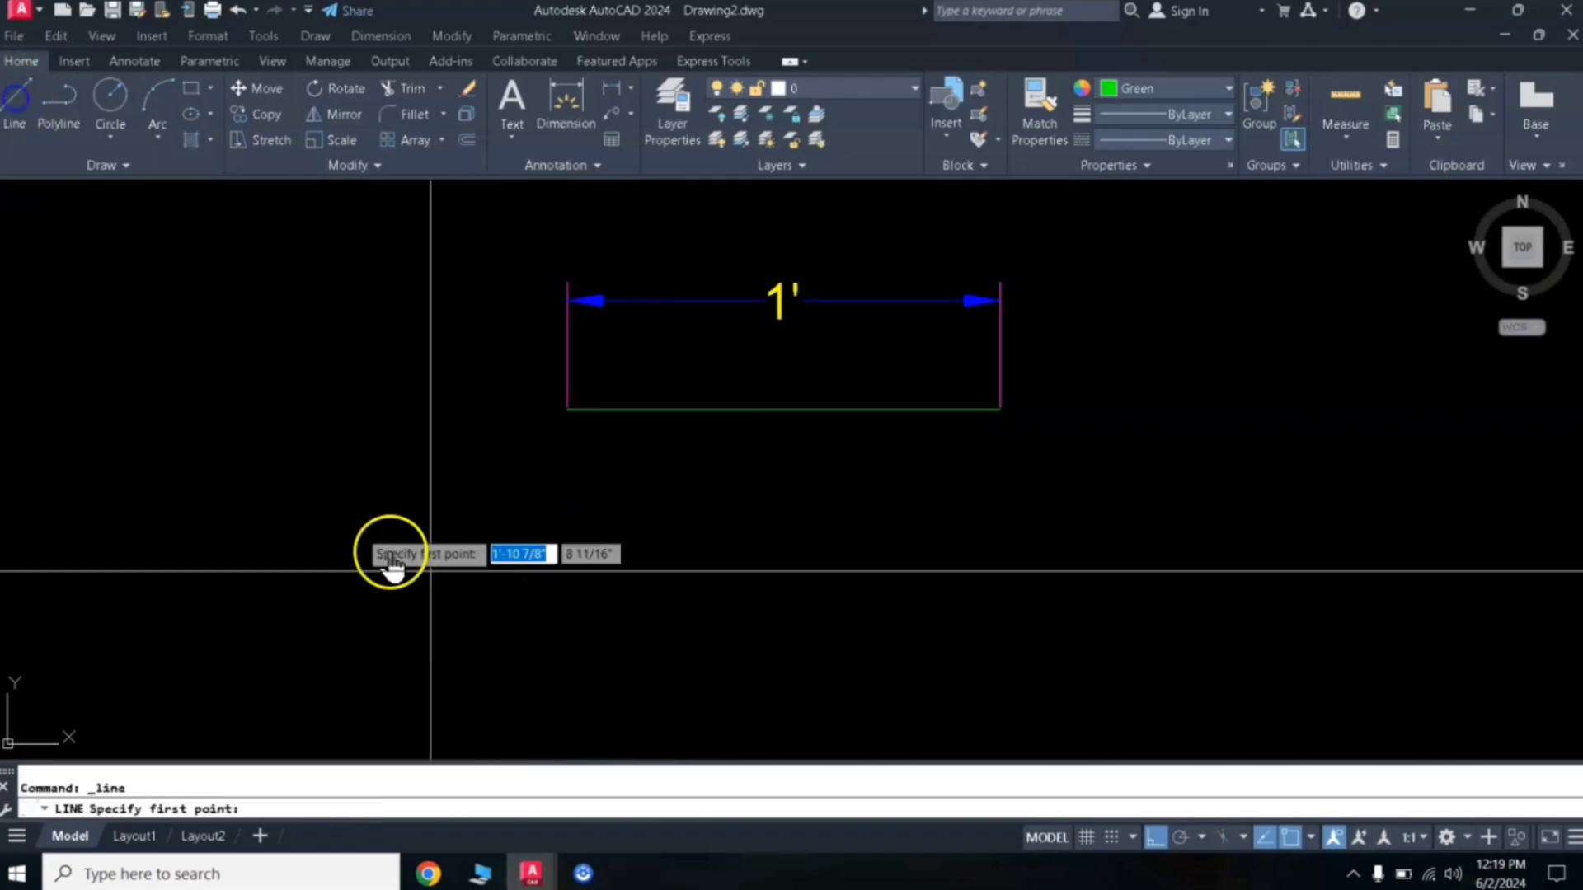
left_click(565, 609)
type("1")
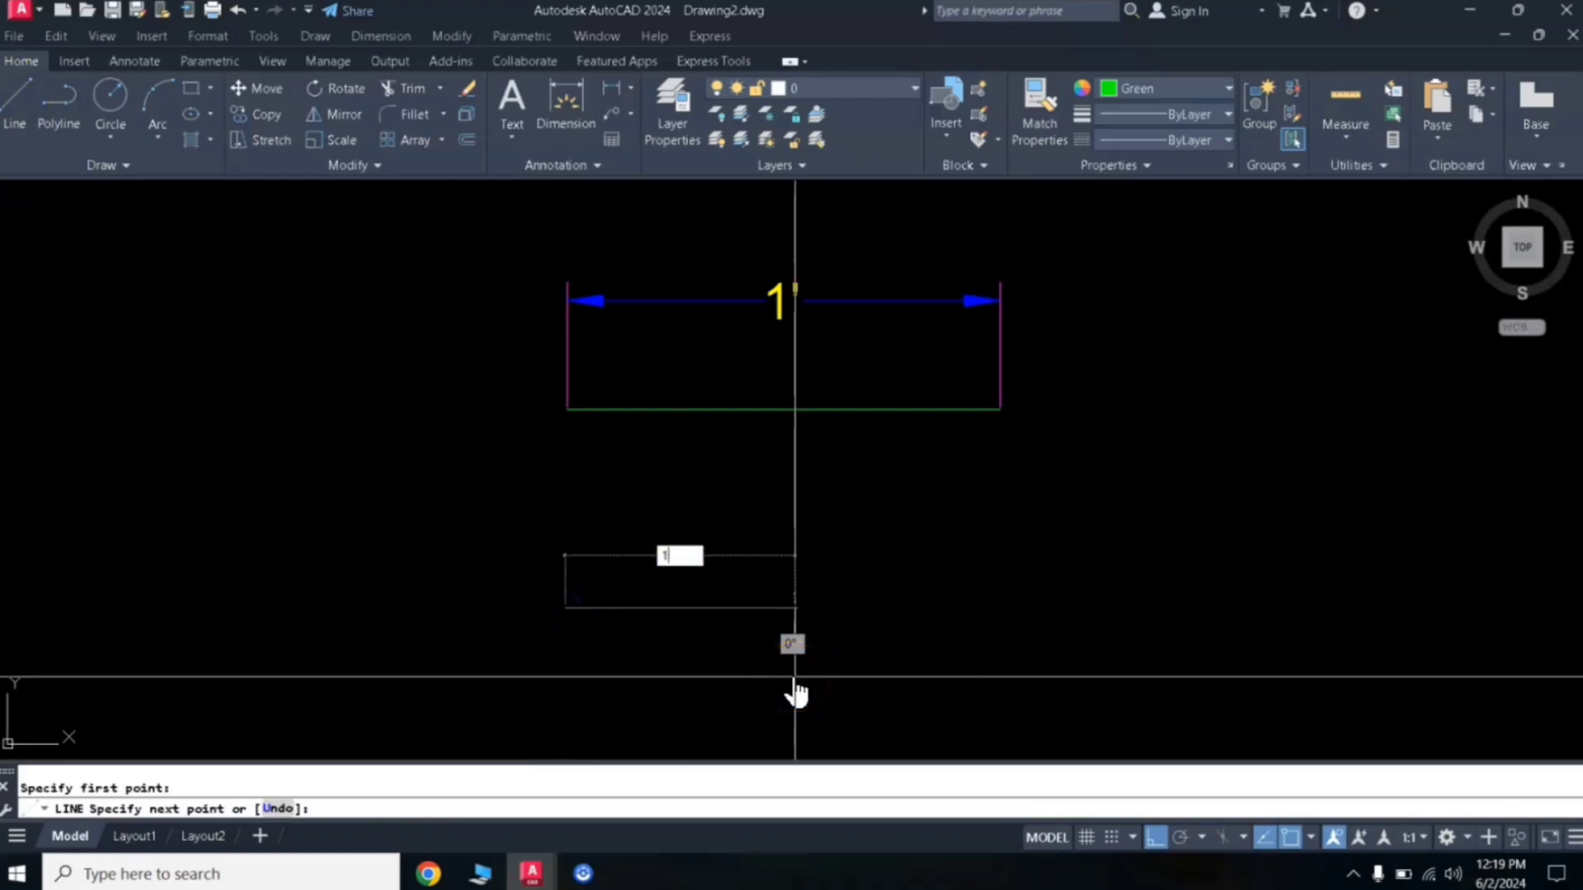
key("Return")
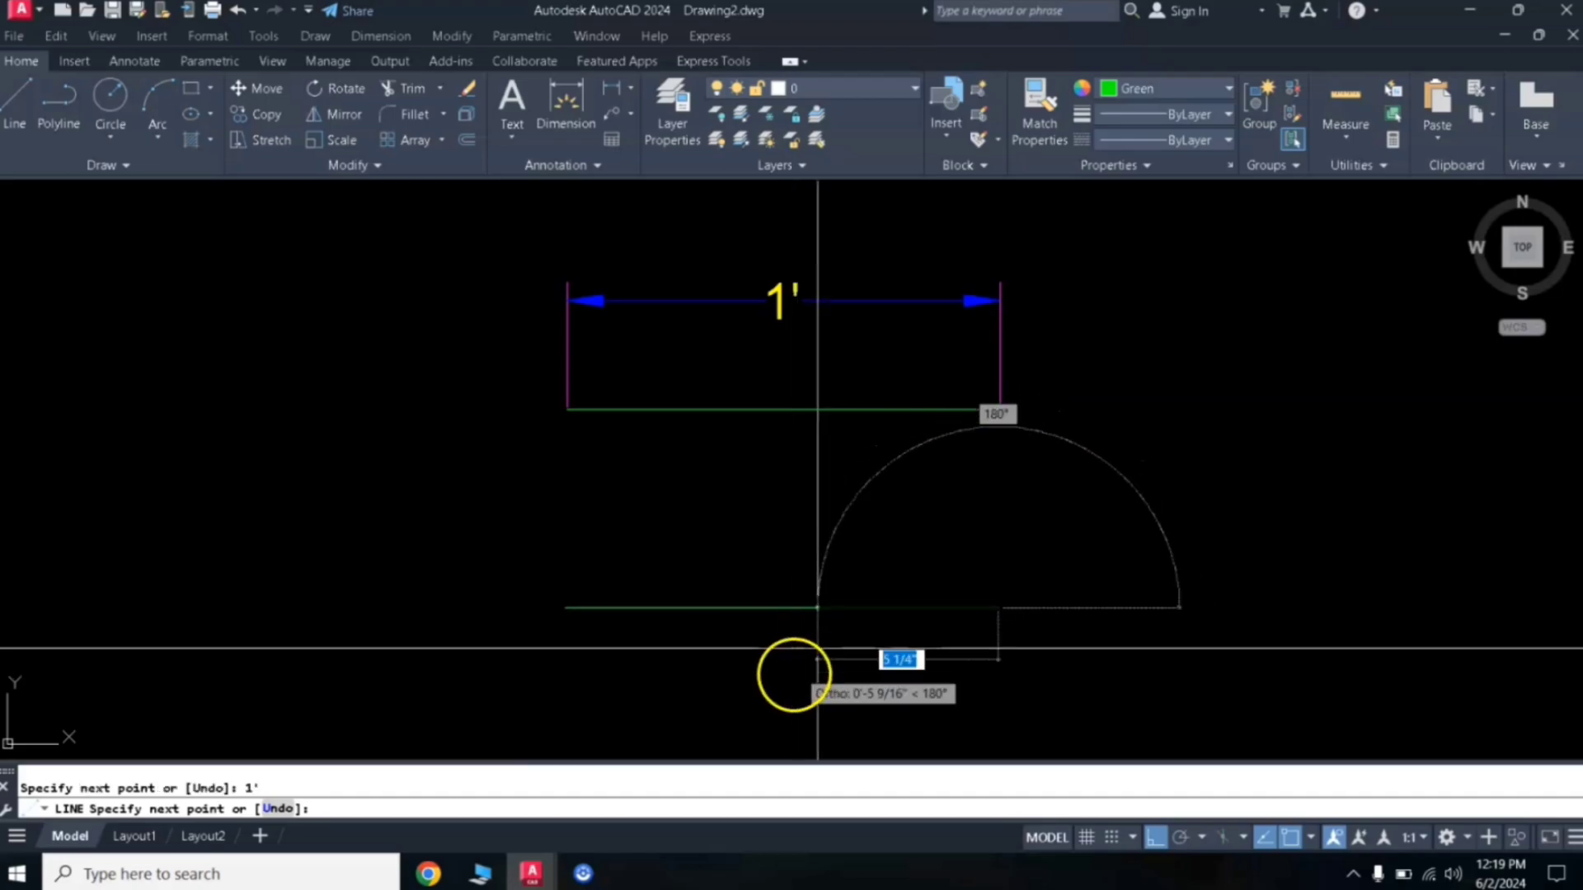
key("Return")
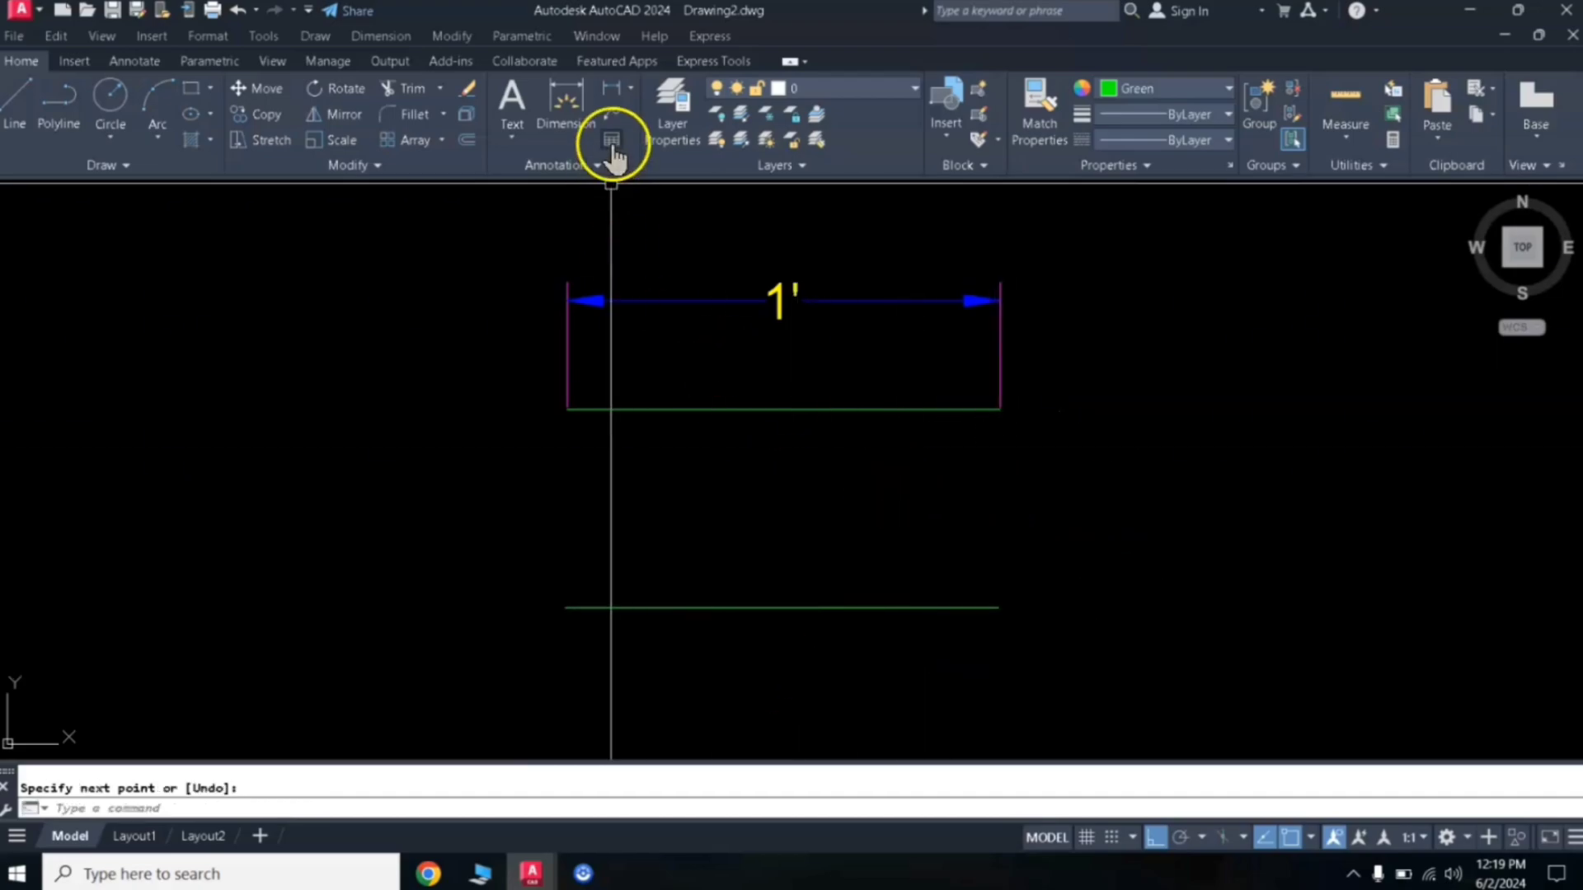
left_click(615, 97)
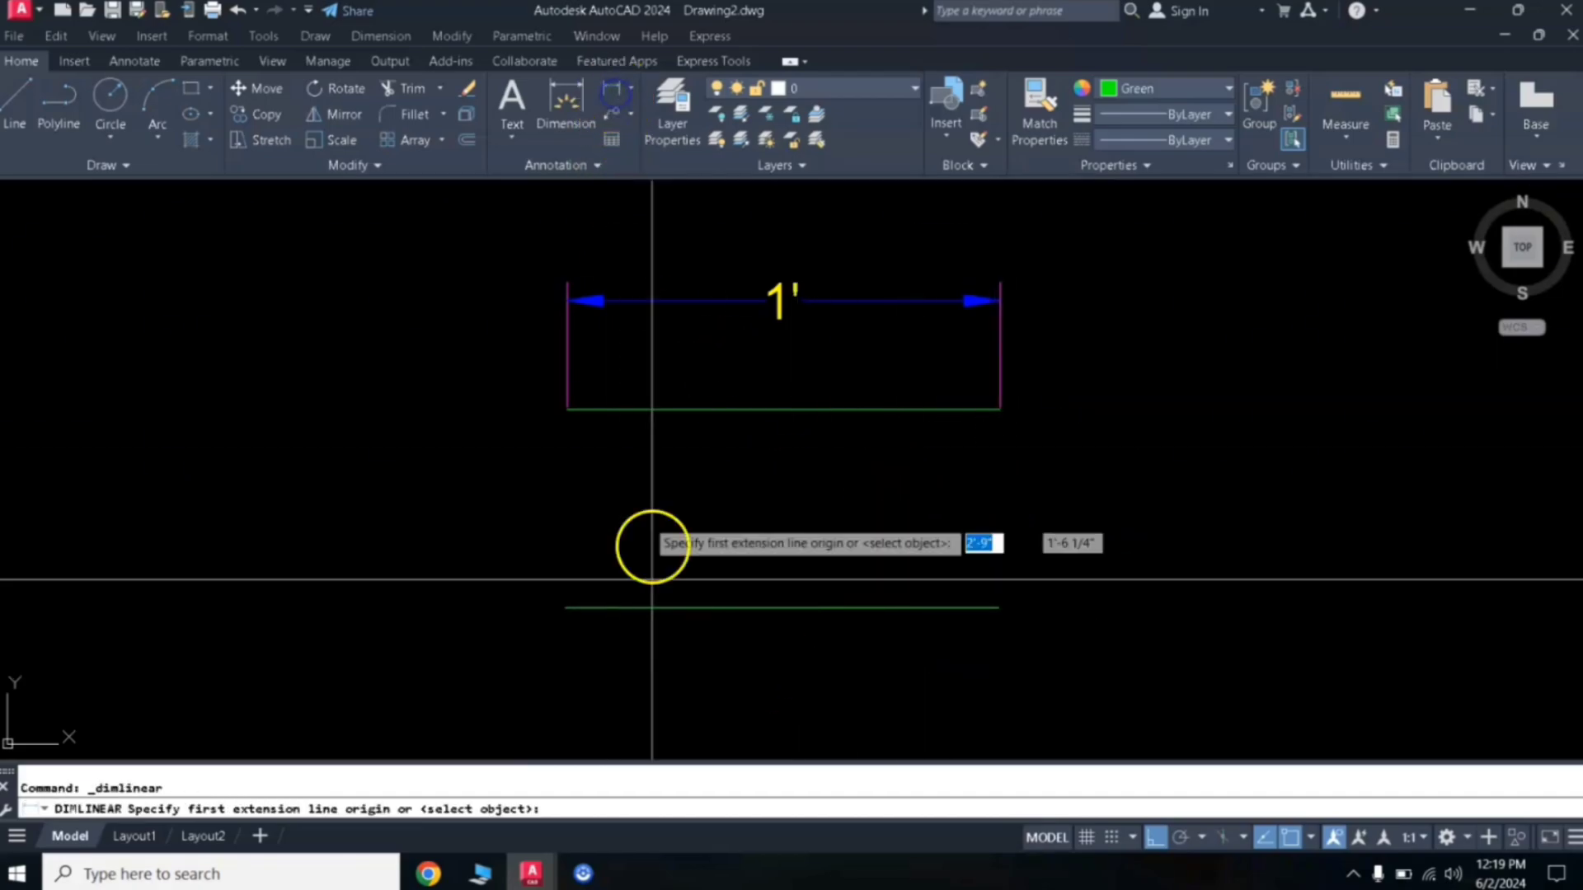
left_click(566, 609)
left_click(998, 608)
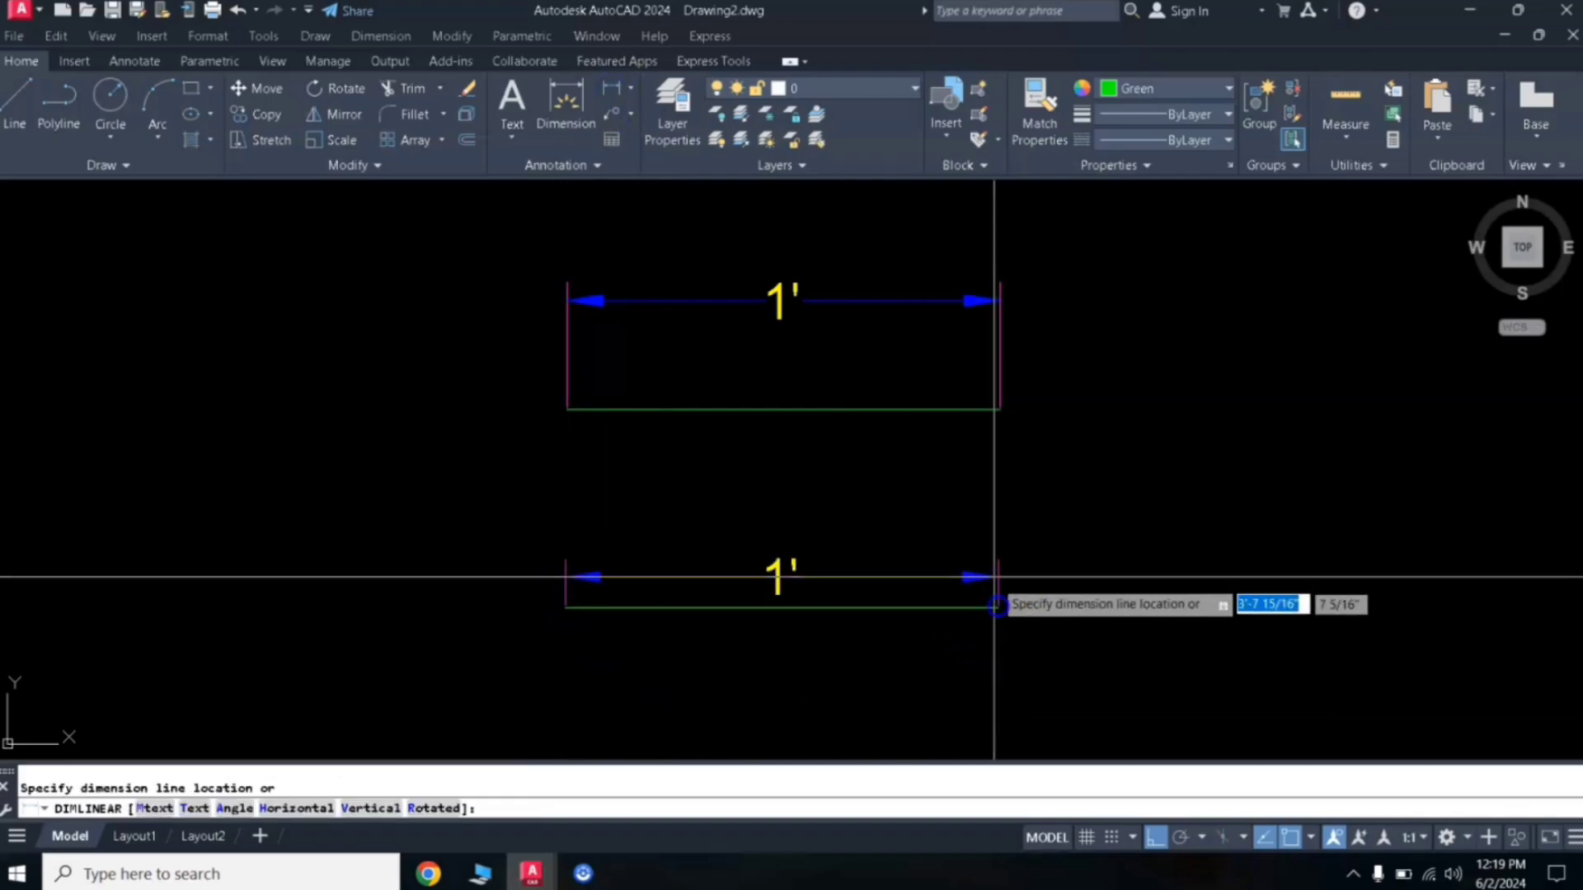
left_click(994, 550)
scroll(1021, 522, "down", 2)
mouse_move(1004, 522)
middle_mouse_down()
mouse_move(665, 434)
mouse_move(812, 430)
middle_mouse_up()
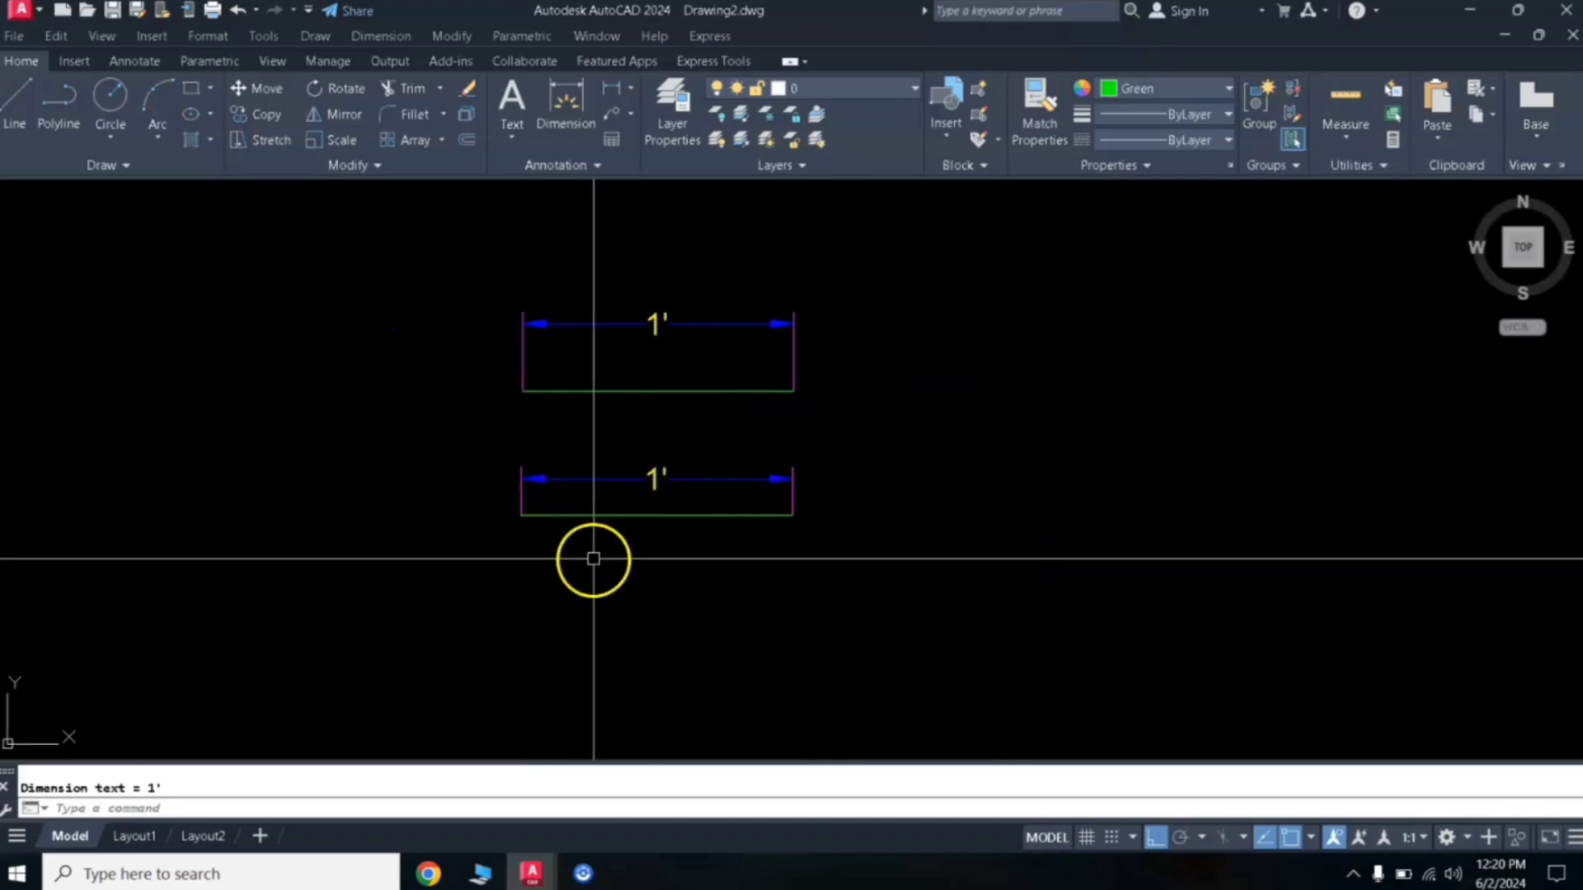
- Draw a third 12" line and dimension it 1' above
left_click(16, 97)
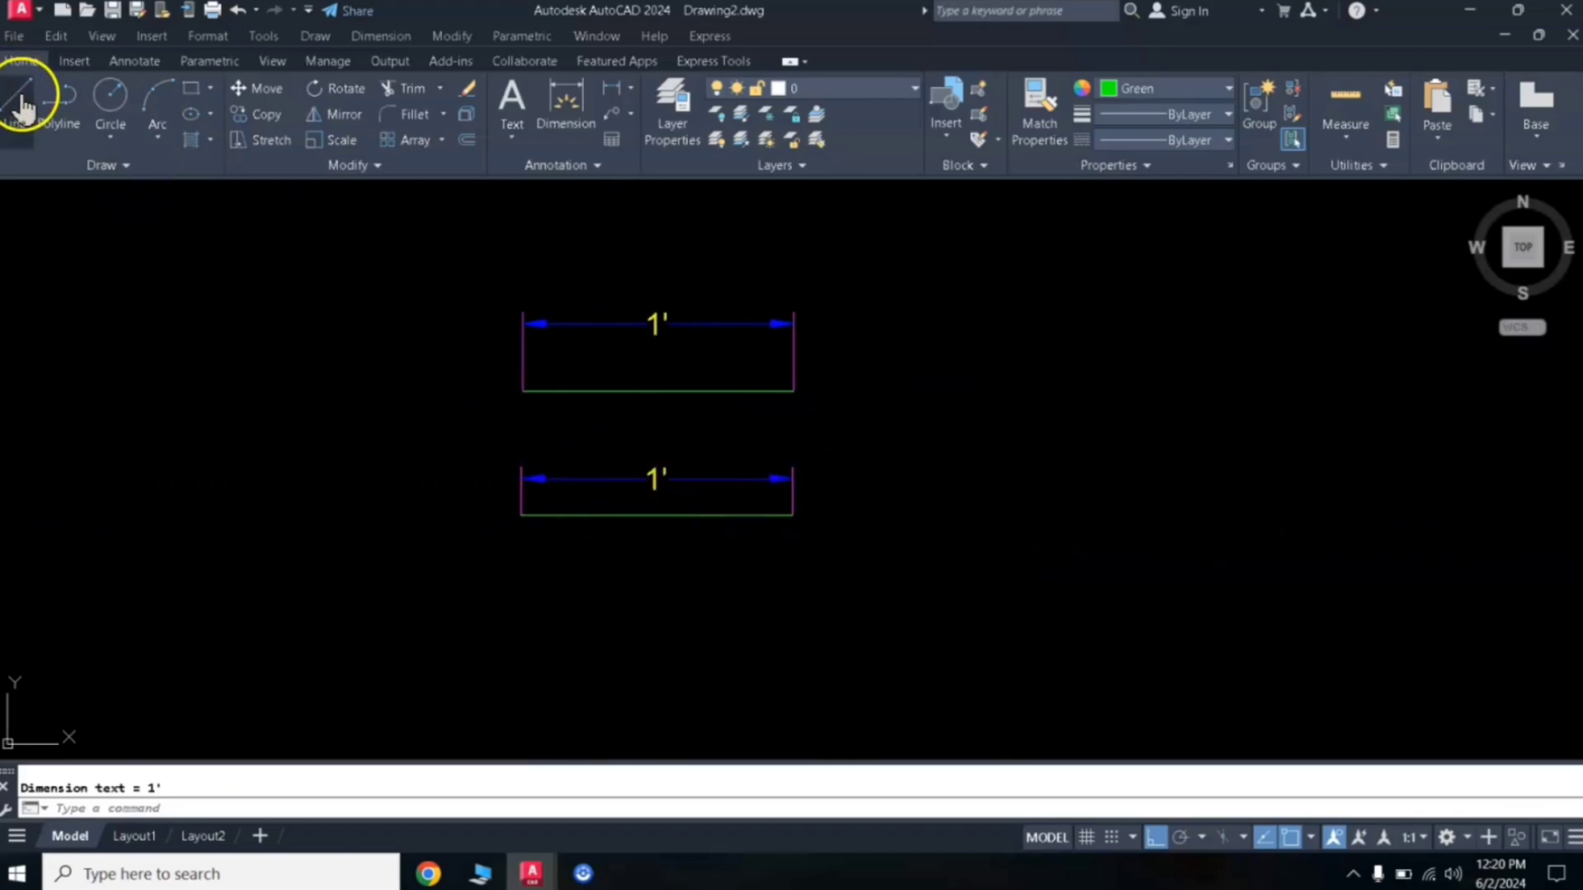
left_click(520, 631)
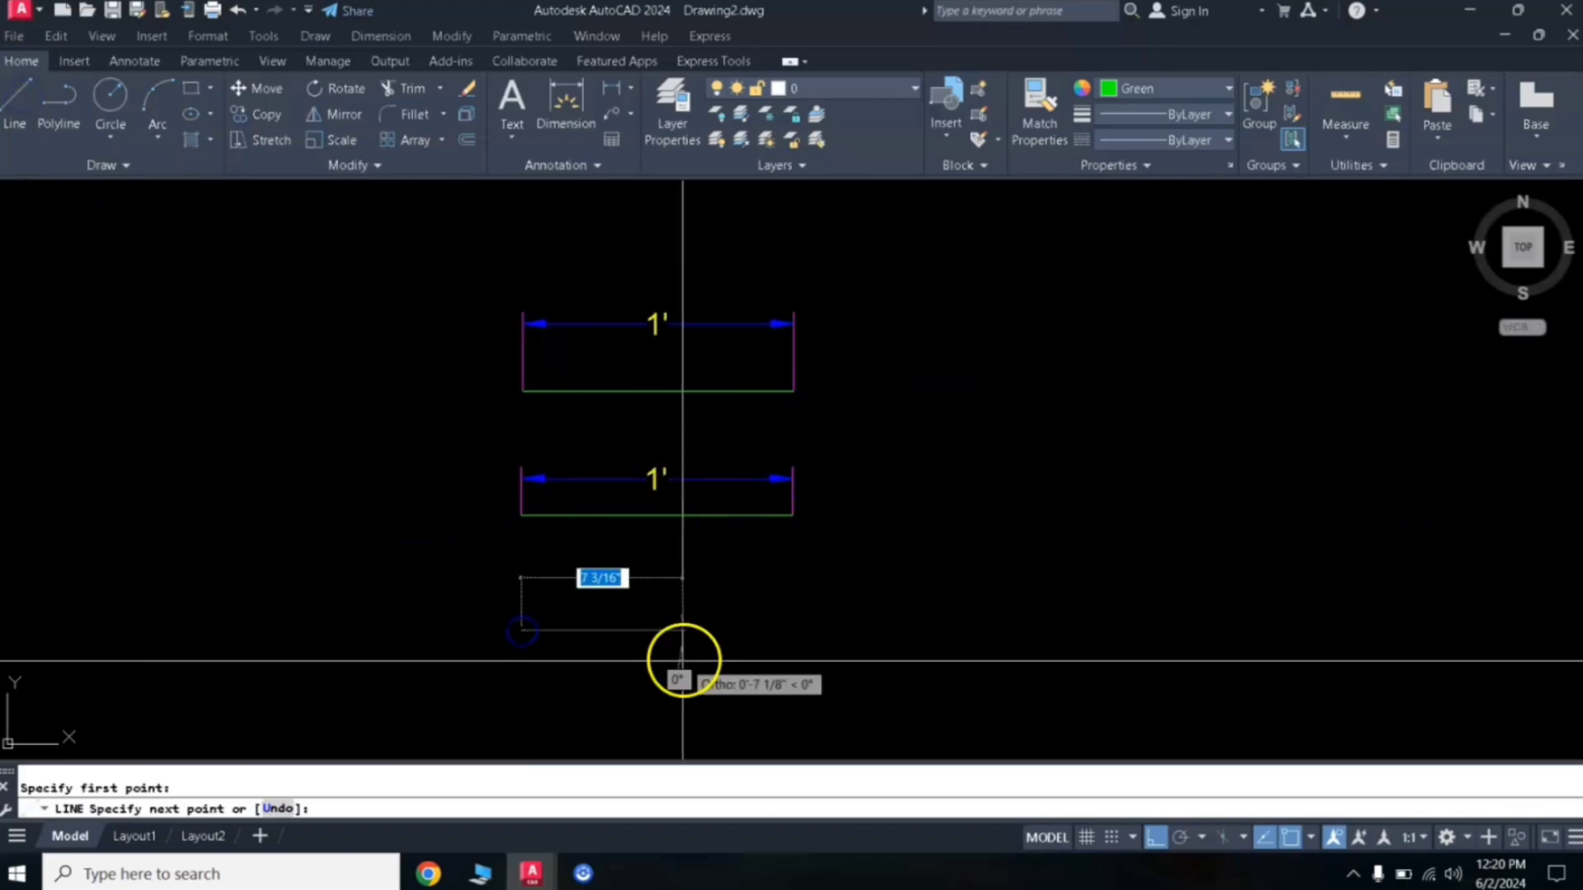
type("12")
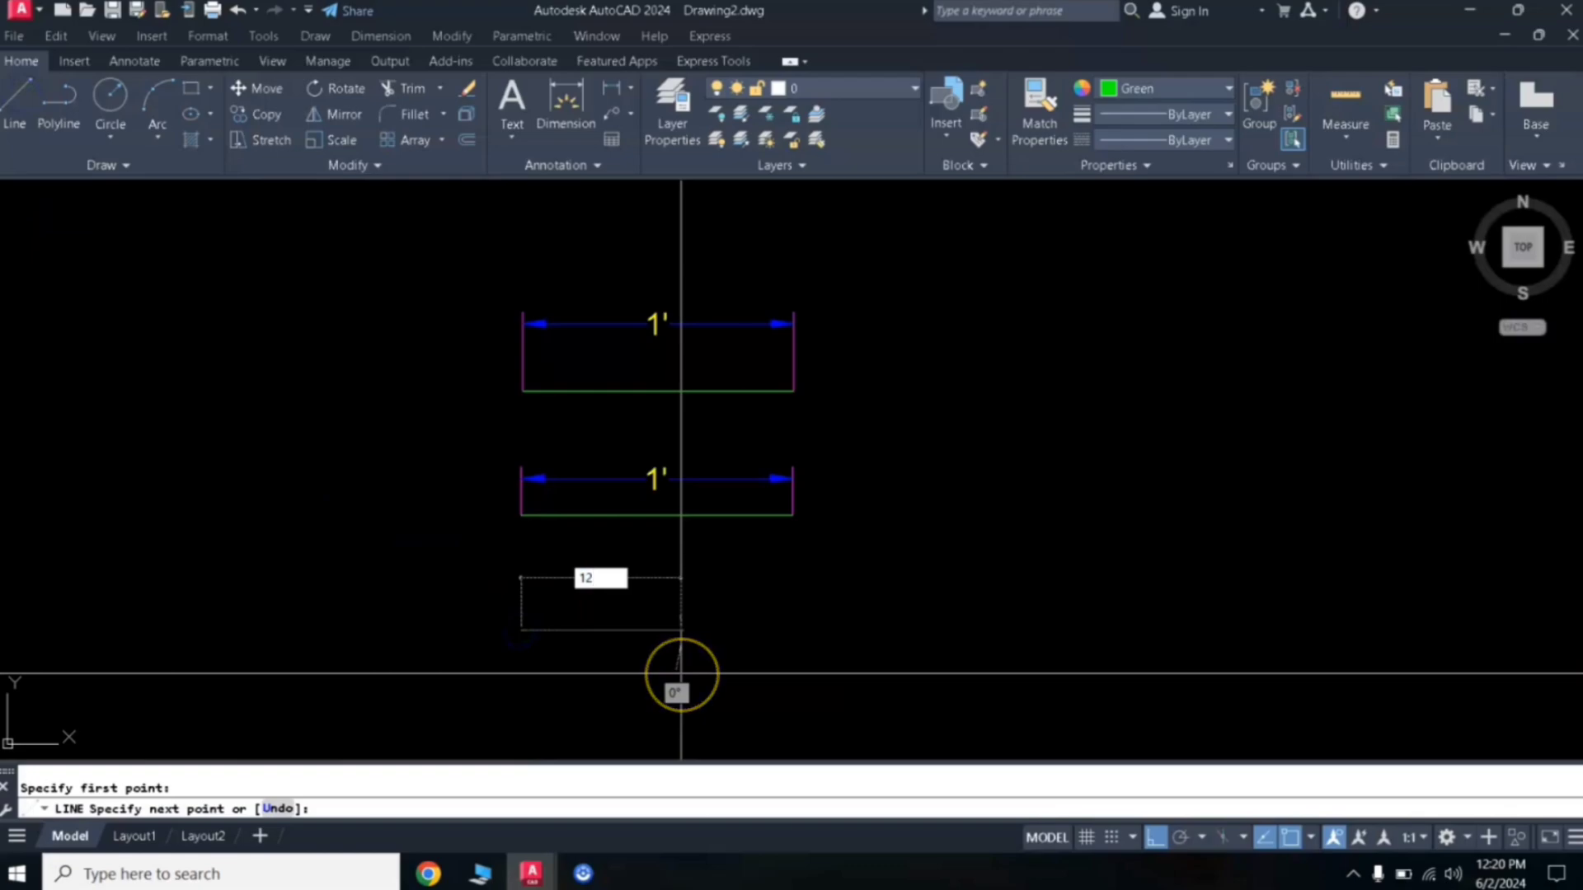
key("Return")
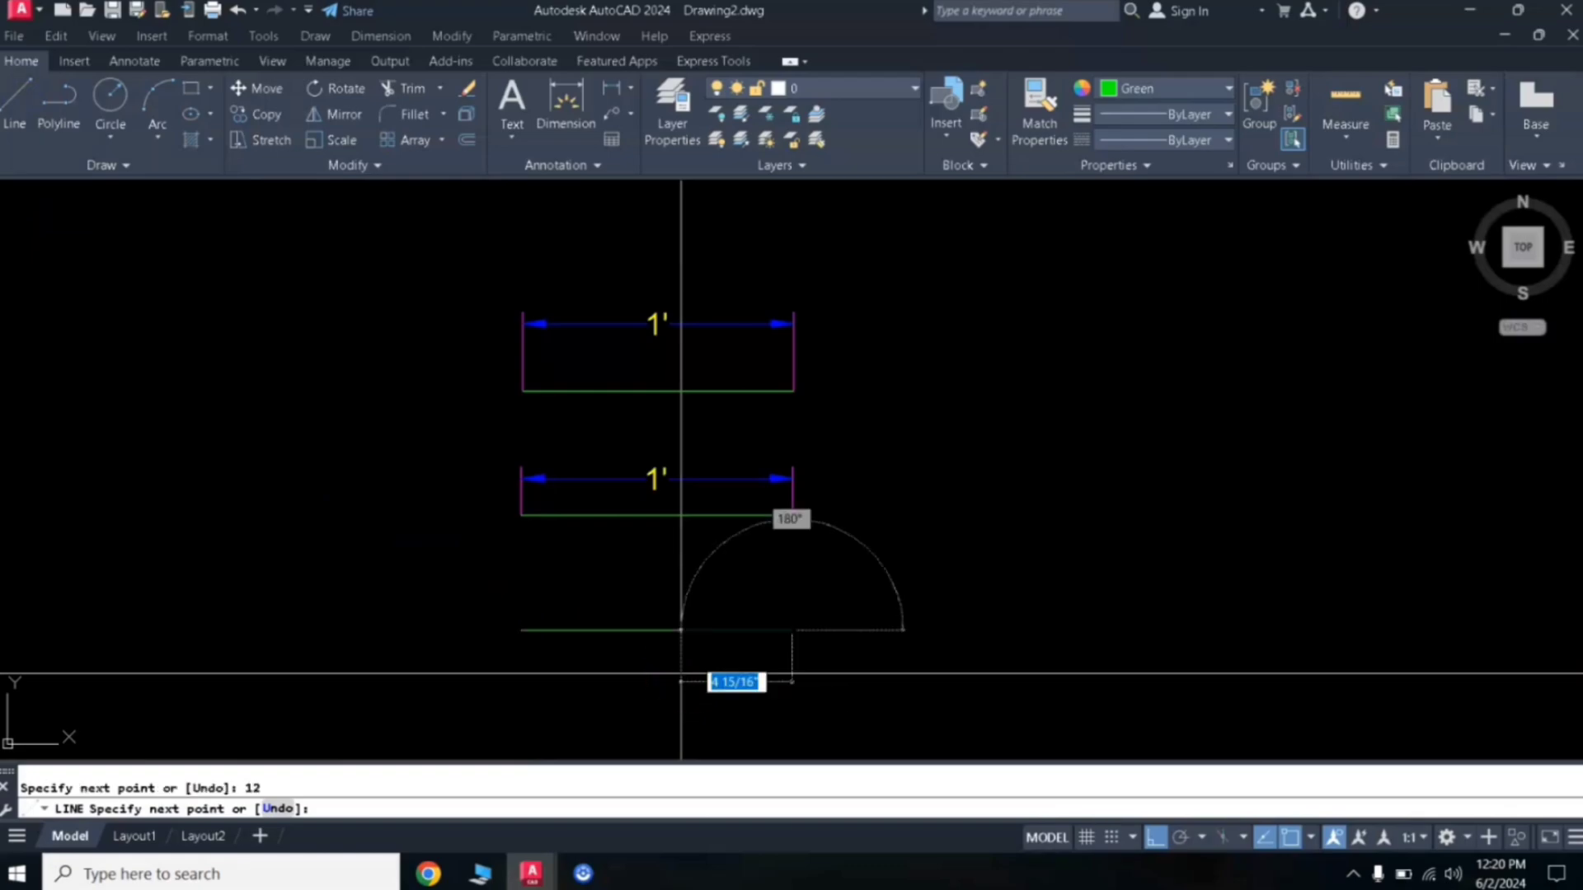
key("Return")
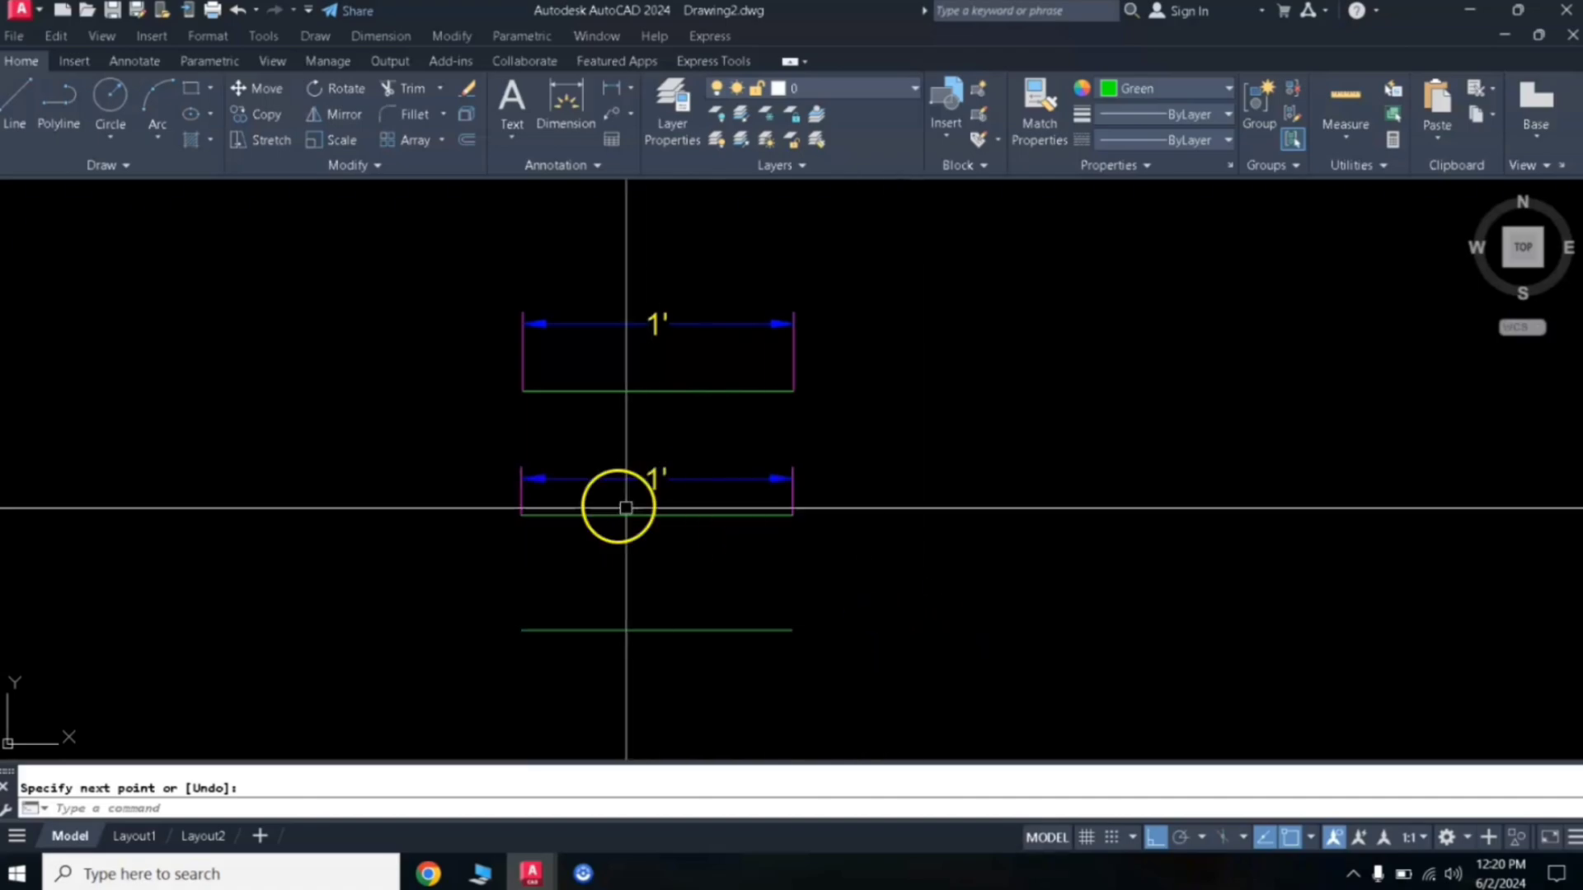
left_click(608, 91)
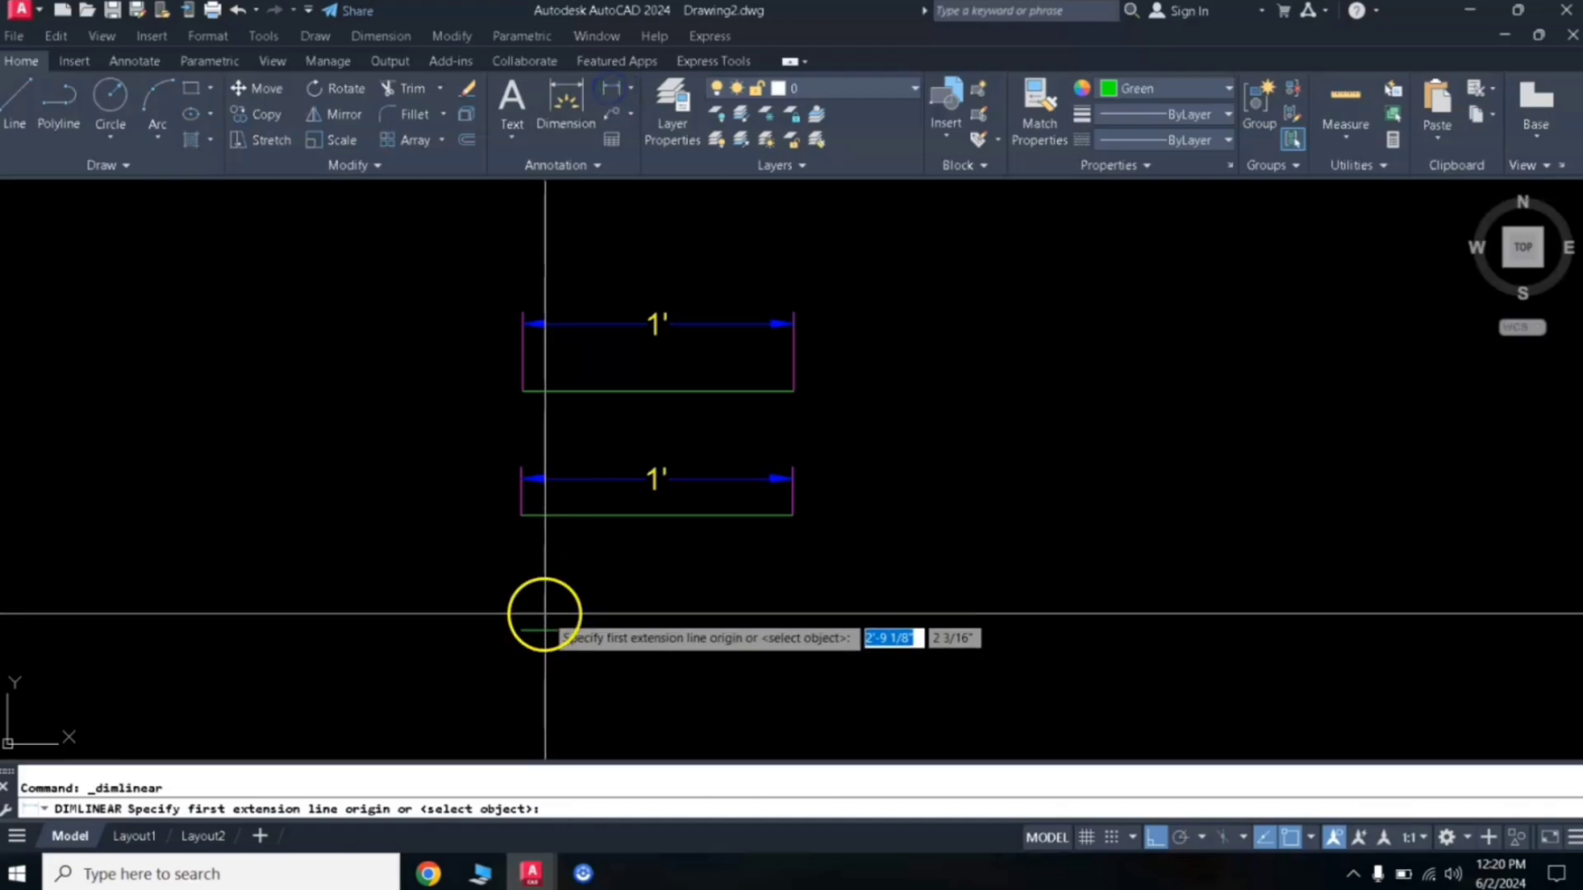
left_click(521, 631)
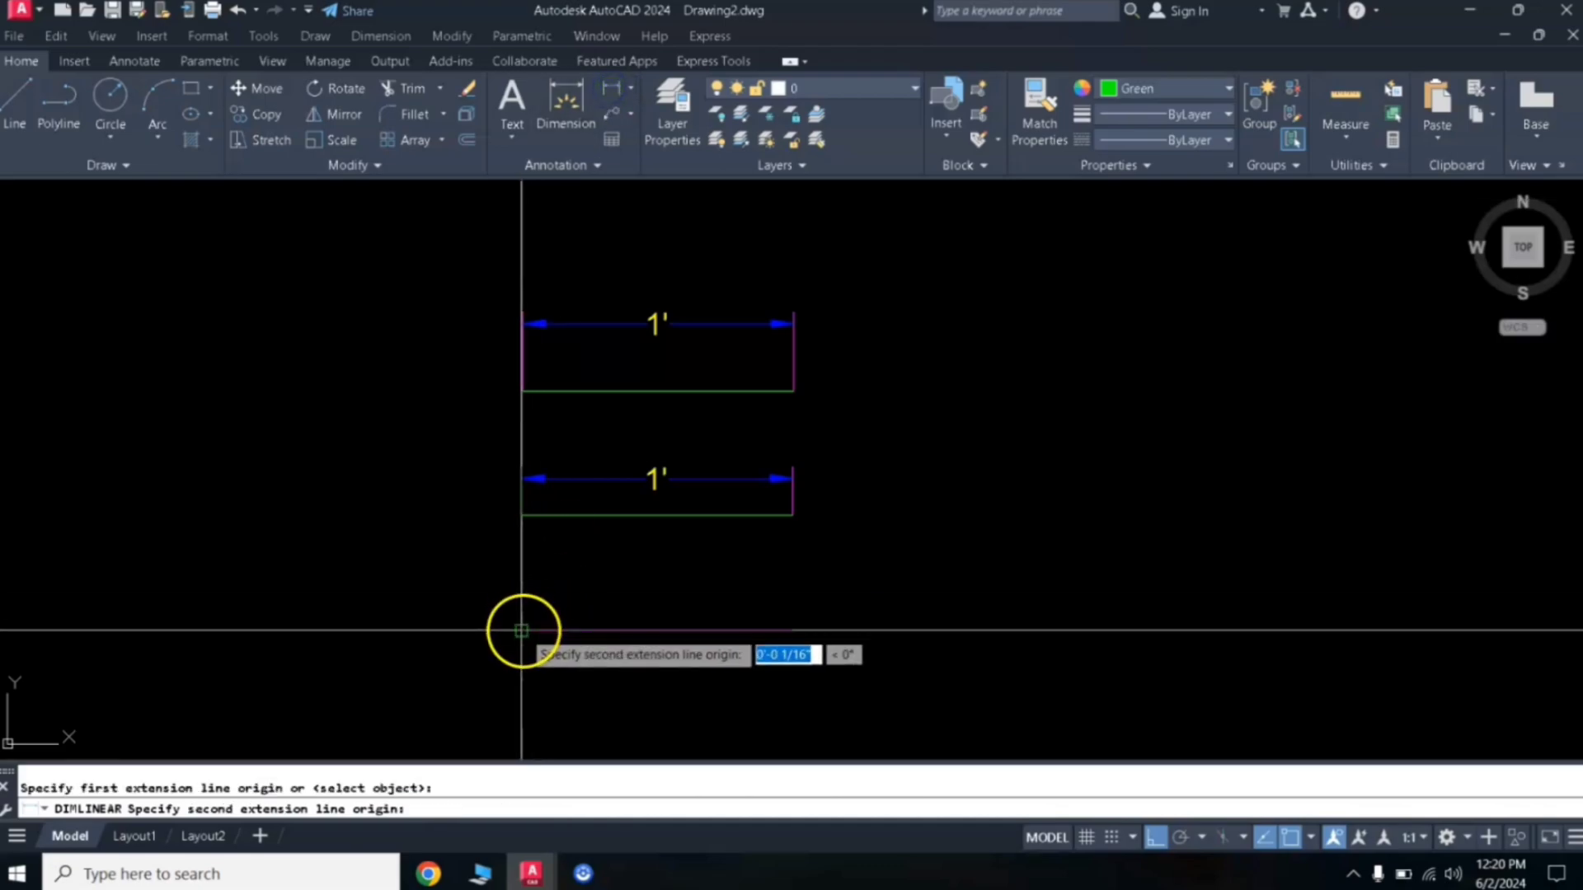
left_click(793, 631)
left_click(794, 584)
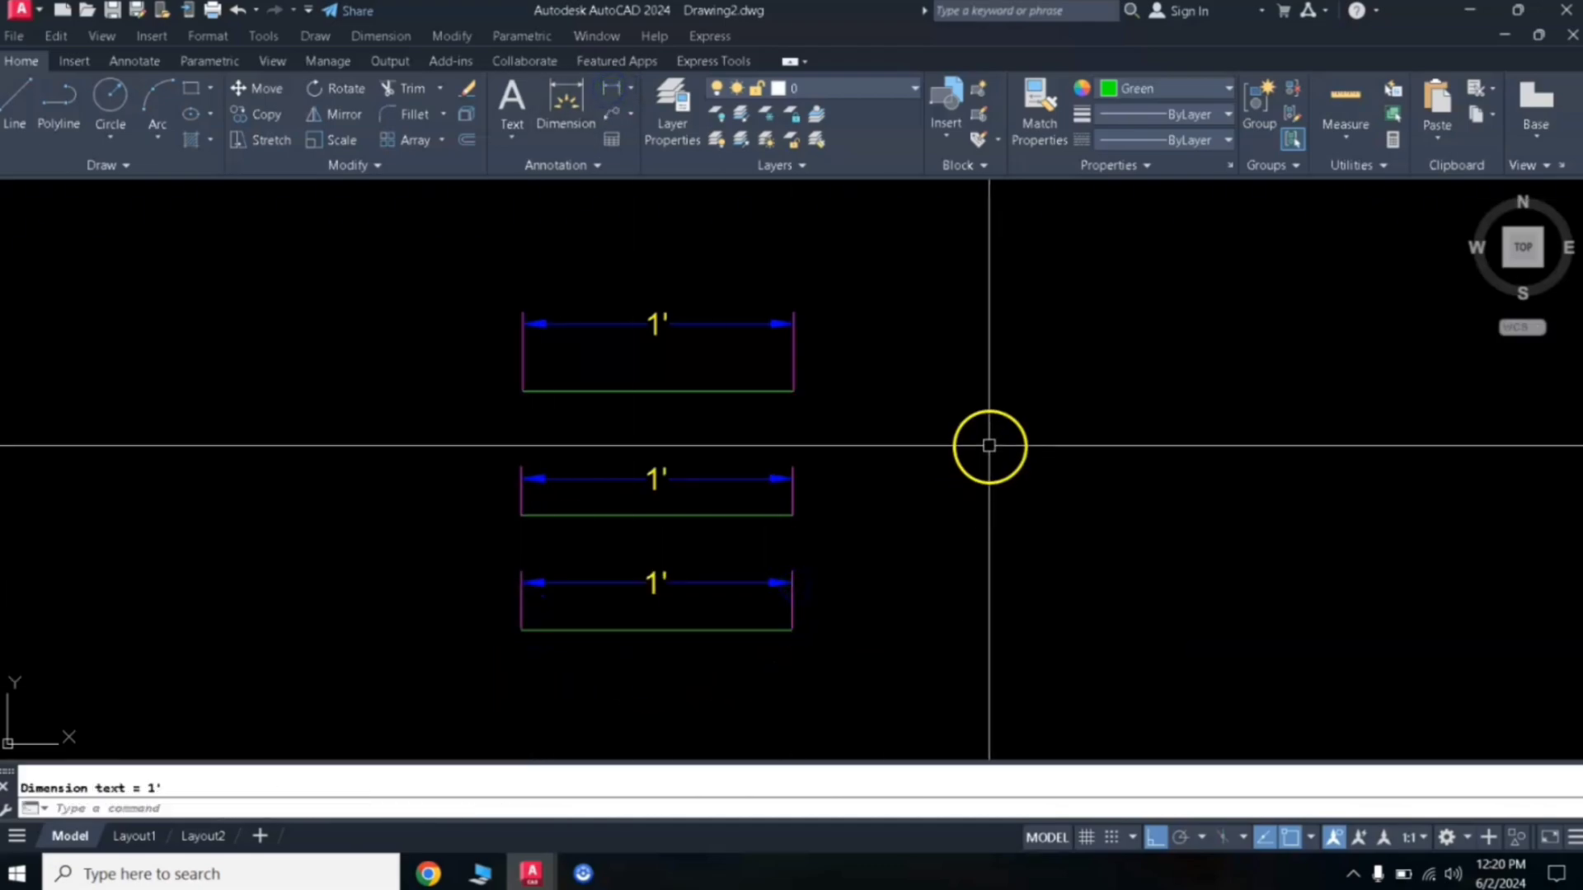
middle_click_drag(923, 442, 812, 392)
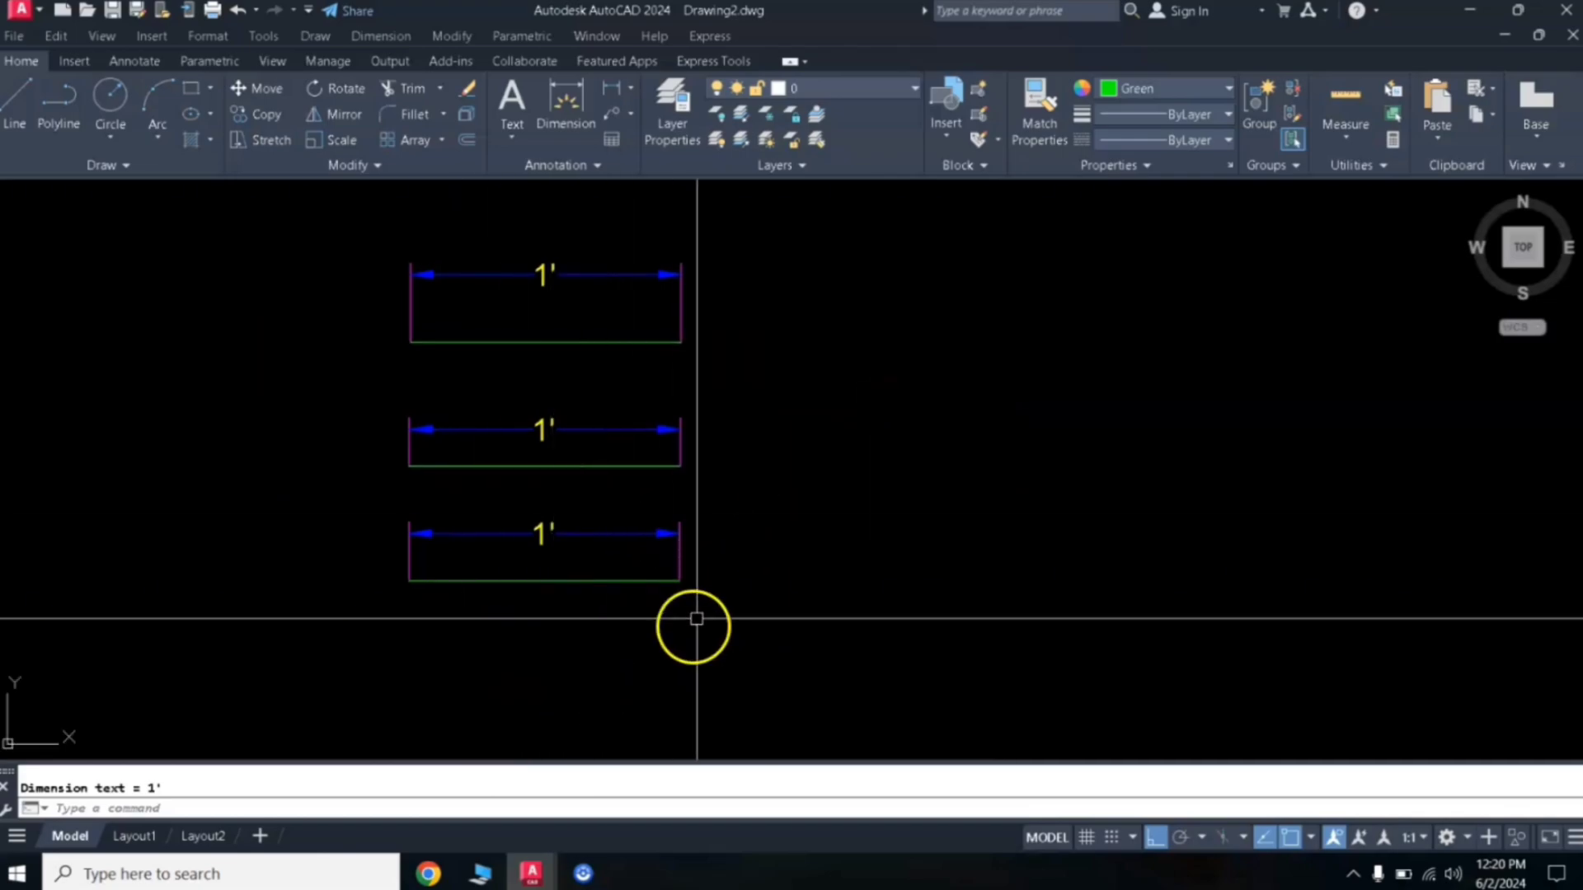
- Draw a 1'-6" green line lower down and dimension it 1'-6"
left_click(15, 98)
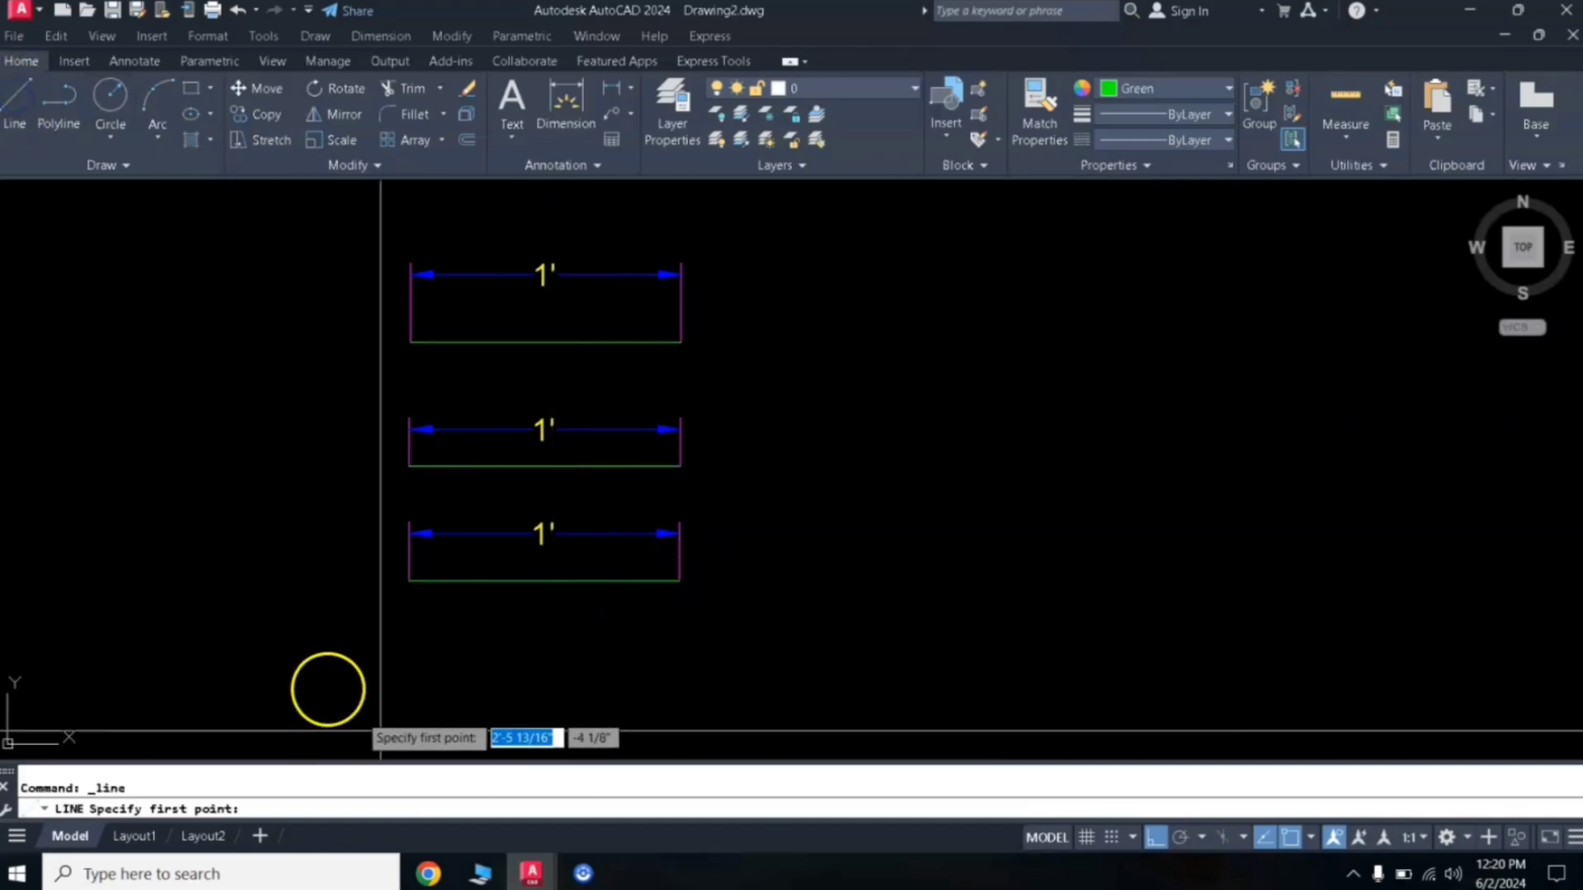
left_click(410, 703)
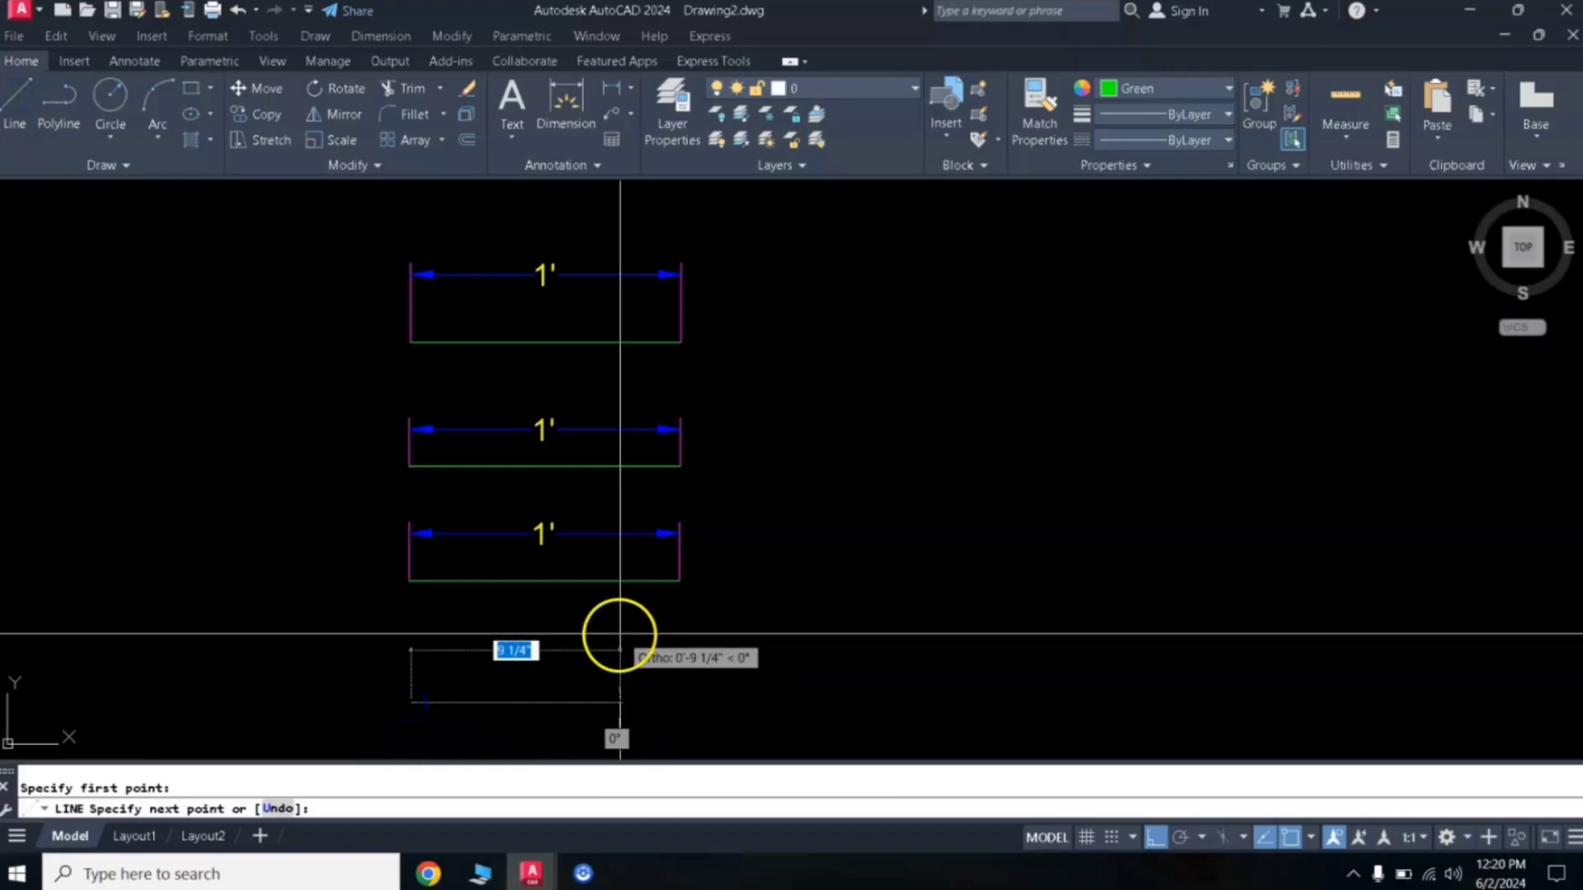
type("1.5'")
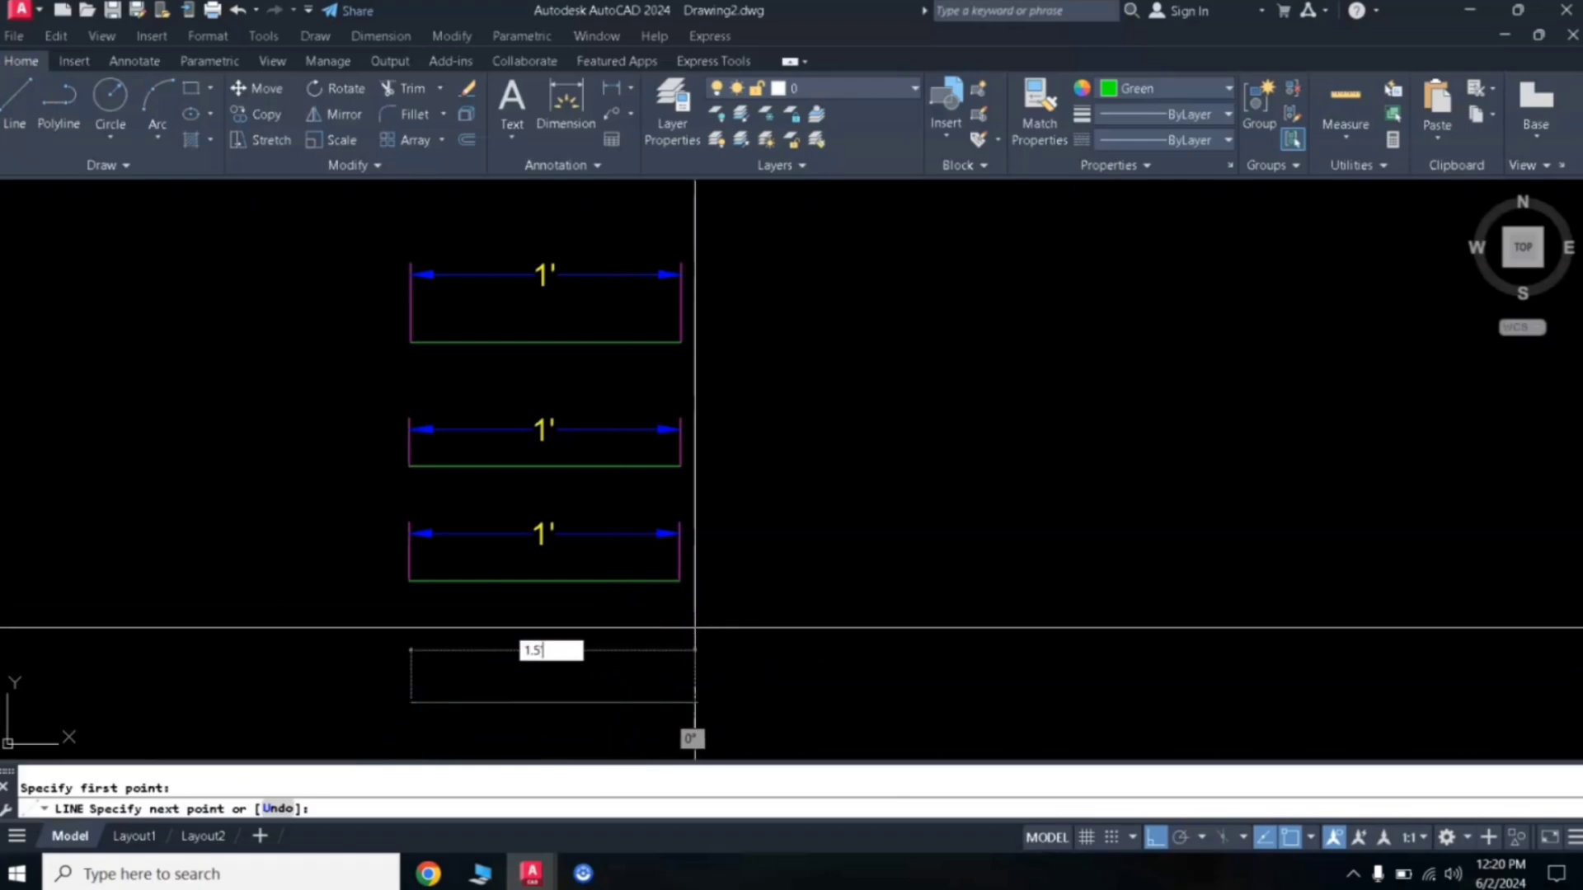
key("Return")
key("Return")
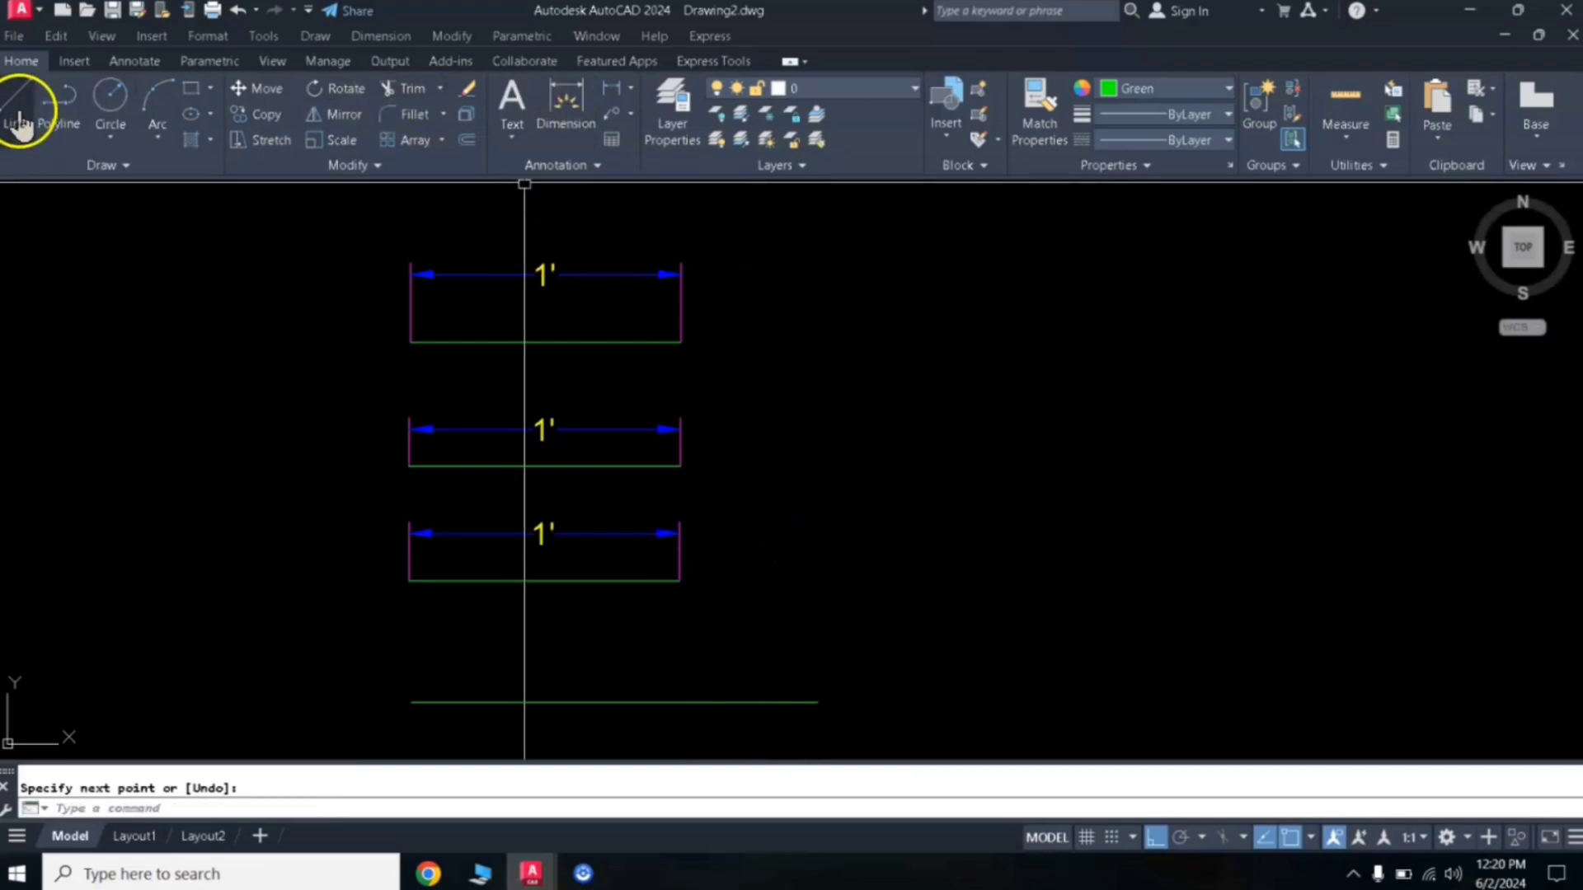
left_click(611, 107)
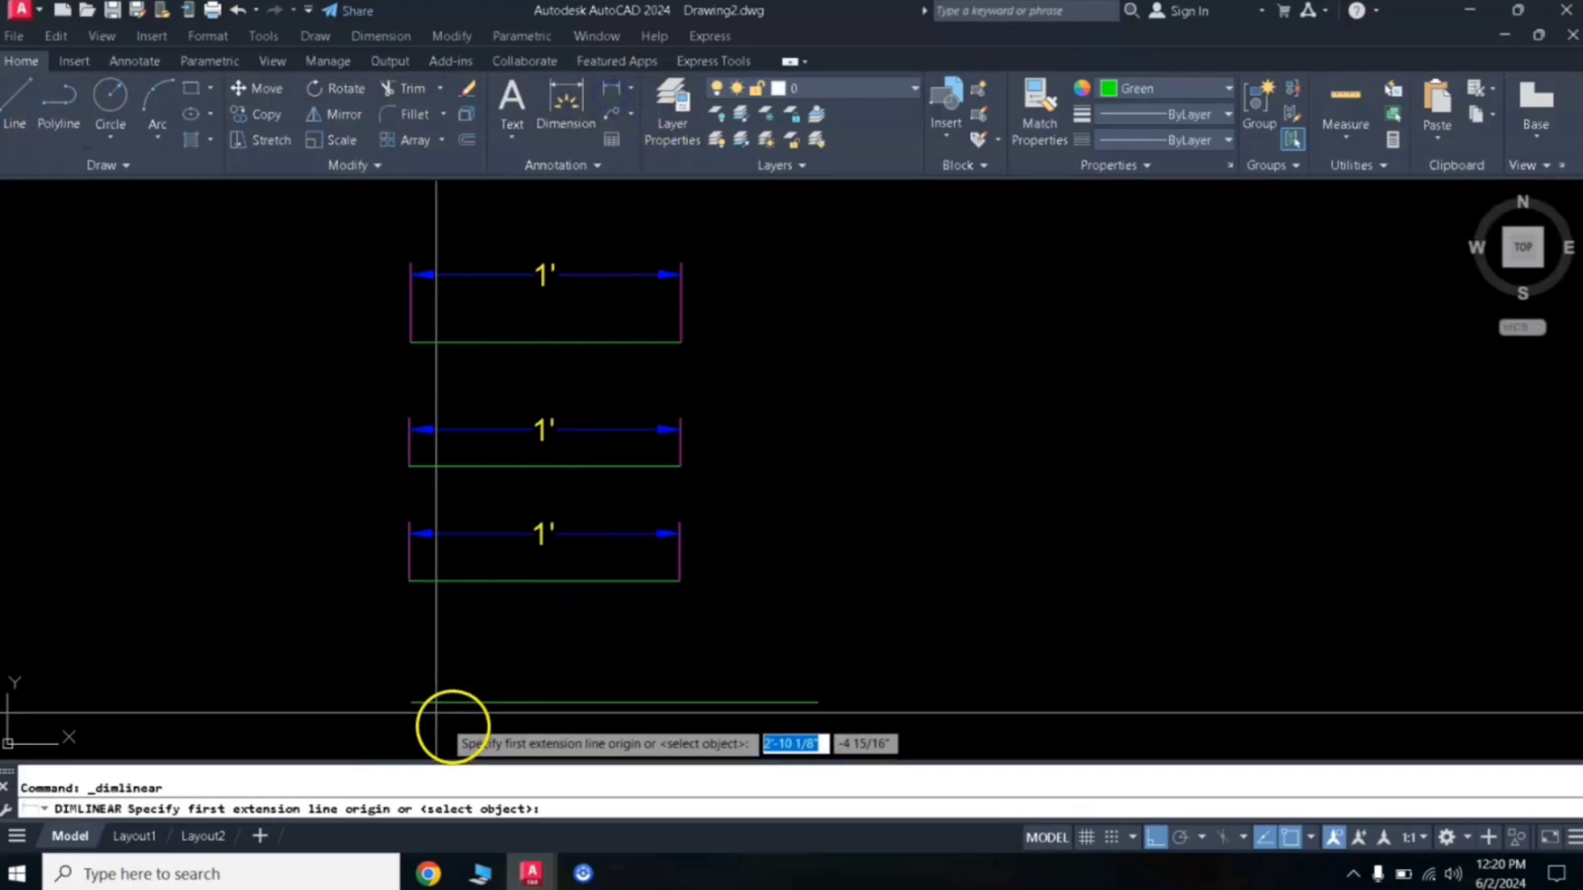
left_click(412, 702)
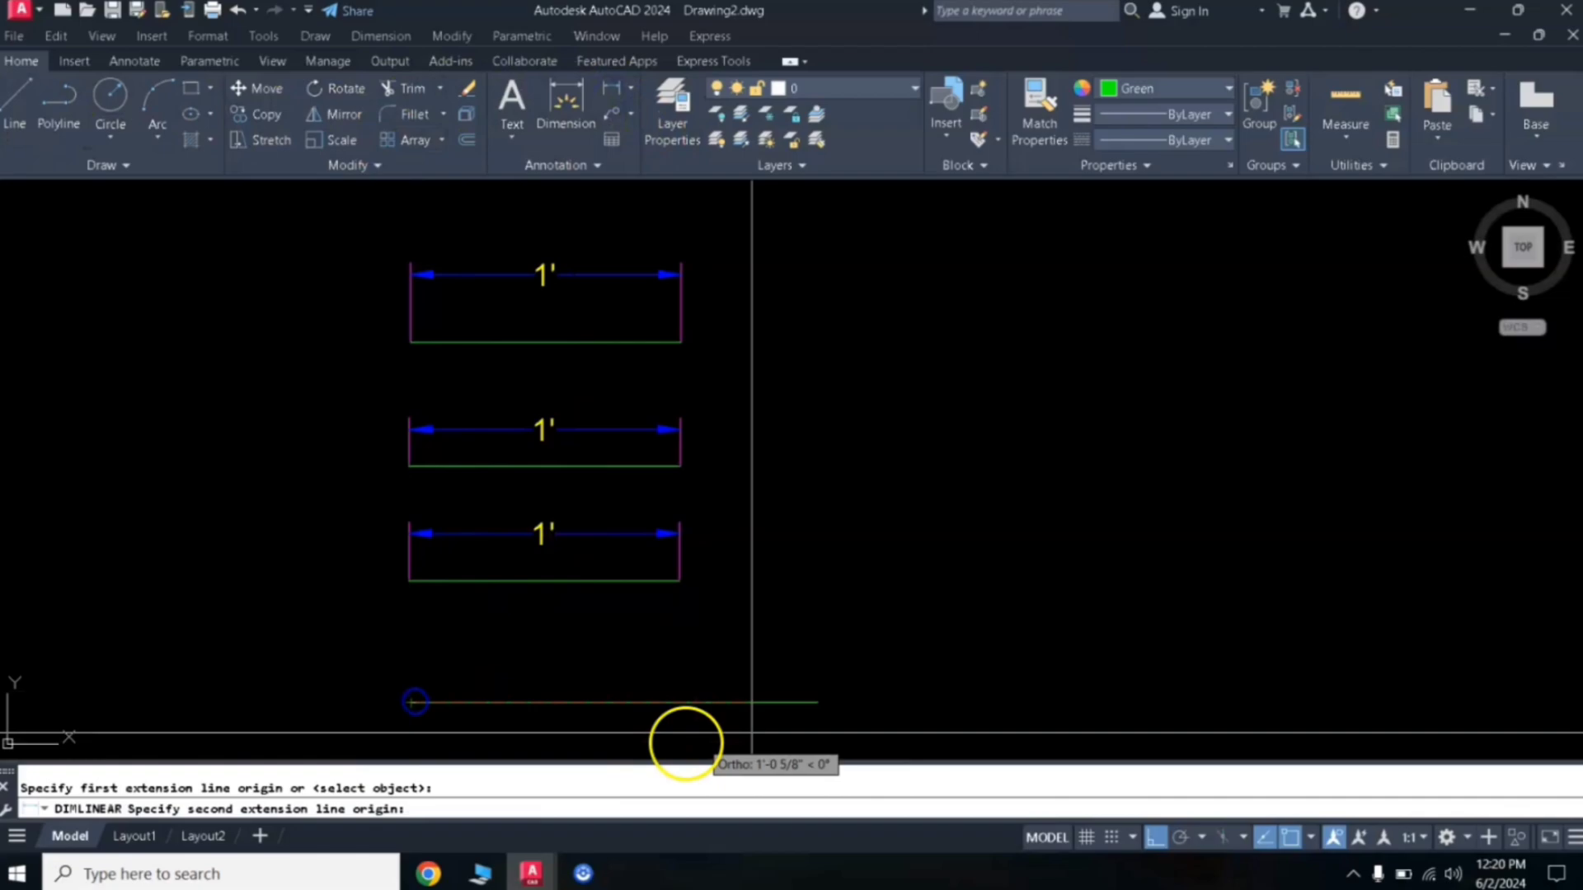
left_click(818, 702)
left_click(821, 661)
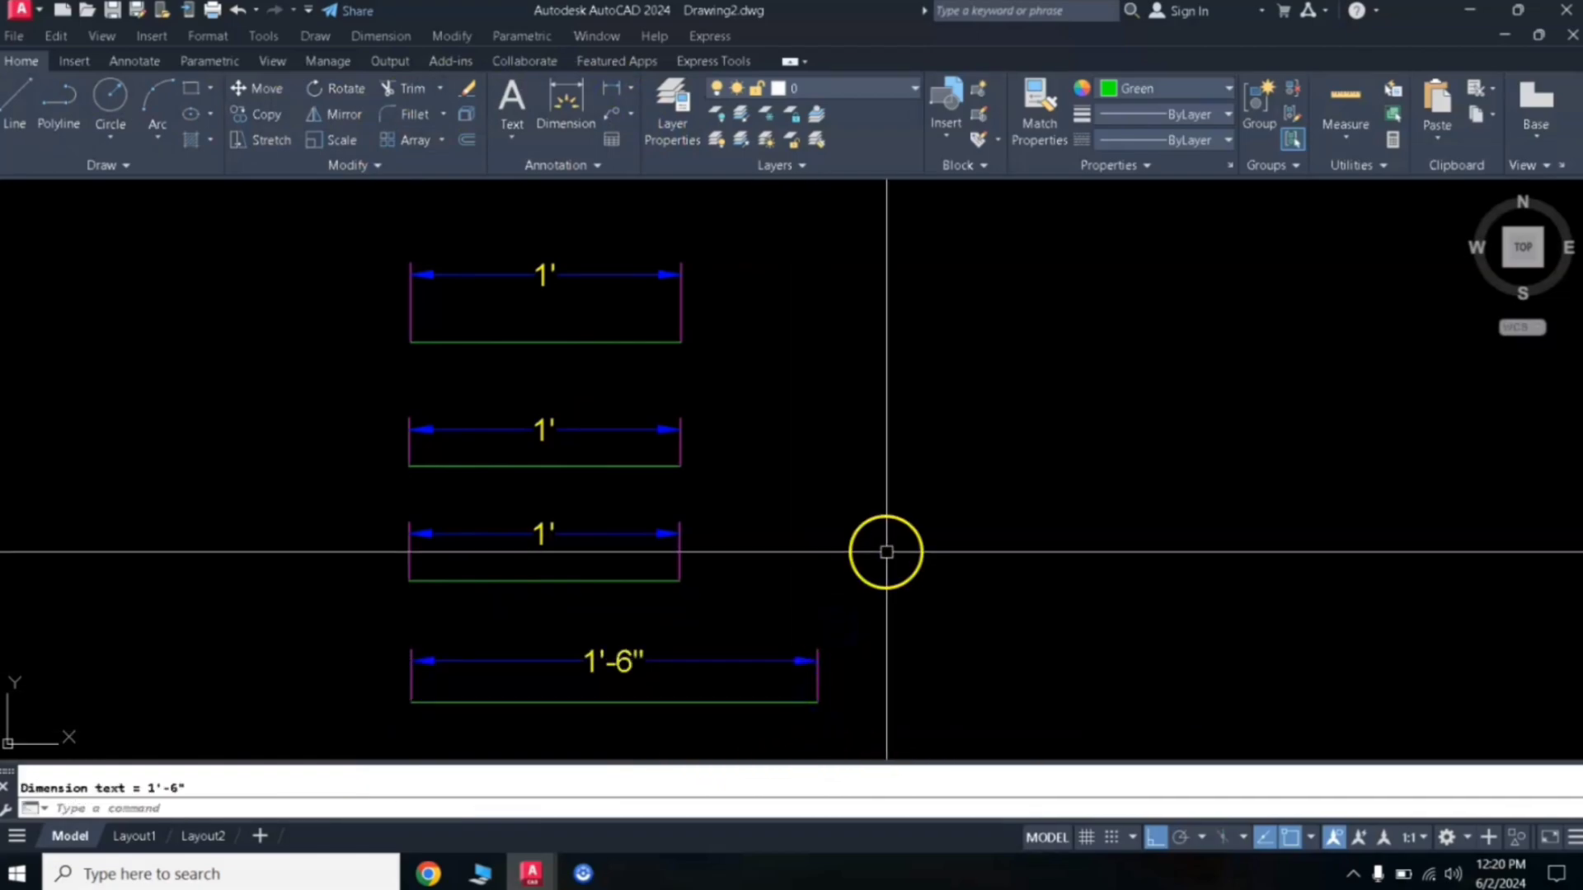
middle_click_drag(883, 551, 894, 511)
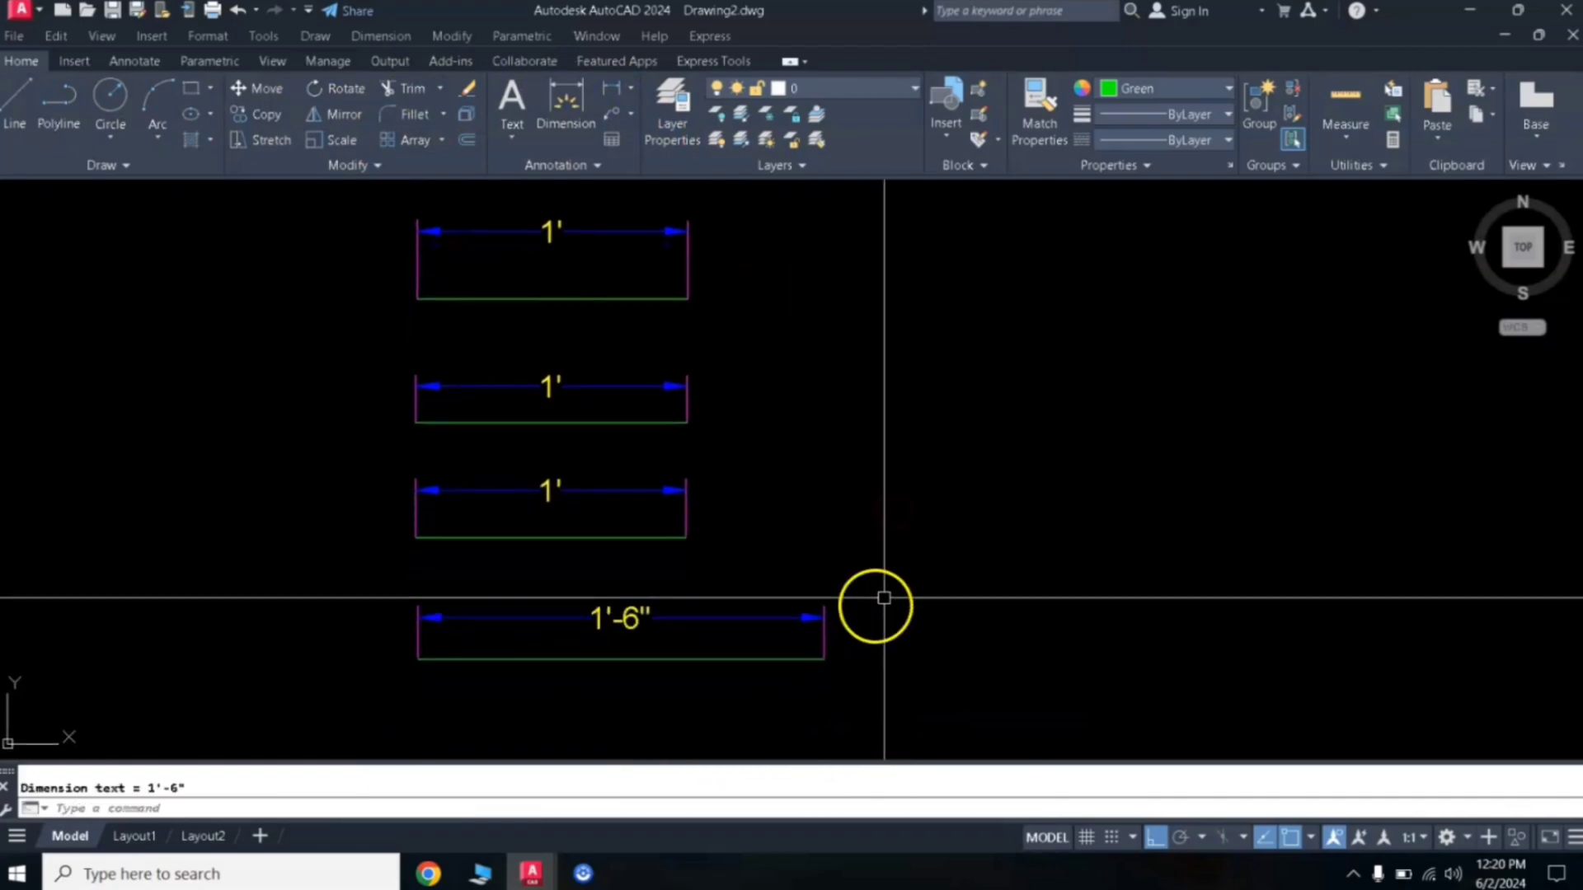
- Draw a 1'-6" line below the previous sample line
key("l")
key("Return")
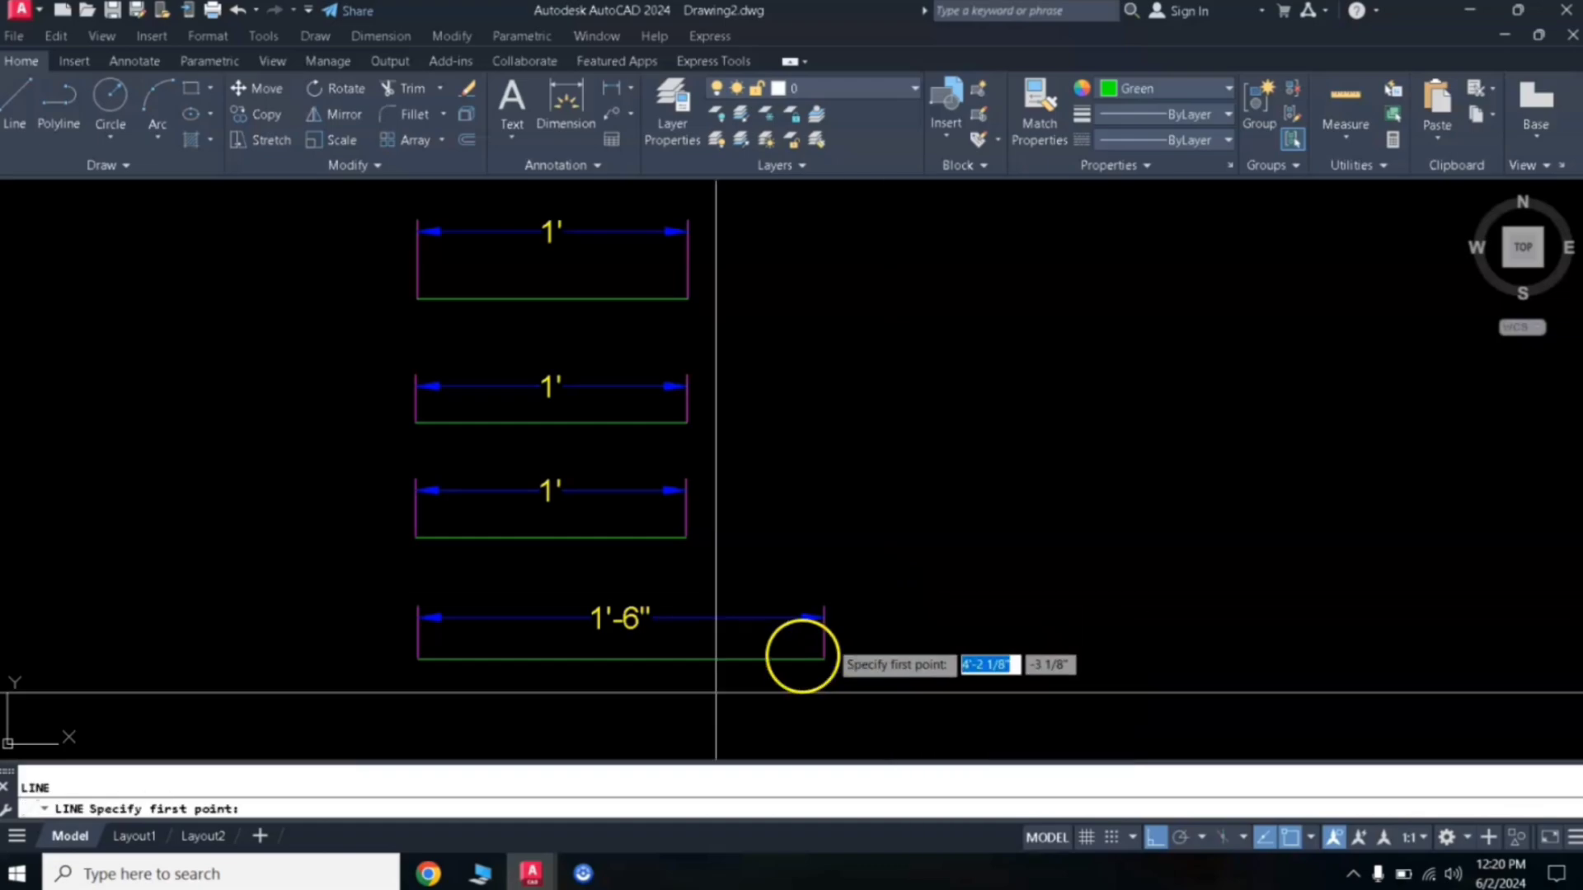
left_click(417, 722)
type("1'6")
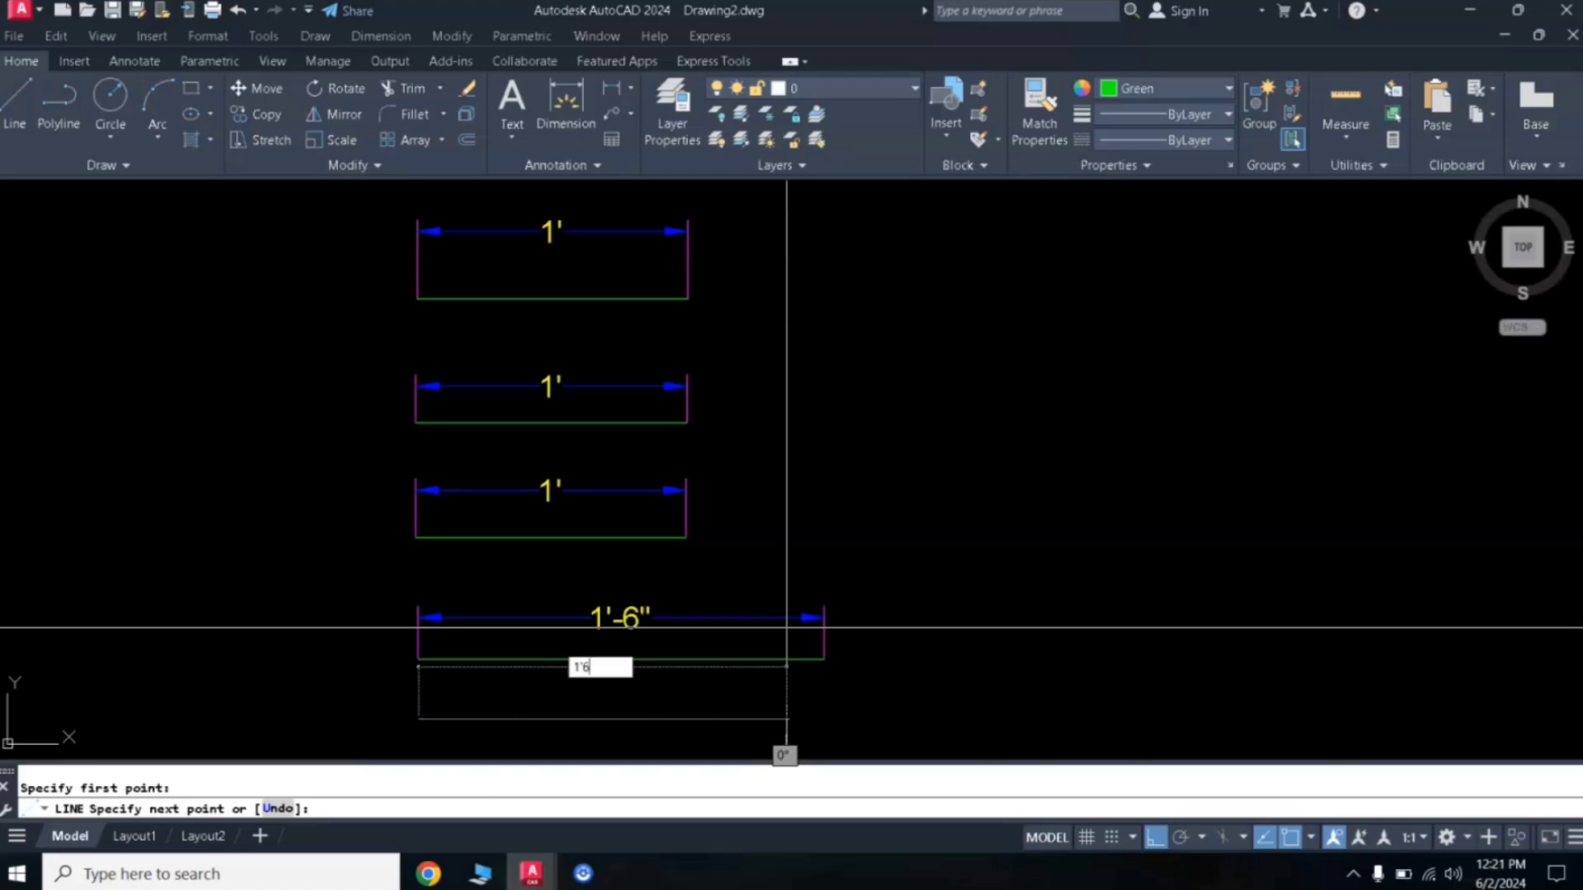
key("Return")
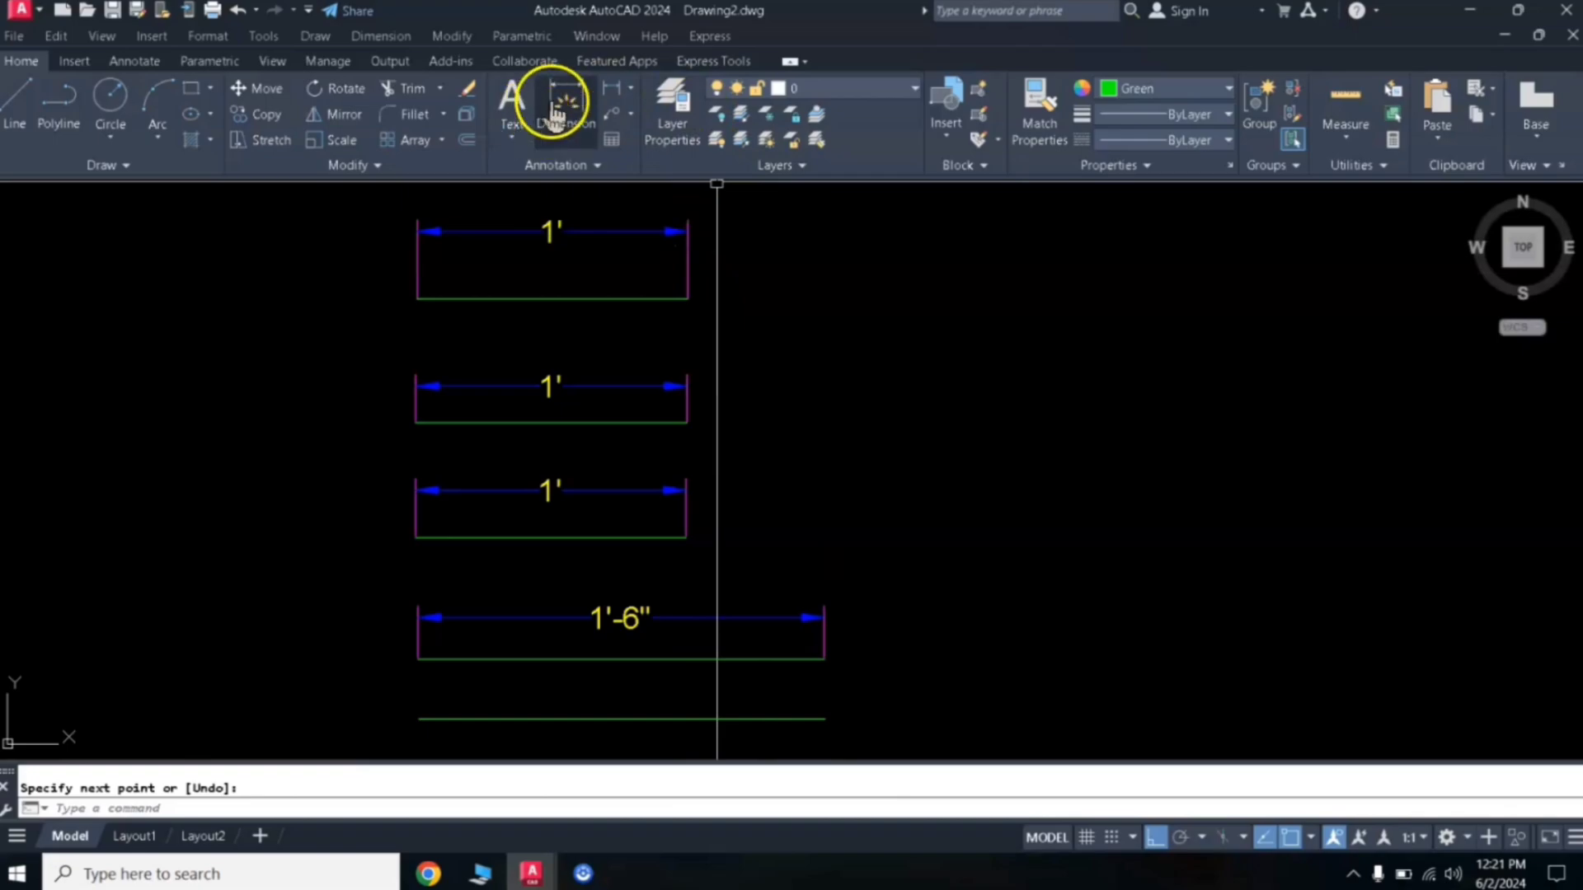
- Add a 1'-6" linear dimension above the new bottom line
left_click(608, 104)
left_click(418, 718)
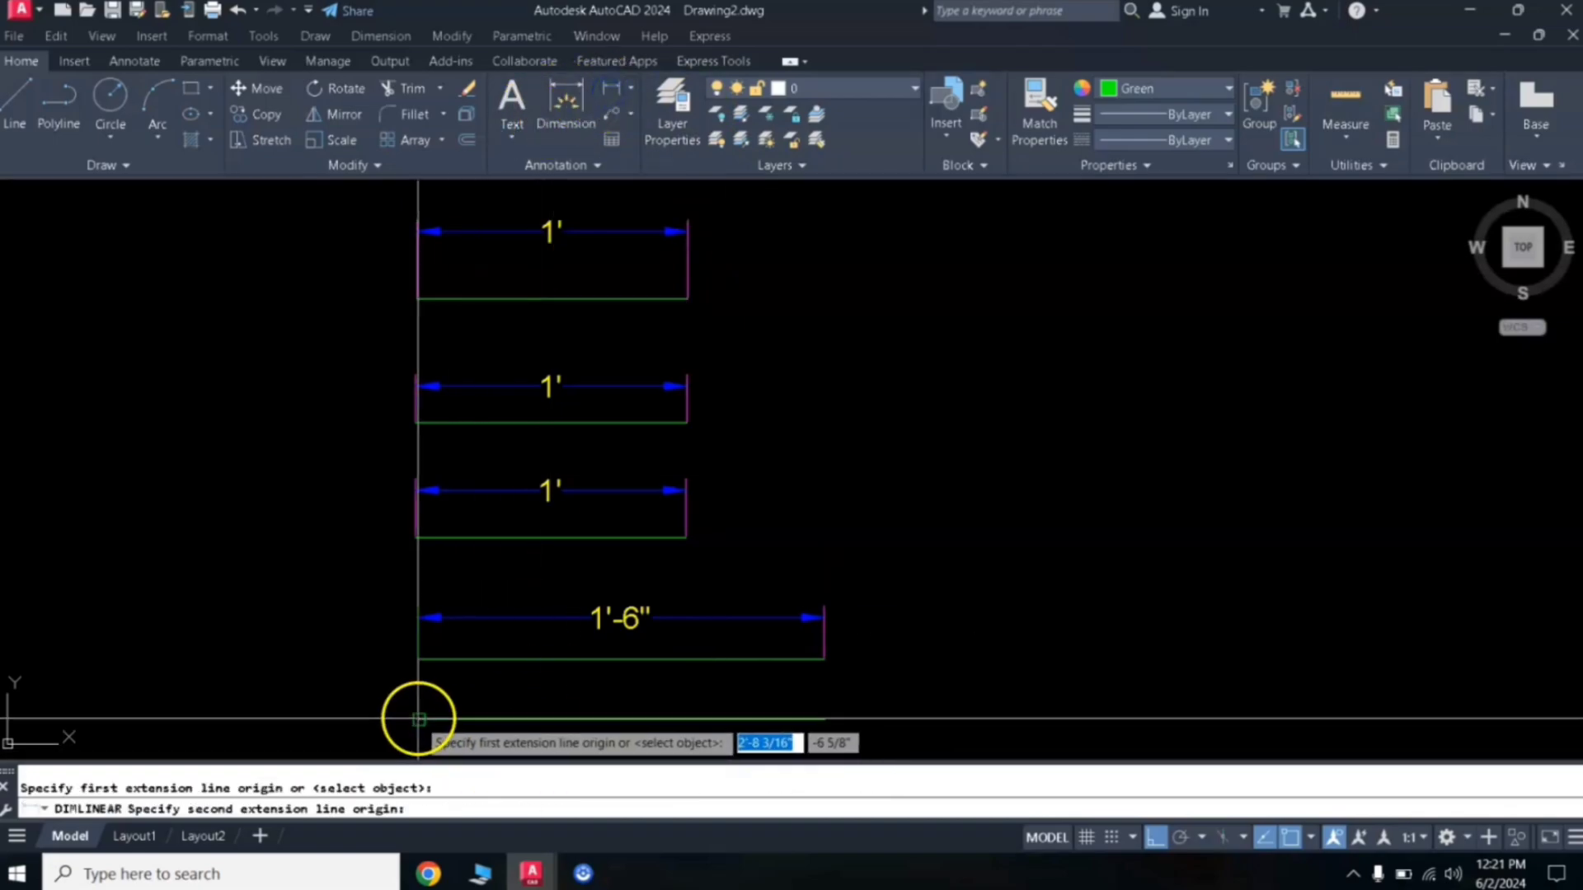
left_click(824, 719)
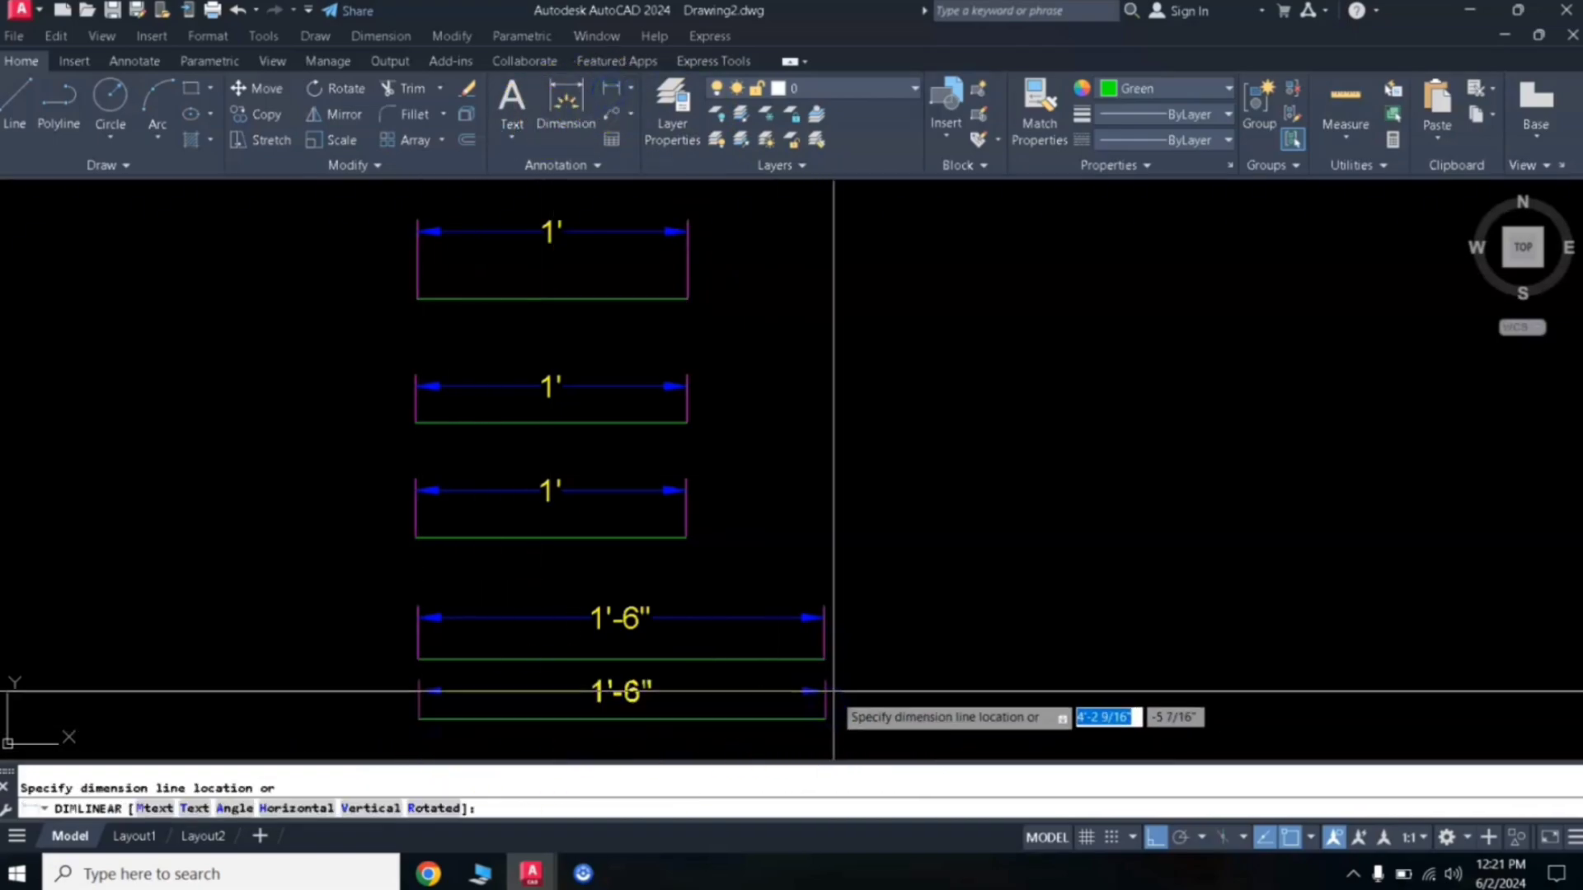
left_click(833, 687)
left_click(602, 687)
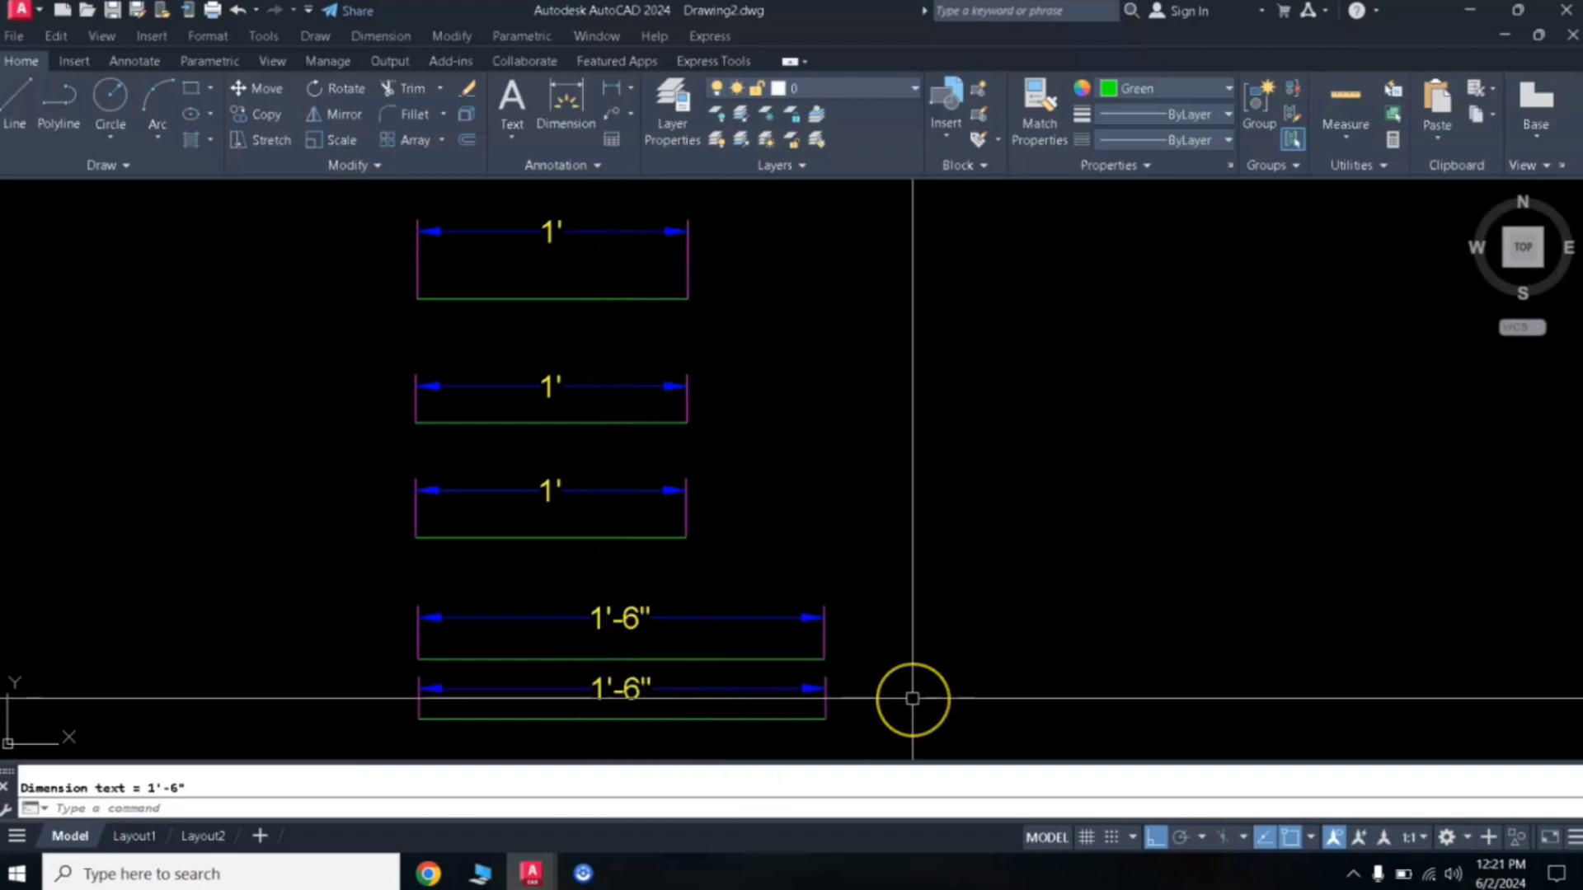
- Draw a closed rectangle with sides 5', 3'-6" and 5', closing with C
scroll(918, 610, "down", 2)
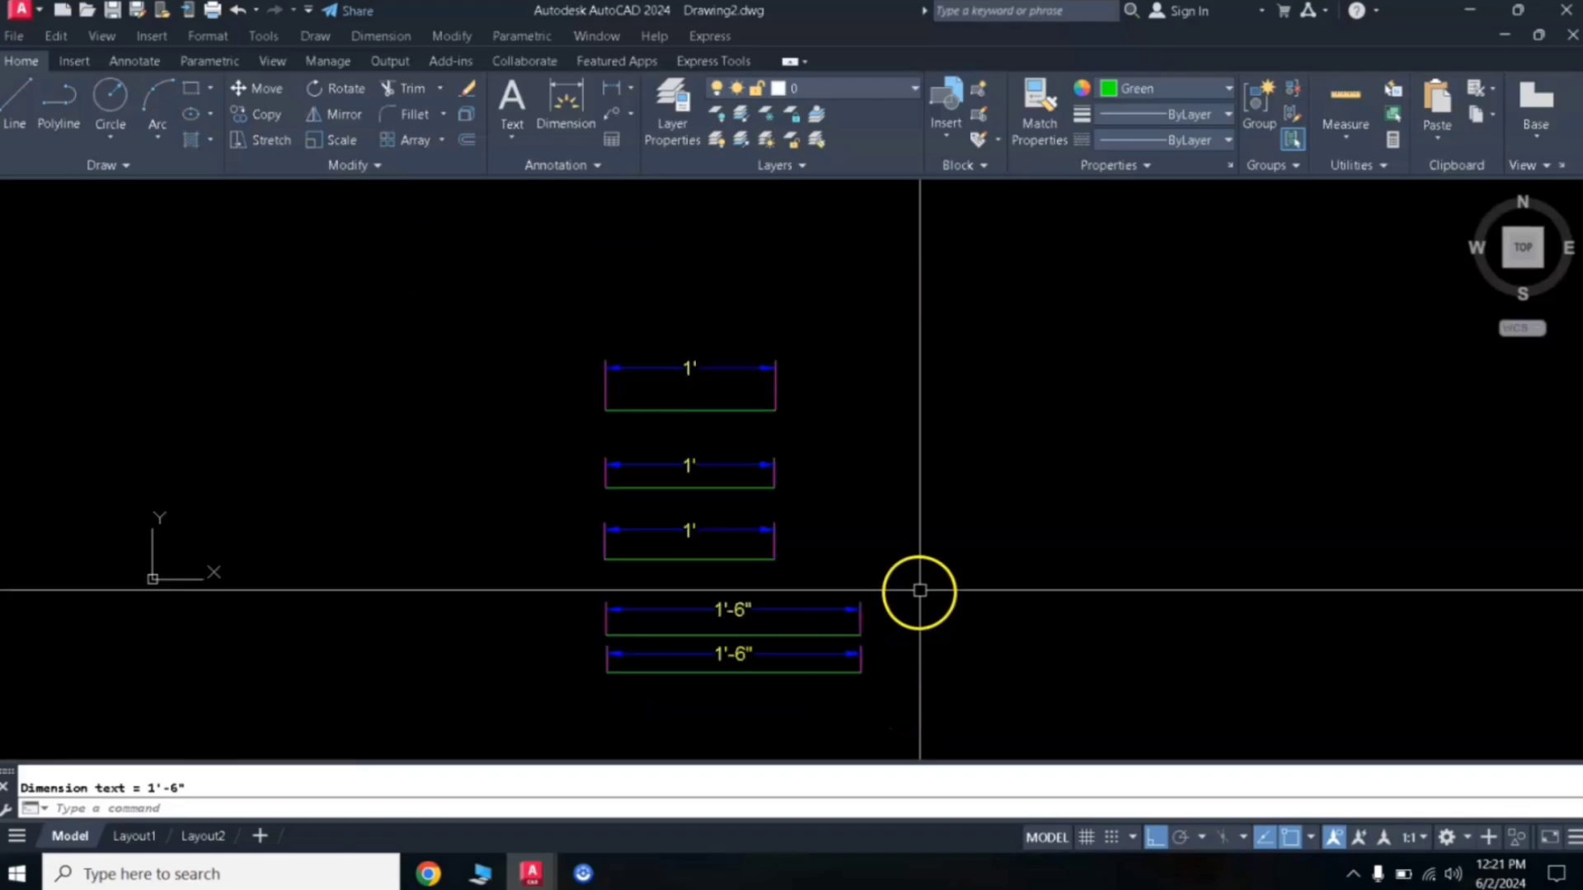
middle_click_drag(1040, 524, 486, 491)
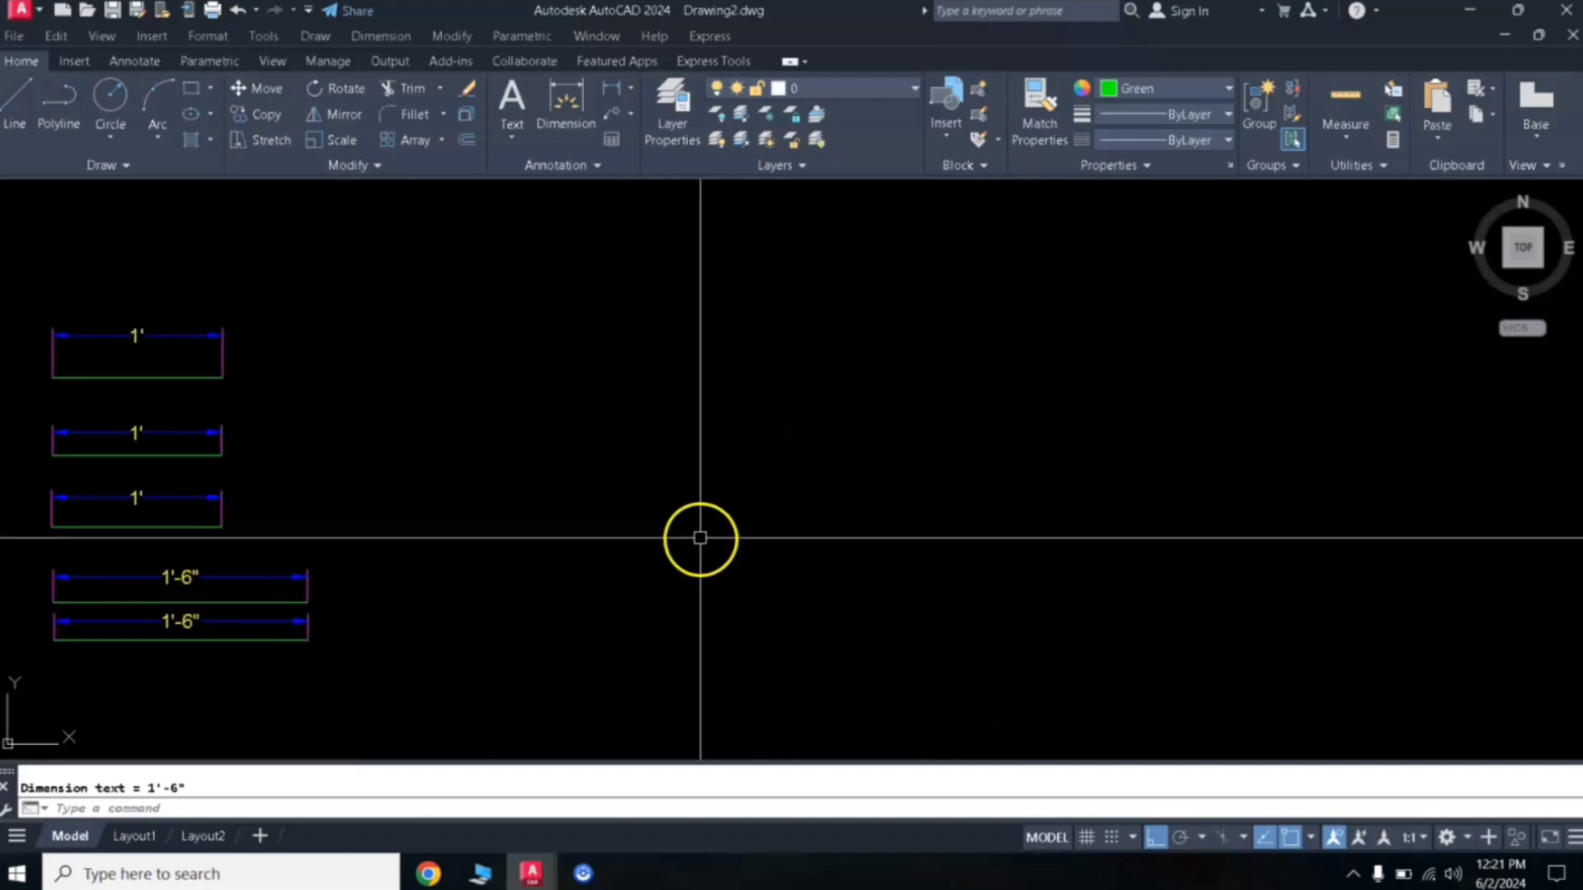
left_click(17, 99)
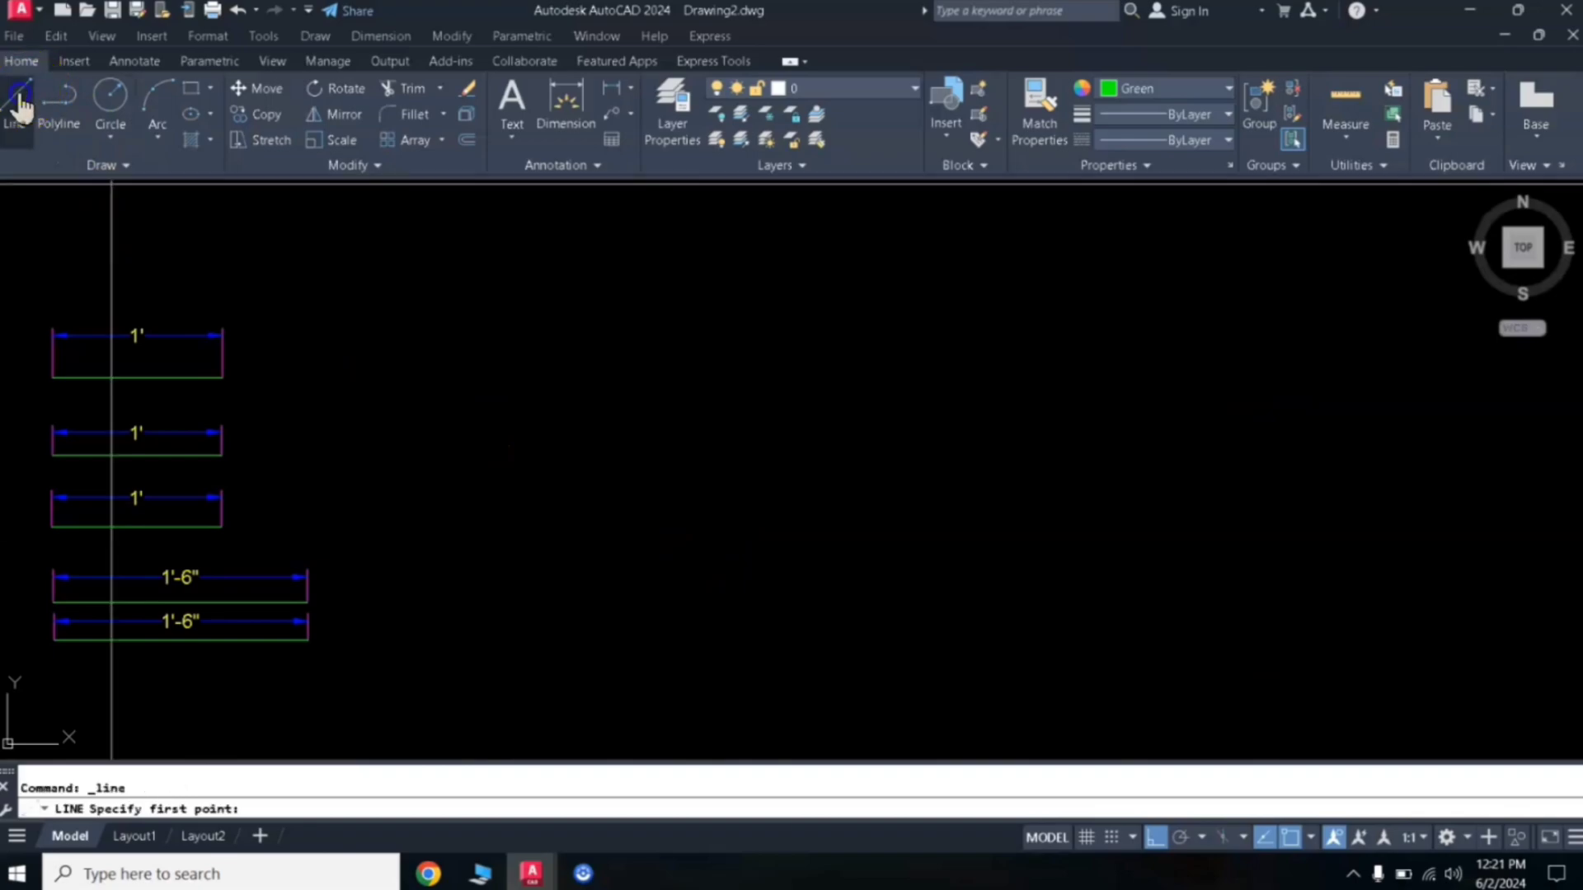
left_click(587, 662)
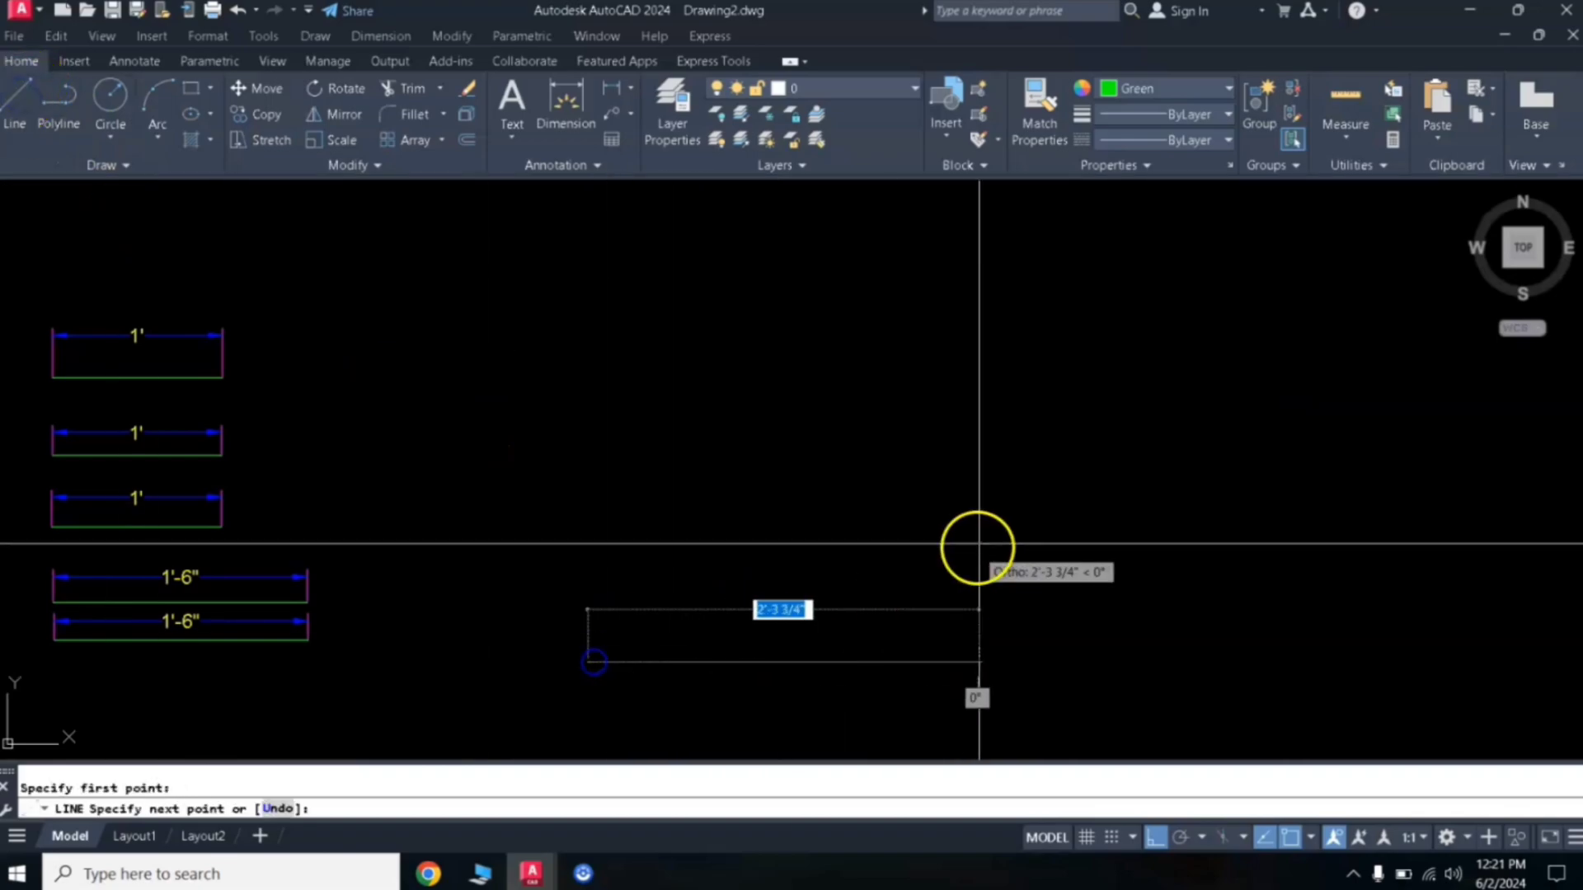
type("5")
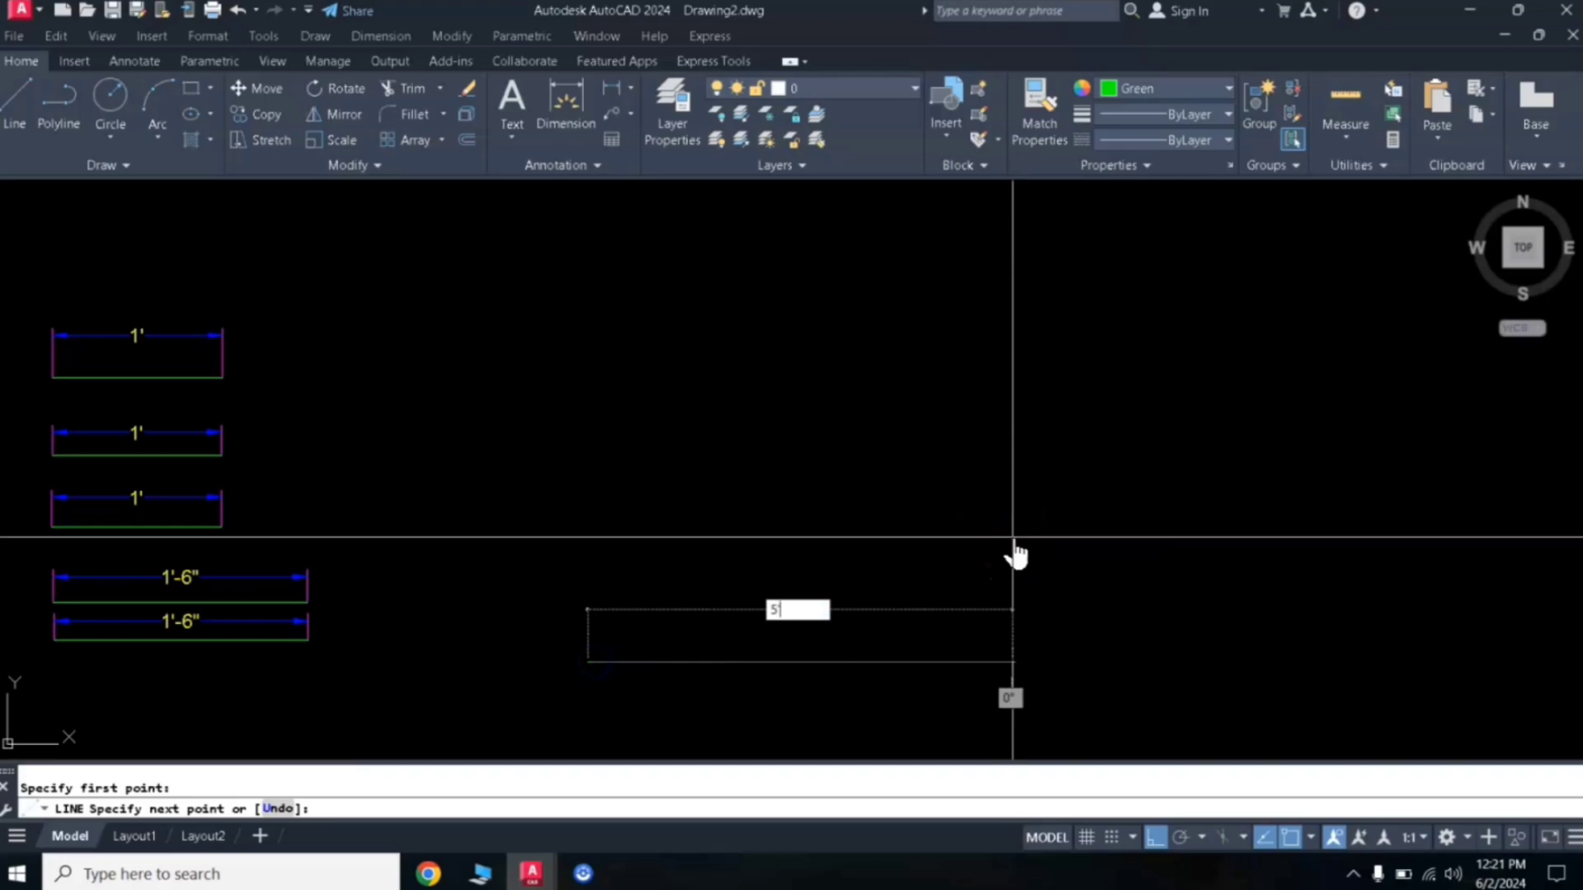
key("Return")
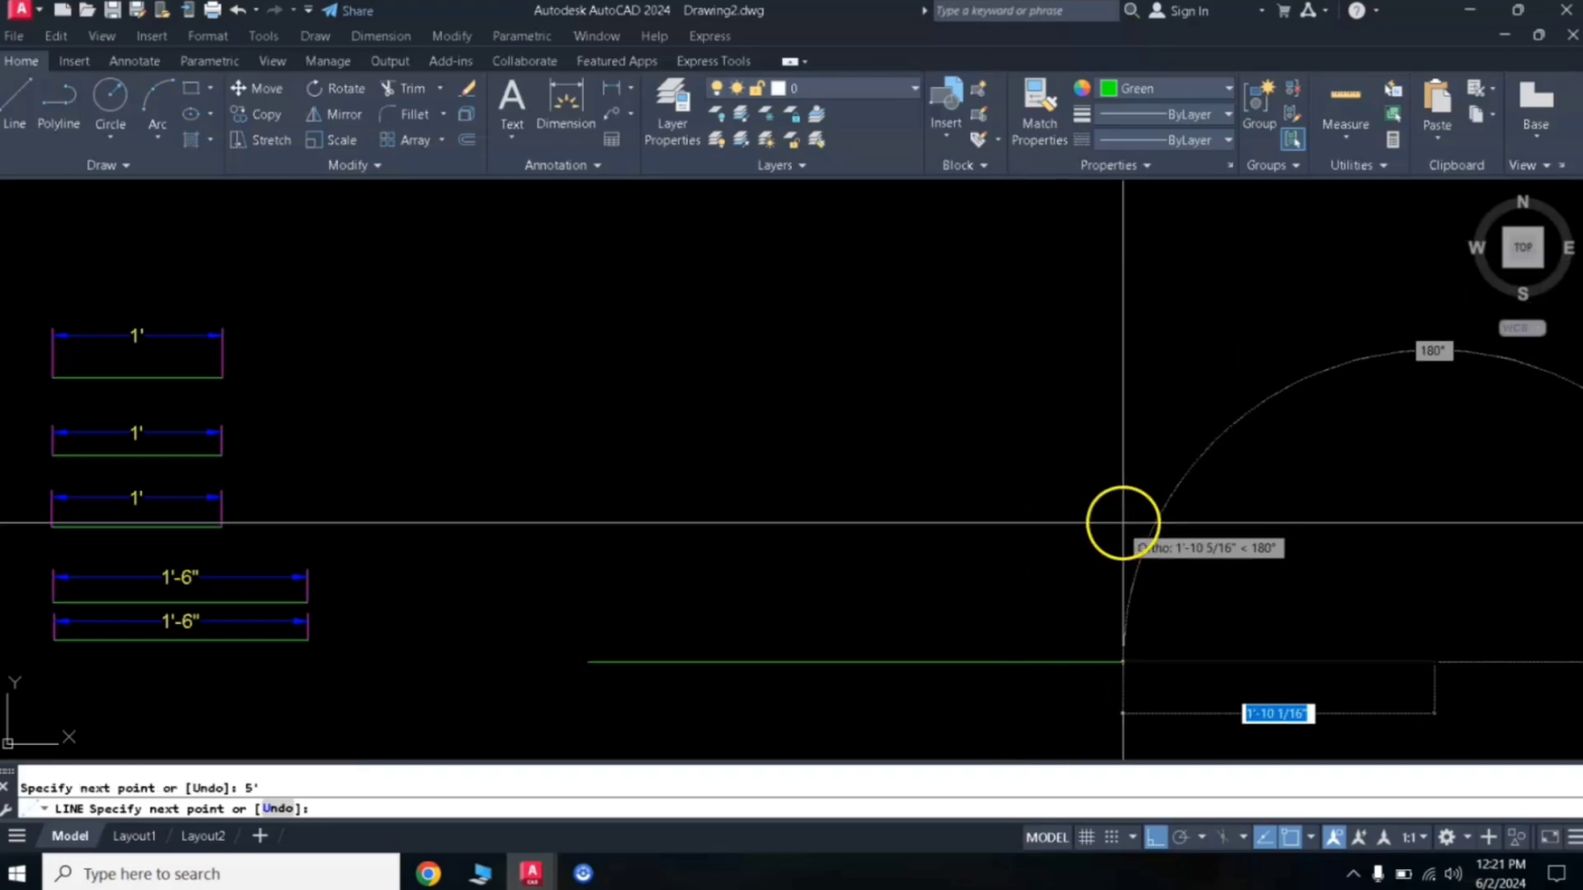
scroll(1123, 522, "down", 4)
scroll(1000, 530, "up", 2)
type("3'6")
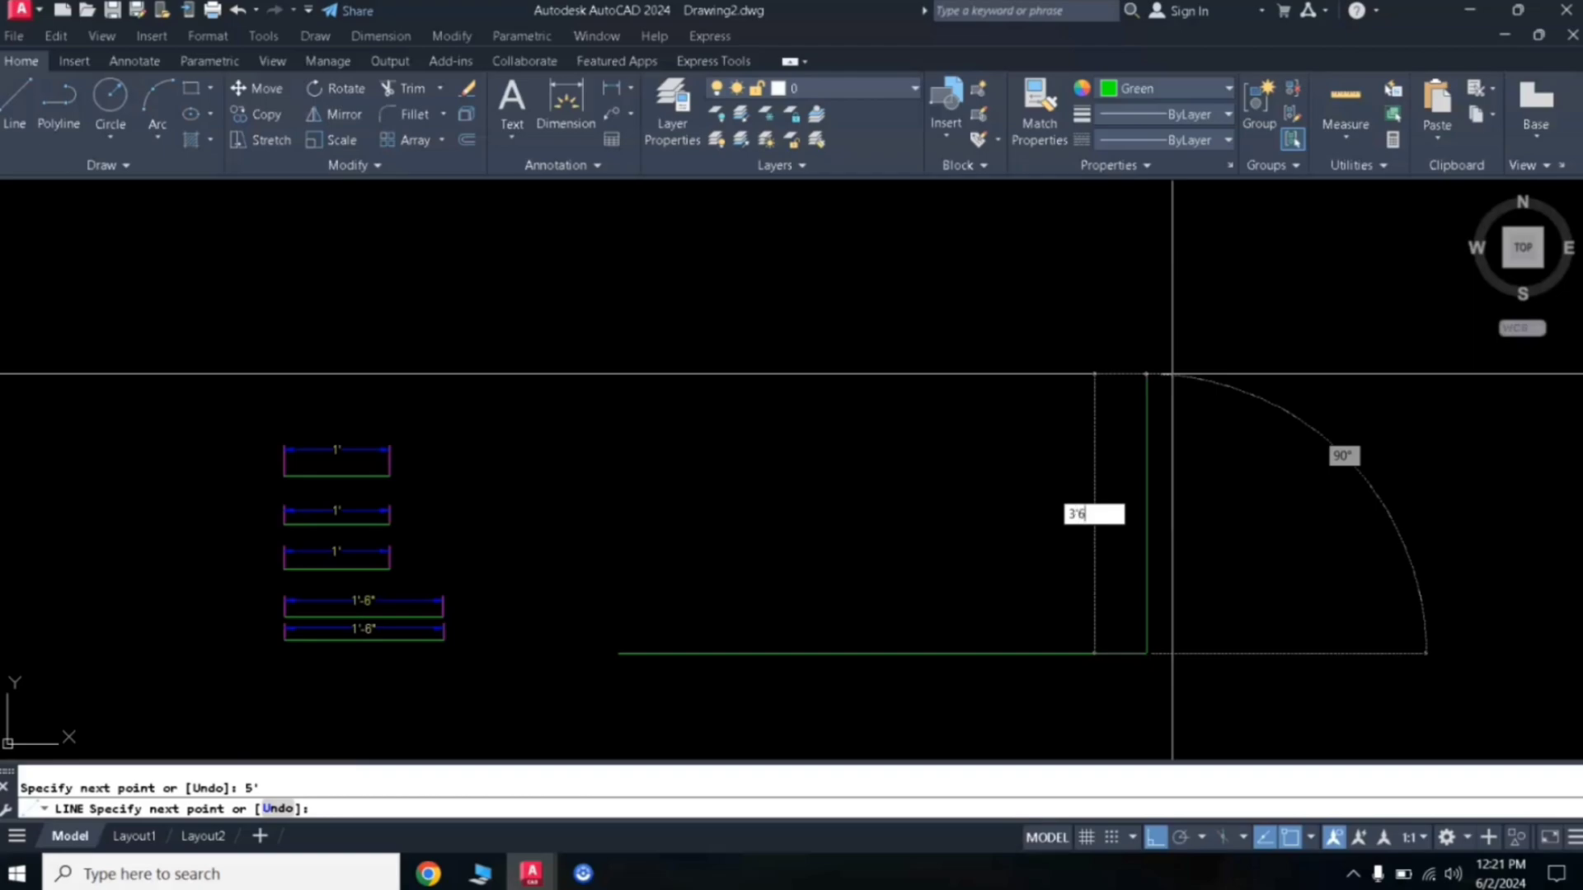
key("Return")
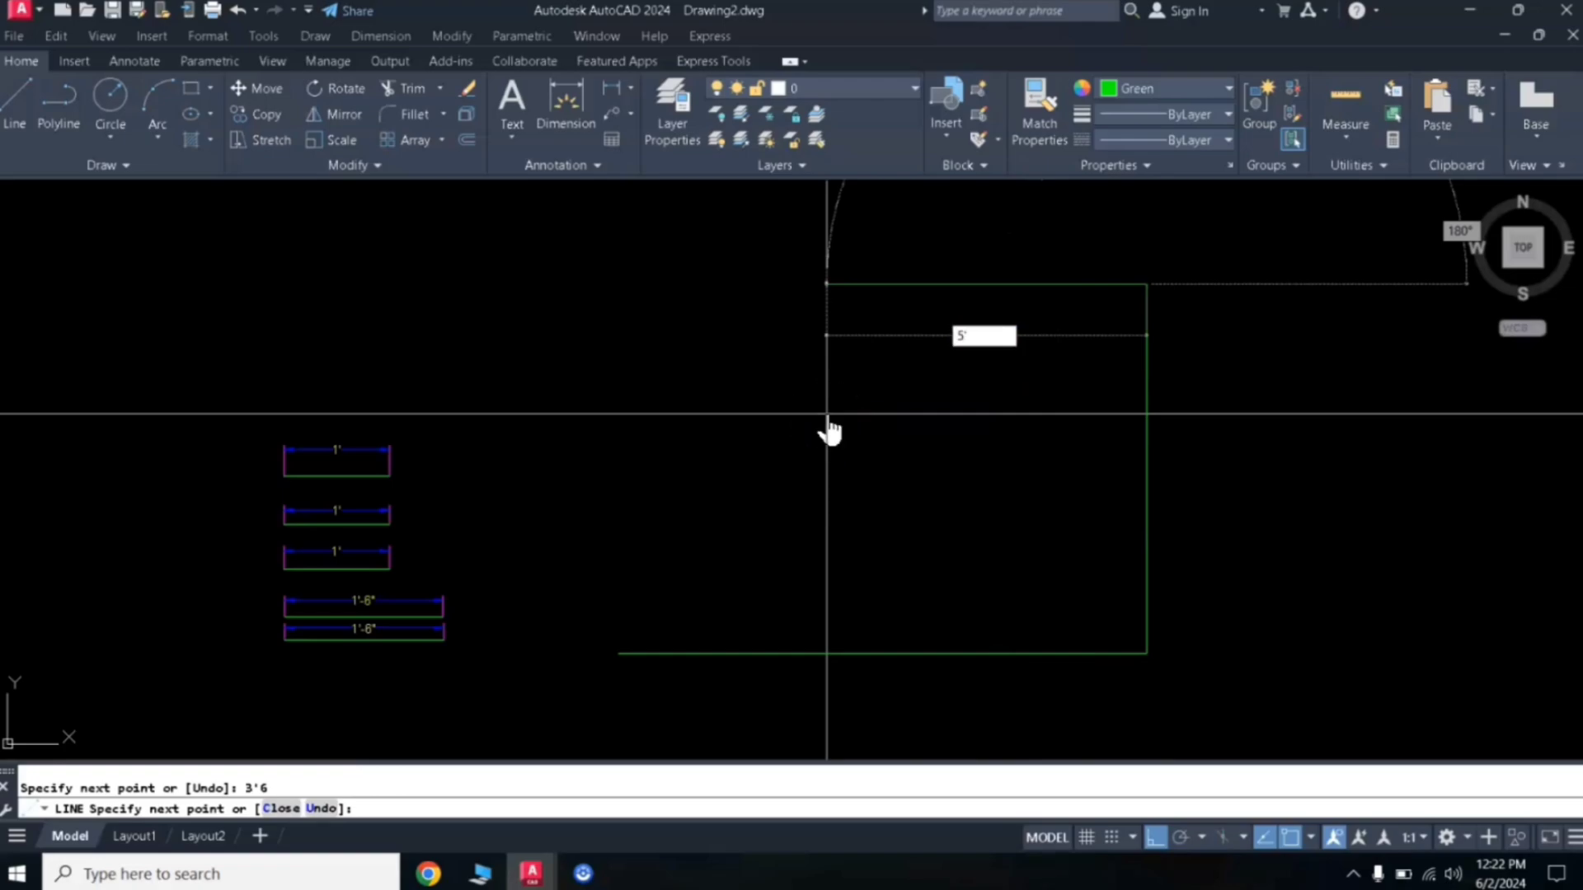
key("Return")
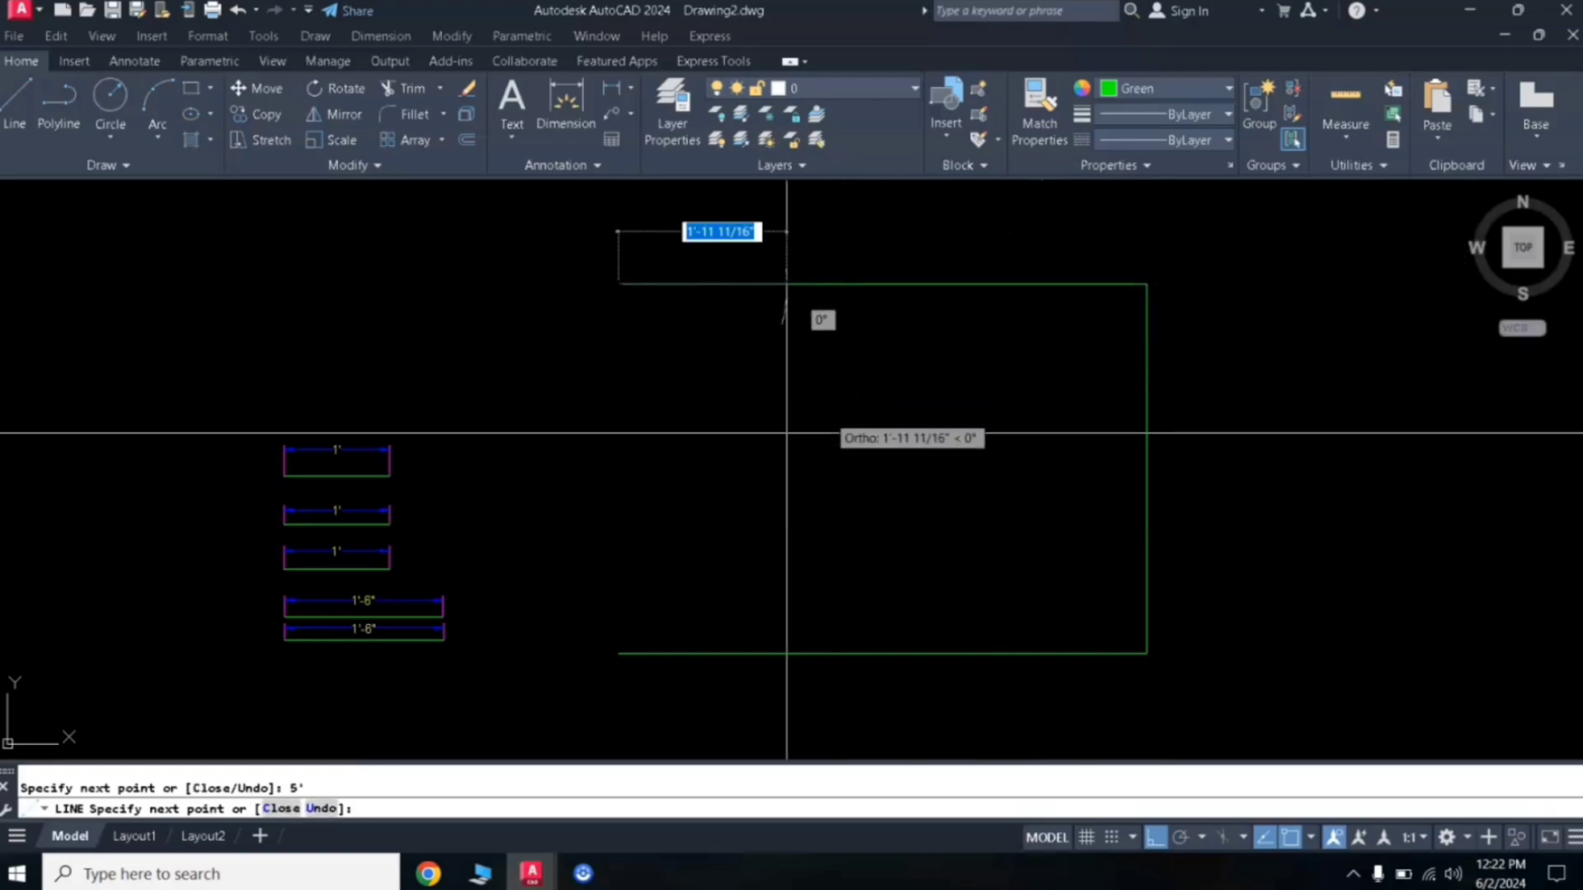
type("c")
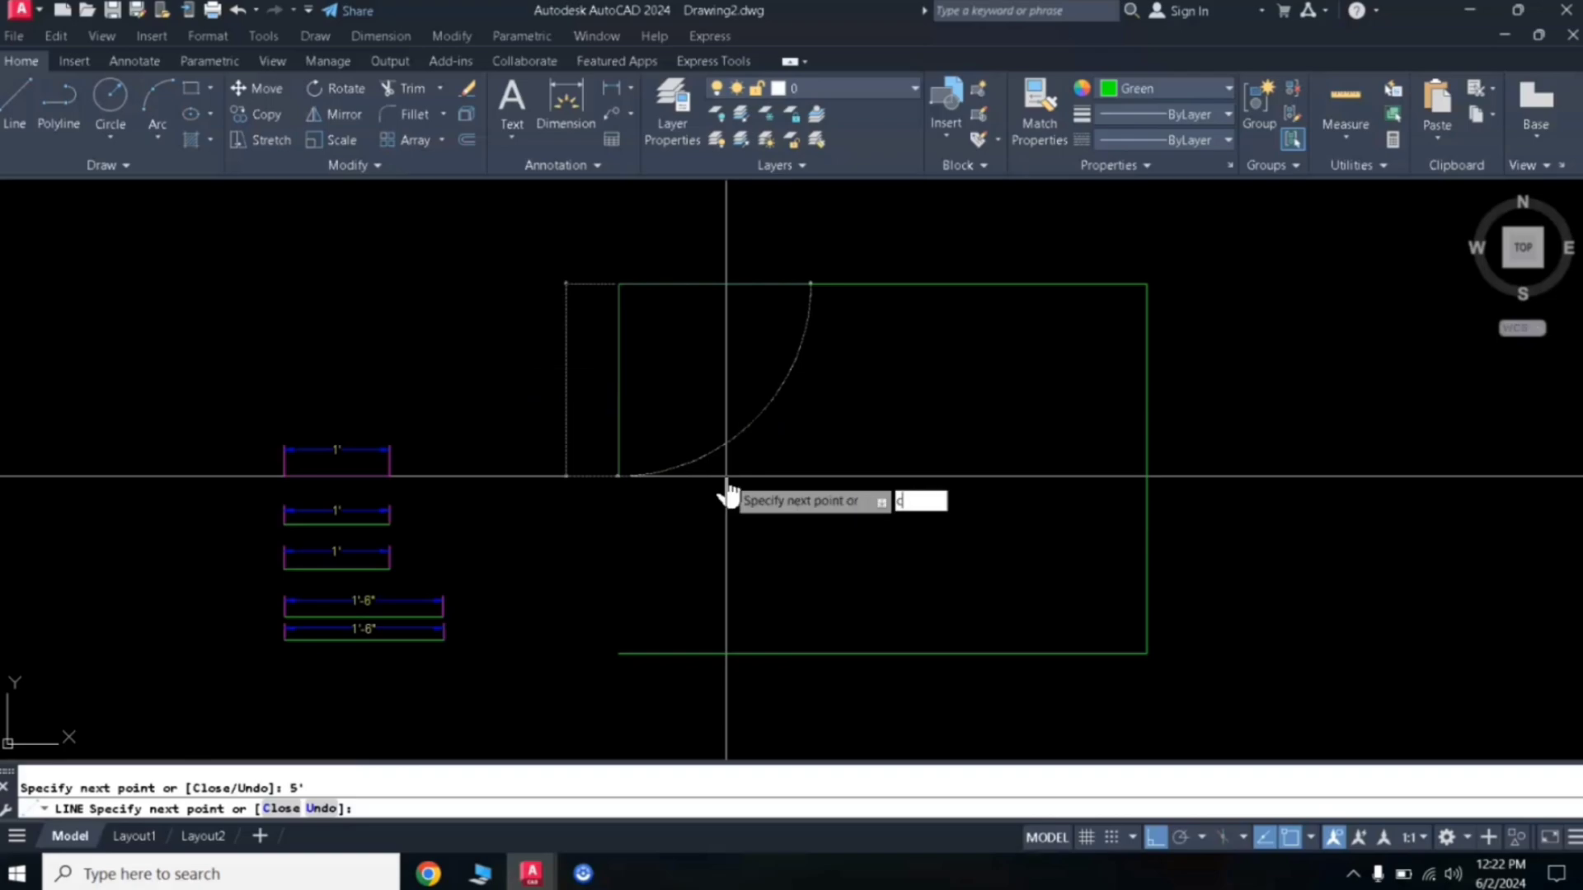
key("Return")
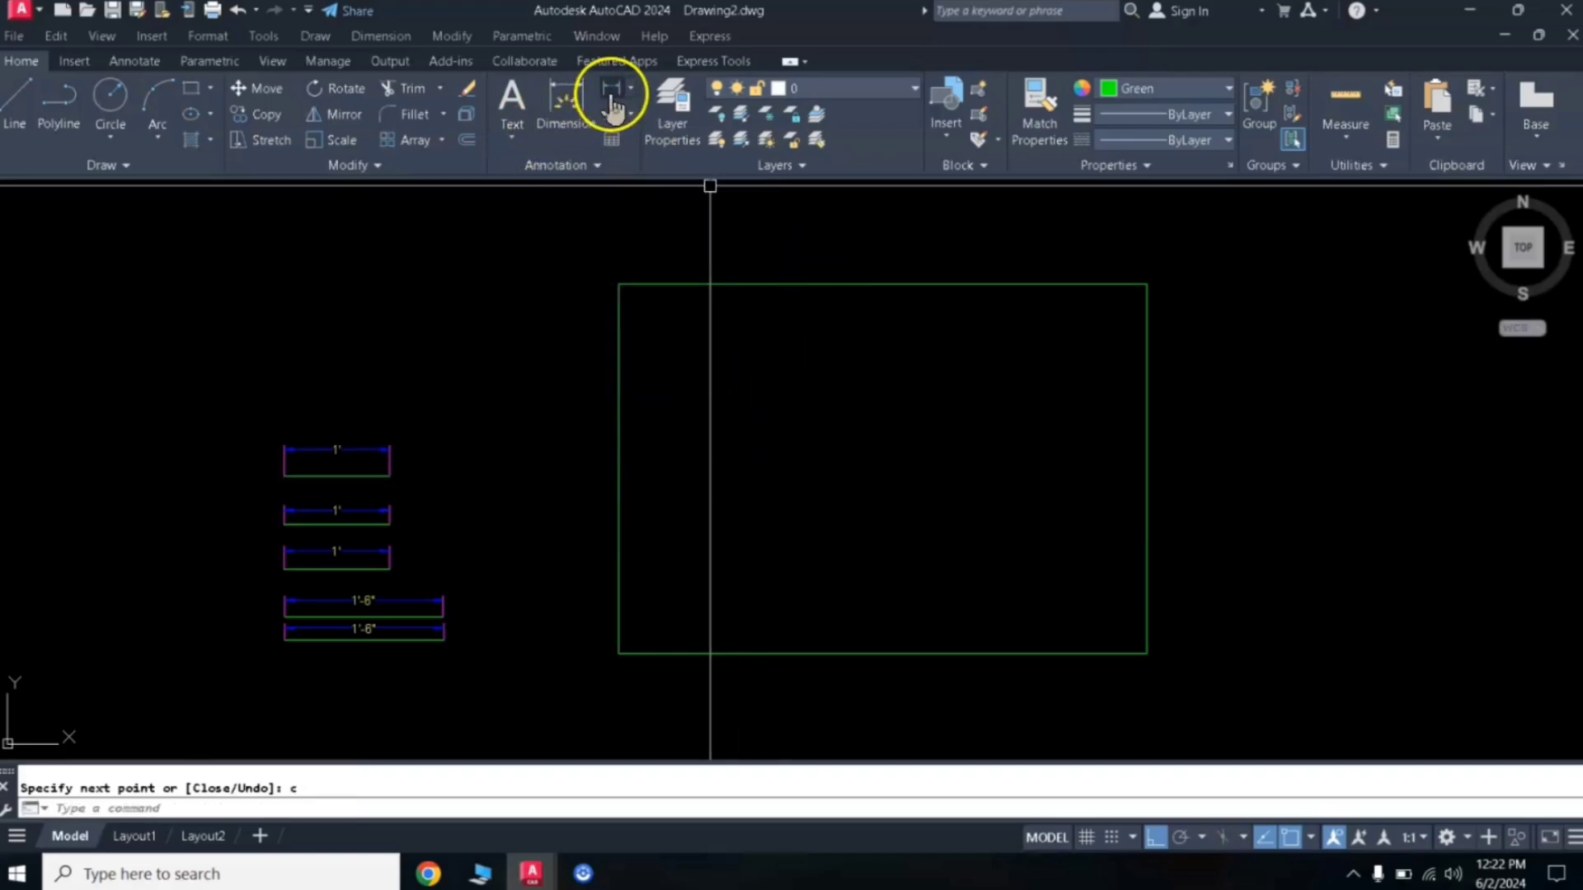
- Dimension the rectangle's top side at 5'
left_click(574, 128)
left_click(615, 281)
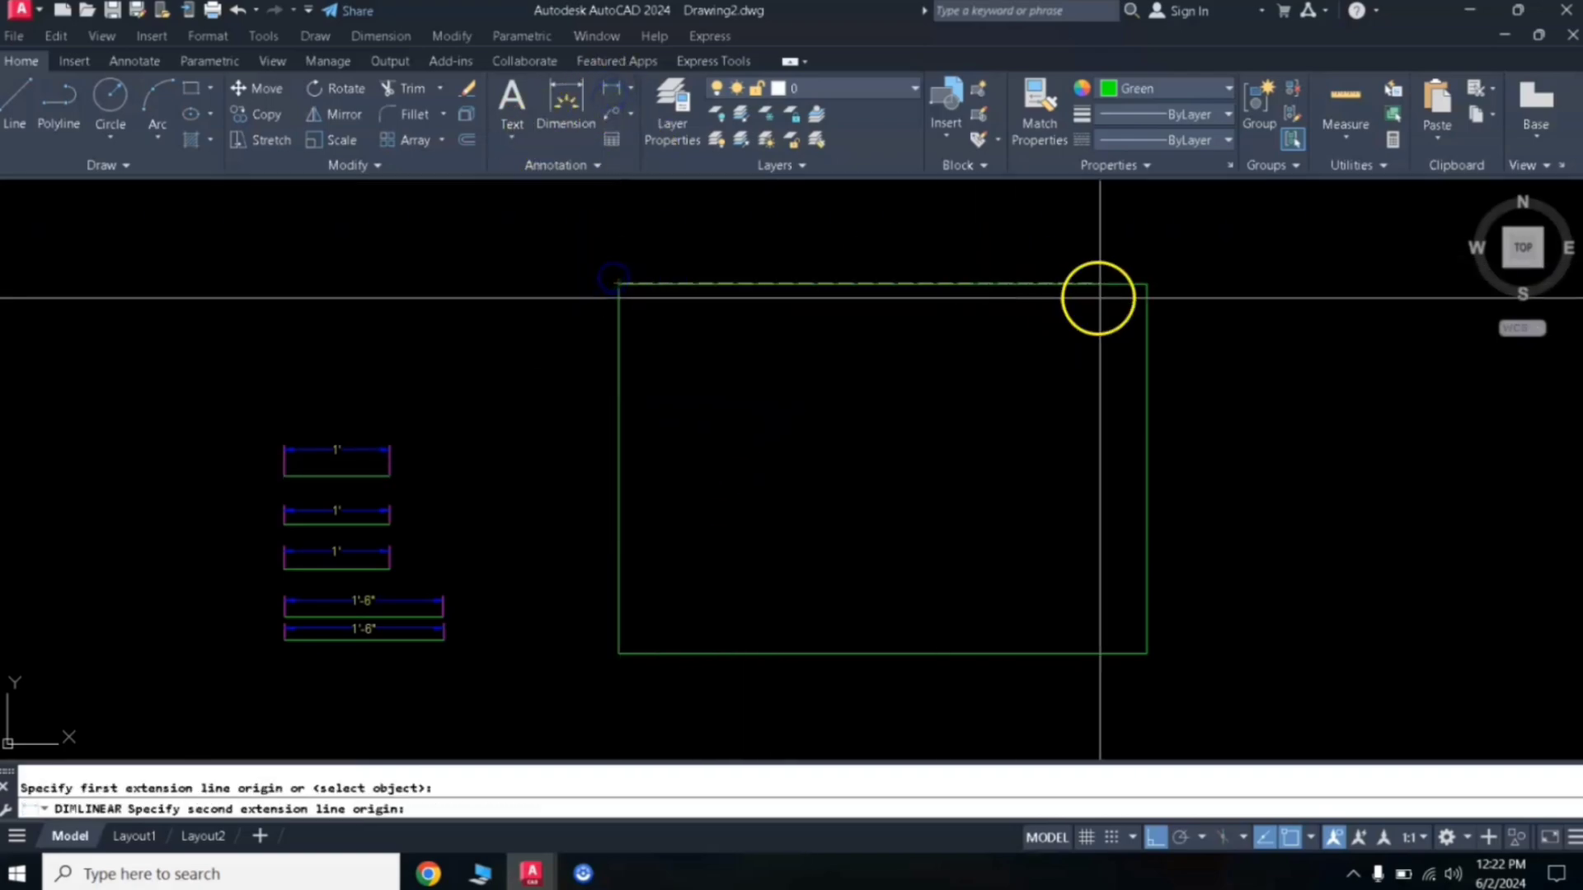
left_click(1146, 284)
left_click(1146, 202)
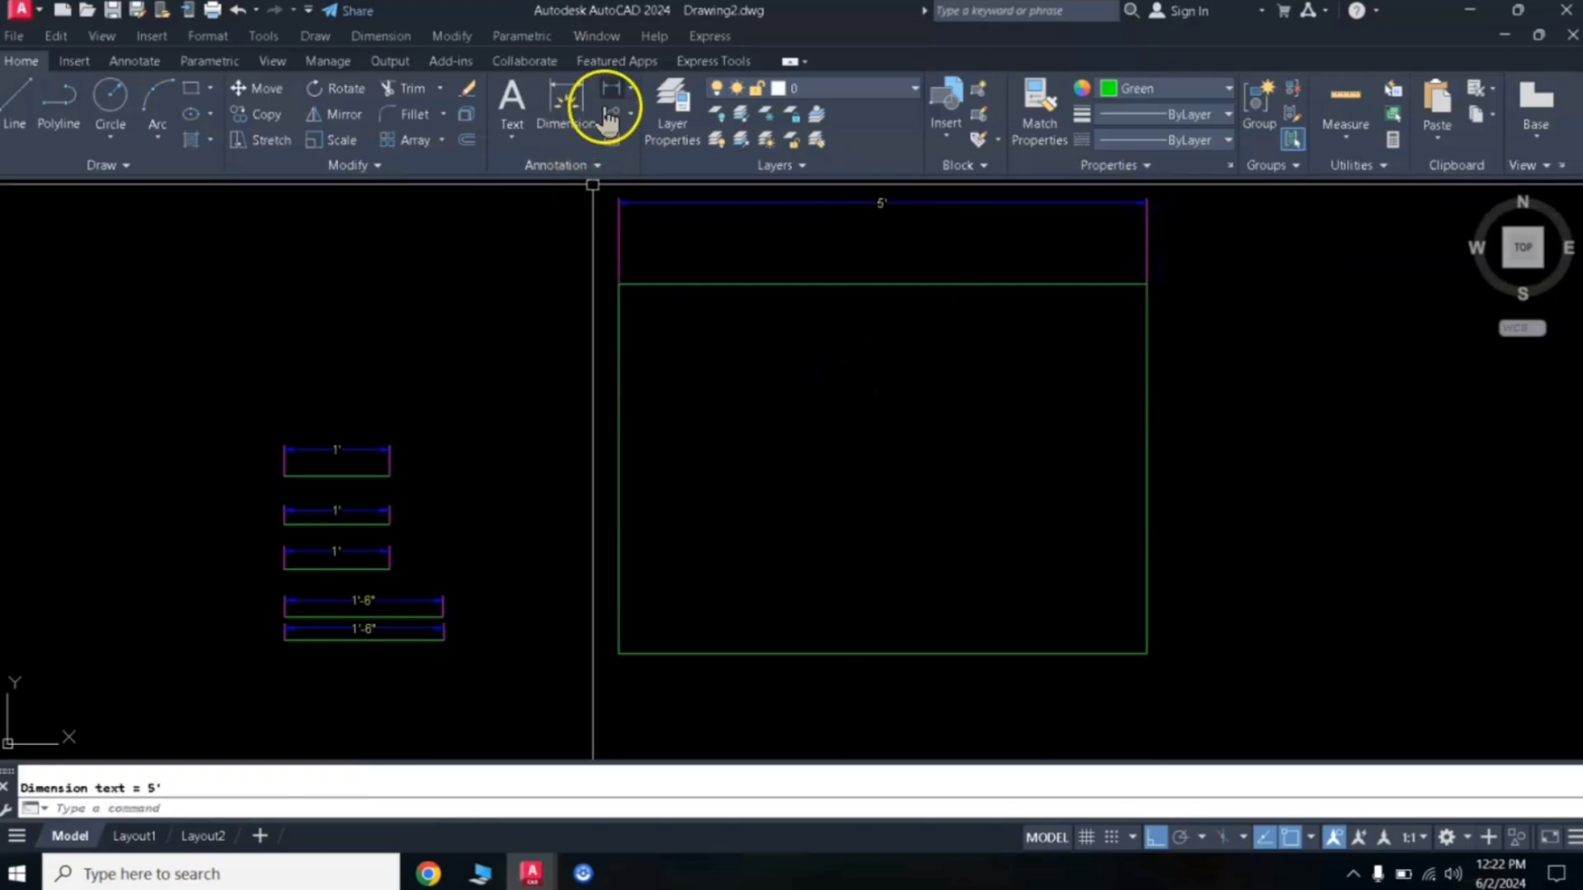
- Dimension the rectangle's right side at 3'-6" and recentre the view
left_click(577, 107)
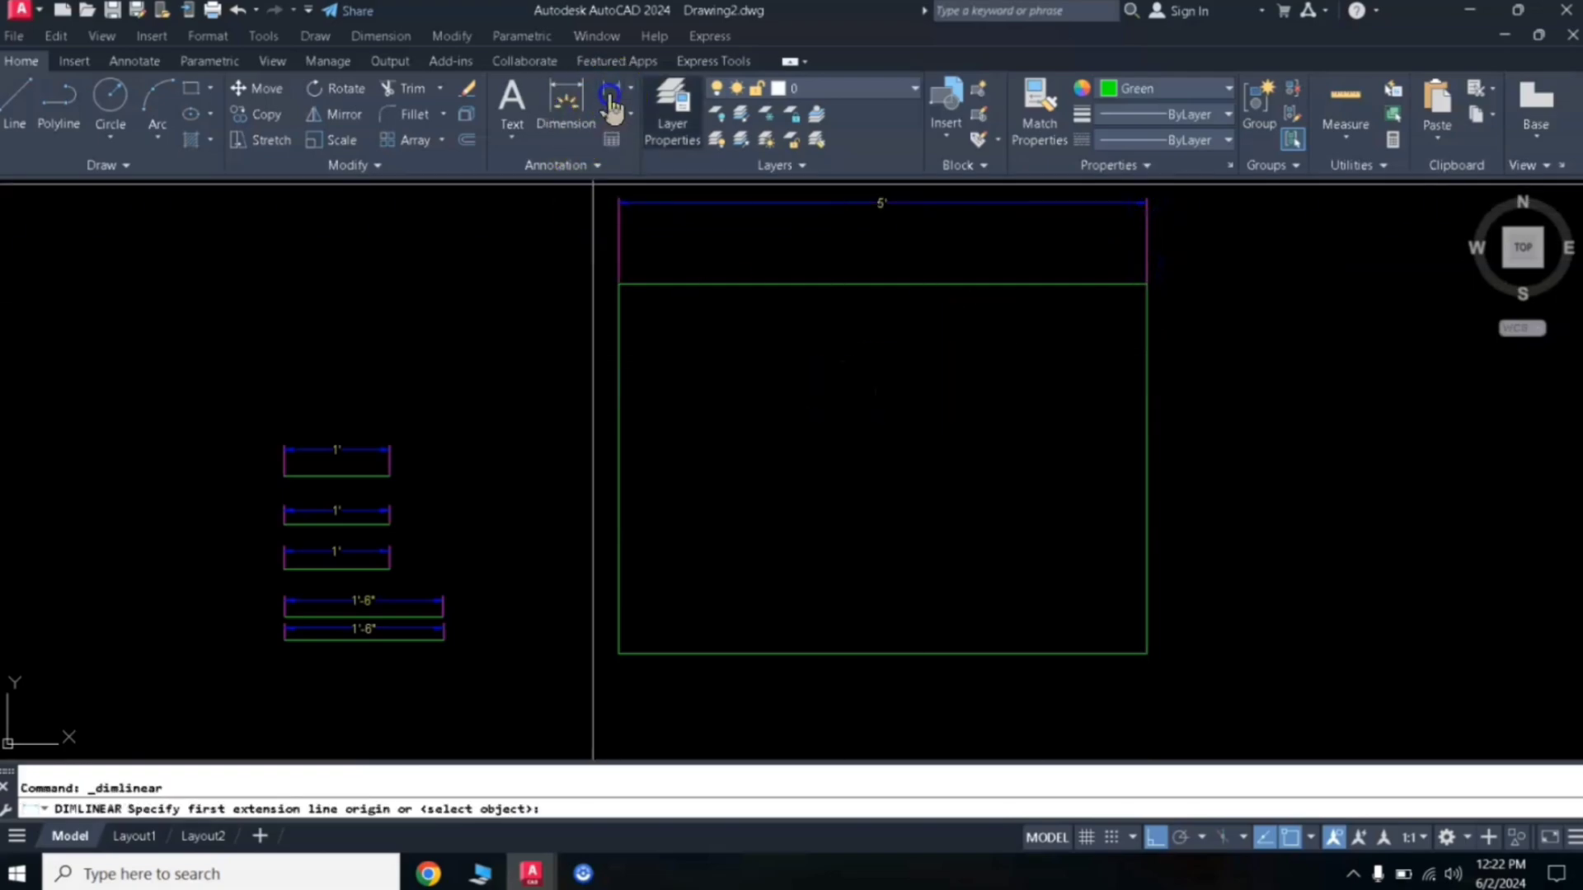
left_click(1147, 285)
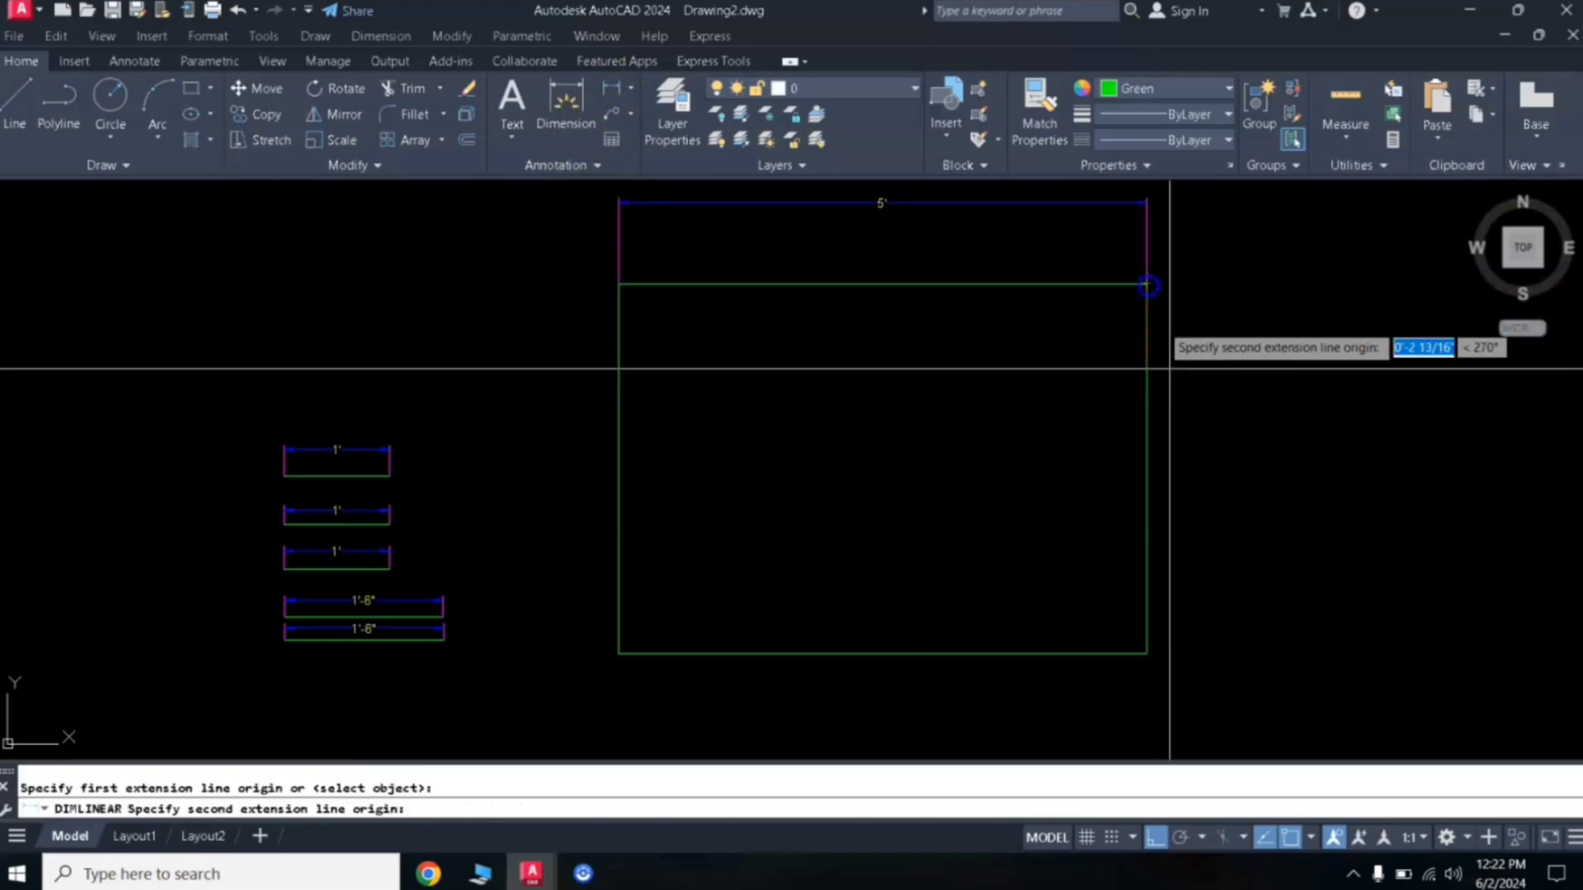
left_click(1147, 653)
left_click(1273, 611)
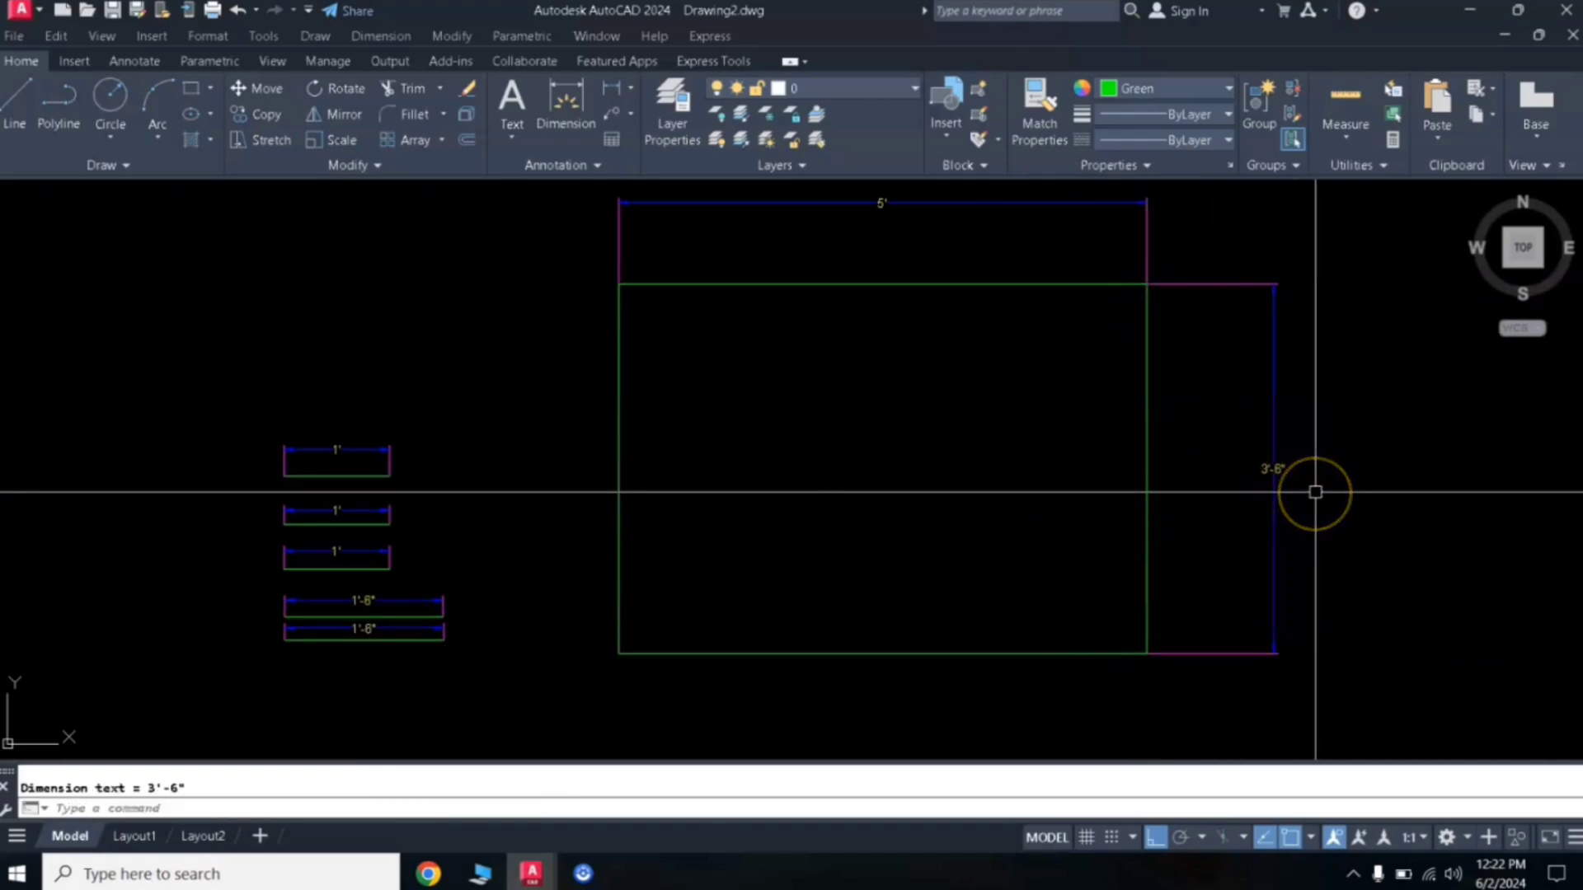
middle_click_drag(921, 424, 876, 441)
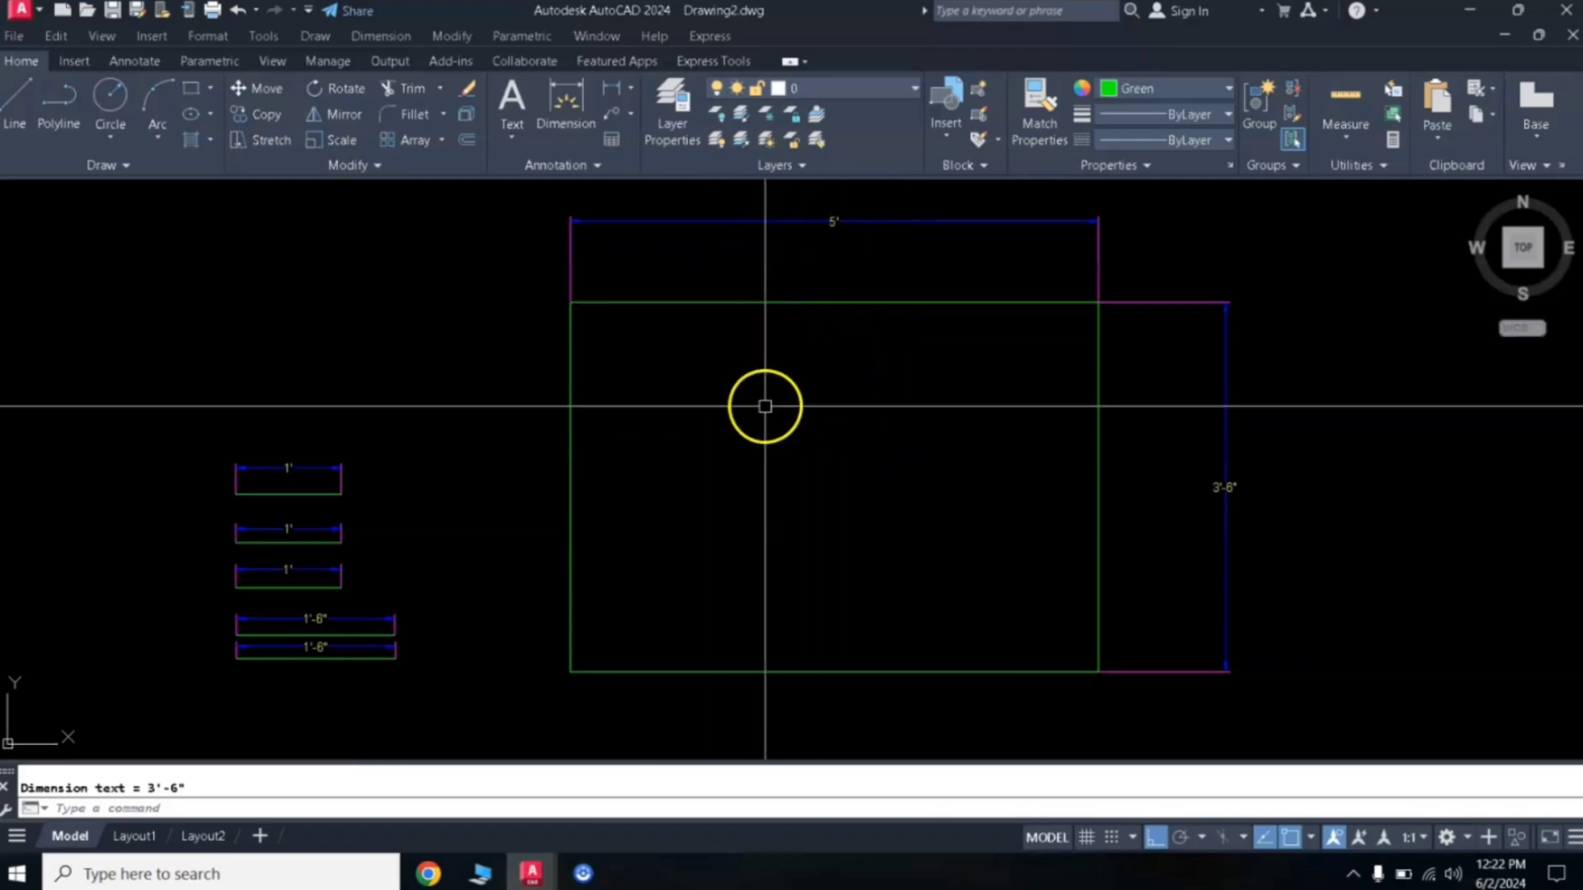
key("Return")
type("2.5")
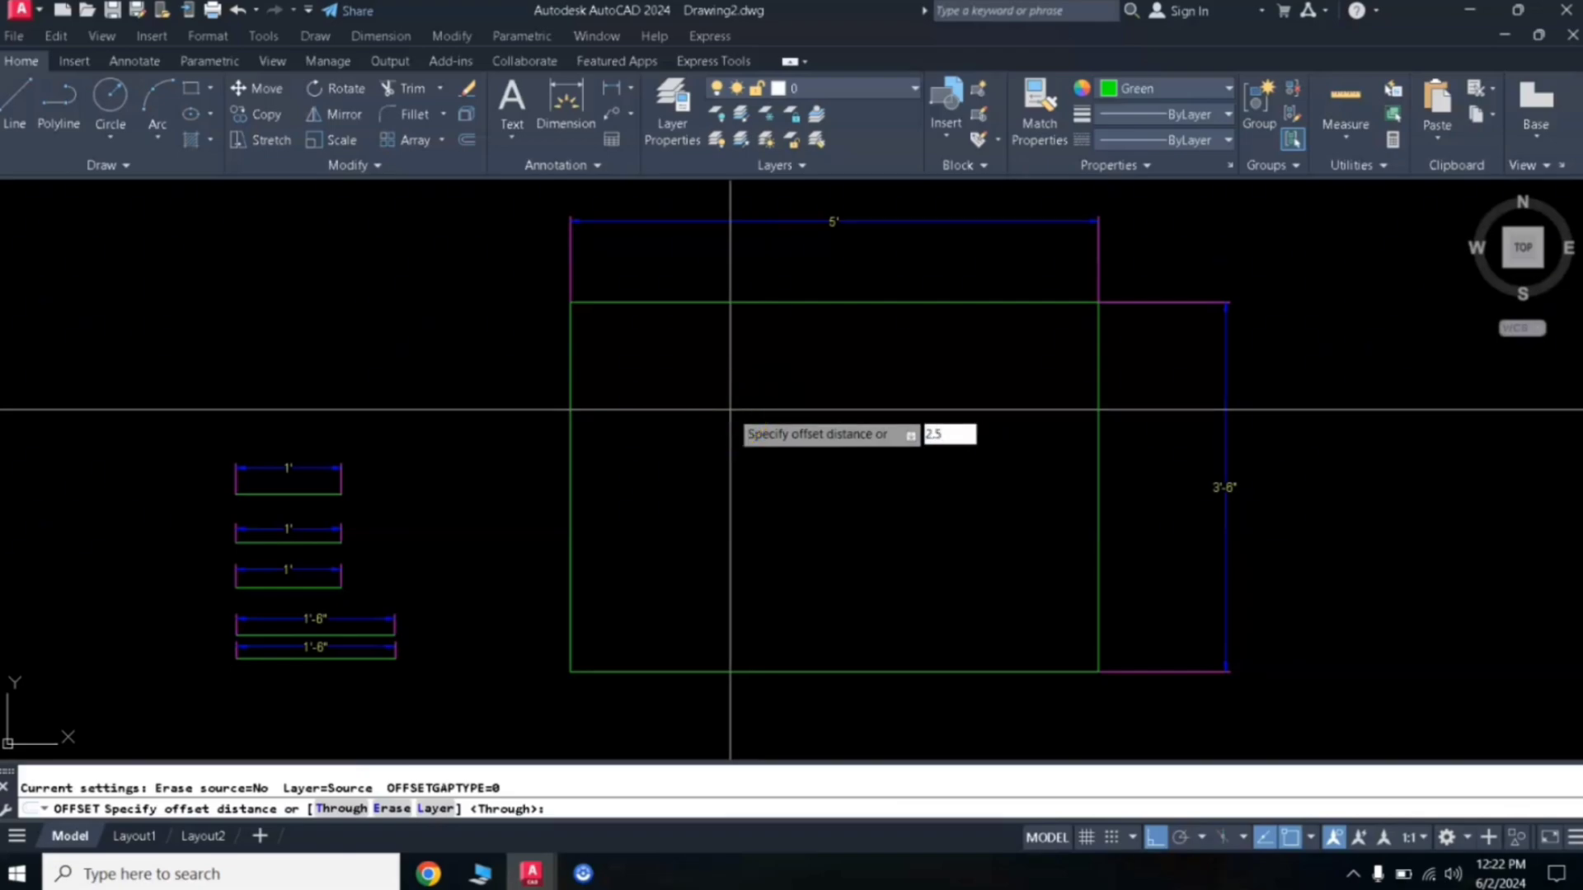
- Offset the rectangle's left side 2.5' inward and dimension the 2'-6" gap
key("Return")
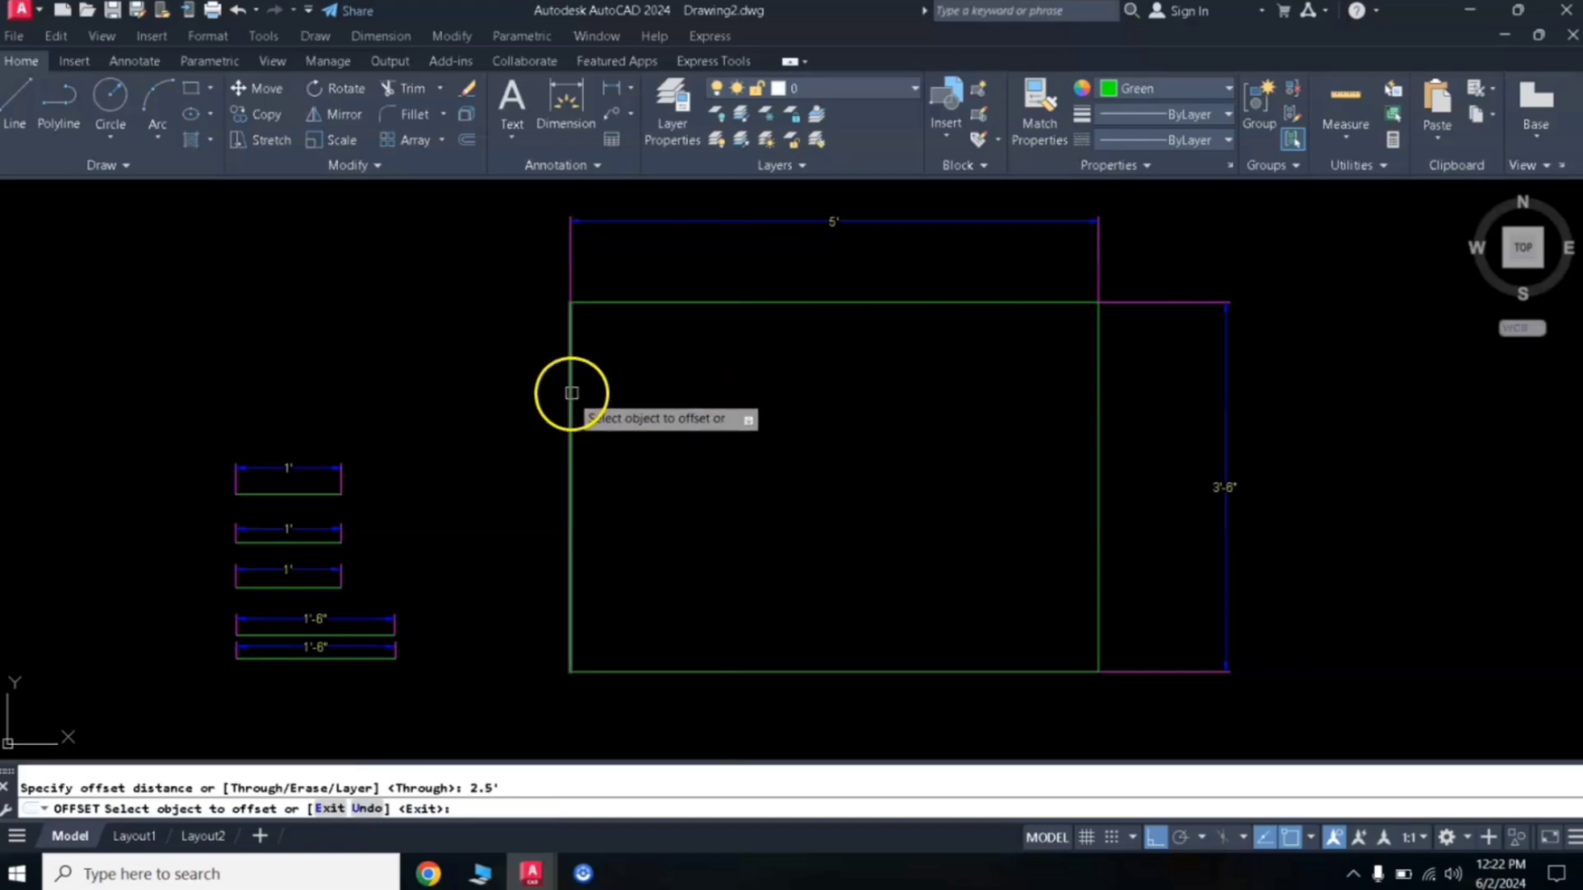
left_click(573, 381)
left_click(672, 413)
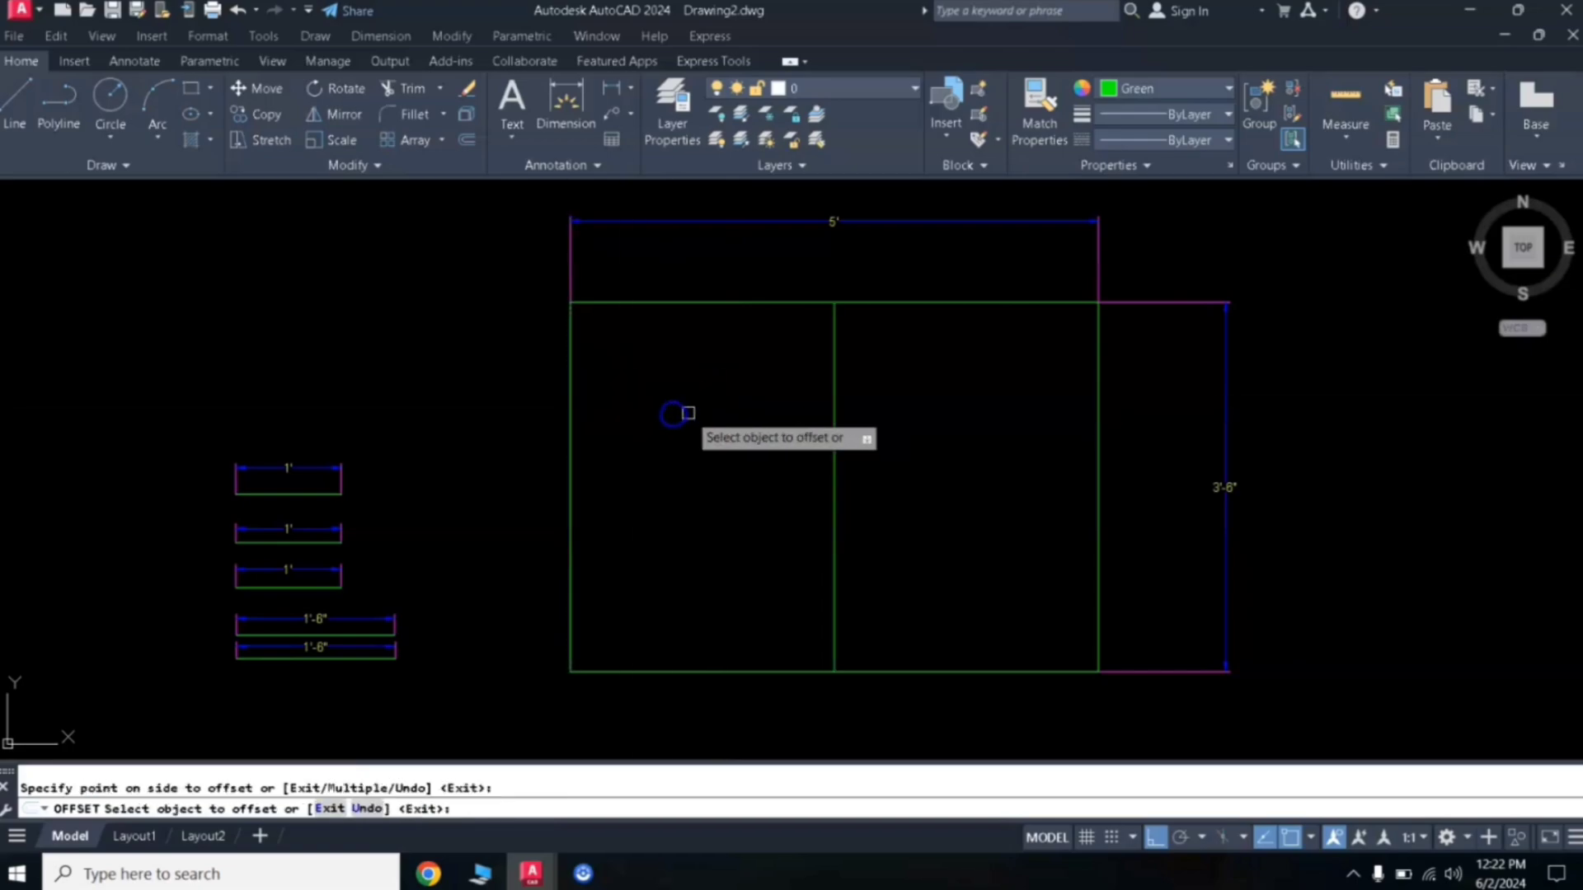
key("Return")
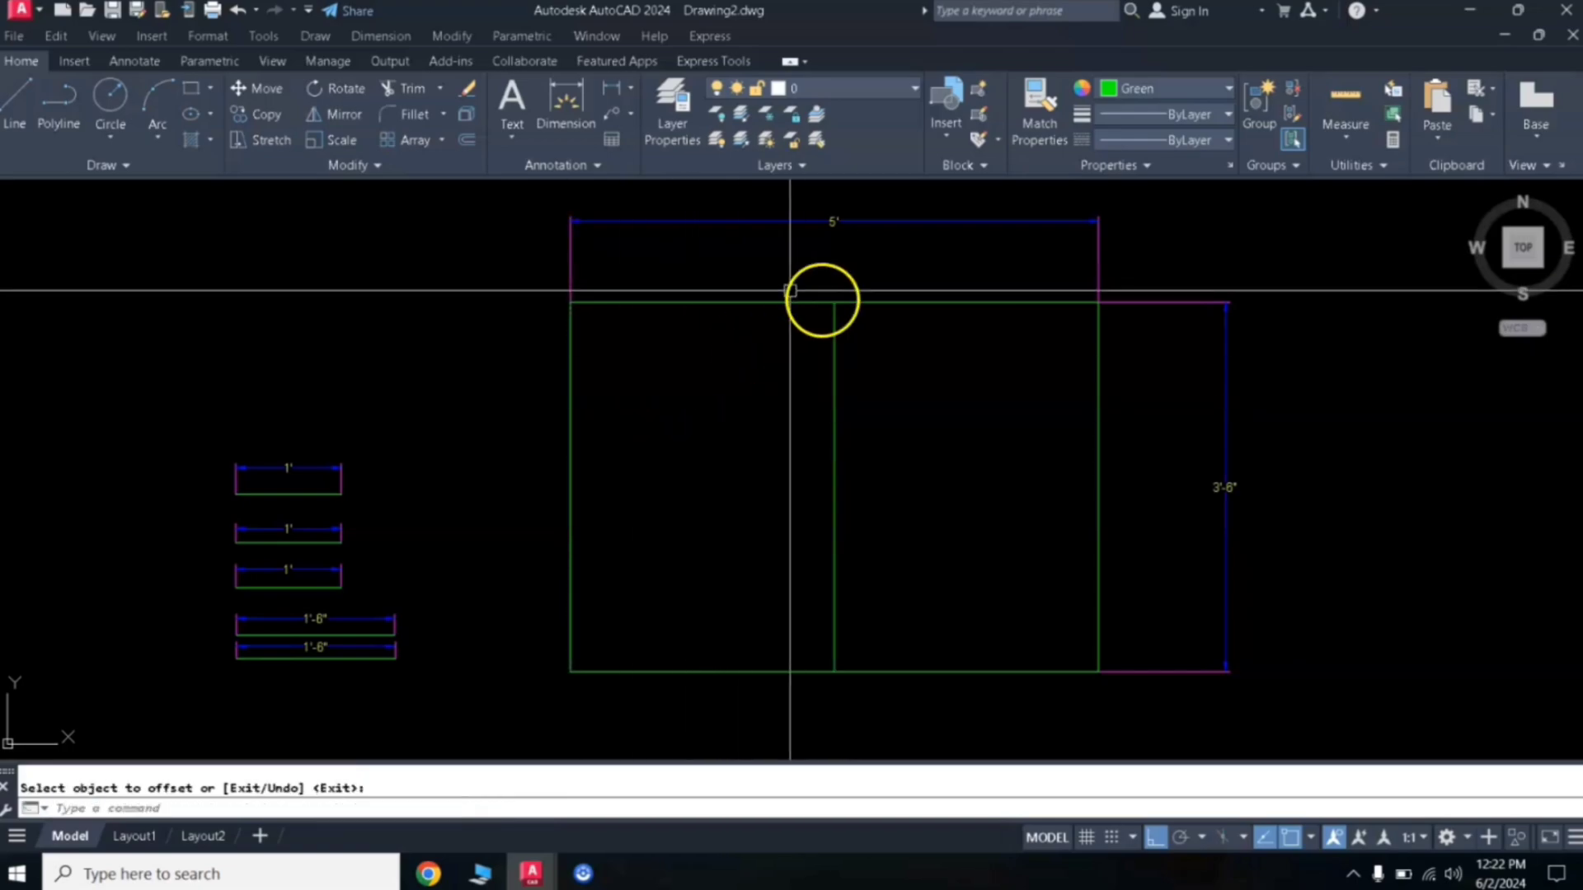
left_click(613, 97)
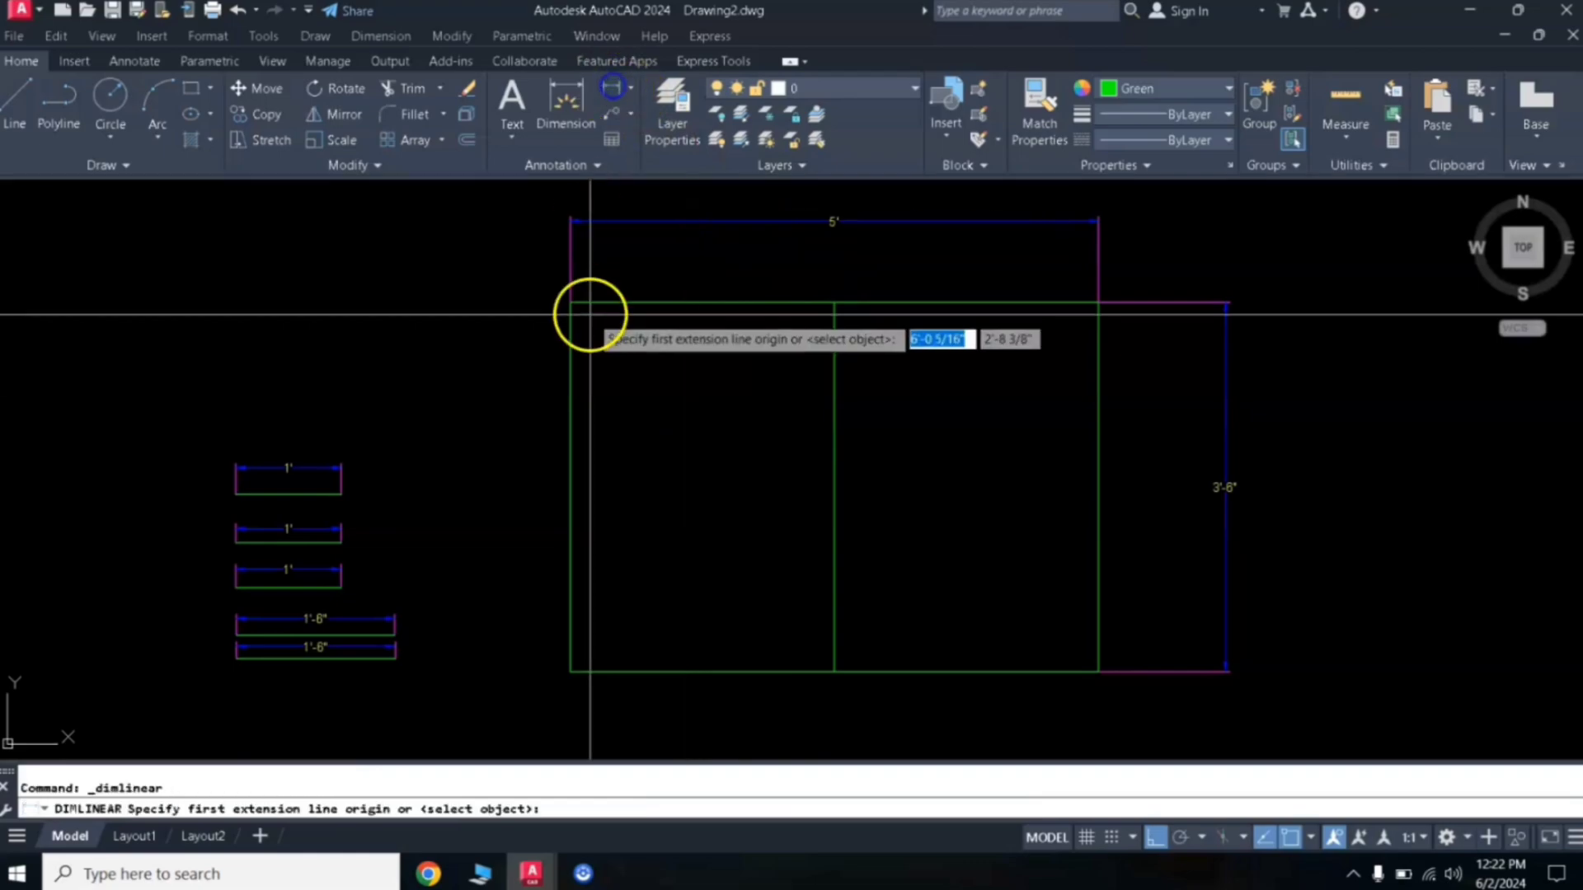
left_click(573, 302)
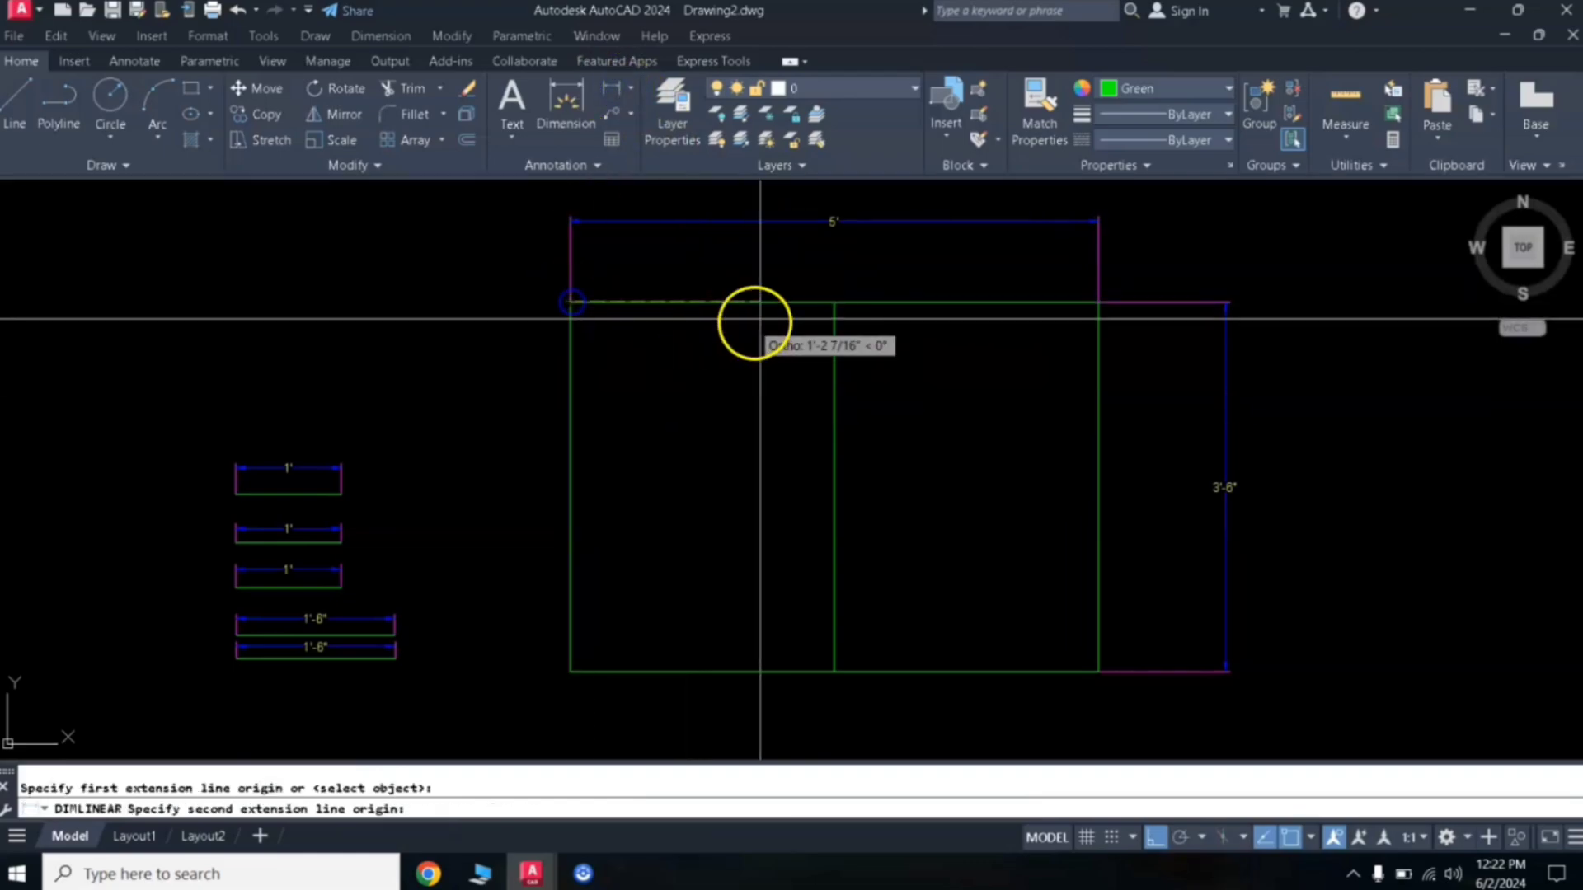
left_click(834, 303)
left_click(833, 272)
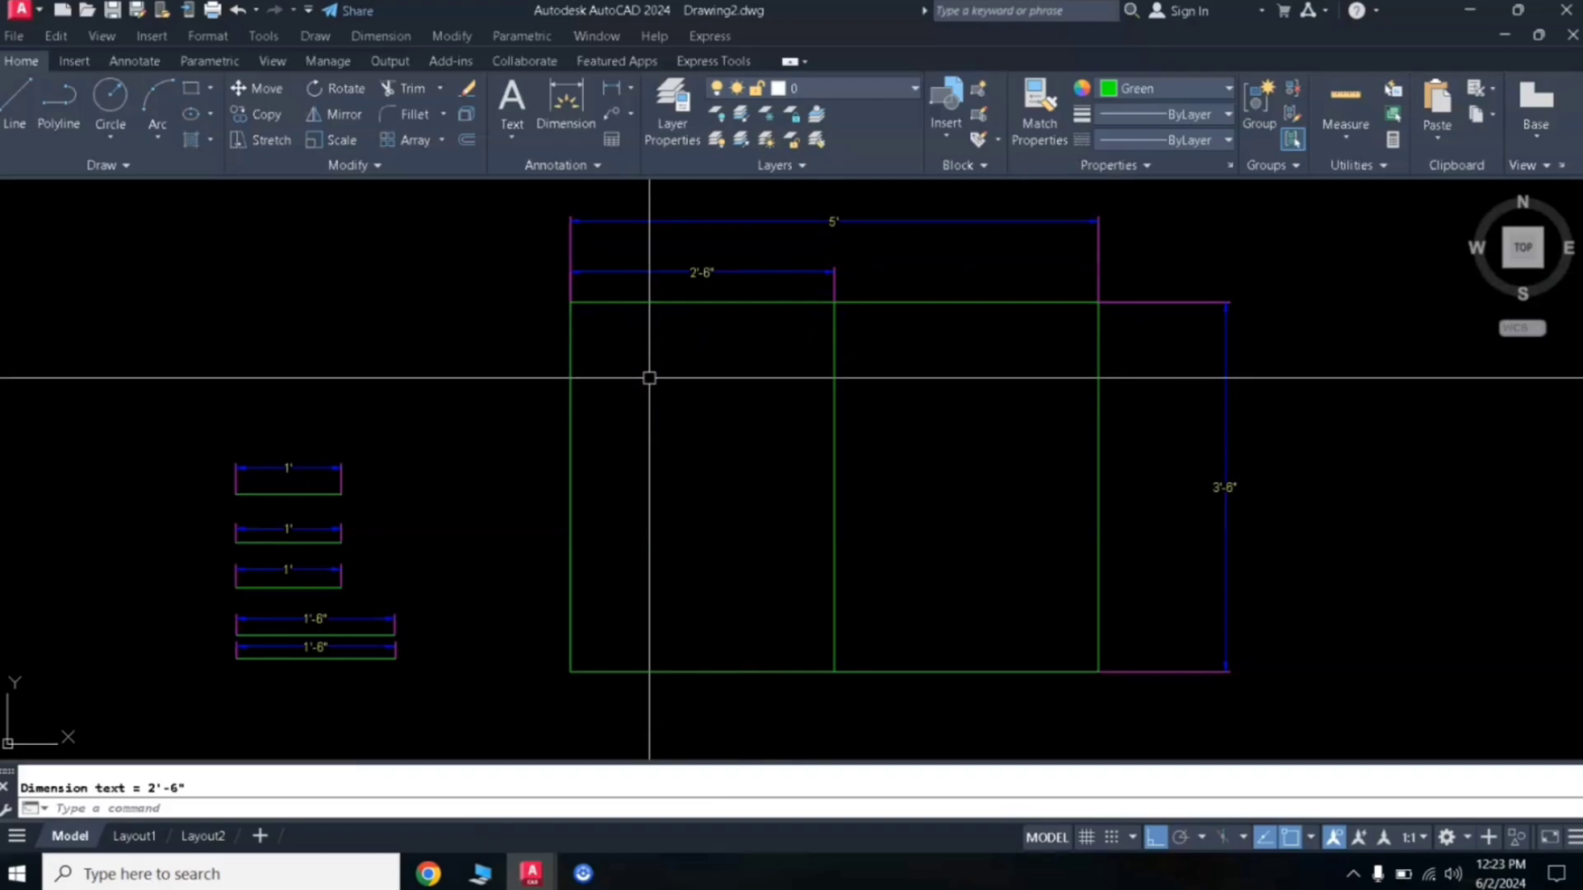
- Erase the trial 2'-6" dimension and the middle vertical line
left_click(805, 272)
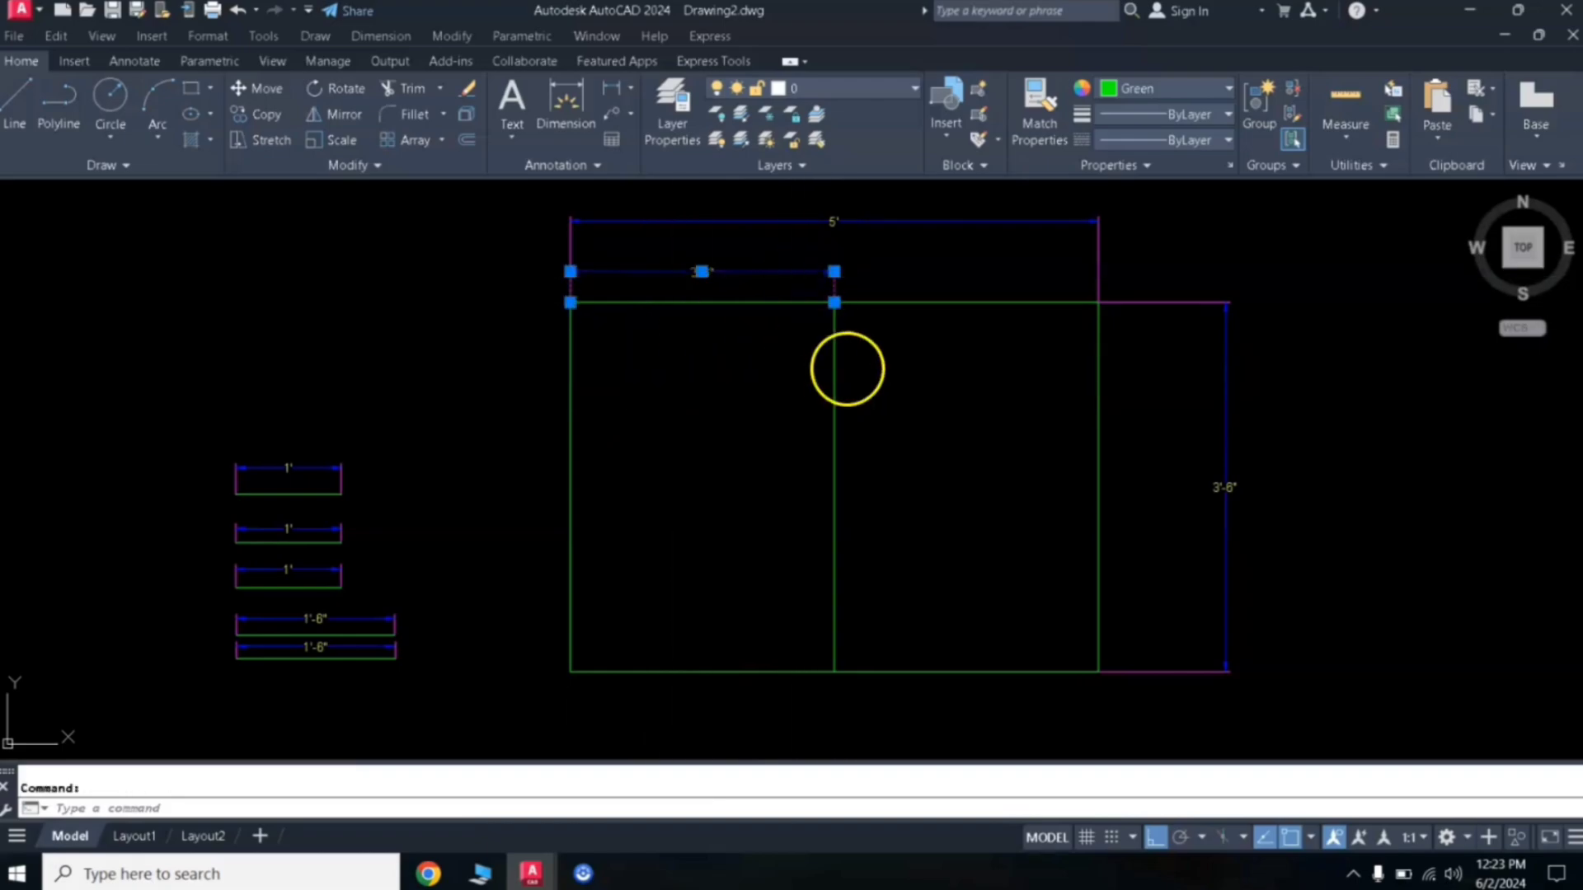
left_click(834, 367)
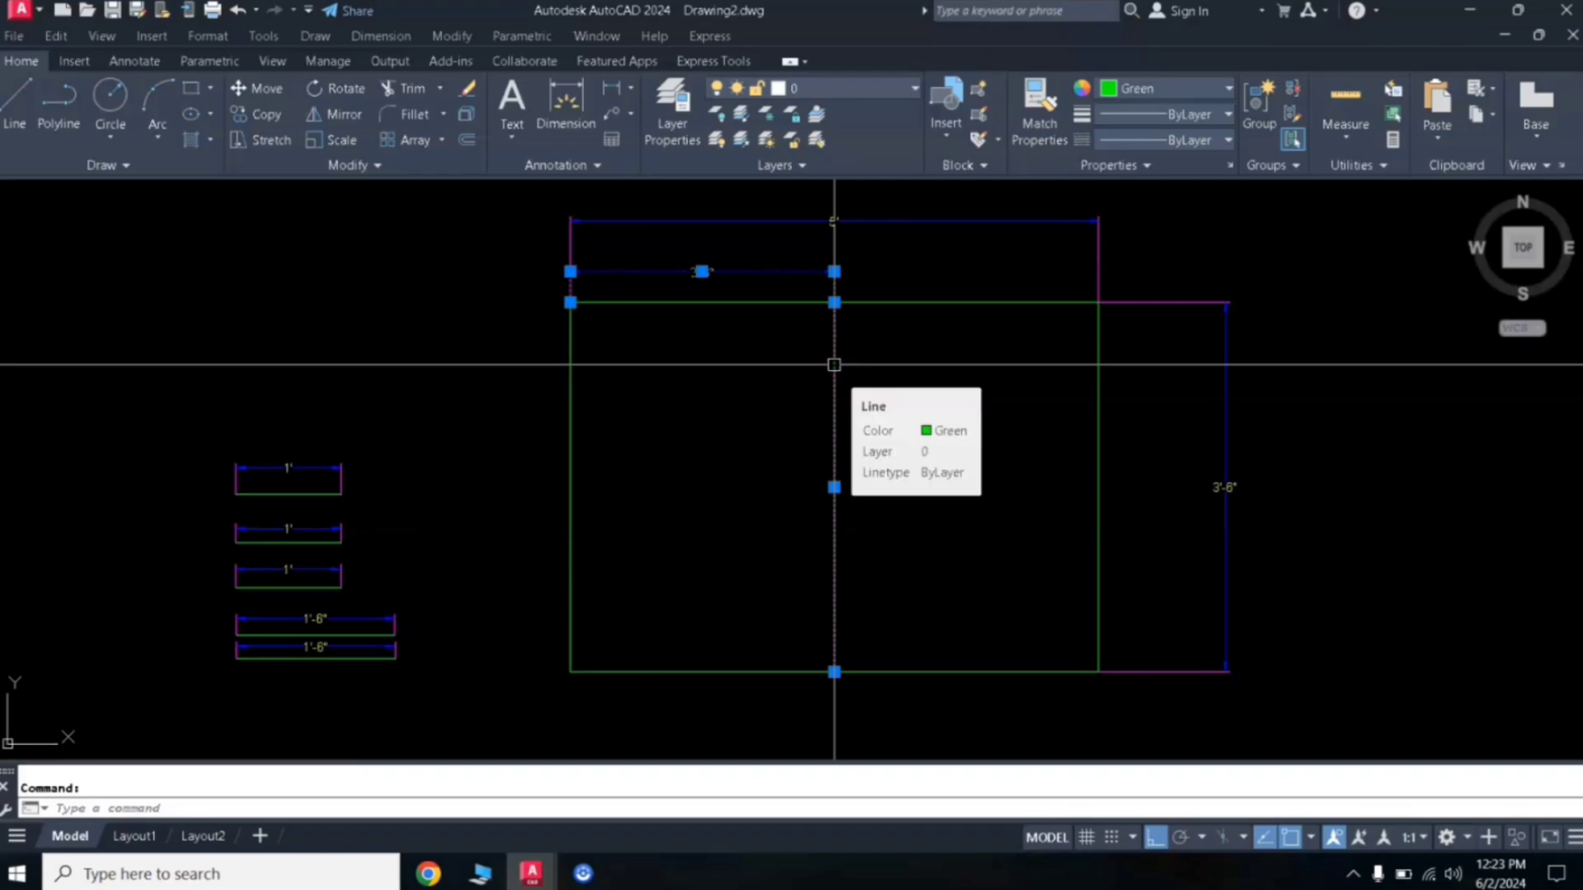
key("Delete")
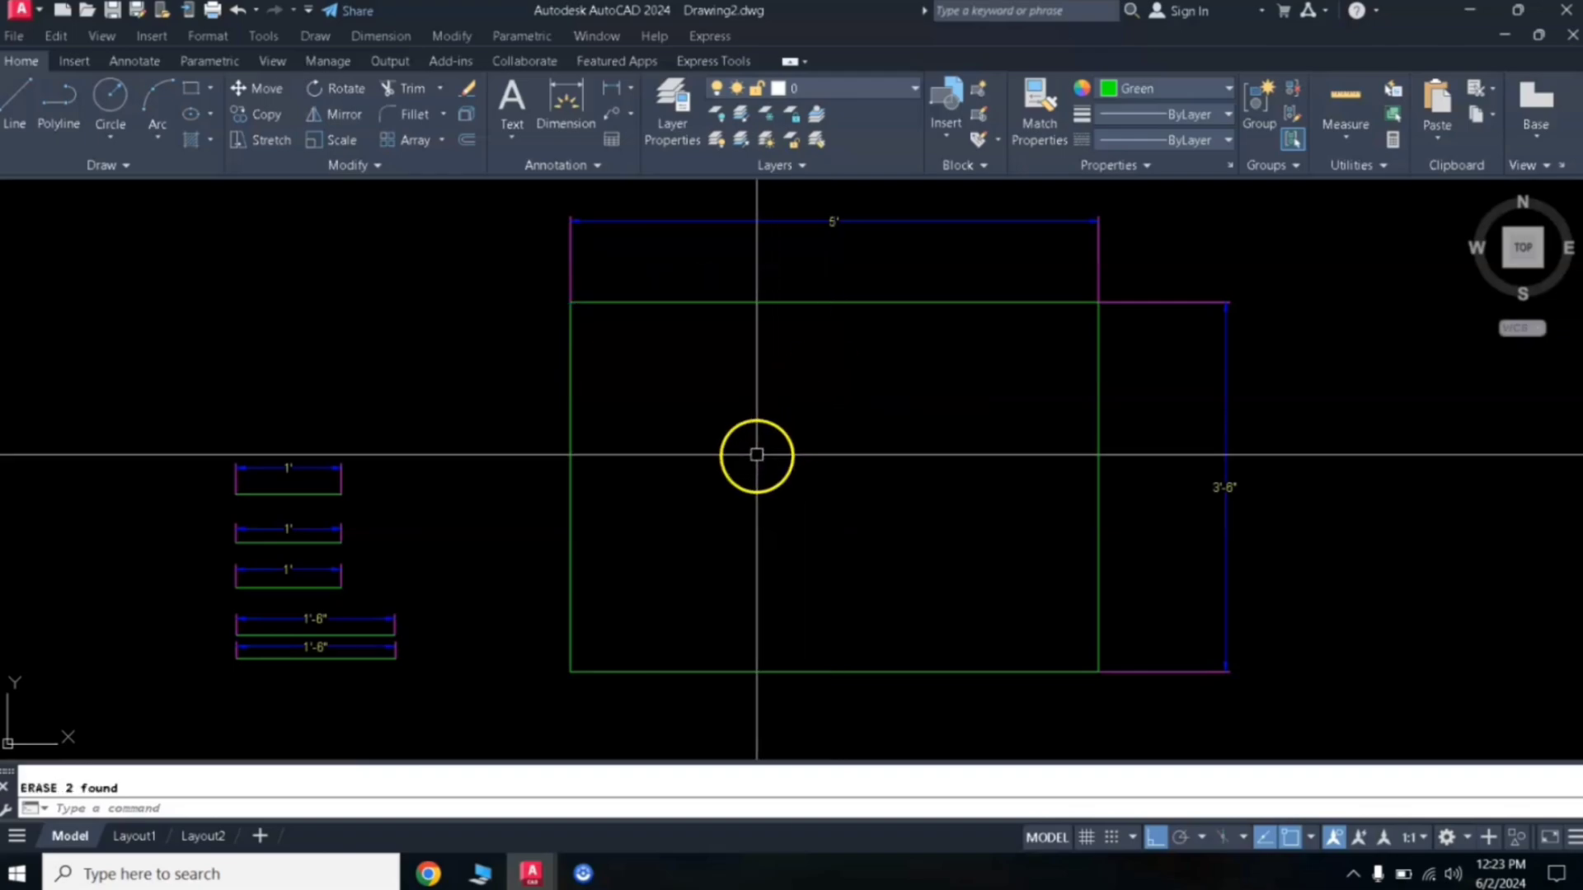
key("Return")
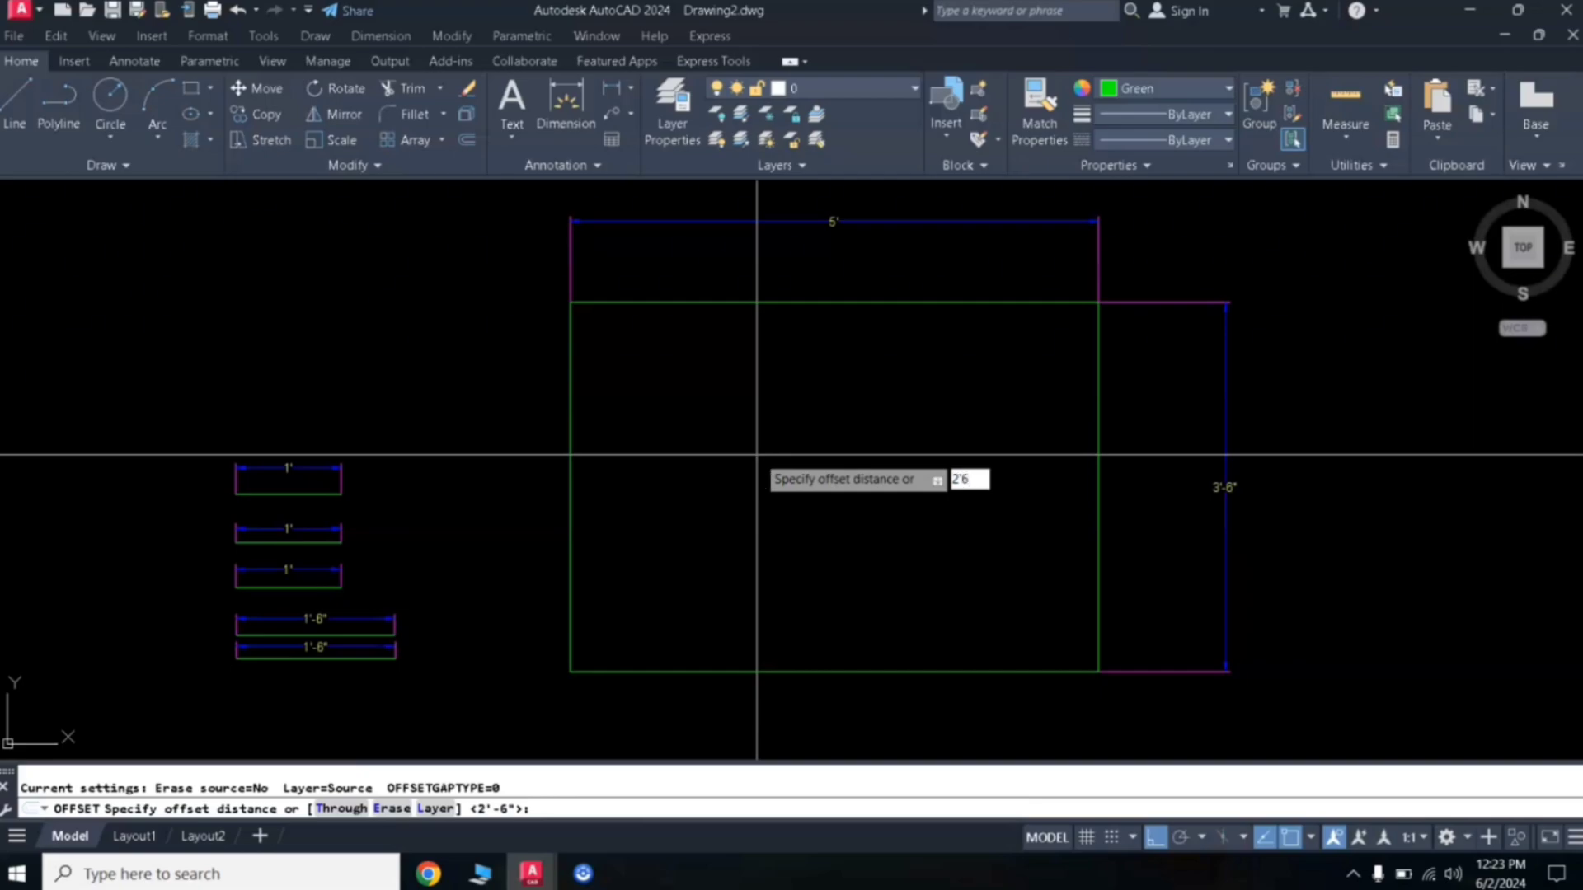
- Offset the left edge 2'6 to the right and dimension the 2'-6" gap
key("Return")
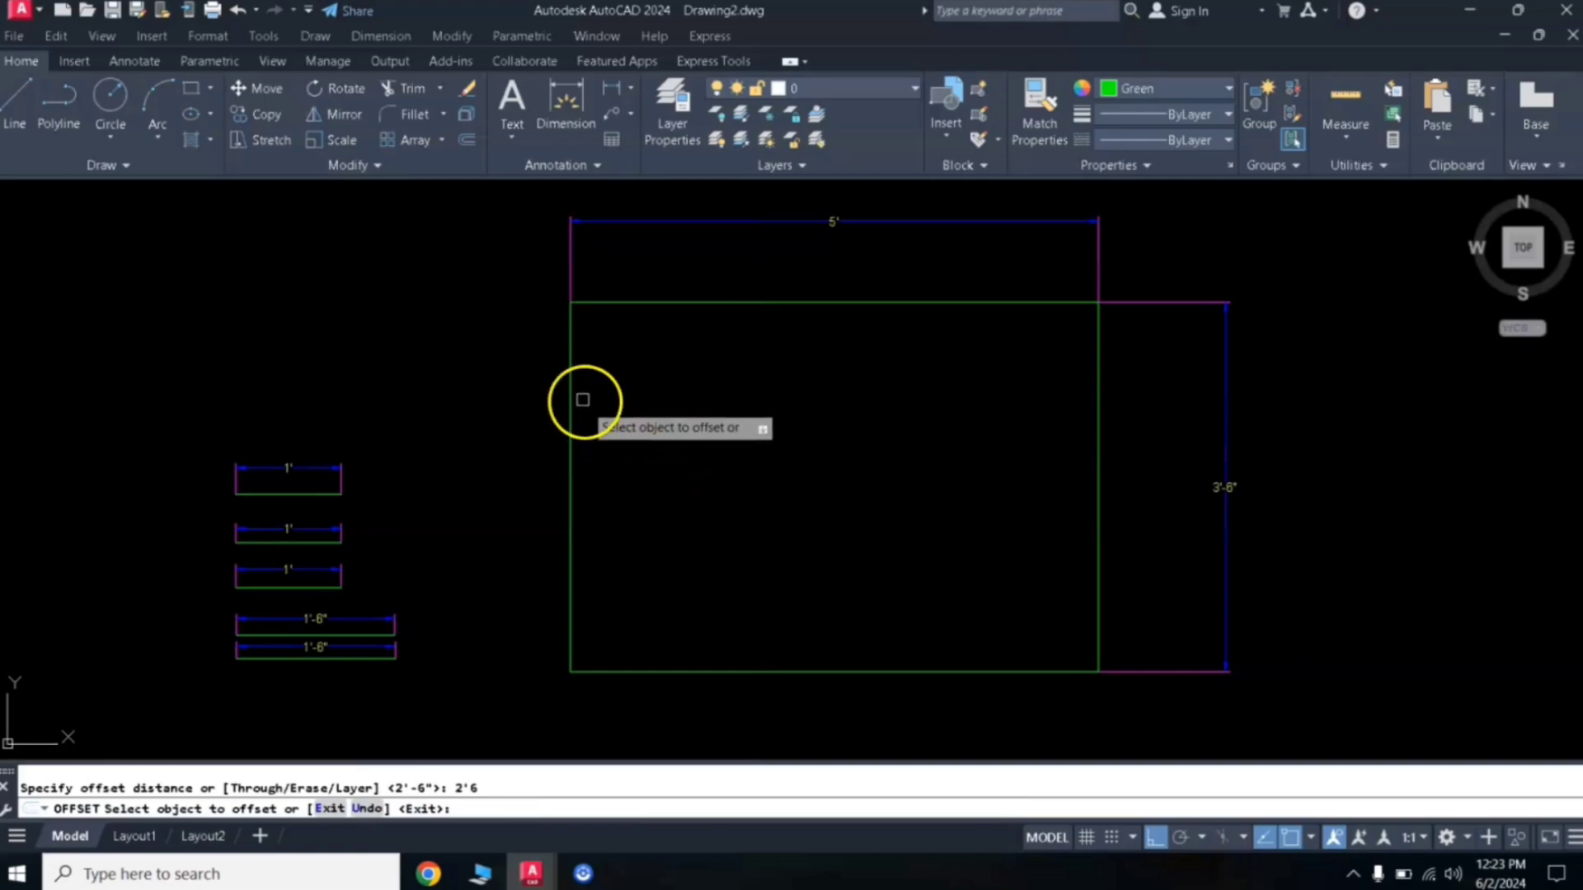
left_click(571, 382)
left_click(716, 437)
key("Return")
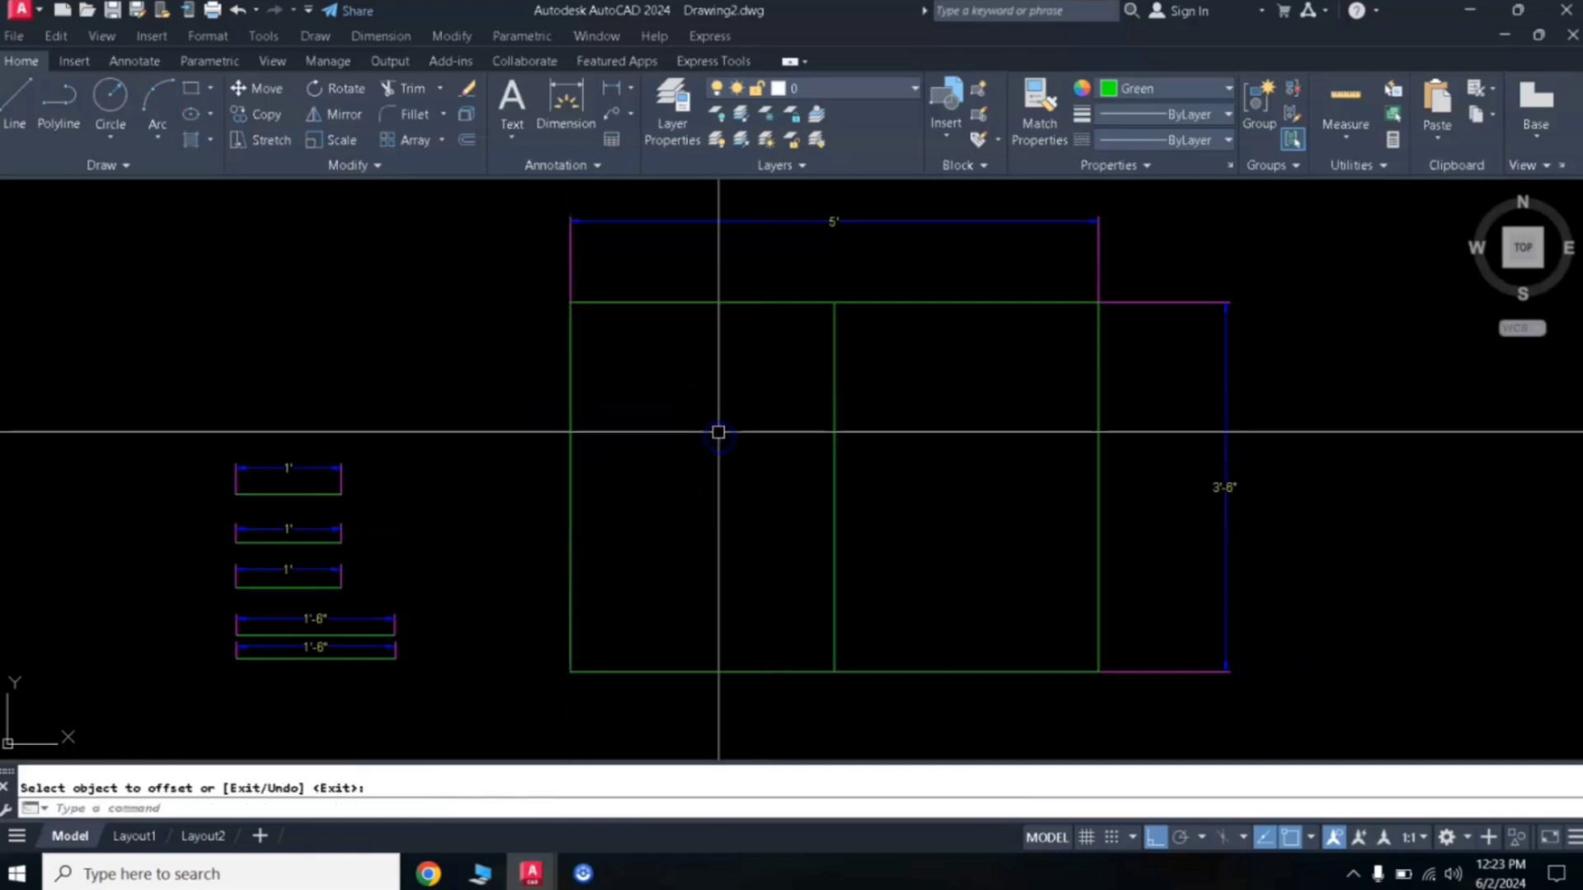
left_click(616, 124)
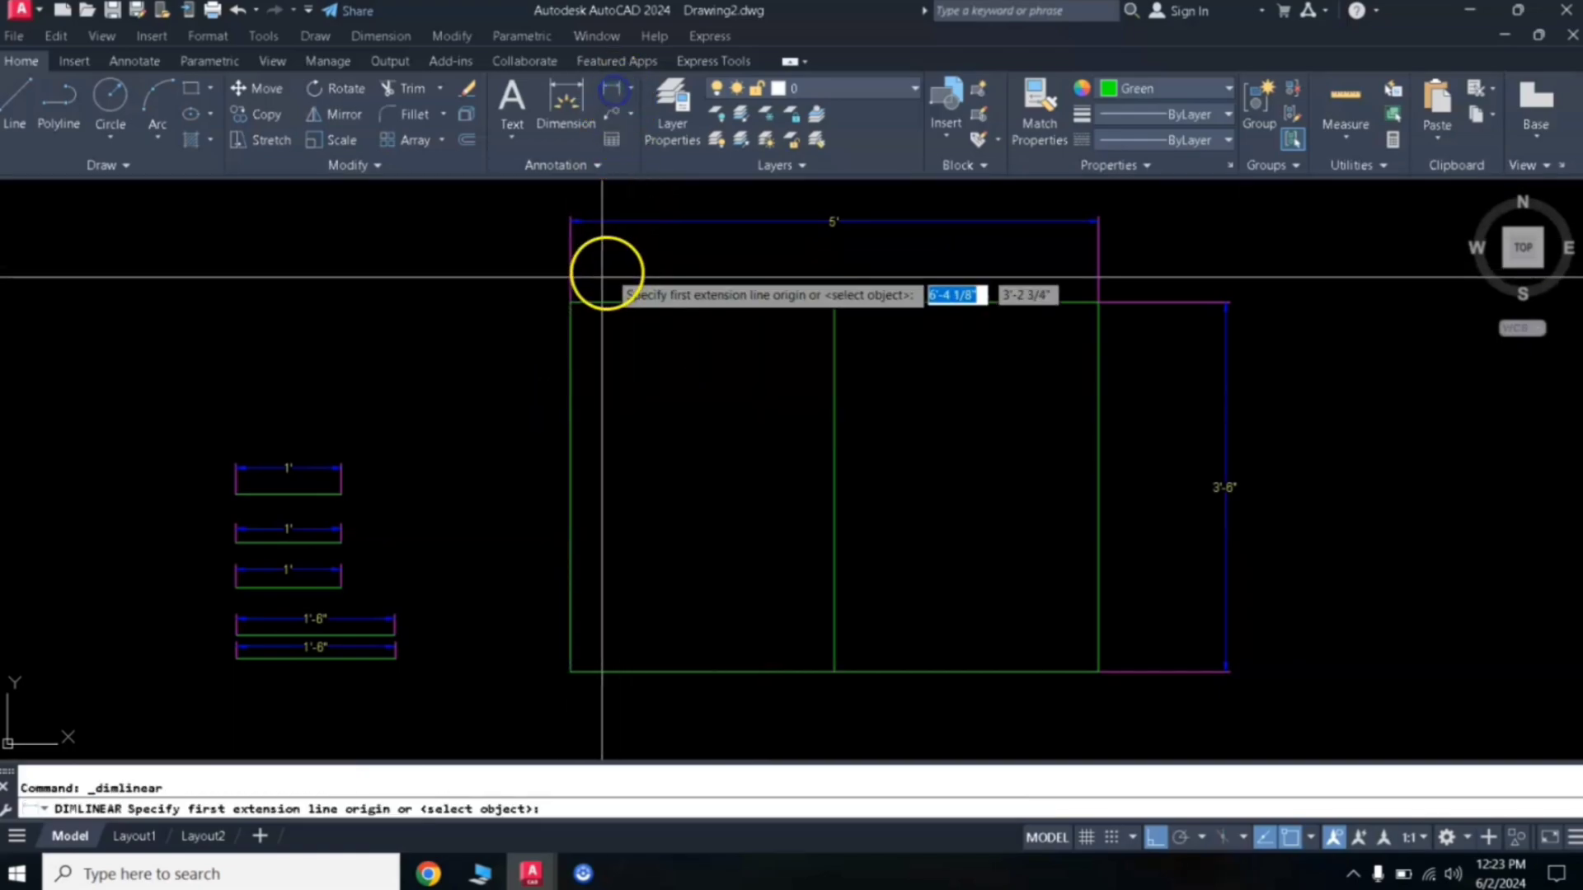
left_click(570, 302)
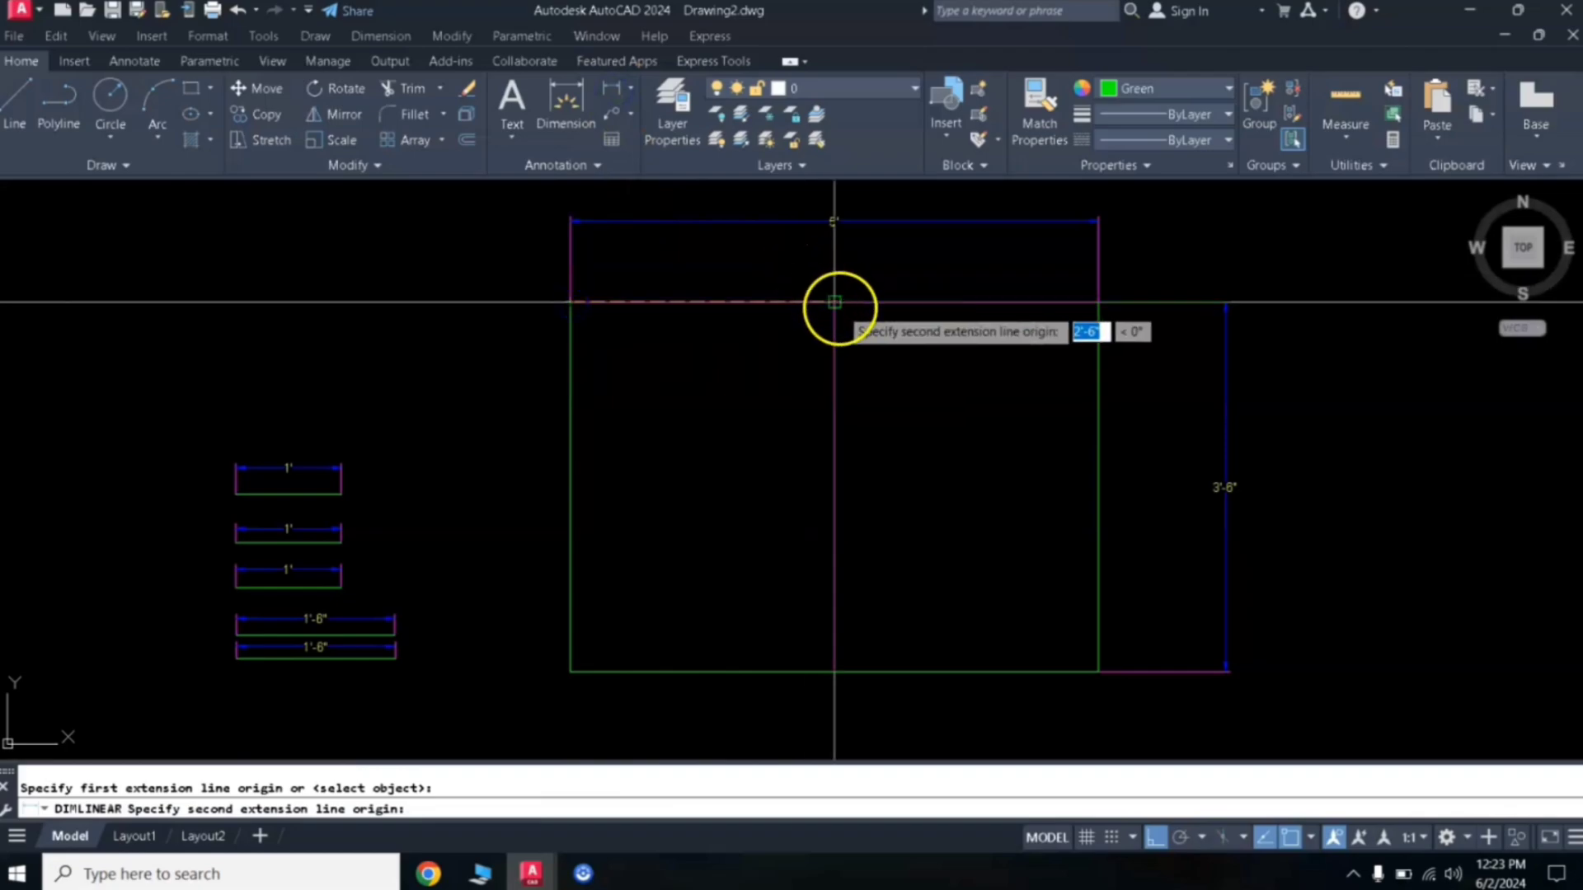
left_click(834, 302)
left_click(848, 277)
middle_click_drag(888, 247, 865, 302)
scroll(812, 290, "up", 2)
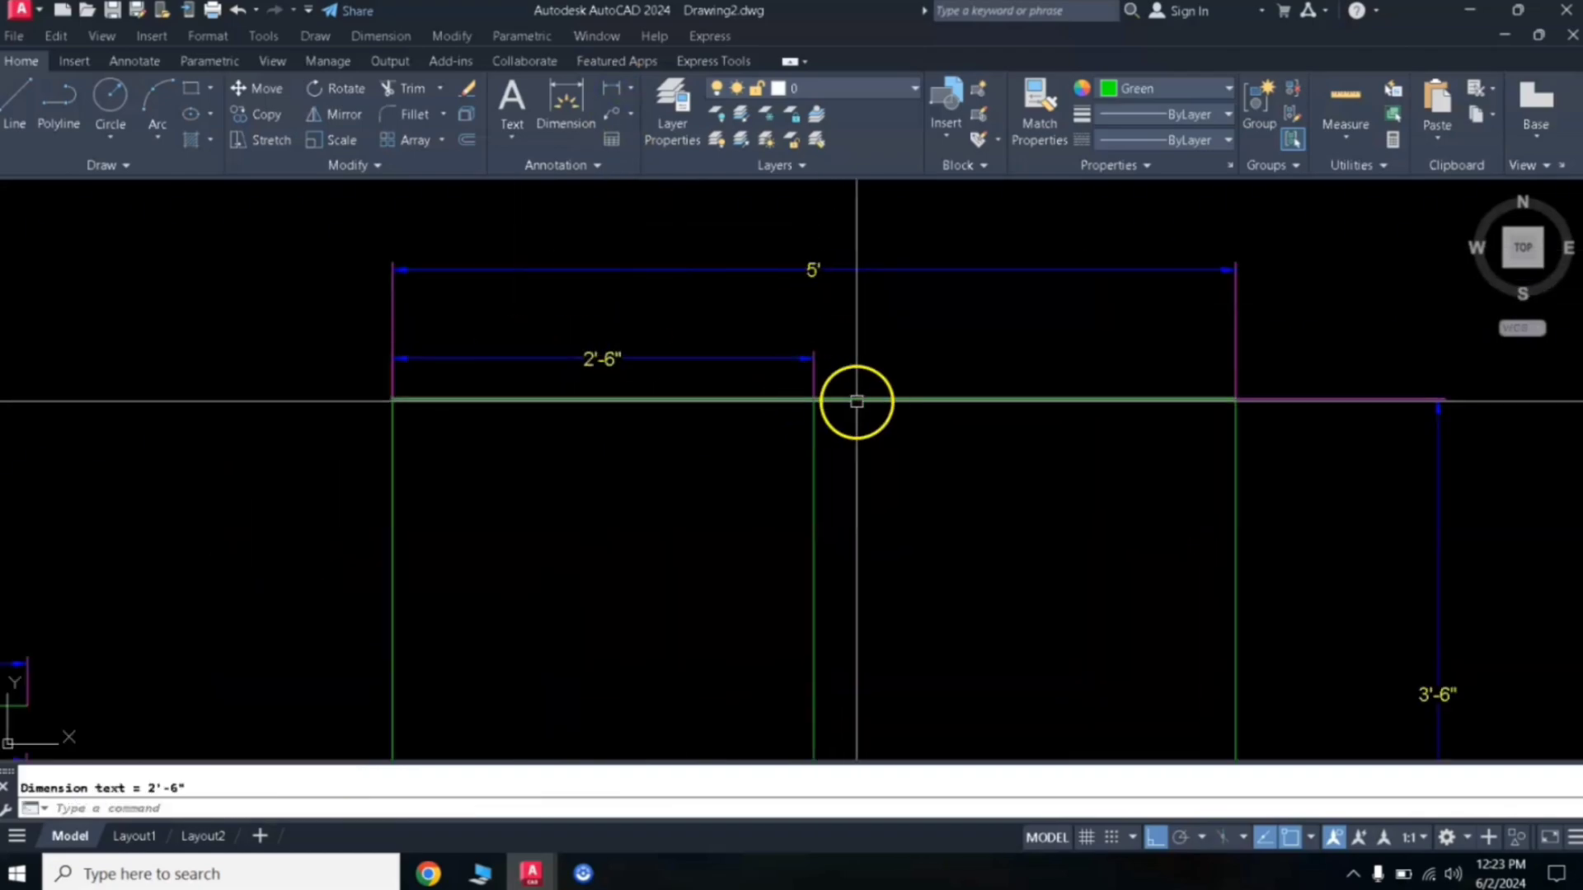
scroll(860, 399, "down", 2)
middle_click_drag(902, 399, 904, 312)
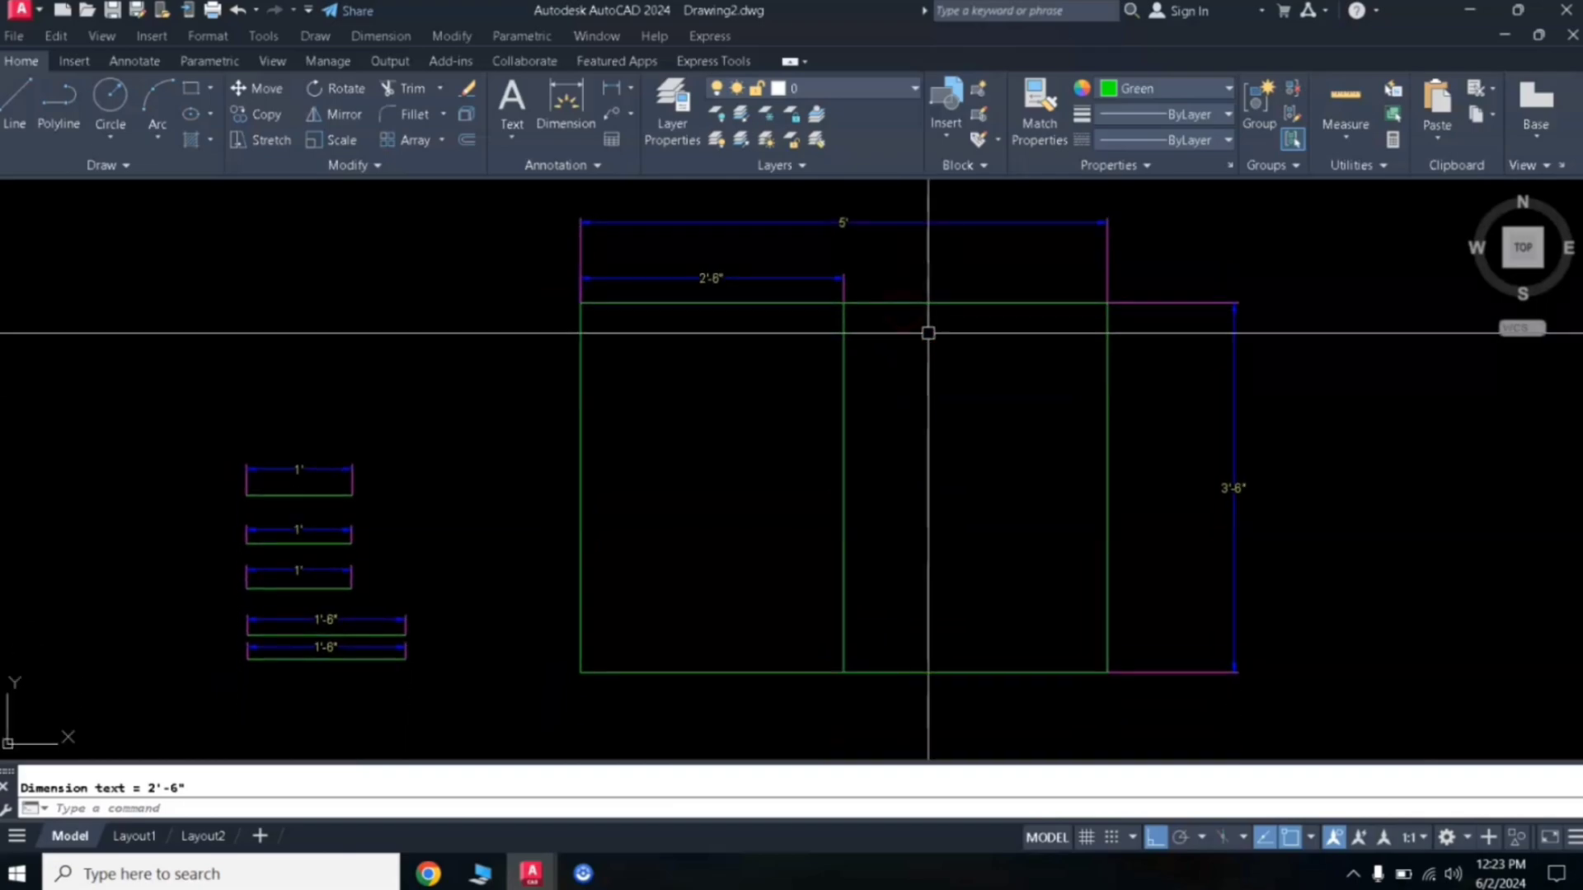
left_click(921, 386)
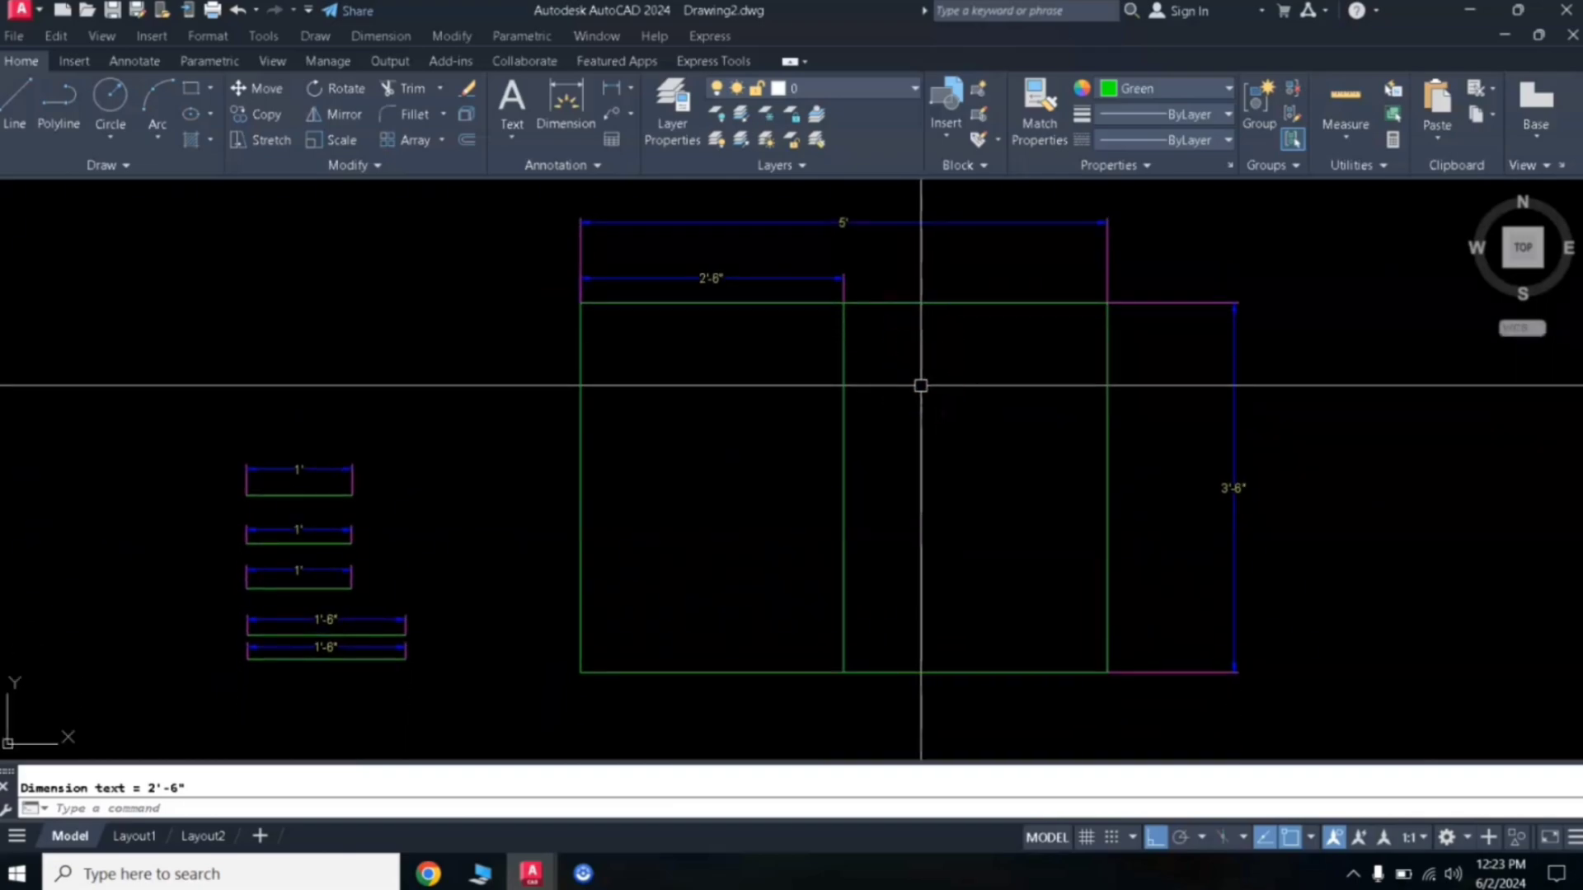
middle_click_drag(921, 385, 904, 370)
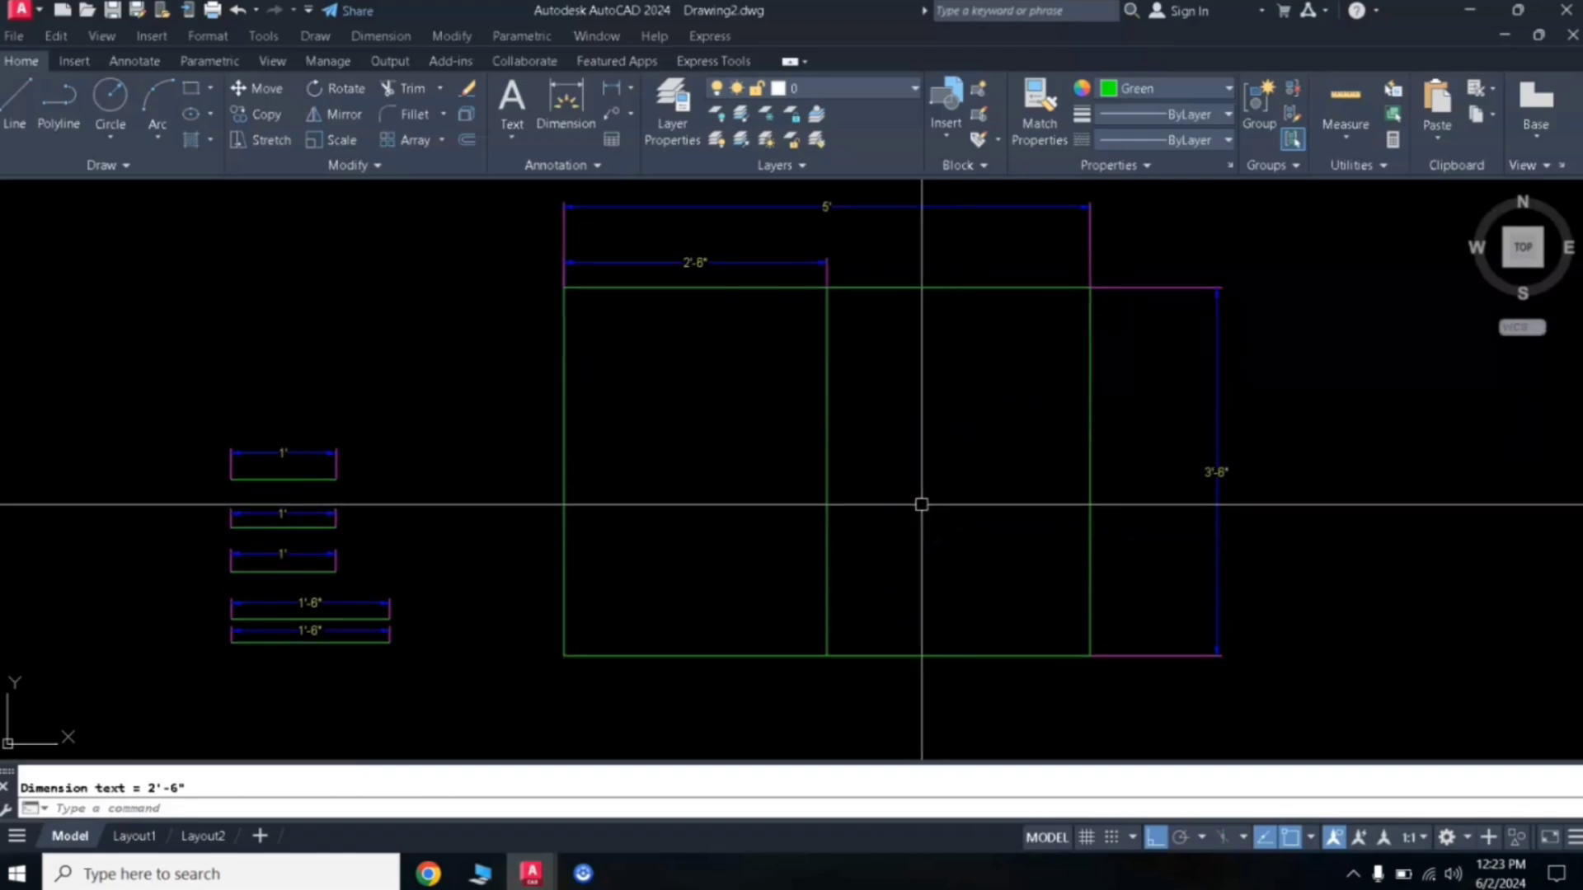
- Offset the bottom edge 24 upward and dimension the 2' gap on the right
type("o")
key("Return")
type("24")
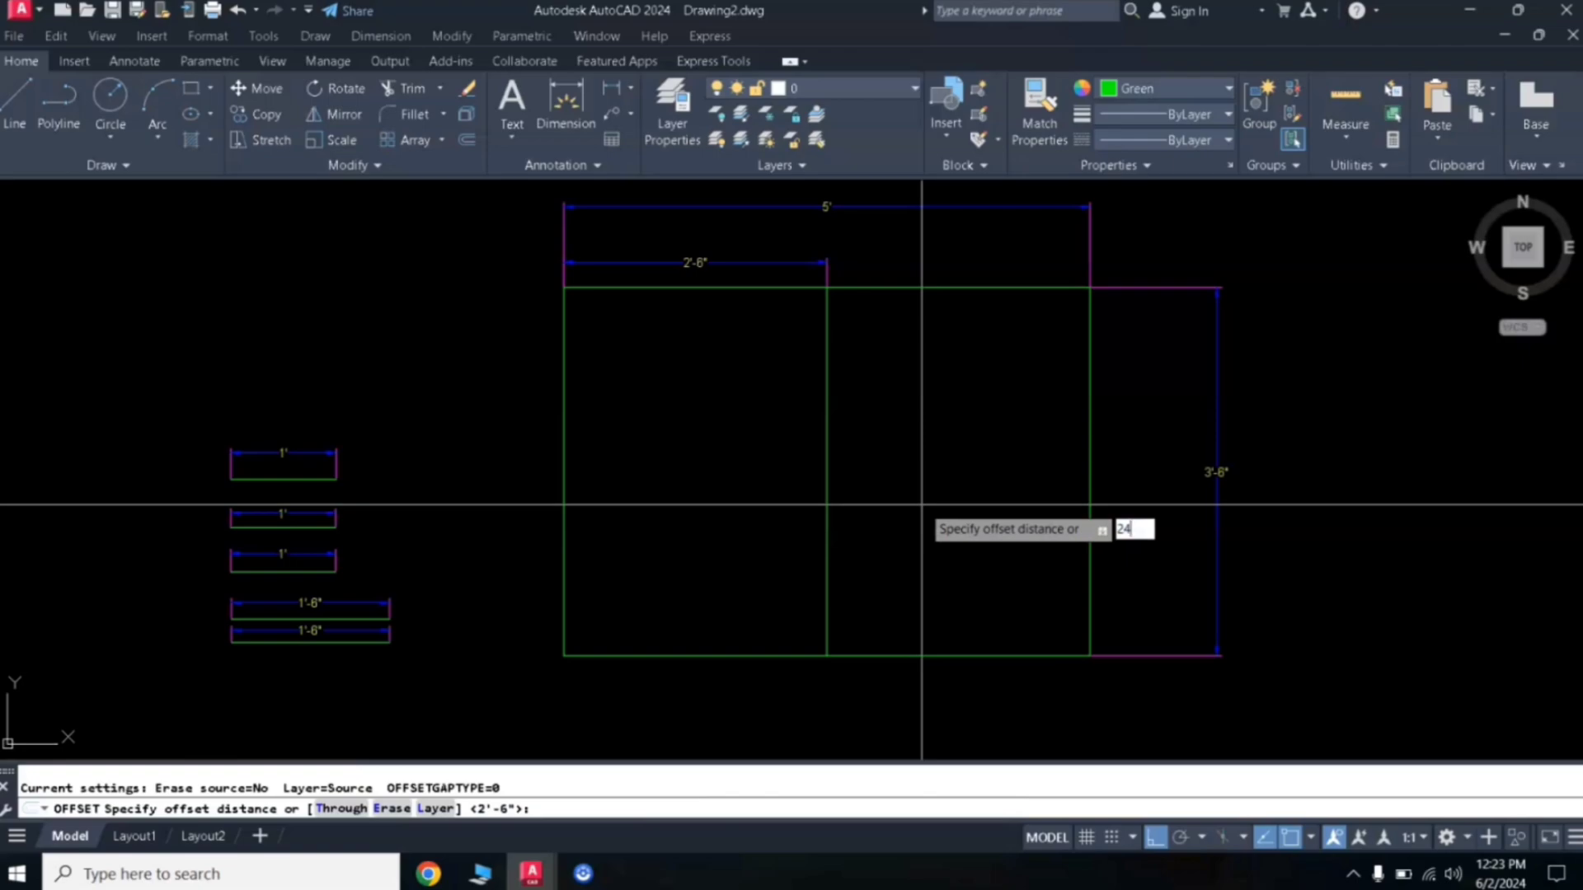
key("Return")
left_click(897, 656)
left_click(907, 565)
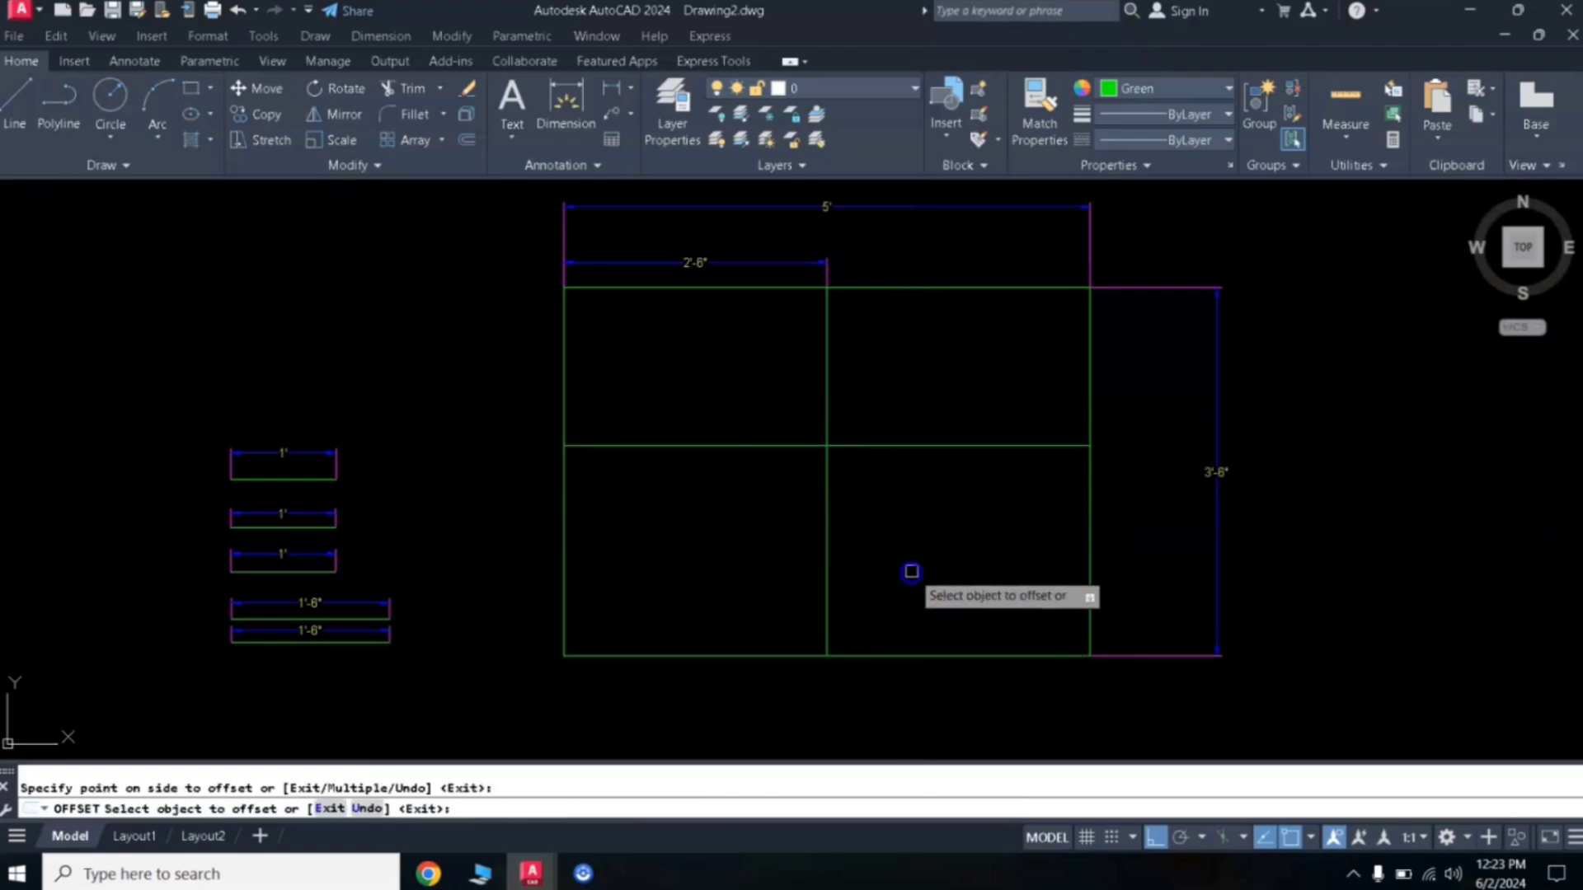
key("Return")
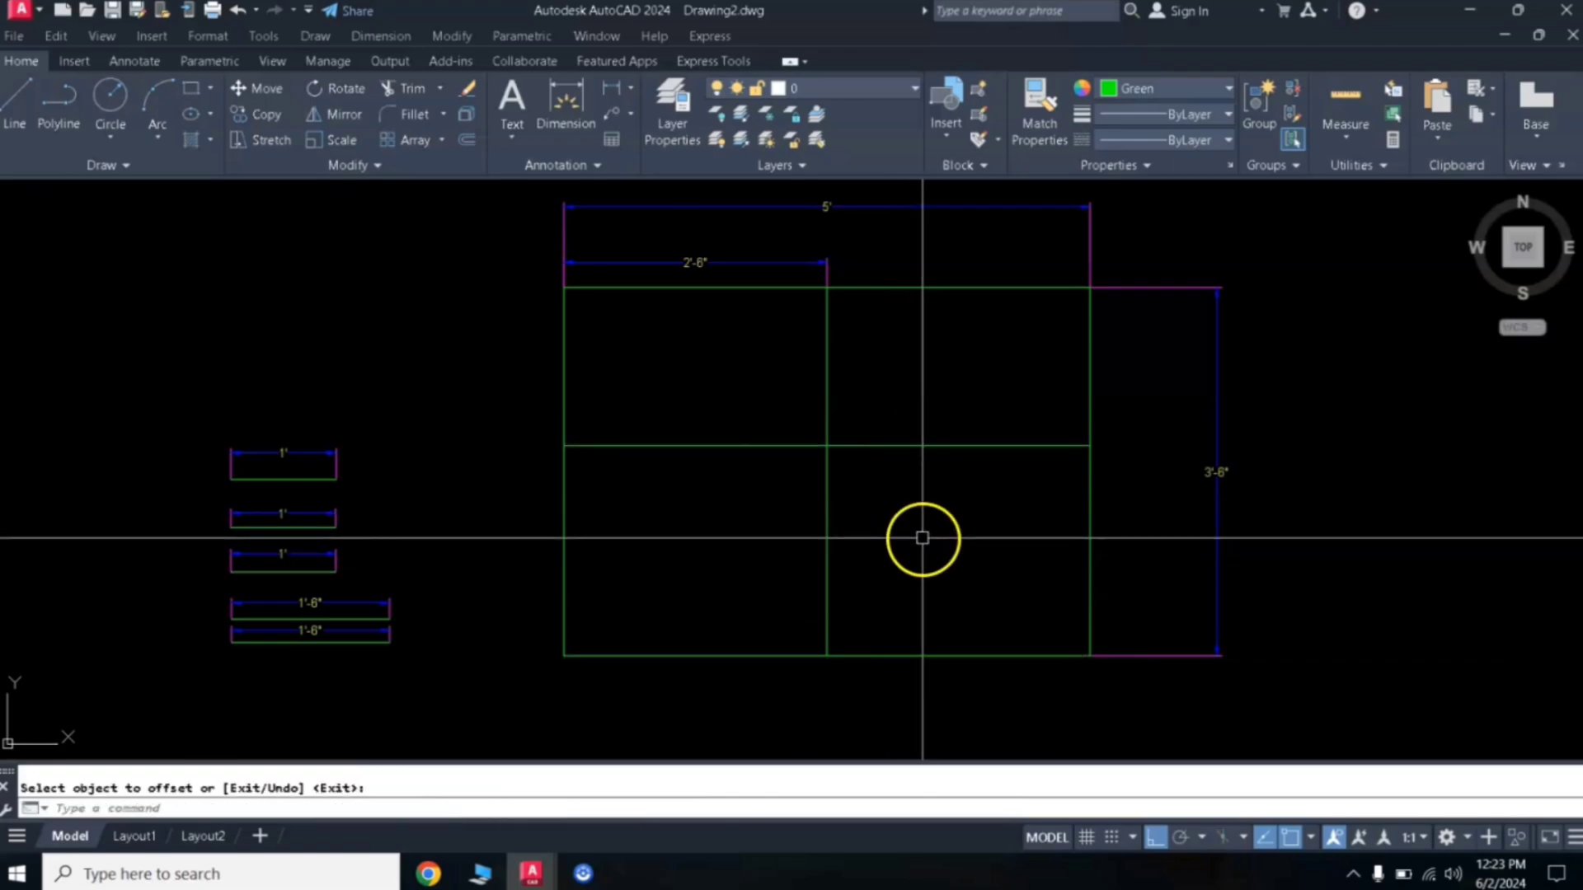
left_click(623, 103)
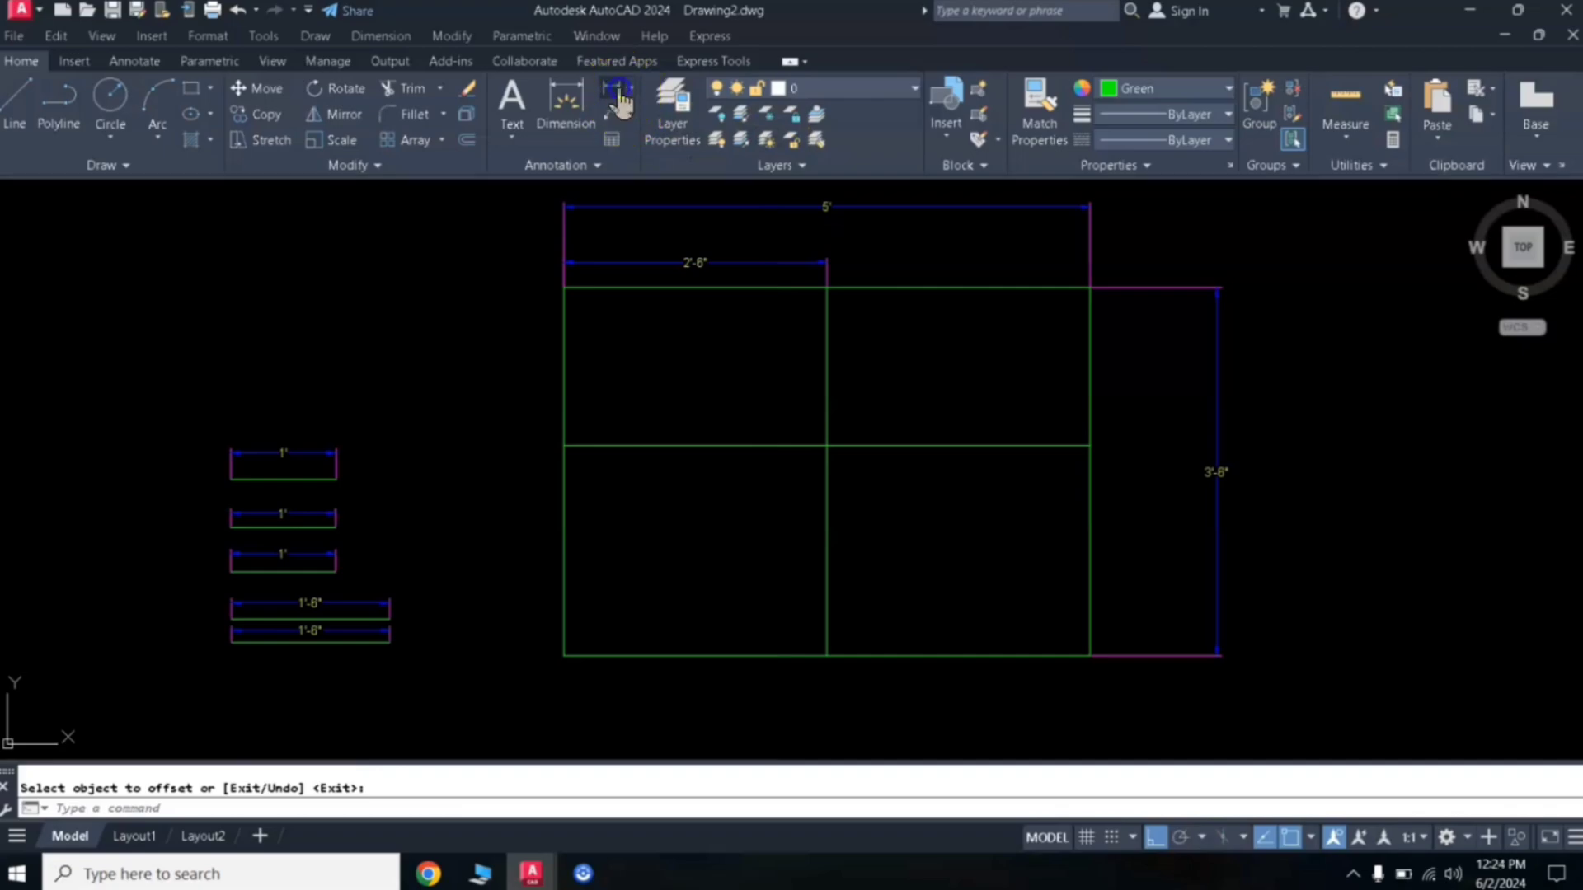
left_click(1087, 654)
left_click(1089, 447)
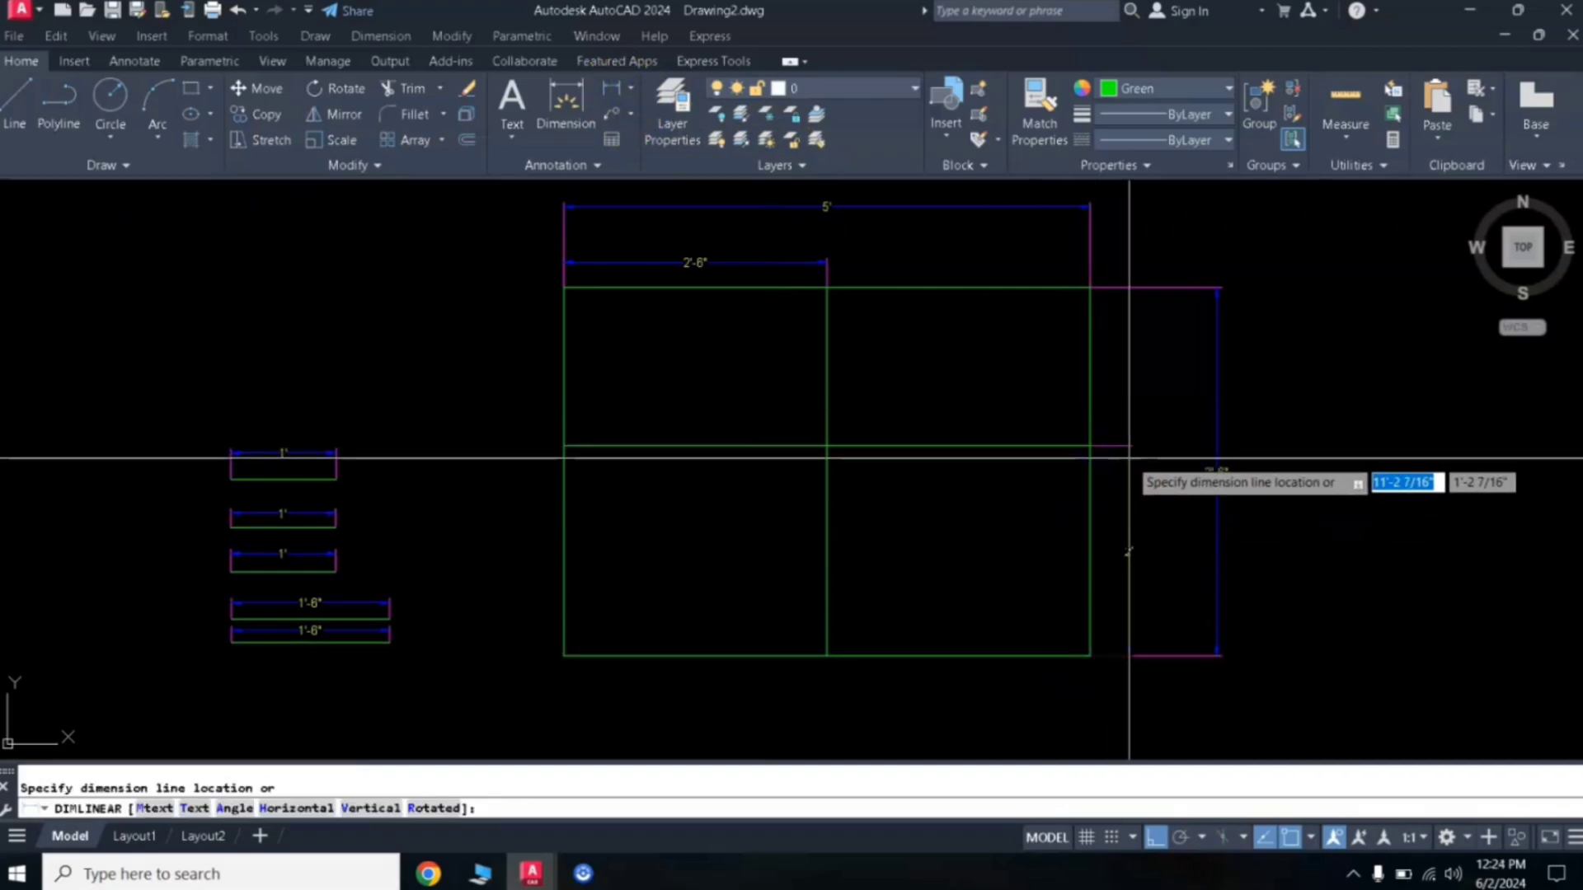
left_click(1123, 577)
scroll(1113, 601, "up", 4)
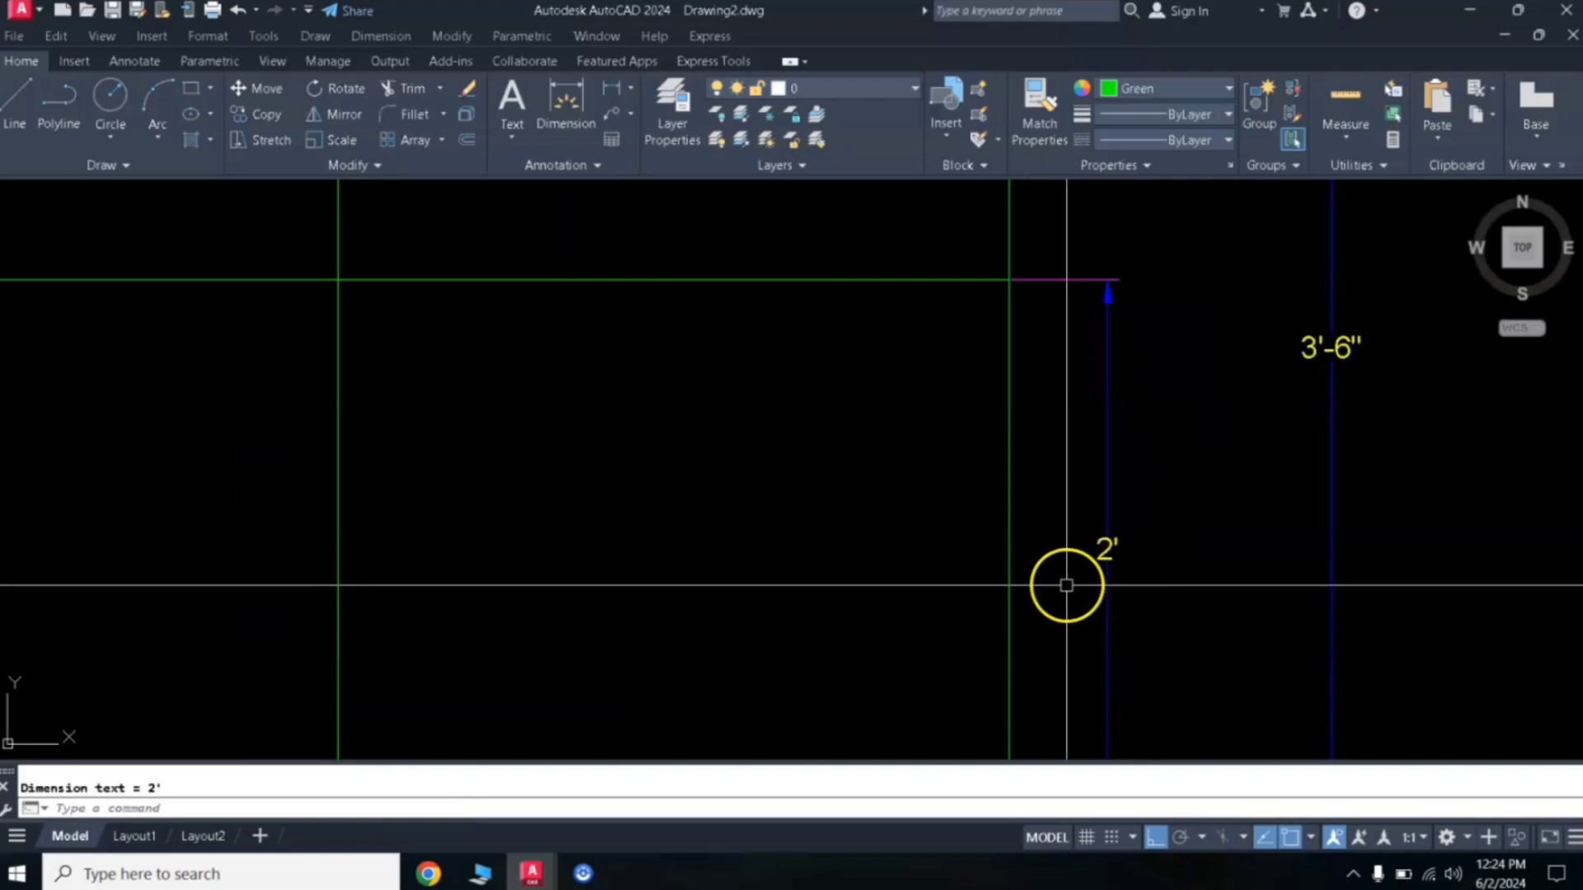
scroll(926, 428, "down", 5)
scroll(922, 417, "up", 1)
scroll(937, 408, "up", 1)
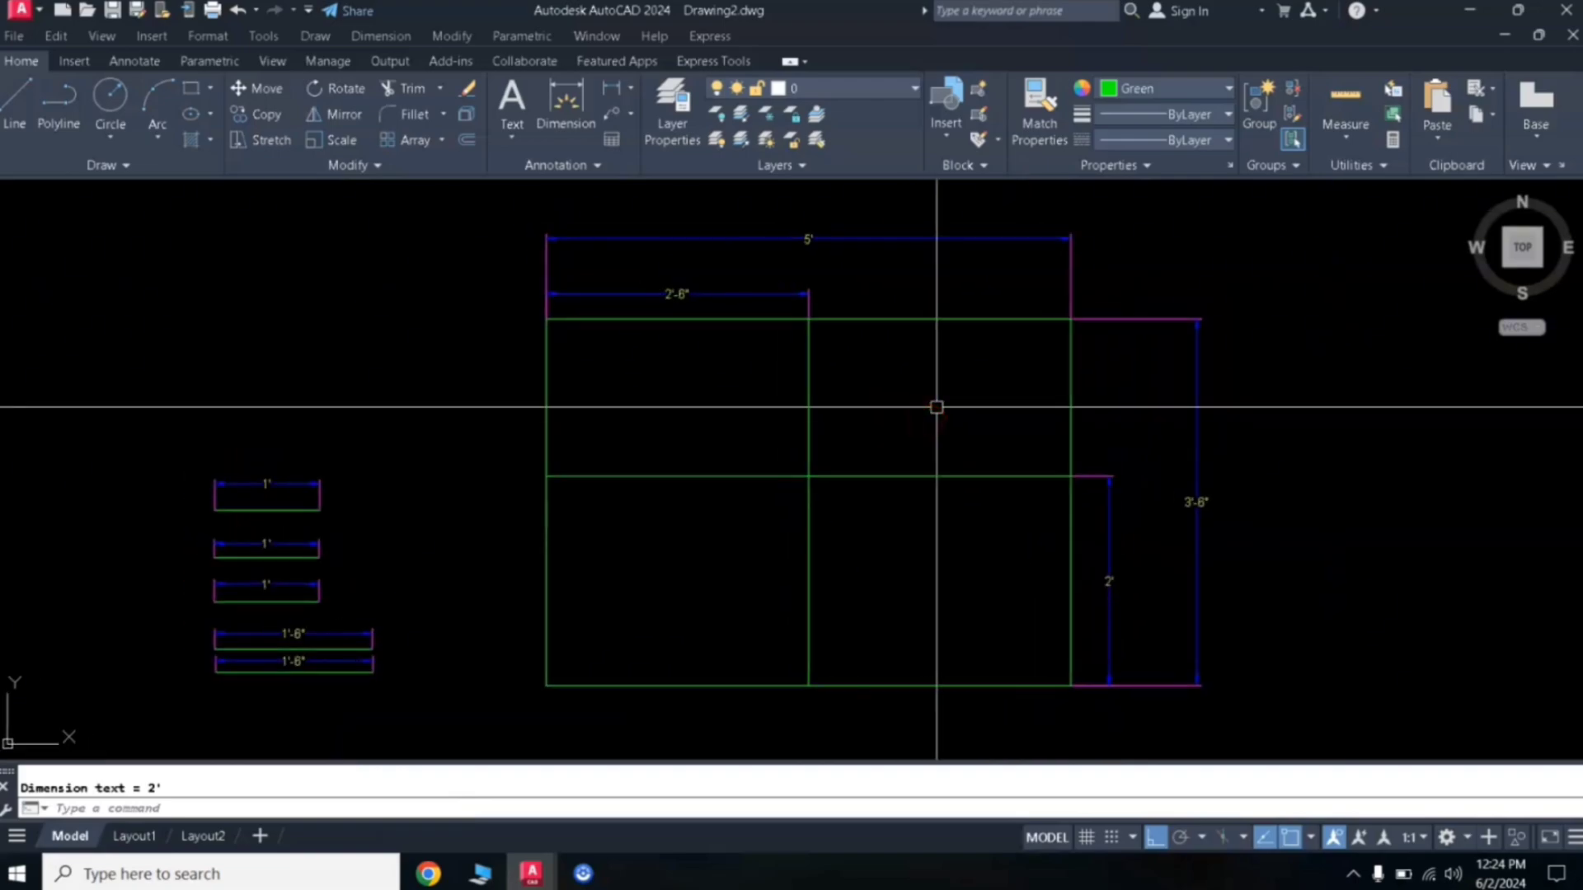
type("d")
- Set the Standard dimension style's text height to 2
key("Return")
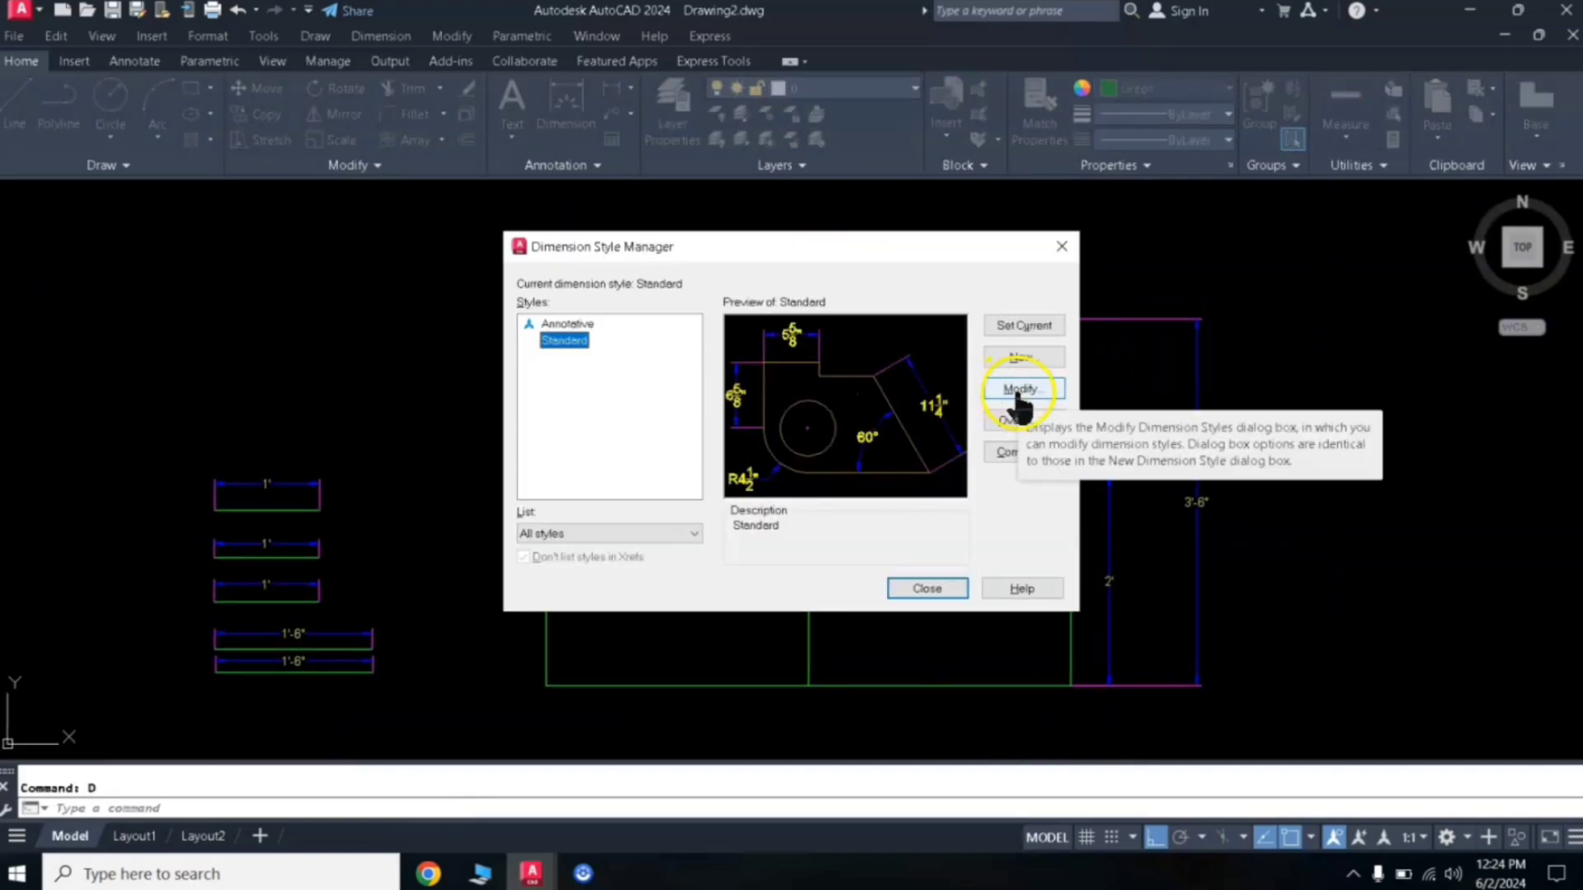
left_click(990, 392)
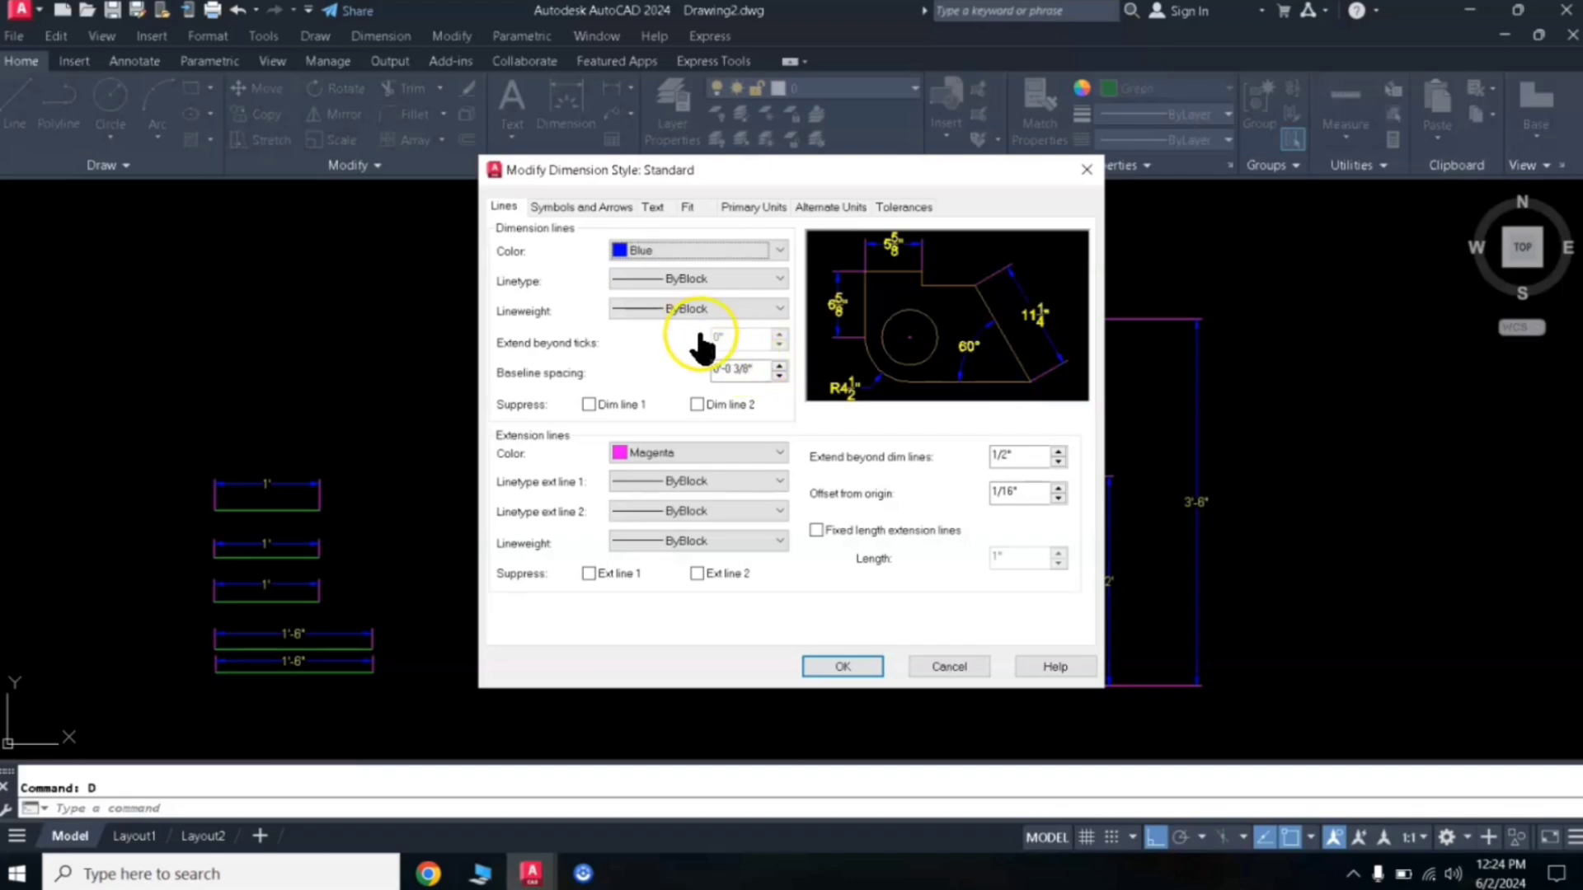
left_click(648, 210)
type("2")
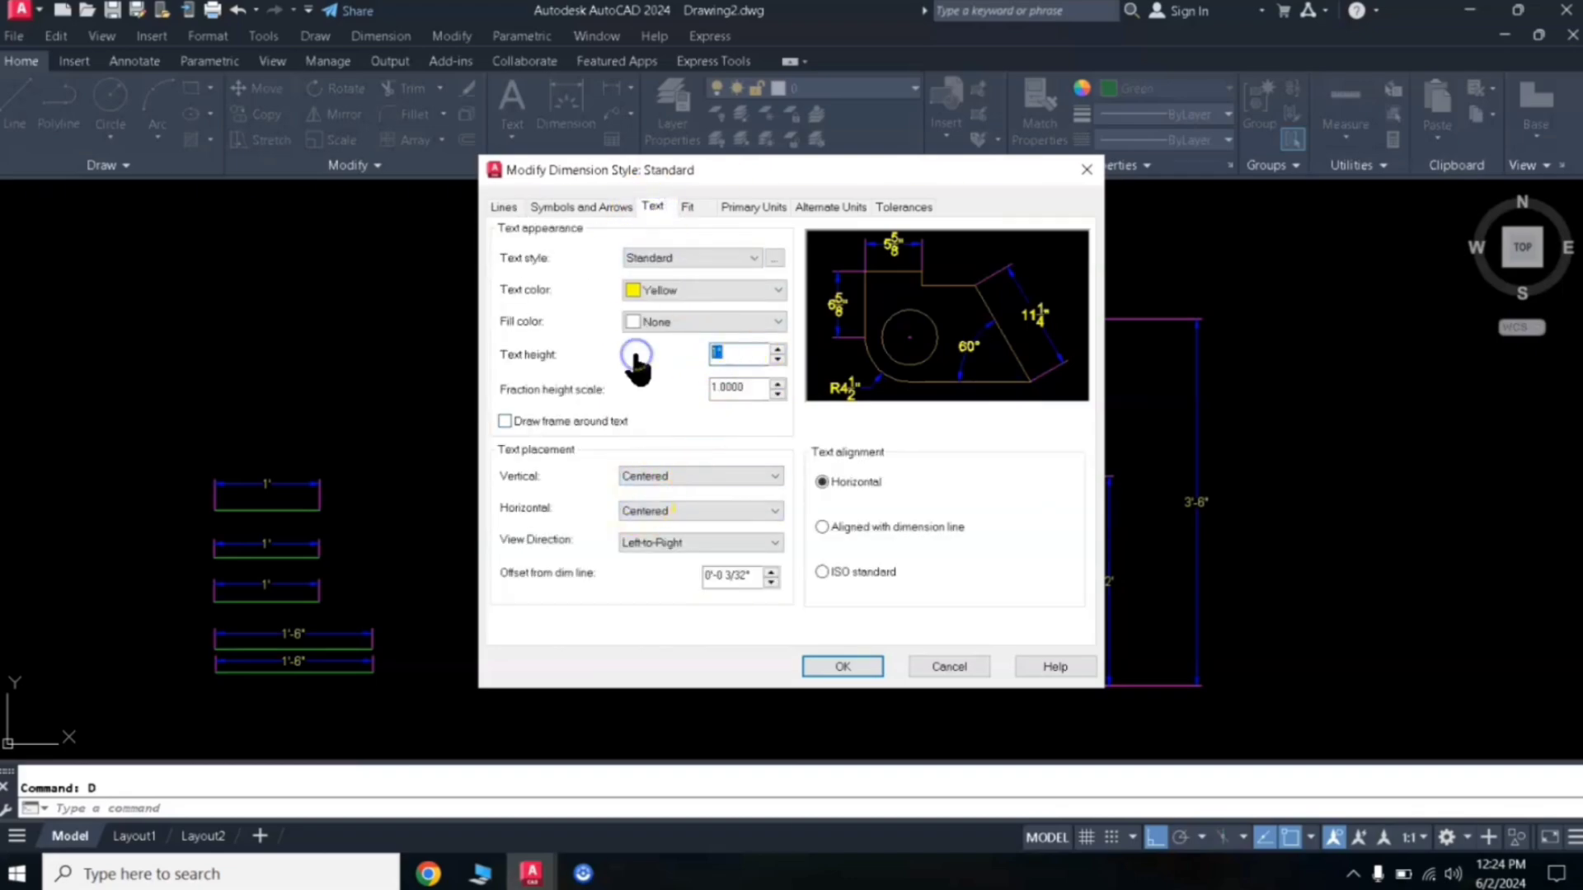
left_click(836, 668)
left_click(913, 590)
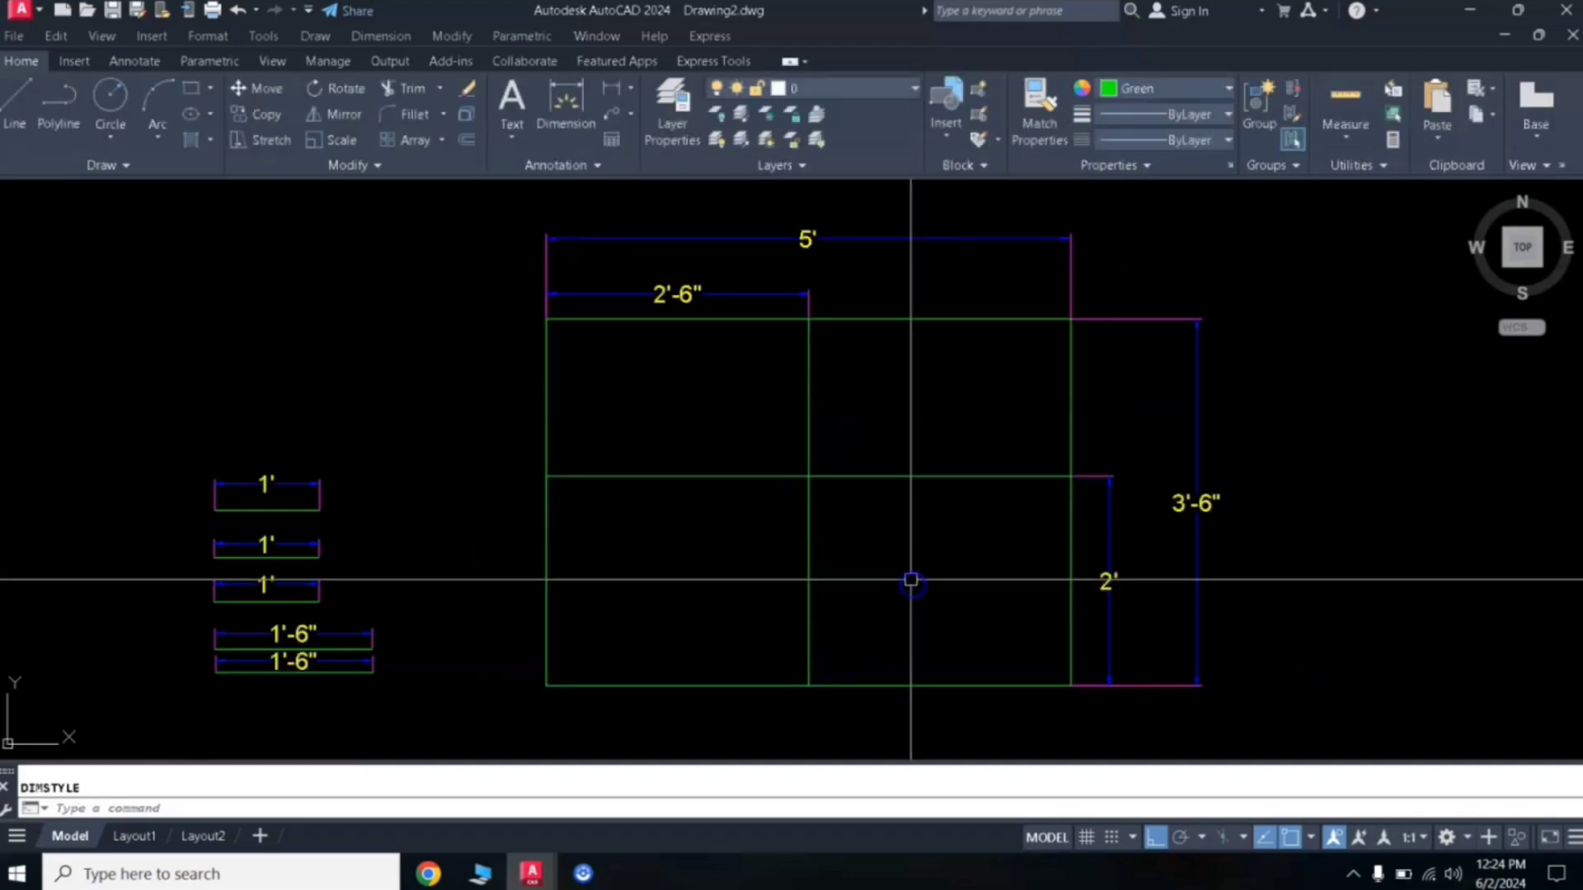
- Pan and zoom the view to review the enlarged dimension labels
middle_click_drag(933, 388, 718, 408)
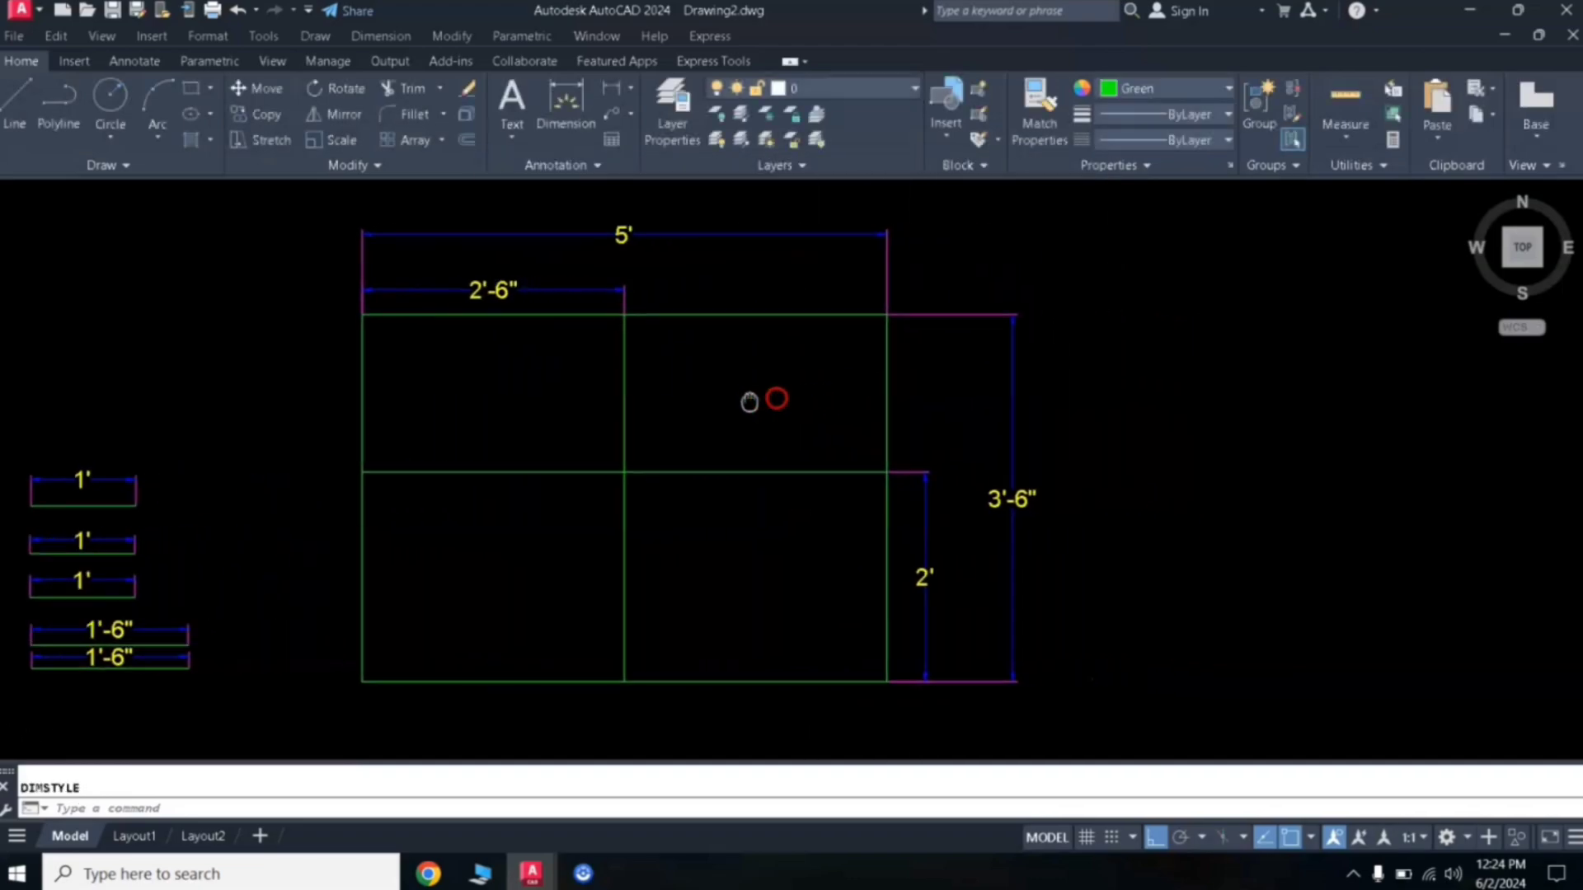
middle_click_drag(883, 482, 700, 495)
scroll(713, 495, "down", 2)
middle_click_drag(905, 470, 675, 505)
scroll(850, 540, "down", 2)
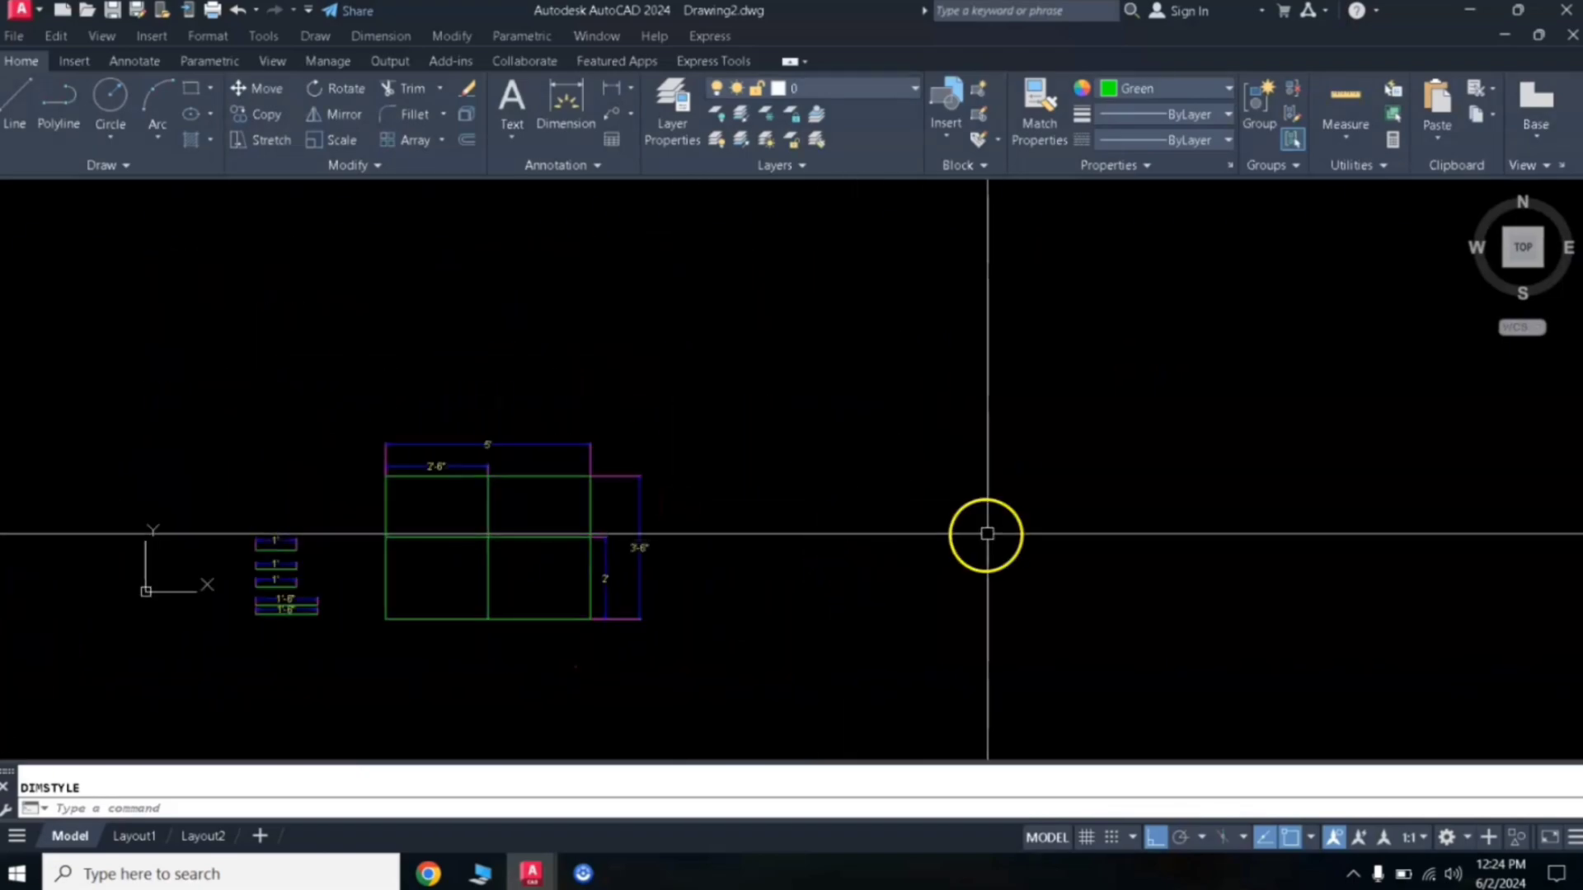
scroll(901, 520, "down", 1)
scroll(866, 506, "up", 2)
scroll(868, 507, "down", 2)
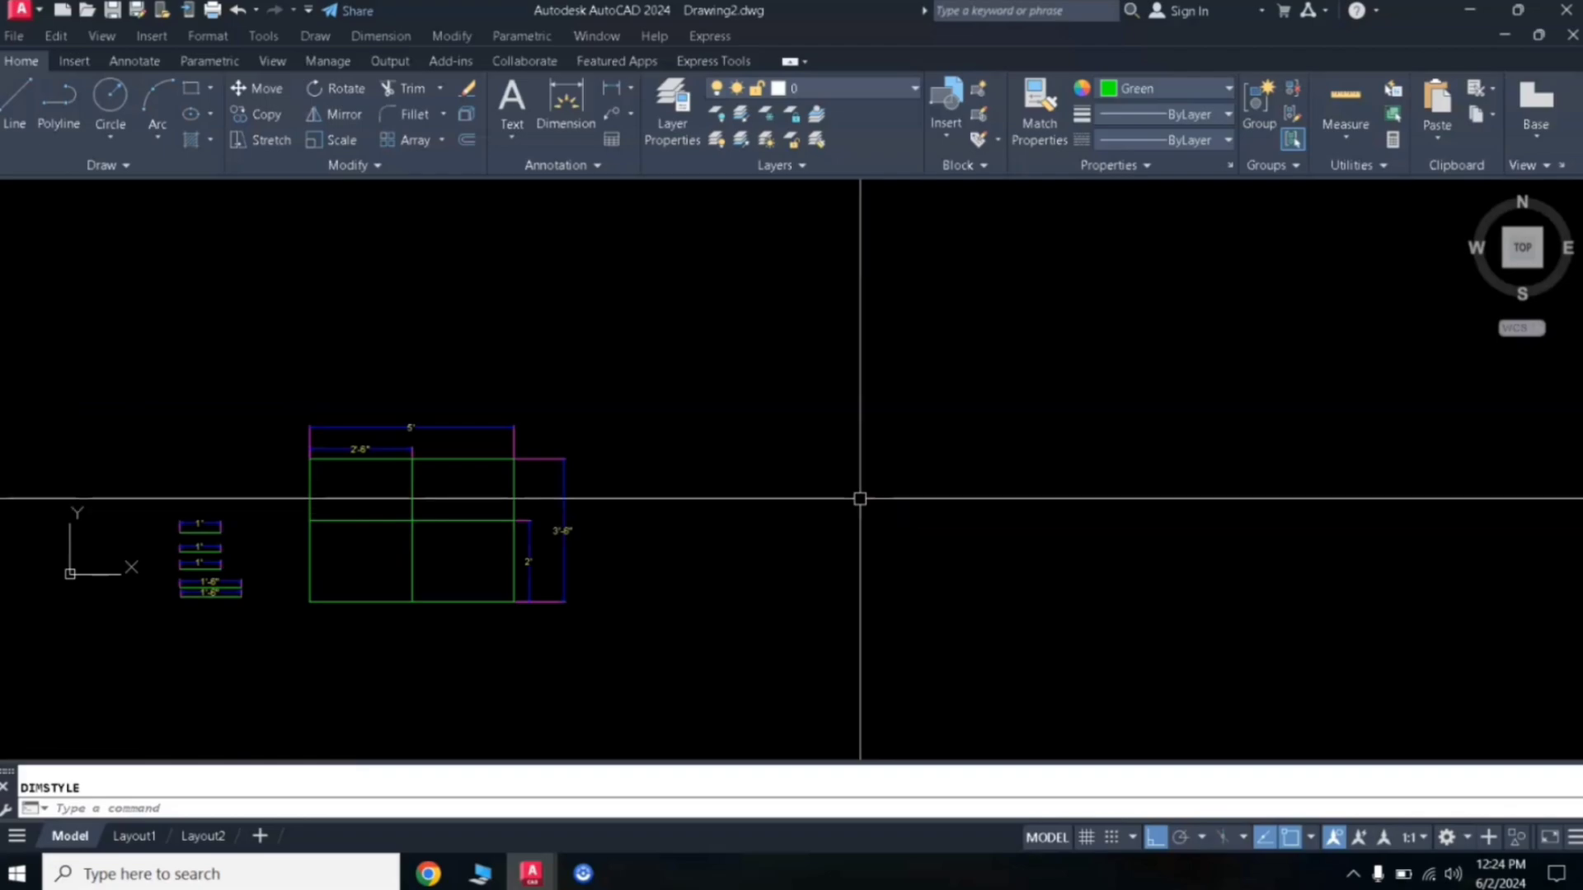
scroll(868, 508, "up", 2)
middle_click_drag(868, 508, 929, 471)
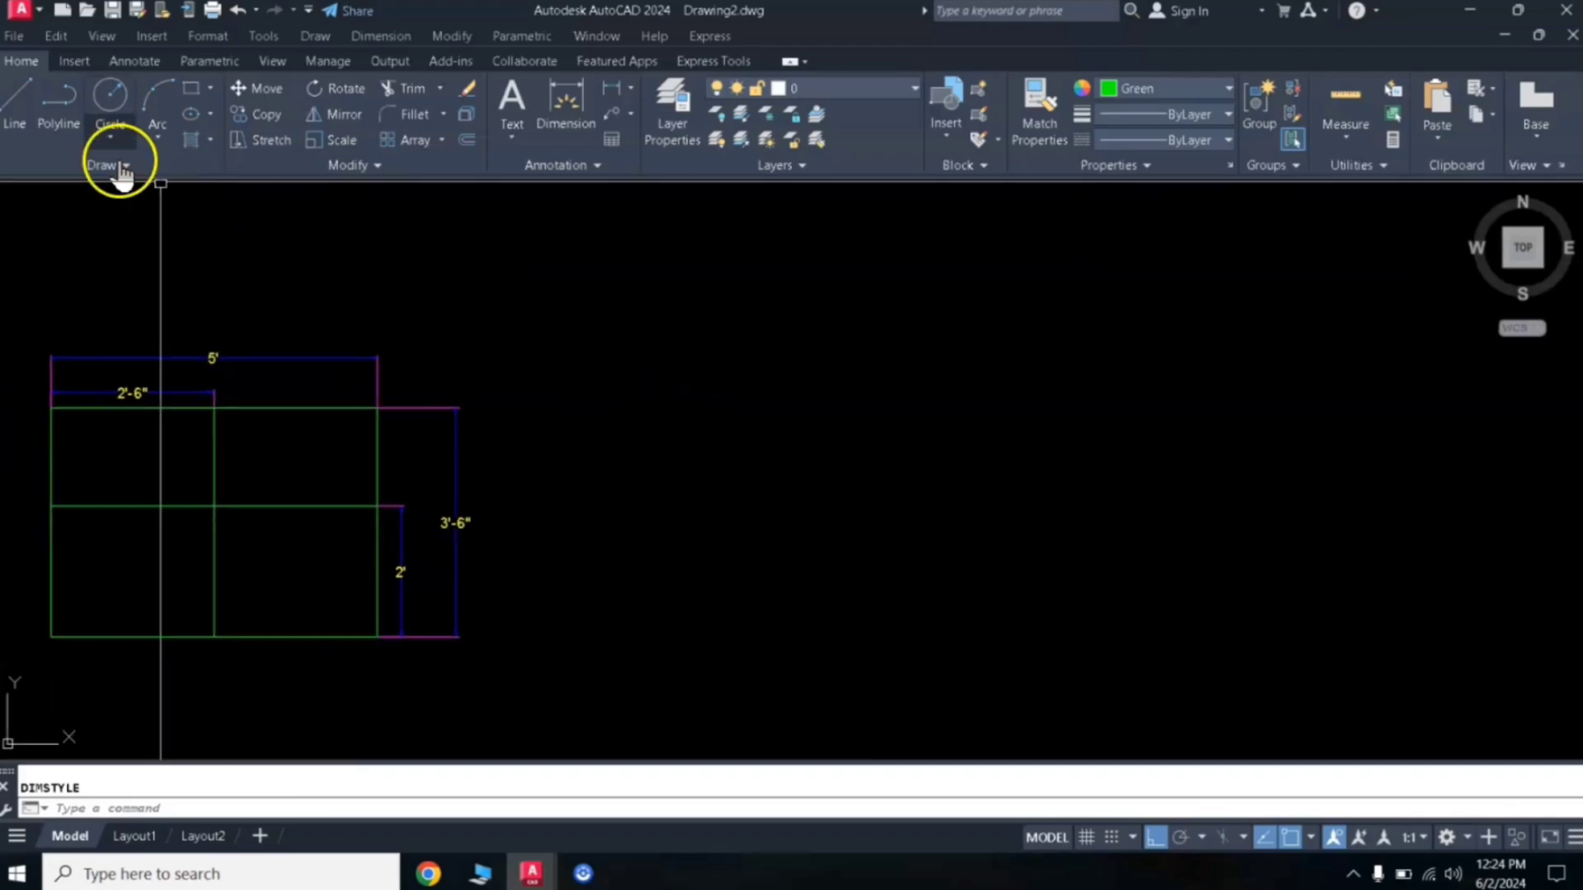
- Draw outline sides of 7', 5'-6", 4', 2'-4" and 7' from a point below the plan
left_click(16, 103)
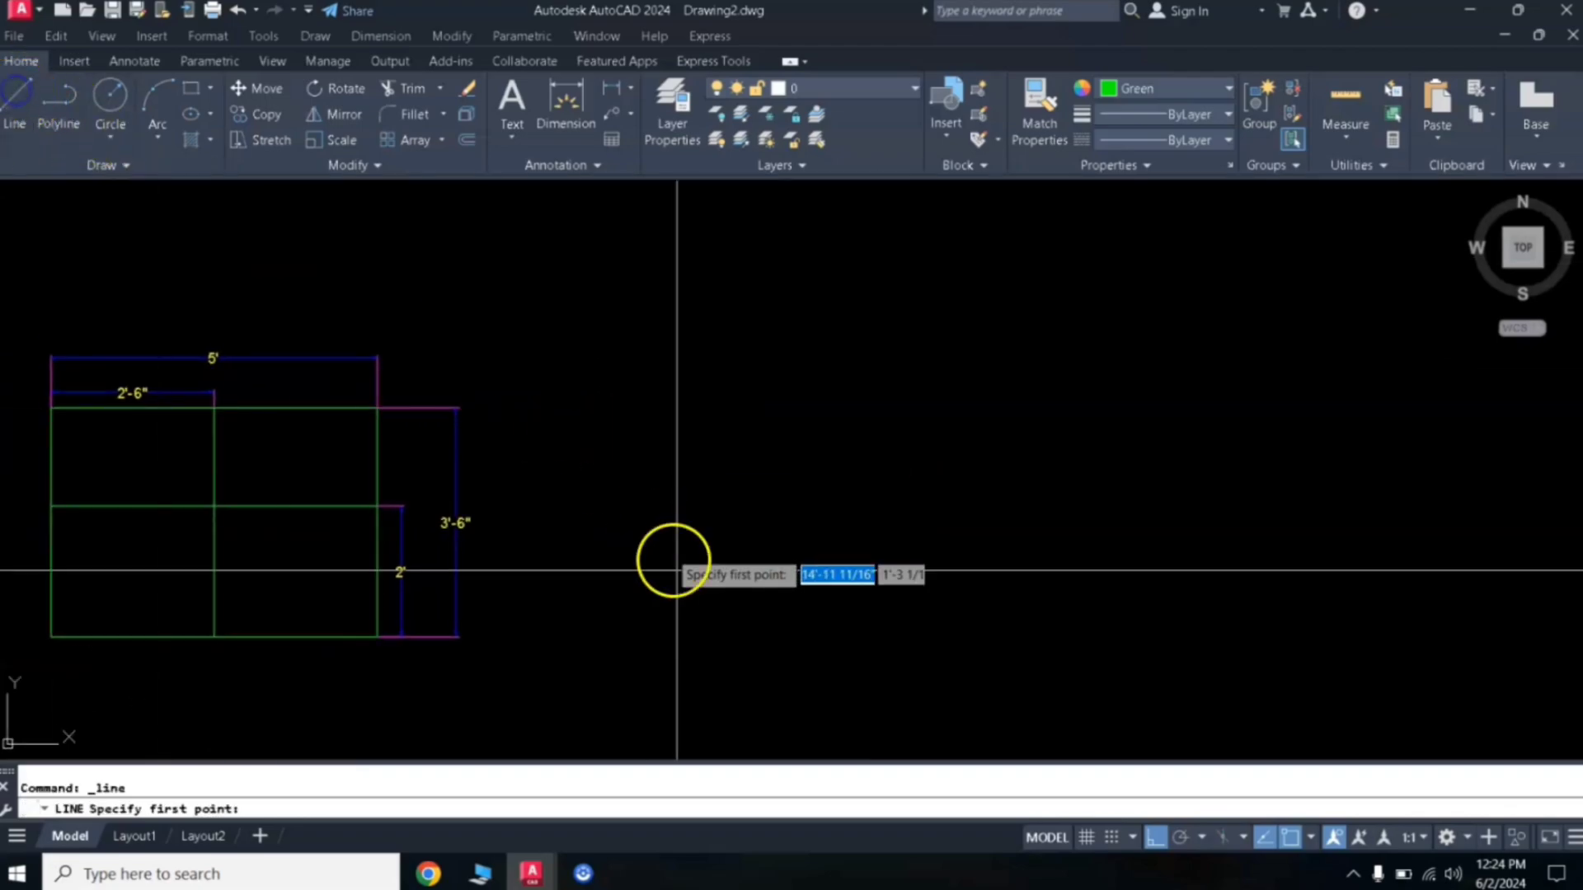
left_click(752, 714)
type("7")
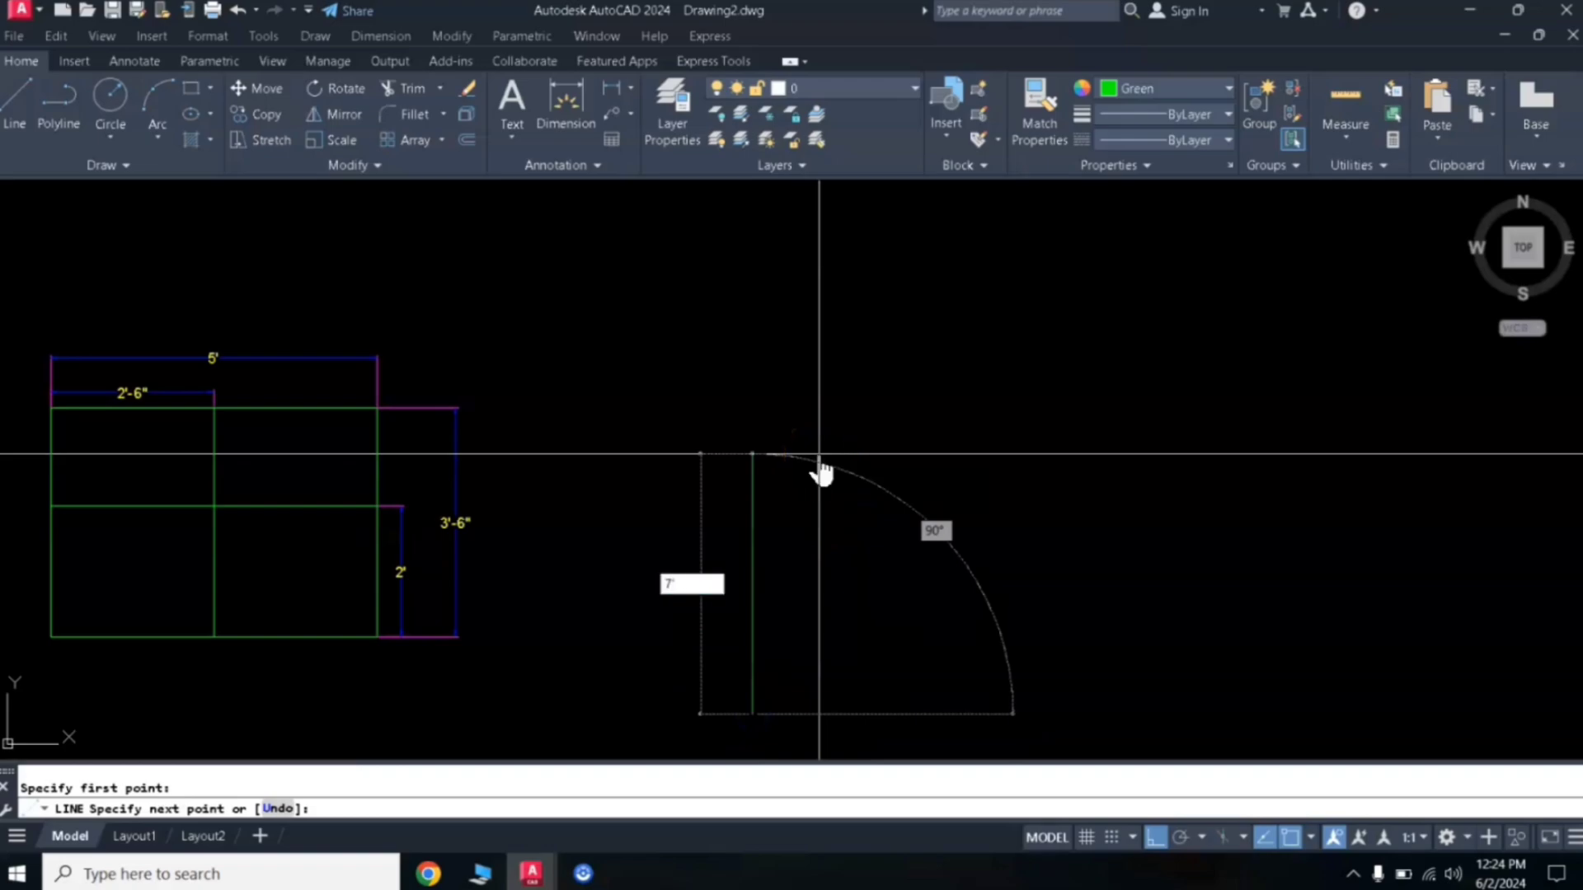
type("'")
key("Return")
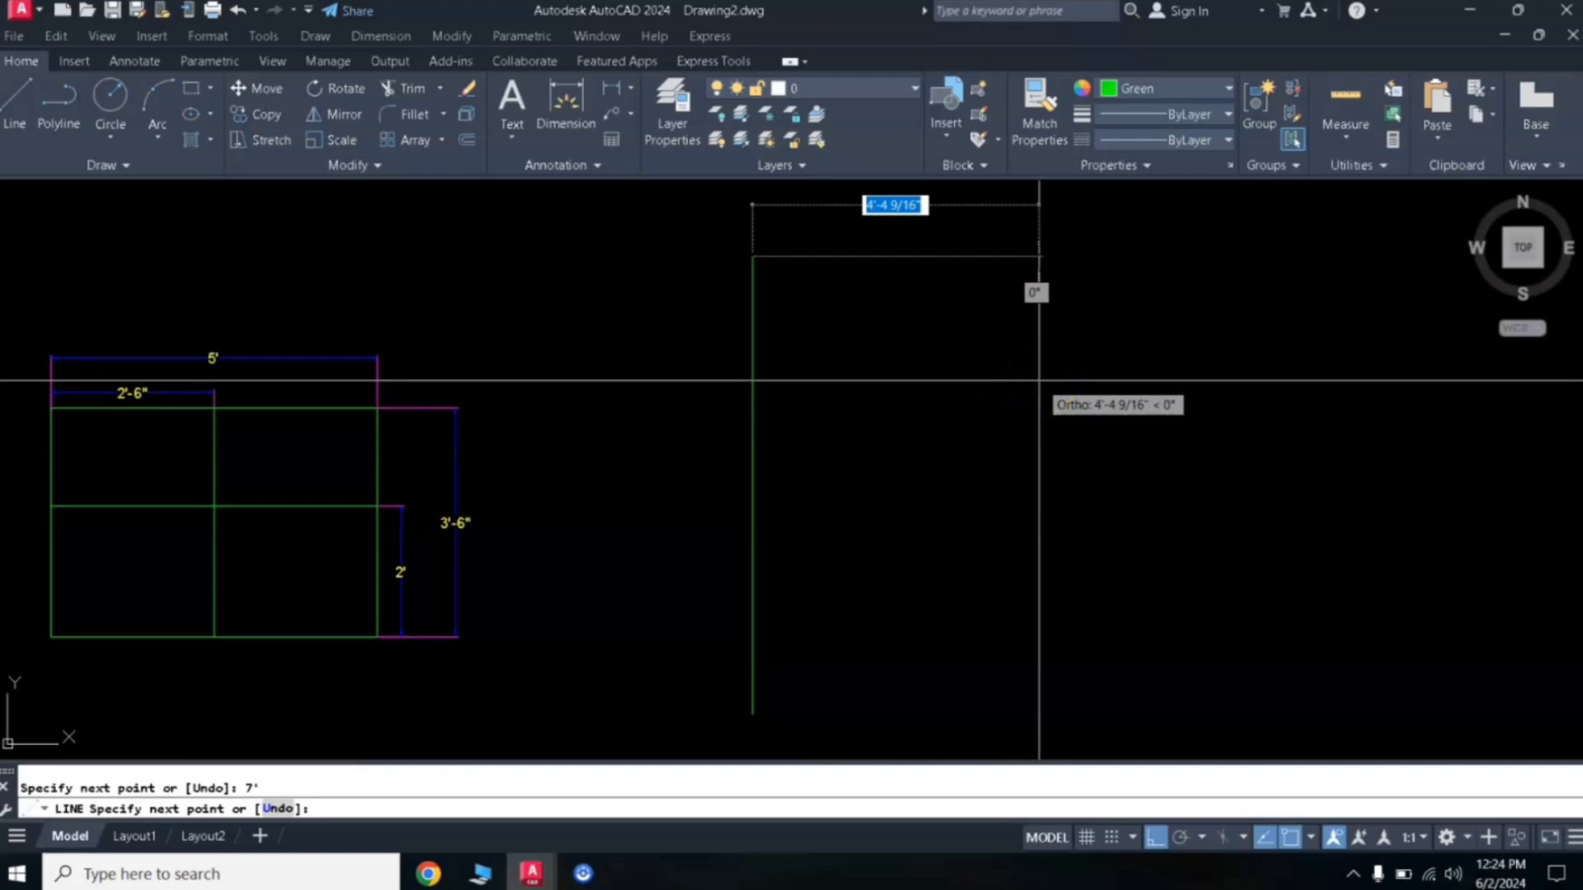
type("5'")
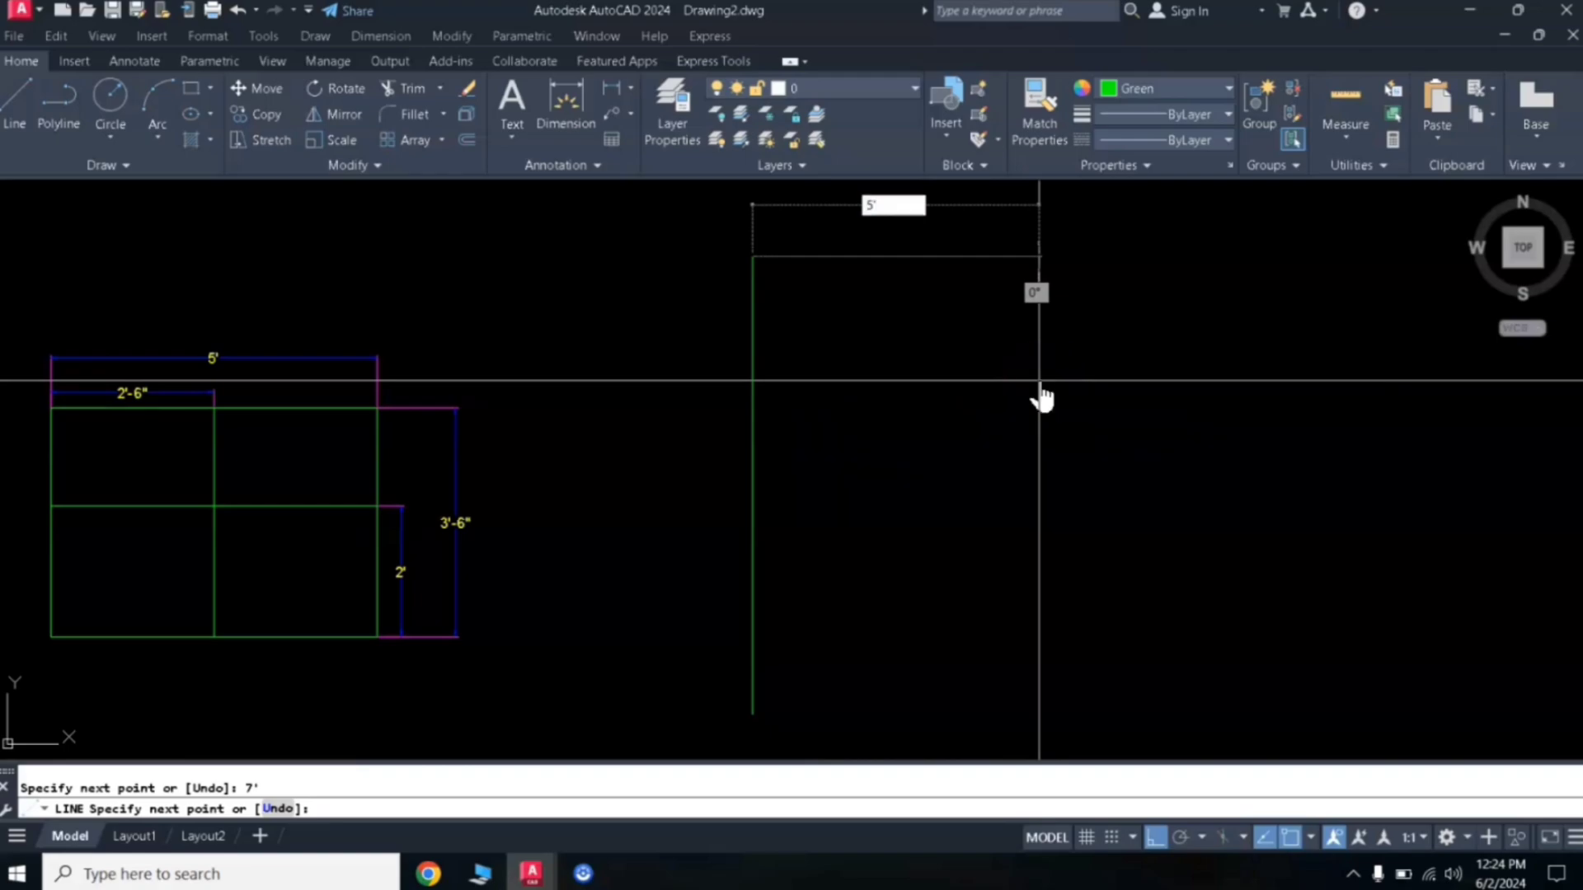
type("6")
key("Return")
type("4'")
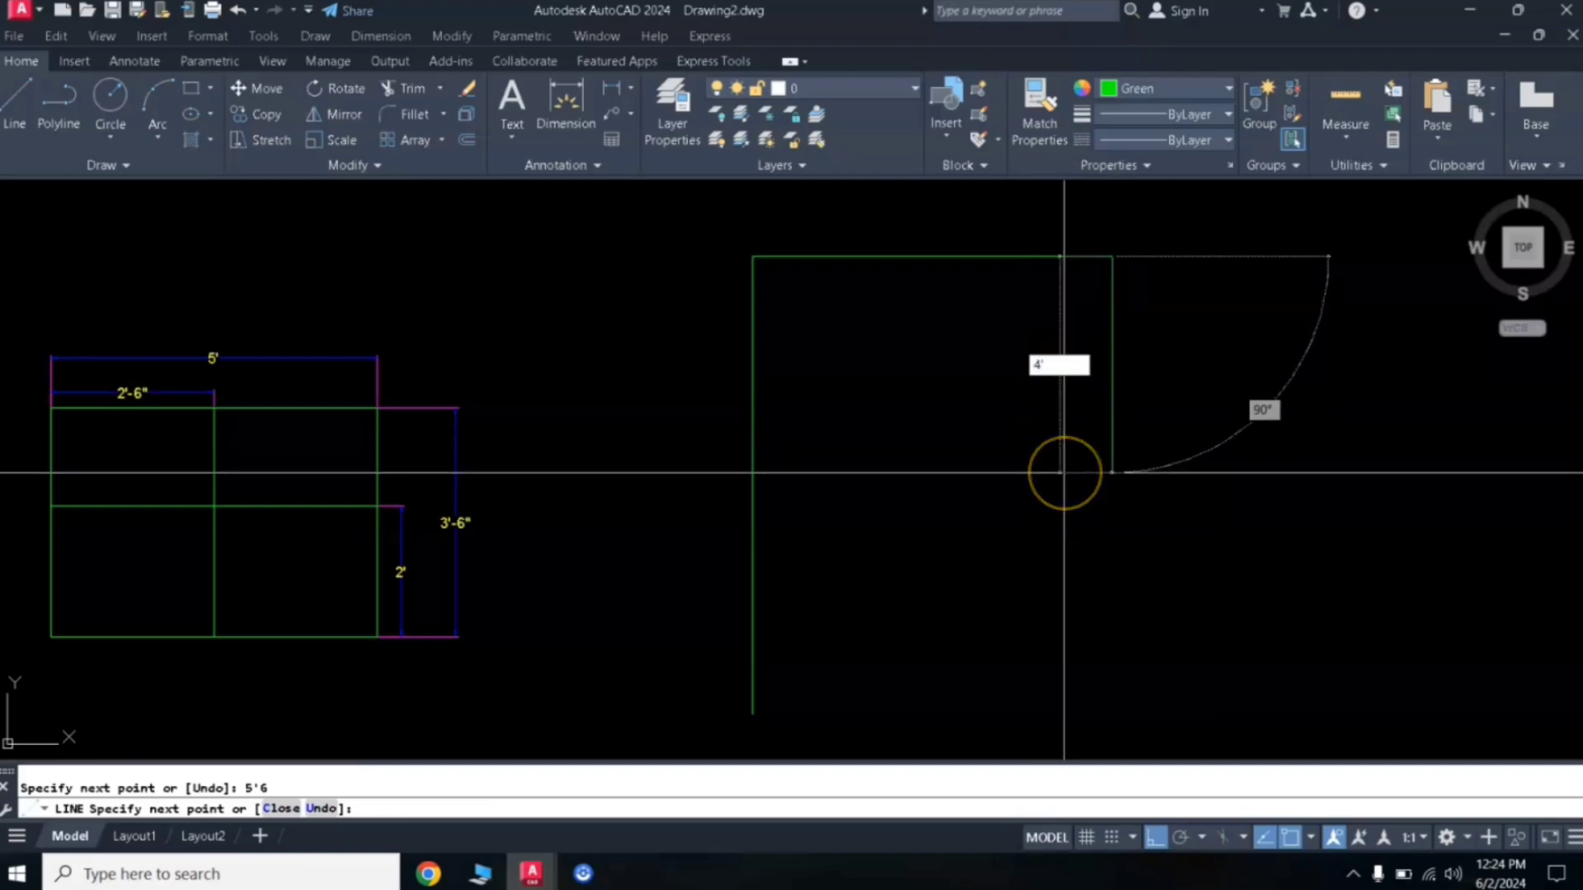
key("Return")
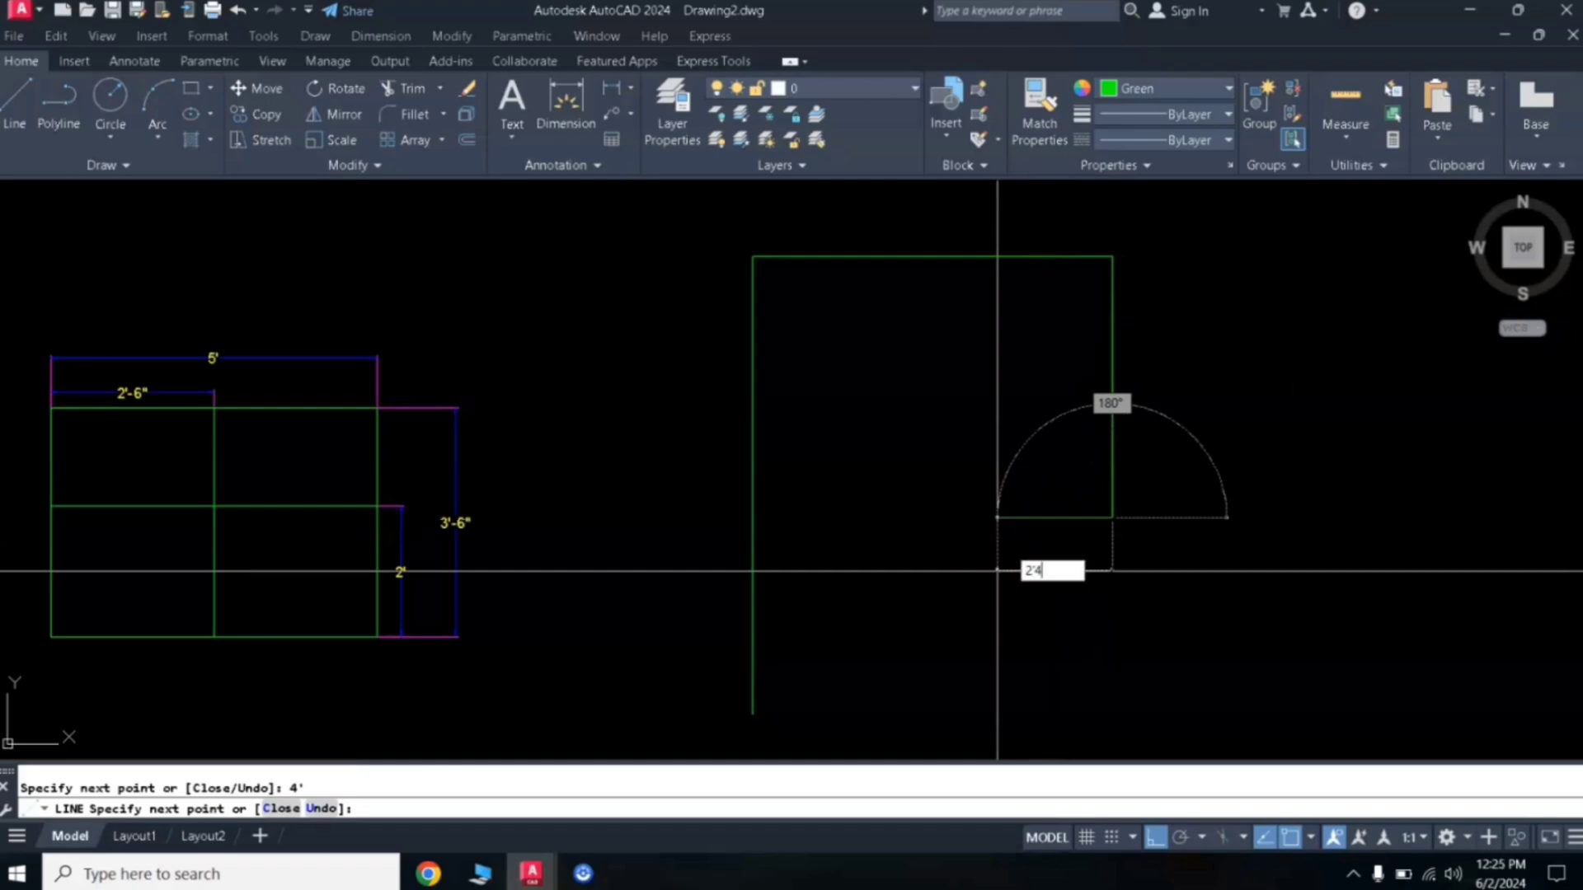
key("Return")
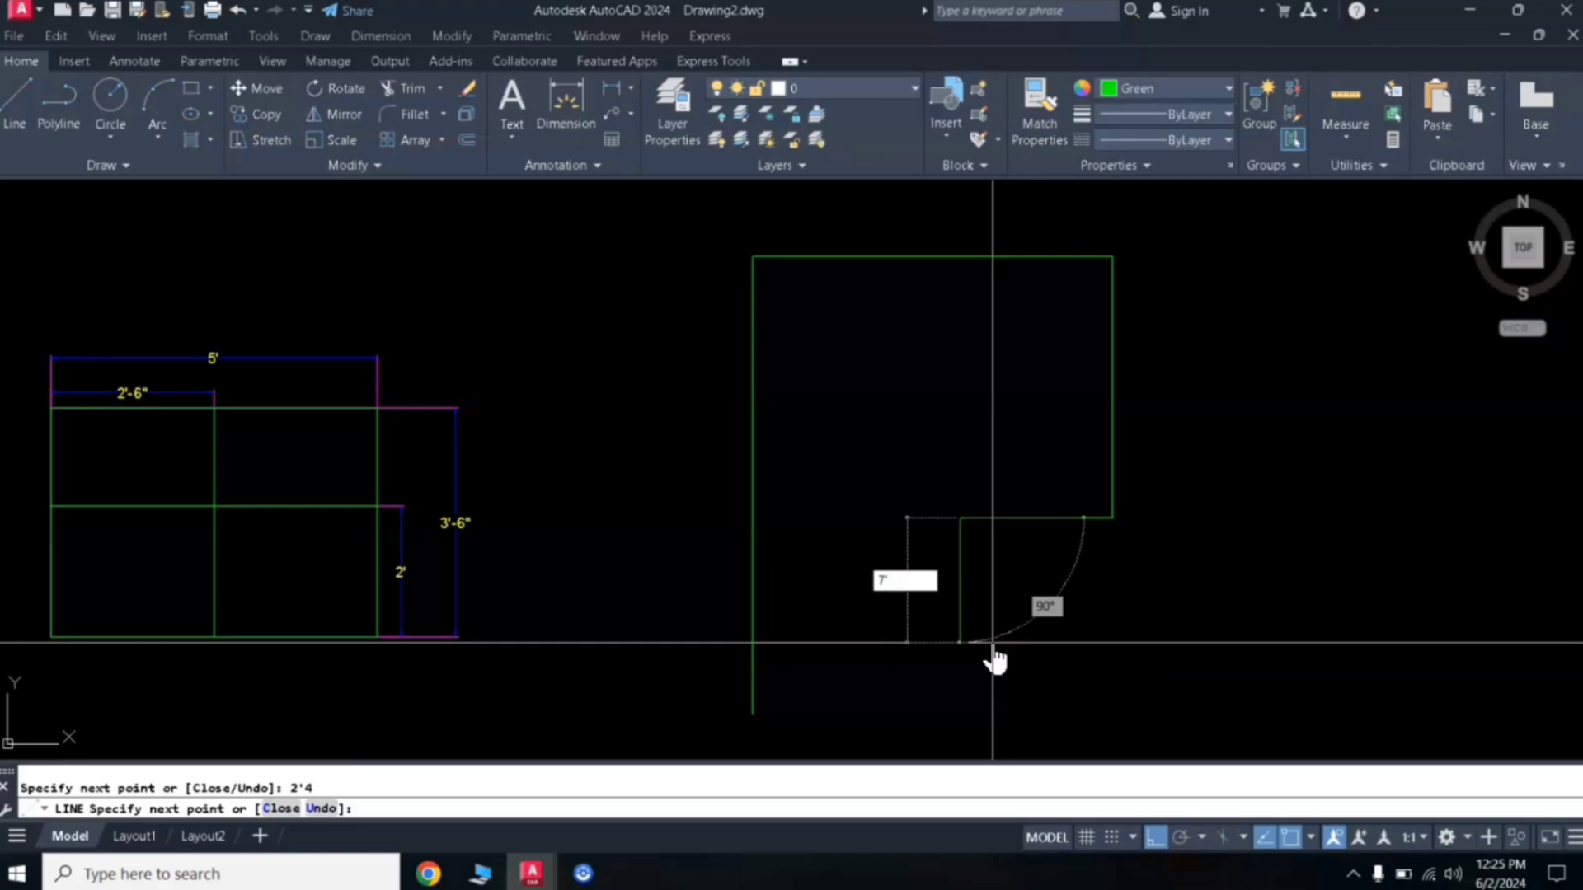
key("Return")
- Undo the last 7' segment, draw a 3' side down and close the outline
middle_click_drag(994, 643, 1069, 400)
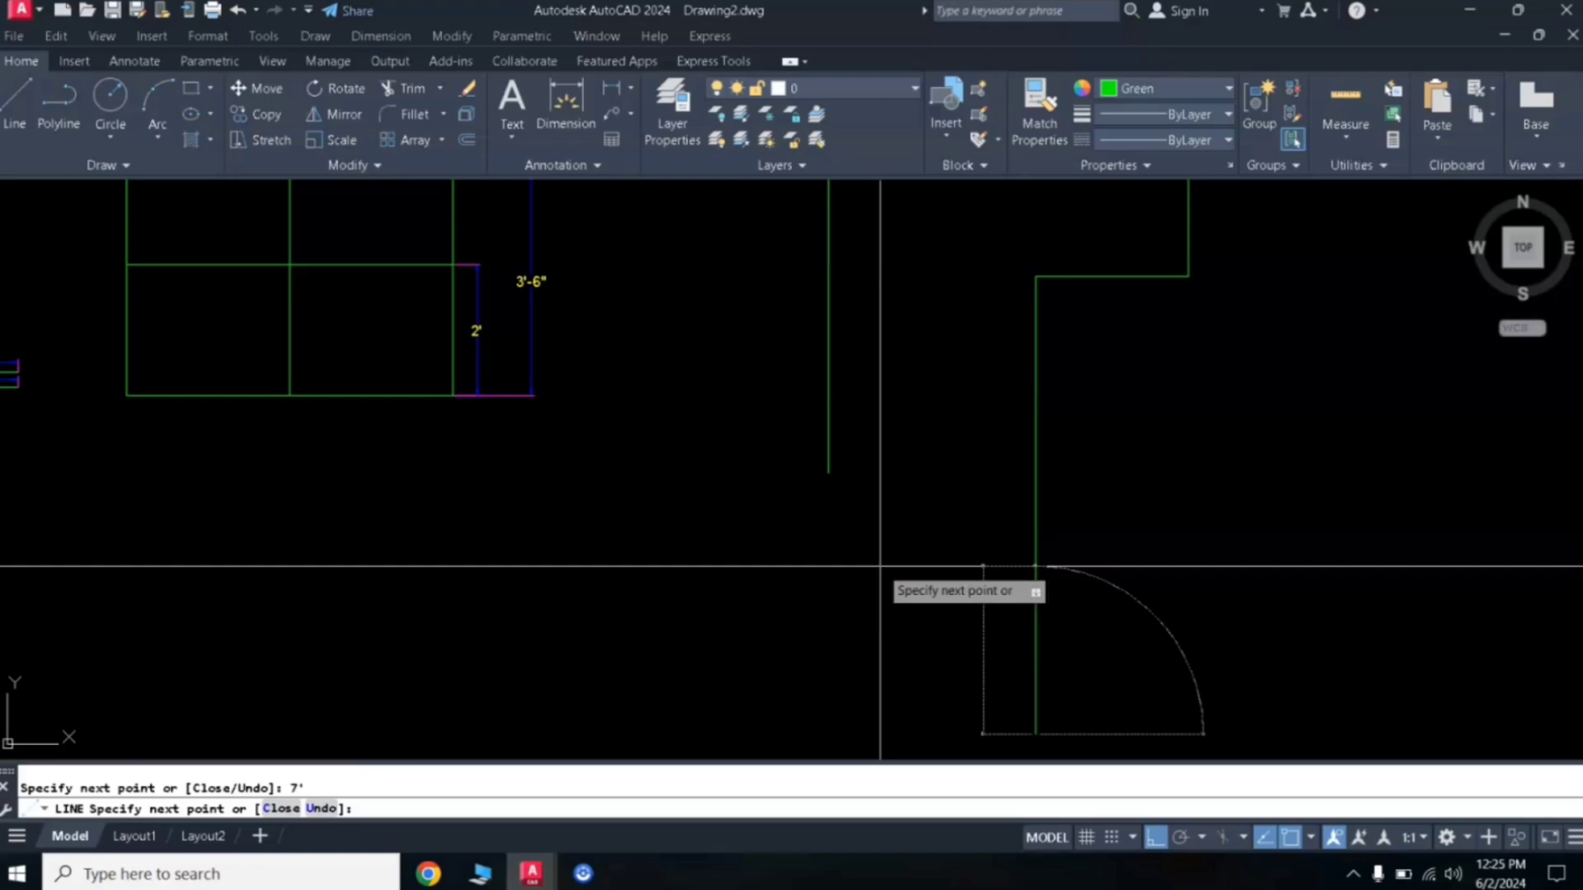
middle_click_drag(880, 566, 915, 572)
type("u")
key("Return")
type("3'")
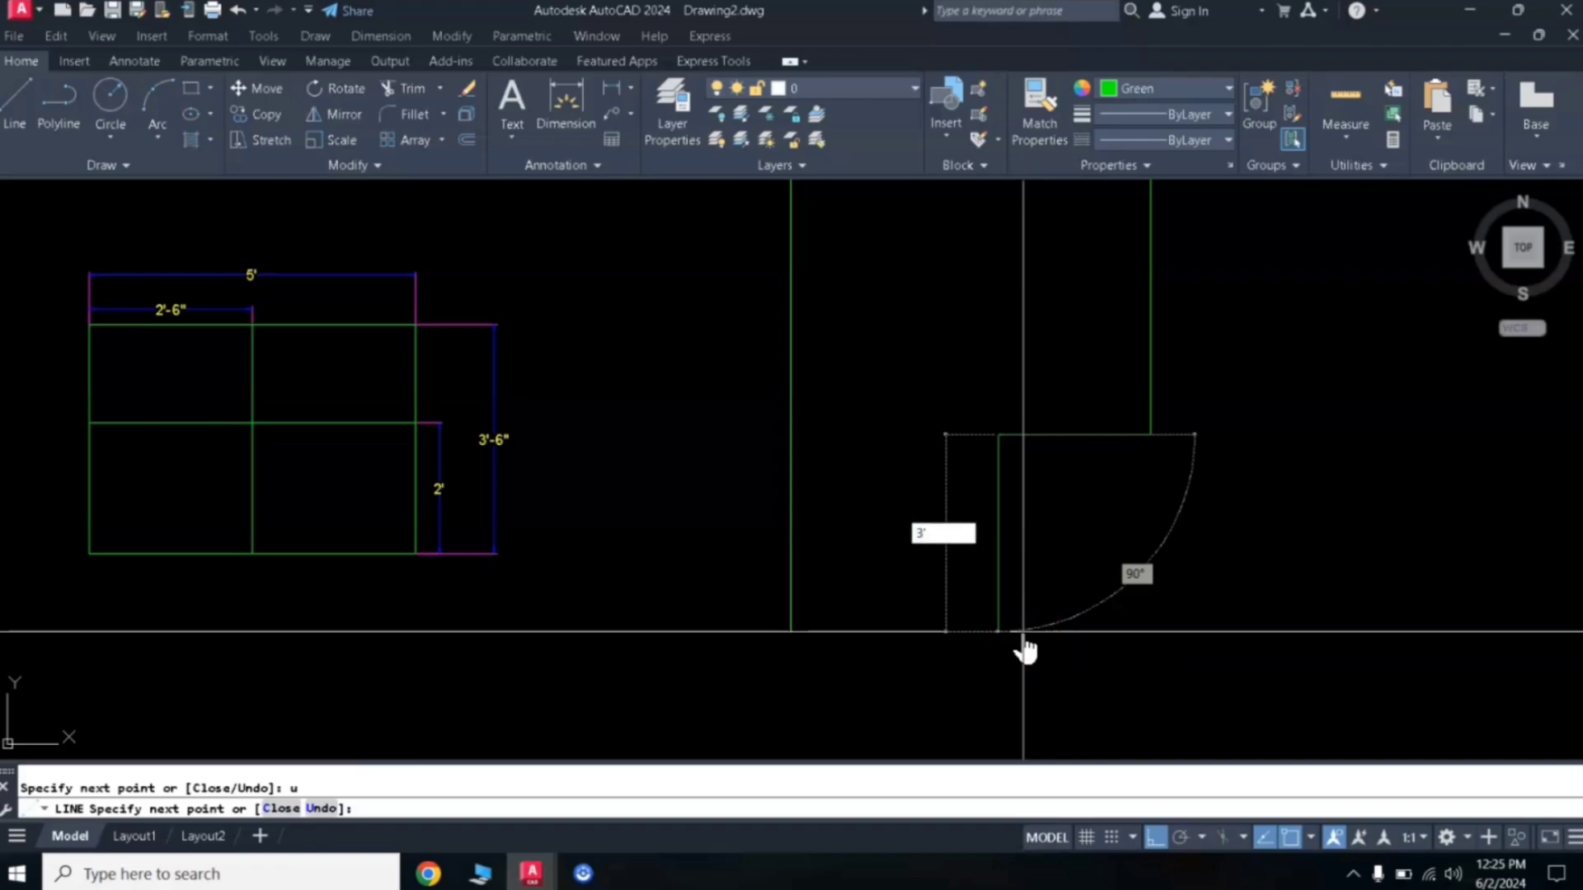
key("Return")
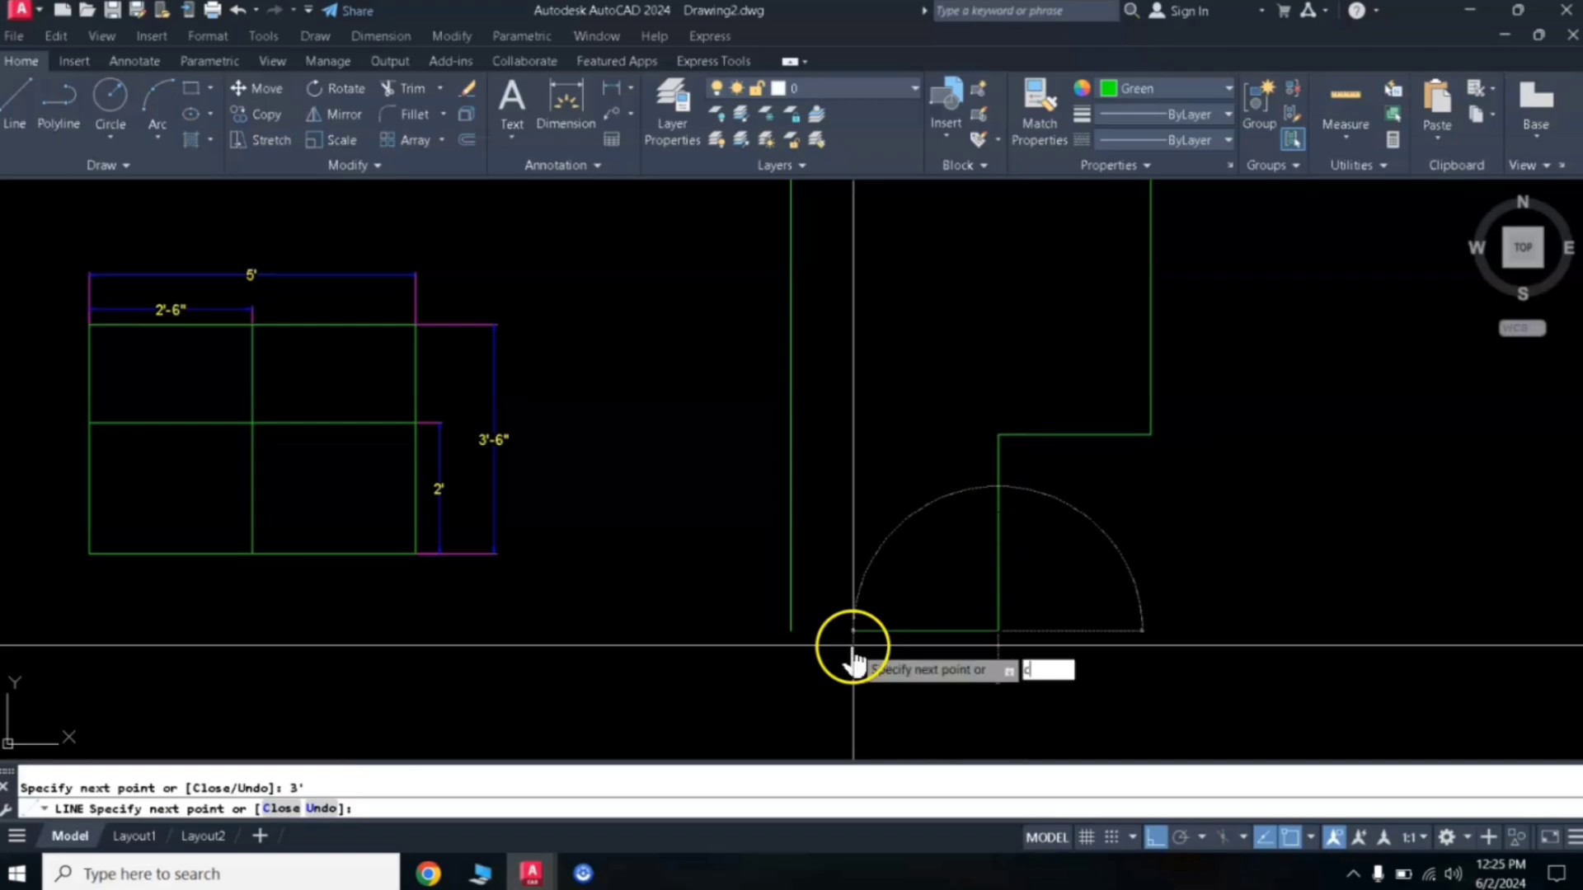
key("Return")
scroll(869, 393, "down", 2)
scroll(869, 392, "down", 2)
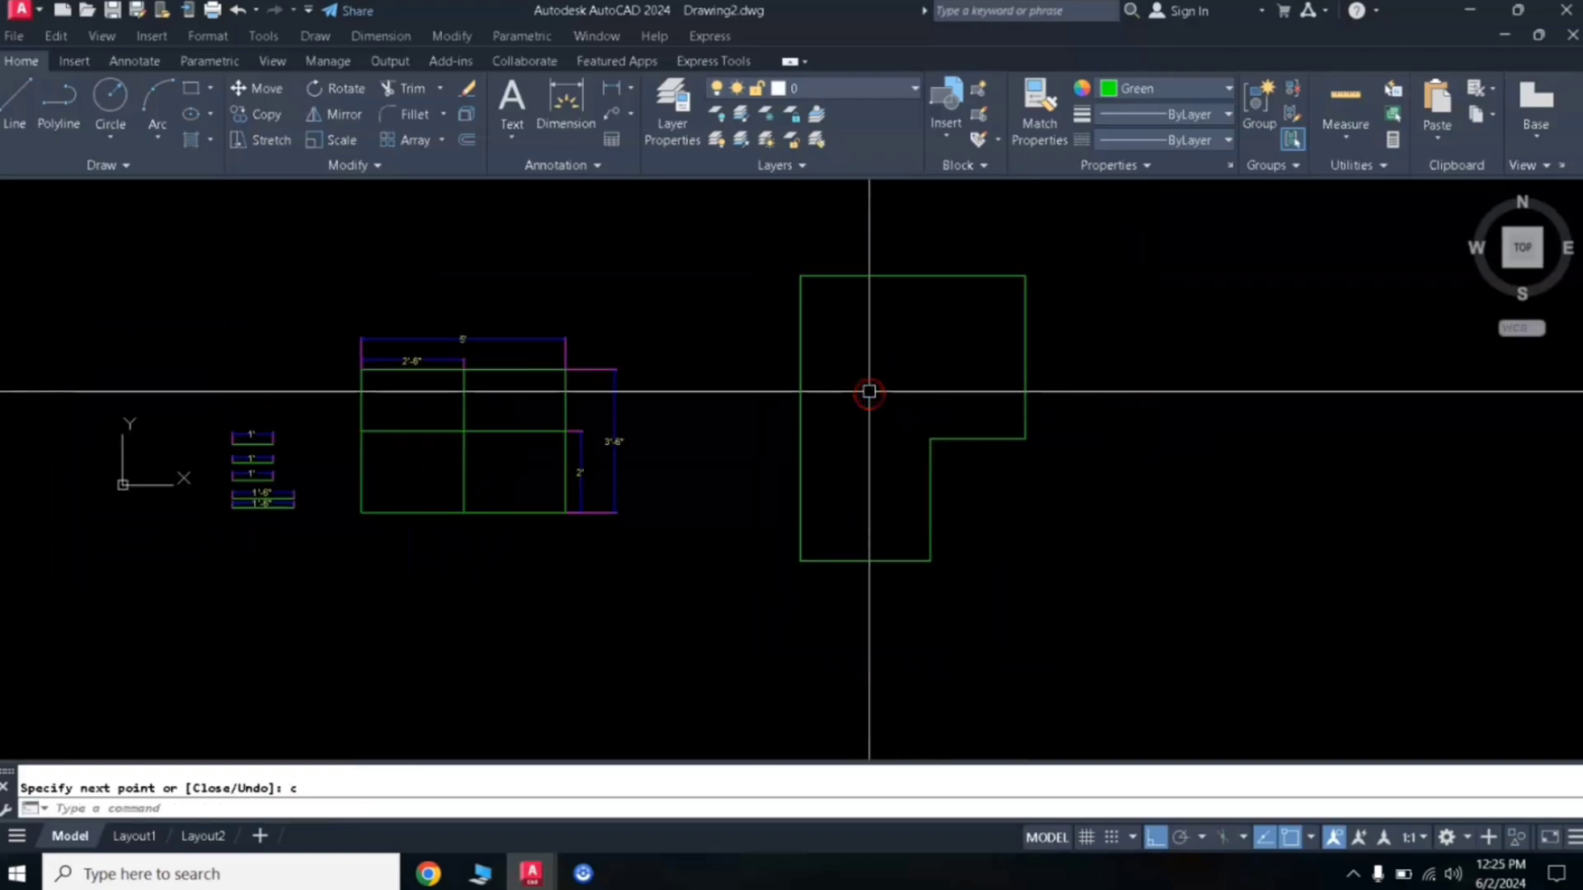
scroll(877, 357, "up", 2)
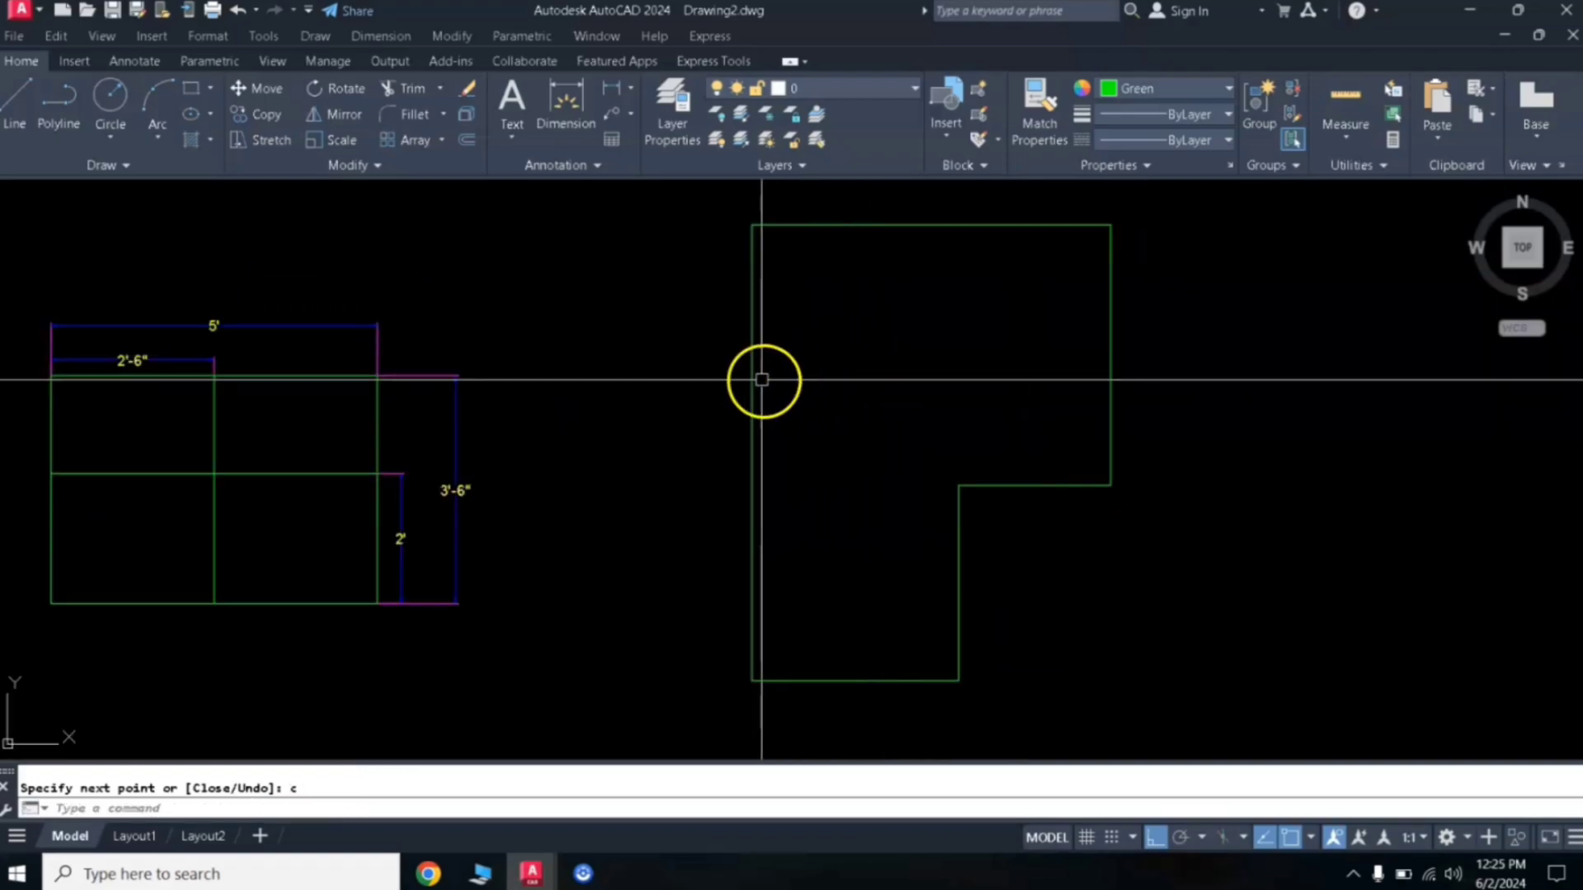
- Quick-dimension the outline's 7' left edge and 5'-6" top edge
left_click(752, 381)
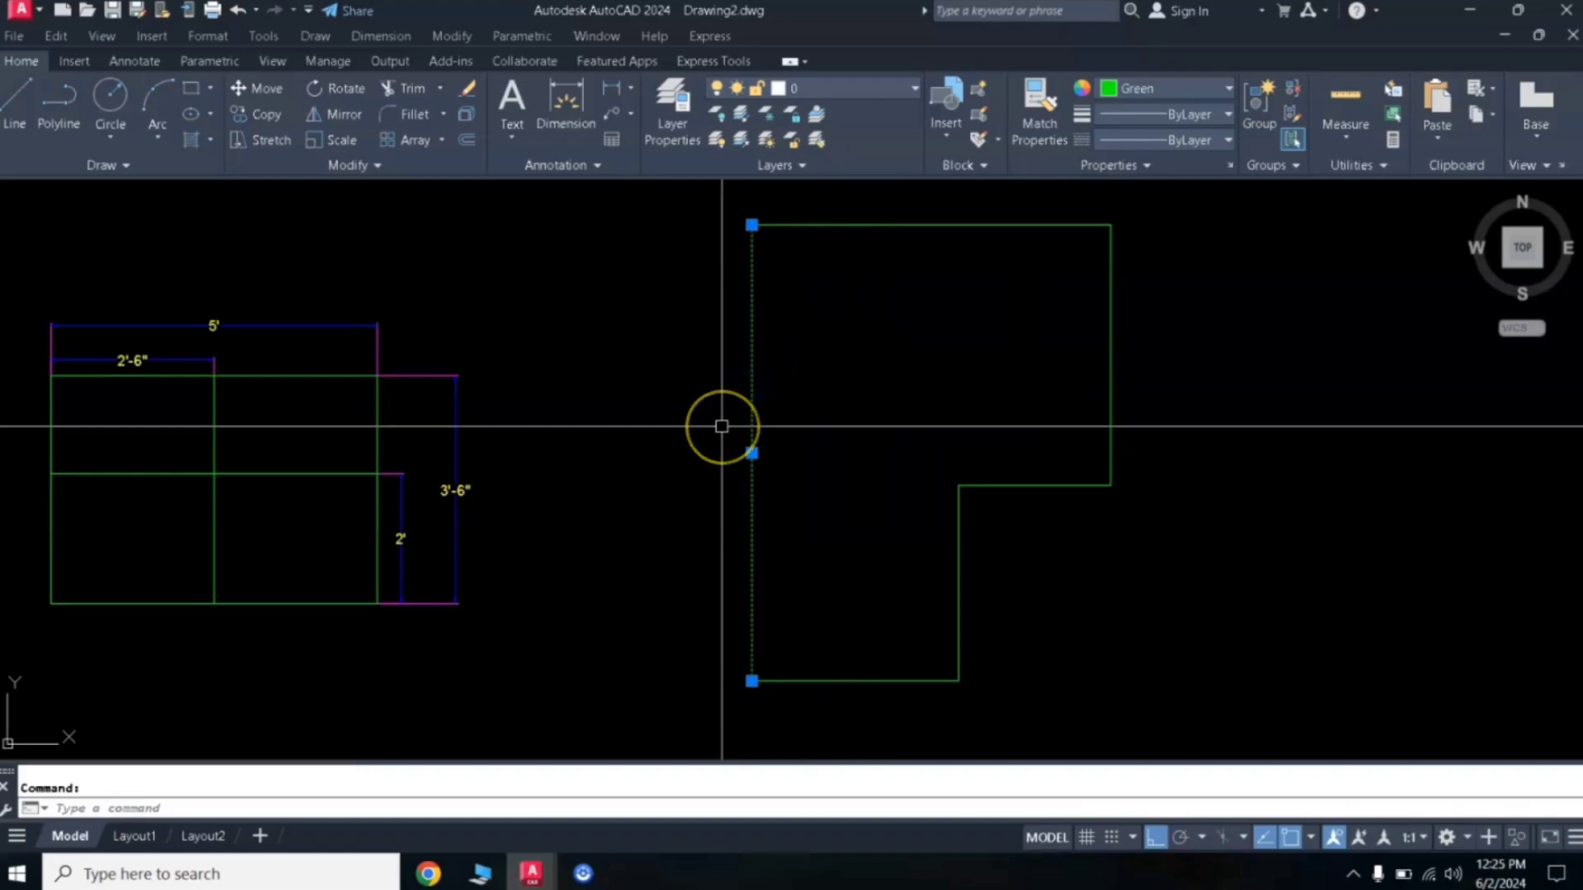
type("dim")
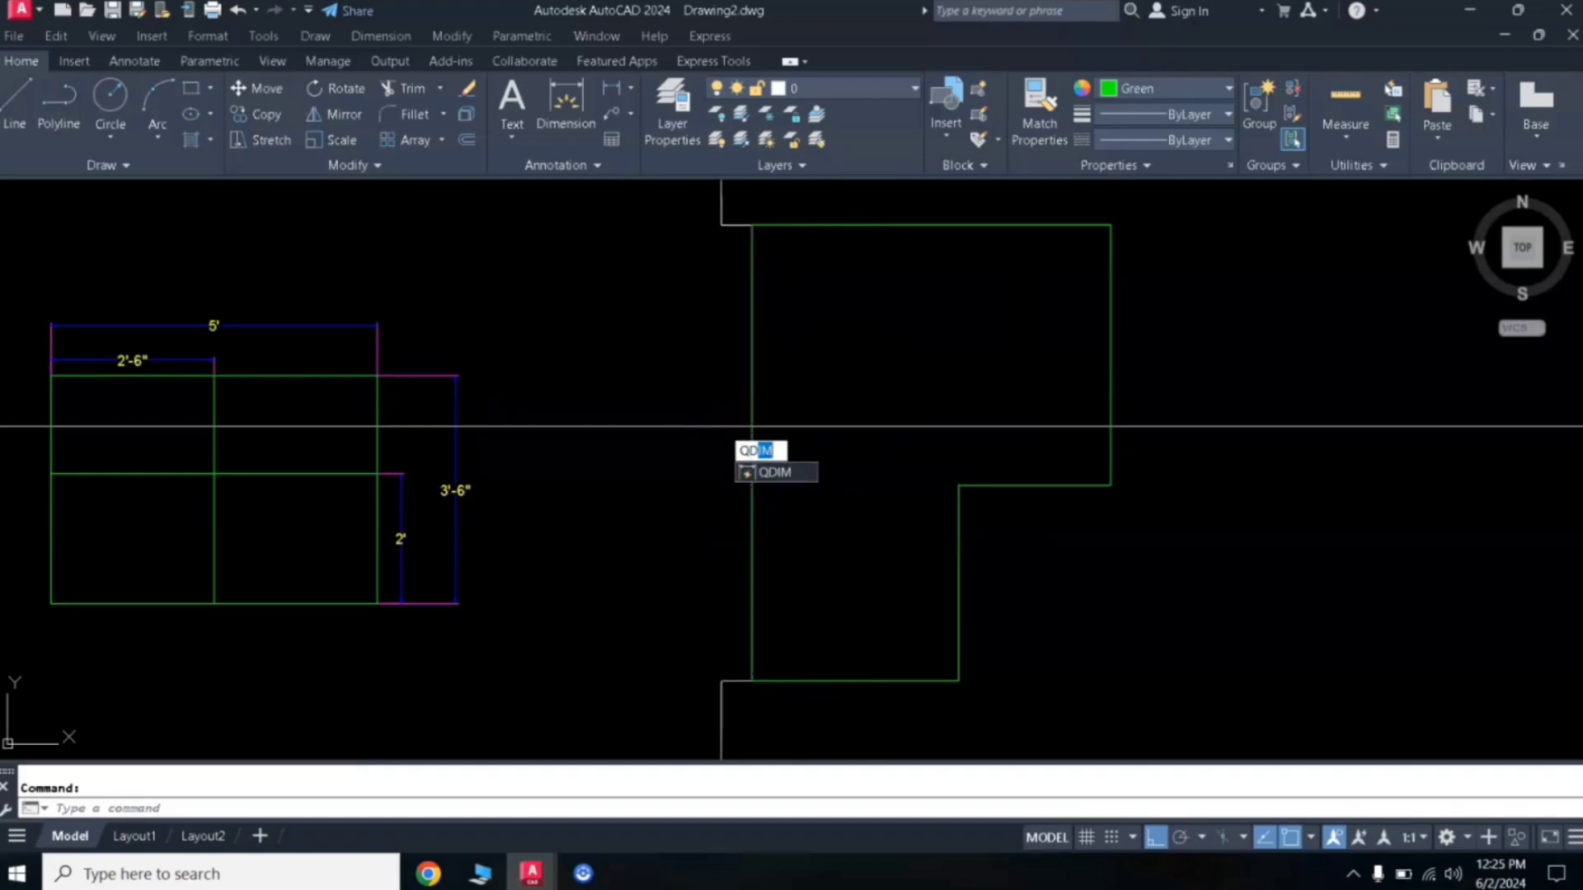
key("Return")
left_click(668, 449)
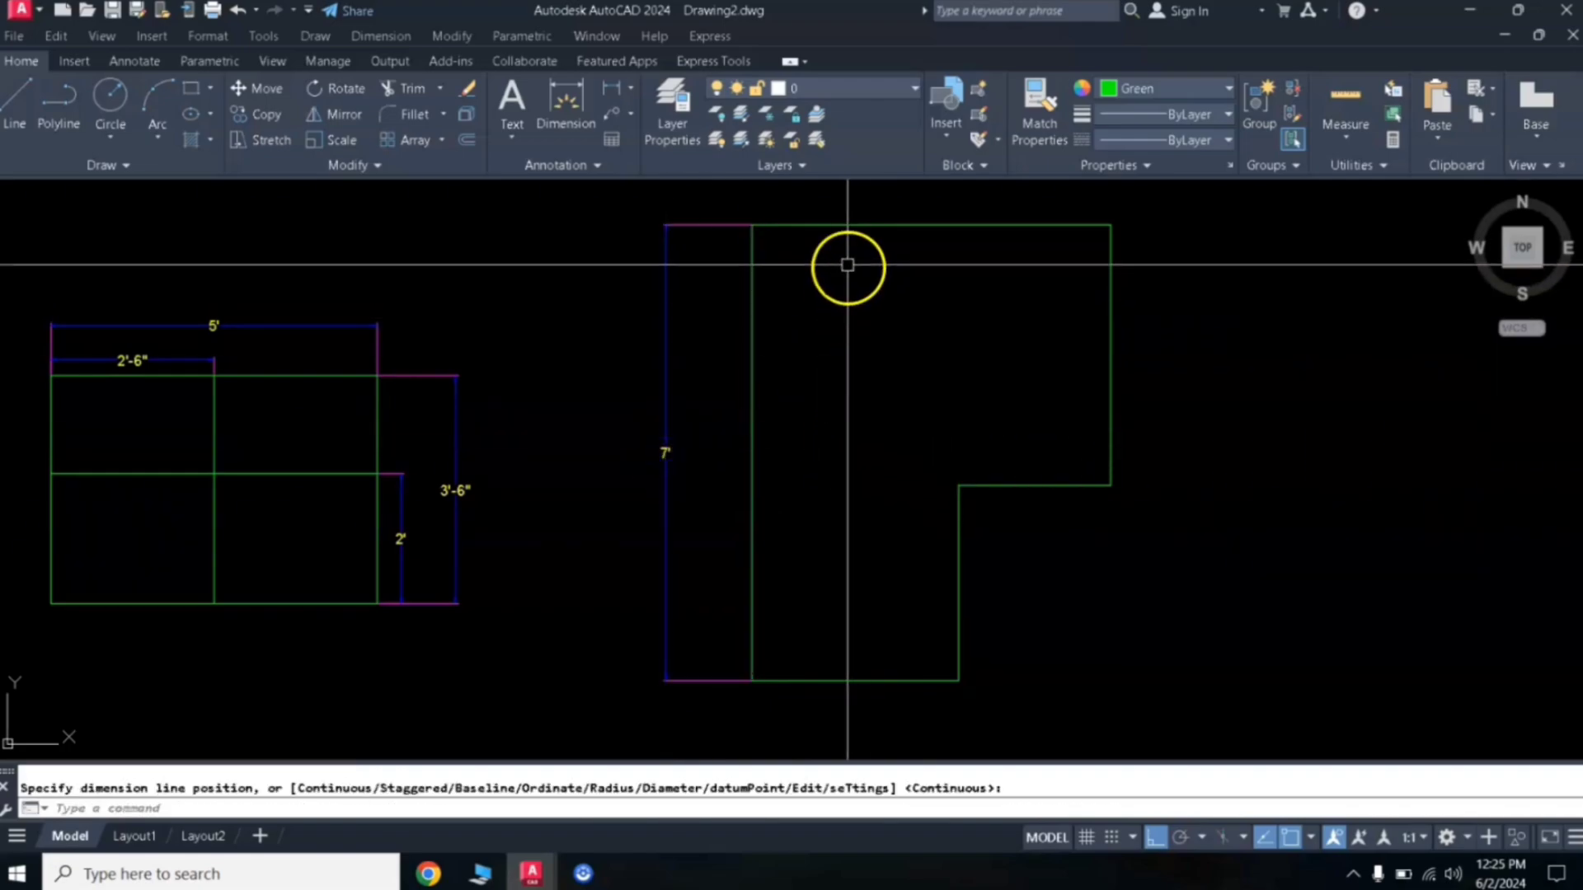
key("Return")
left_click(868, 225)
key("Return")
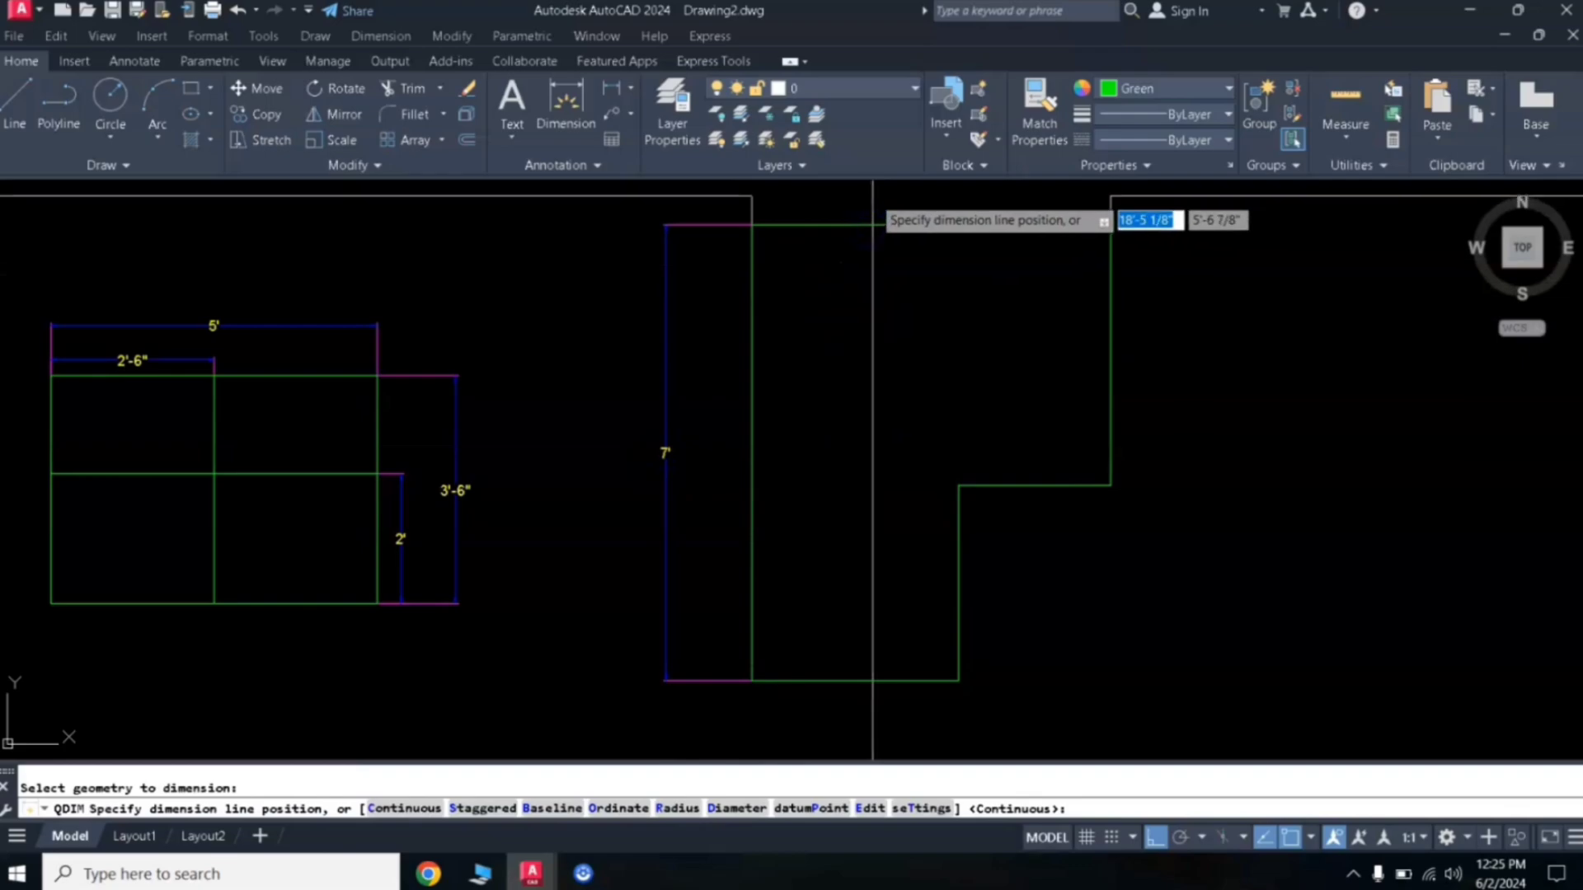
left_click(874, 198)
- Quick-dimension the right edges (4', 3') and bottom edges (3'-2", 2'-4")
key("Return")
left_click(1109, 321)
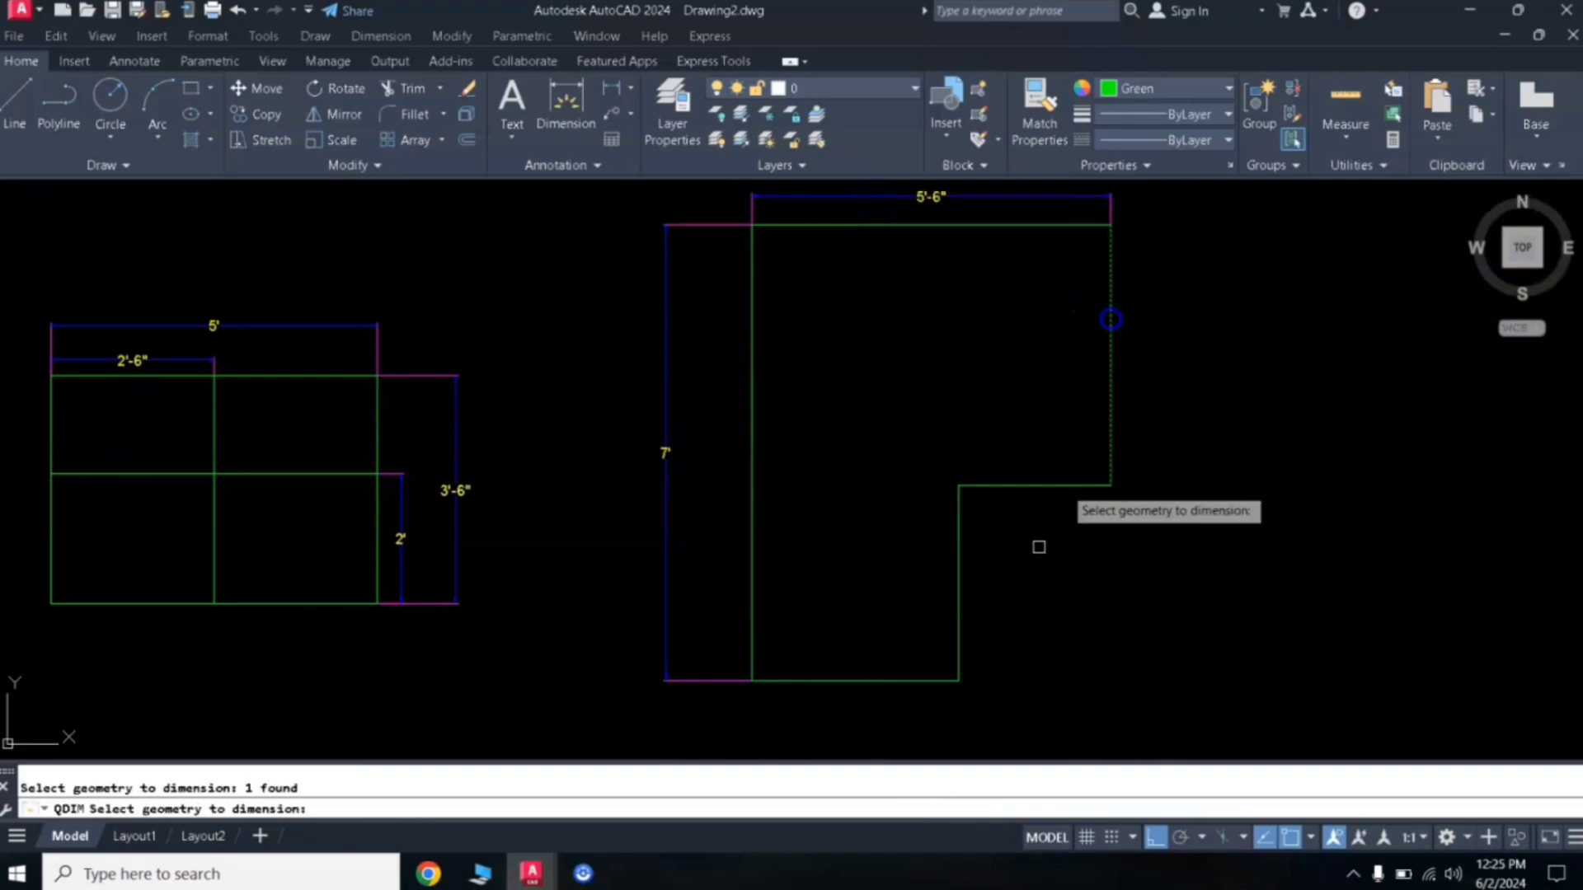
key("Return")
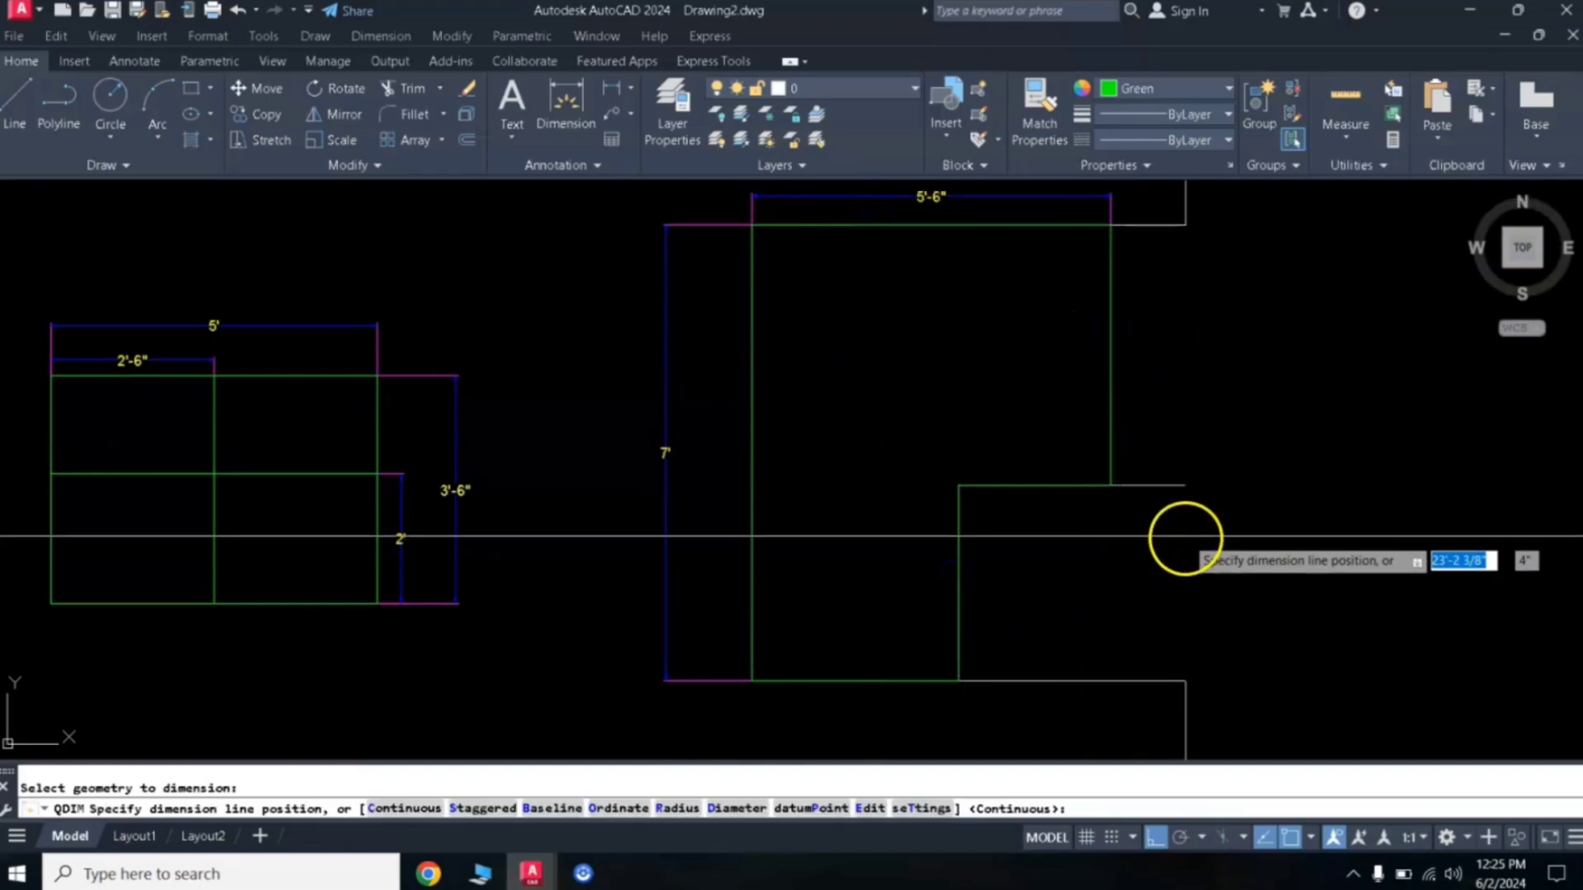
left_click(1184, 541)
left_click(1029, 486)
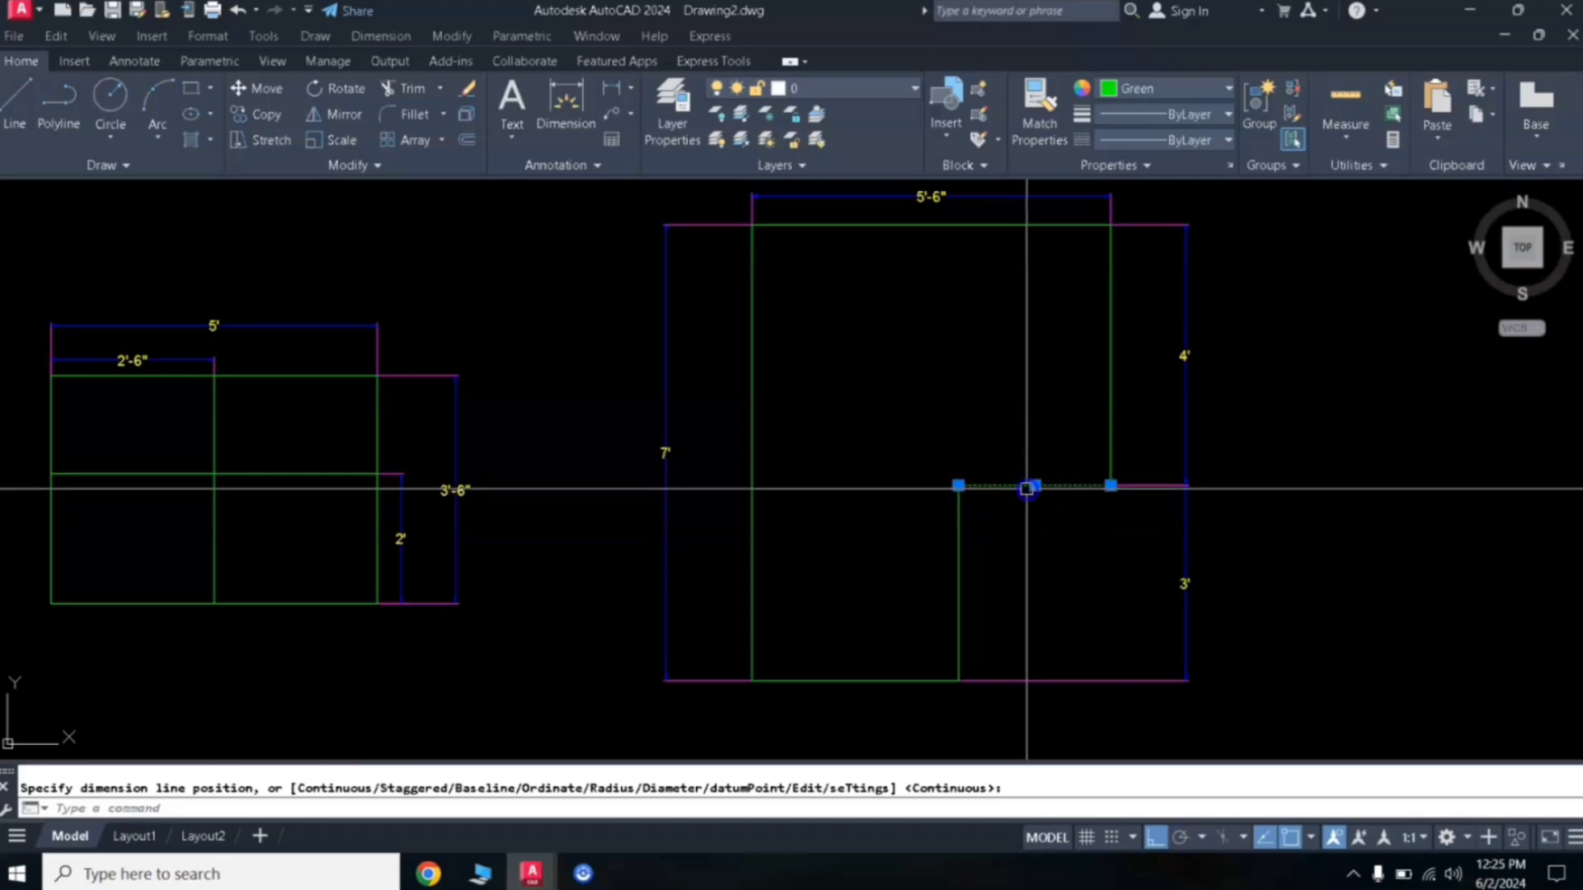
left_click(860, 679)
key("Return")
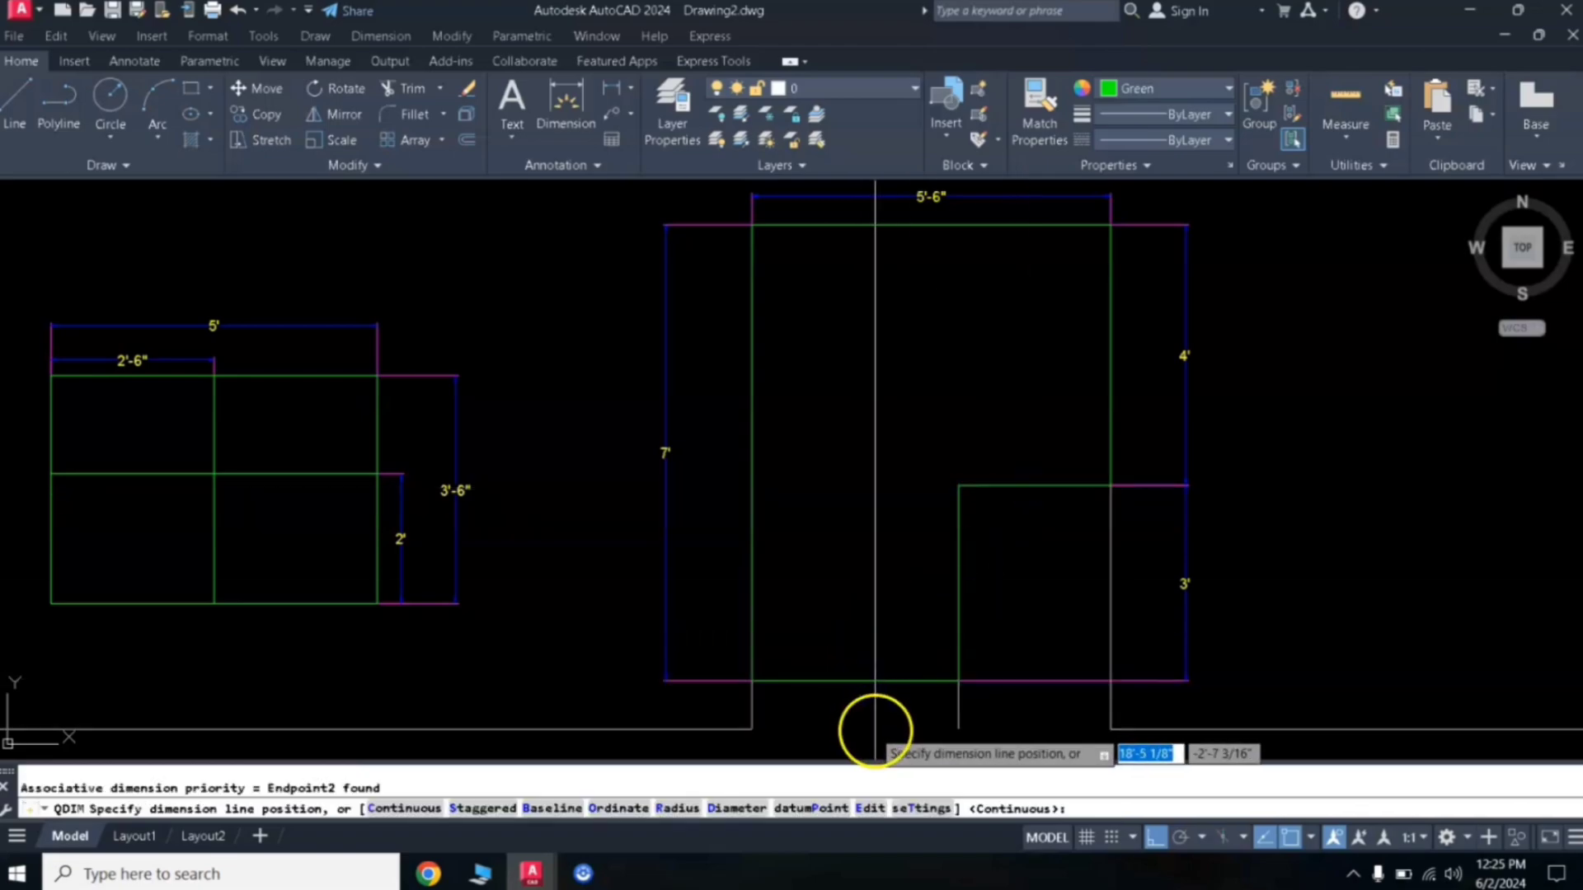
left_click(876, 727)
- Pan and zoom out to show both dimensioned drawings
middle_click_drag(1177, 414, 1131, 389)
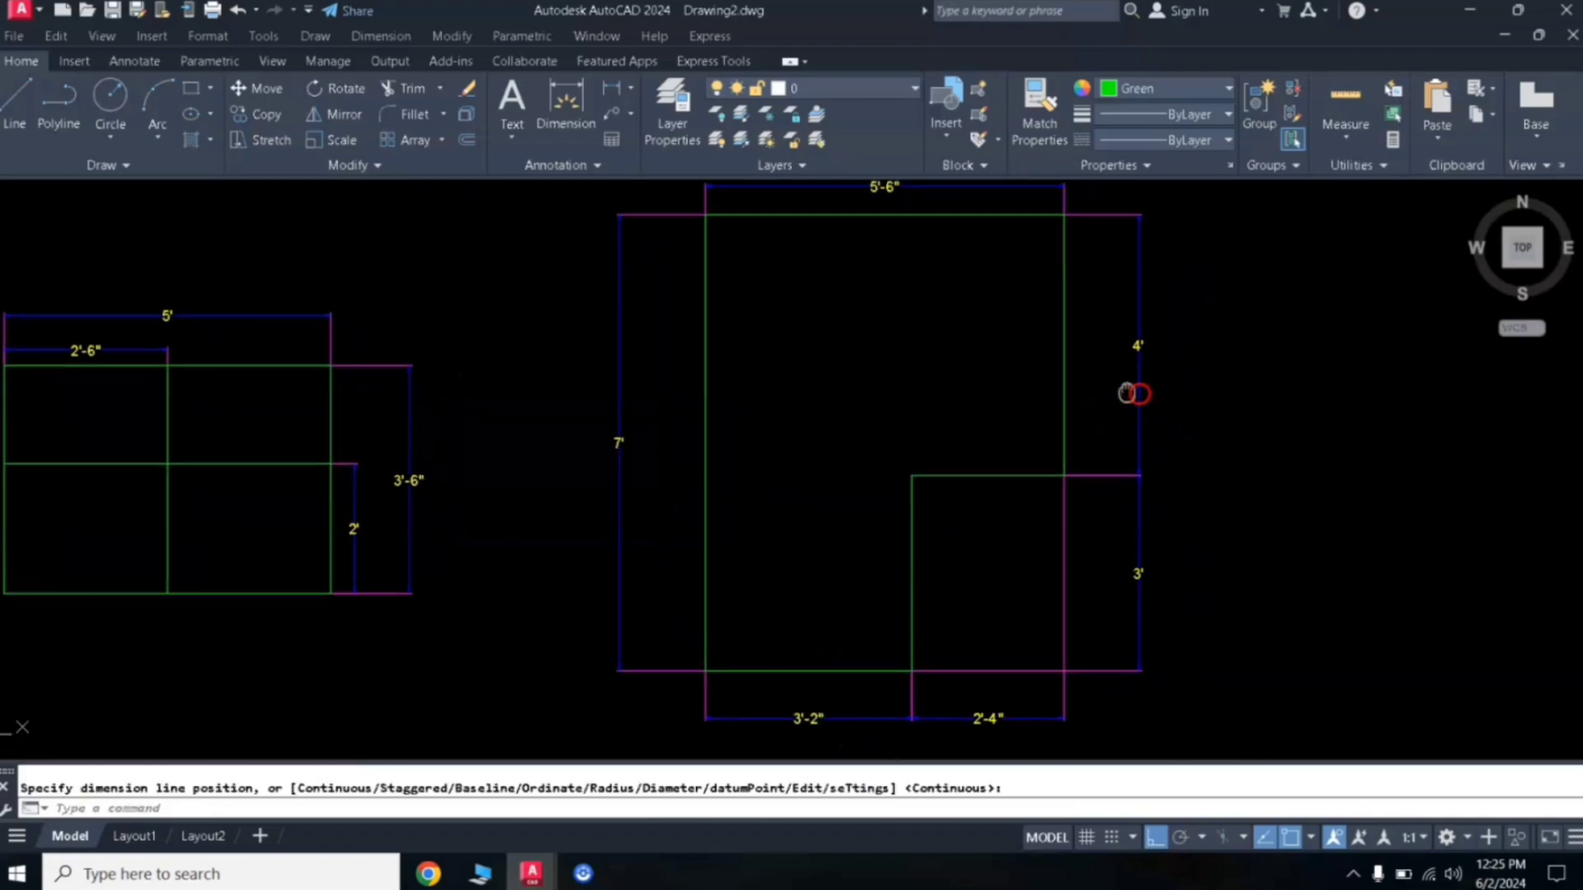
scroll(1121, 389, "down", 2)
scroll(1037, 343, "up", 2)
middle_click_drag(1037, 341, 906, 336)
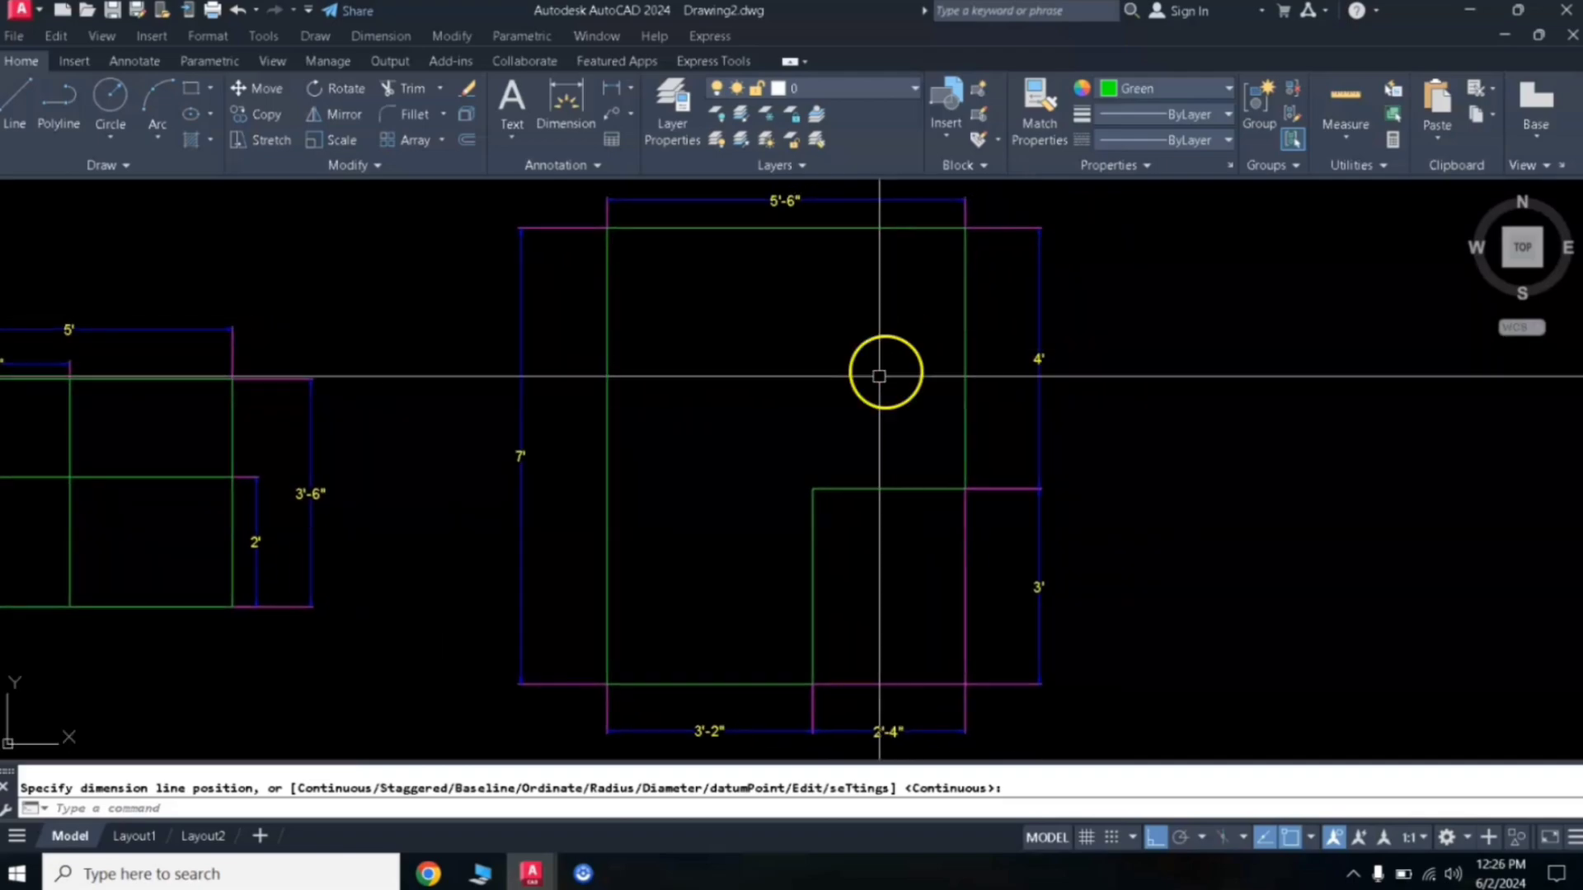
middle_click_drag(886, 366, 1045, 381)
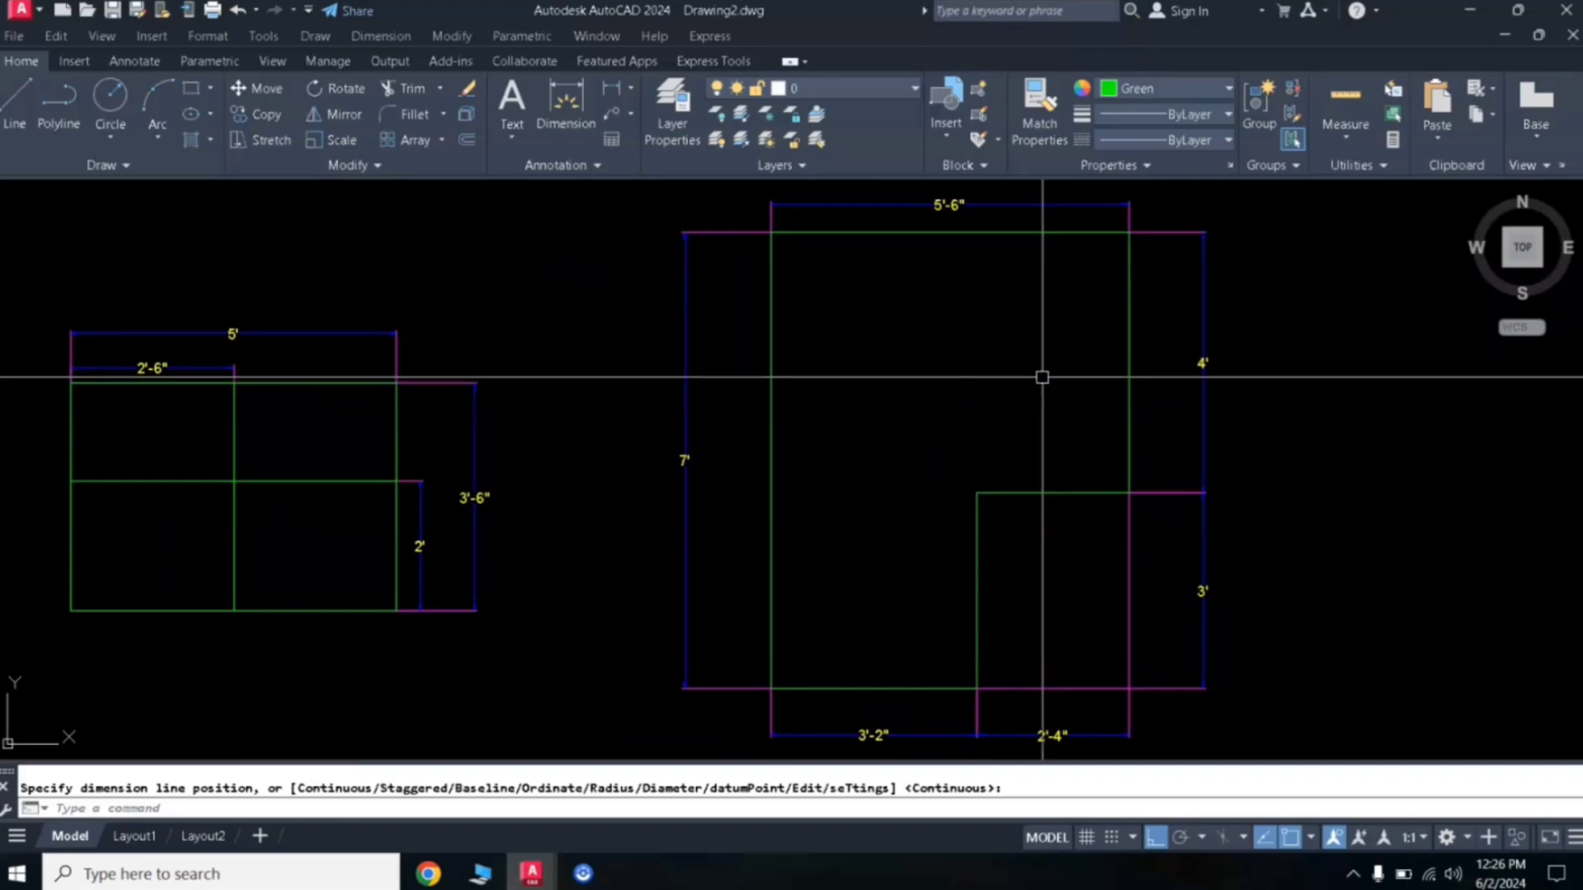
type("z")
key("Return")
key("Return")
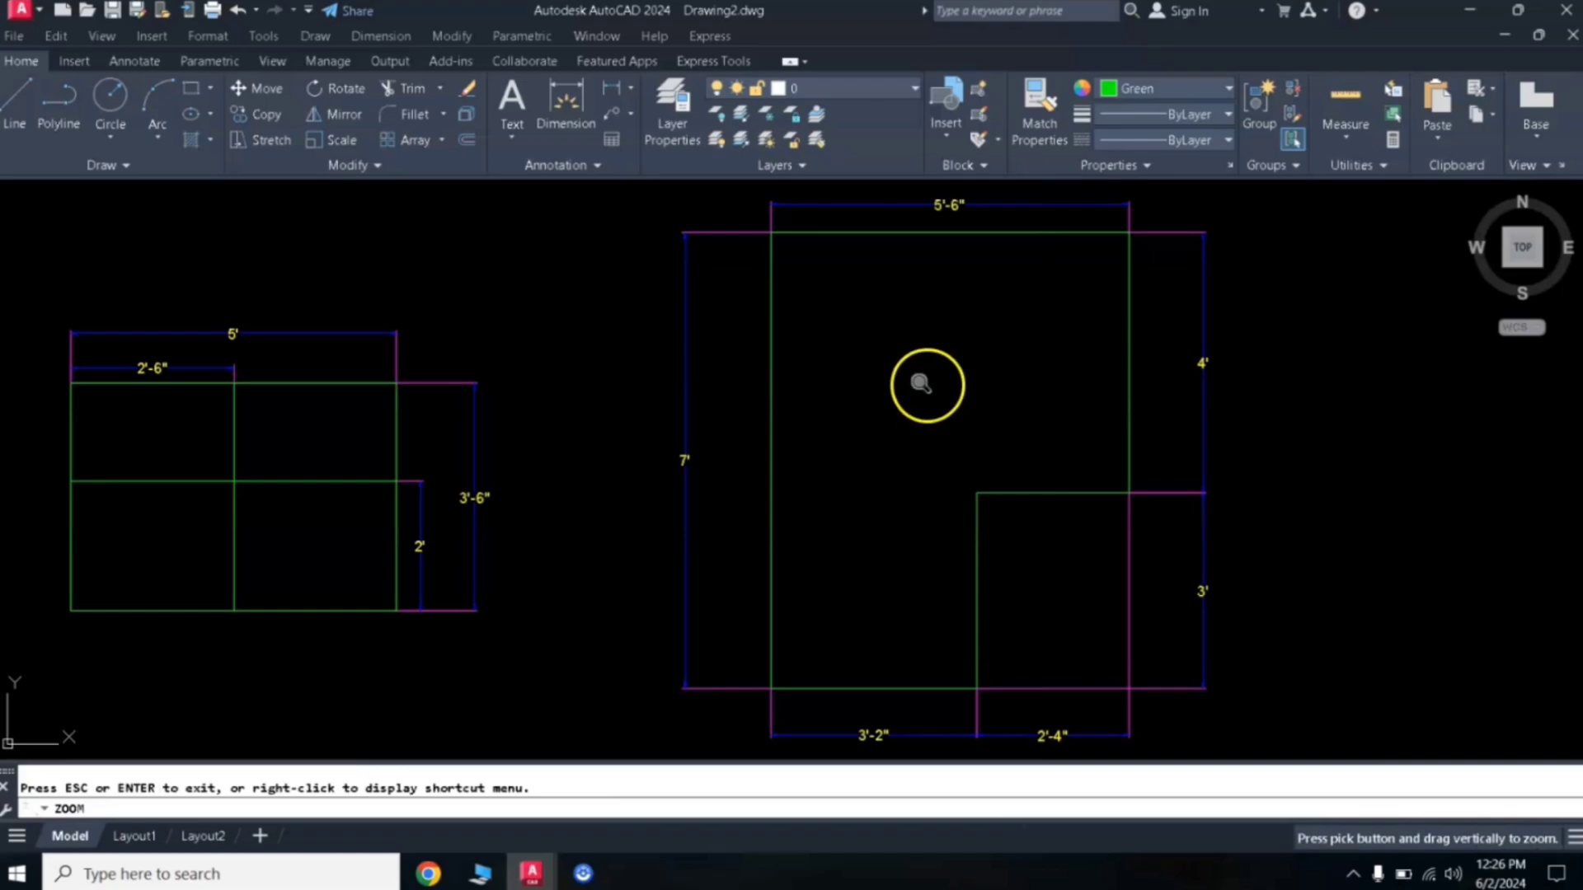
left_click_drag(921, 384, 926, 417)
right_click(932, 395)
left_click(963, 414)
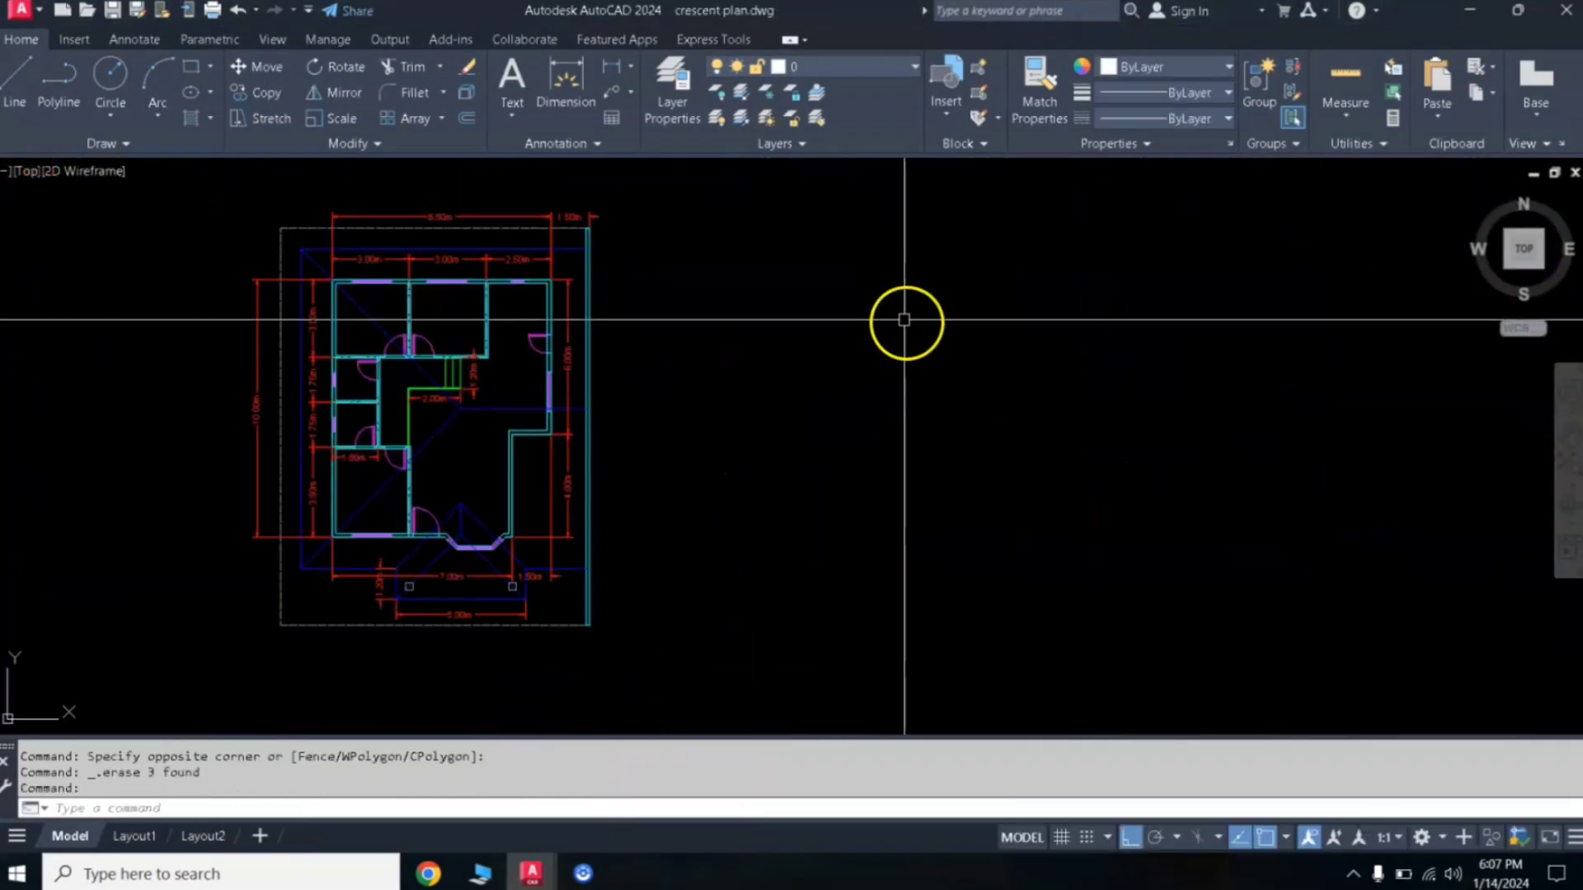
- Shift and zoom the view so the floor plan sits left, leaving room at right
middle_click_drag(915, 297, 767, 352)
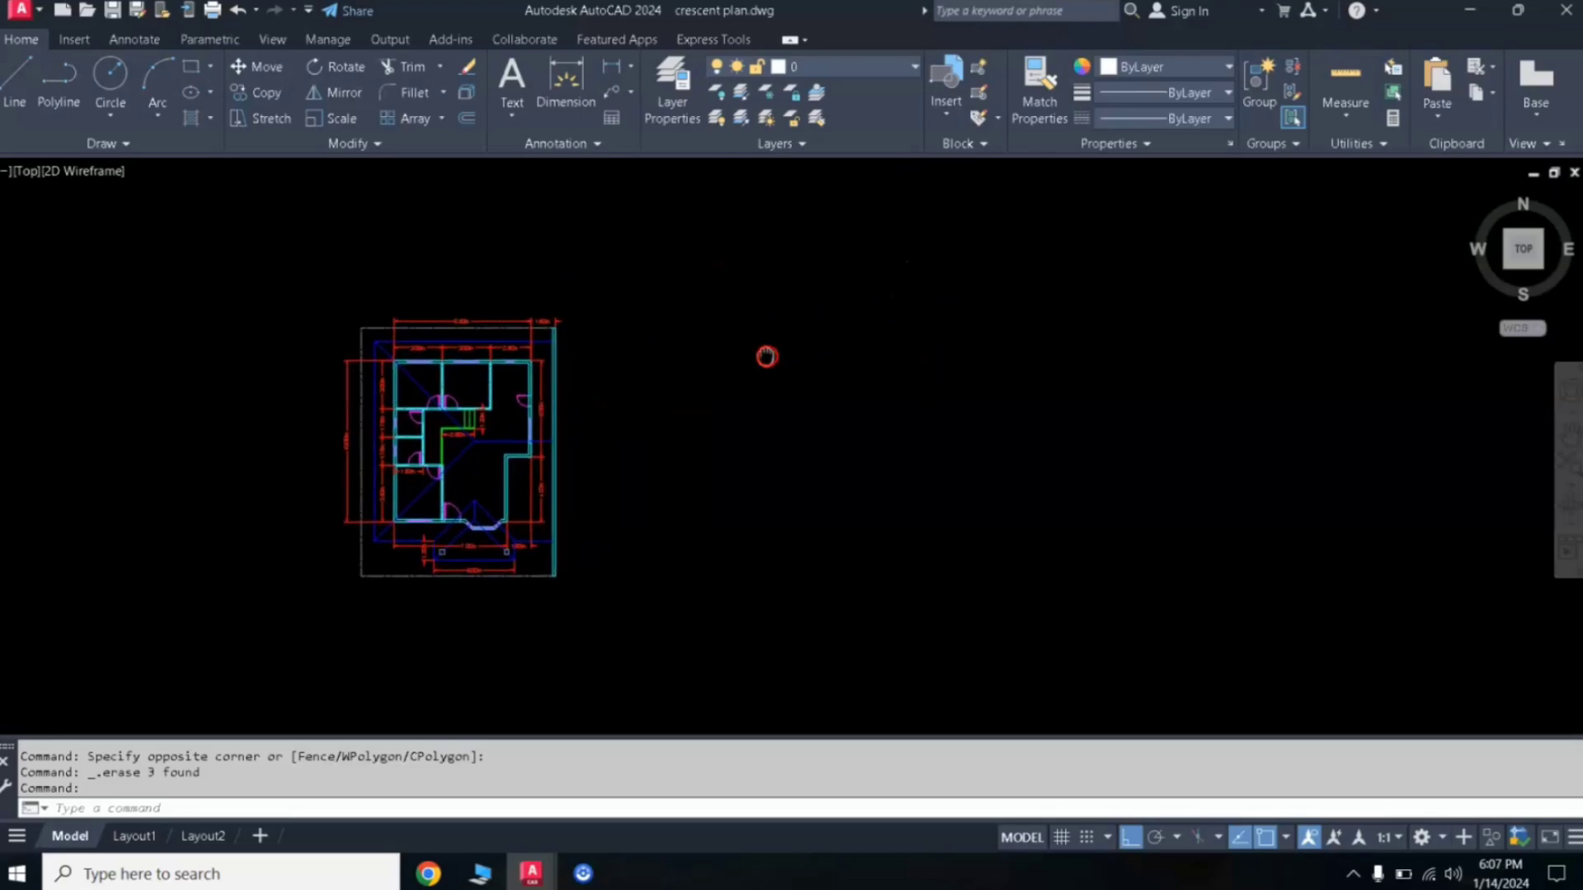
scroll(789, 346, "up", 2)
left_click(811, 323)
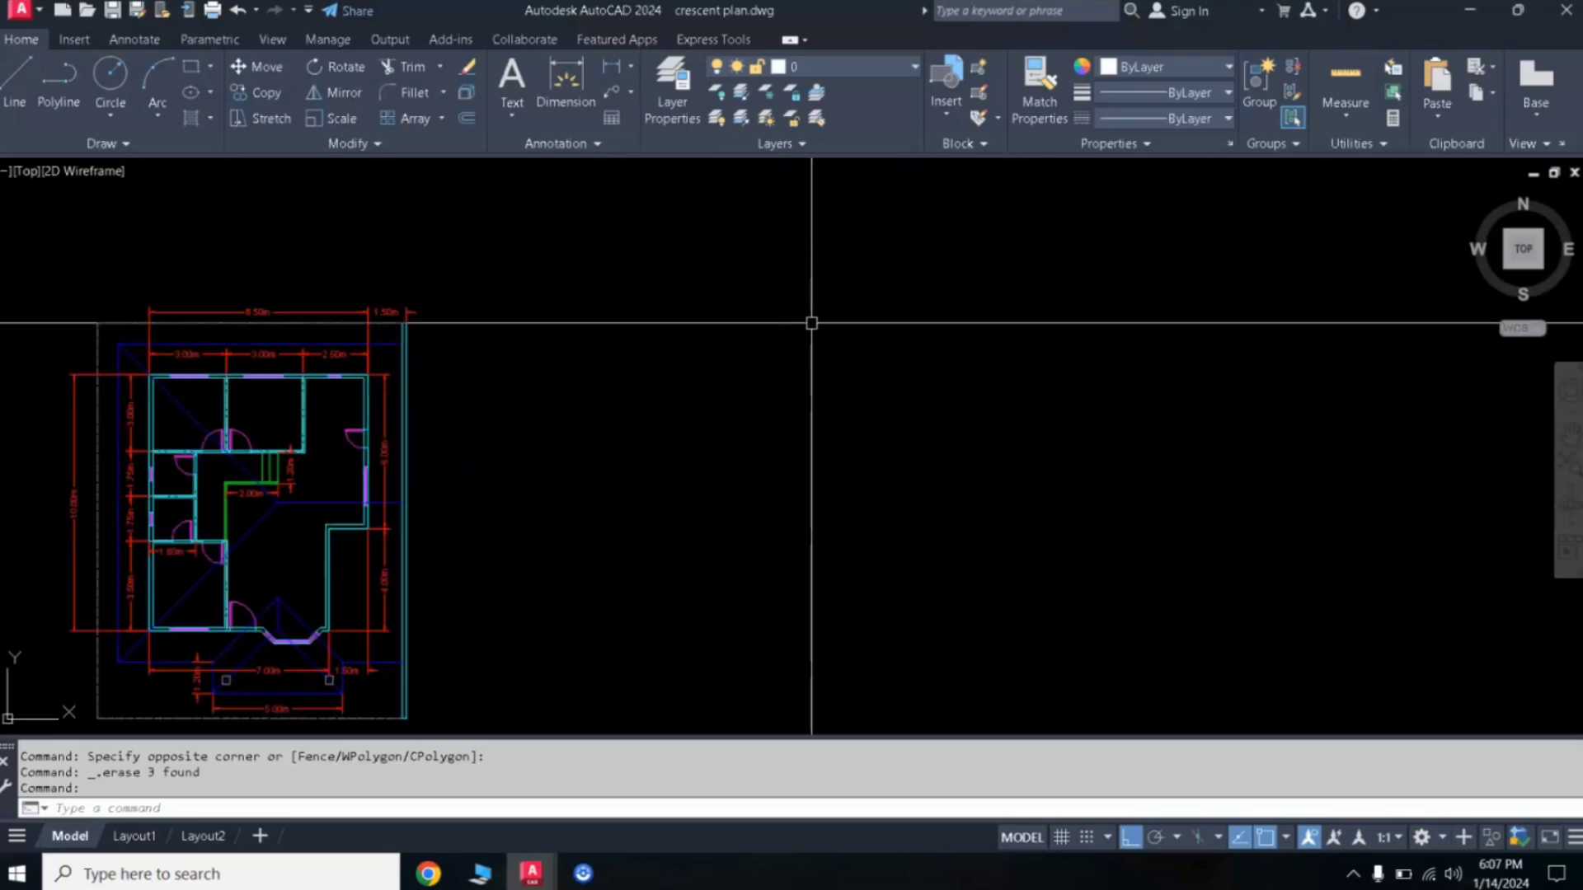
- Draw a six-point stepped multiline wall at scale 0.15 right of the floor plan
type("ml")
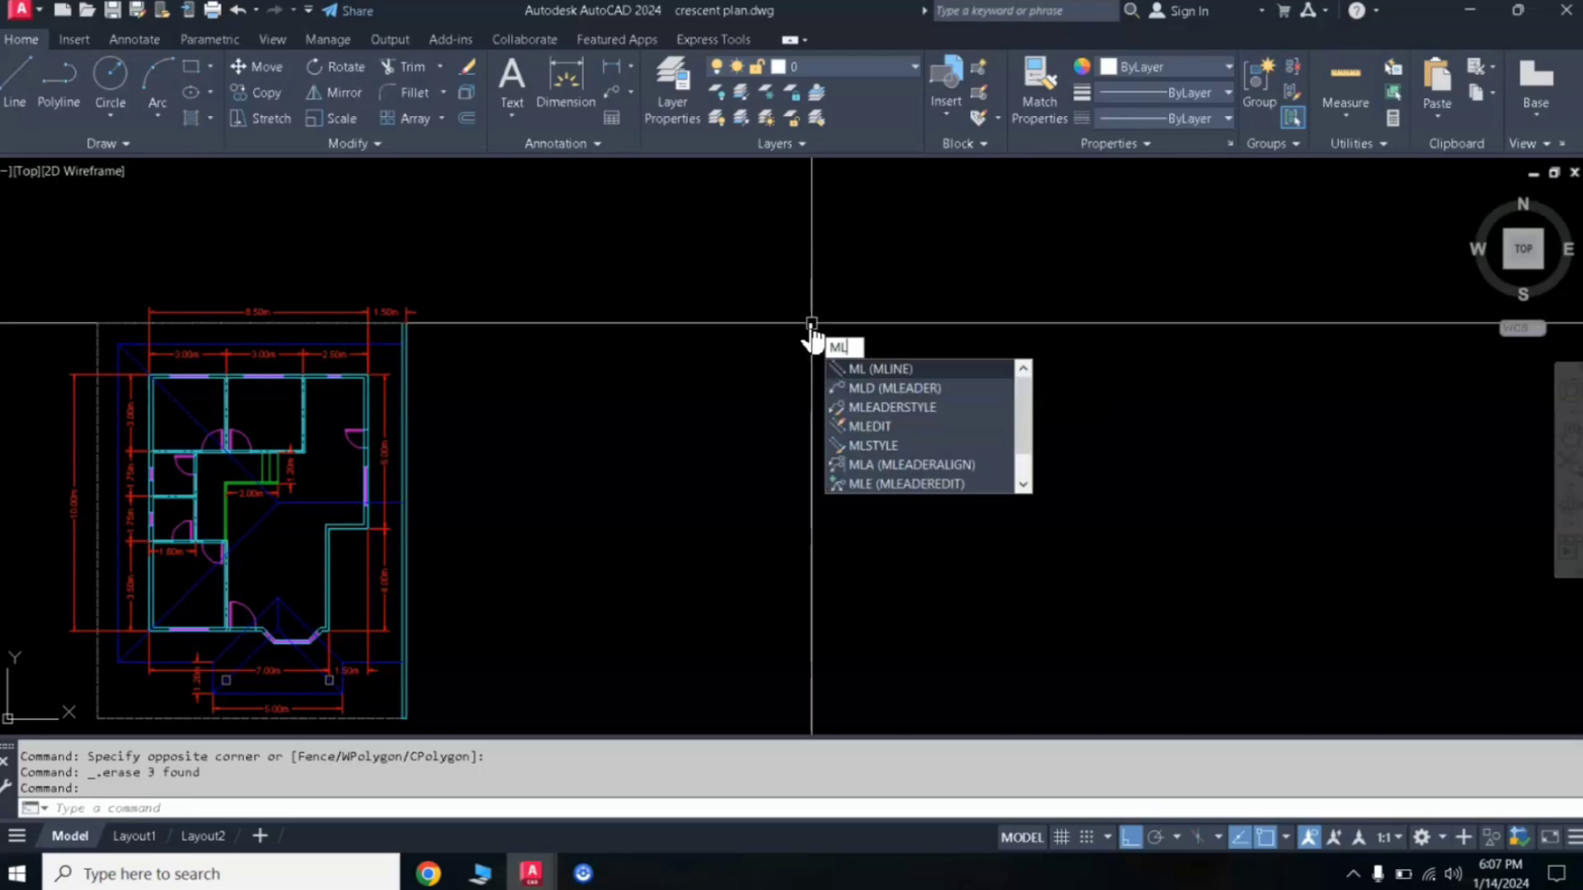
key("Return")
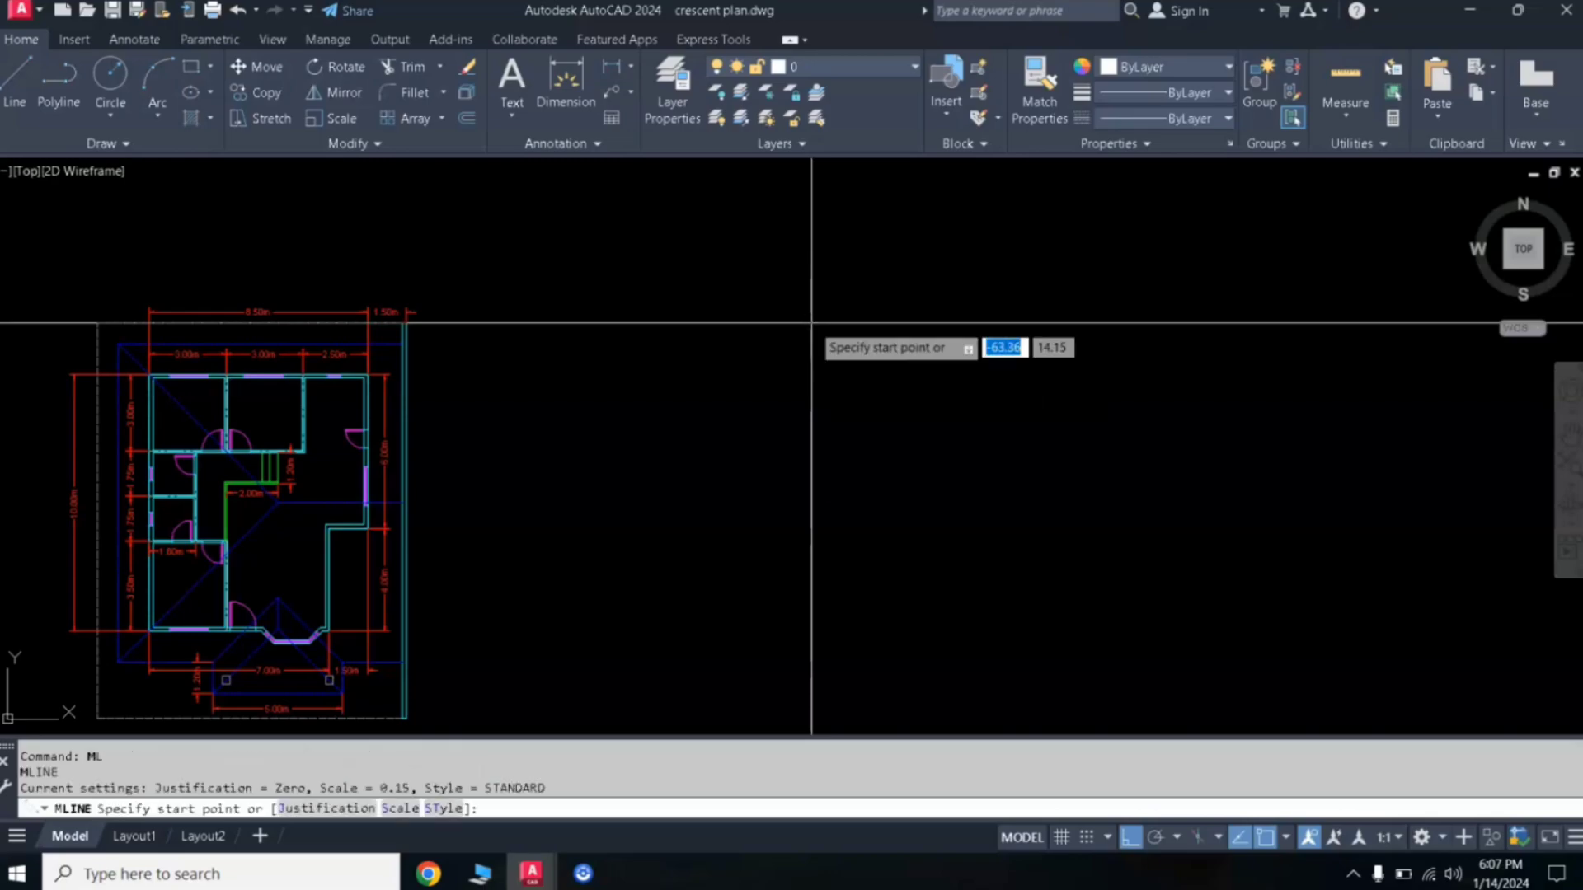
left_click(684, 309)
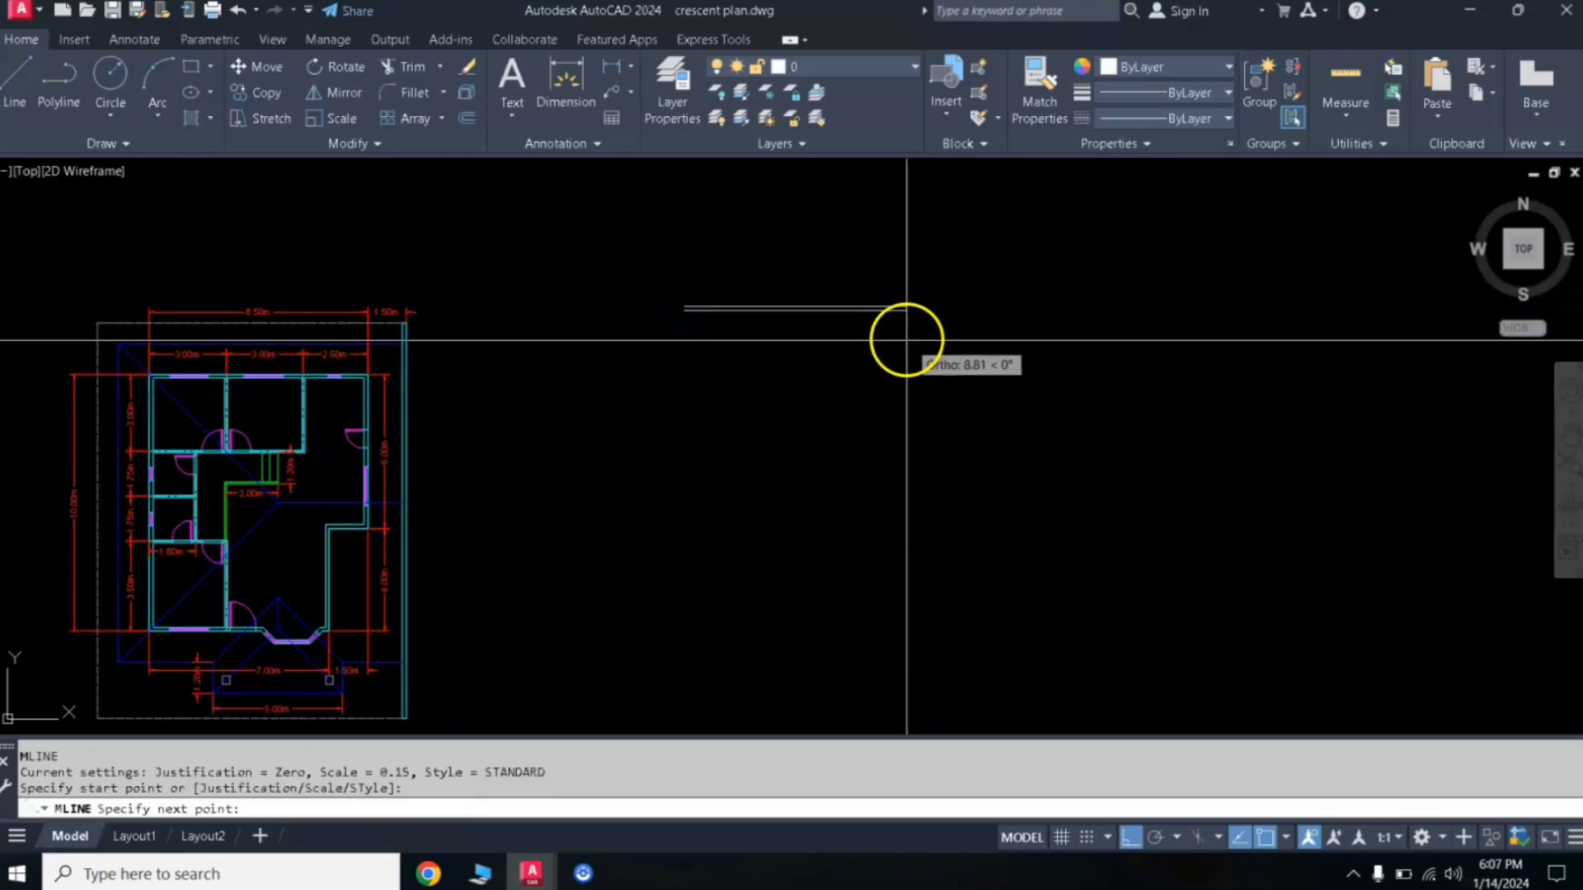
left_click(884, 369)
left_click(940, 371)
left_click(940, 320)
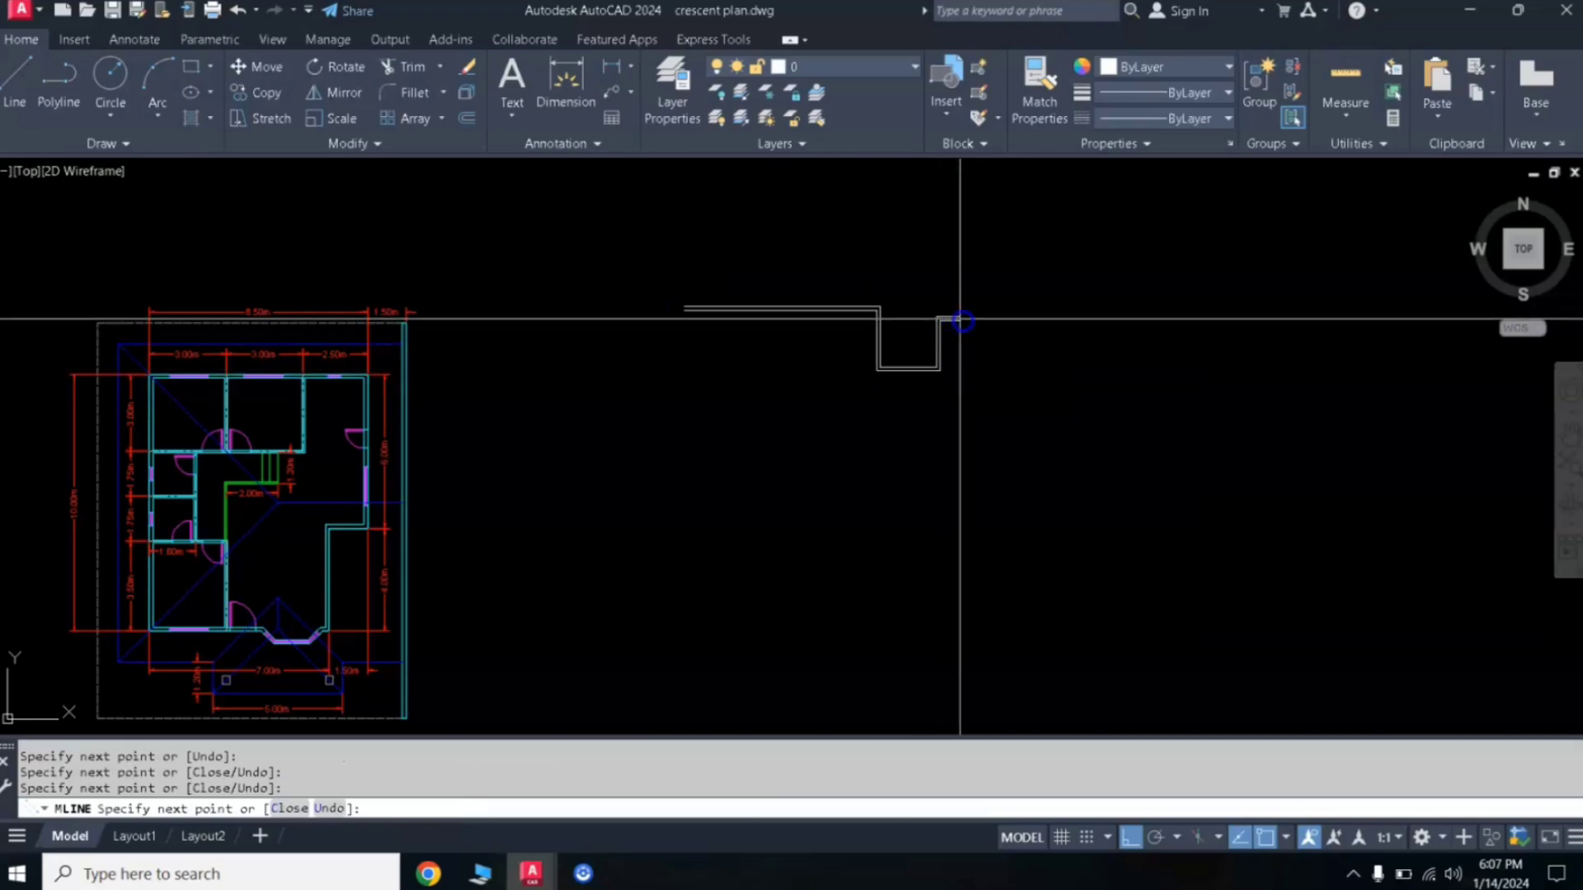
left_click(1028, 319)
left_click(1146, 439)
right_click(1165, 368)
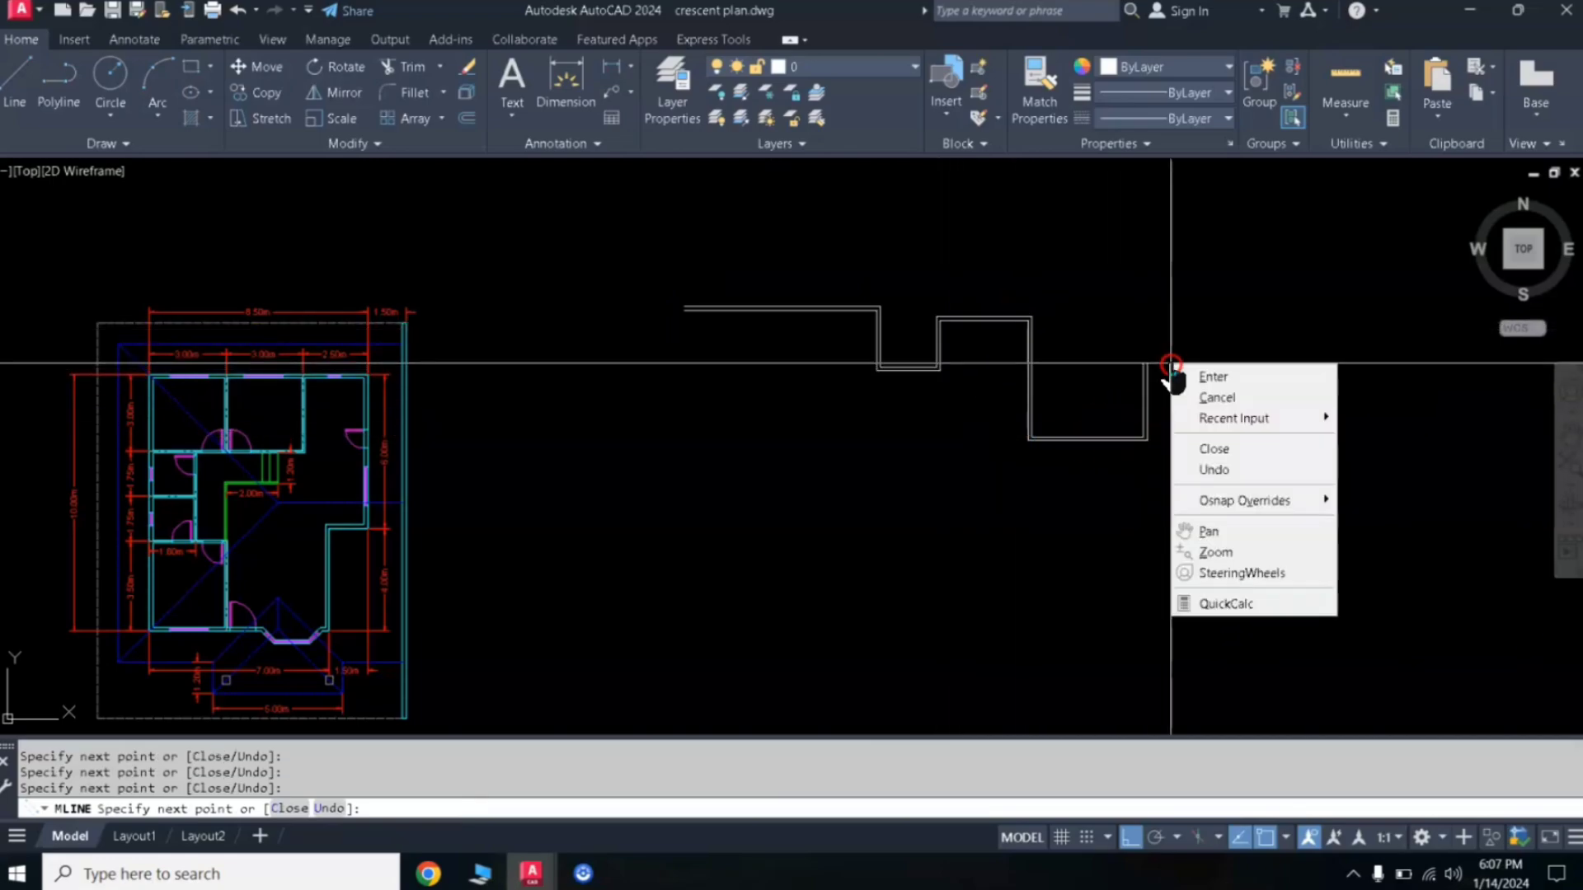
left_click(1211, 371)
left_click(791, 309)
scroll(791, 310, "up", 2)
scroll(768, 312, "up", 2)
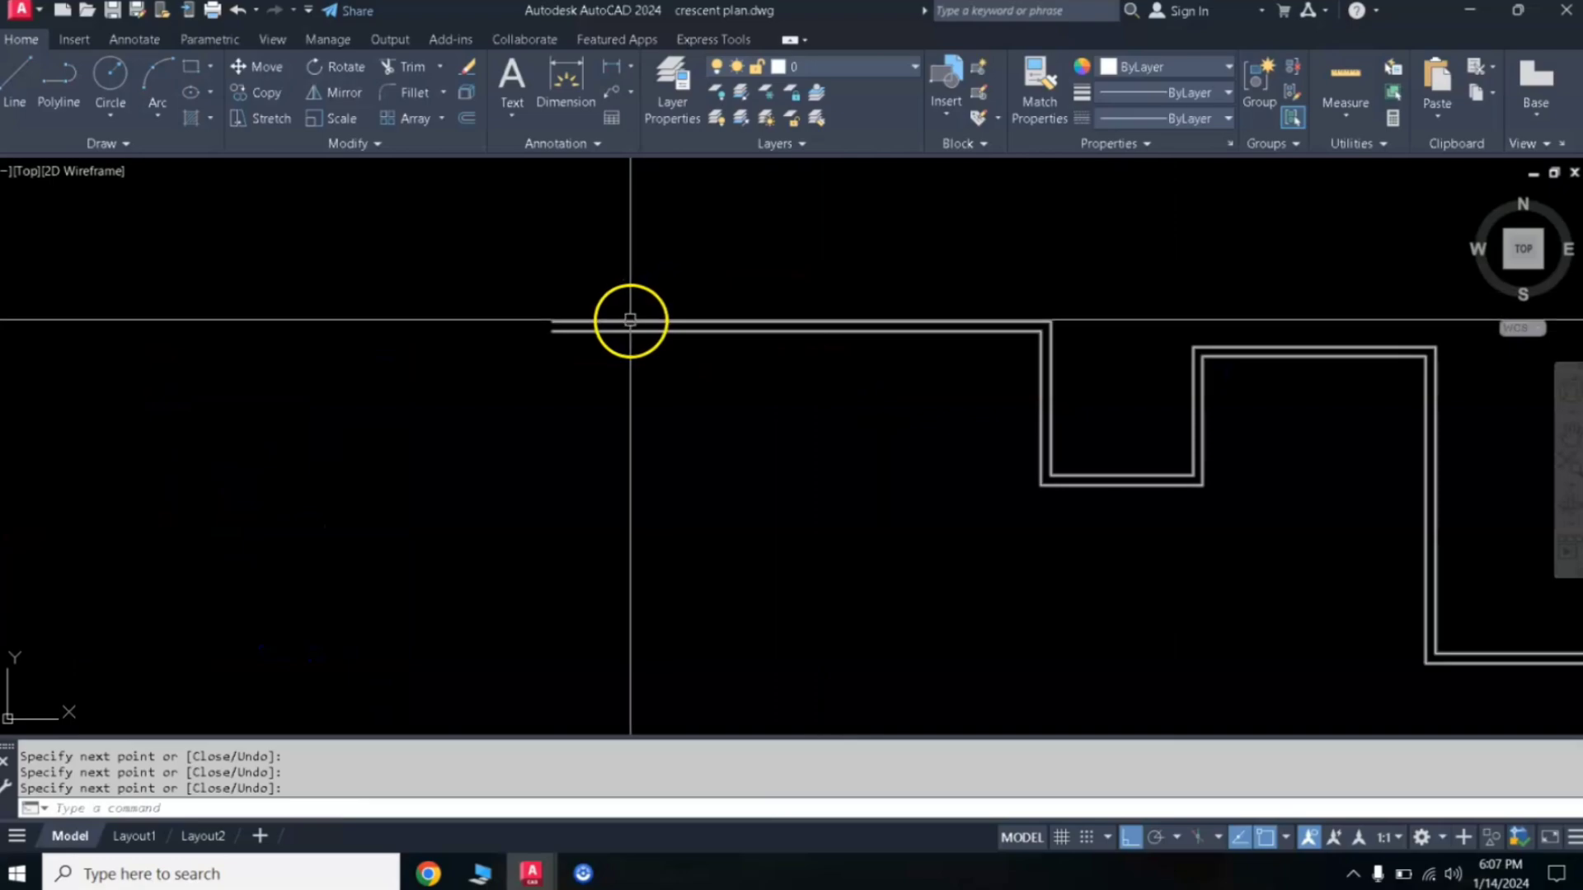
- Frame the sample area and keep Cyan as the current colour
scroll(820, 494, "down", 2)
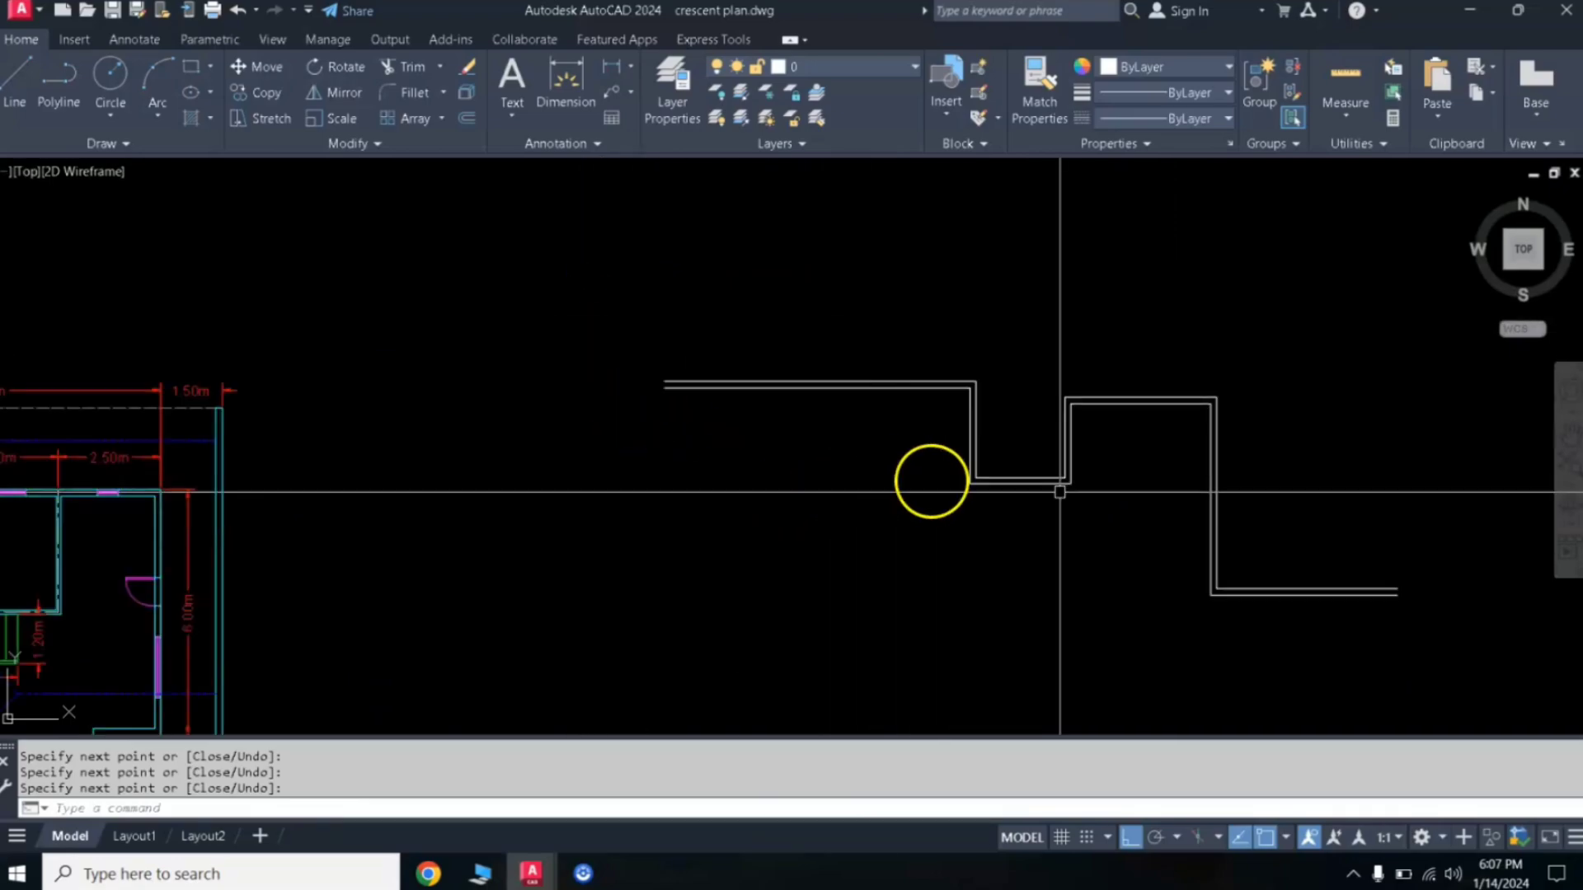
mouse_move(930, 477)
middle_mouse_down()
mouse_move(1014, 438)
mouse_move(967, 407)
middle_mouse_up()
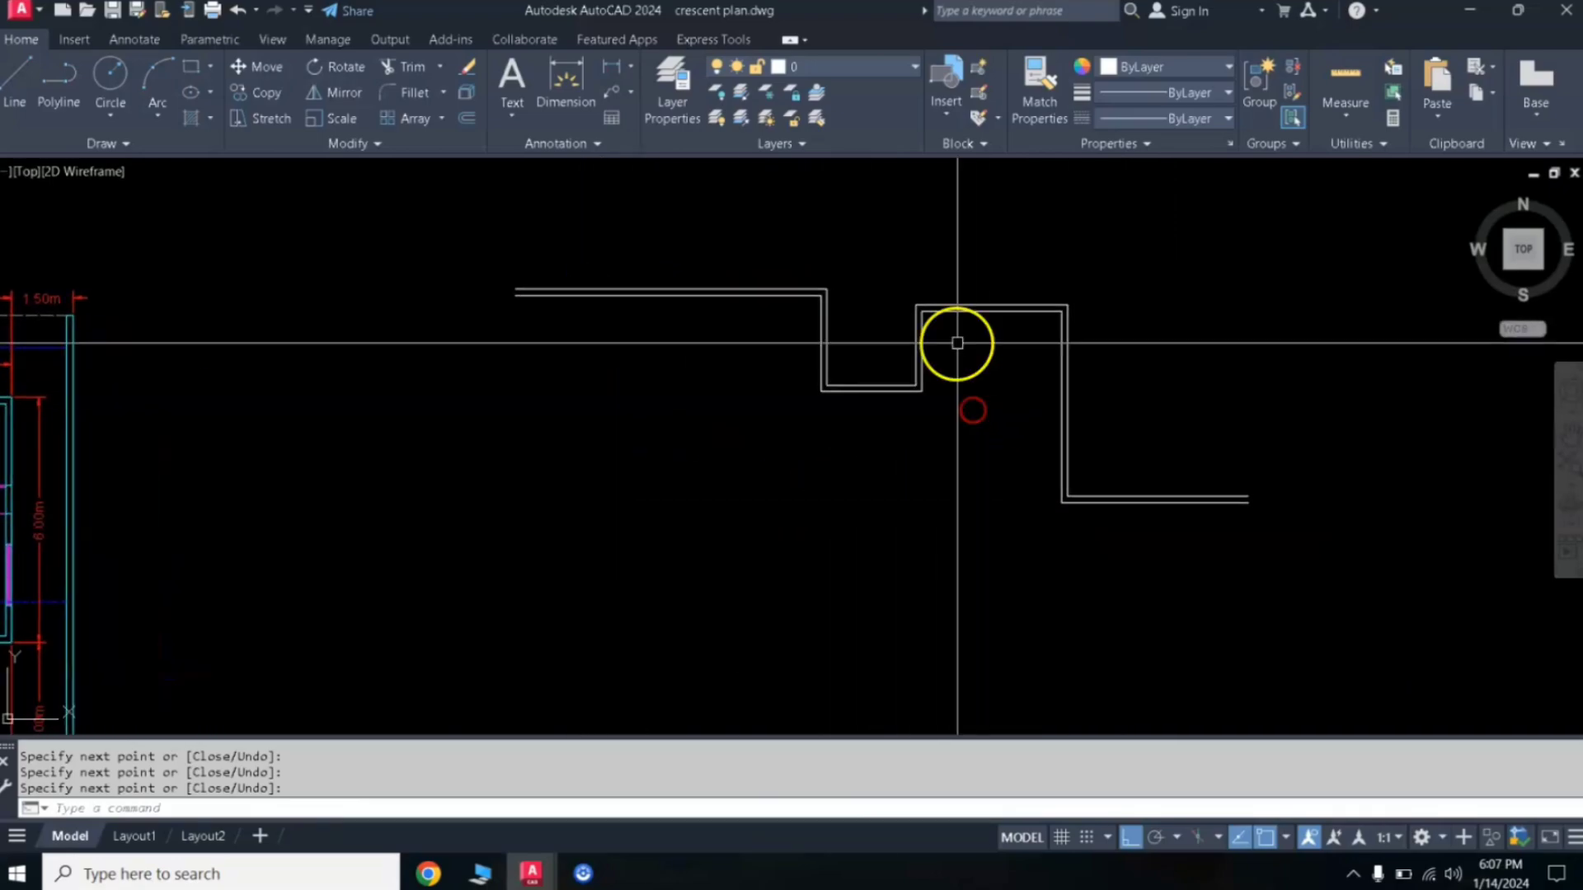
left_click(1154, 74)
left_click(1169, 268)
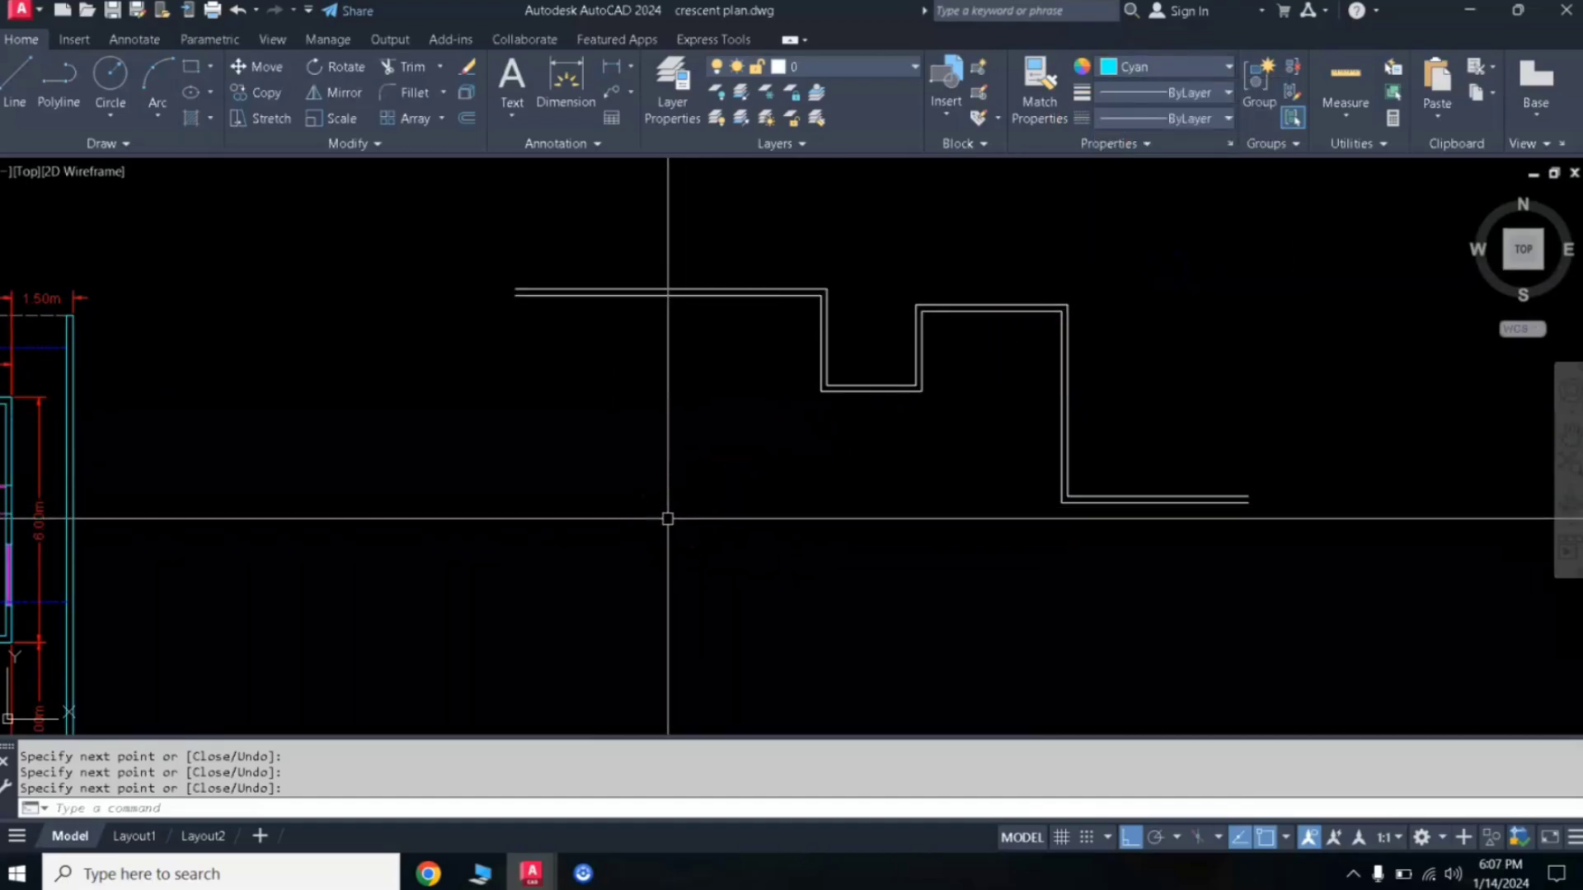
- Start MLINE and set the multiline scale to 1
type("ml")
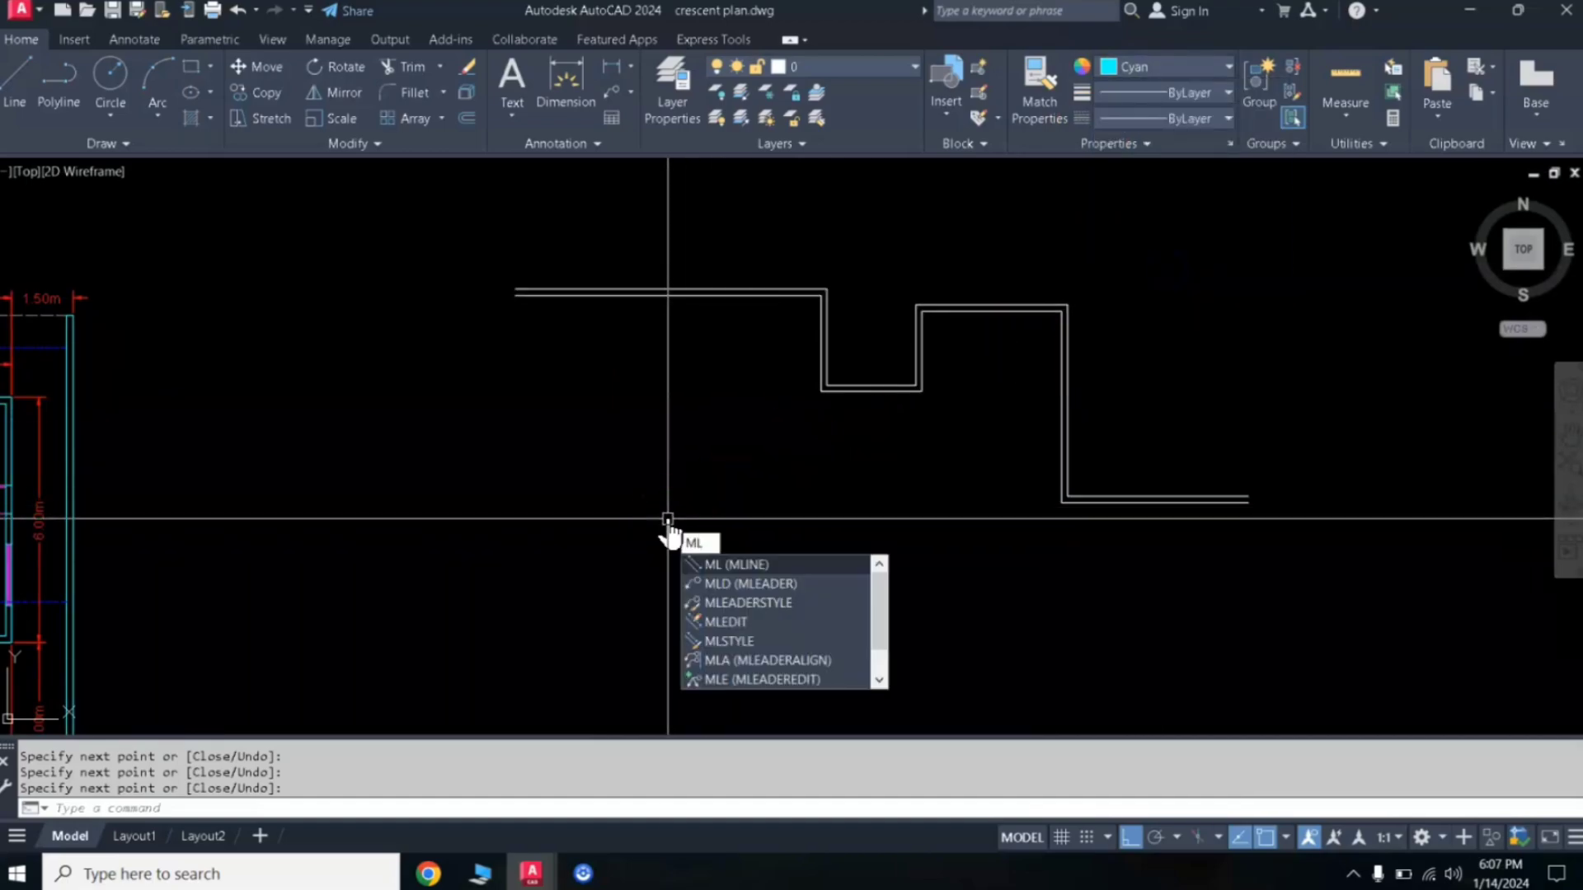
key("Return")
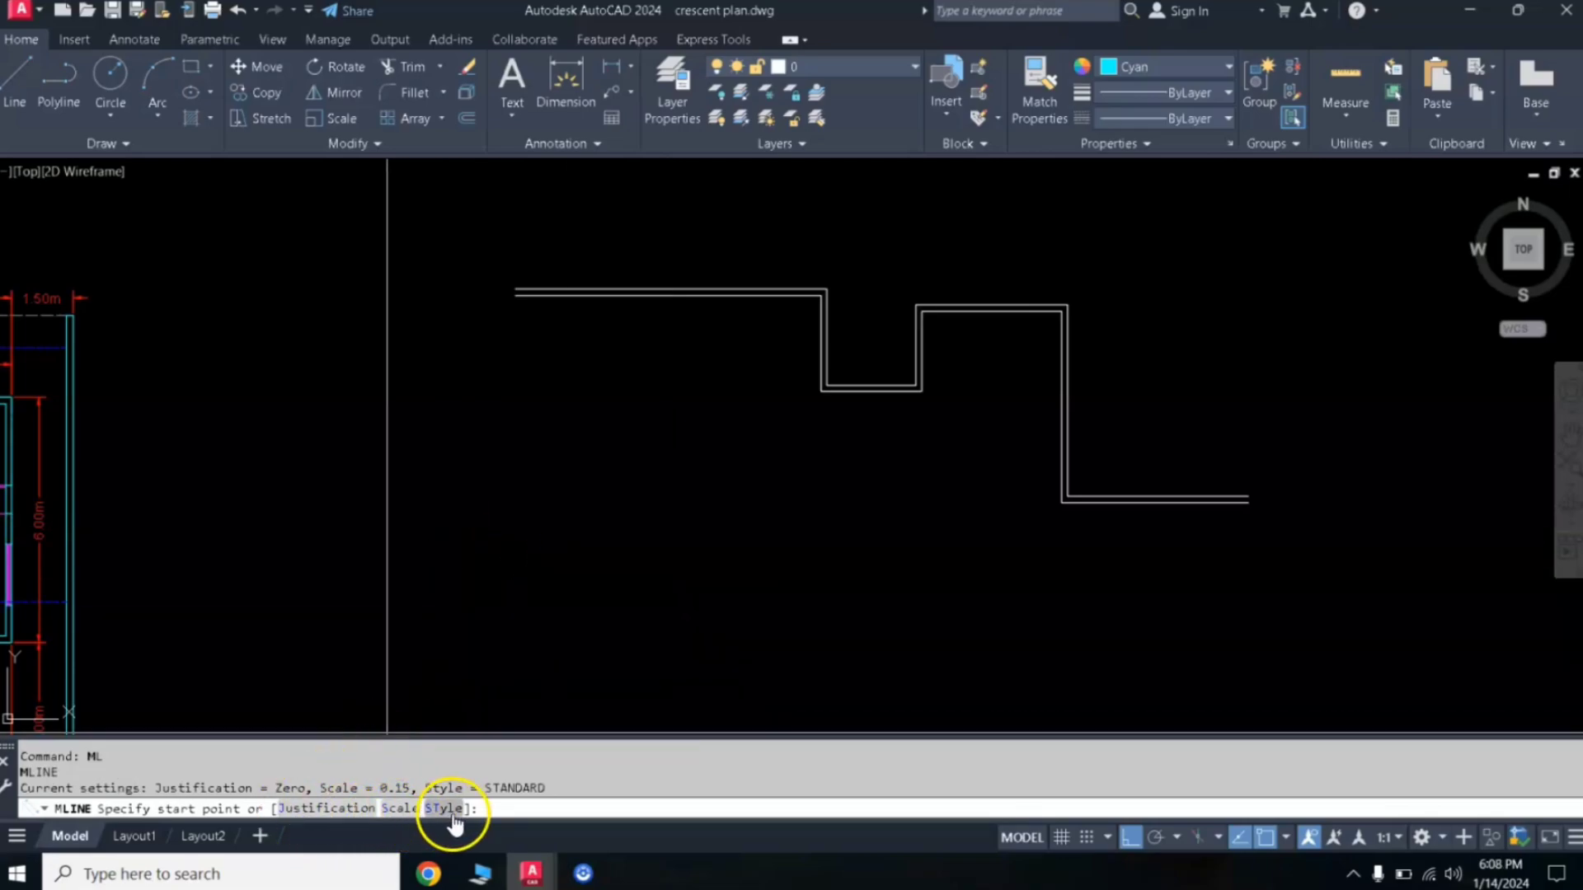
left_click(400, 808)
type("1")
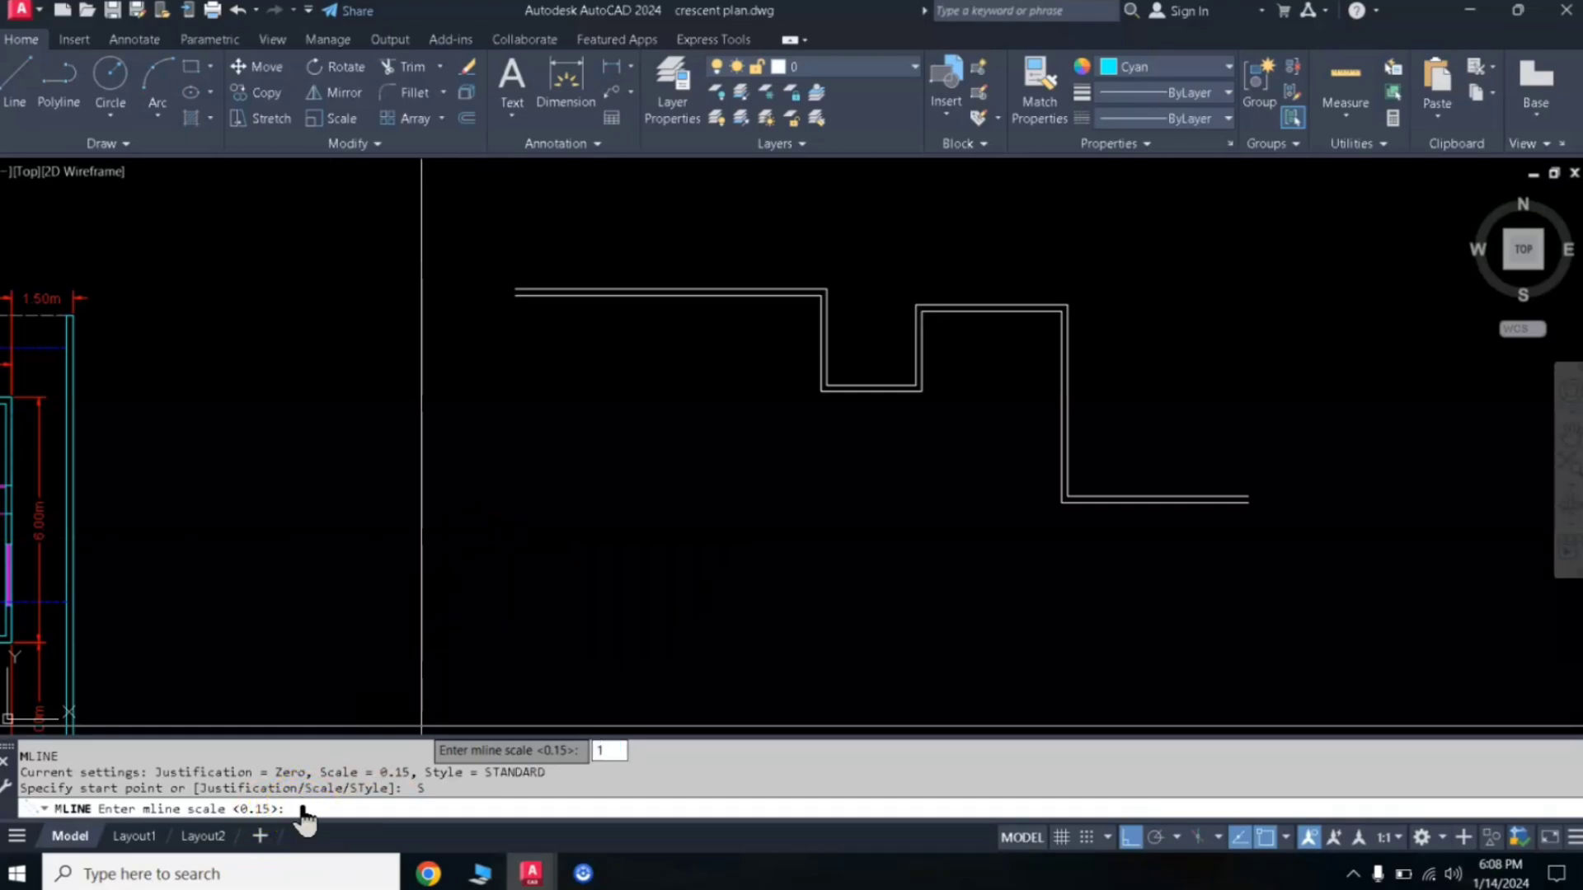
key("Return")
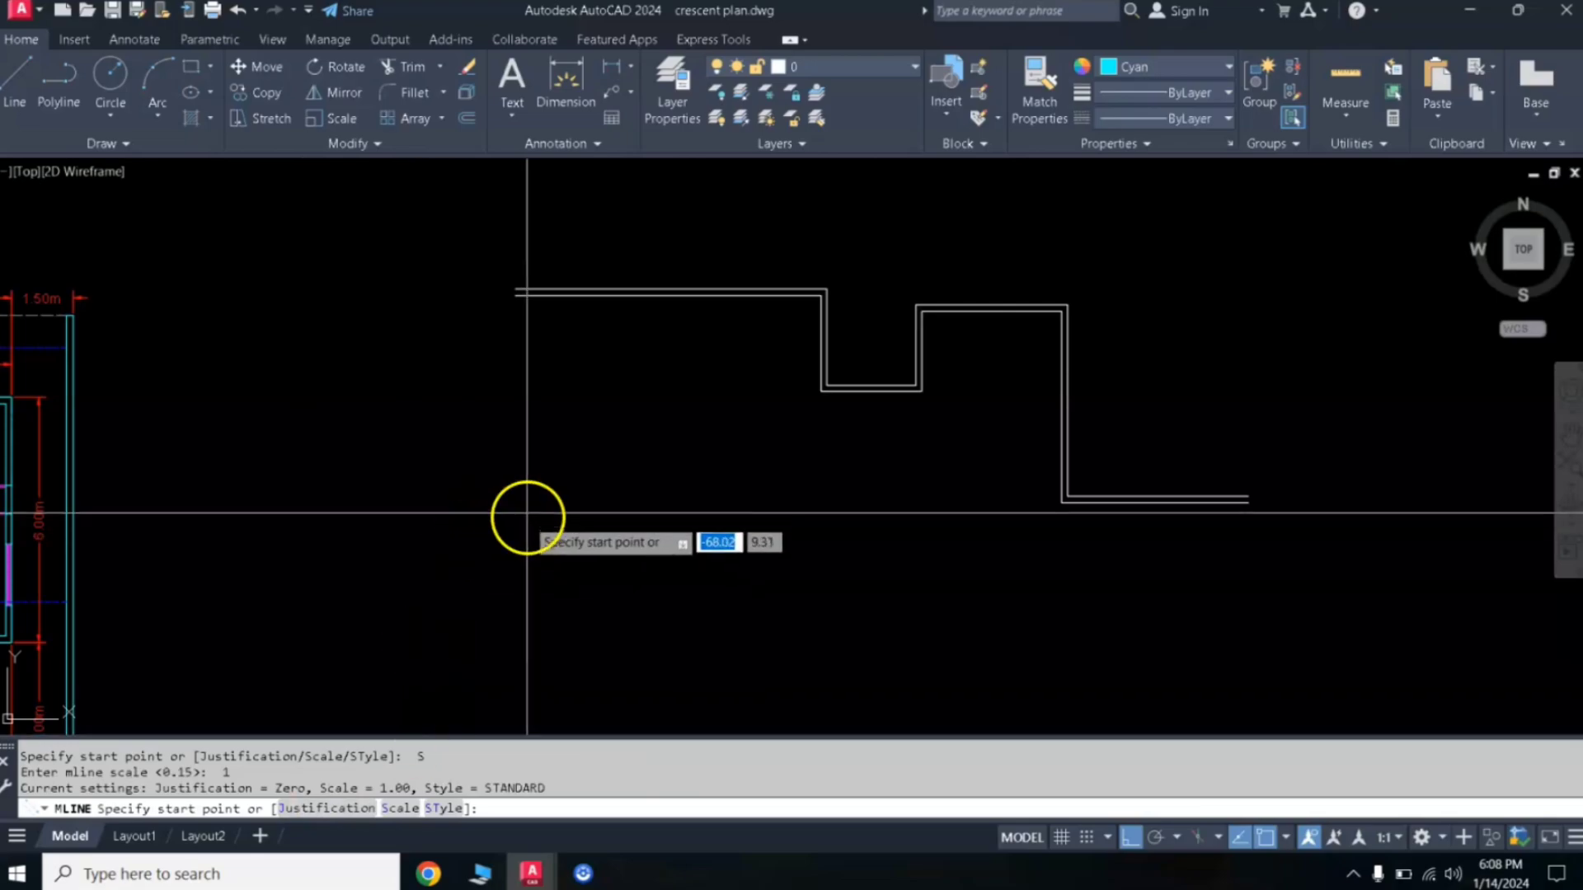
- Draw a seven-point zigzag multiline with a recess below the first sample
left_click(501, 514)
left_click(619, 520)
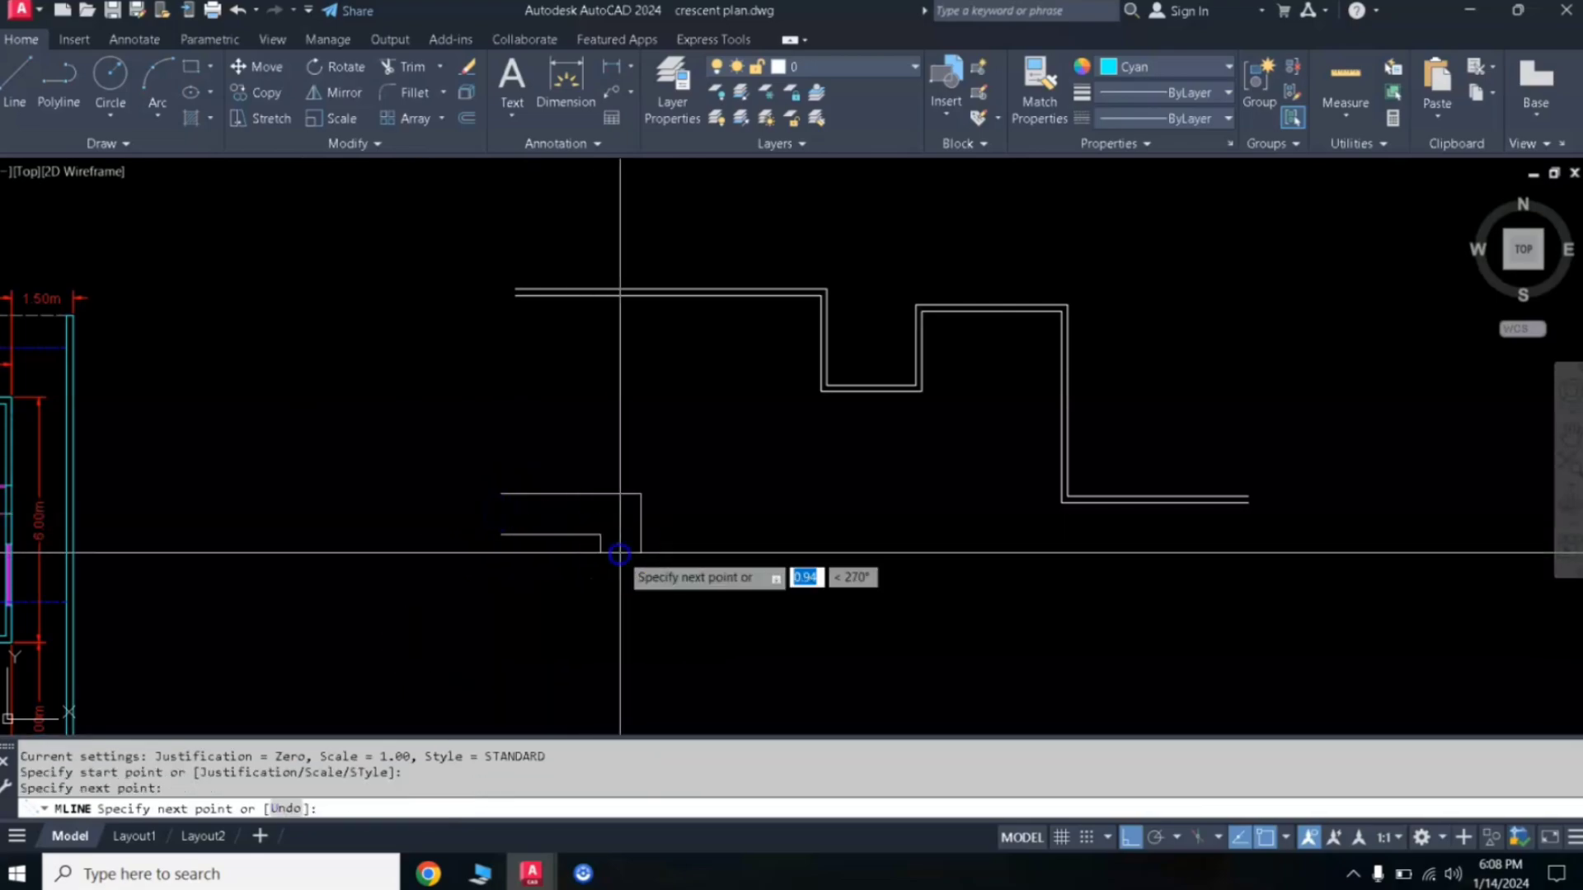
left_click(627, 606)
left_click(728, 630)
left_click(730, 514)
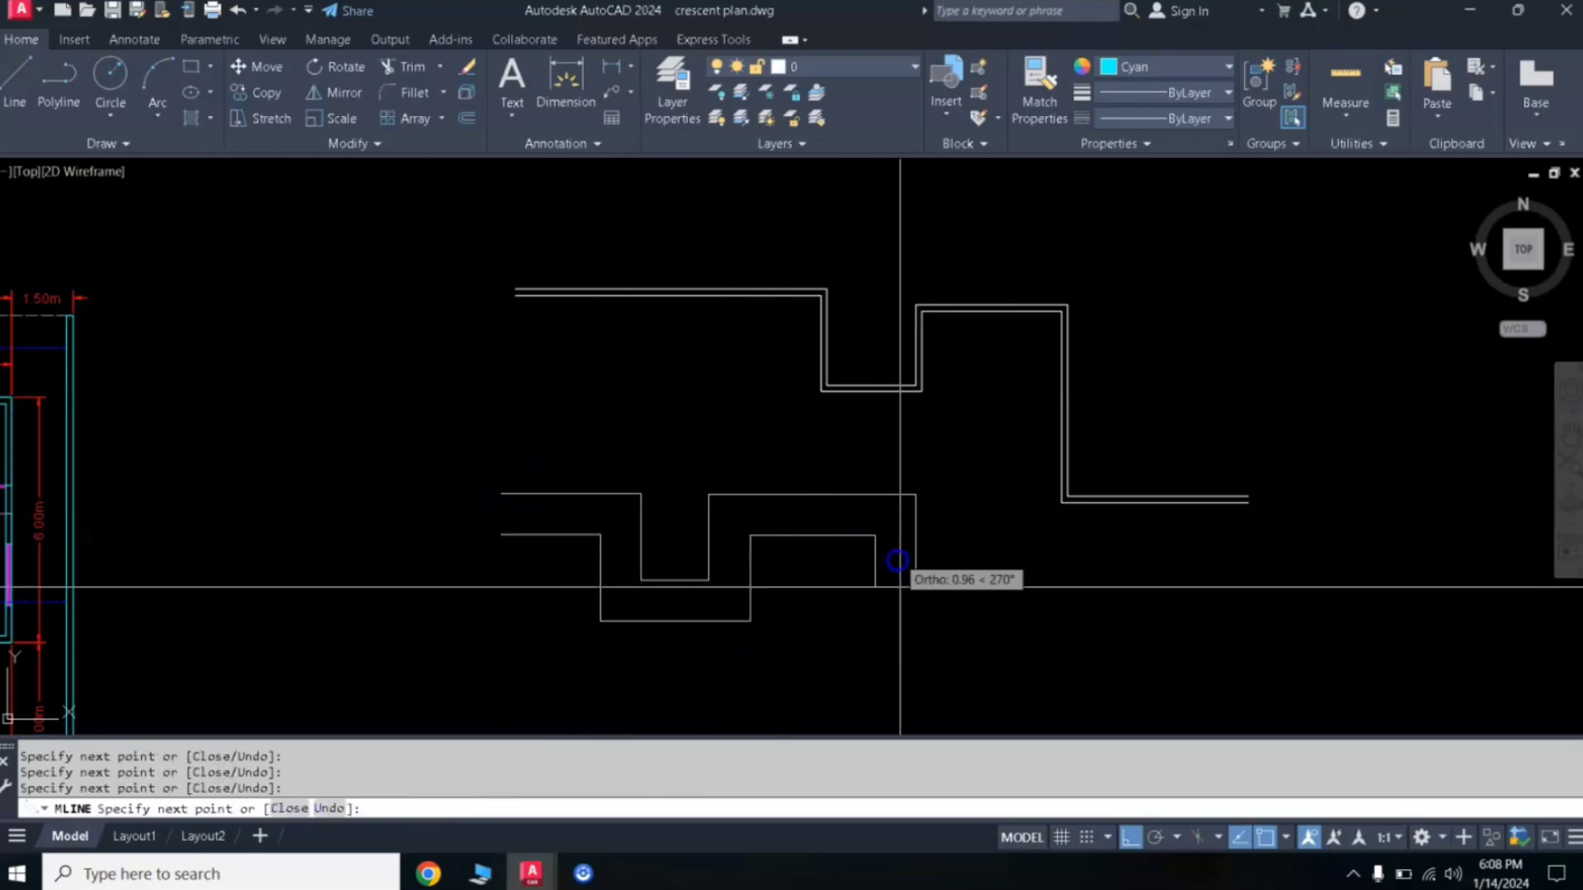
left_click(905, 561)
left_click(1307, 633)
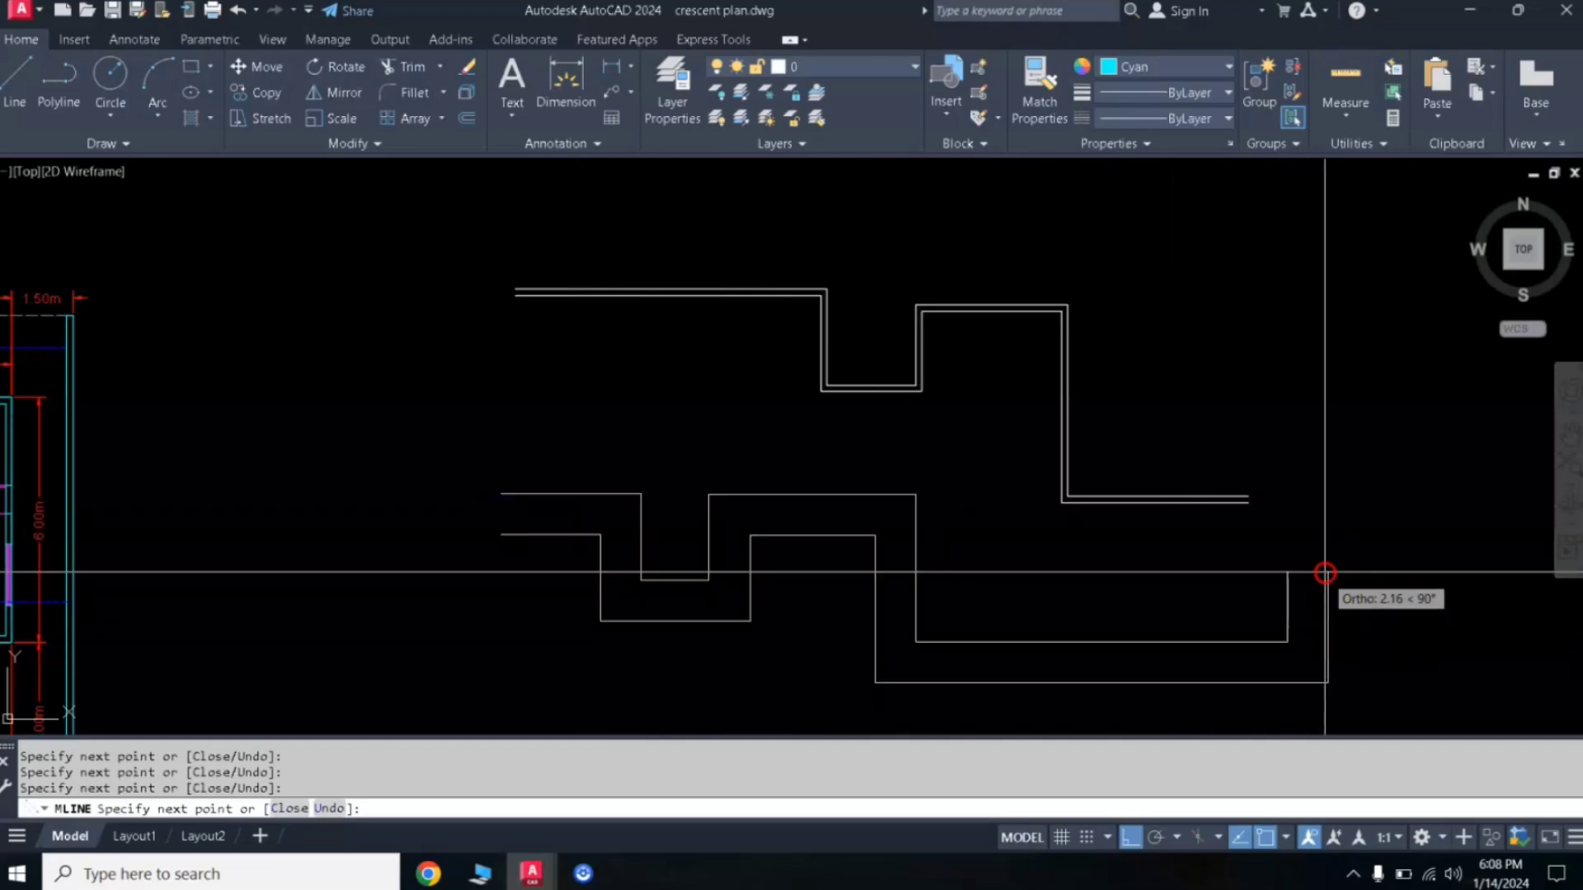
right_click(1325, 572)
left_click(1352, 583)
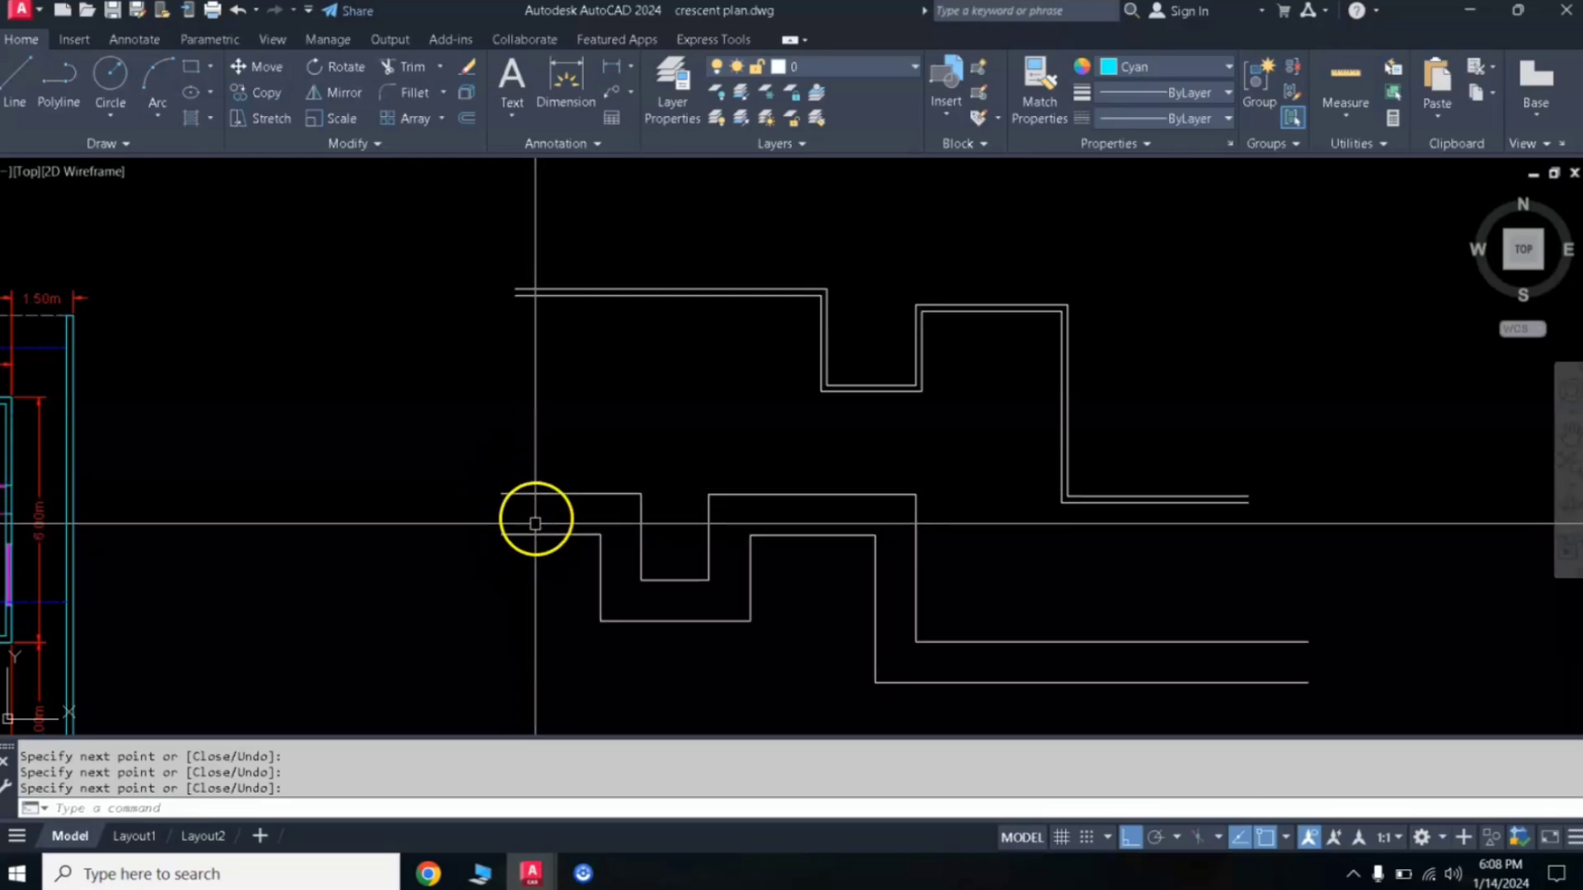
- Make Red the current colour and dimension the wide wall's 1.00 thickness
left_click(1144, 69)
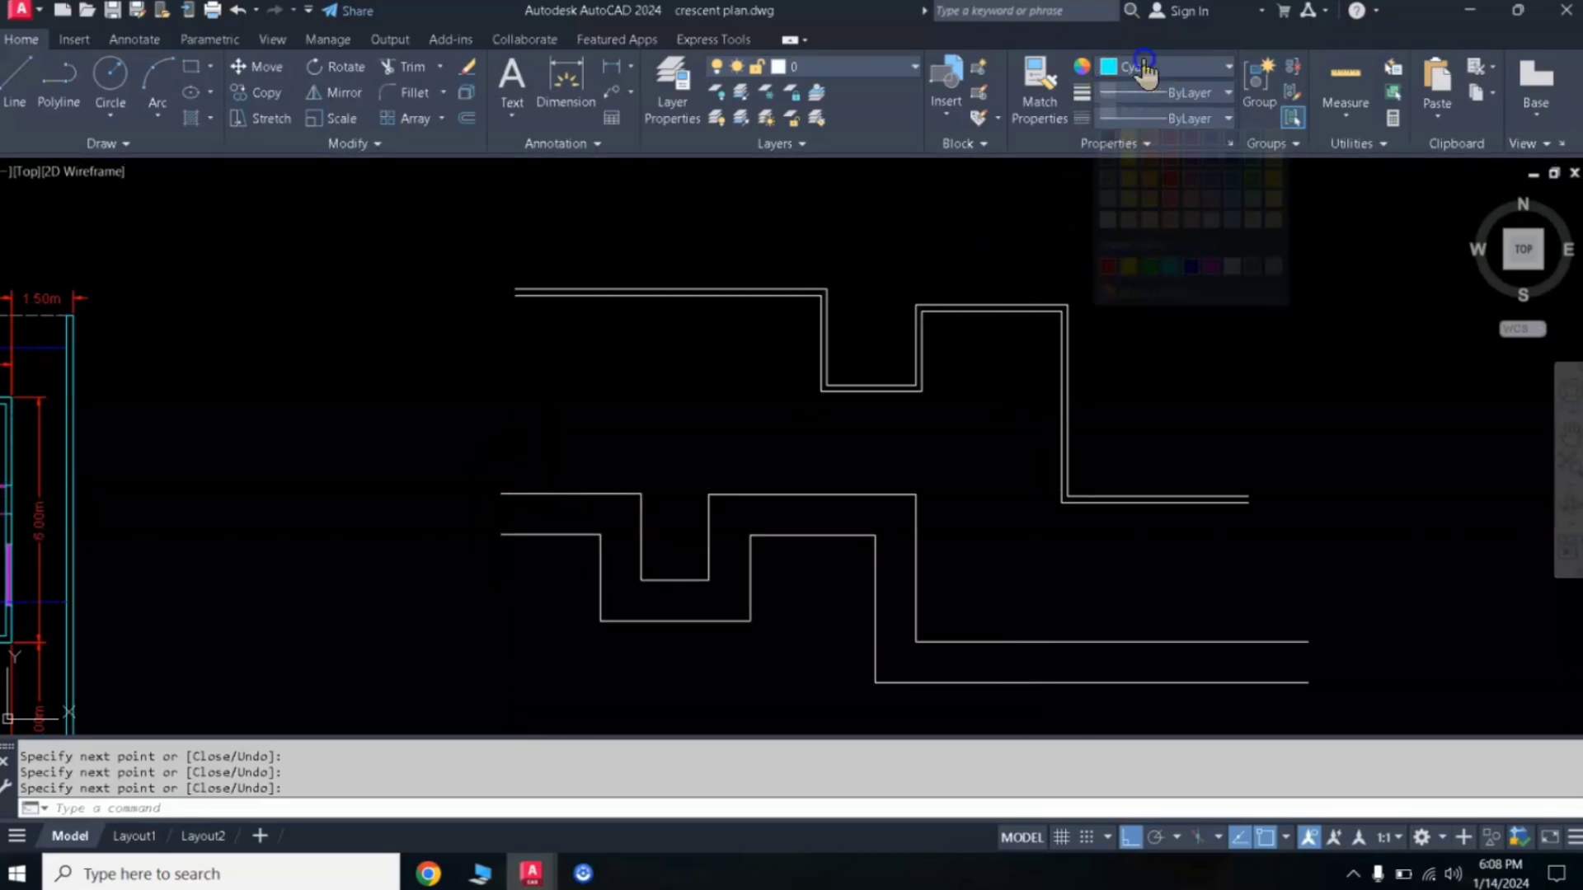
left_click(1108, 266)
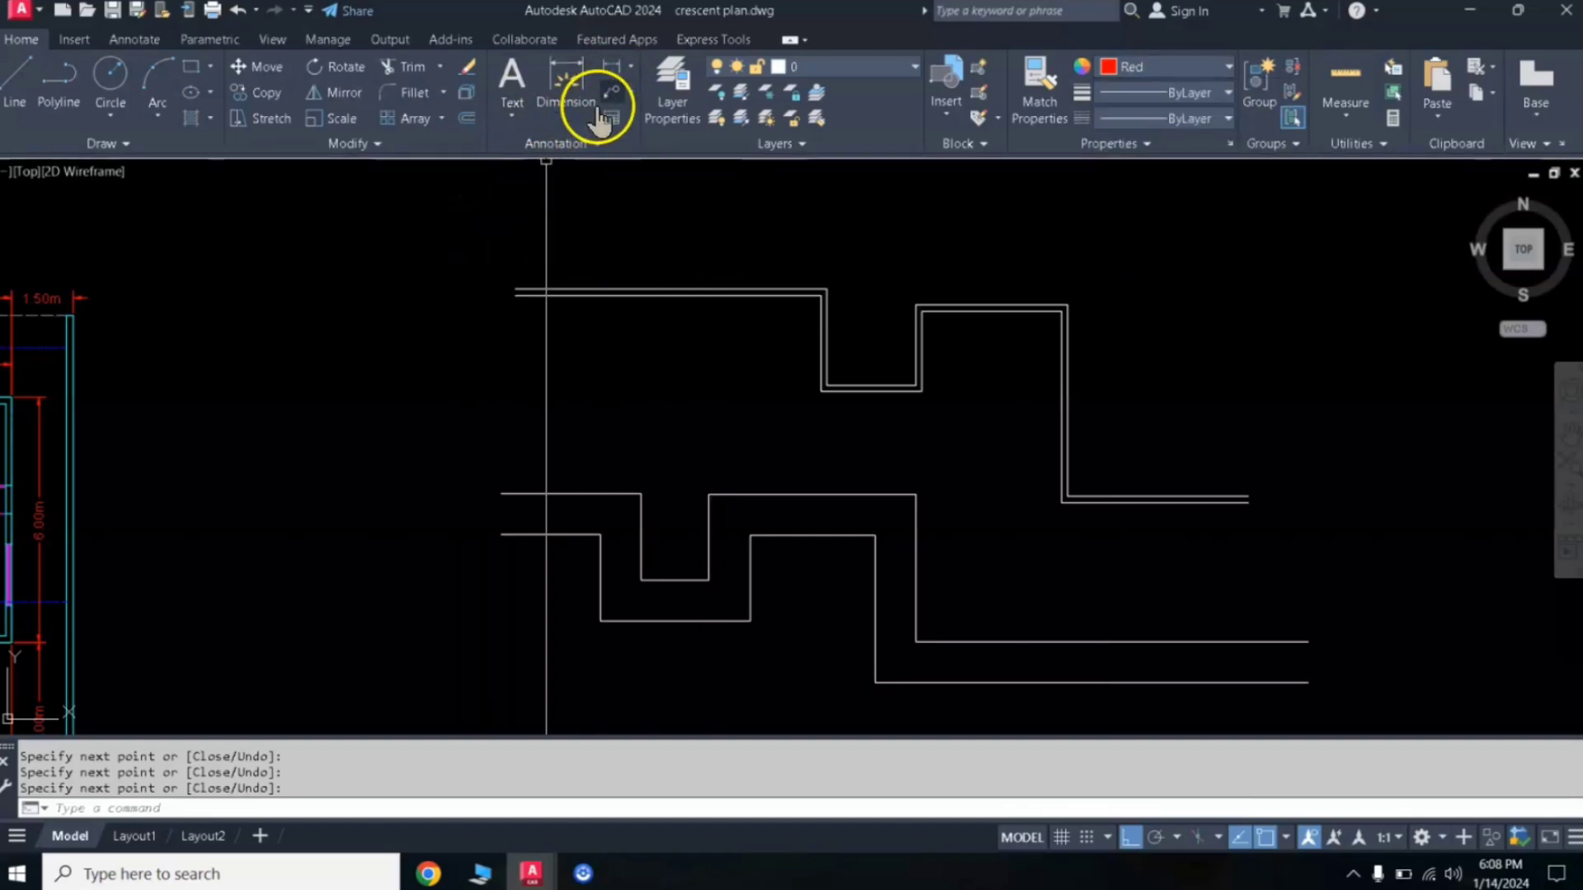
left_click(503, 495)
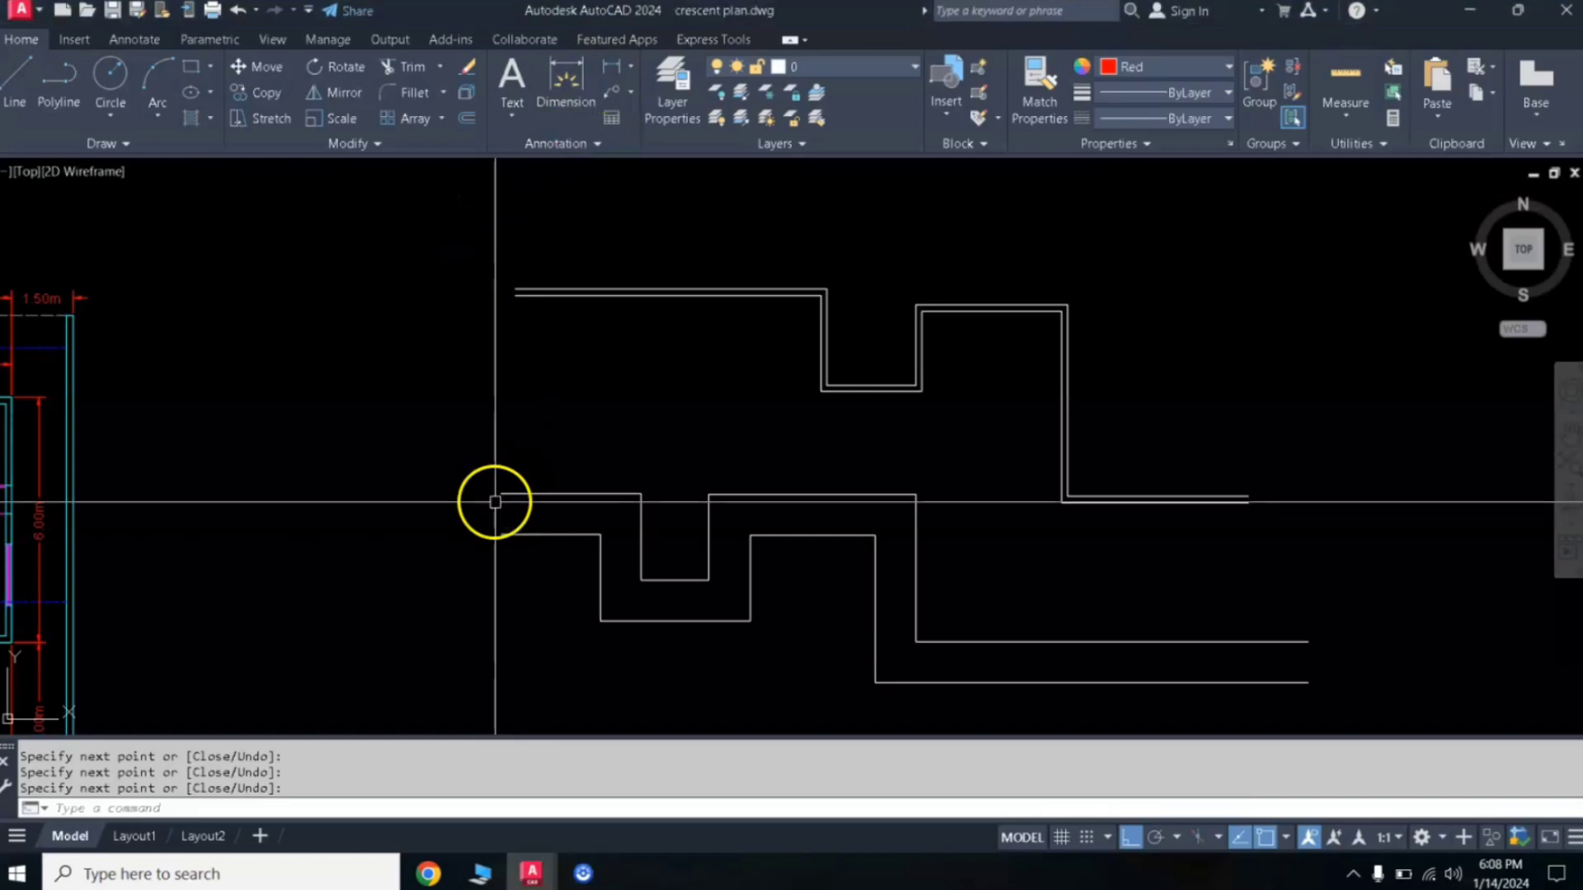
left_click(623, 82)
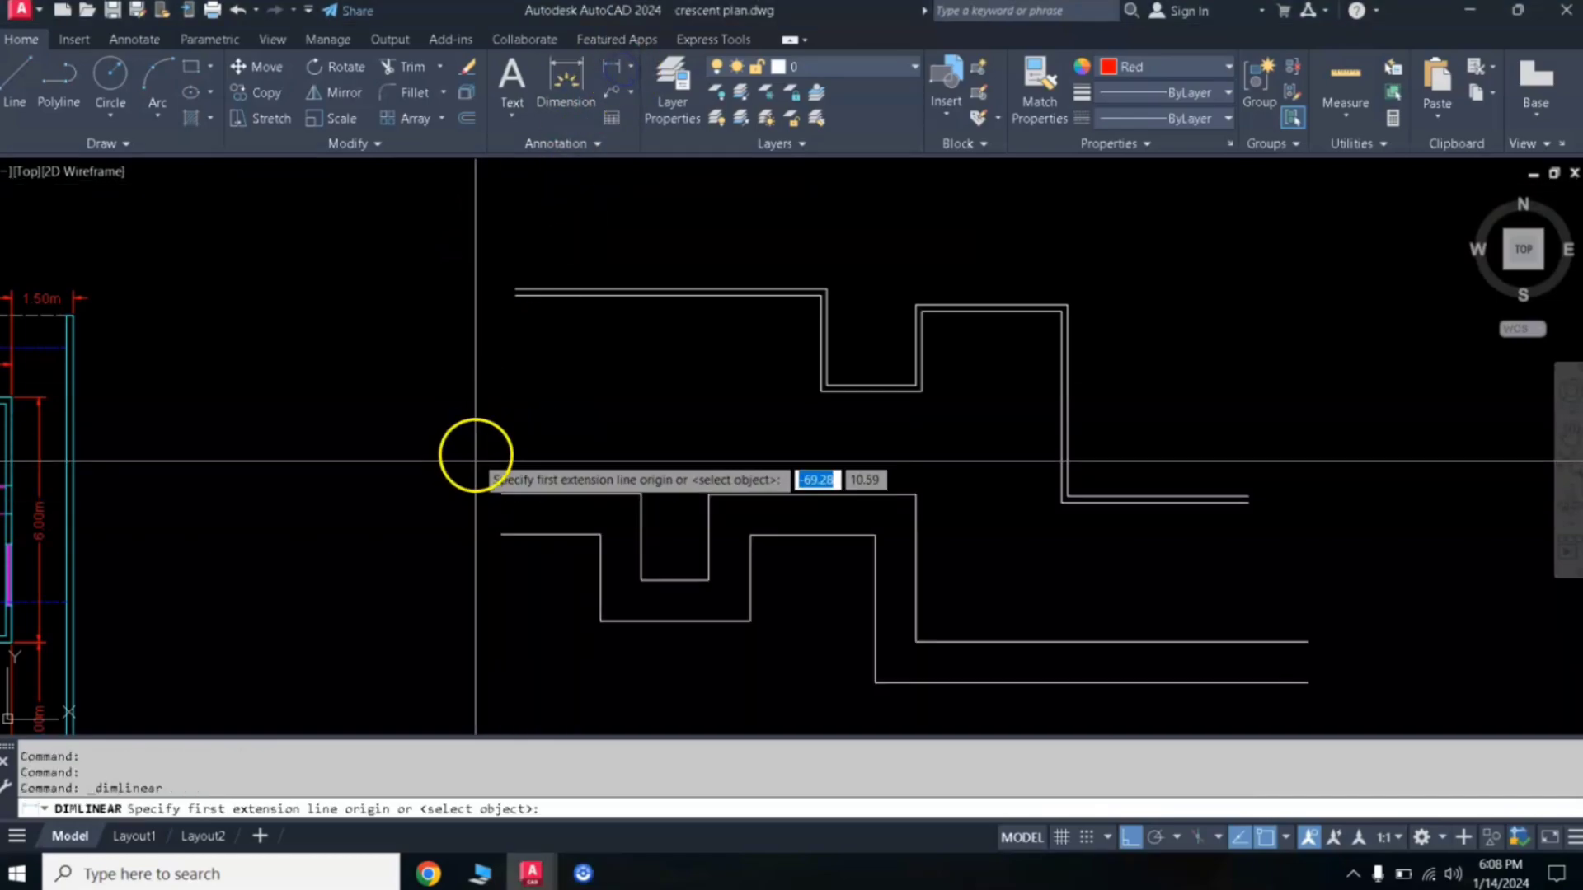
left_click(500, 494)
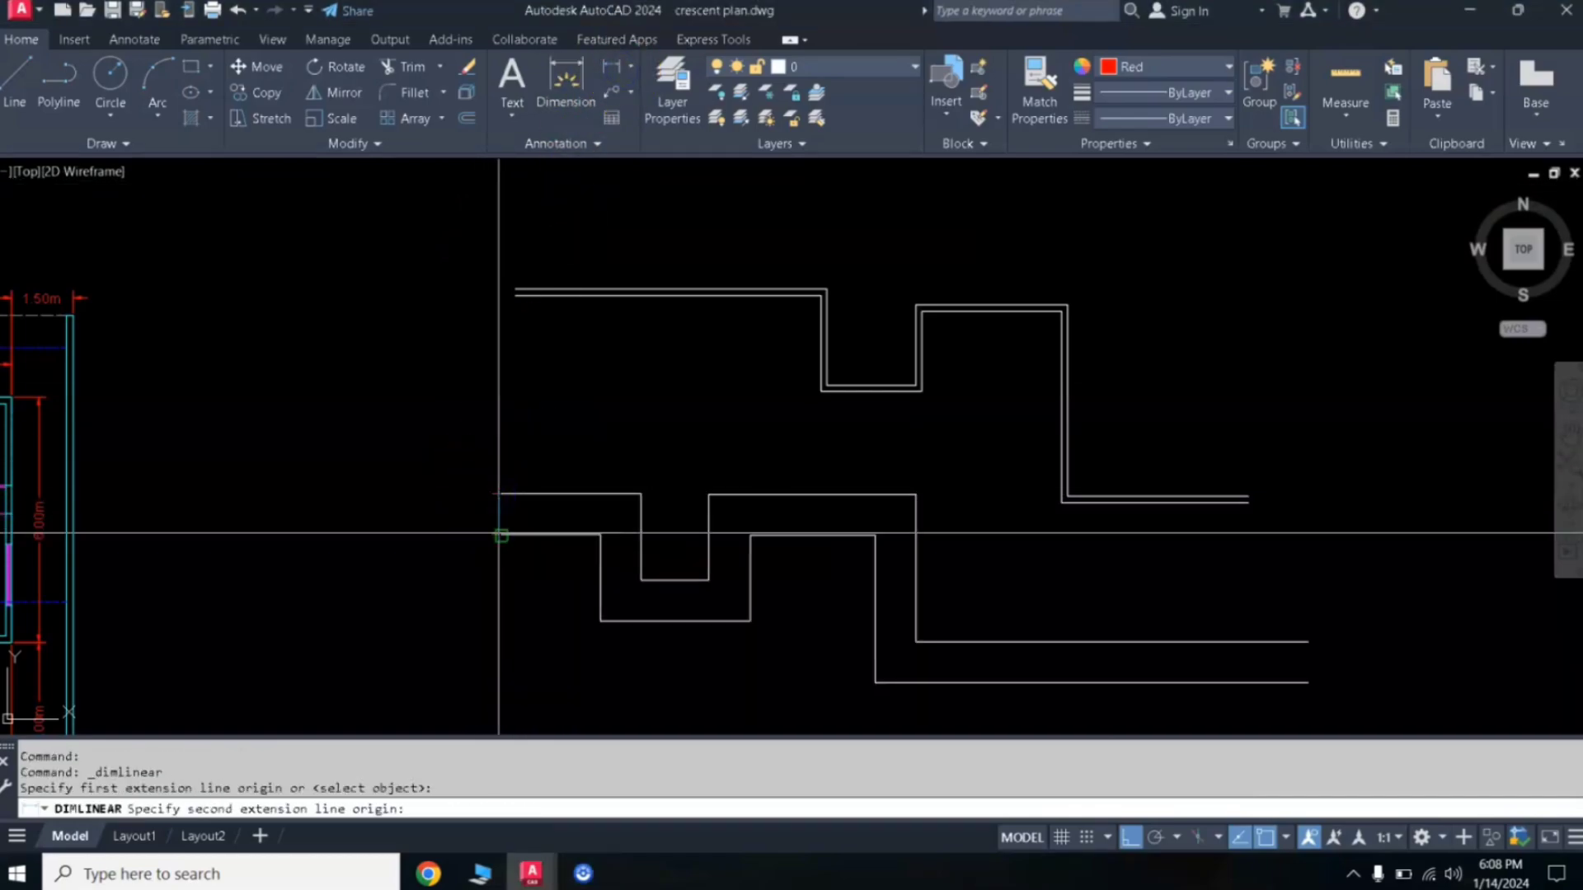
left_click(501, 534)
- Dimension the narrow wall's 0.15m thickness at its left end
scroll(487, 523, "up", 1)
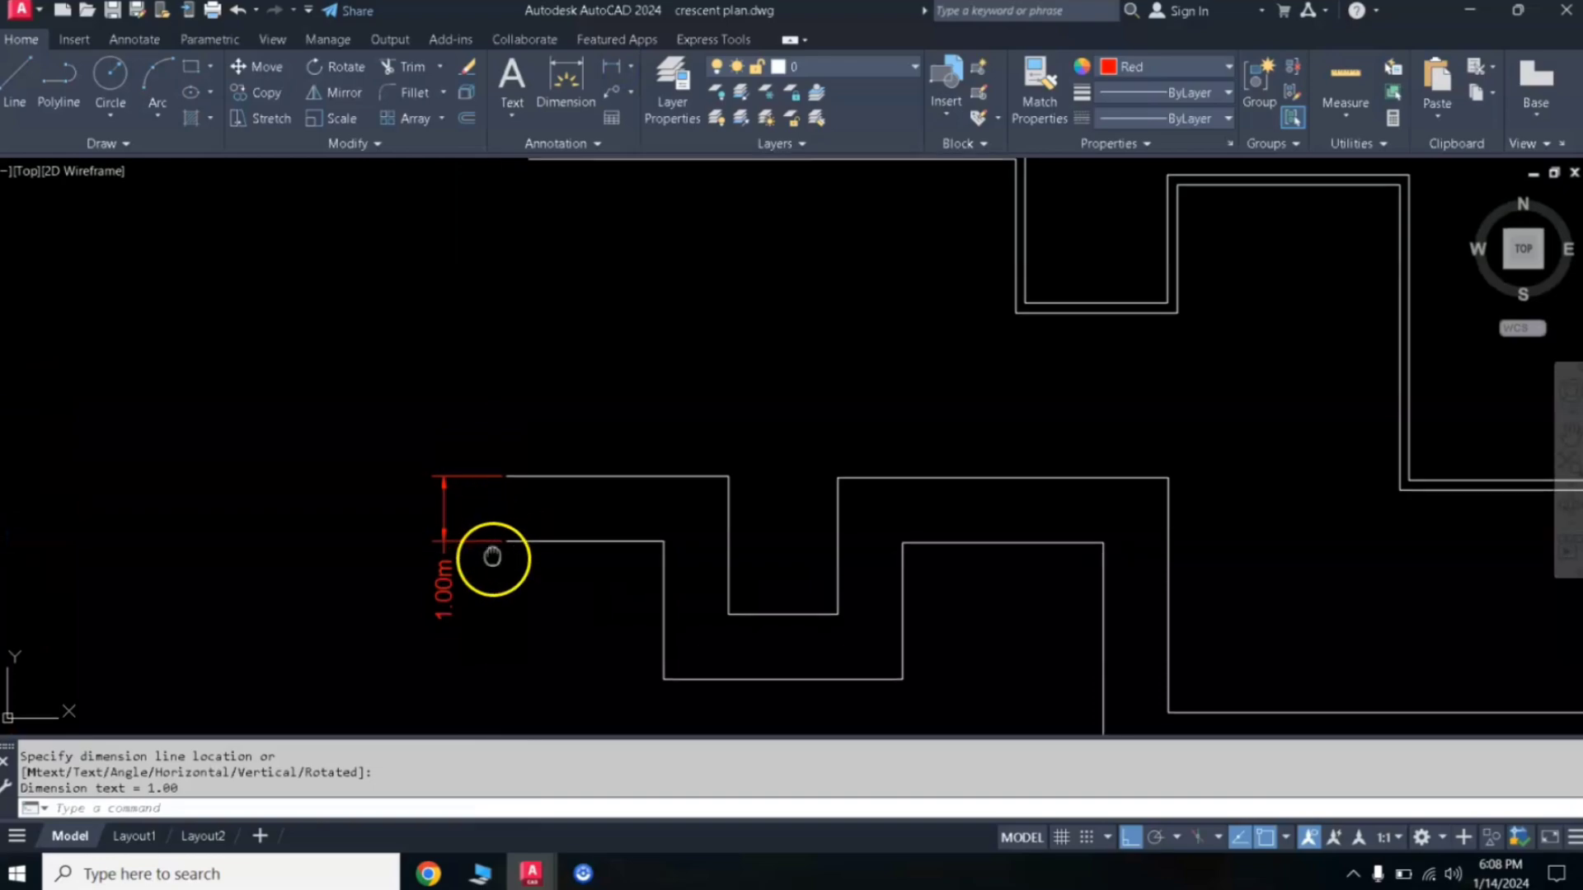
scroll(429, 515, "up", 2)
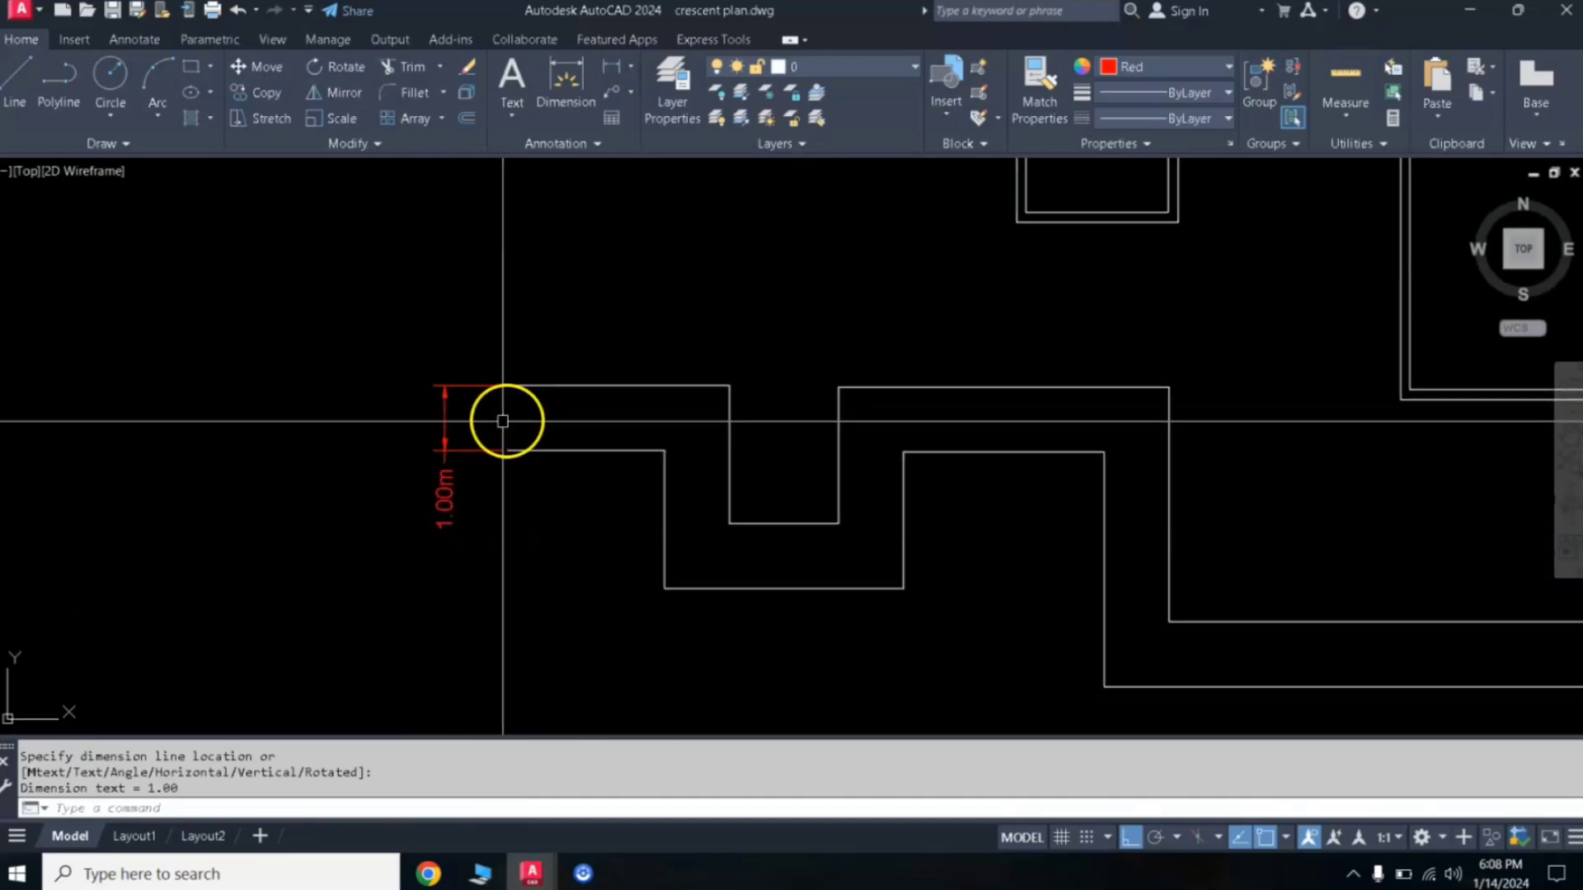
scroll(522, 422, "down", 2)
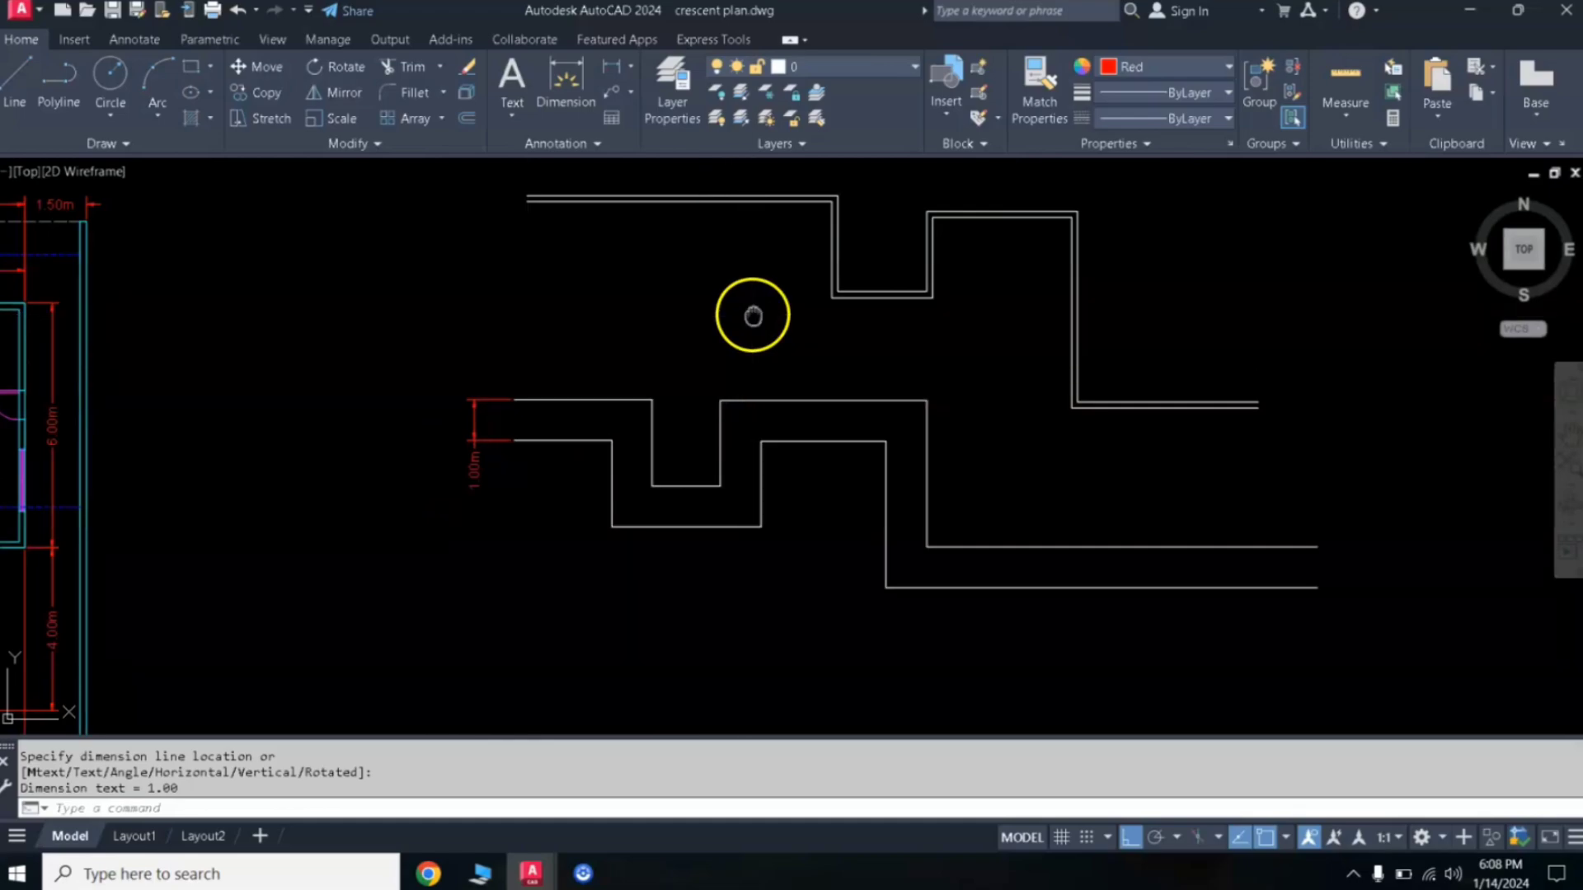
middle_click_drag(752, 311, 735, 410)
scroll(578, 264, "up", 5)
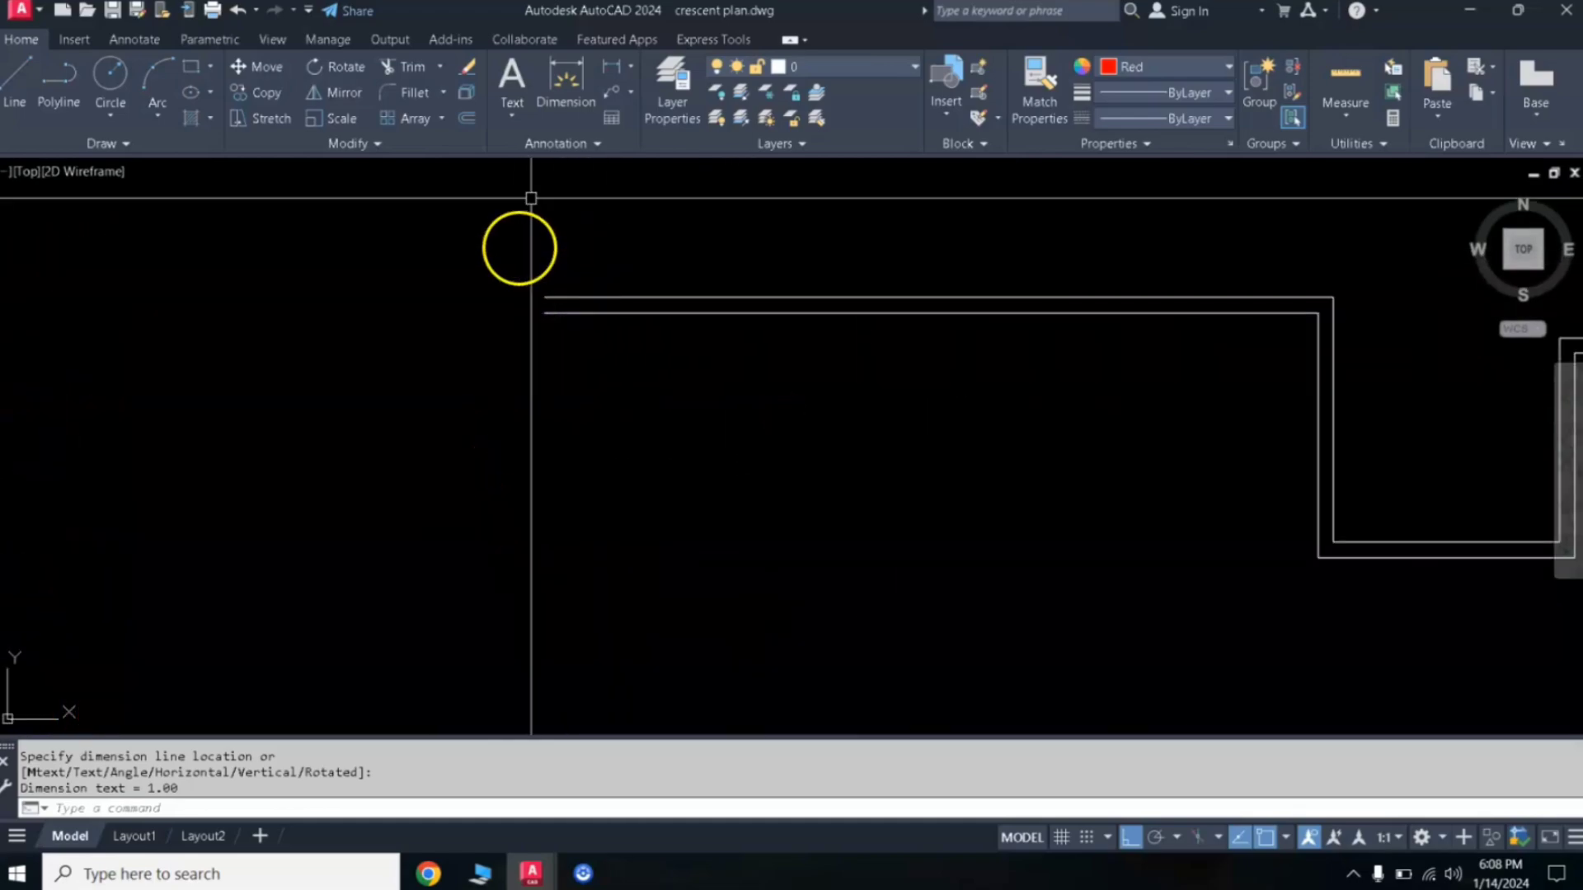
left_click(614, 82)
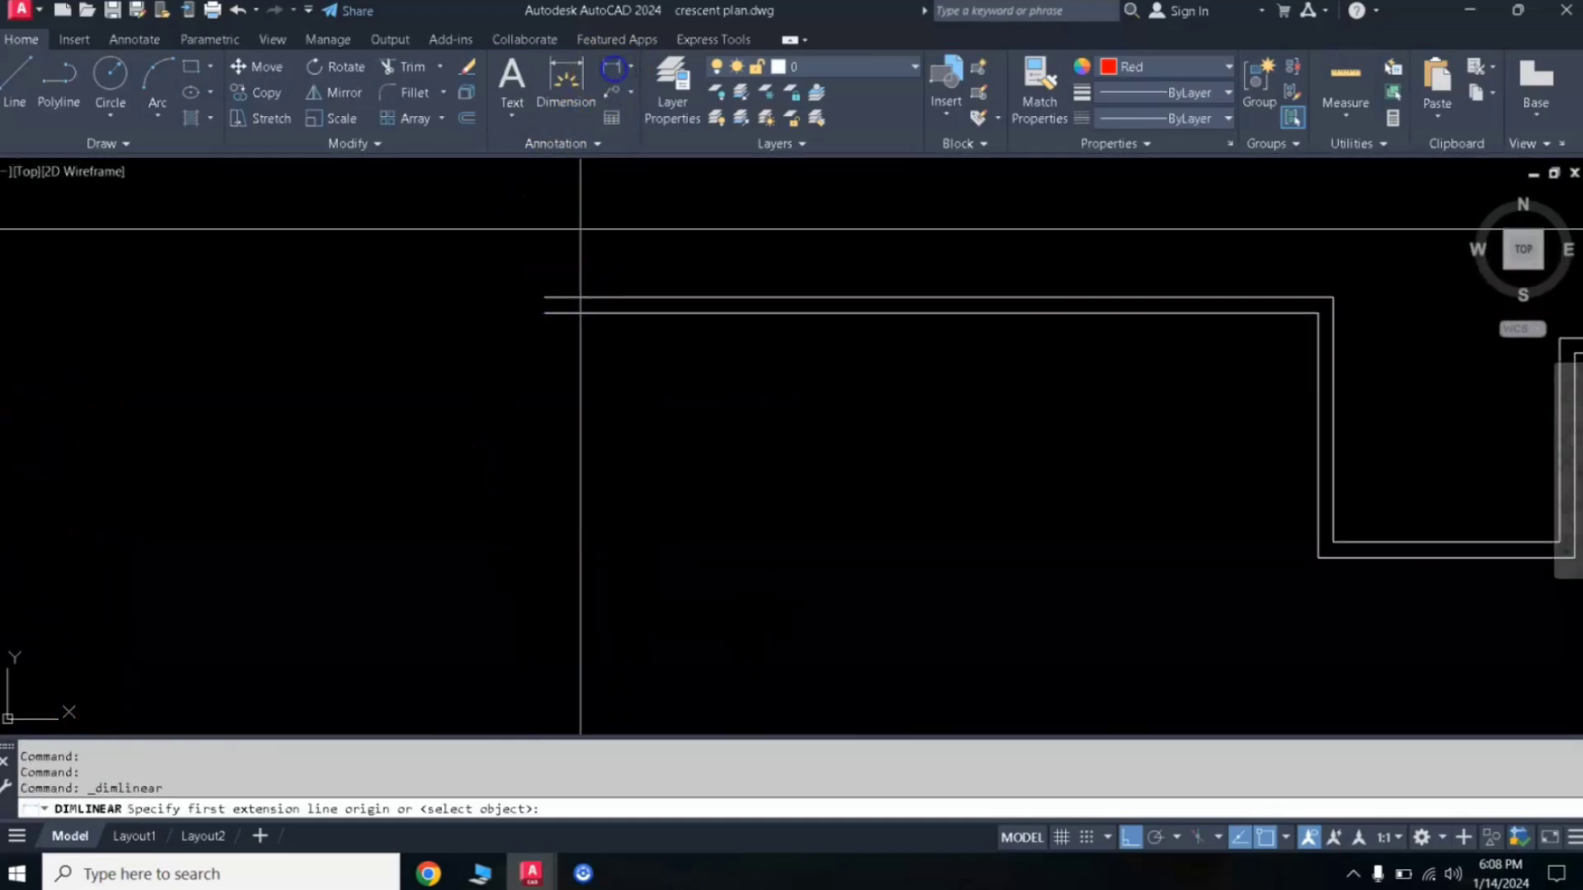
left_click(541, 296)
left_click(542, 311)
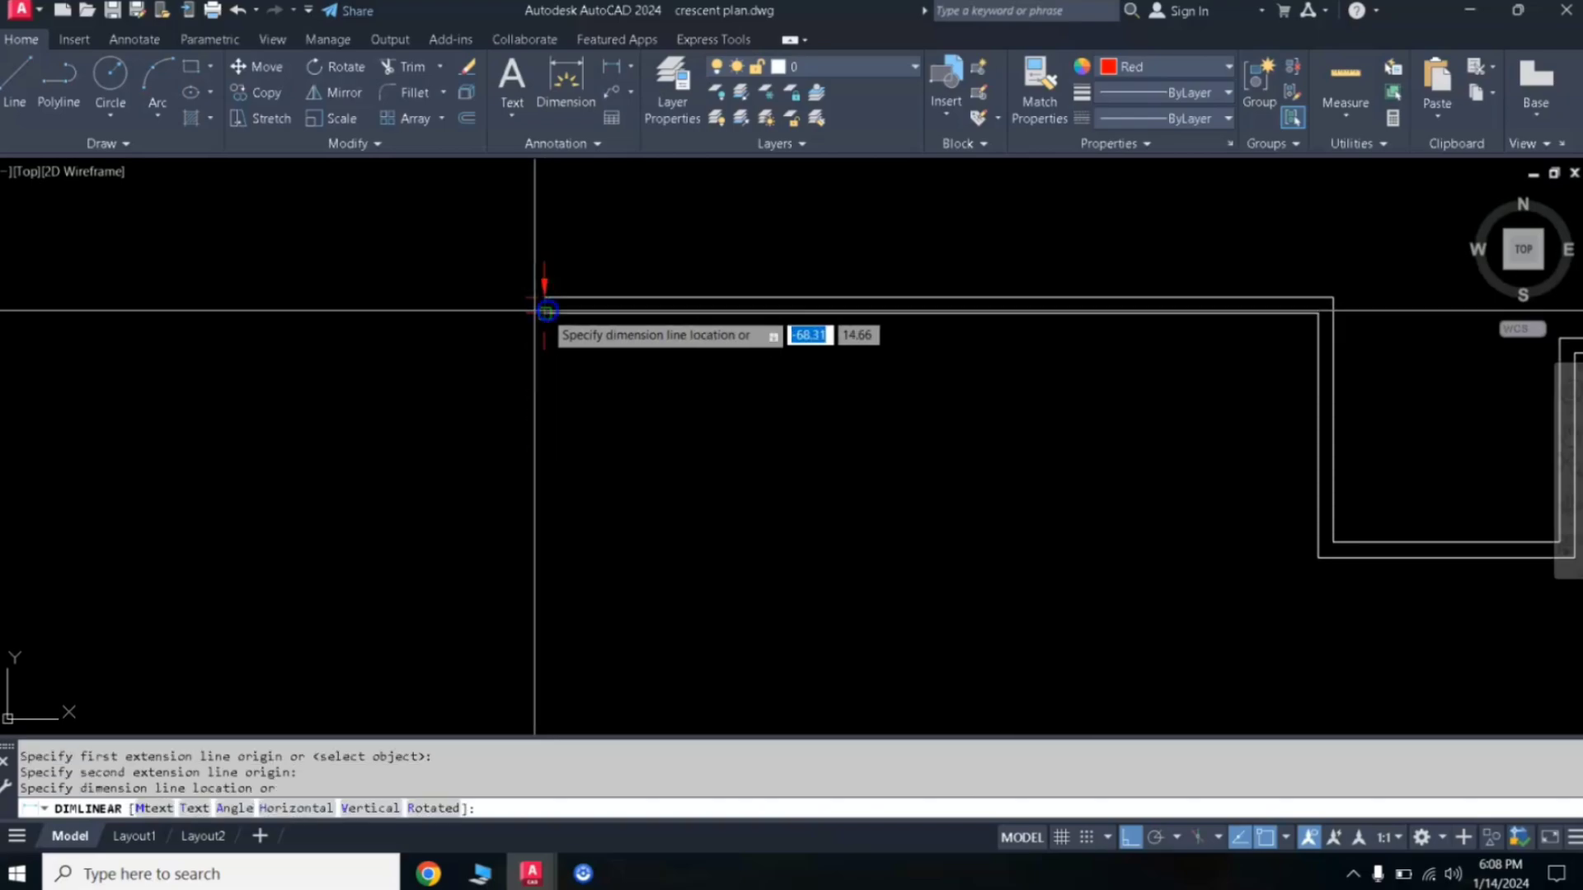
left_click(440, 311)
scroll(495, 394, "down", 4)
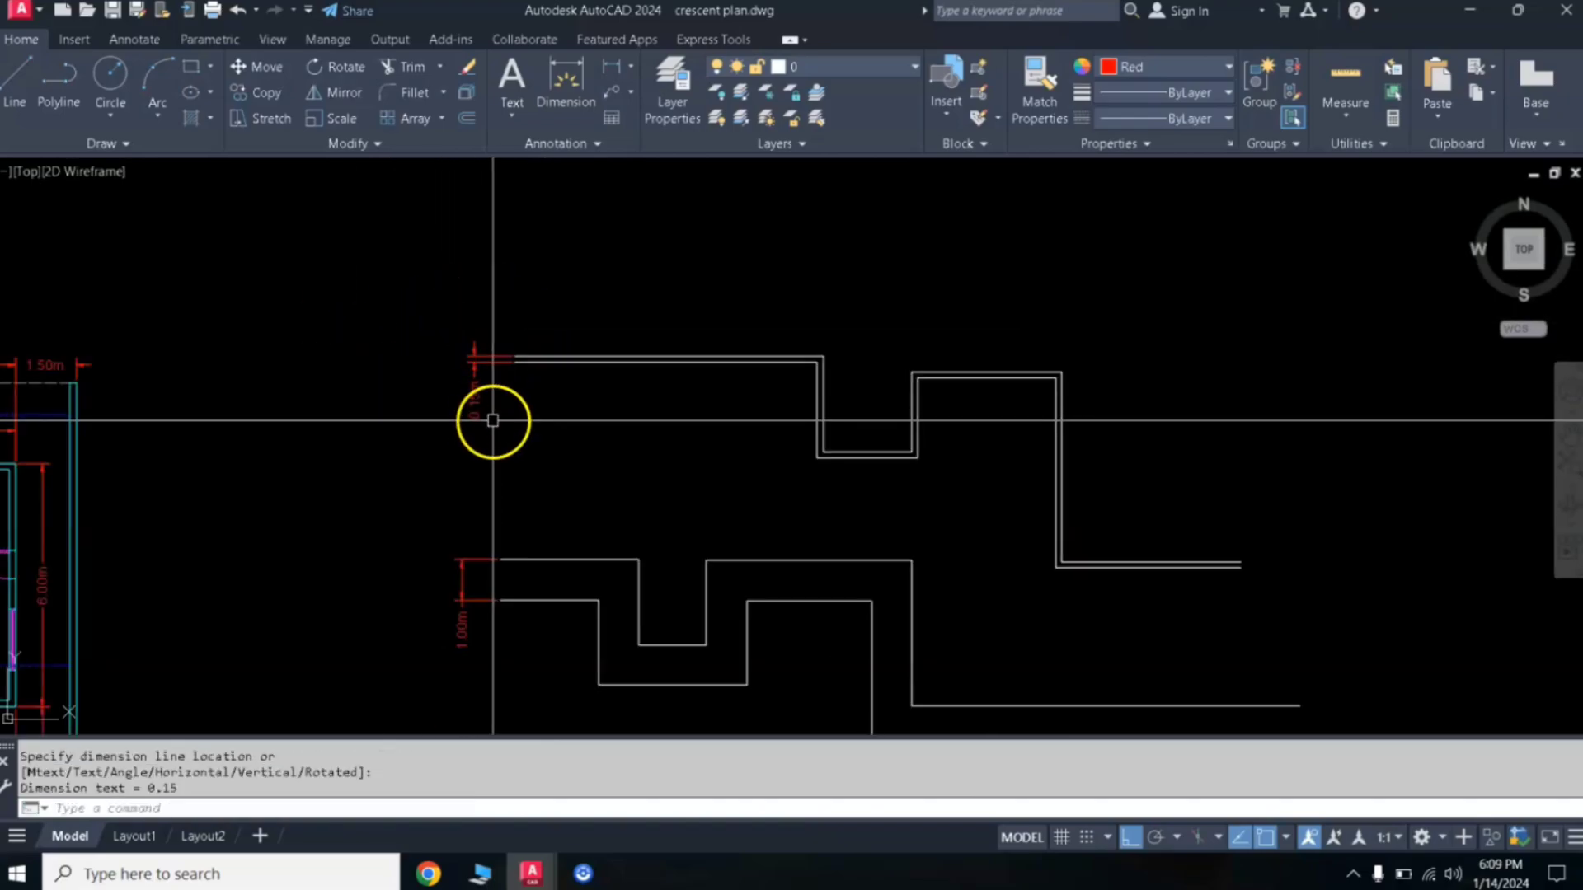
middle_click_drag(607, 423, 523, 316)
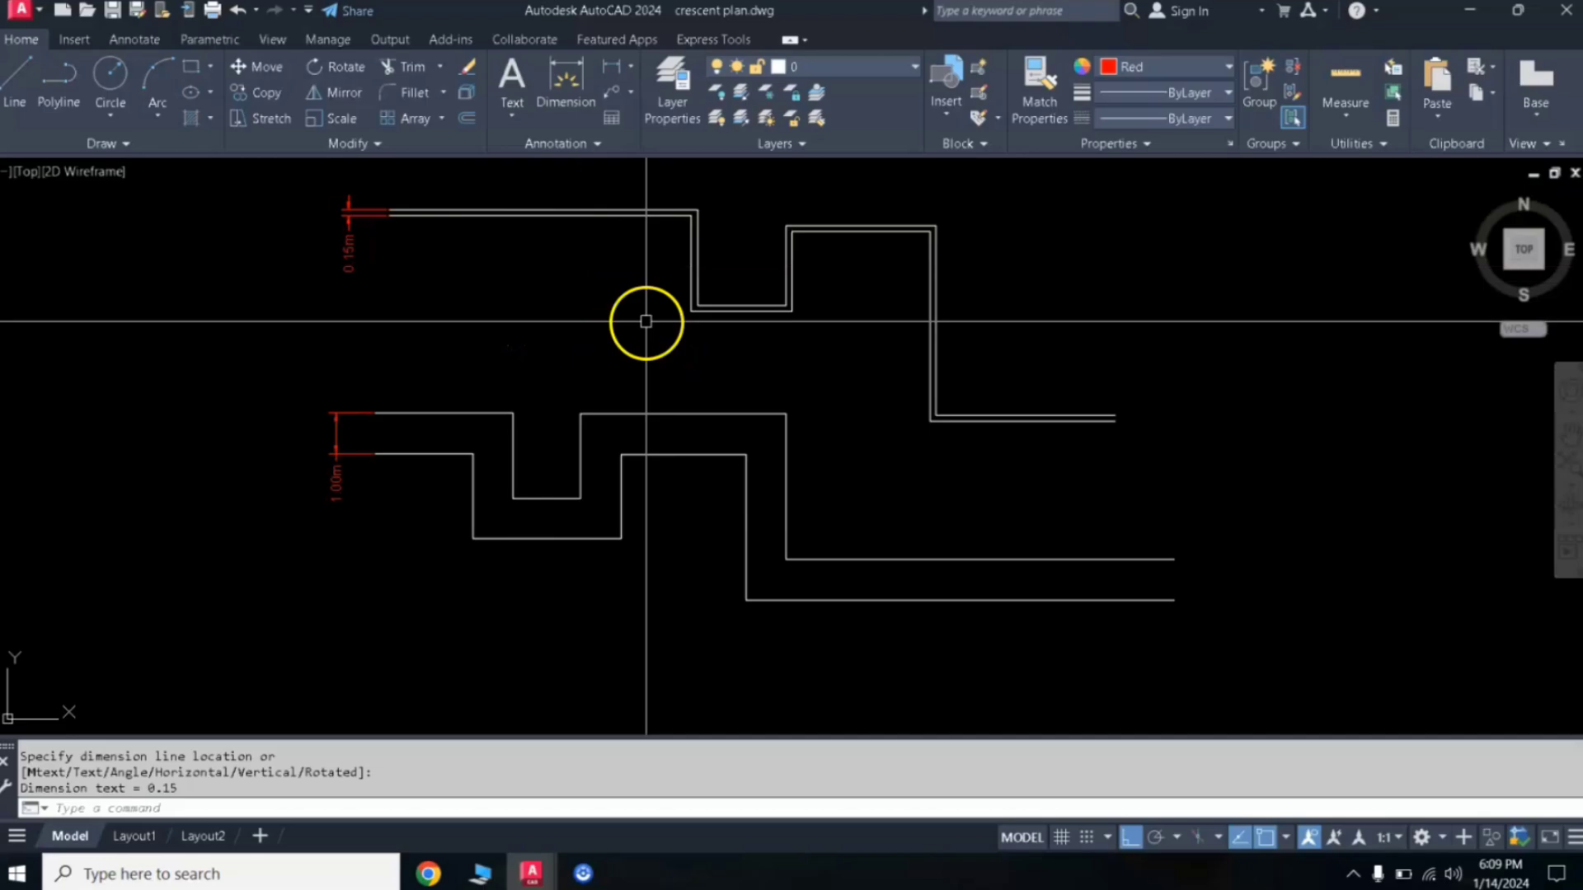
middle_click_drag(777, 379, 799, 259)
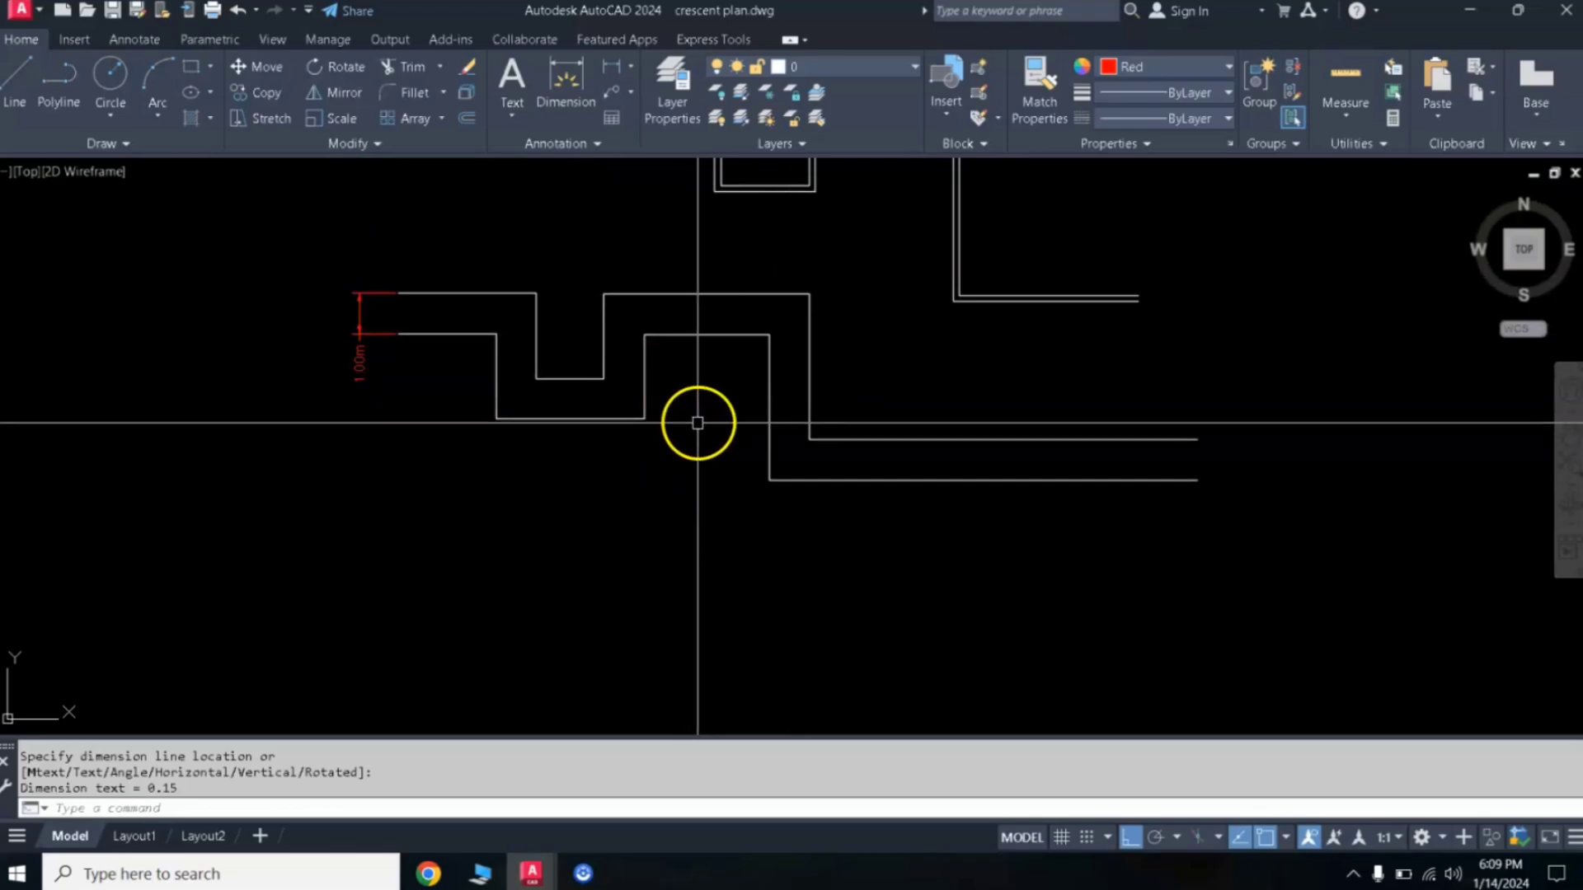
scroll(728, 450, "down", 2)
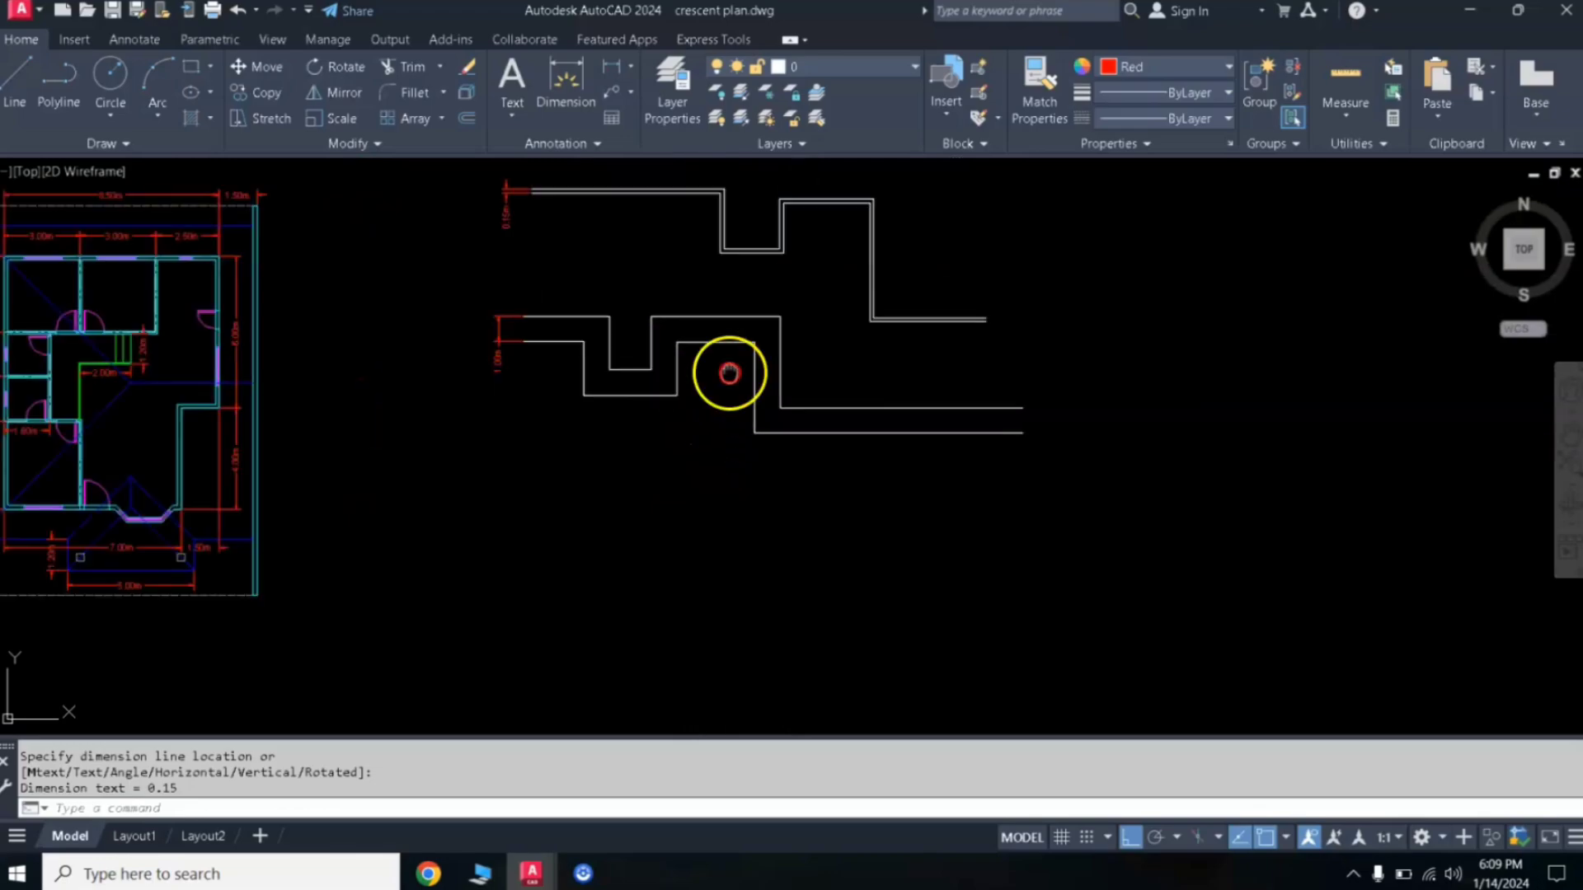
middle_click_drag(725, 367, 682, 325)
scroll(736, 385, "up", 2)
type("ML")
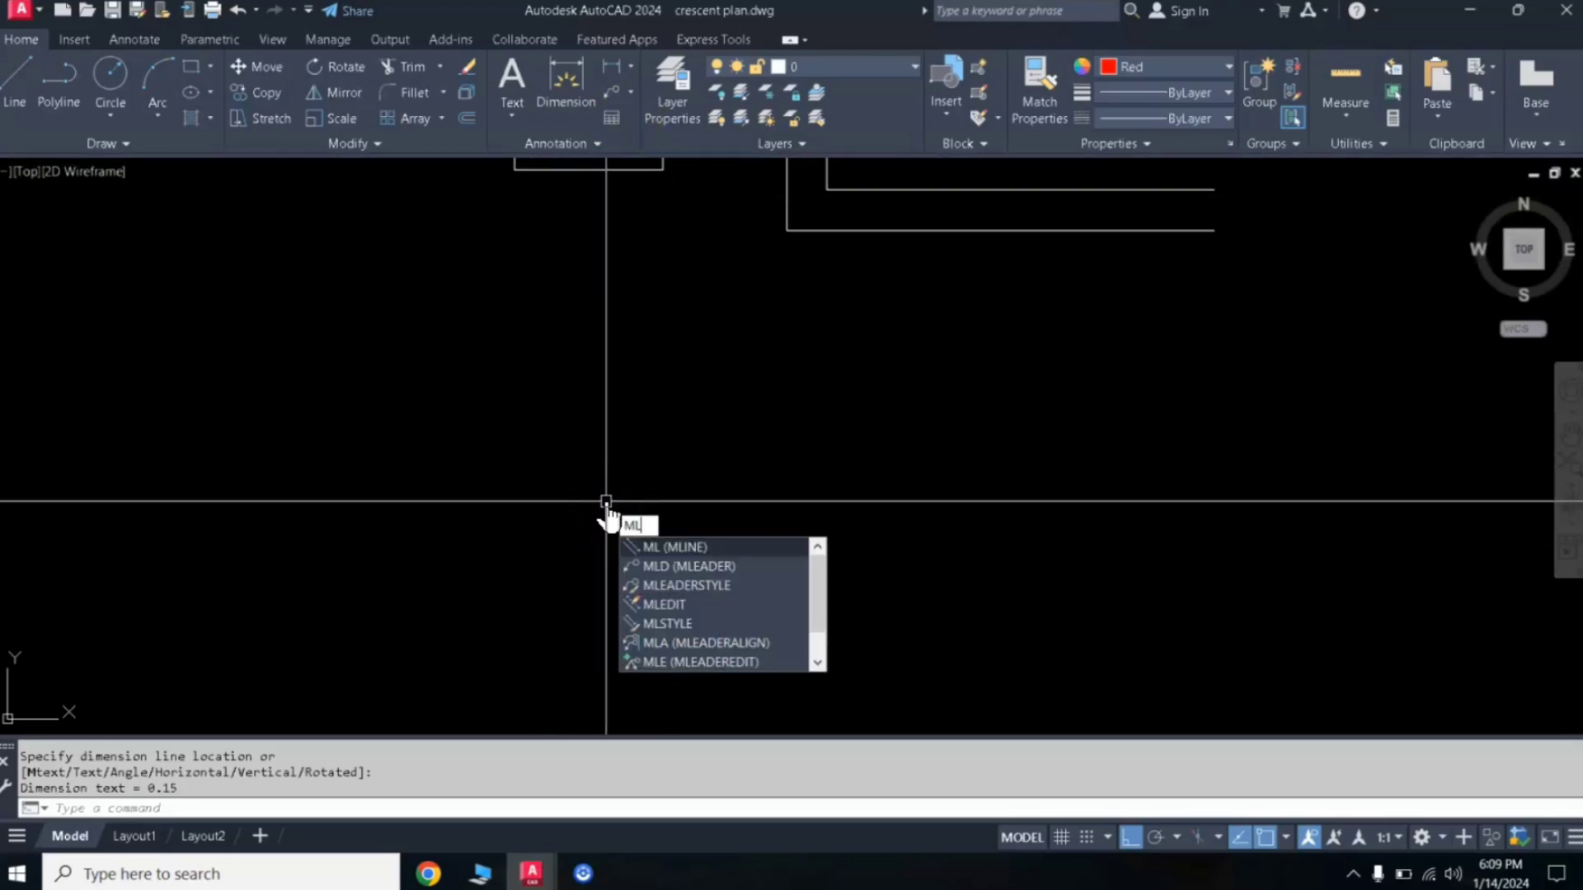
- Start a multiline and set its scale to 0.5
key("Return")
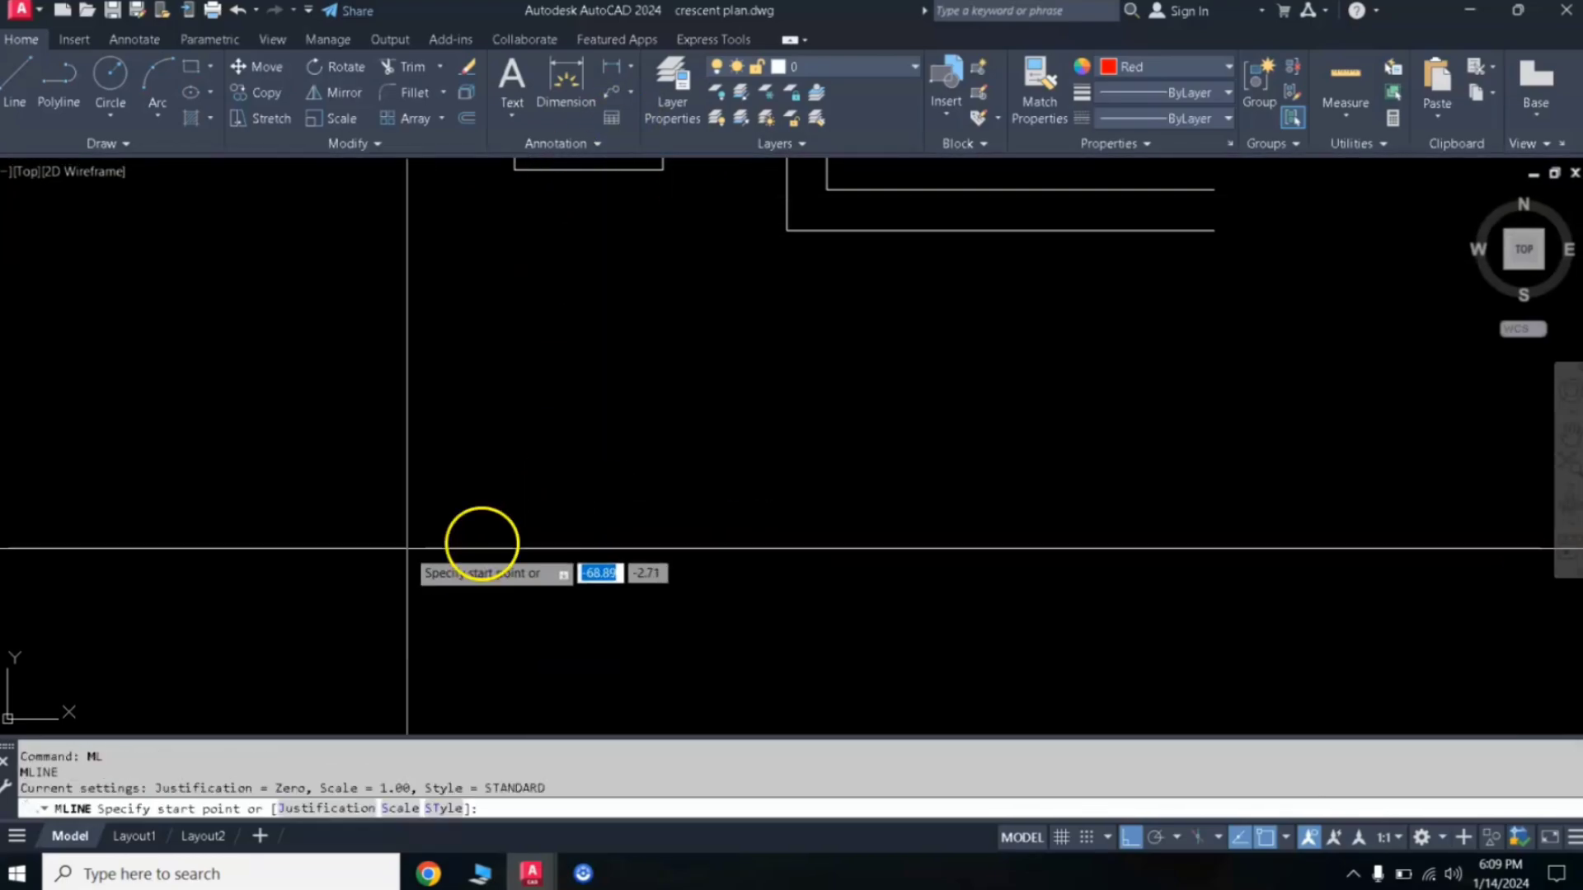
left_click(396, 808)
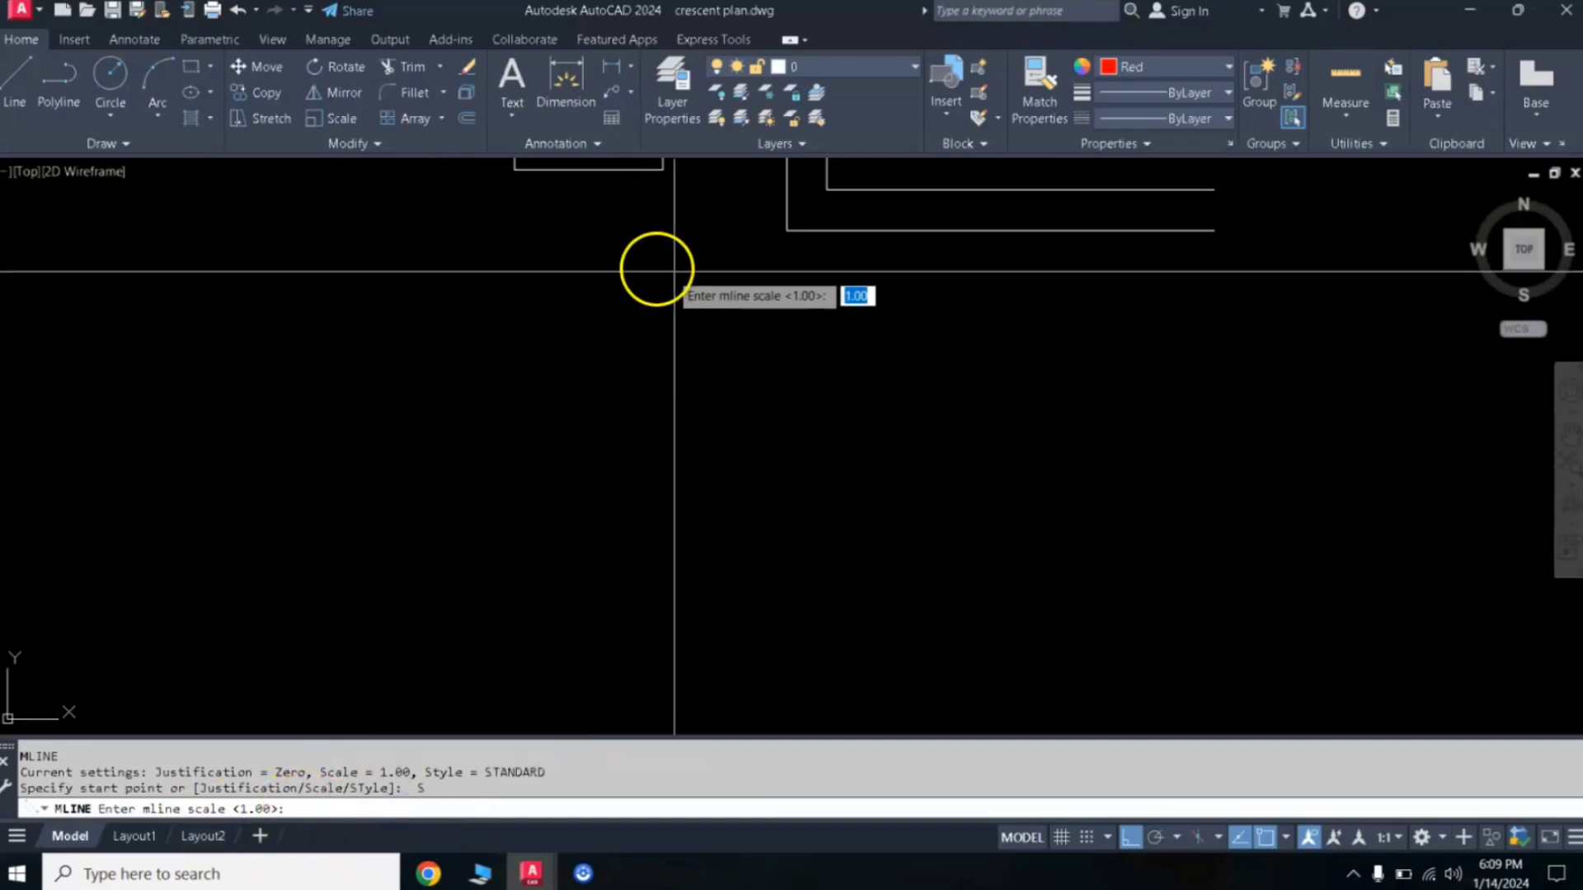
mouse_move(763, 326)
middle_mouse_down()
mouse_move(735, 505)
mouse_move(751, 511)
middle_mouse_up()
type(".5")
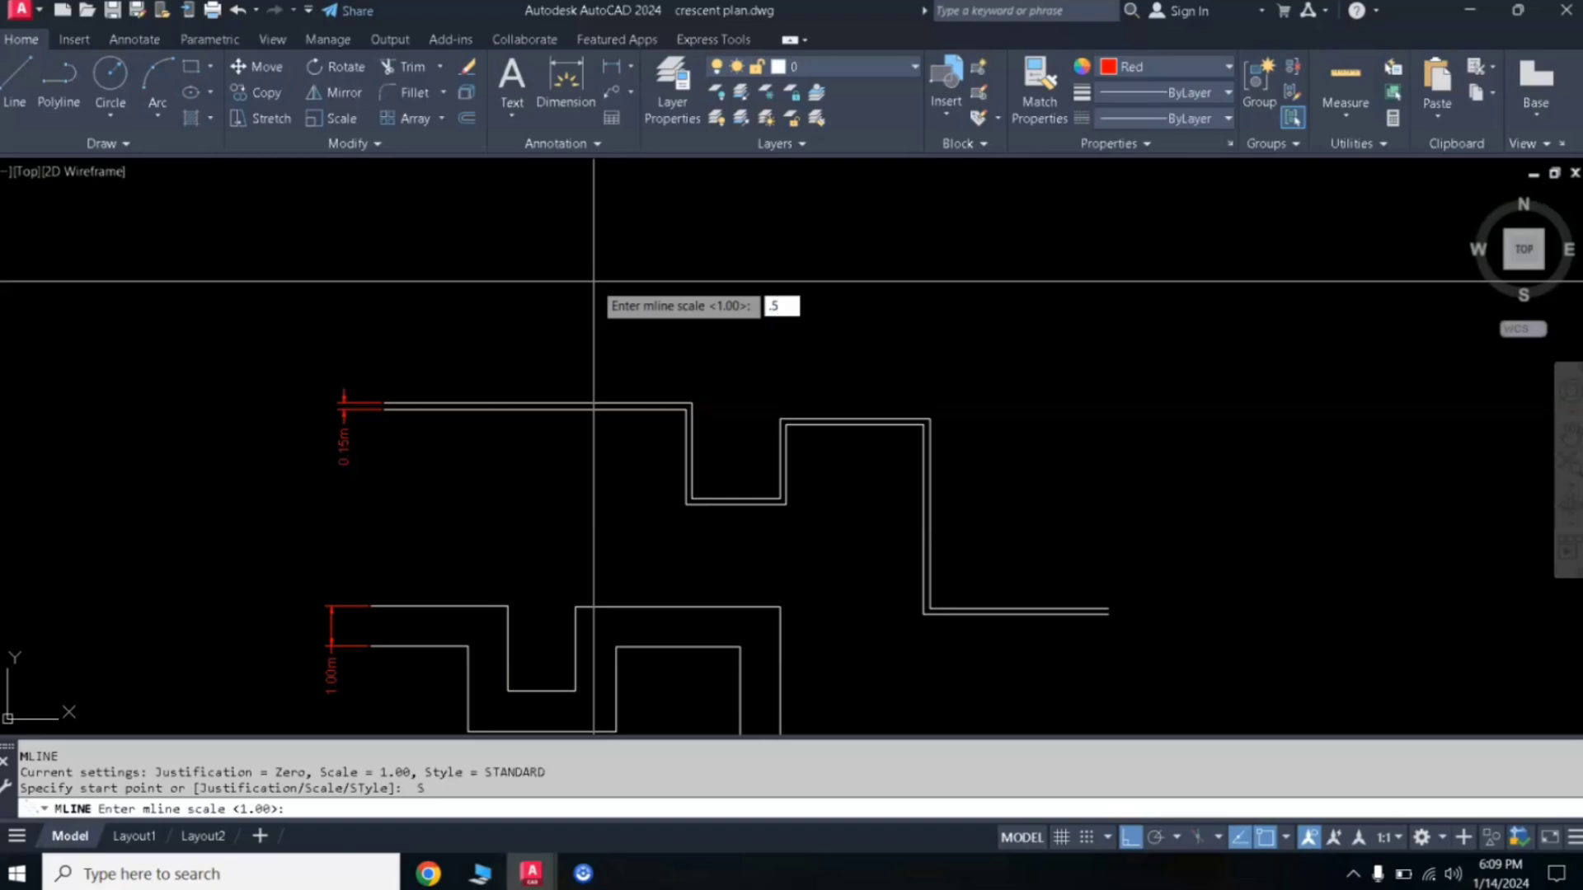
key("Return")
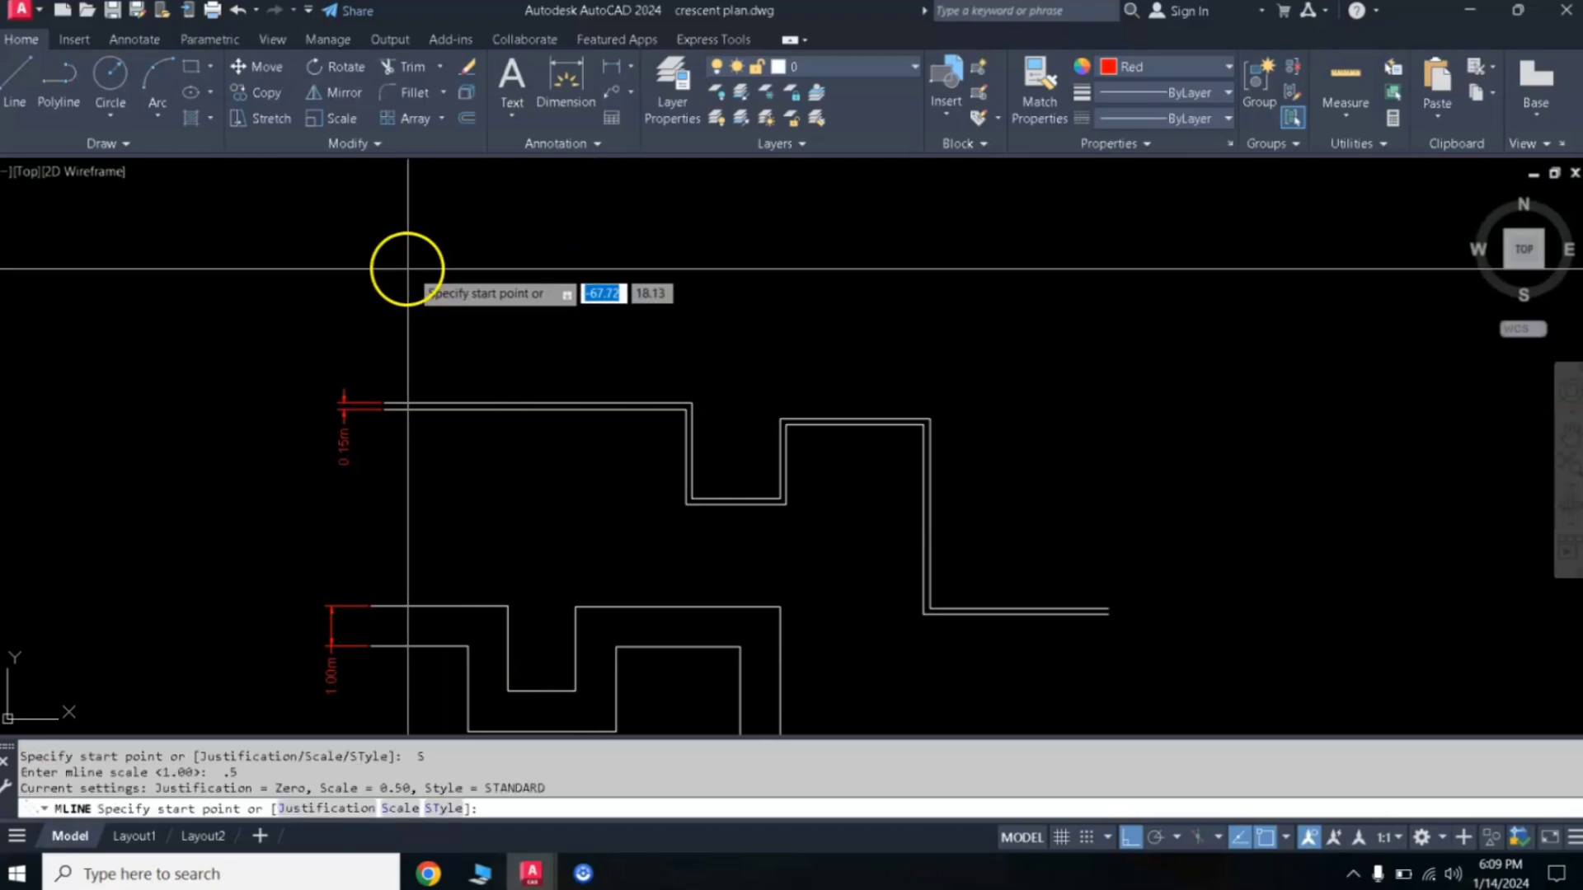
- Draw an eight-point stepped 0.5 multiline across the top, above the other samples
left_click(407, 269)
left_click(597, 269)
left_click(605, 320)
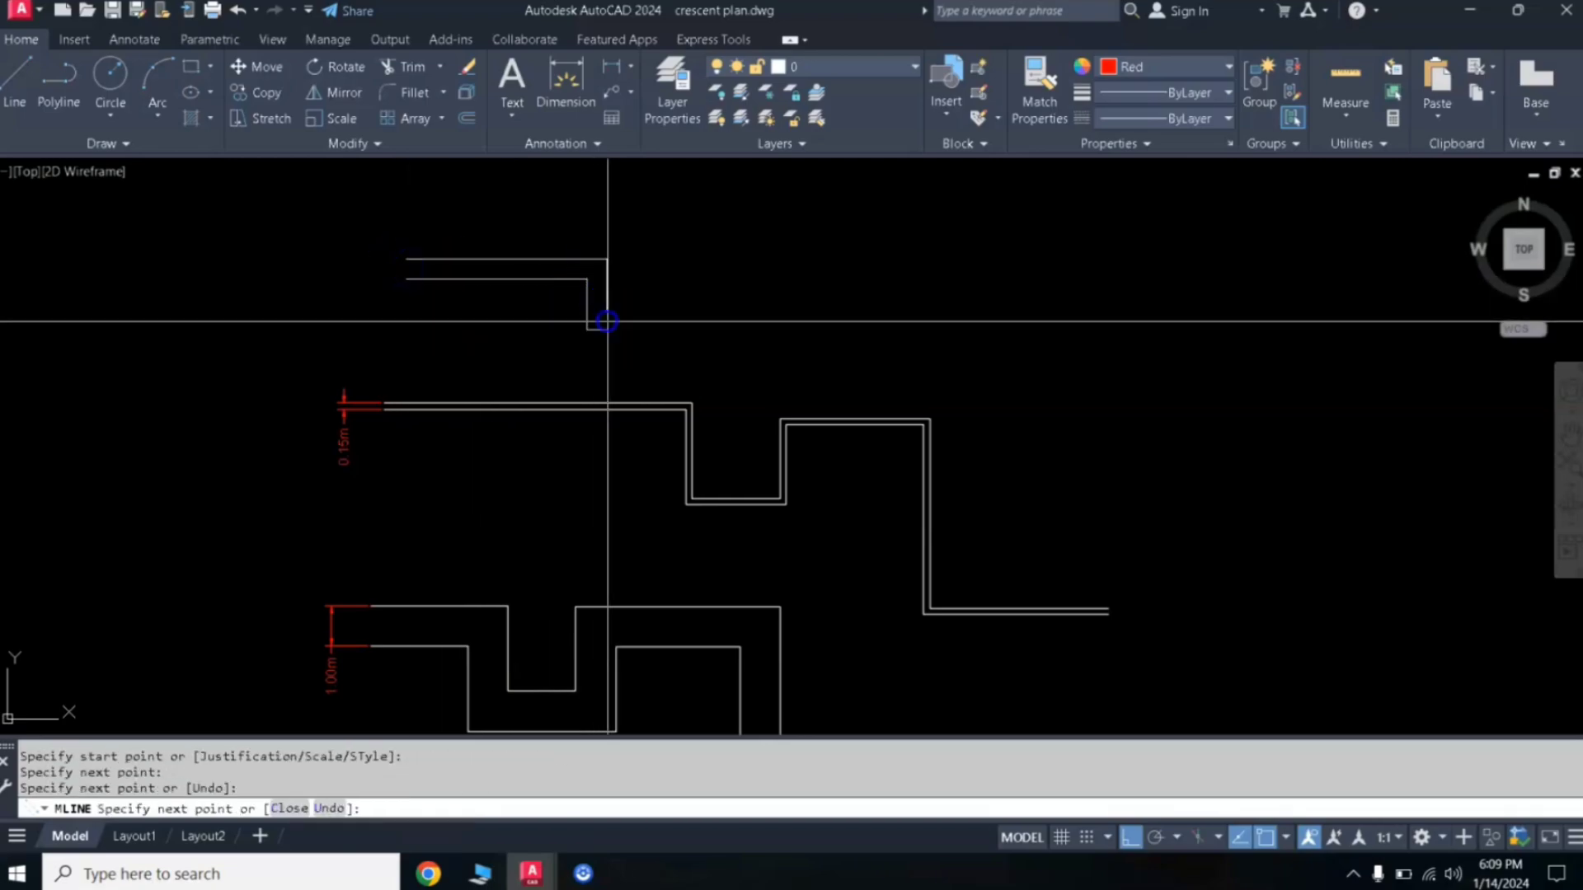
left_click(736, 337)
left_click(763, 271)
left_click(1003, 272)
left_click(1004, 357)
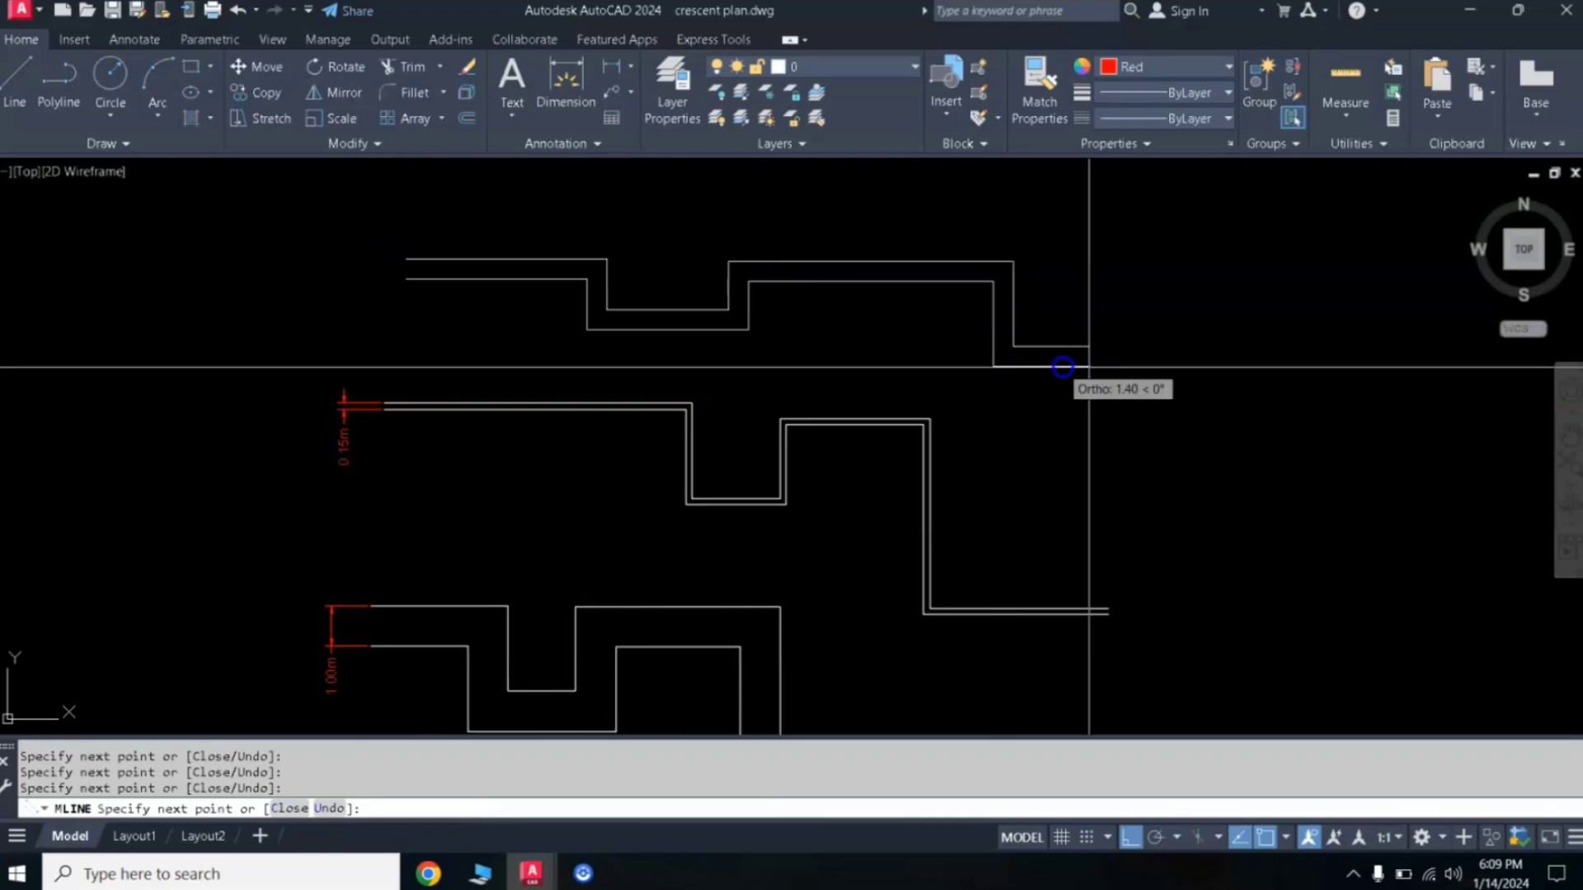
left_click(1158, 356)
right_click(1175, 282)
left_click(1210, 295)
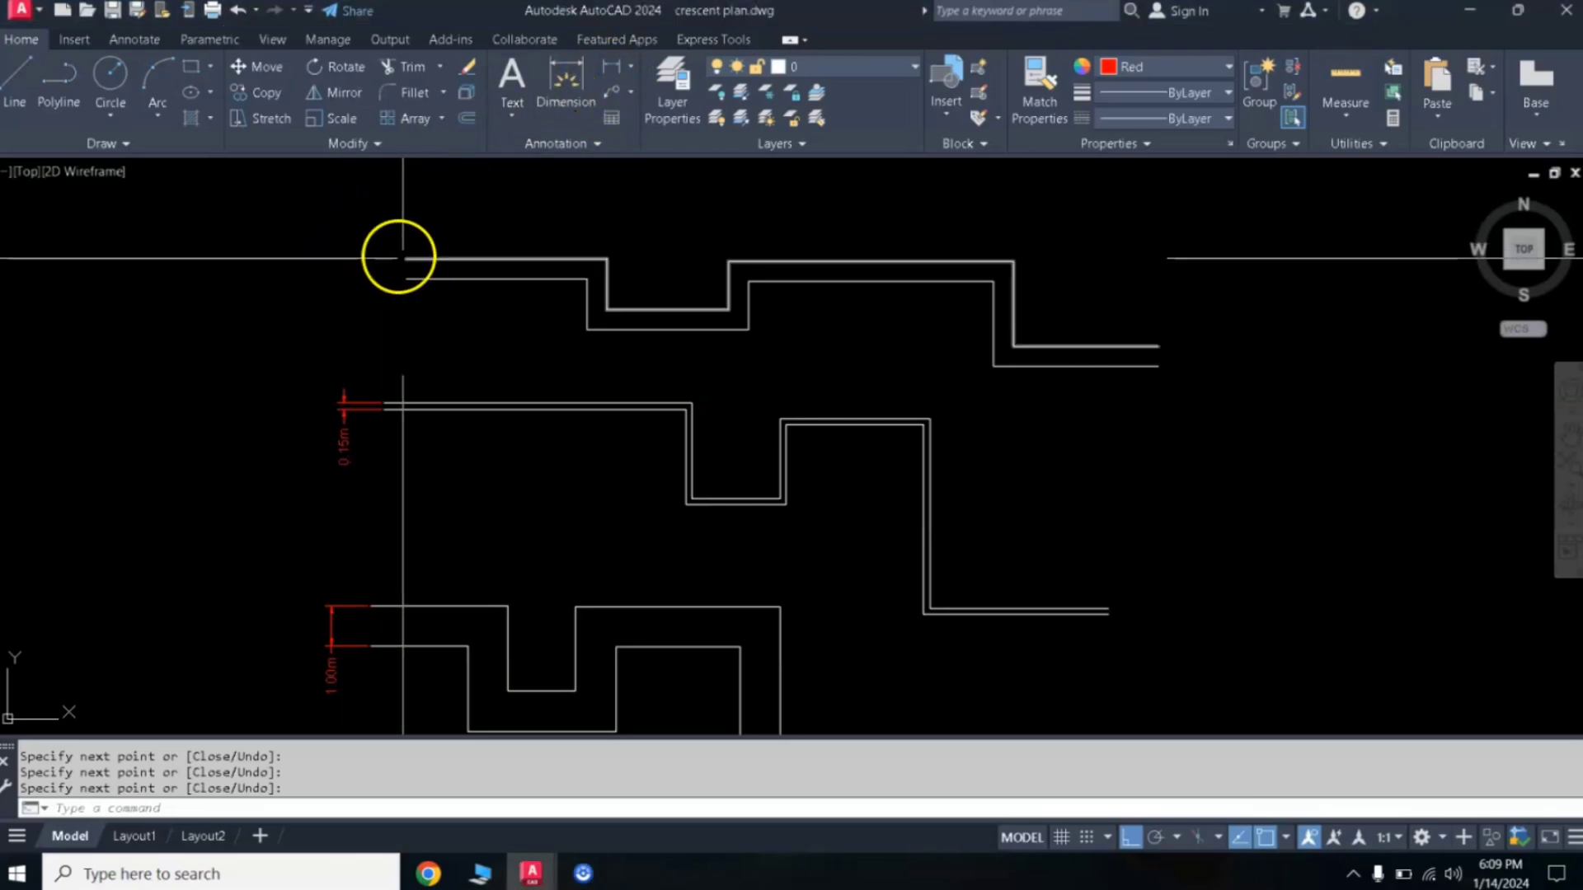
- Add a 0.50m linear dimension at the top multiline's left end
left_click(616, 75)
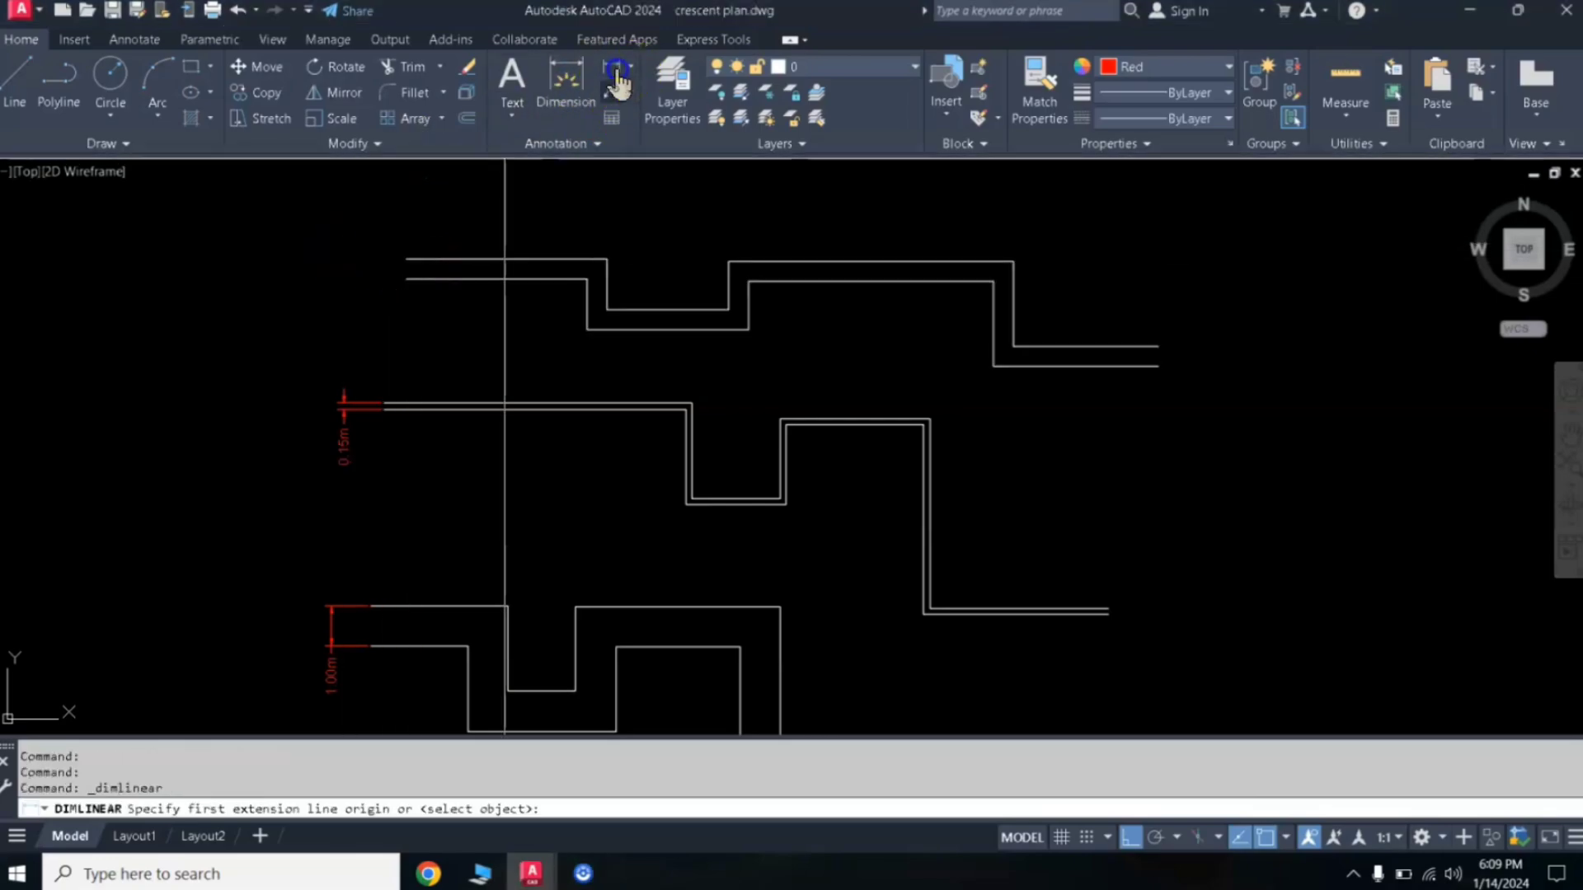
left_click(405, 259)
left_click(378, 279)
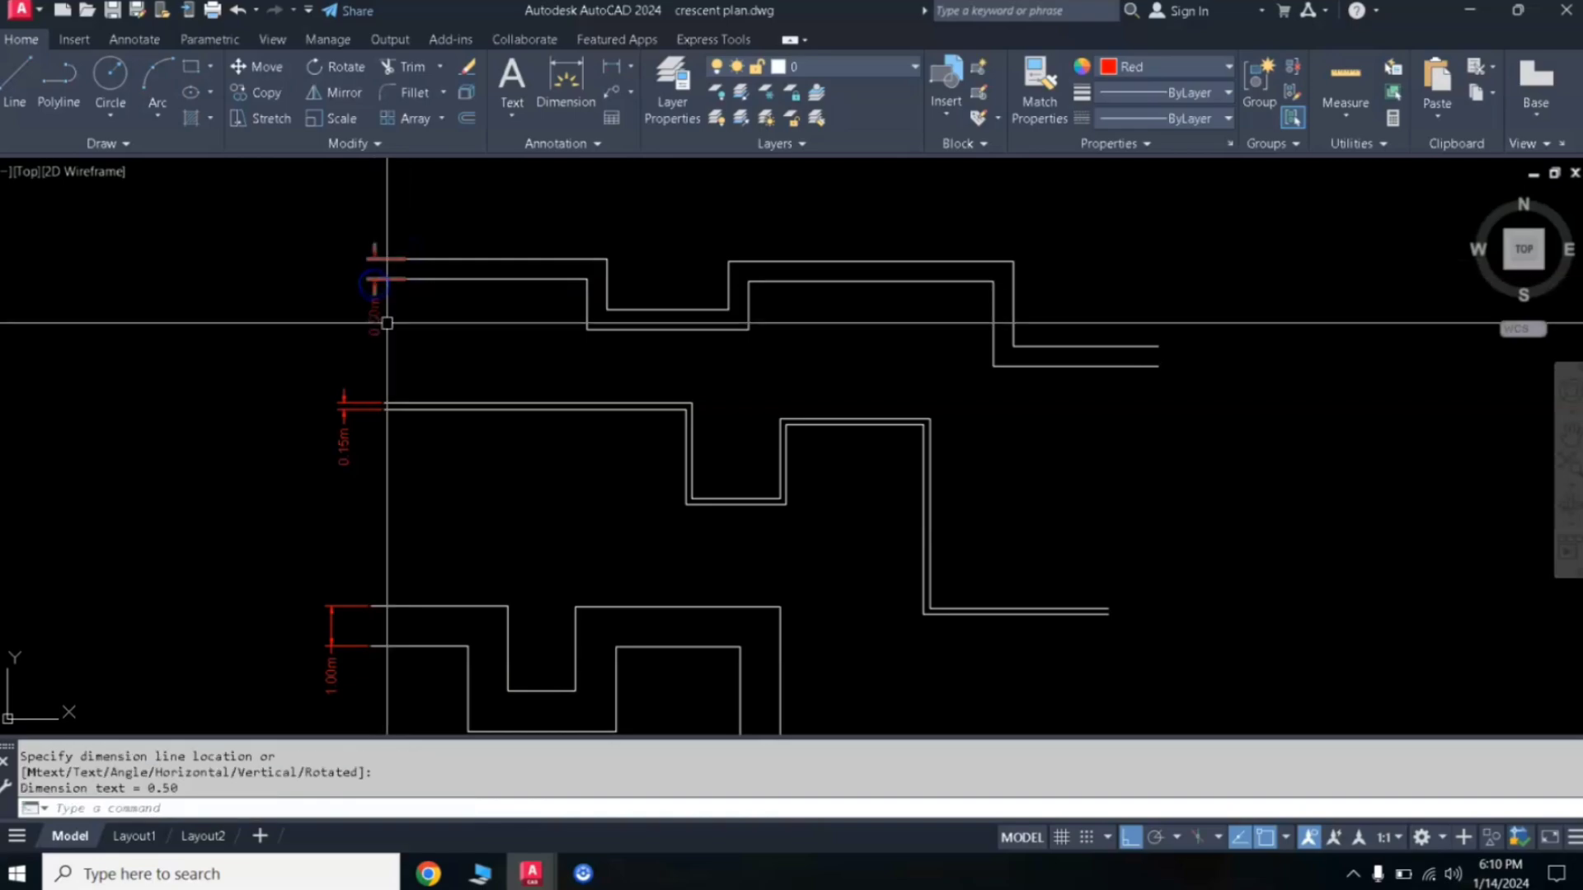
scroll(404, 277, "up", 3)
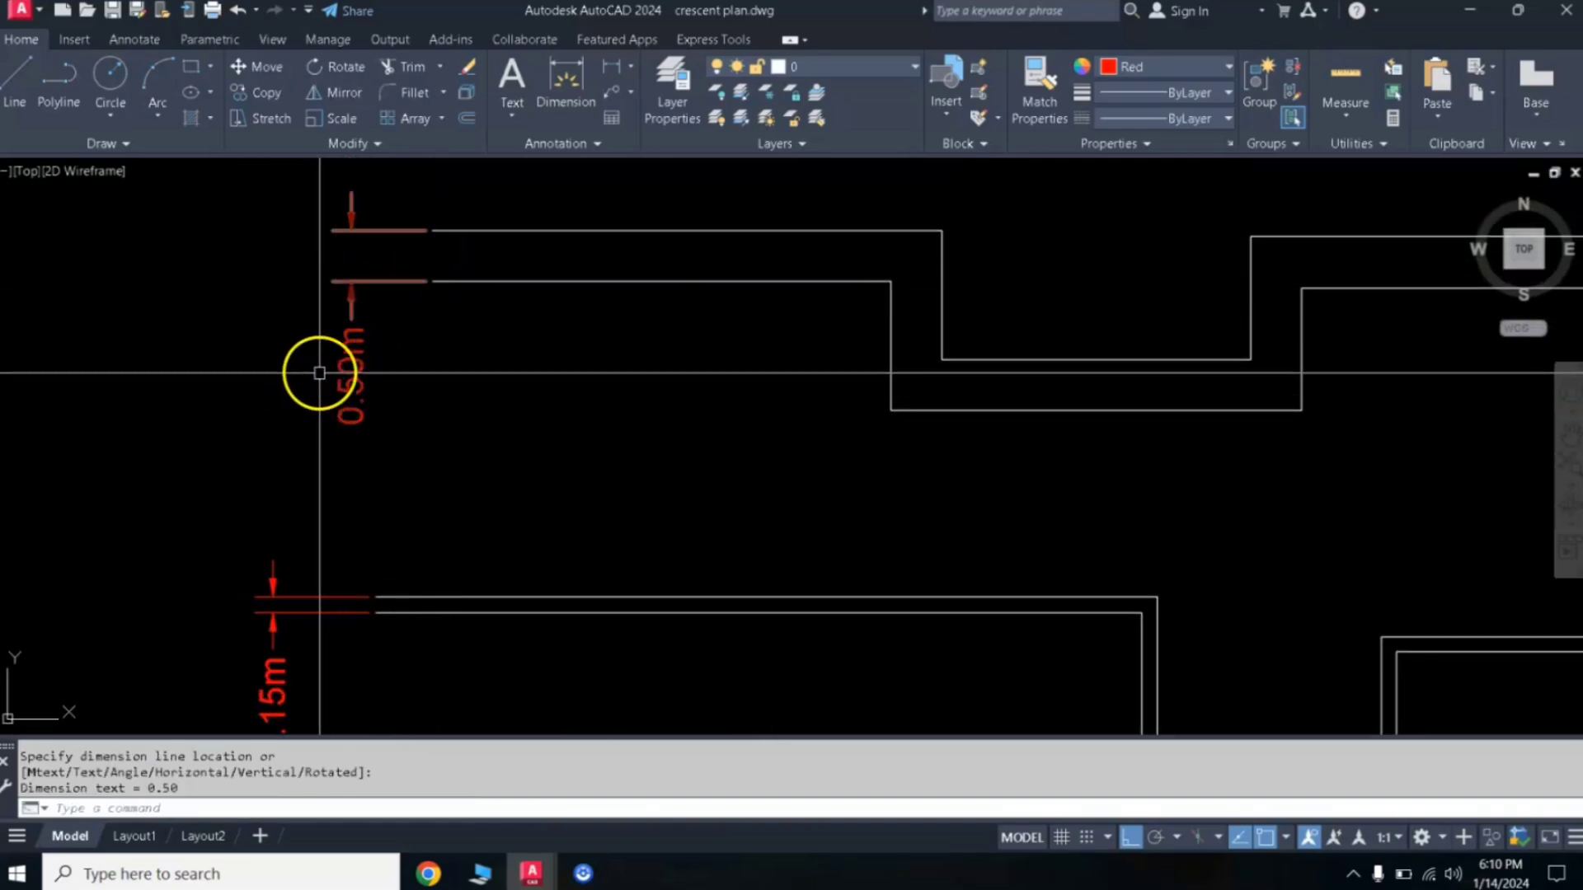
scroll(317, 369, "down", 4)
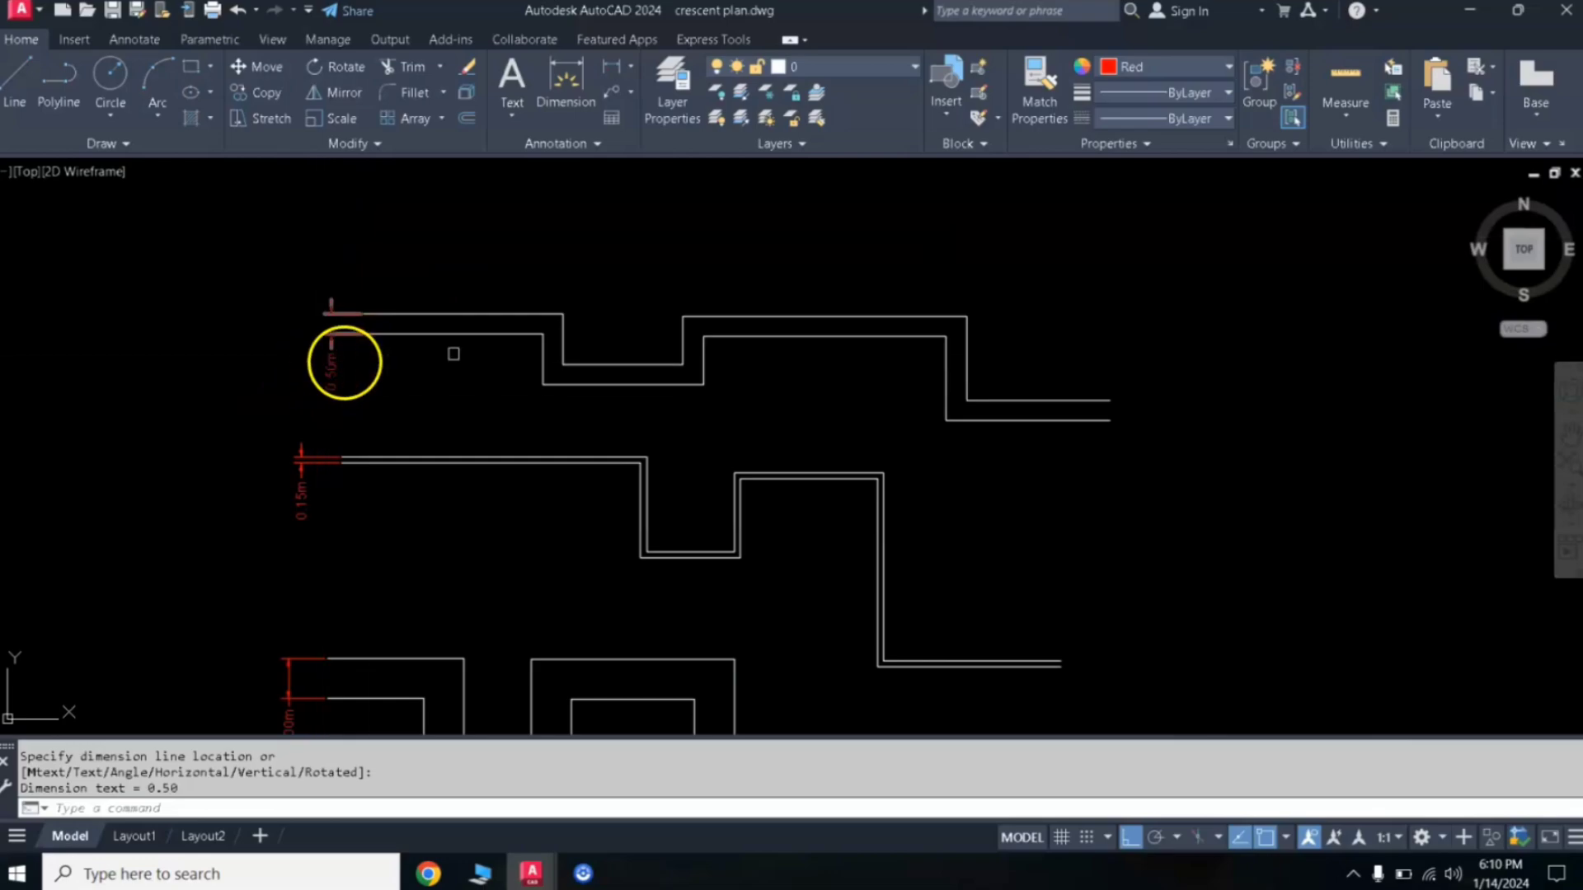
- Pan the view to recentre the samples away from the floor plan
middle_click_drag(537, 363, 603, 224)
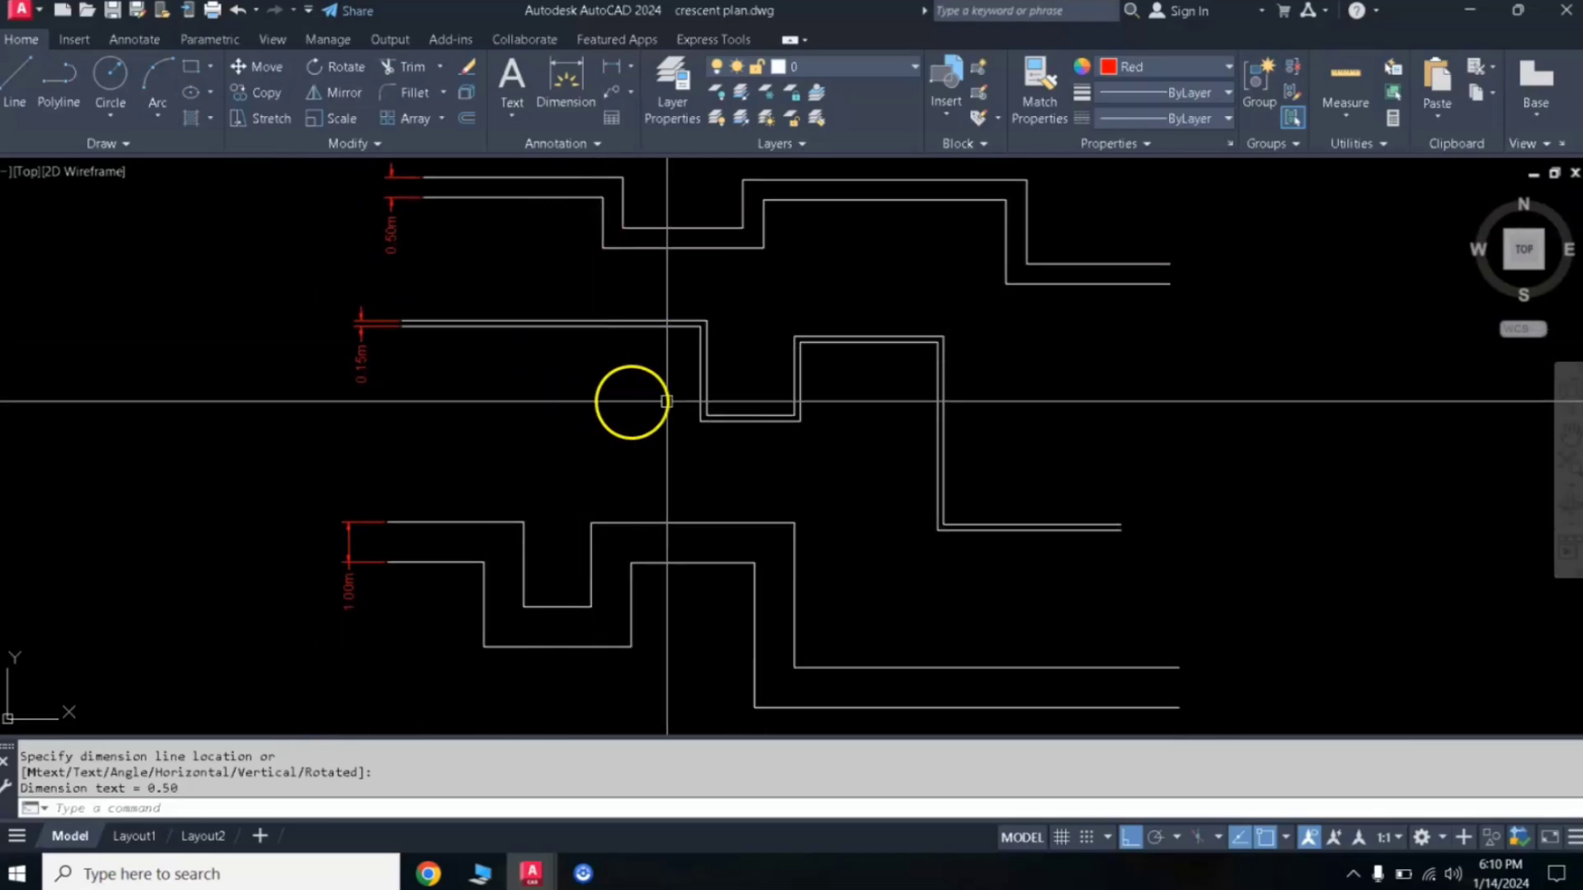
scroll(869, 372, "down", 4)
scroll(723, 448, "up", 3)
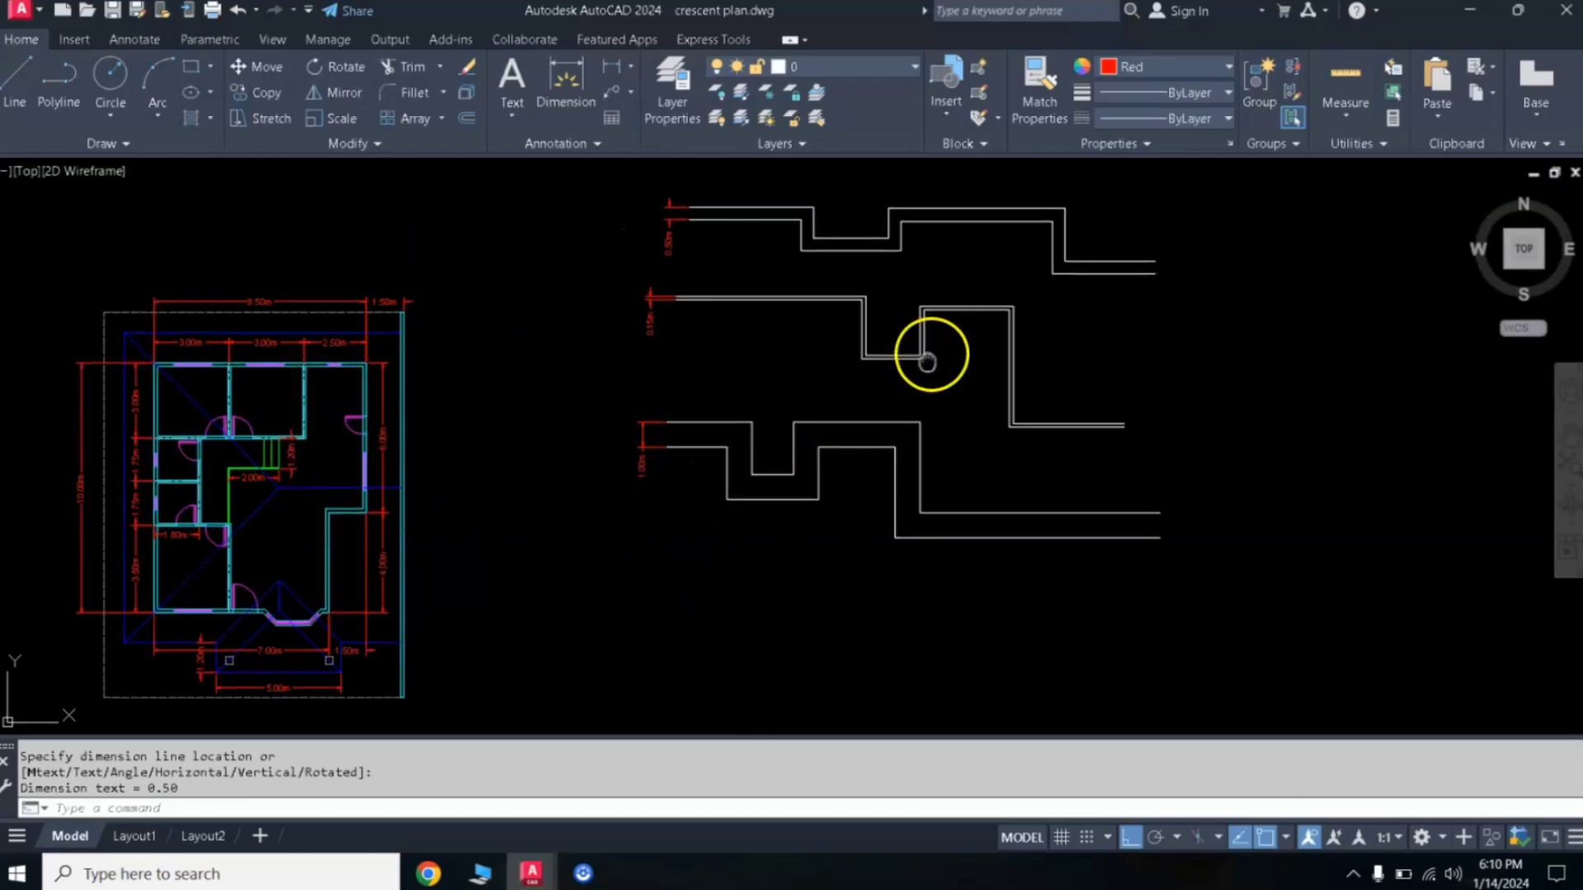
middle_click_drag(926, 354, 470, 555)
middle_click_drag(767, 495, 546, 367)
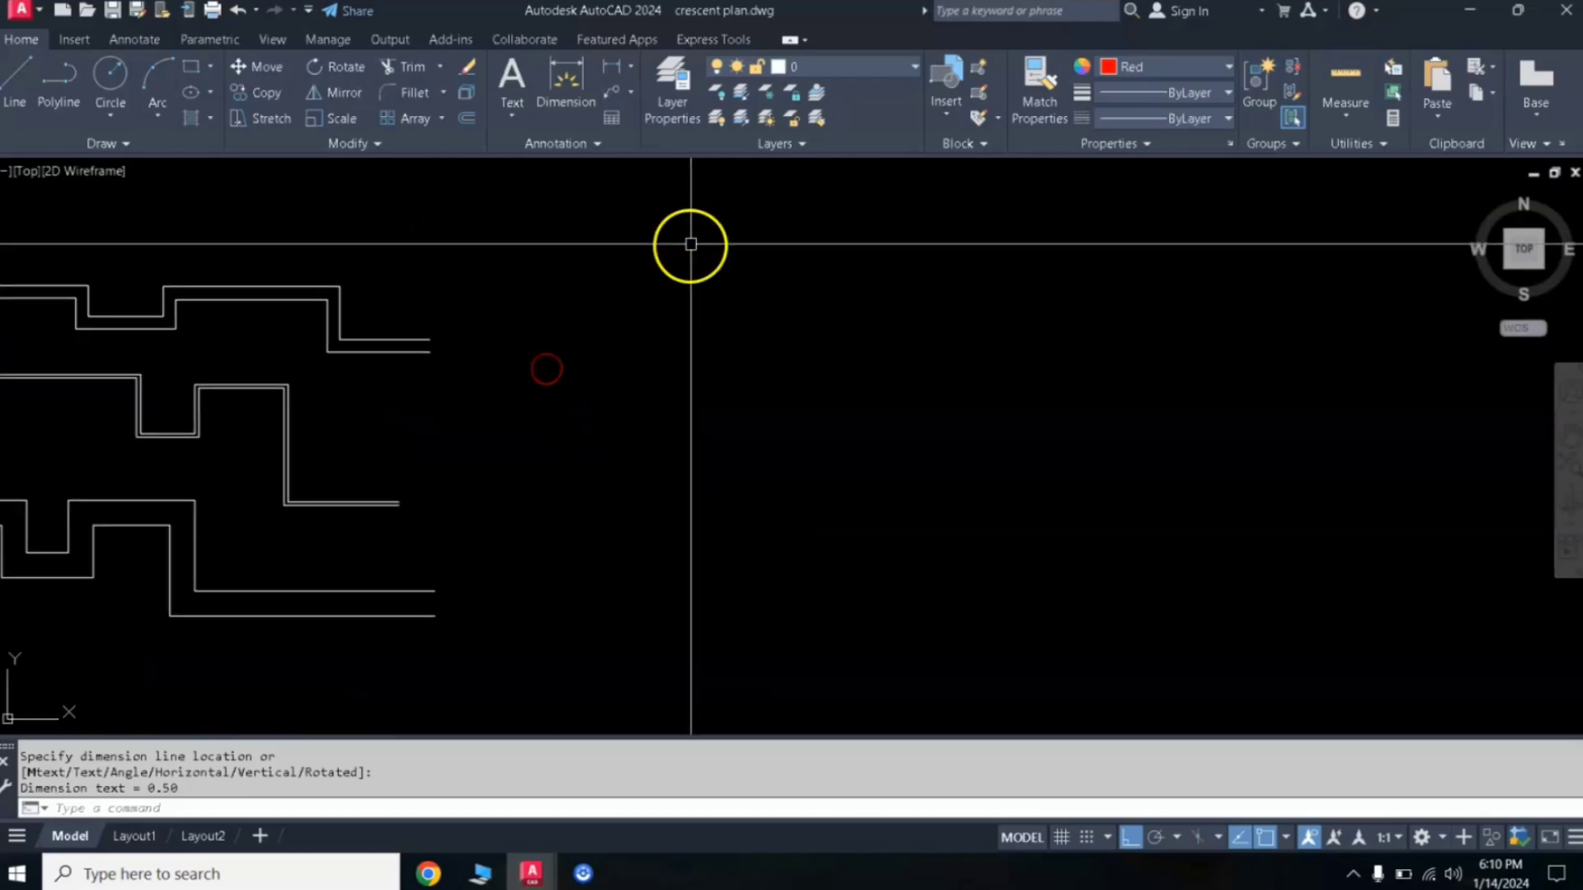
- Set the current colour for new objects to white (255,255,255)
left_click(1154, 67)
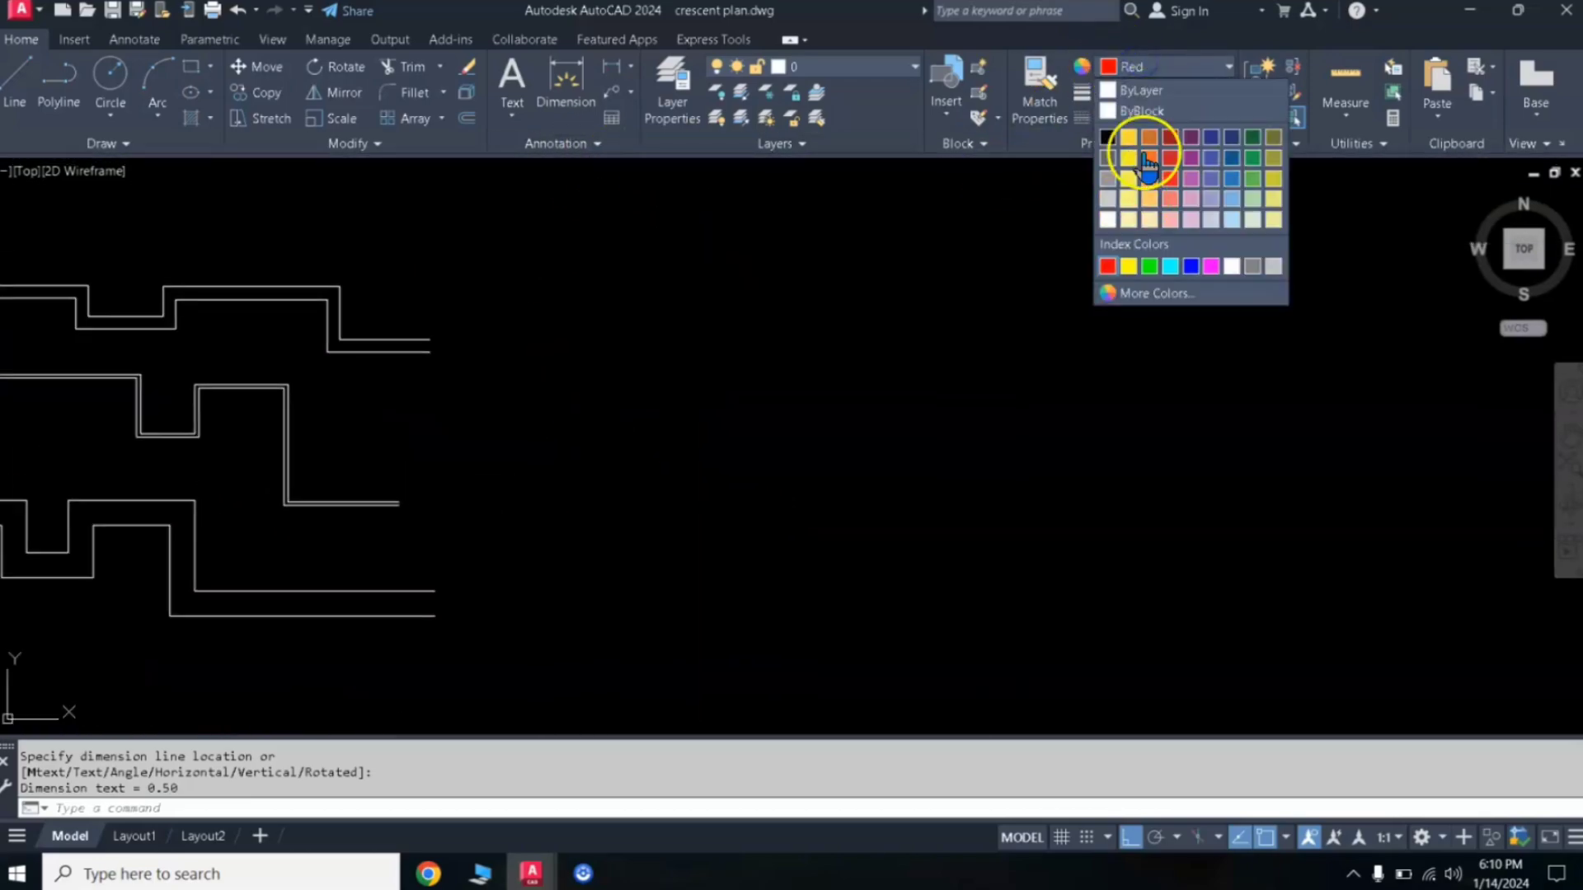
left_click(1183, 67)
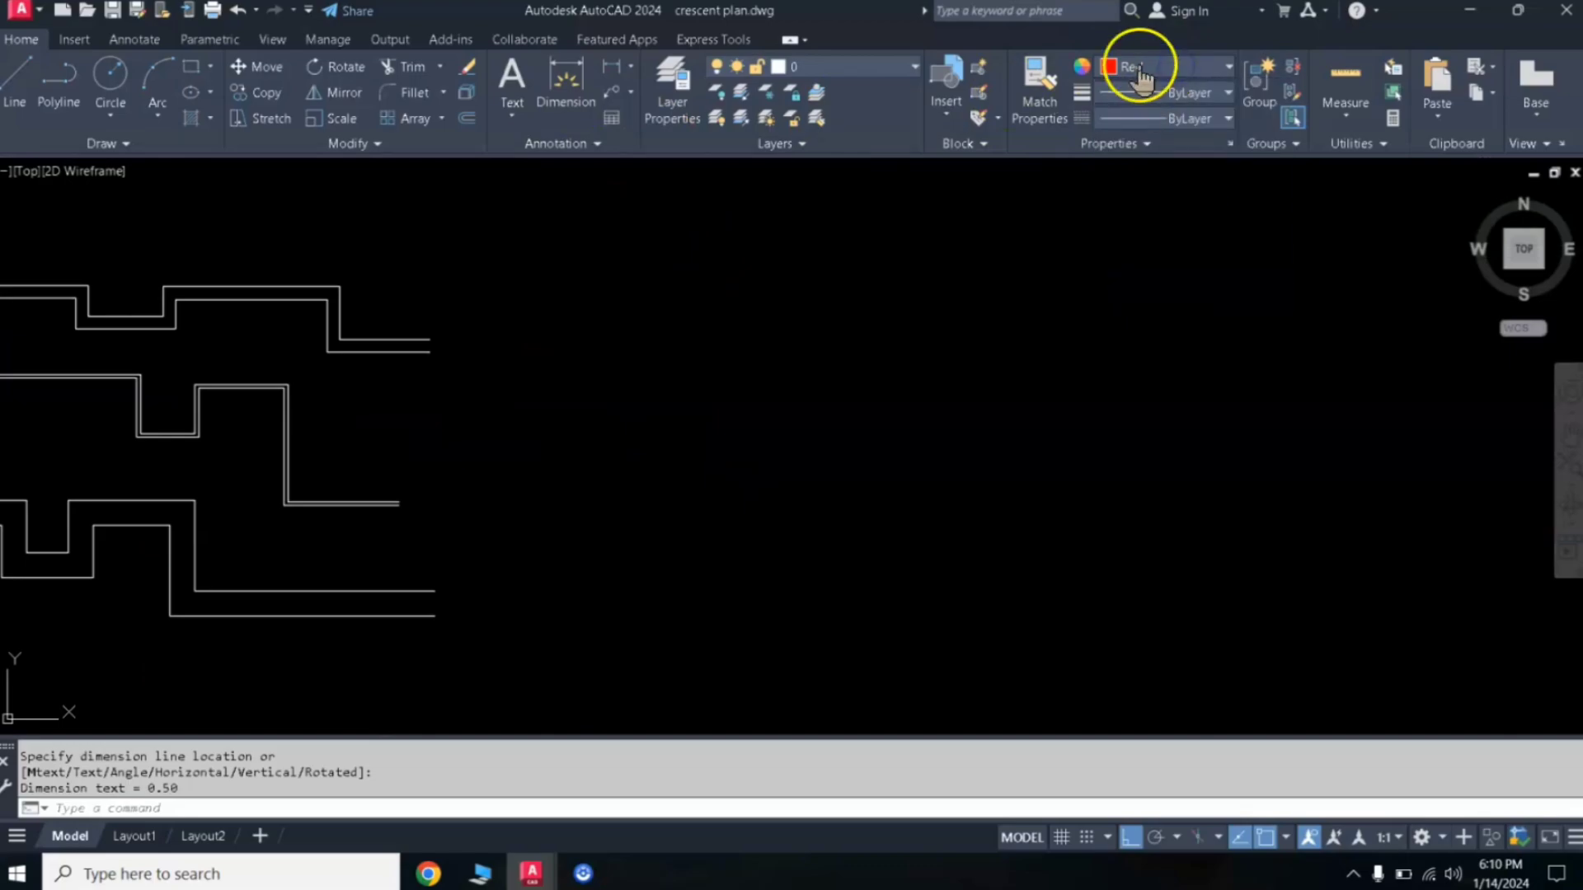
left_click(1150, 66)
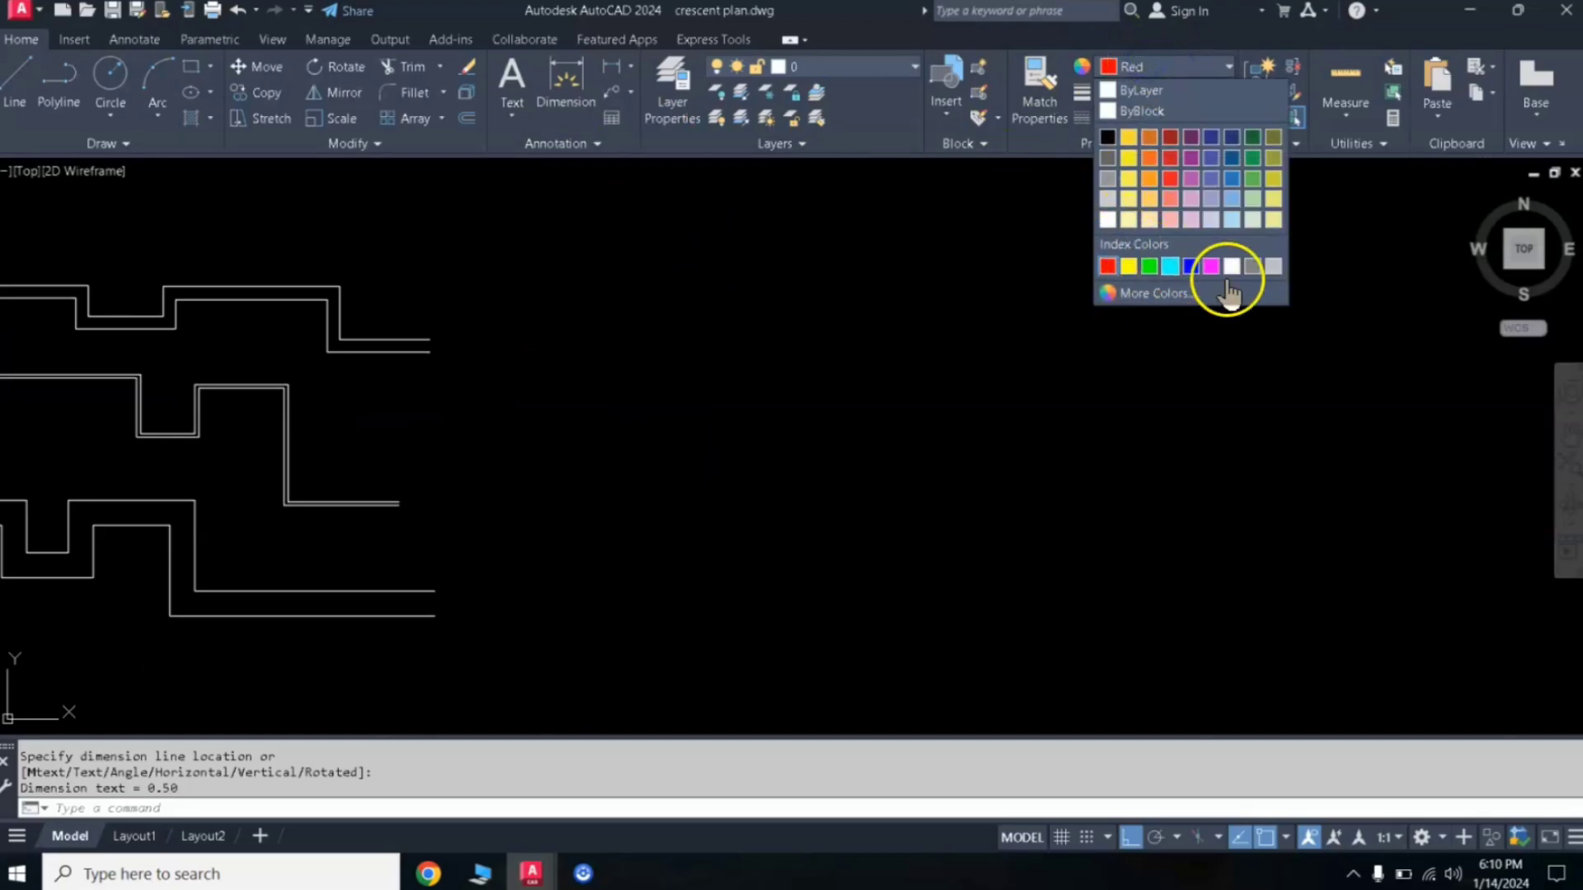
left_click(1106, 221)
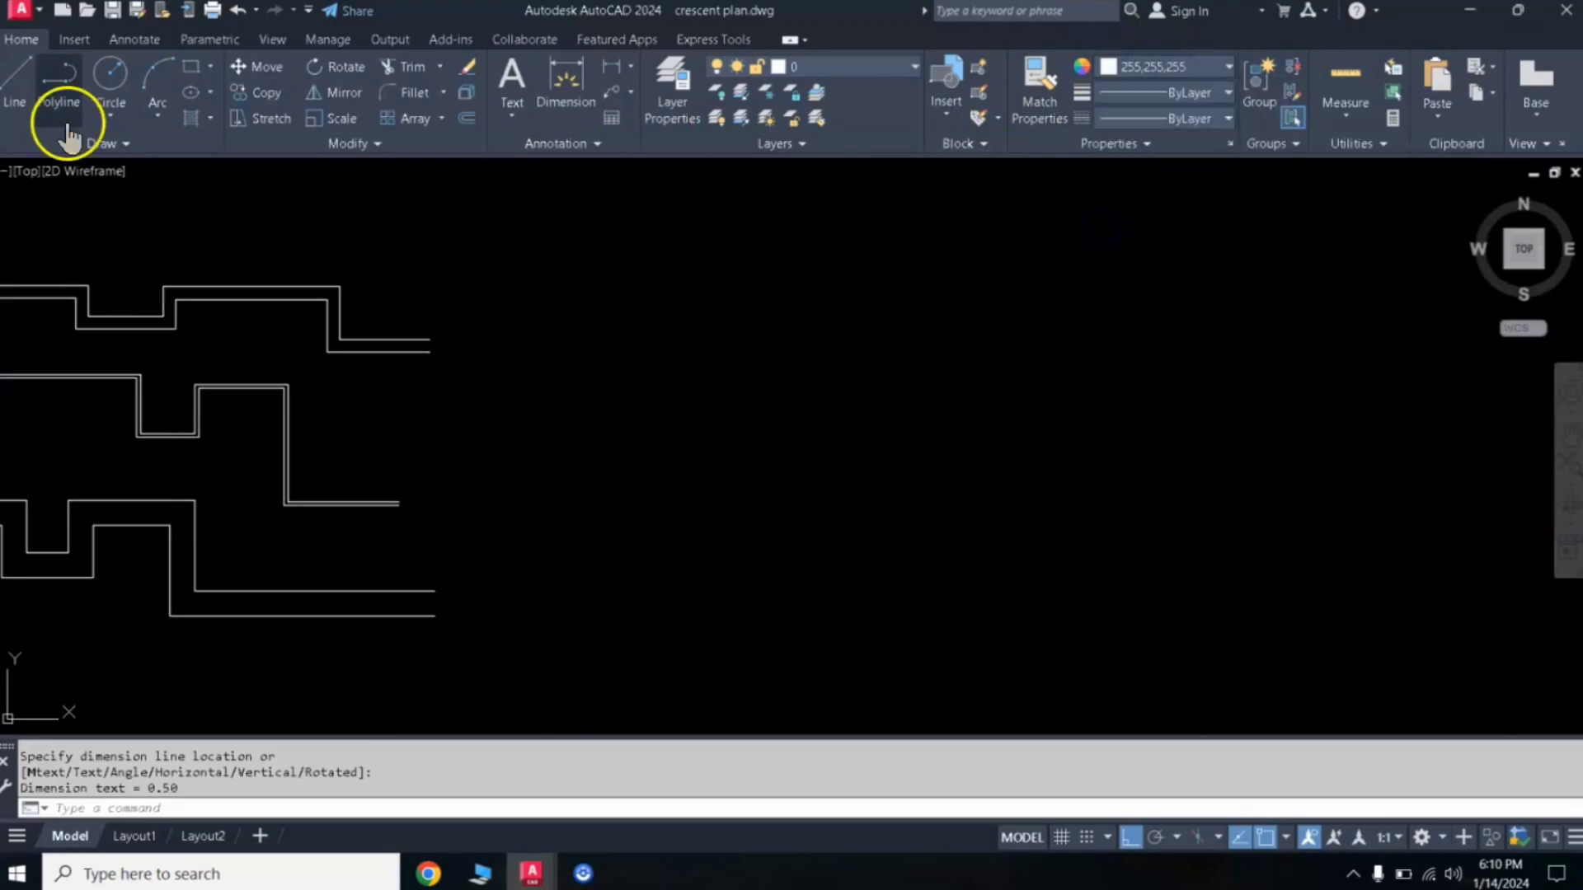
- Draw a horizontal line to the right of the multiline samples
left_click(23, 91)
left_click(752, 318)
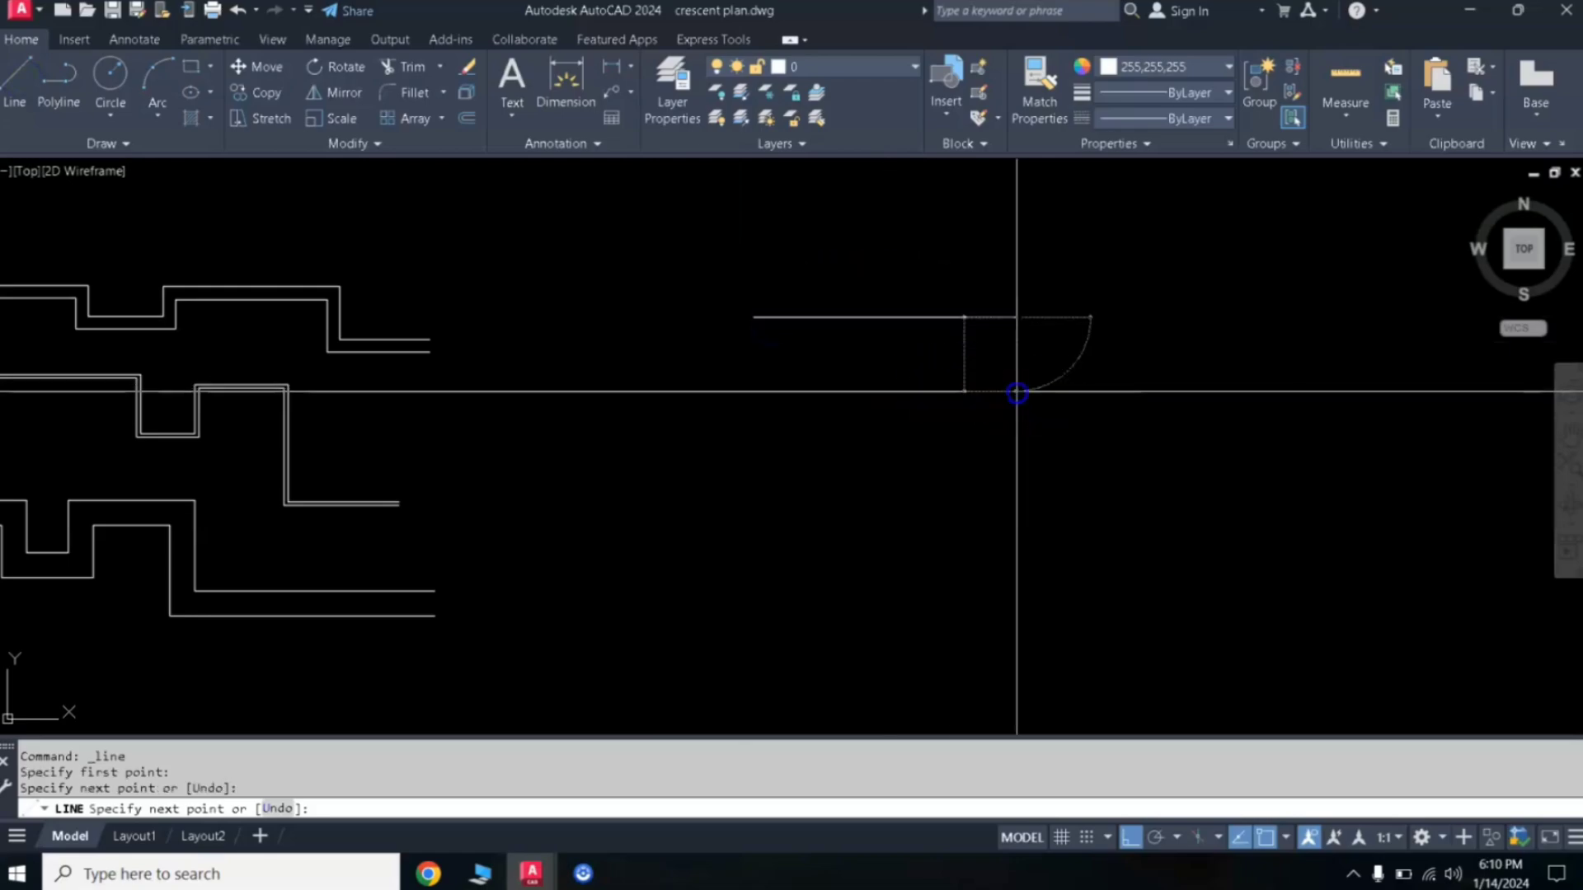
right_click(998, 361)
left_click(1040, 375)
- Copy the horizontal line twice downward as parallel lines
left_click(1071, 265)
left_click(967, 368)
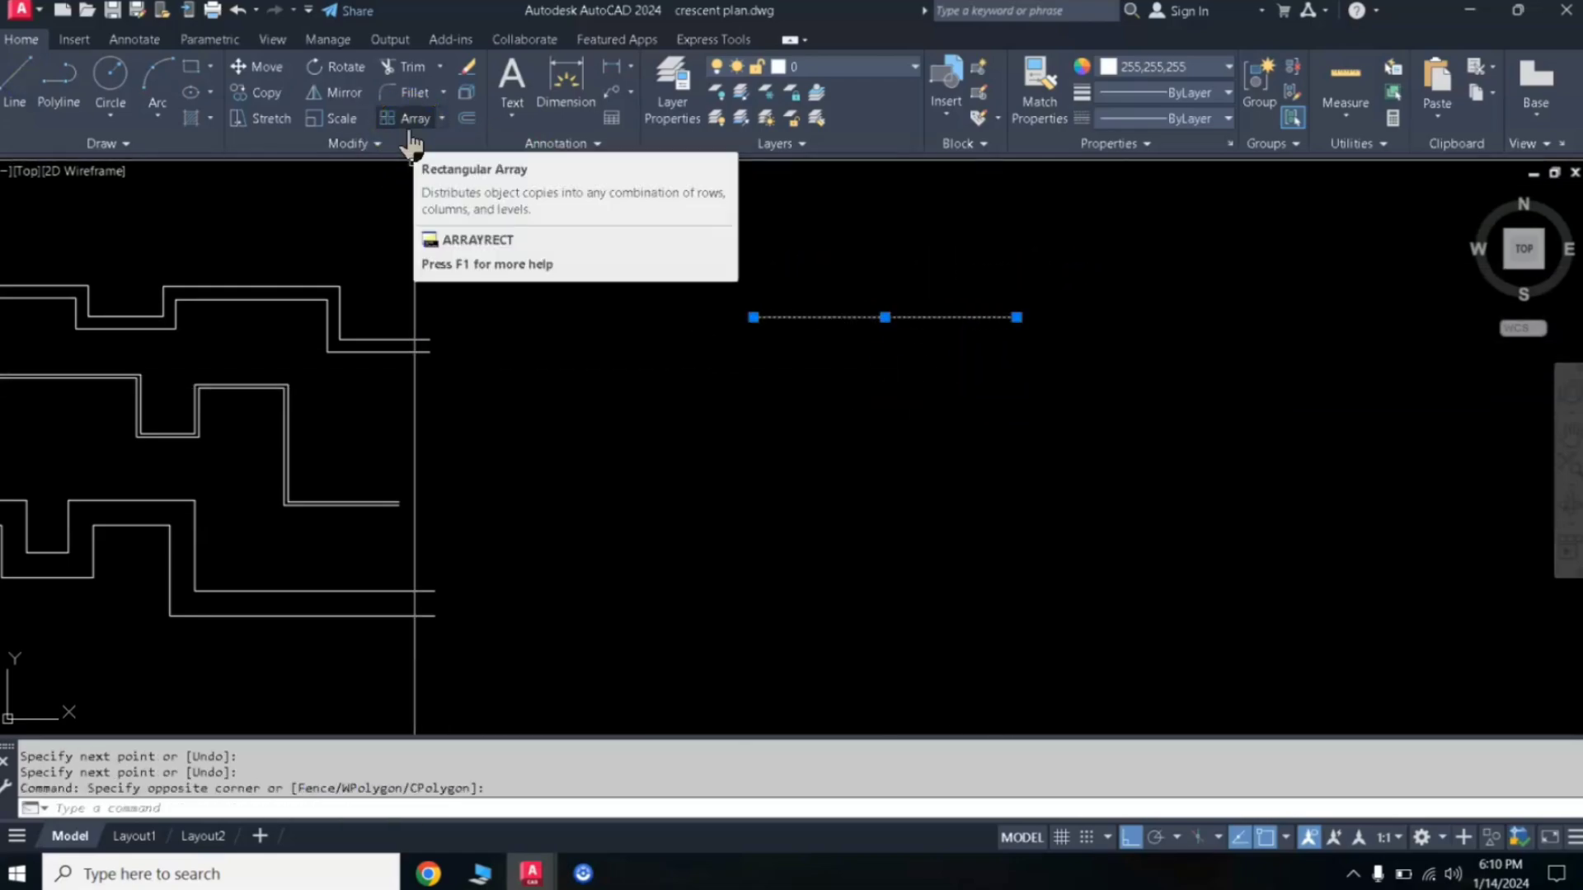
left_click(260, 93)
left_click(998, 317)
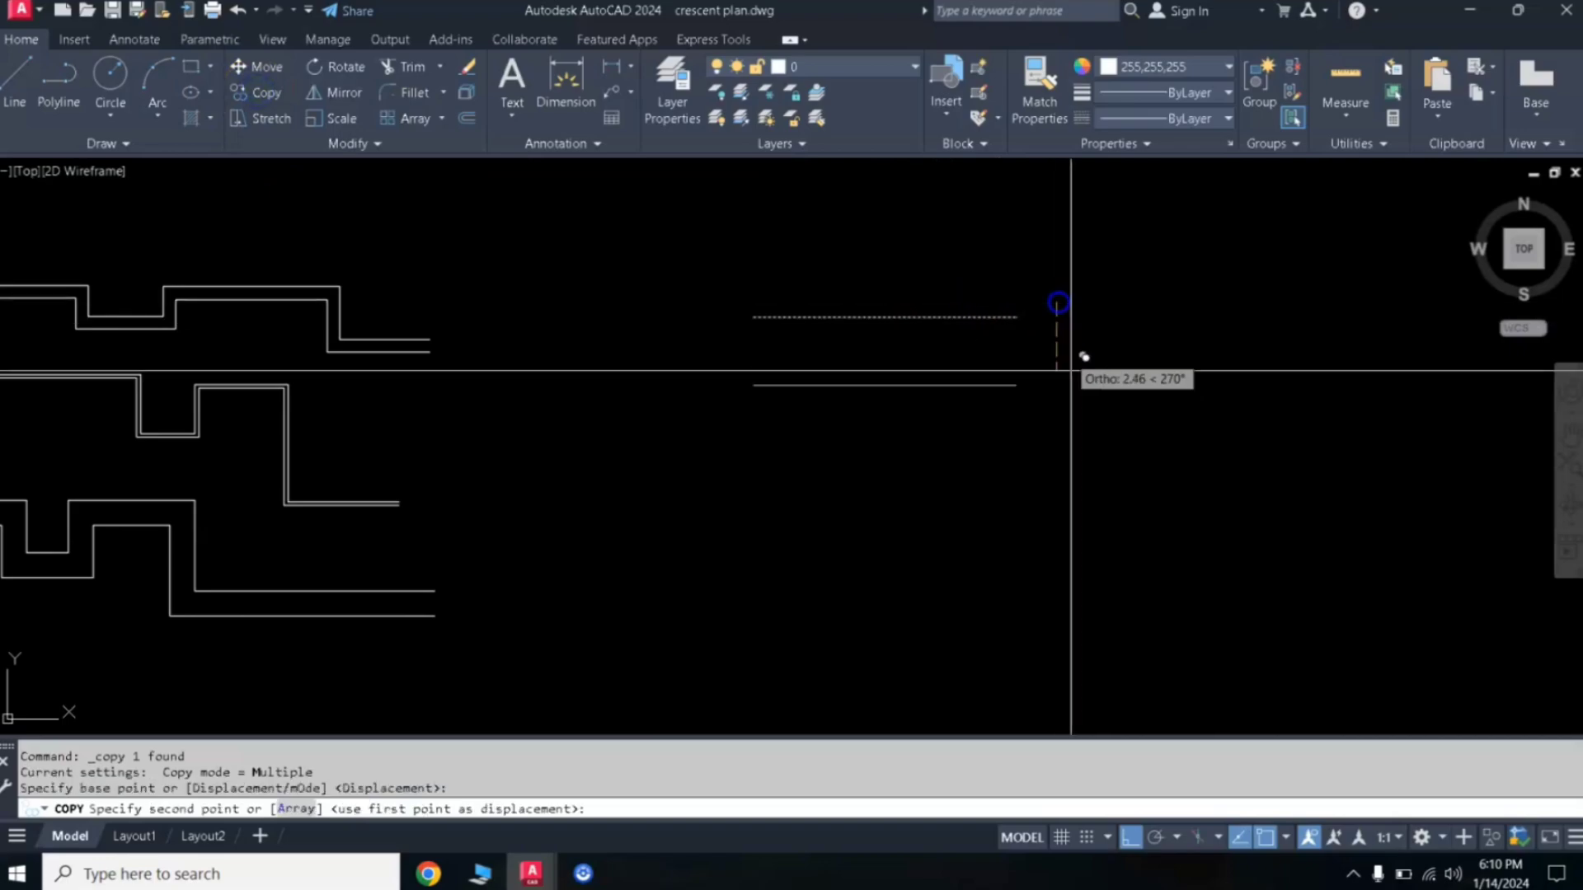
left_click(1088, 453)
left_click(1097, 551)
- End the copy and make Cyan the current colour
right_click(1145, 357)
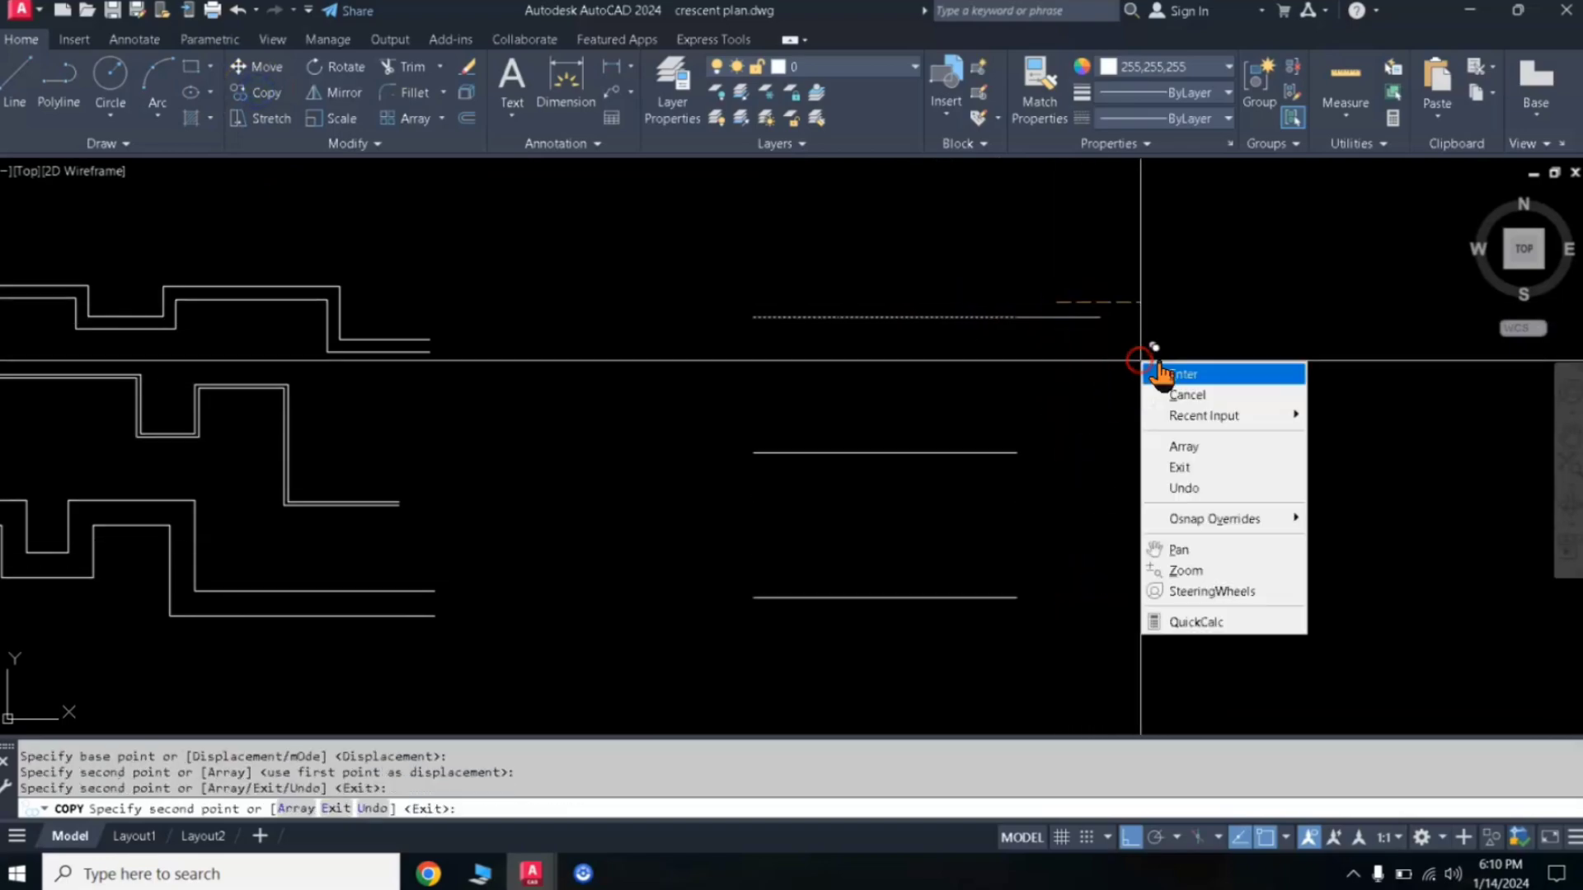
left_click(1184, 371)
left_click(1151, 75)
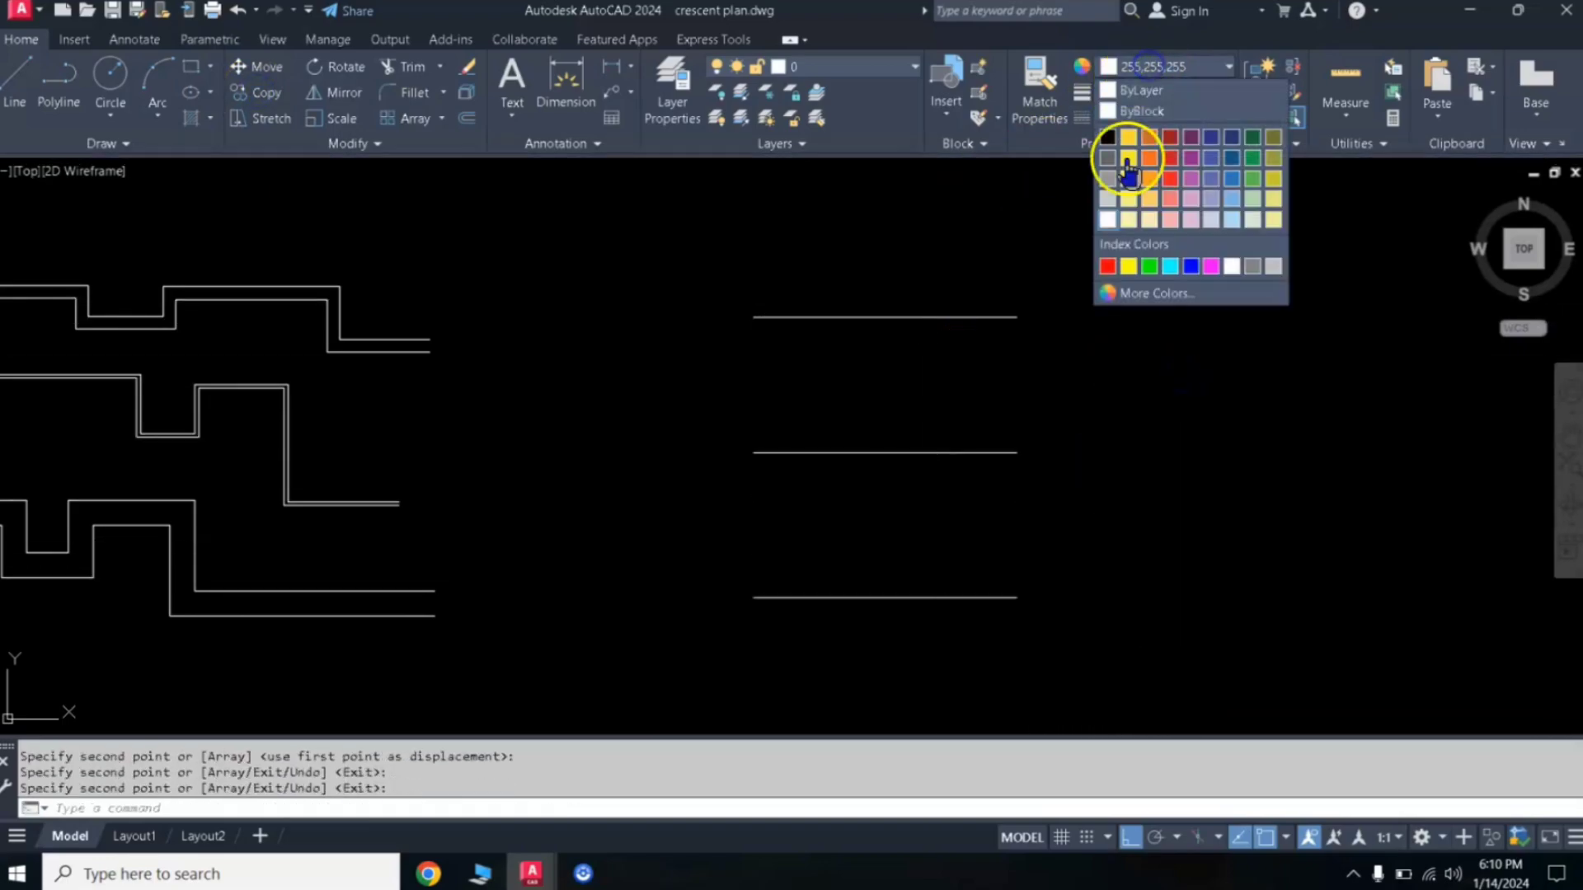
left_click(1170, 266)
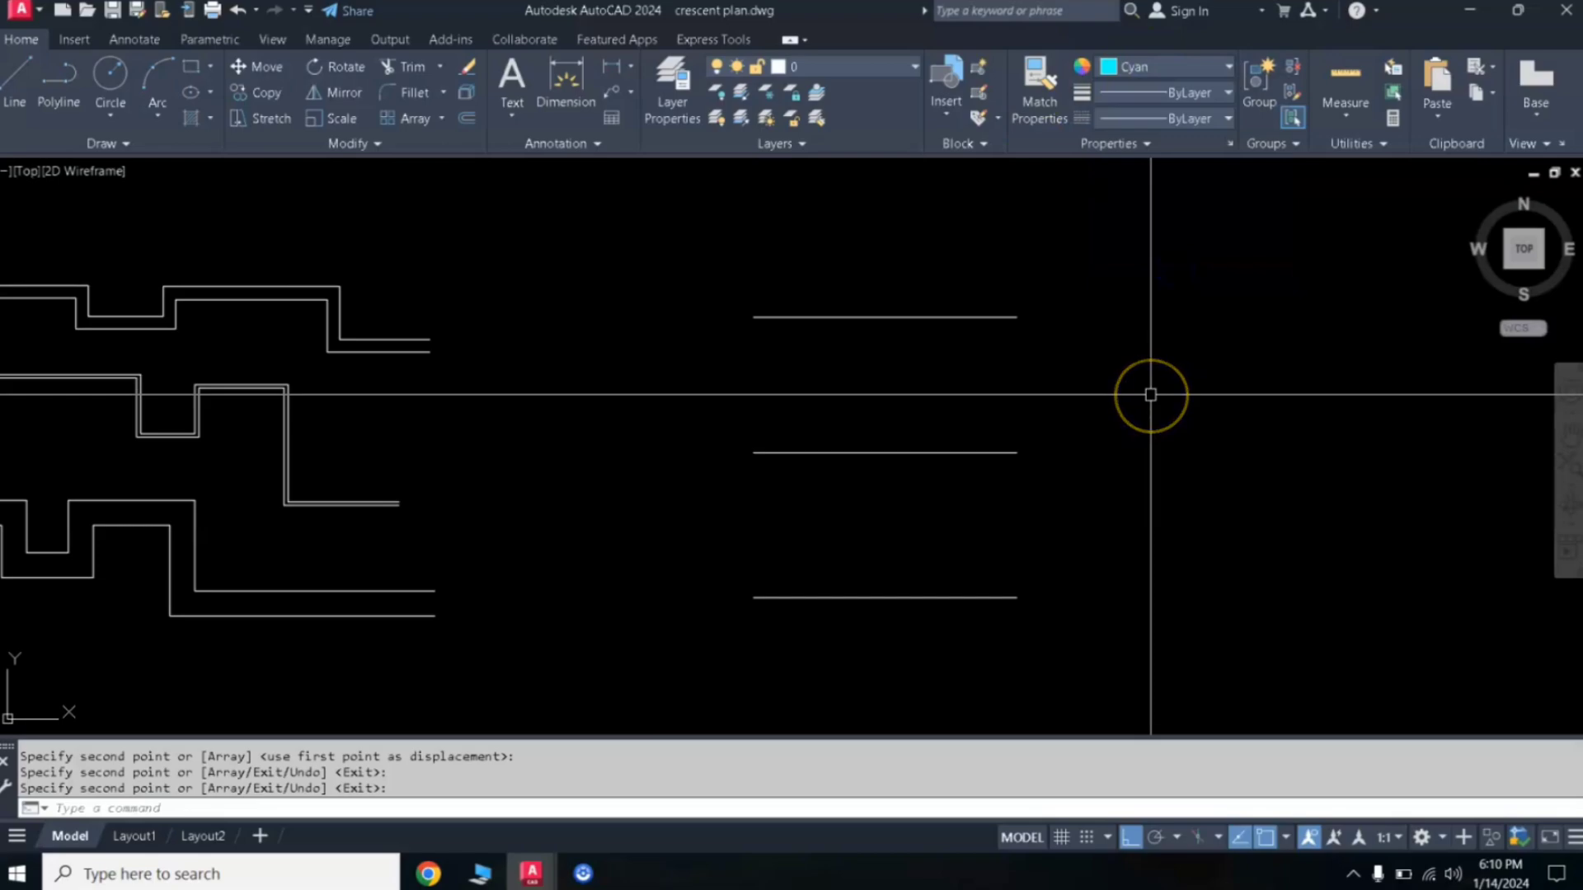
- Draw a short top-justified multiline extending right from the top line's end
type("Ml")
key("Return")
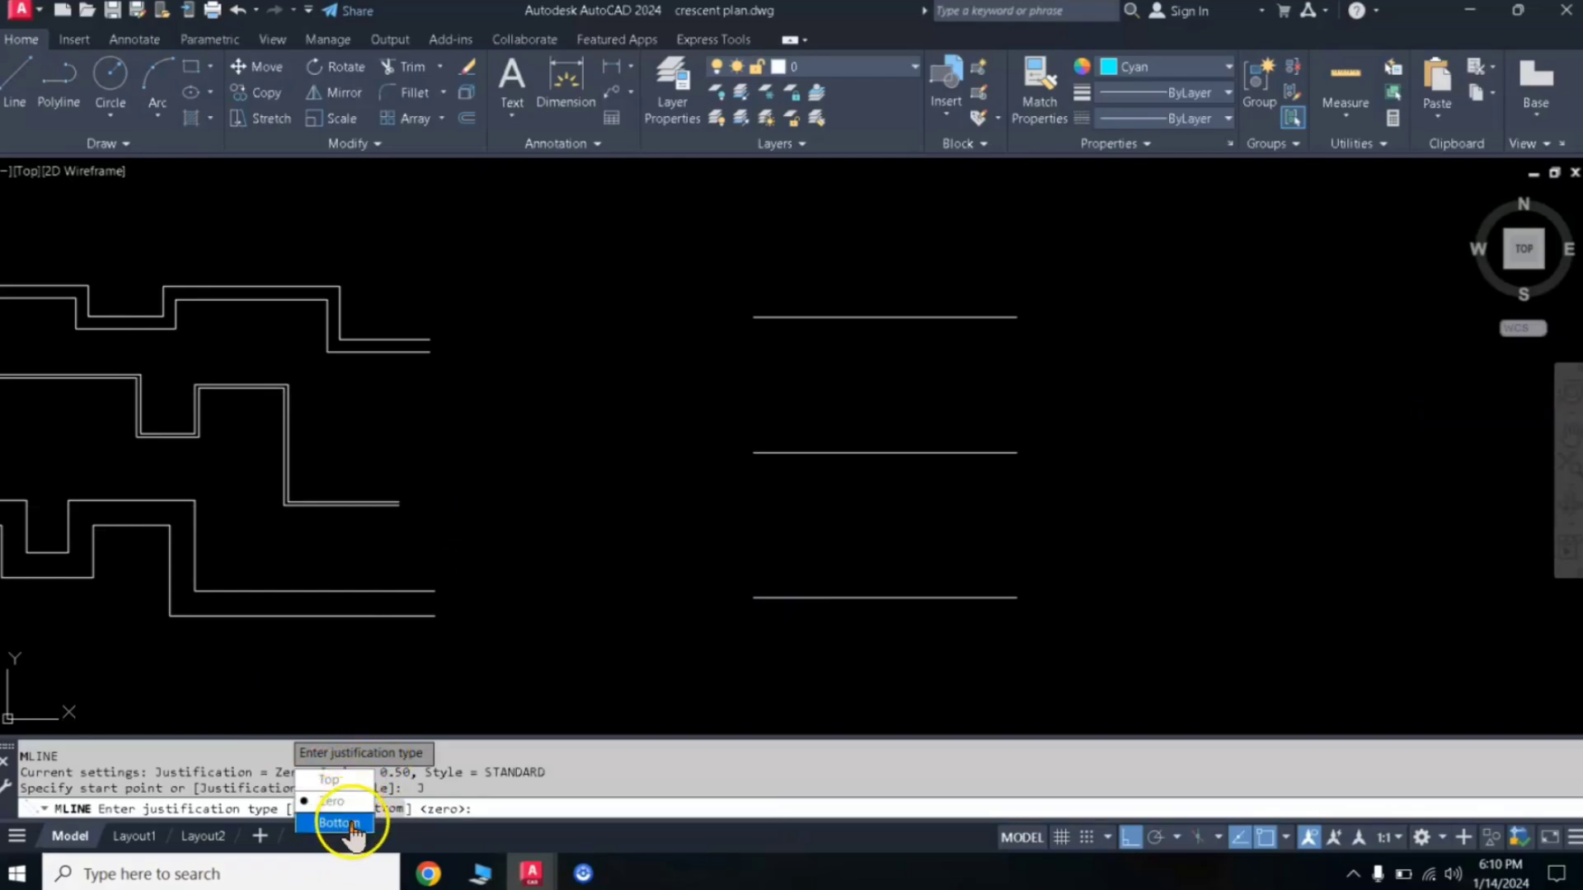
left_click(333, 779)
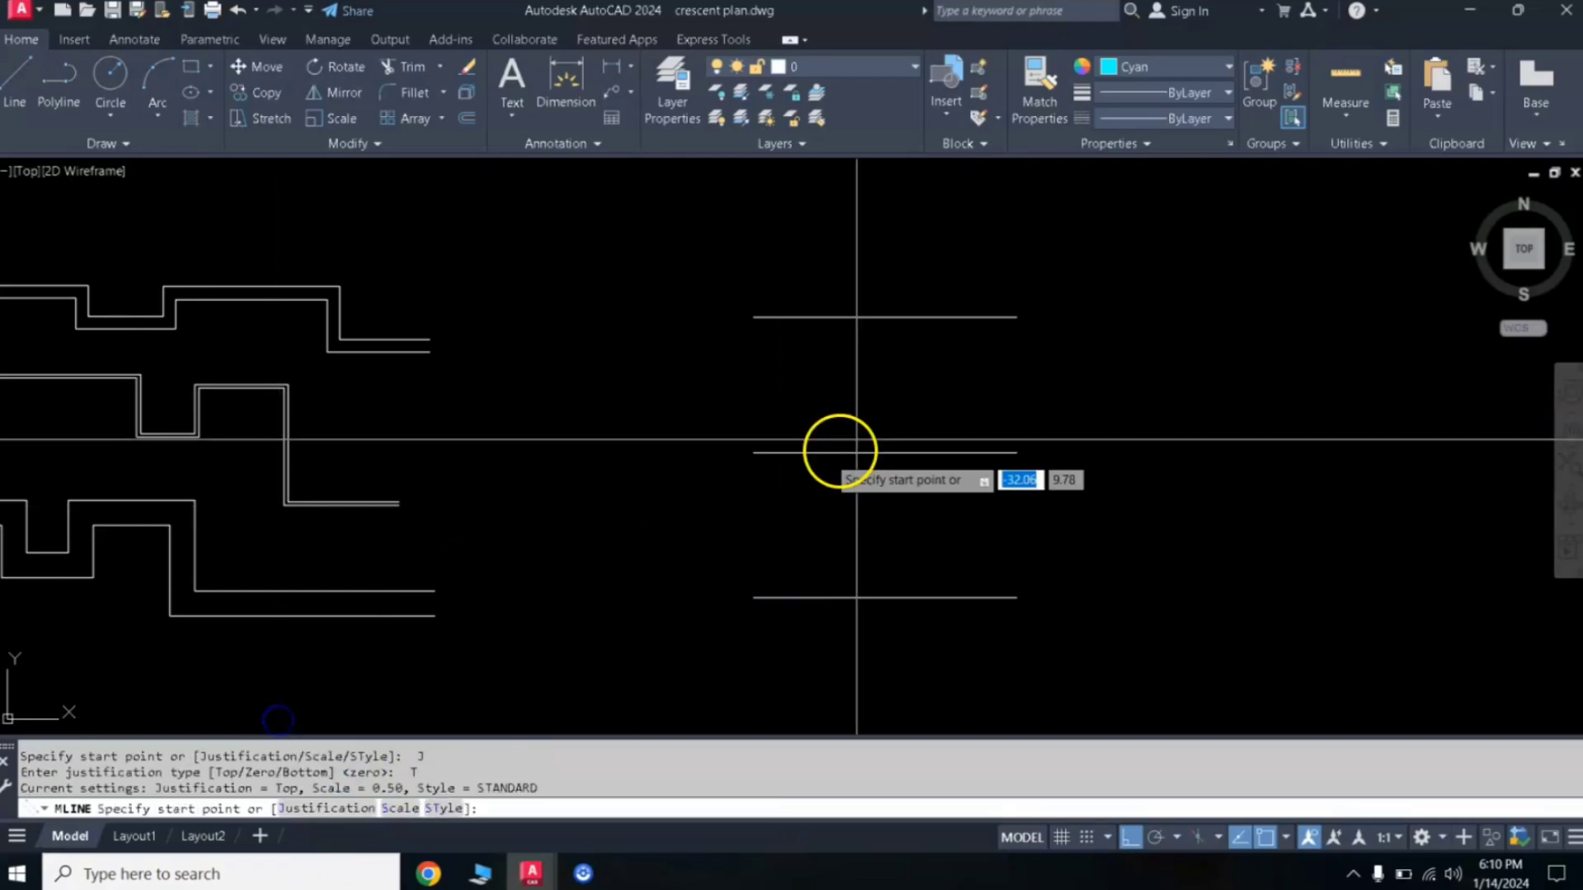
left_click(1015, 318)
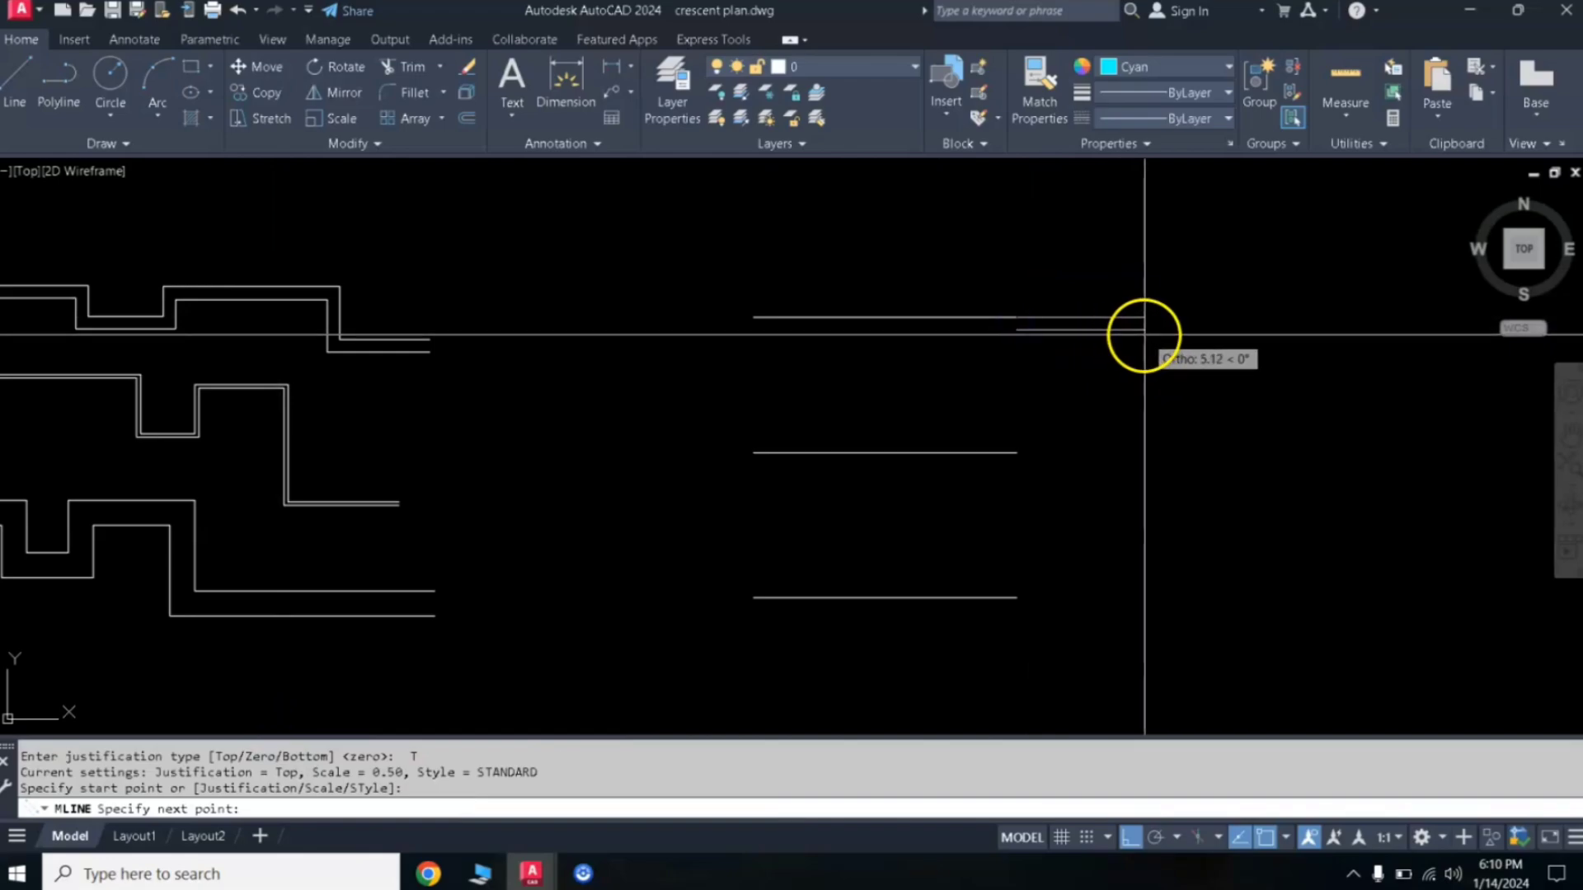
left_click(1145, 334)
right_click(1145, 335)
left_click(1187, 343)
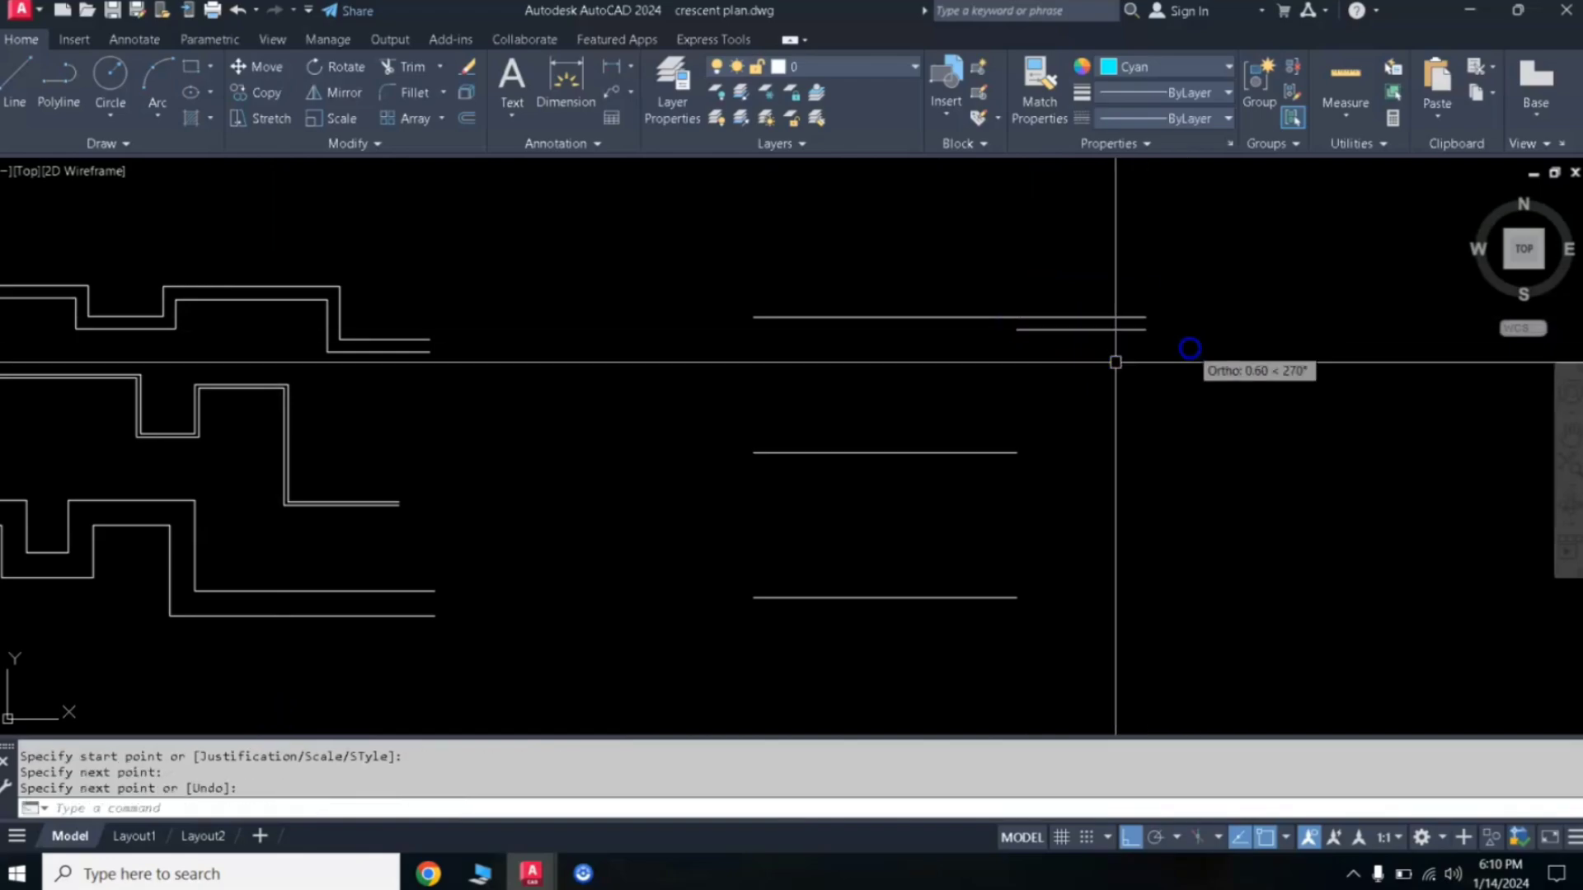
- Change the three horizontal reference lines to cyan
left_click(947, 283)
left_click(702, 635)
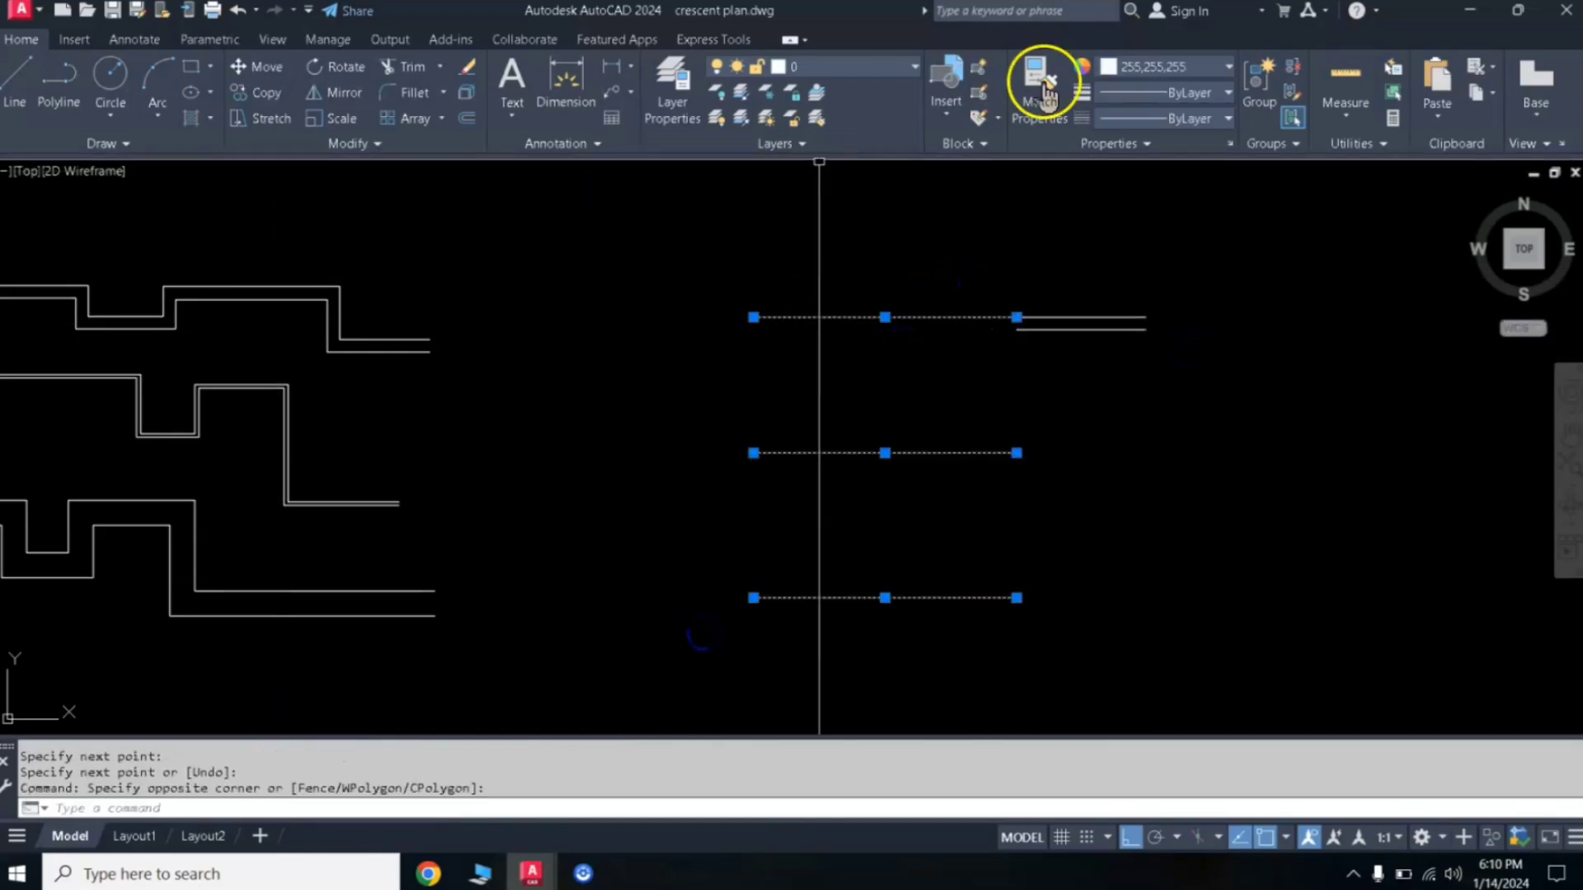
left_click(1138, 66)
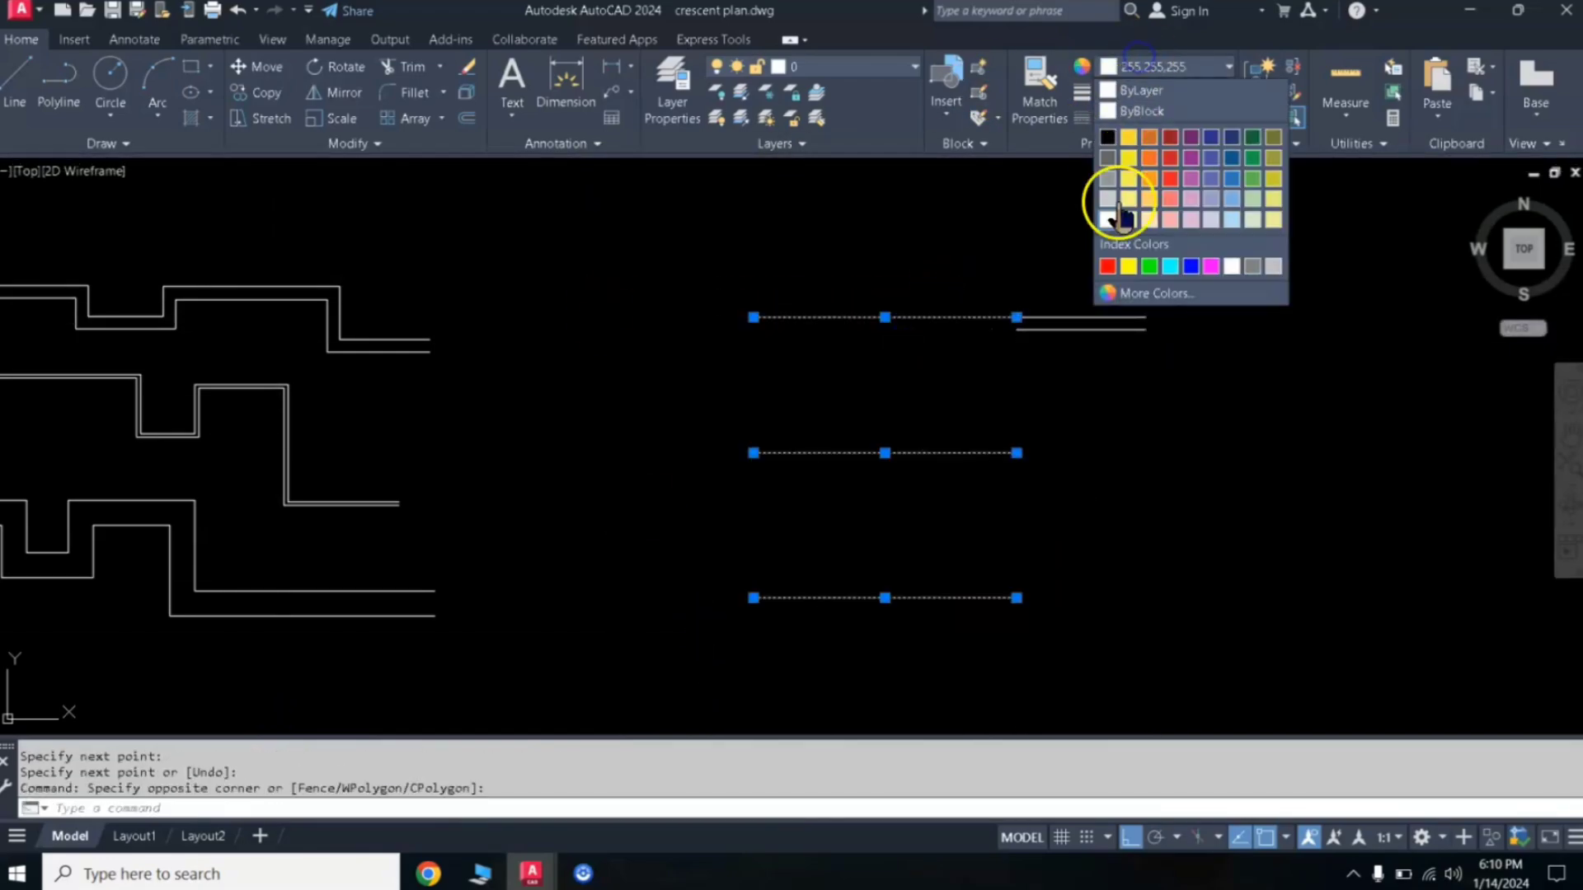
left_click(1170, 266)
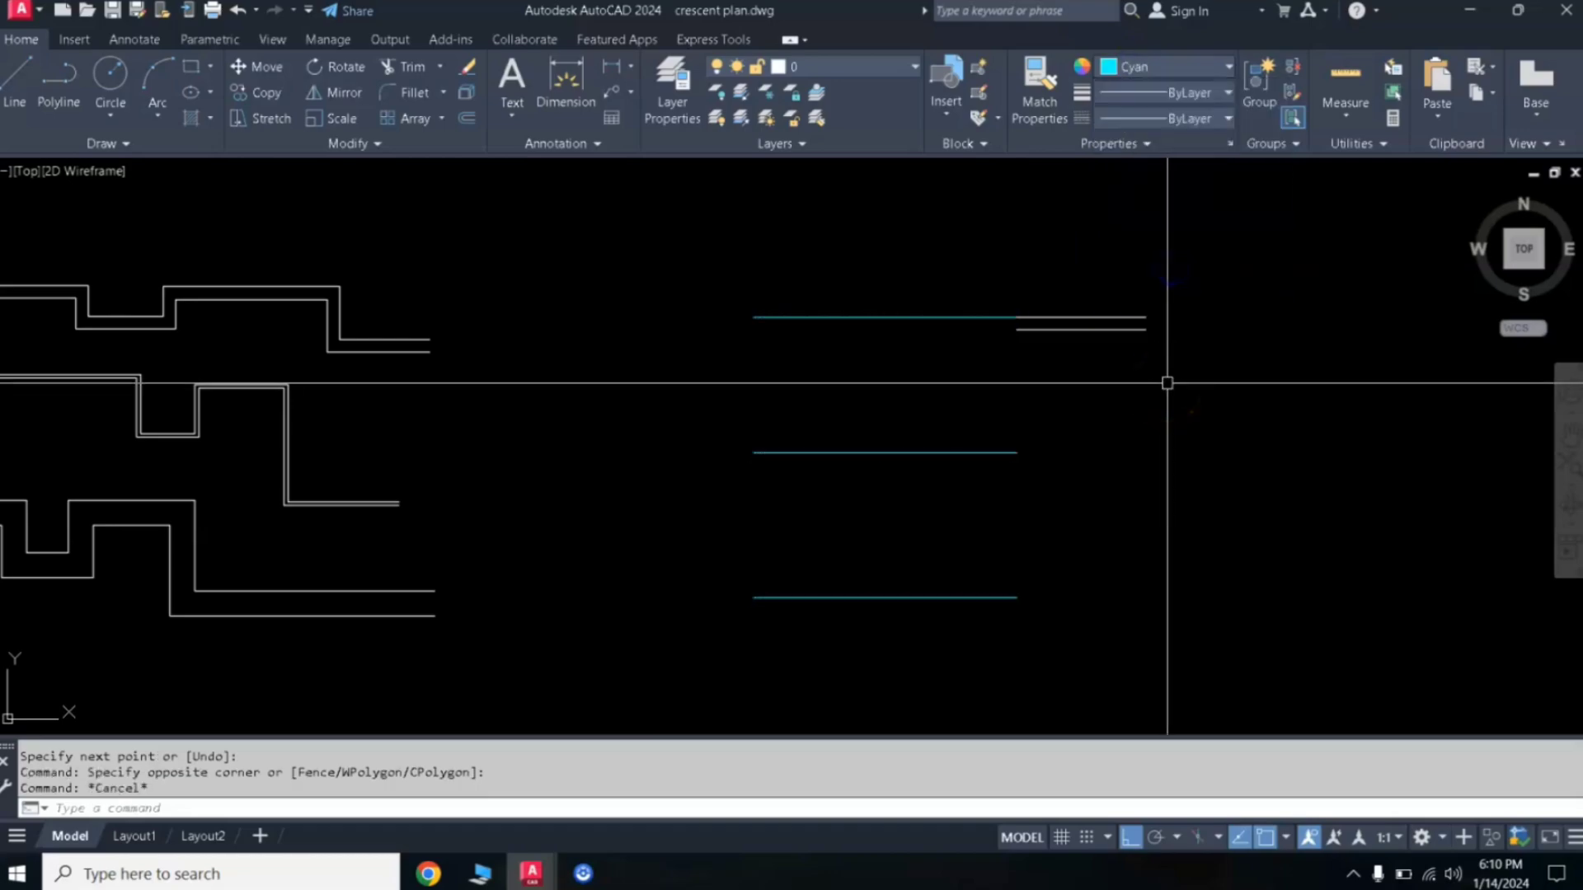
scroll(1087, 334, "up", 2)
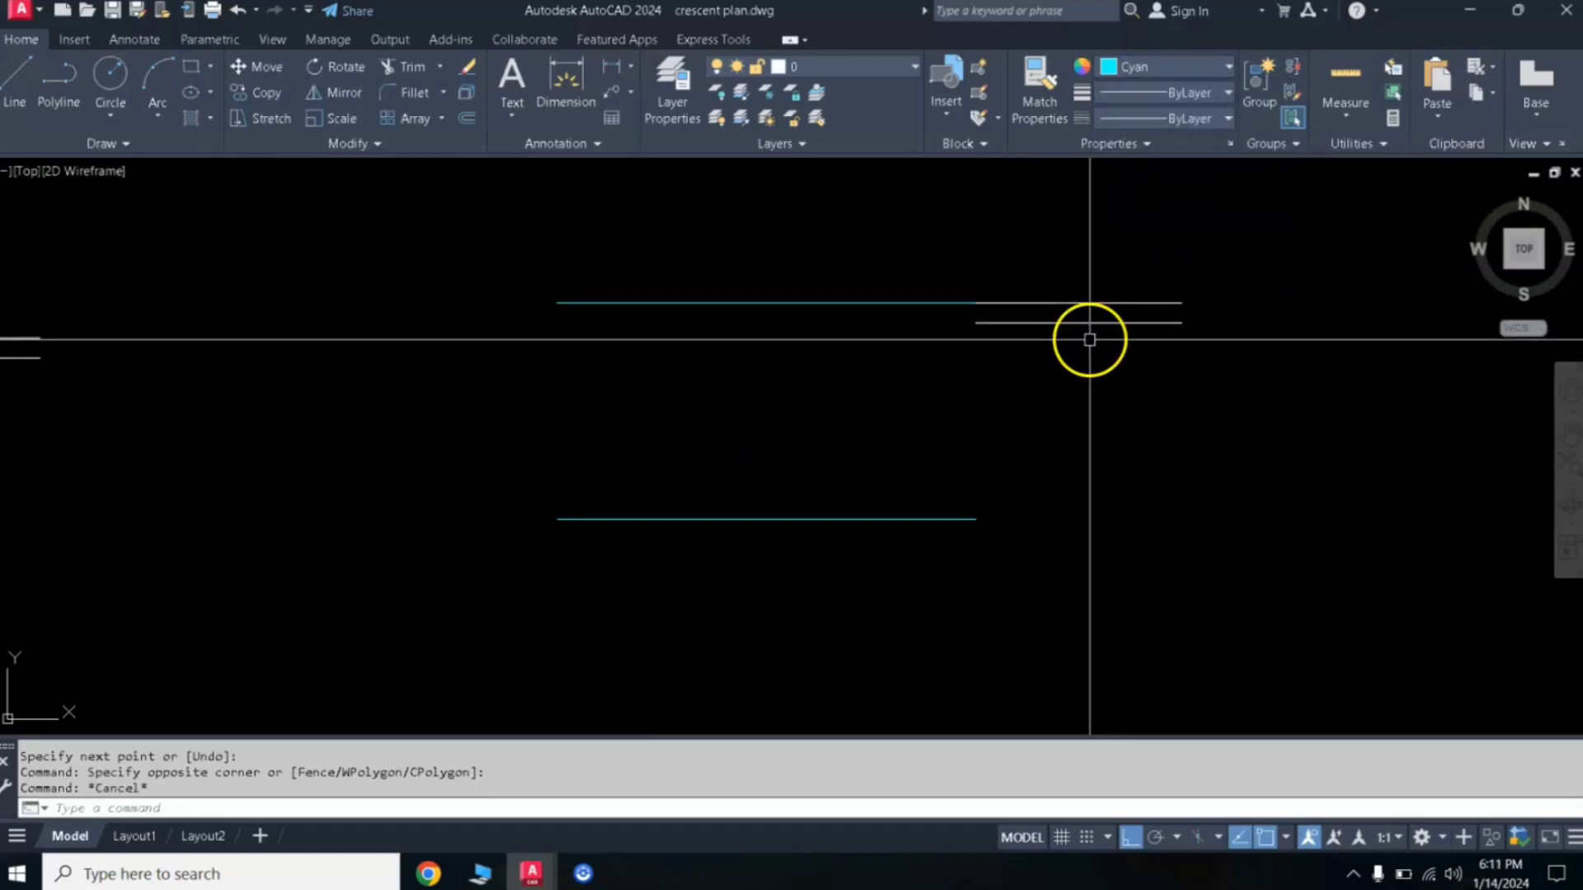
scroll(1081, 328, "down", 2)
middle_click_drag(1102, 385, 1049, 353)
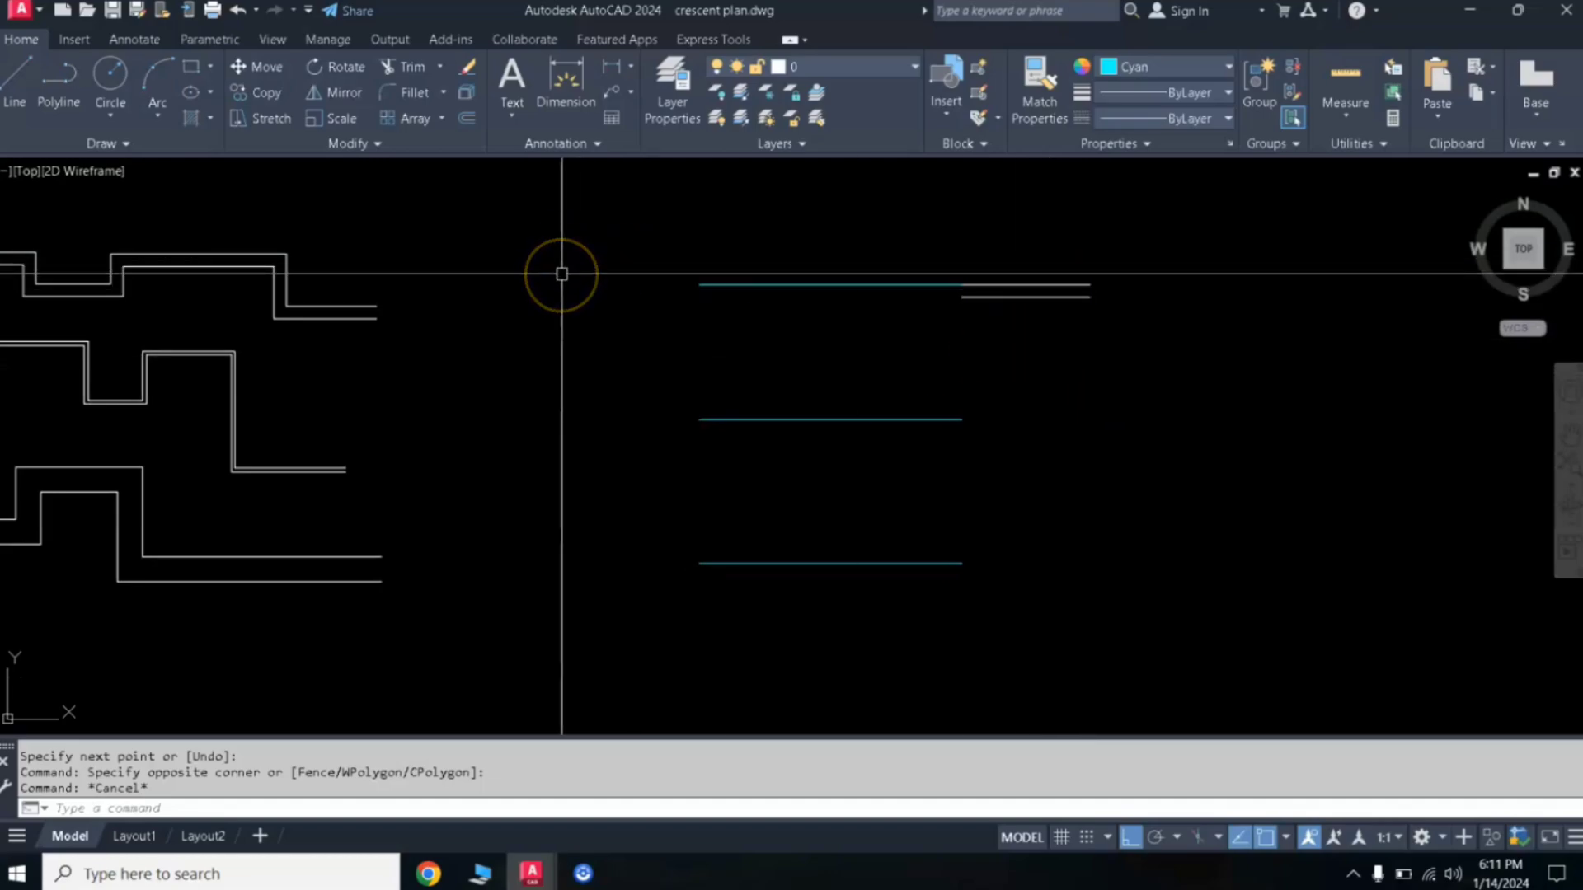
- Draw a short zero-justified multiline from the middle cyan line's end
type("M")
key("Return")
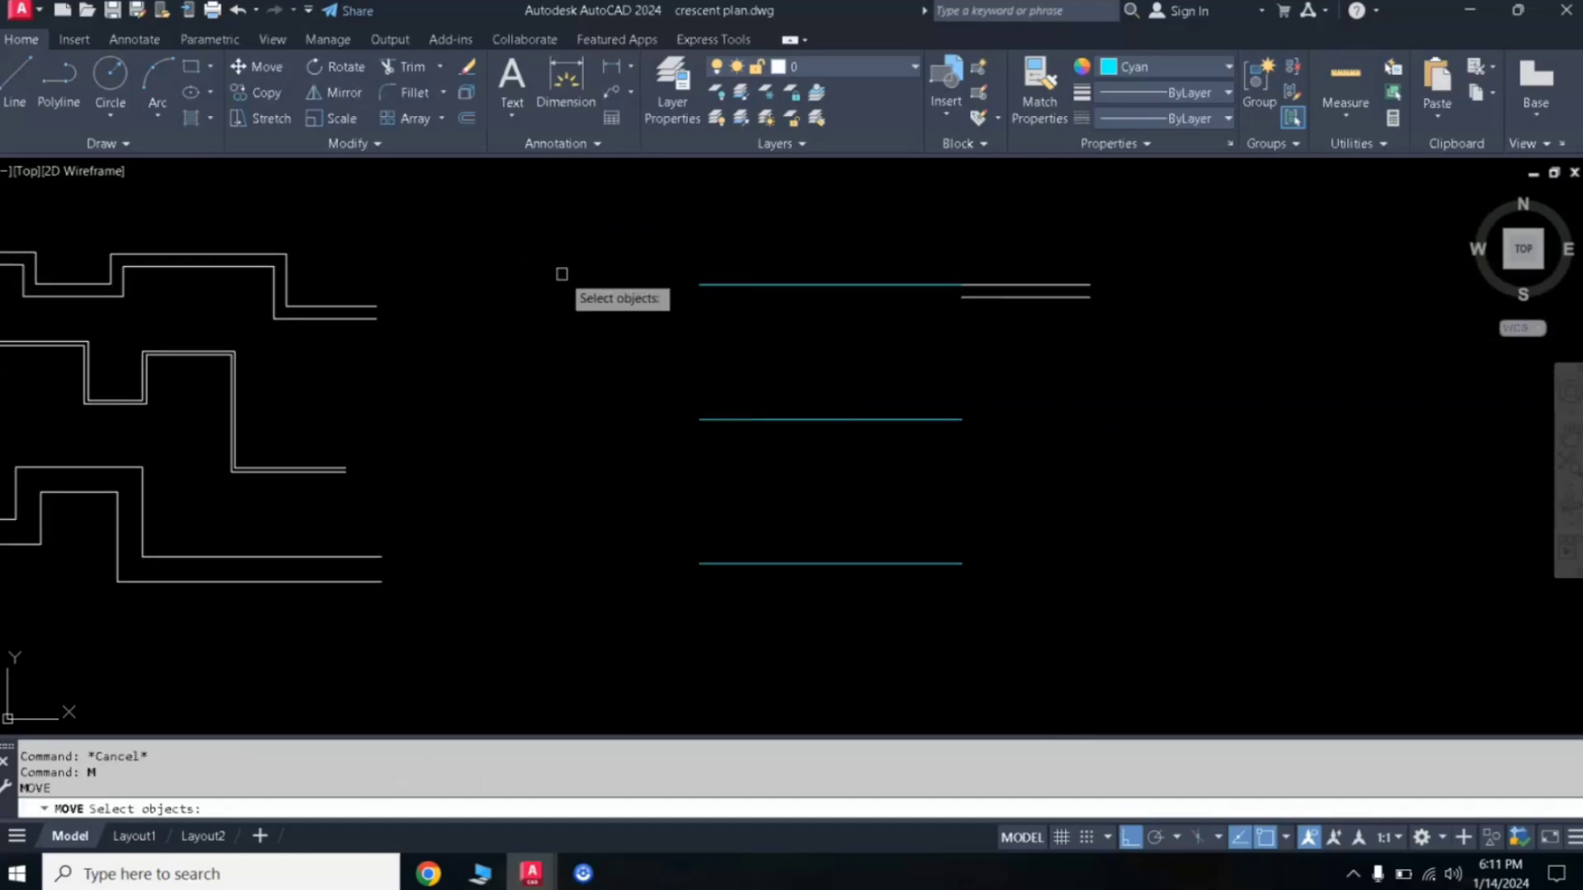
right_click(531, 352)
type("ML")
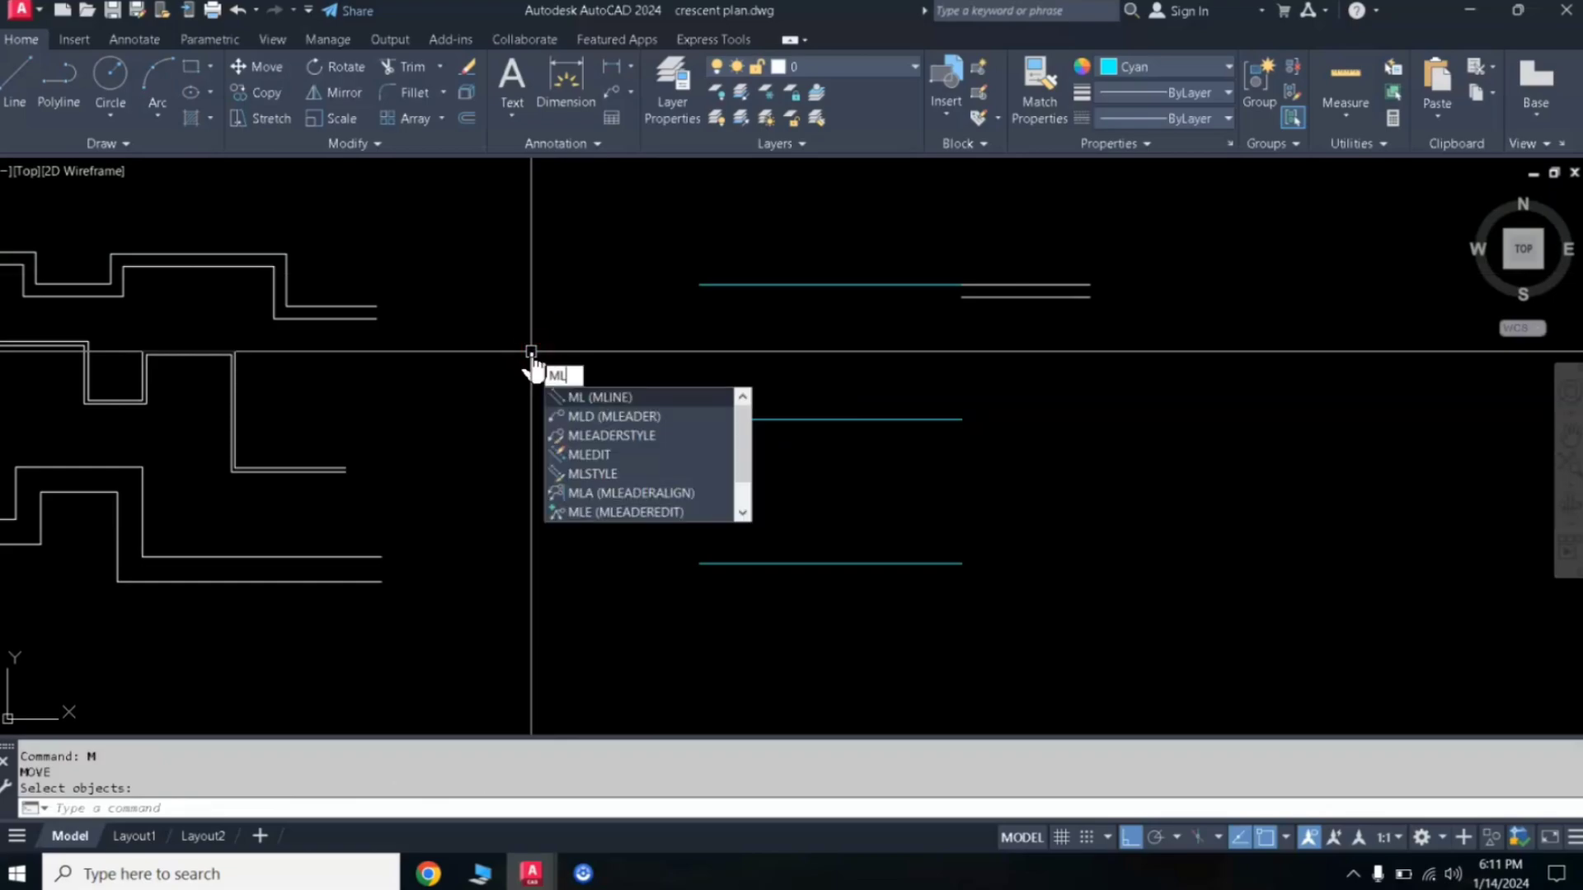
key("Return")
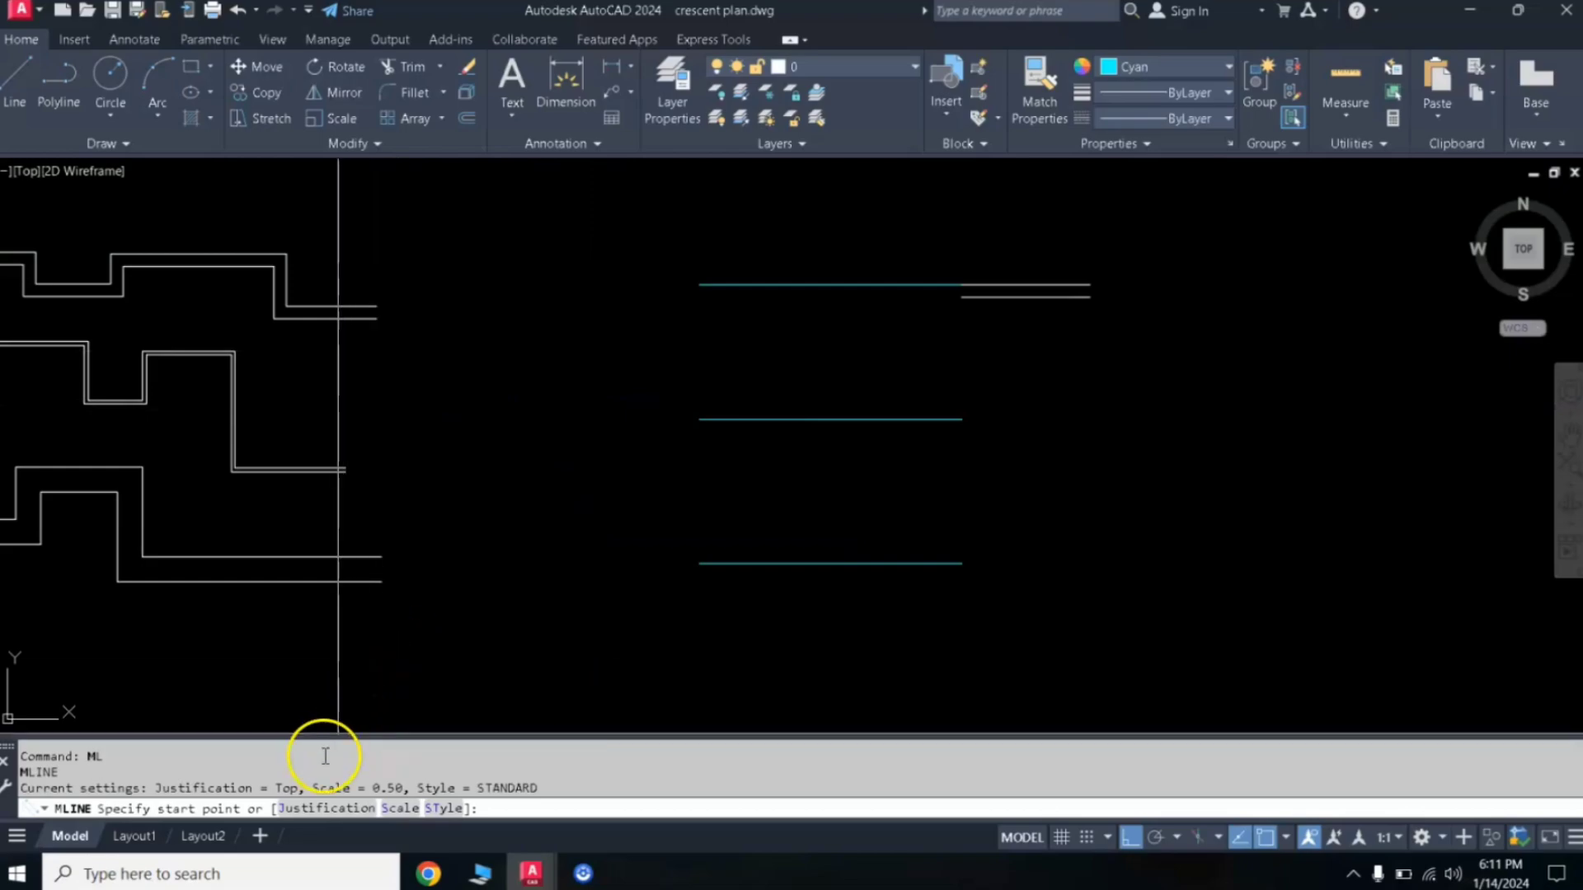
left_click(310, 808)
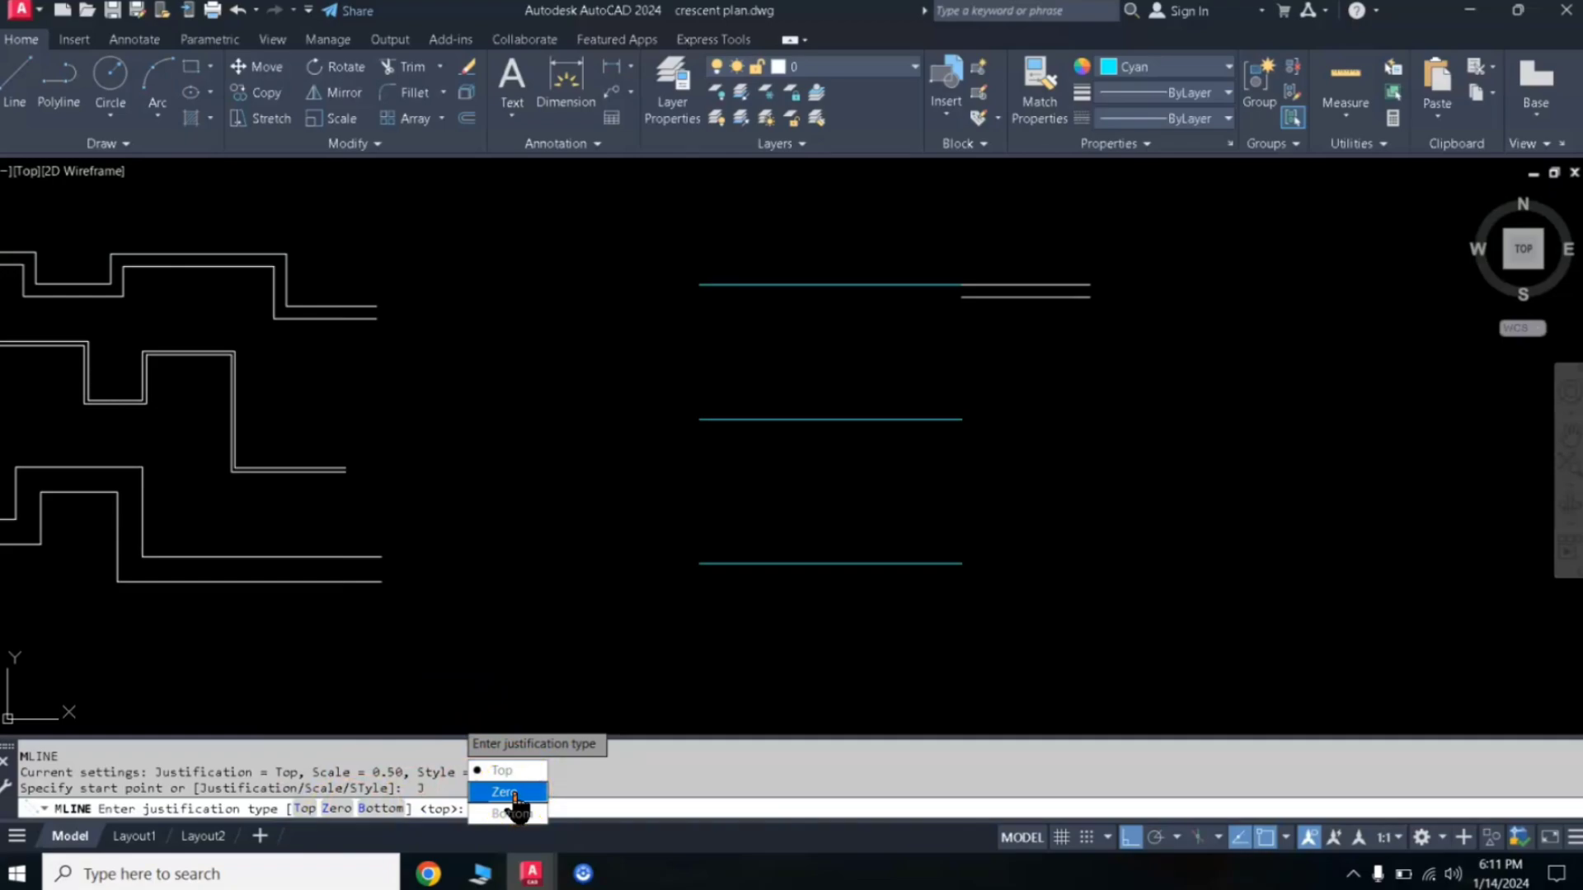
left_click(513, 793)
left_click(960, 421)
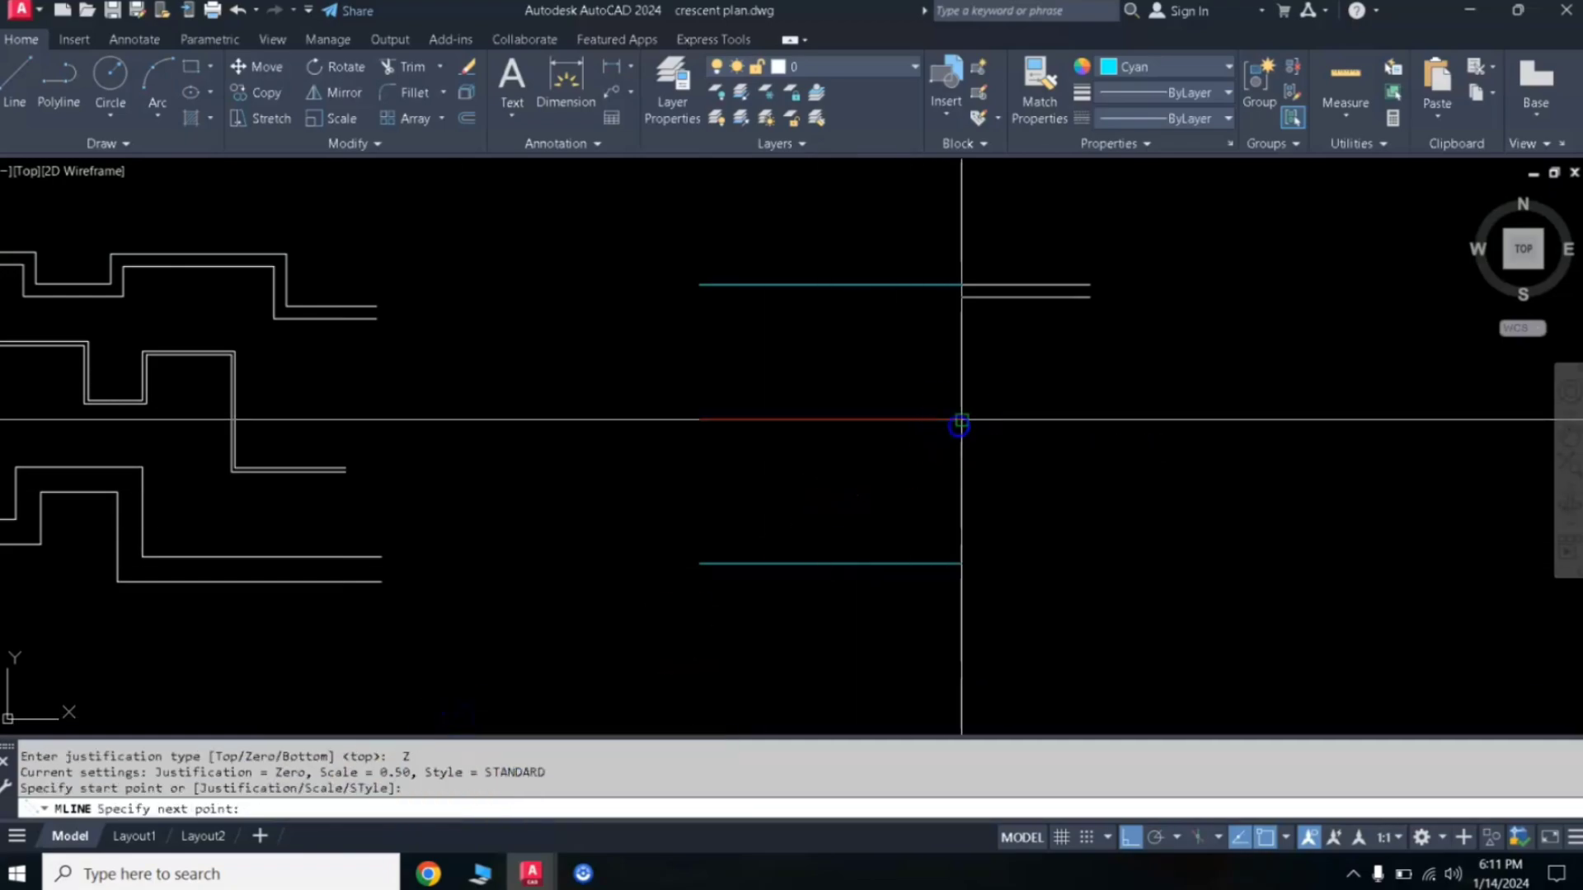
left_click(1082, 419)
right_click(1101, 392)
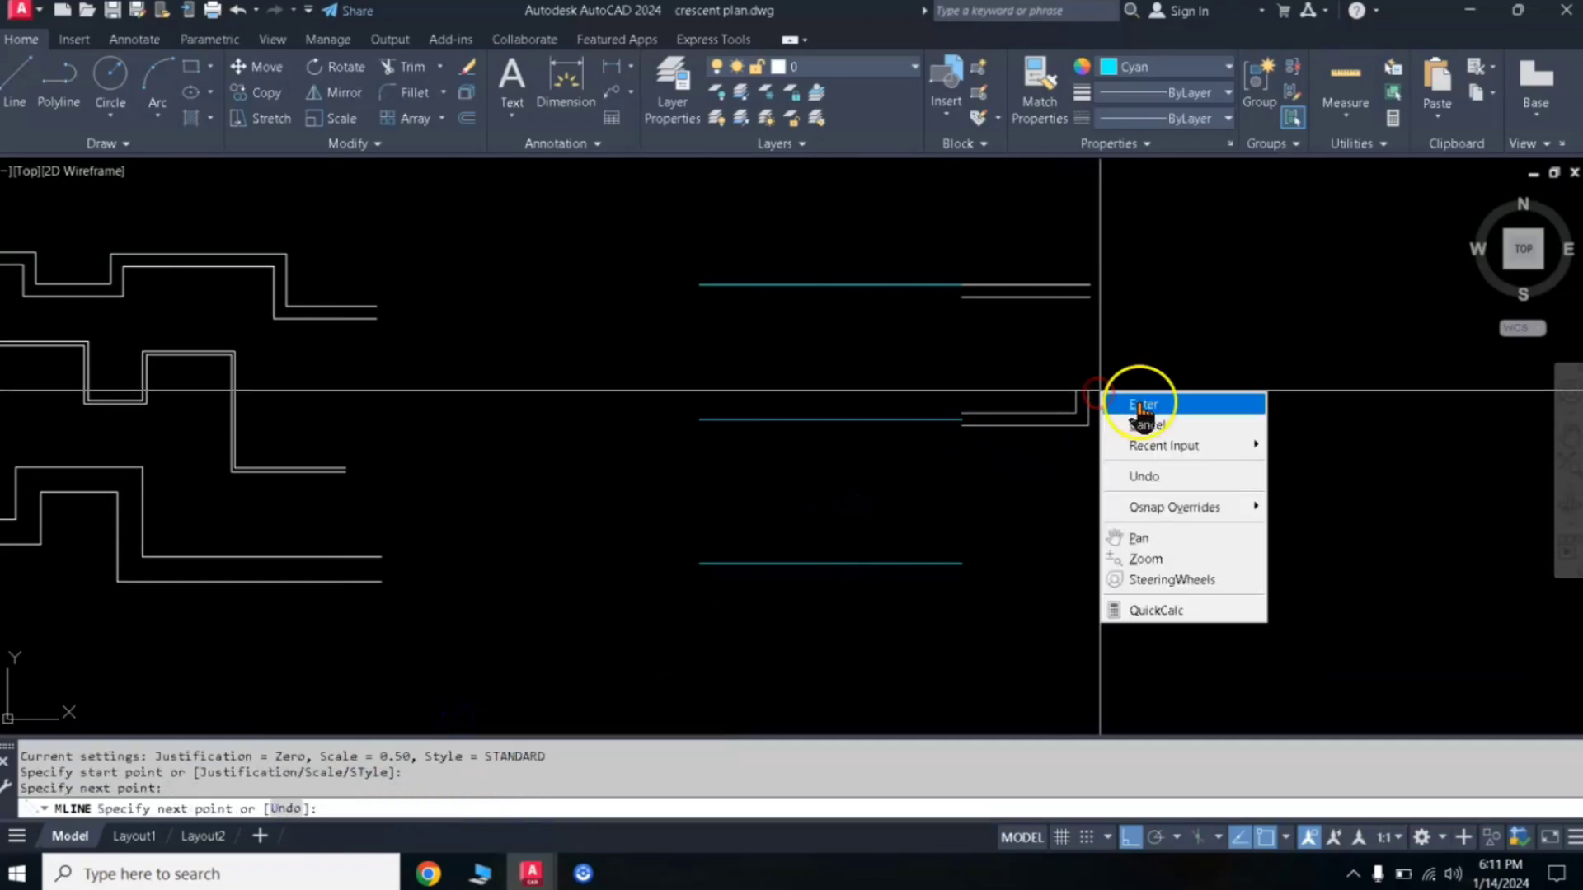
left_click(1141, 405)
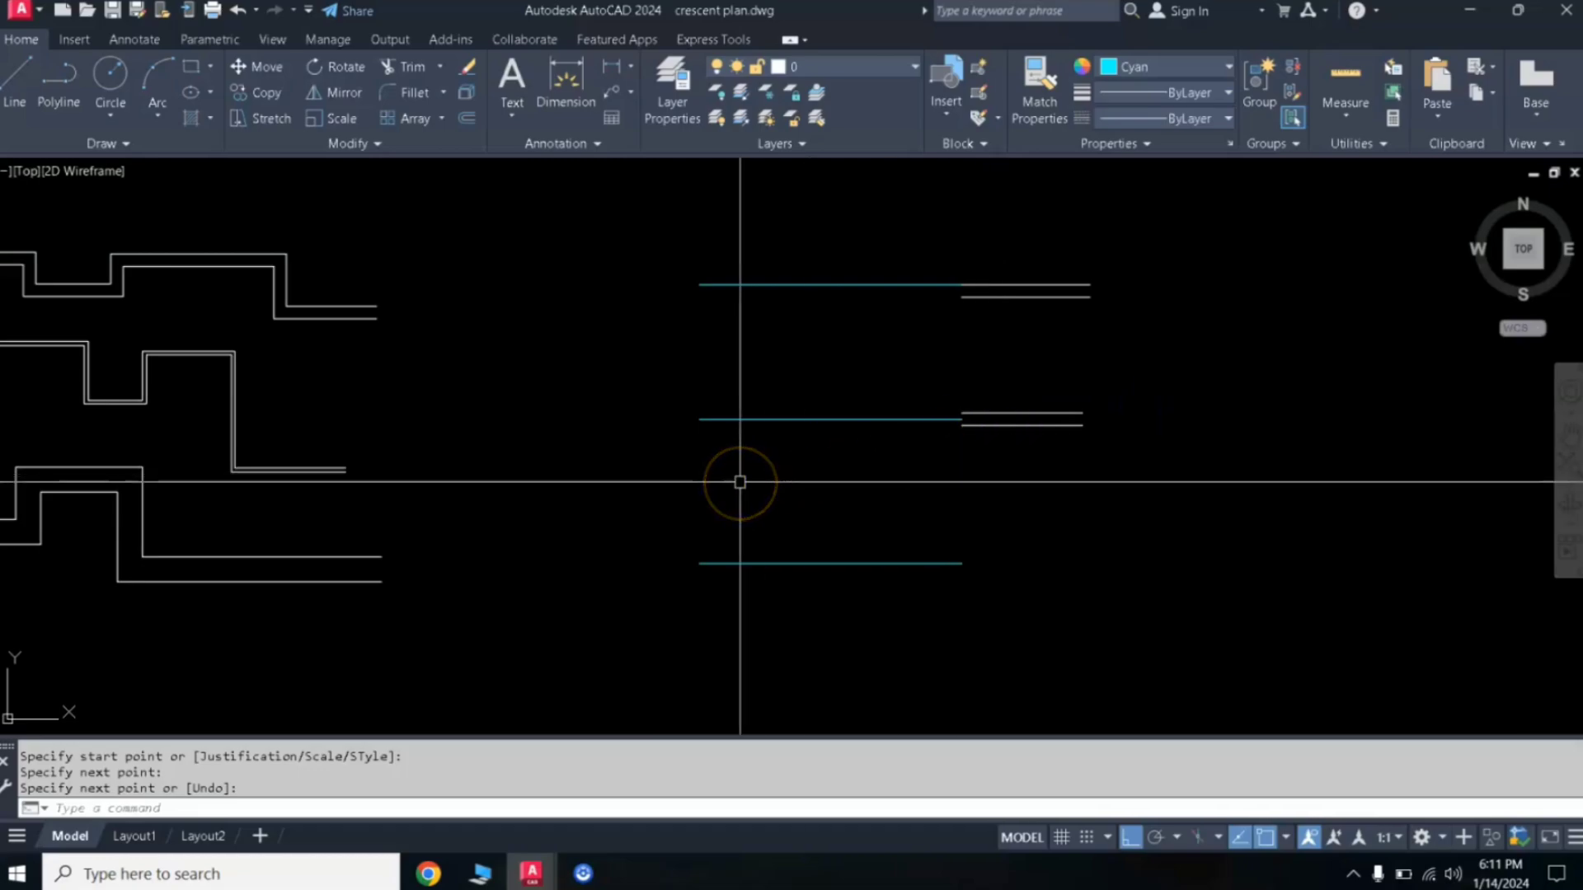
- Draw a short bottom-justified multiline from the bottom cyan line's end
key("Return")
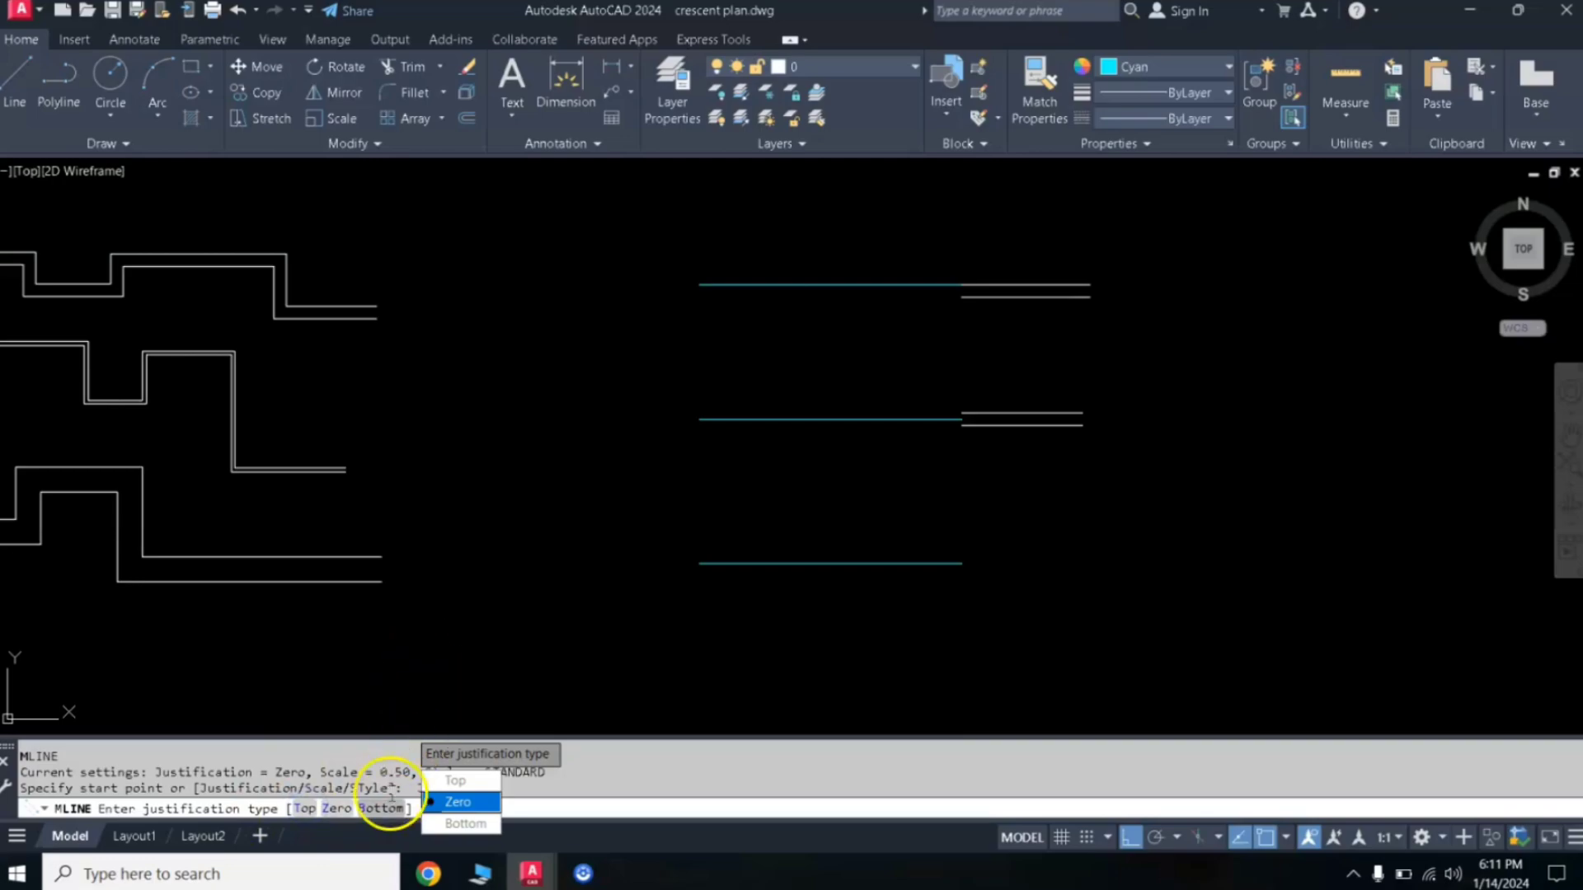
left_click(460, 824)
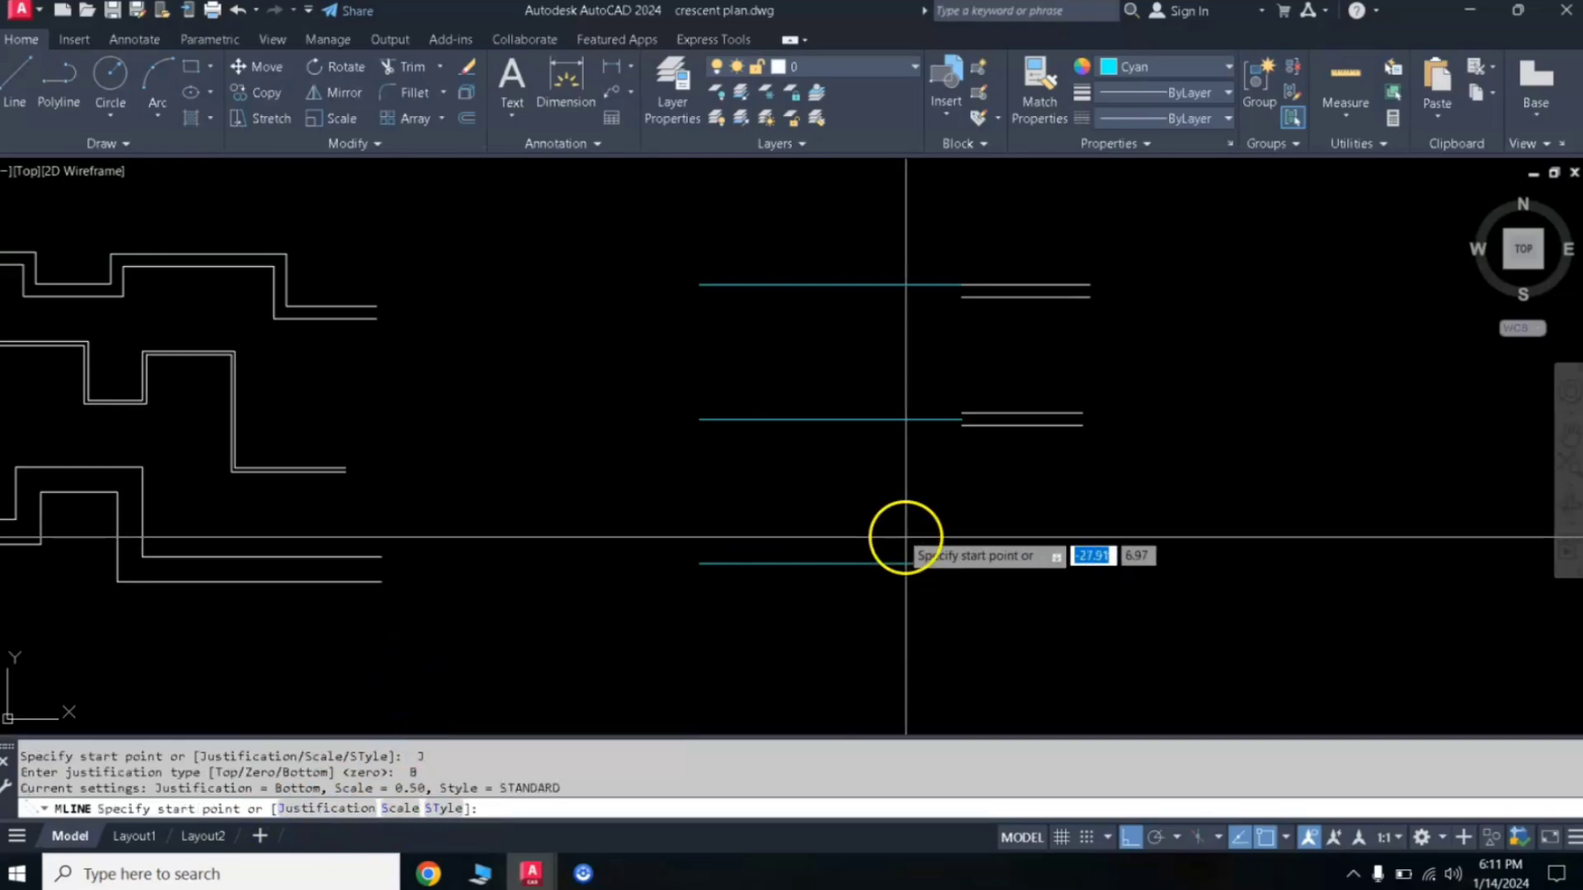
left_click(961, 564)
left_click(1080, 536)
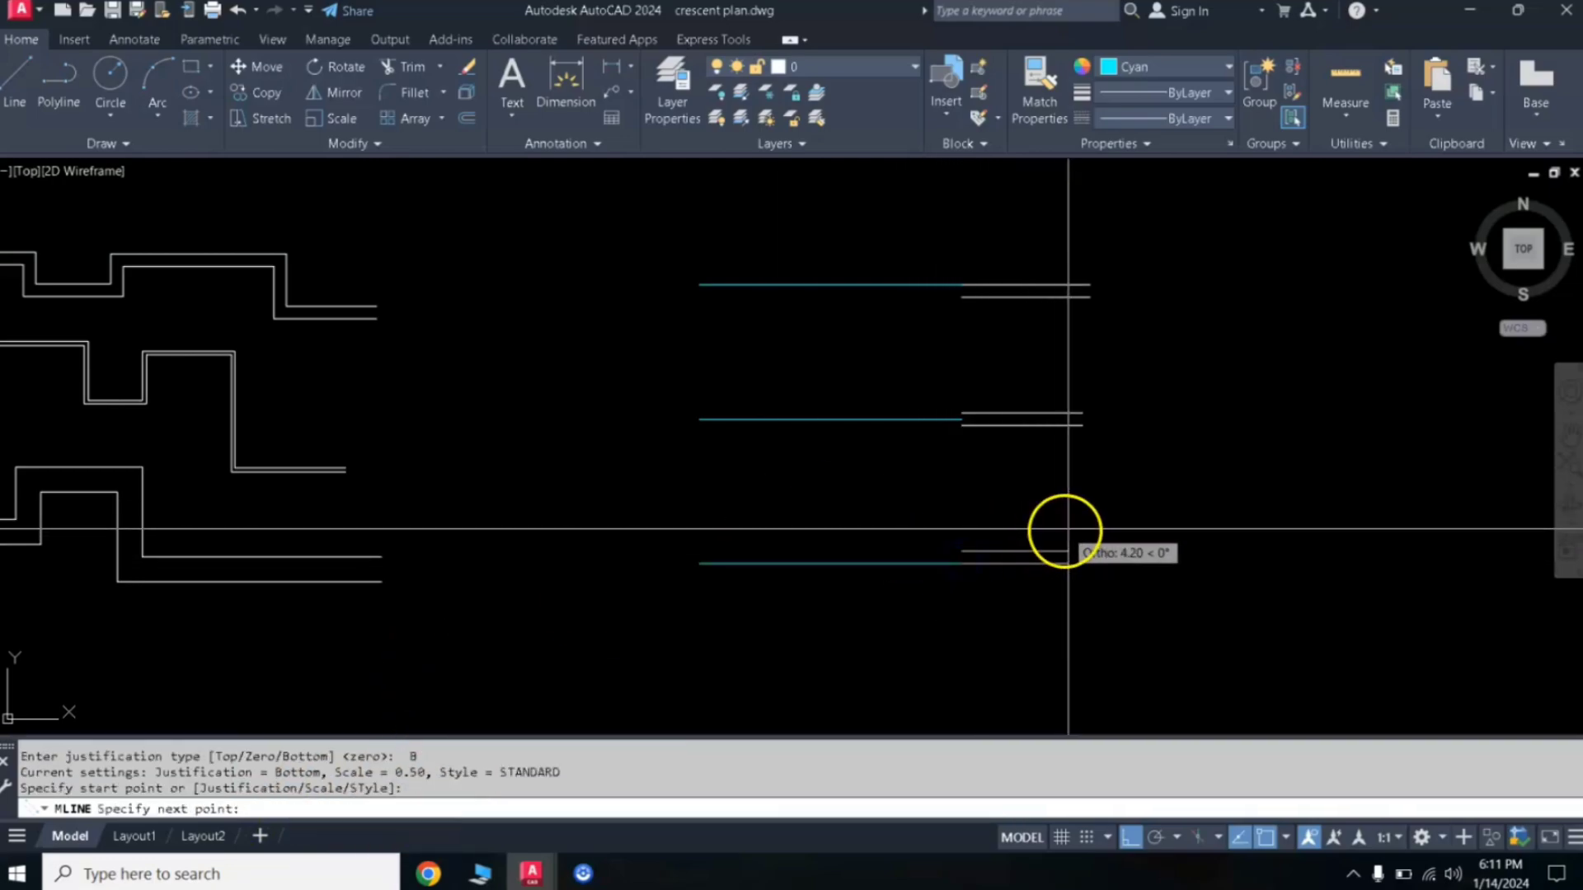
right_click(1105, 494)
left_click(1144, 509)
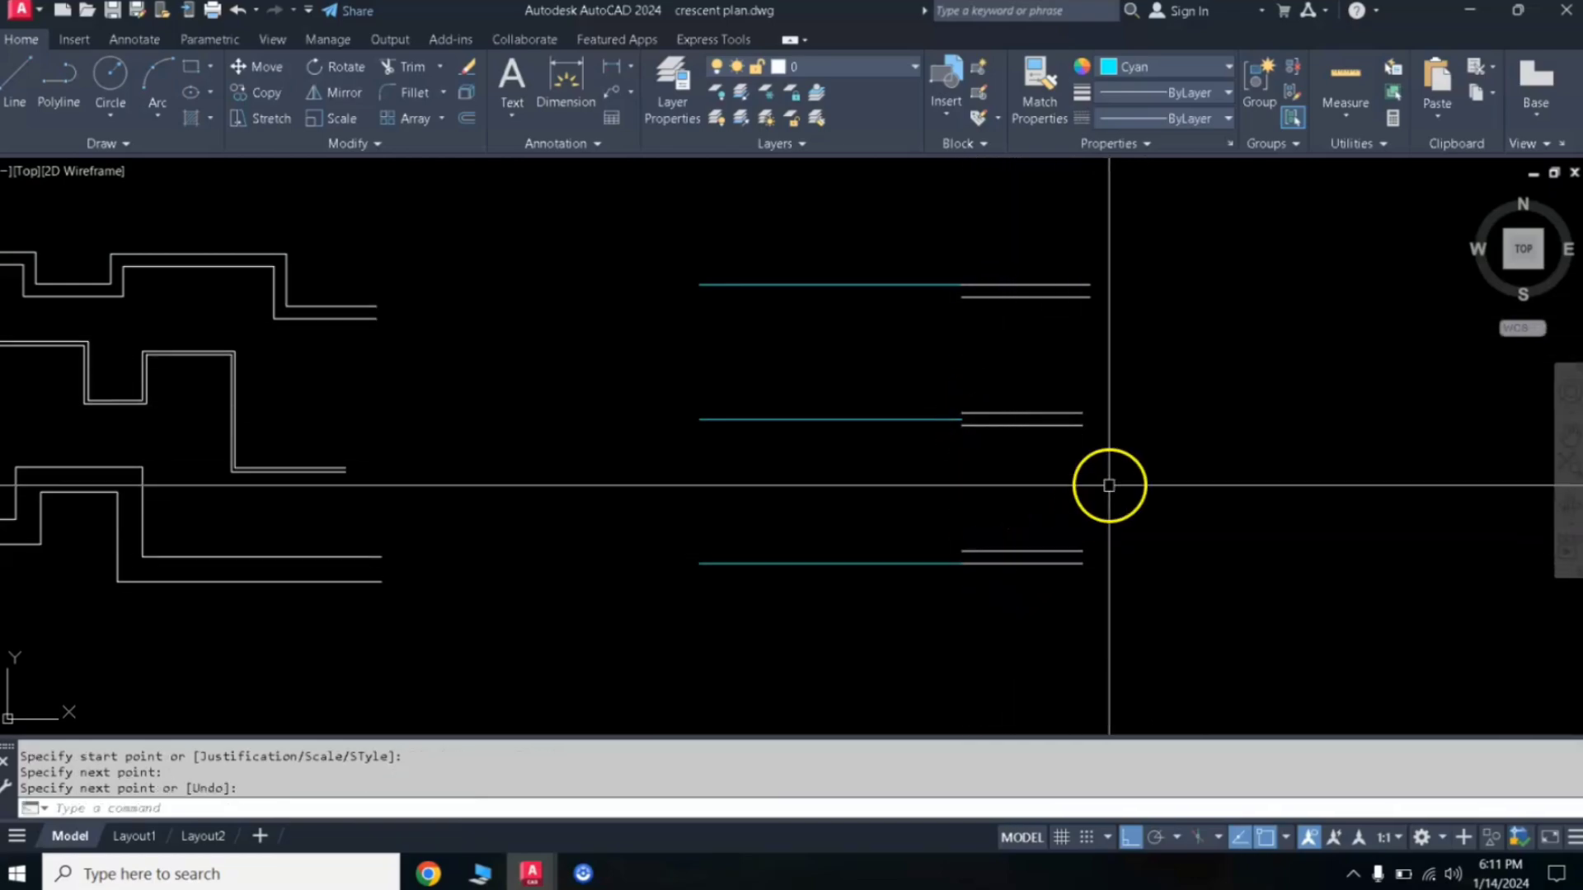
scroll(1130, 421, "up", 2)
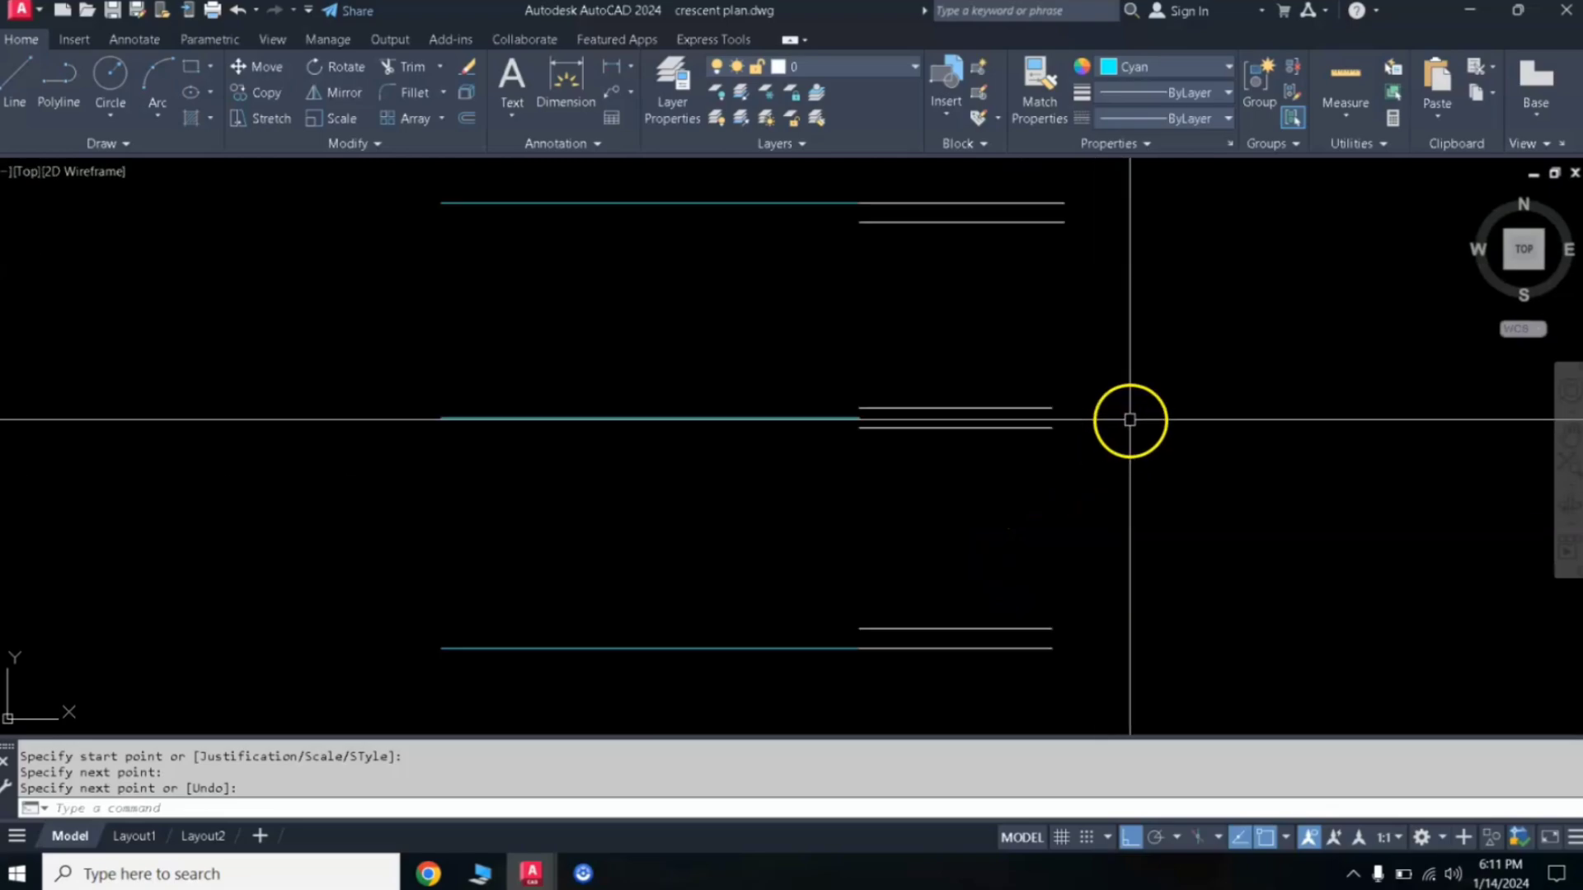
scroll(1130, 420, "down", 2)
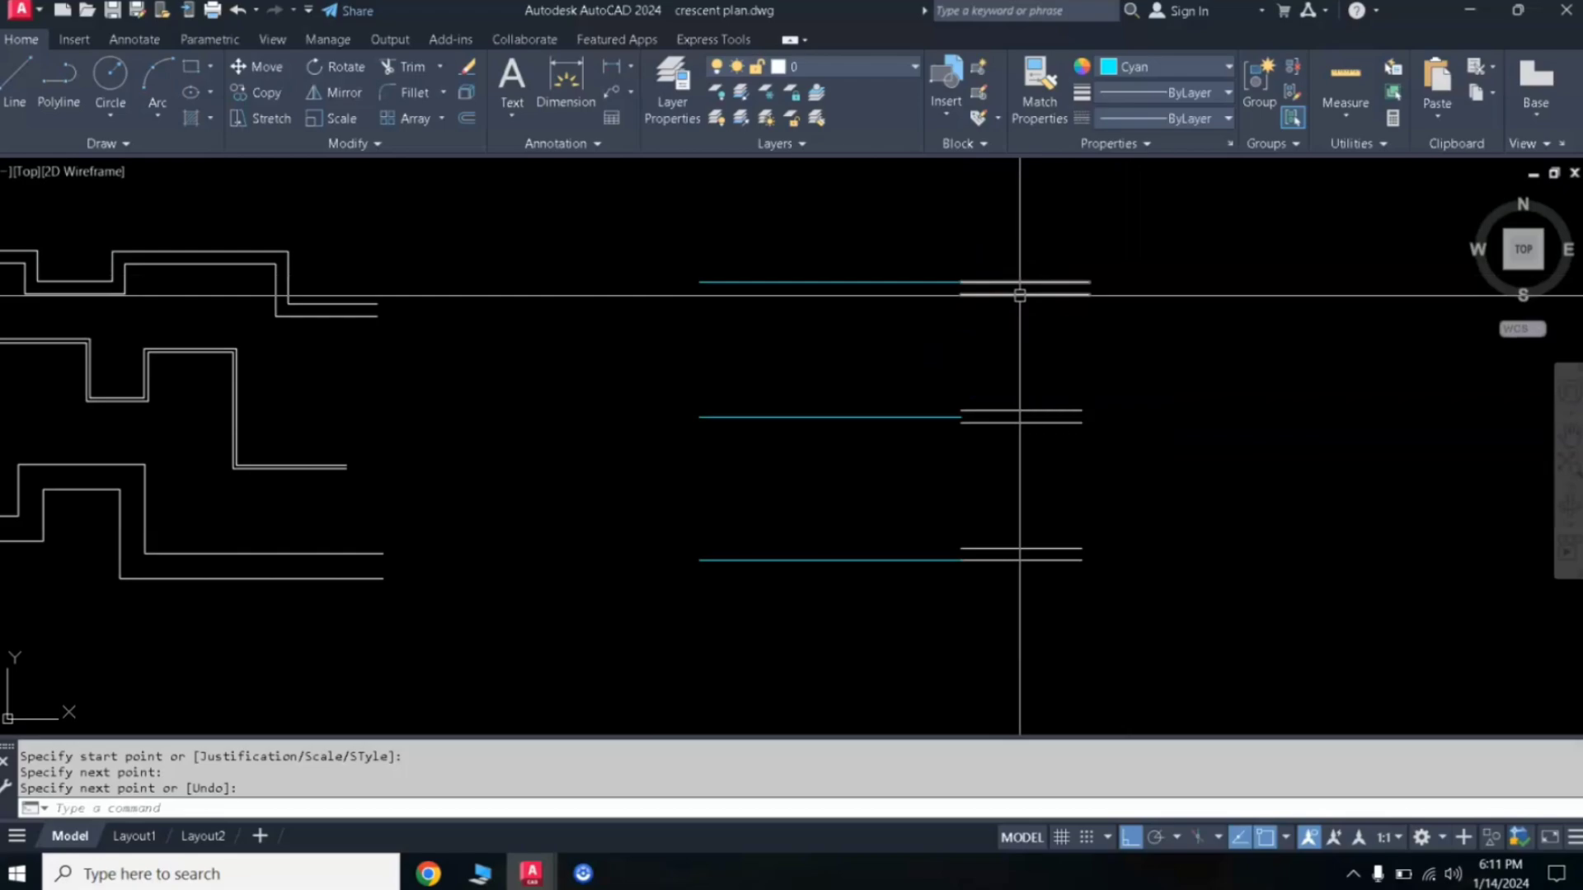
scroll(1023, 295, "up", 2)
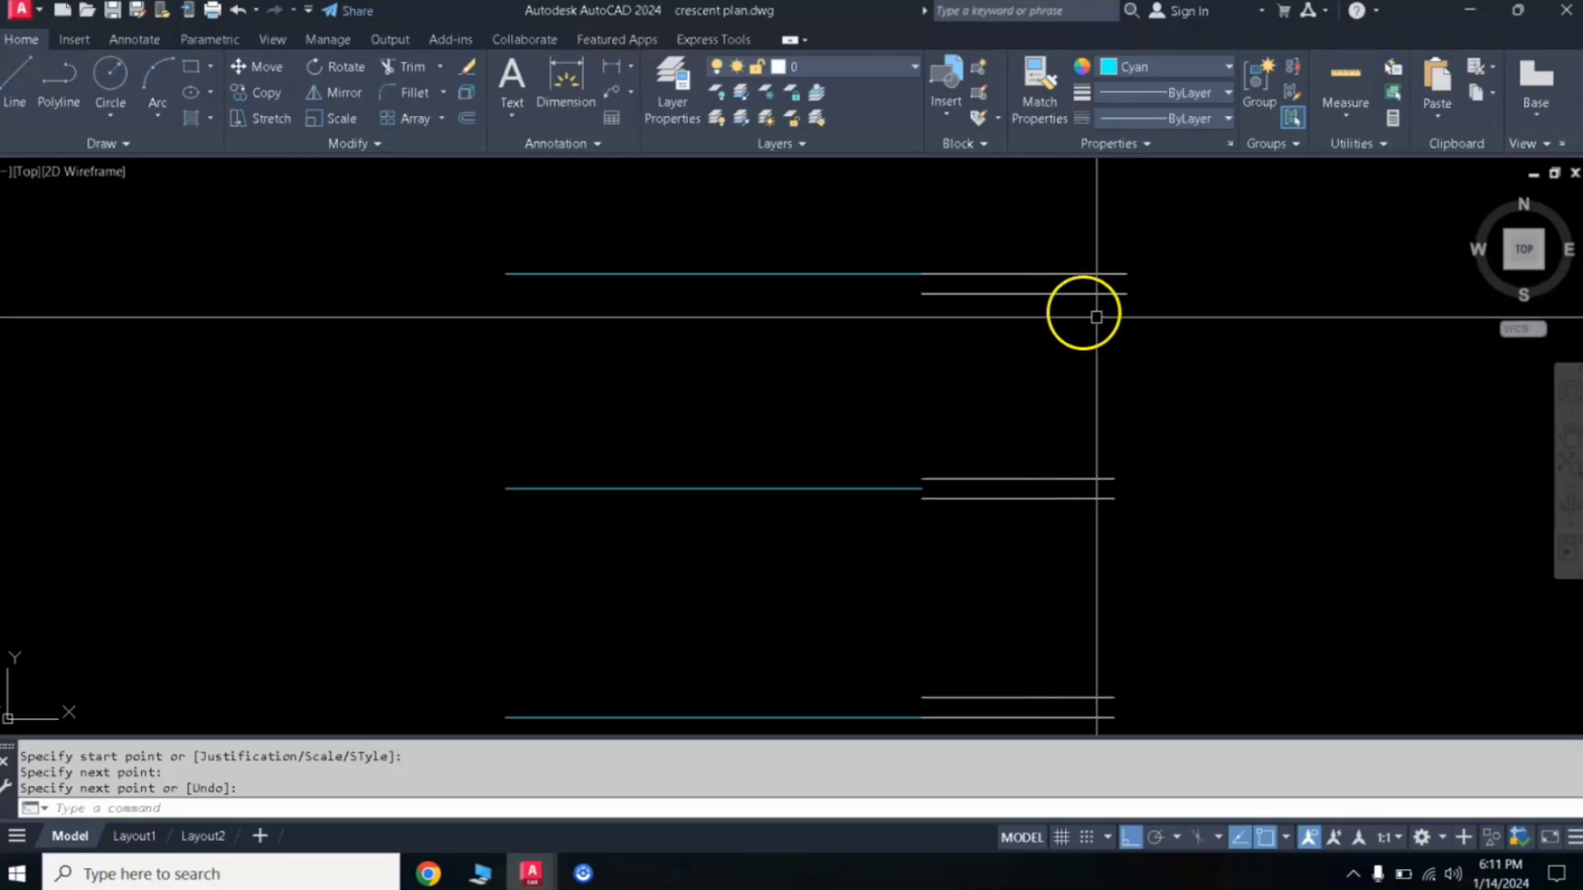
scroll(1138, 388, "down", 2)
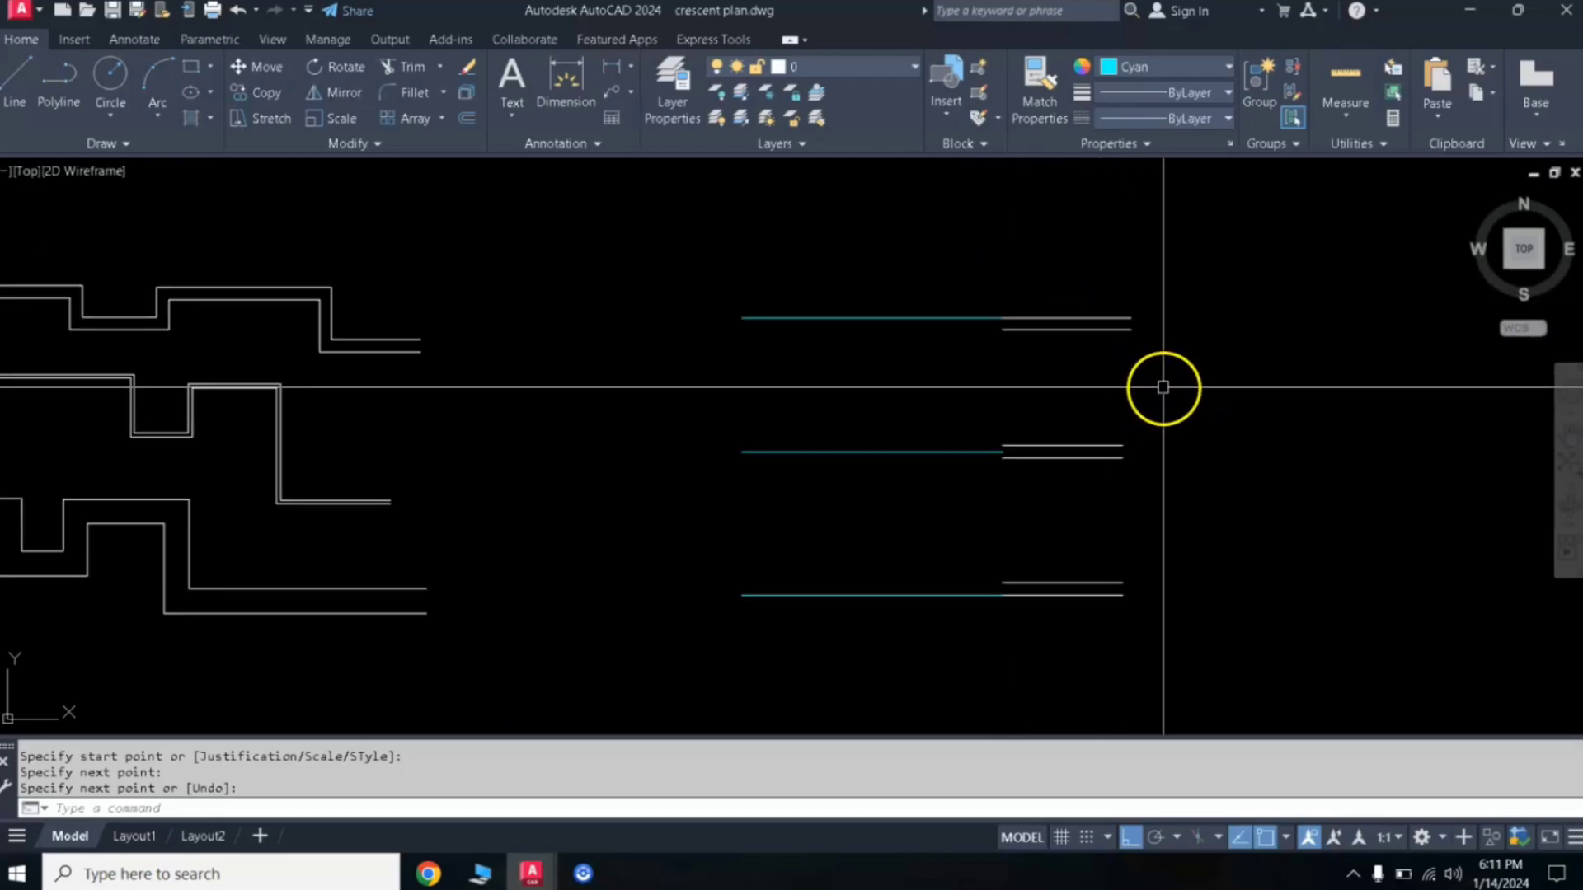
scroll(1055, 338, "up", 2)
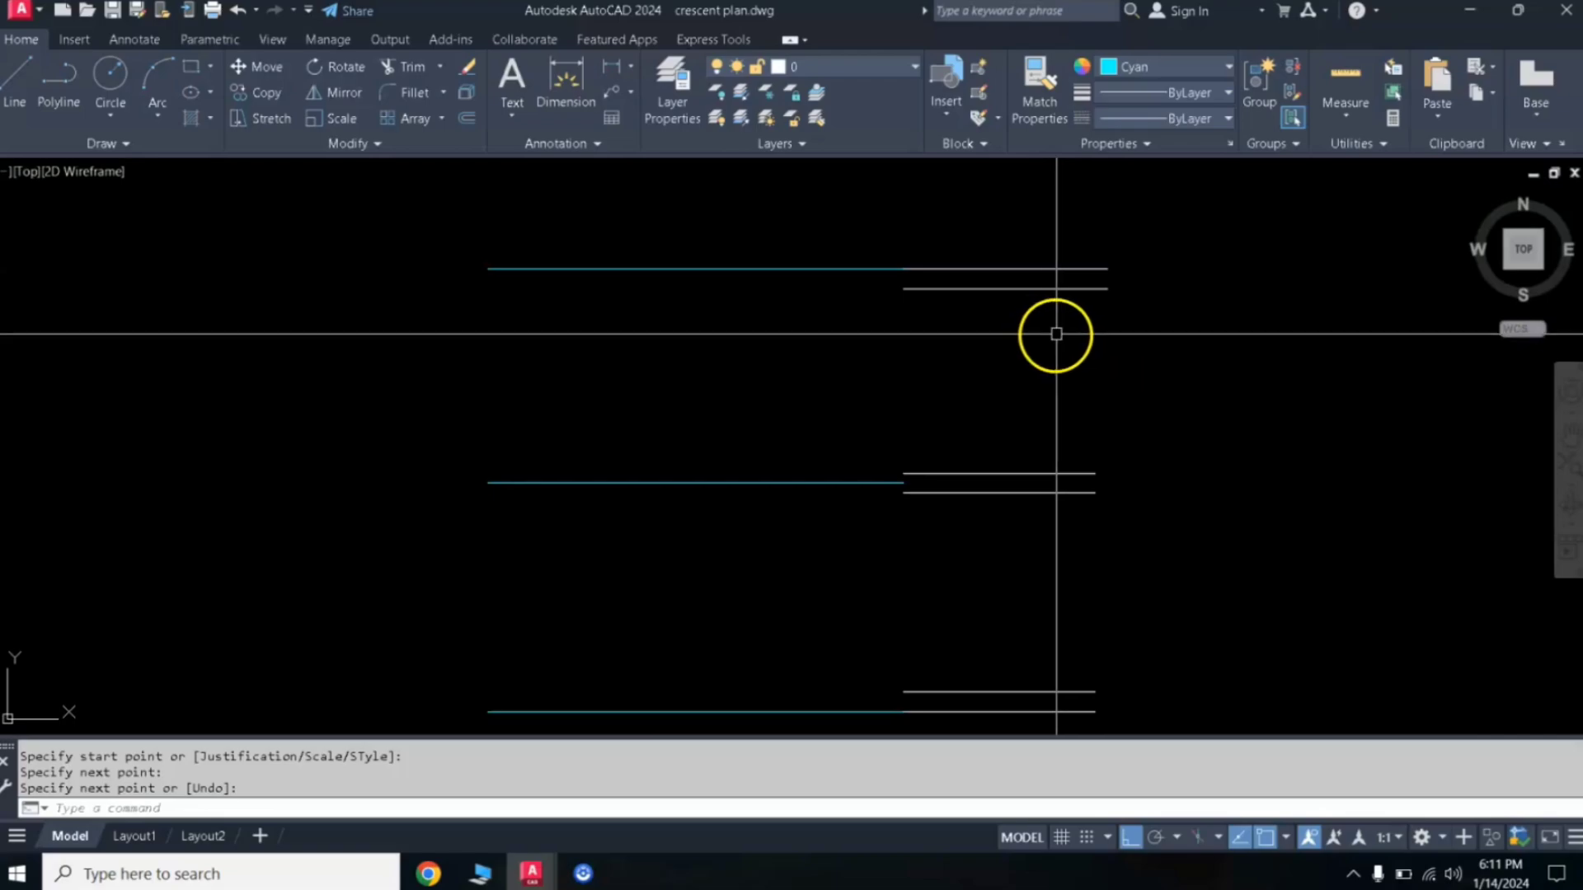
middle_click_drag(1056, 334, 1055, 293)
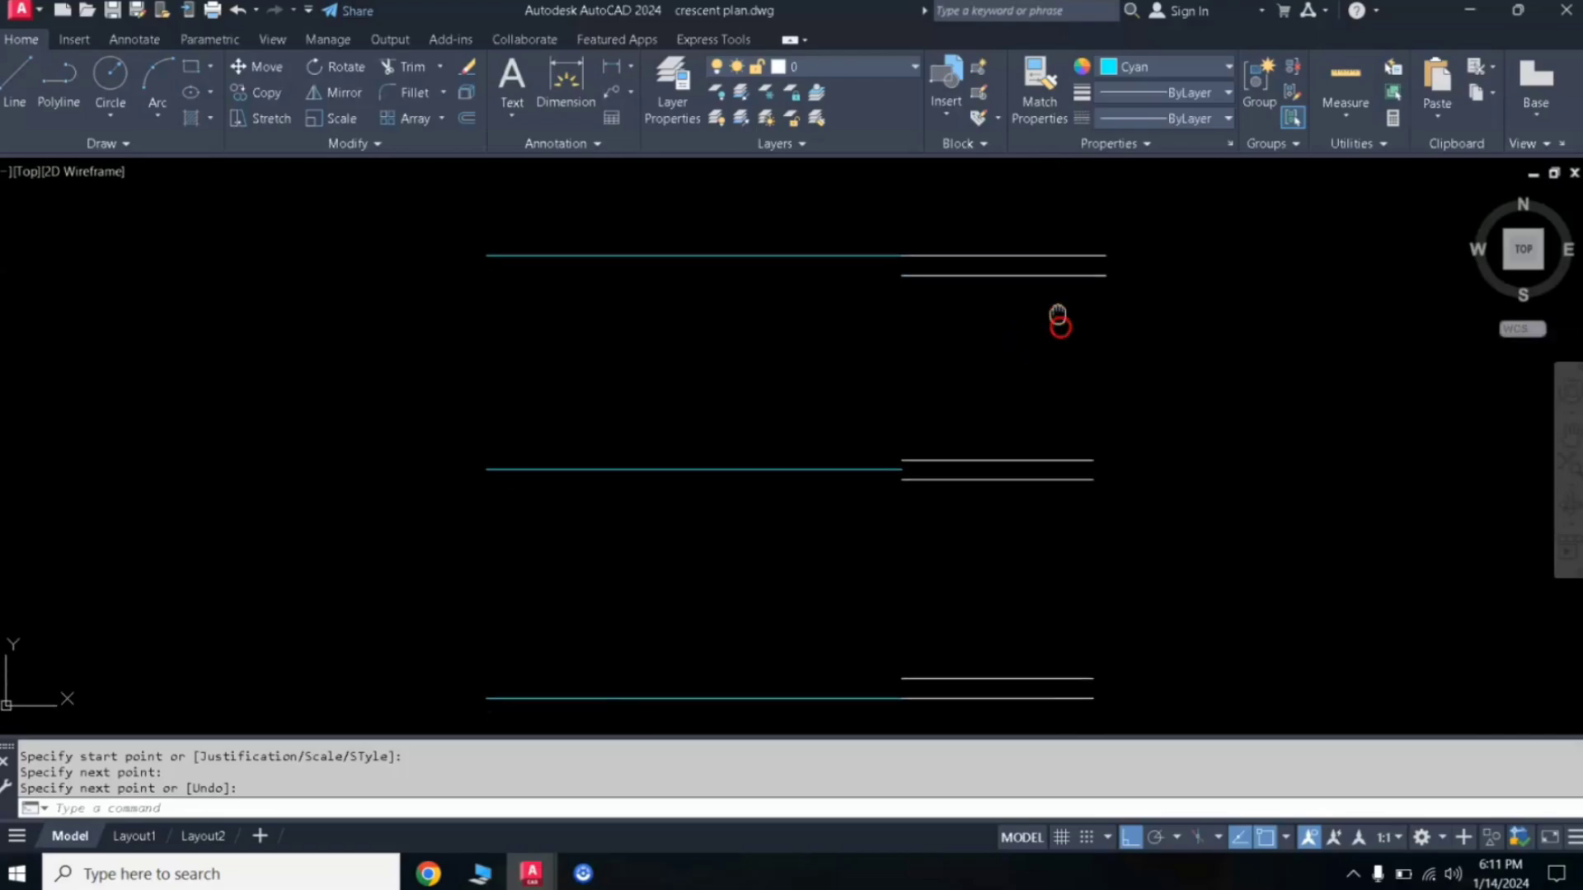
left_click(993, 253)
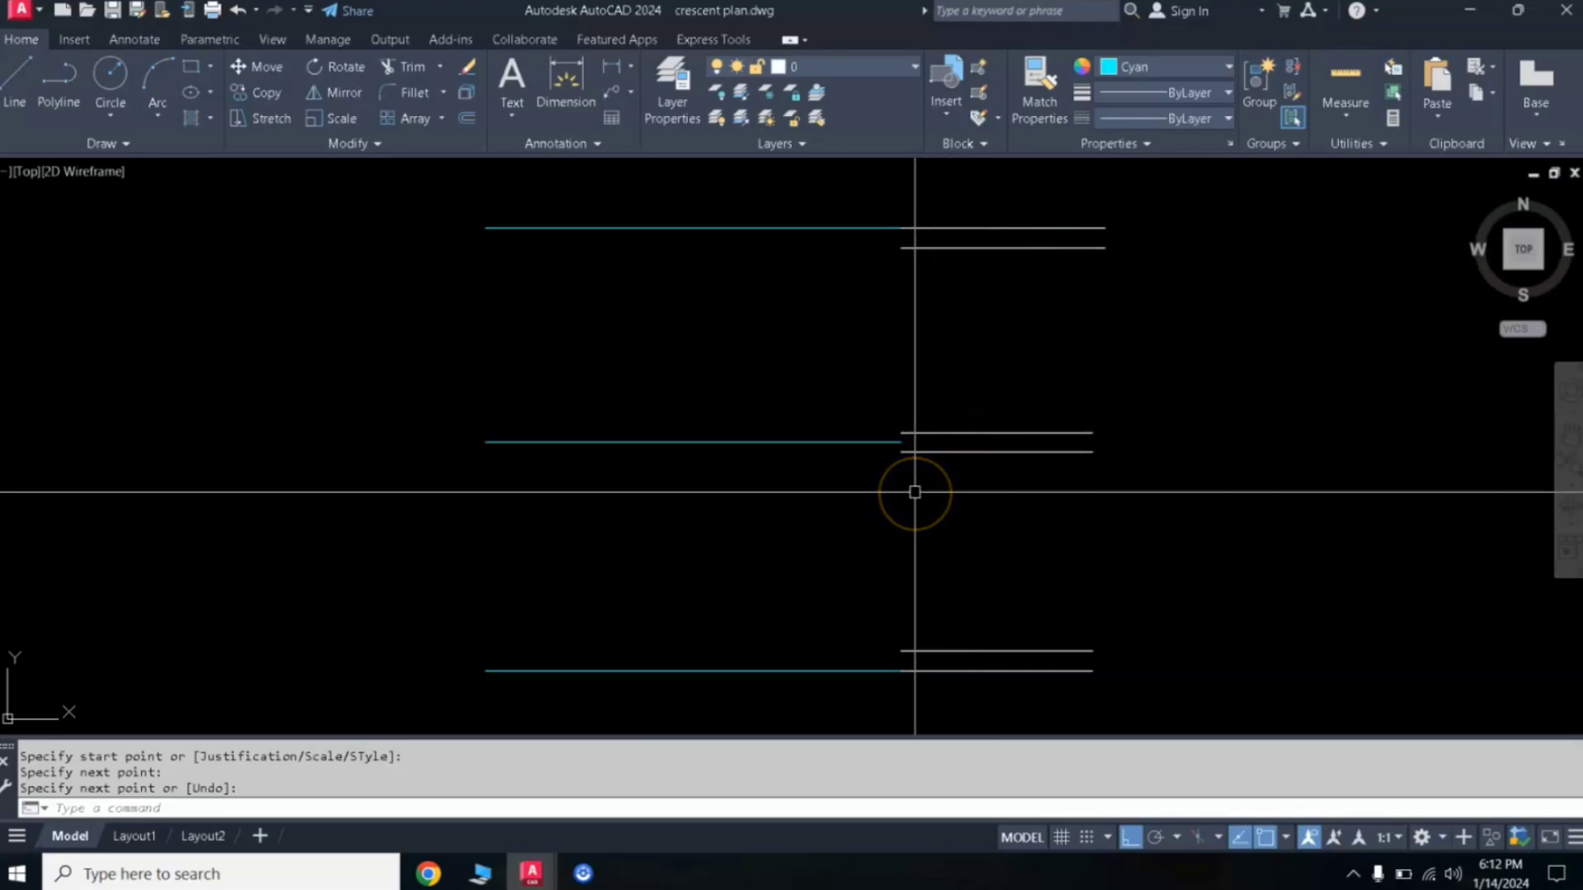
left_click(883, 442)
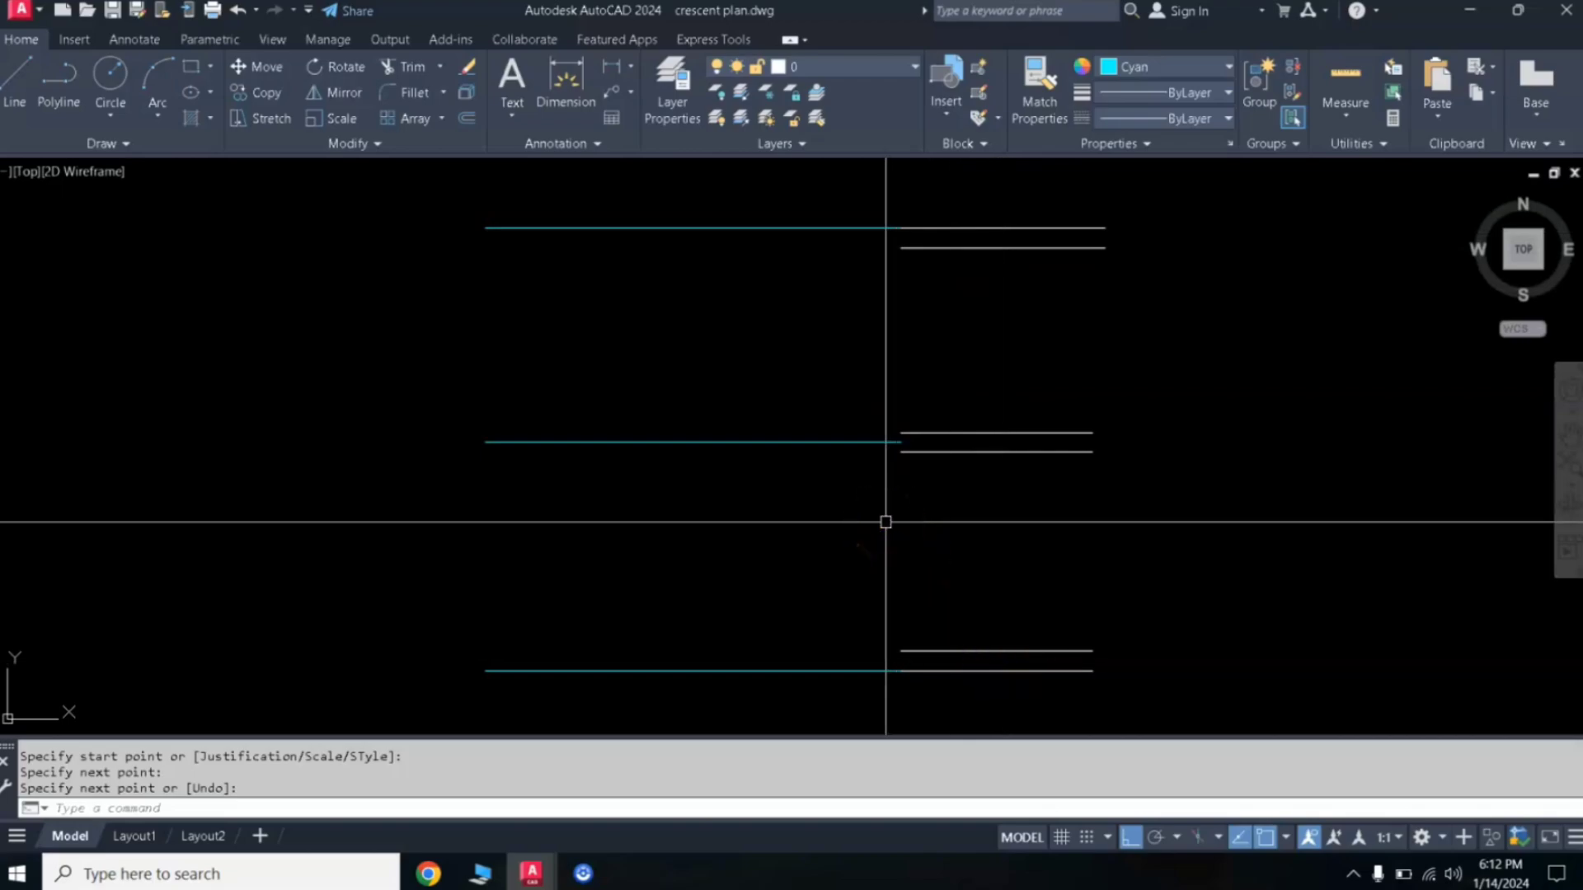
left_click(883, 524)
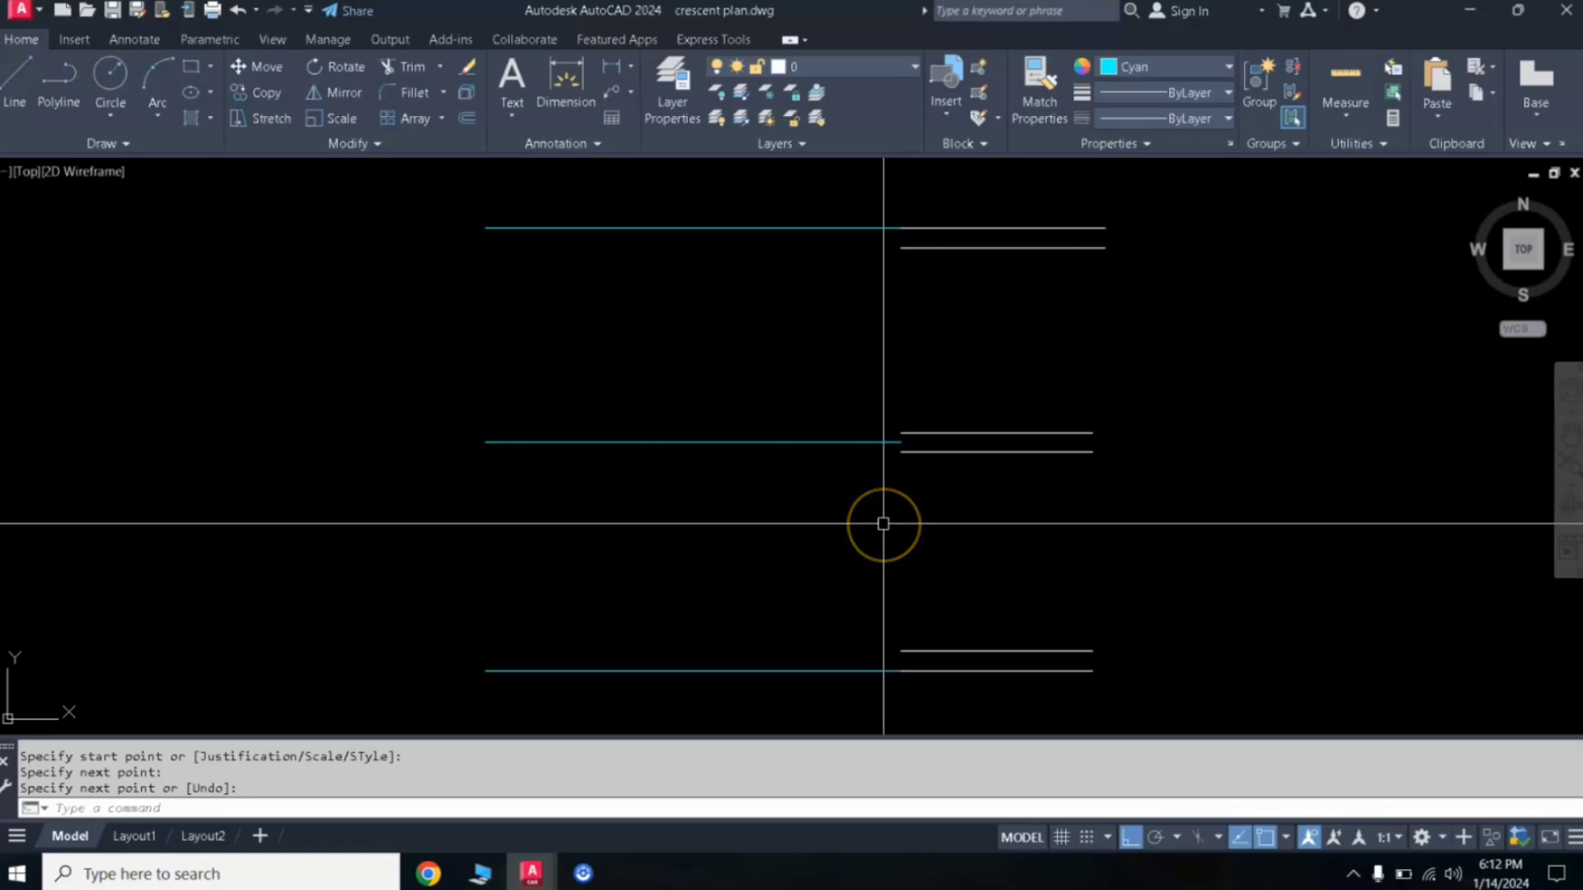
left_click(827, 447)
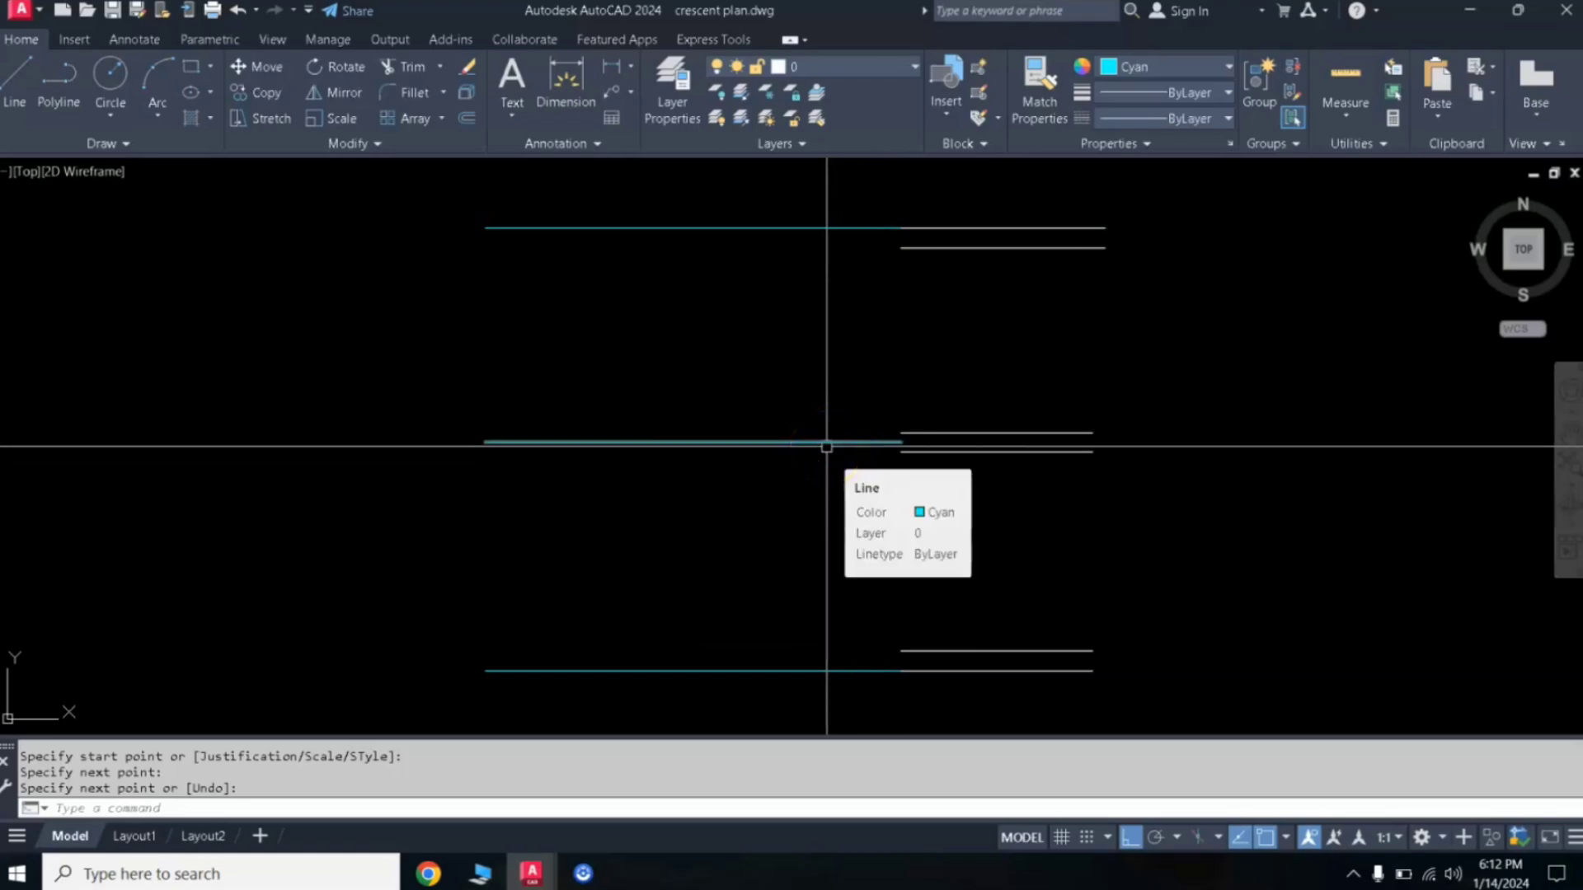
left_click_drag(827, 446, 835, 241)
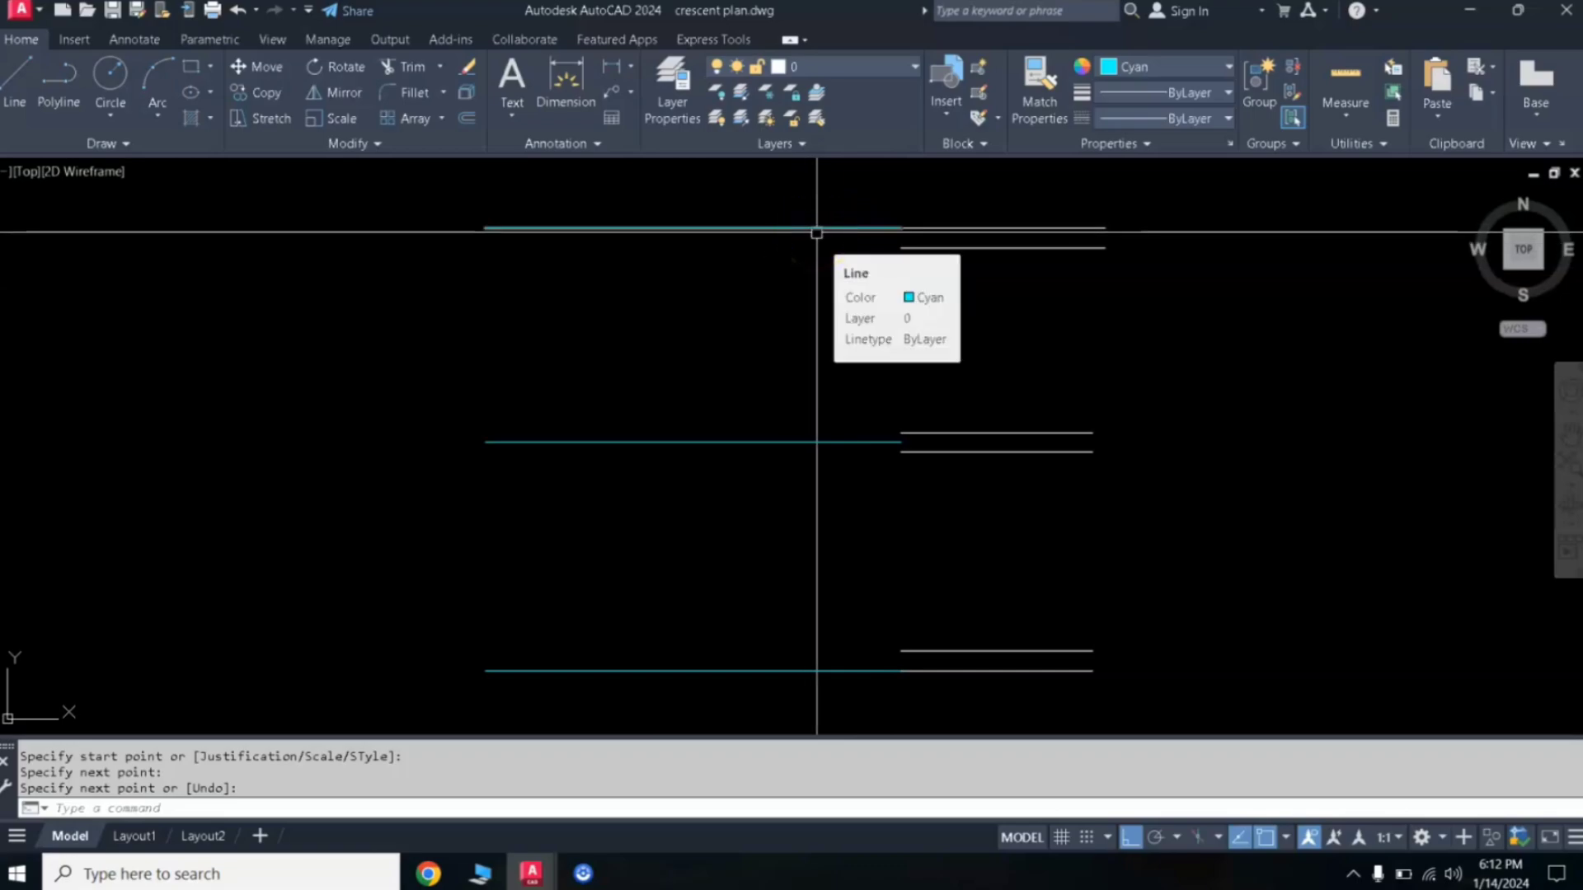
mouse_move(816, 233)
left_mouse_down()
mouse_move(891, 676)
mouse_move(873, 672)
left_mouse_up()
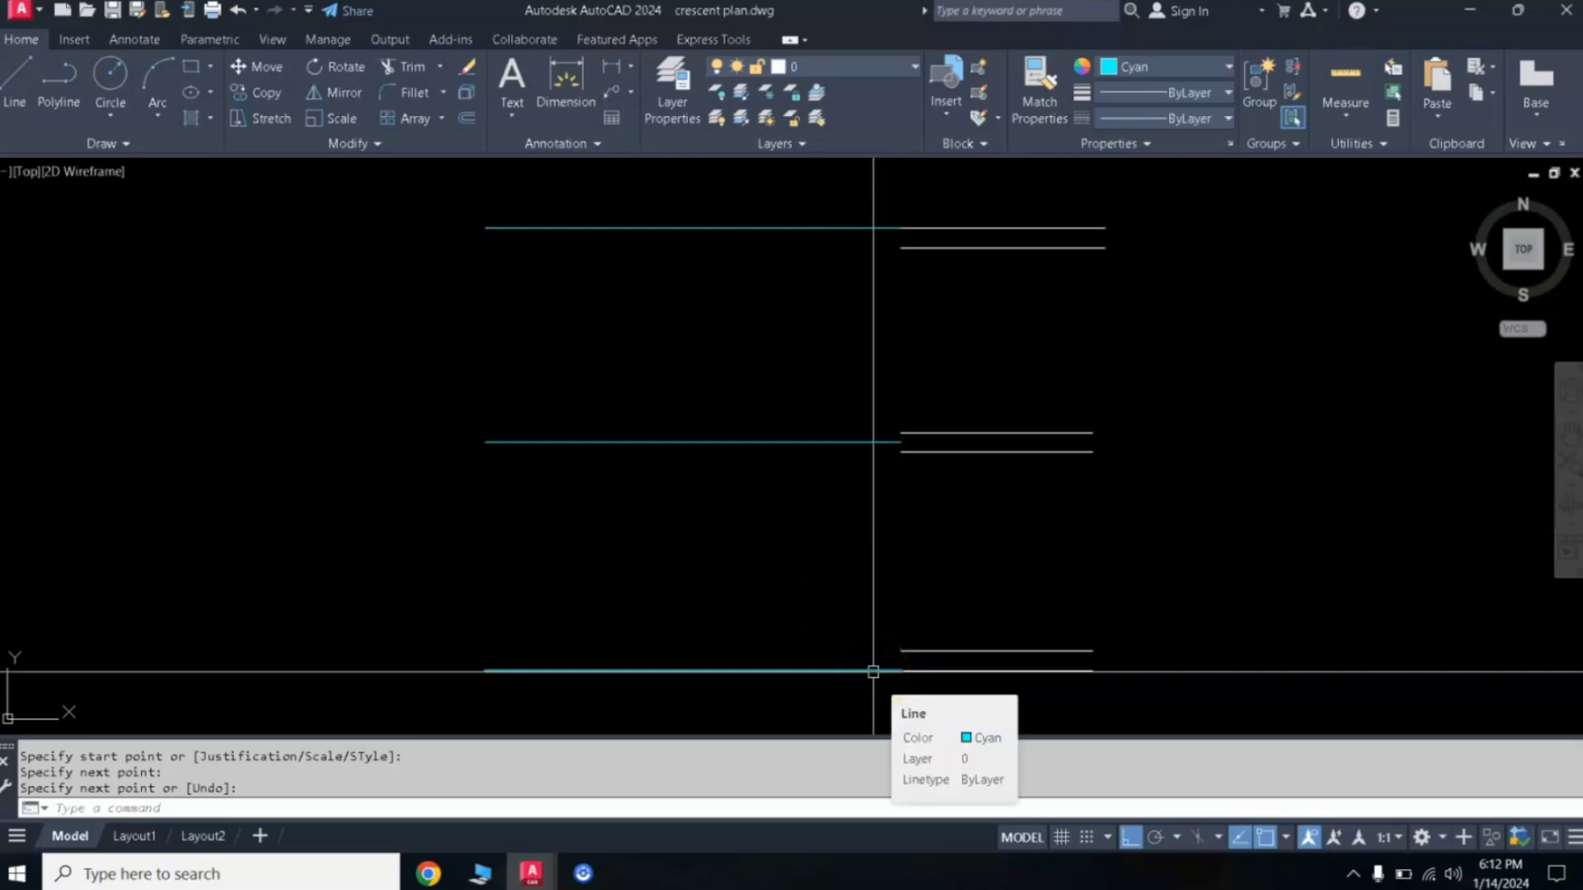
- Centre the crescent floor plan in view and start a new multiline
scroll(901, 664, "down", 4)
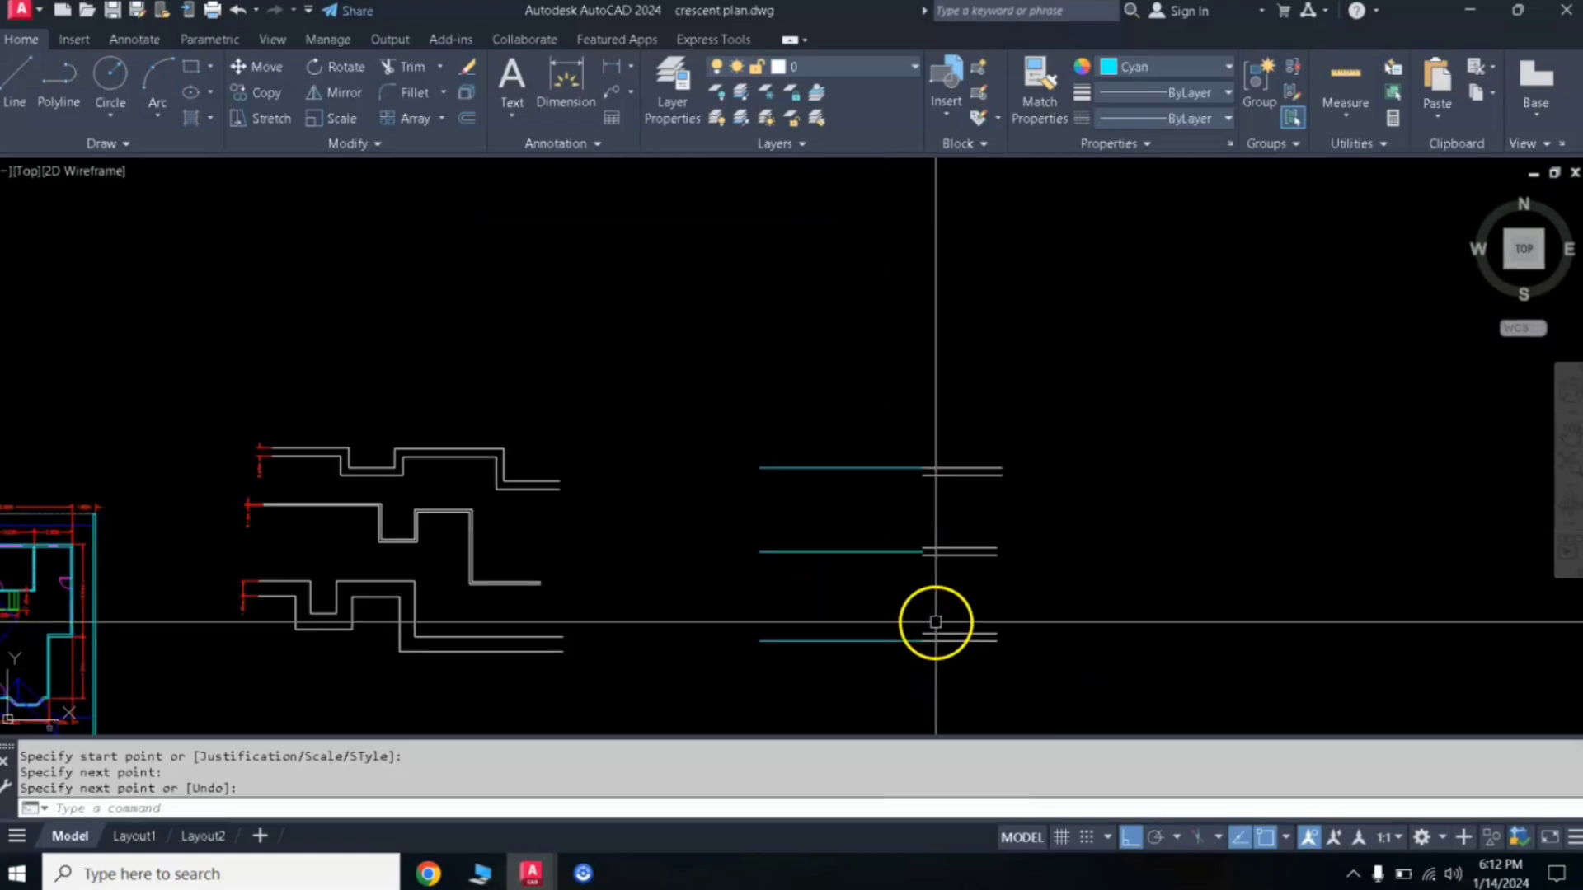
middle_click_drag(1158, 558, 834, 454)
scroll(1276, 493, "up", 1)
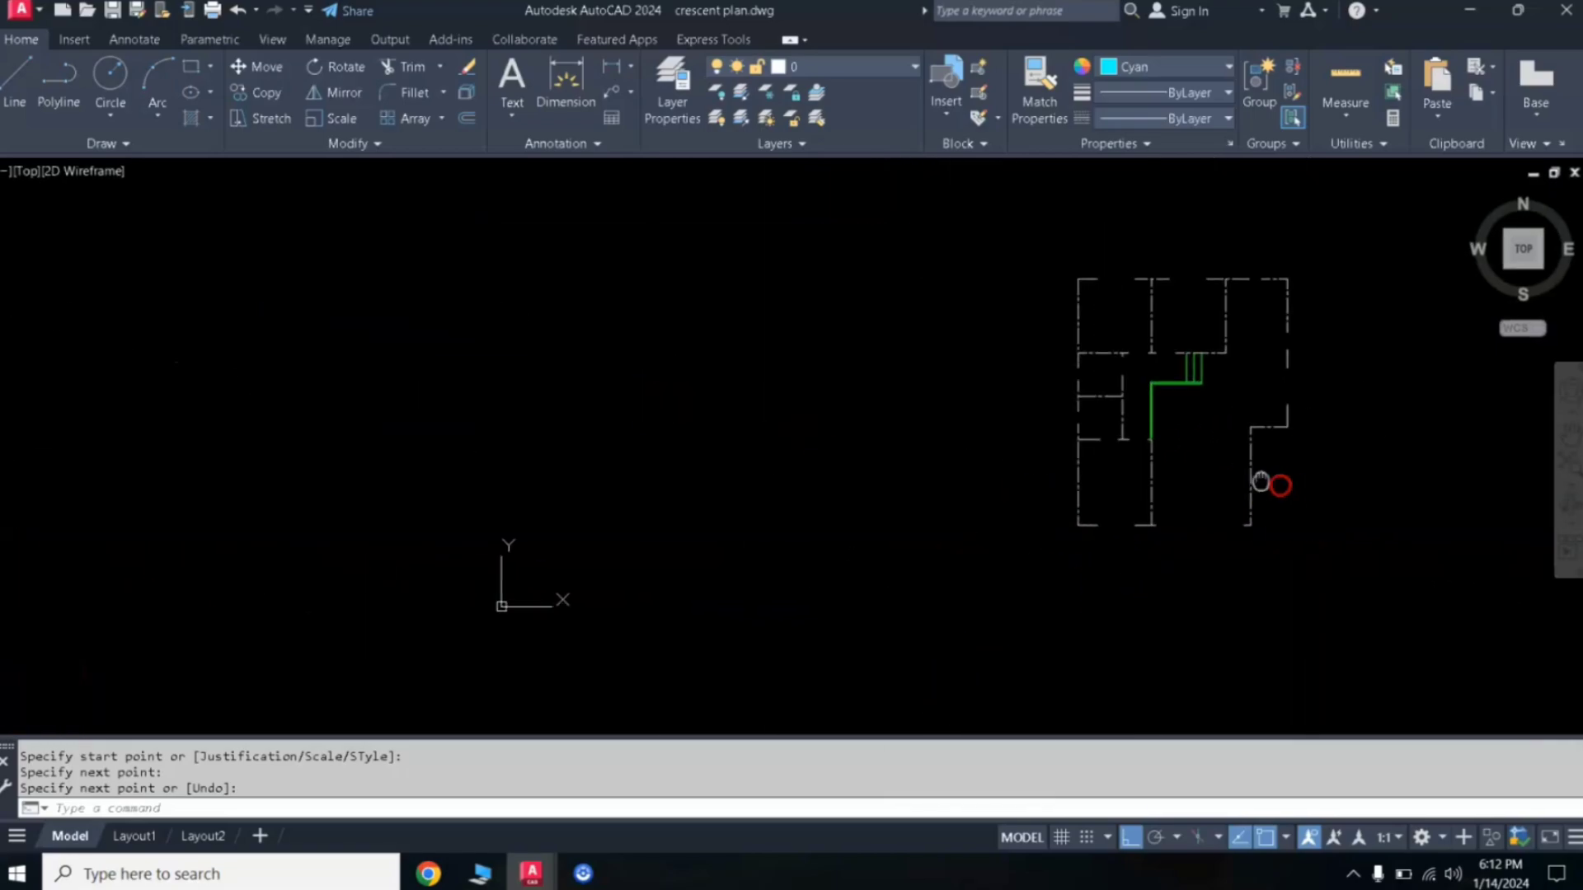
middle_click_drag(1278, 484, 1031, 459)
scroll(1023, 445, "up", 3)
middle_click_drag(1081, 410, 1024, 442)
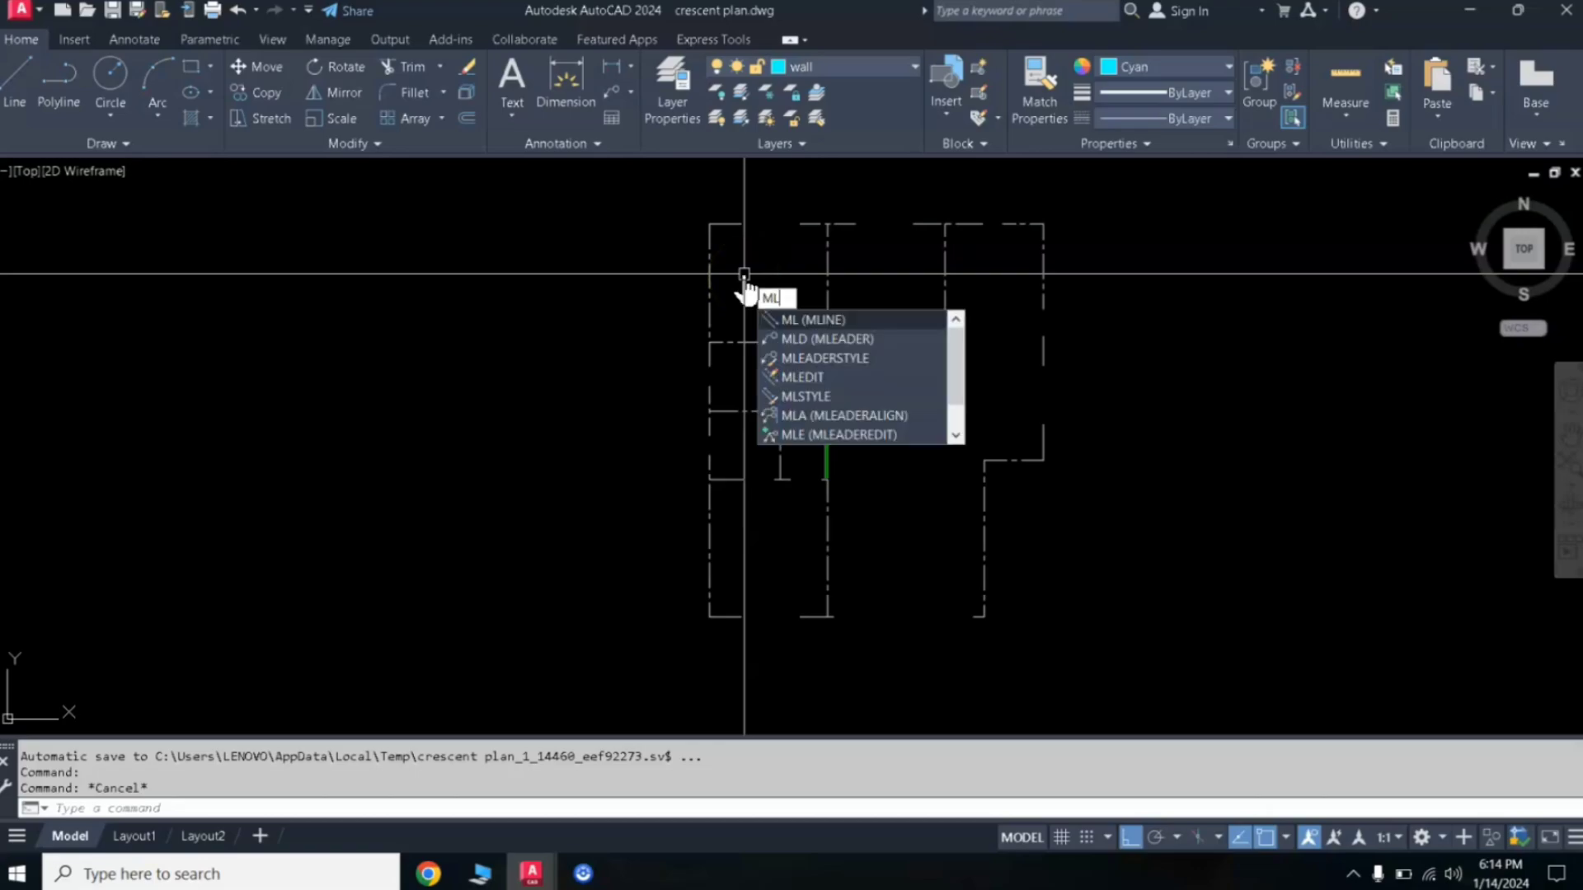
key("Return")
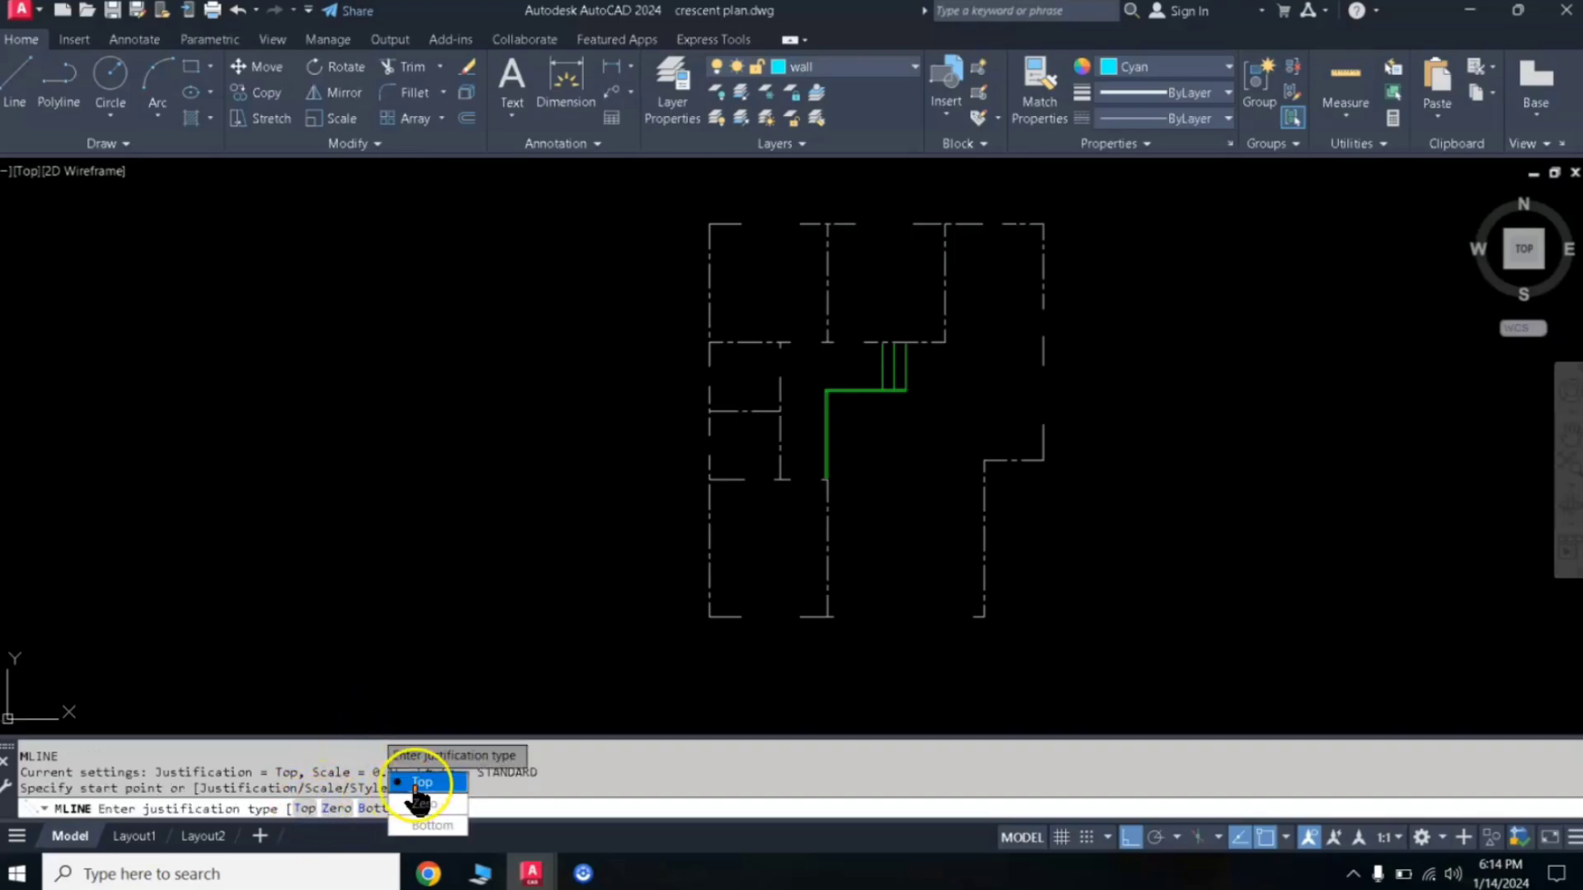
- Trace the plan's six exterior corners with a top-justified 0.15 multiline, closing it
left_click(424, 783)
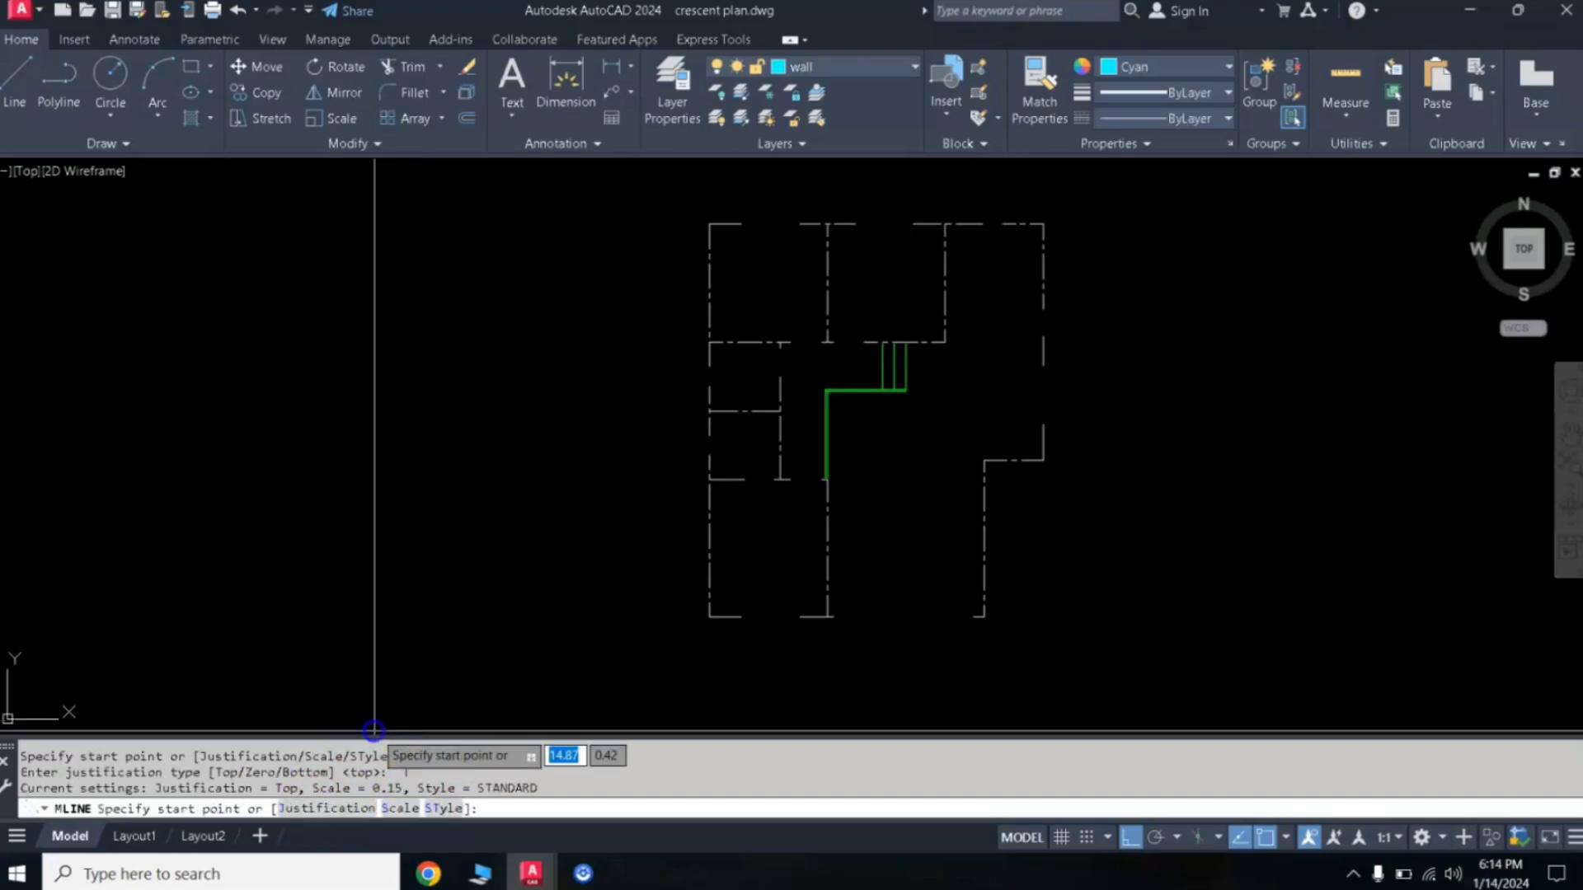
left_click(709, 223)
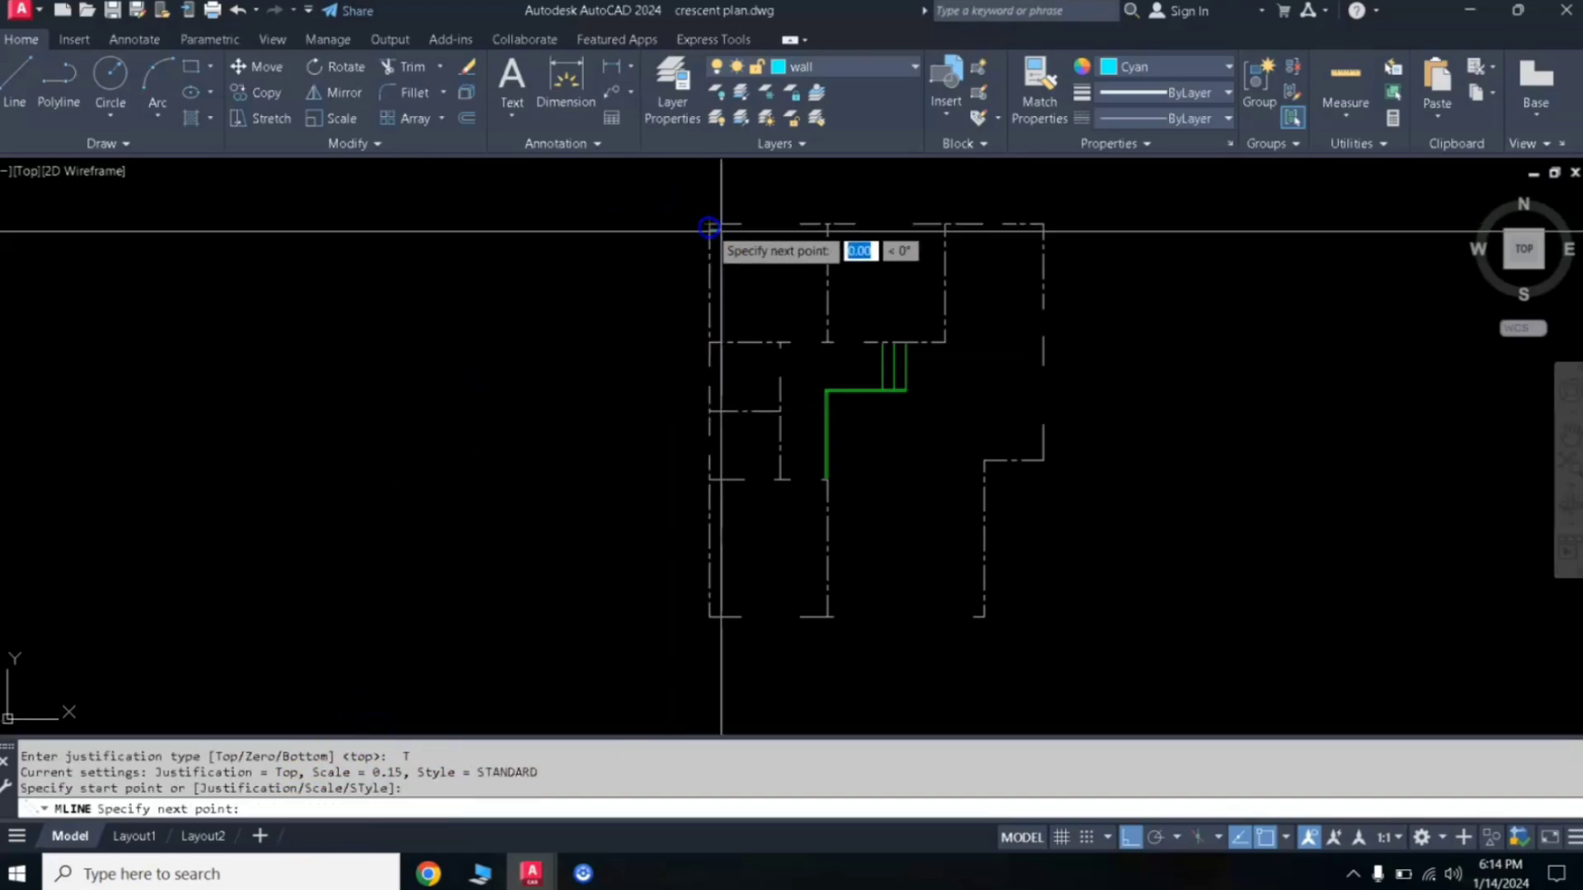
left_click(1043, 224)
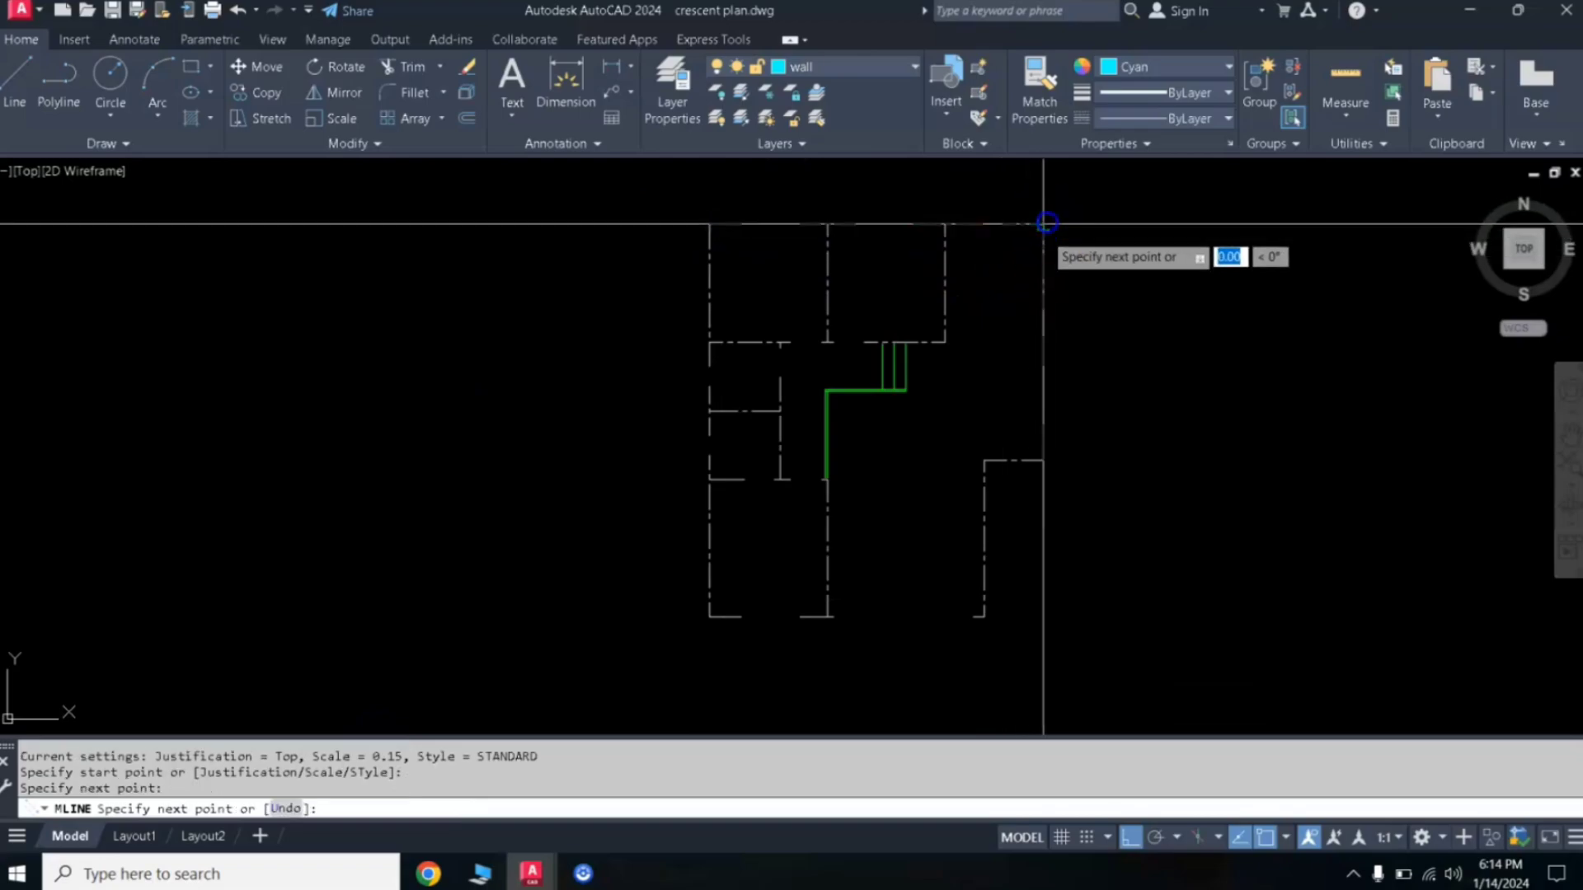
left_click(1044, 461)
left_click(983, 461)
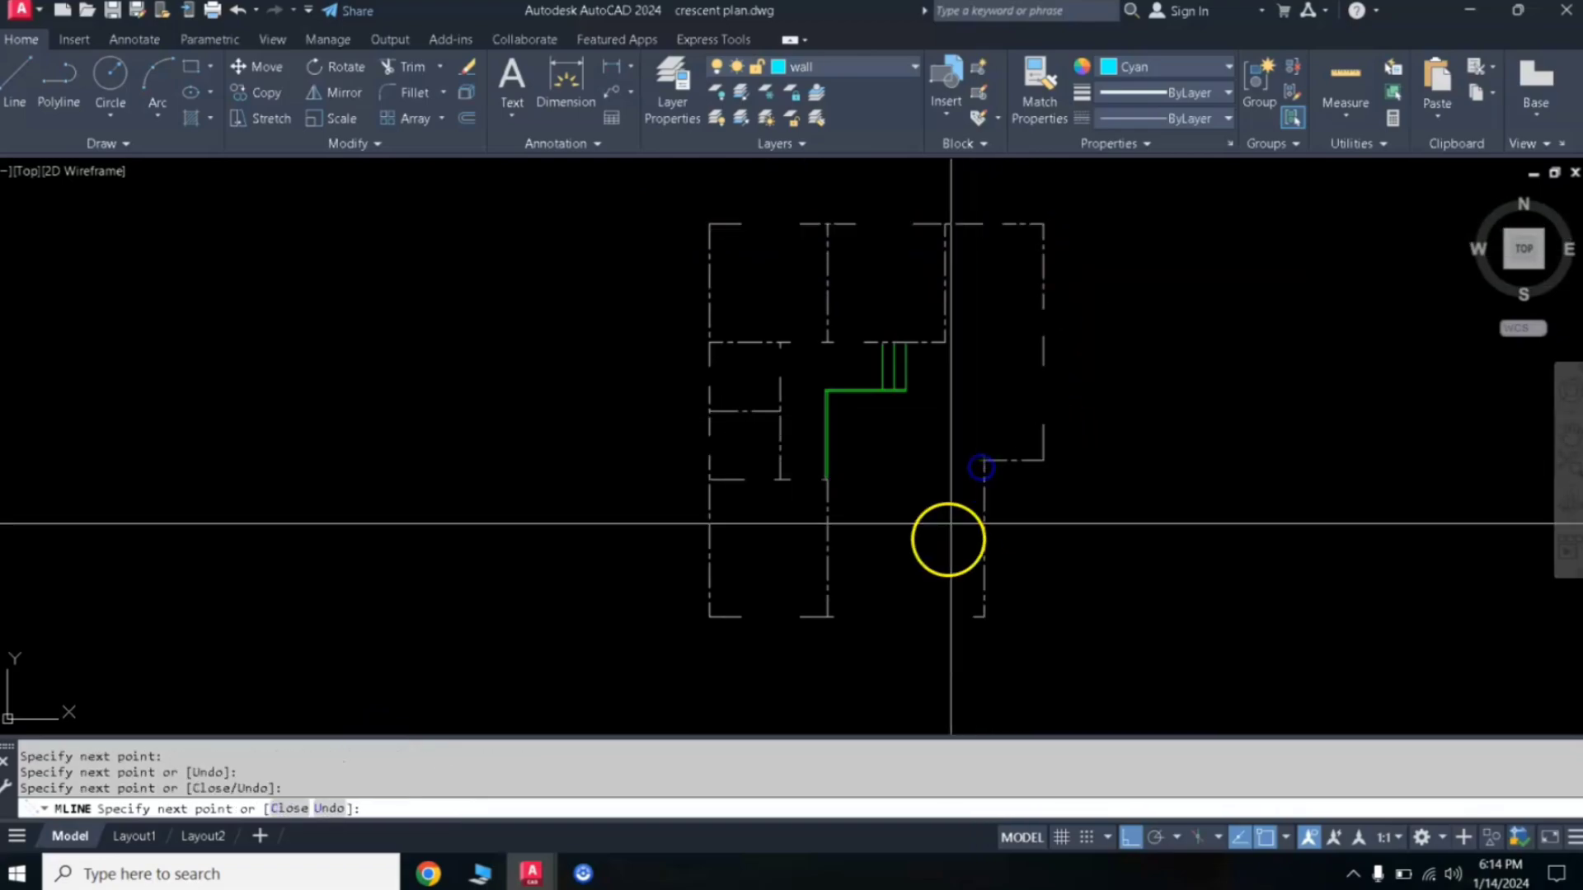
left_click(977, 619)
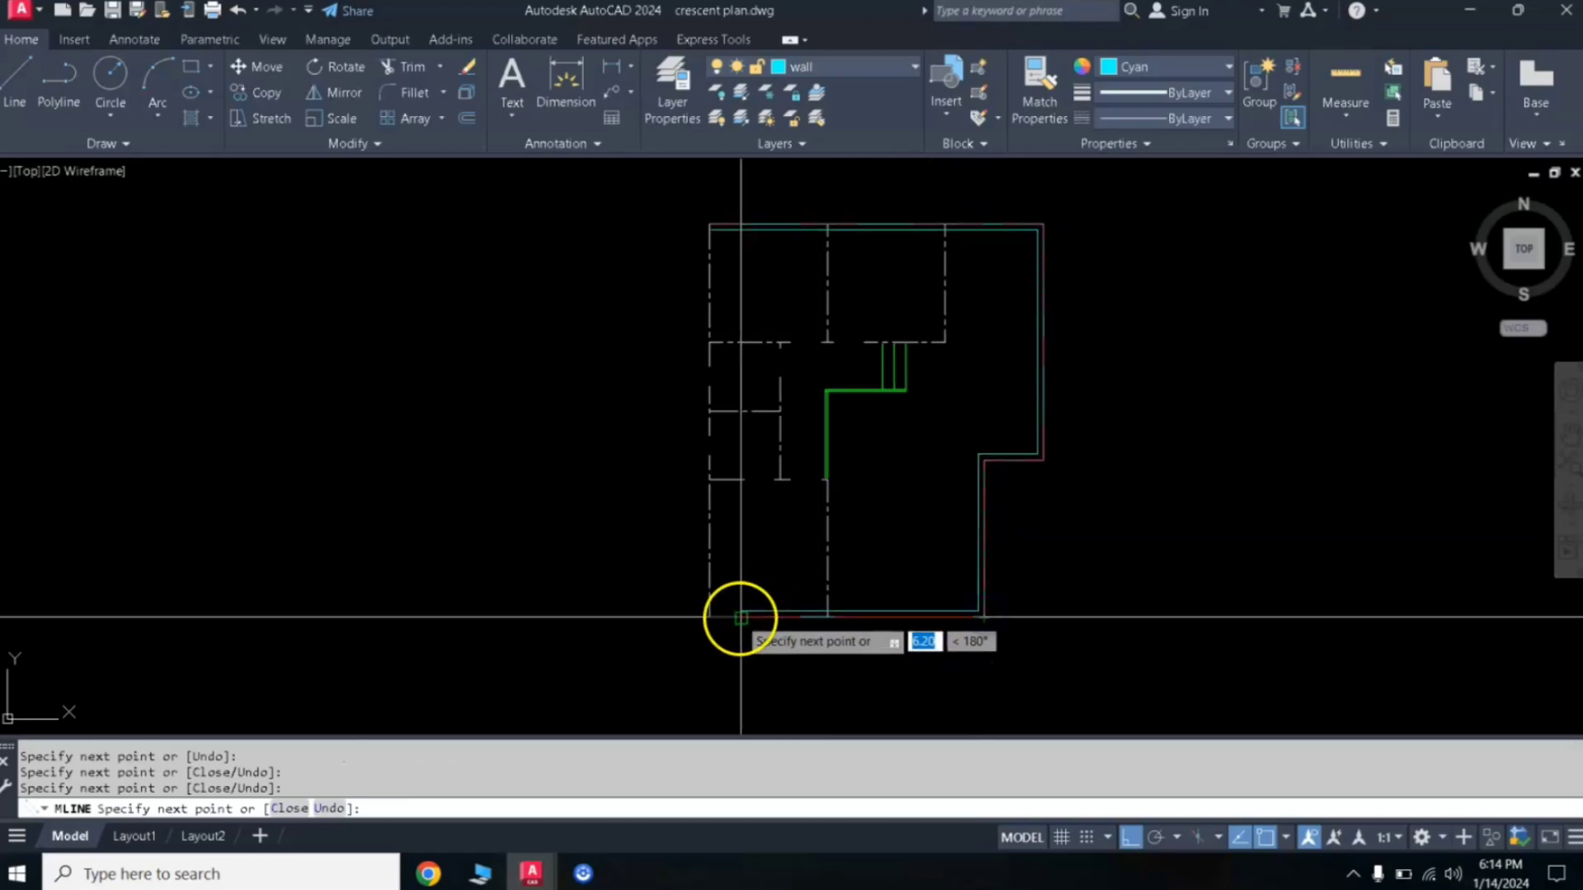
left_click(704, 617)
type("c")
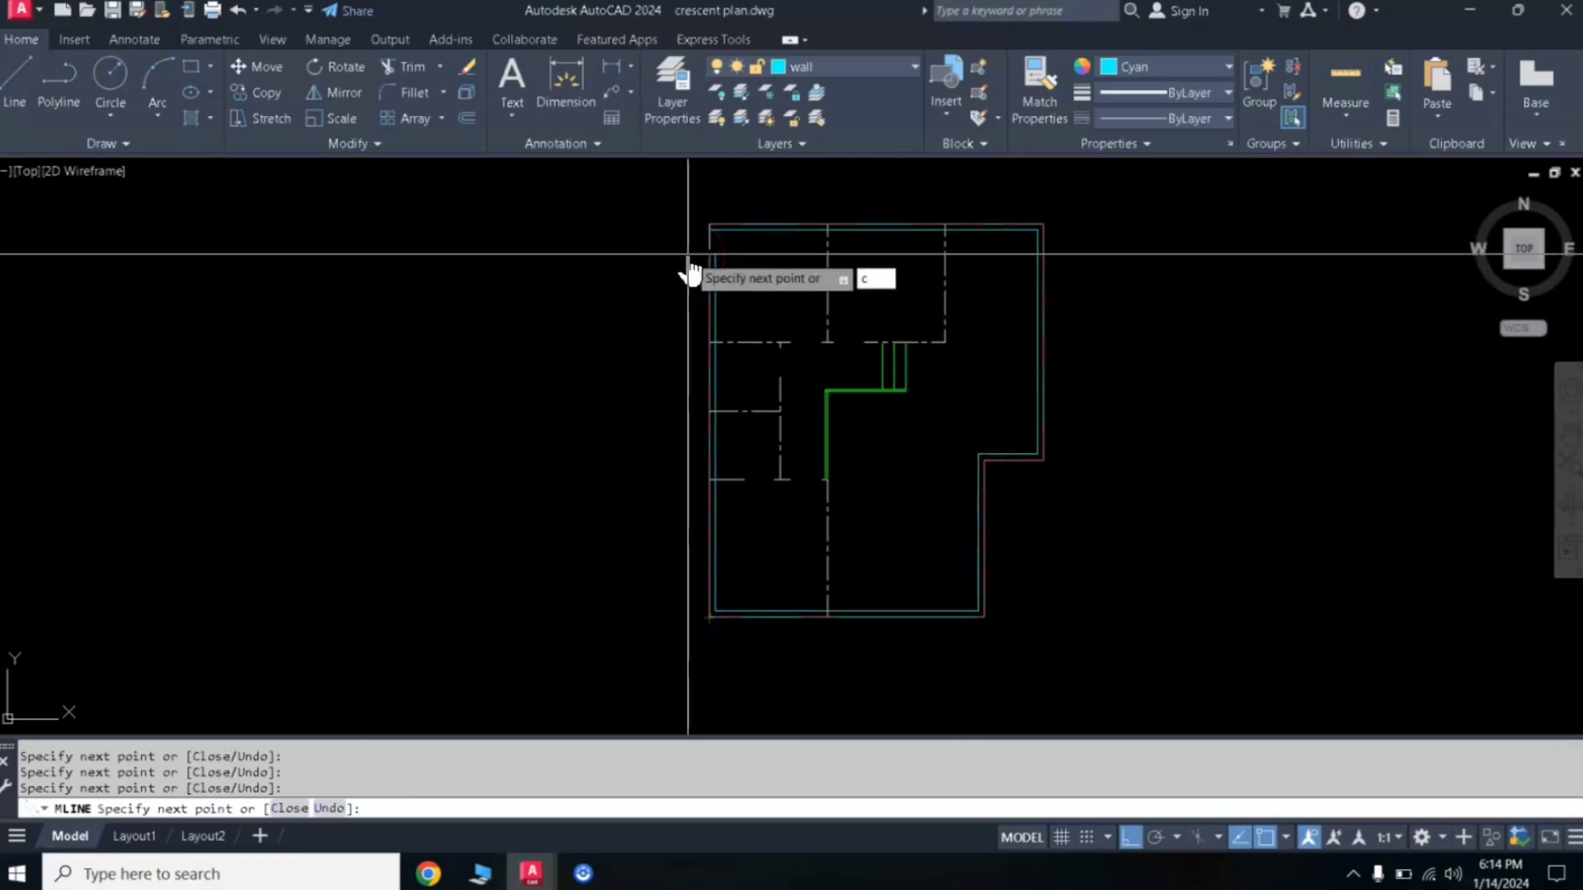
key("Return")
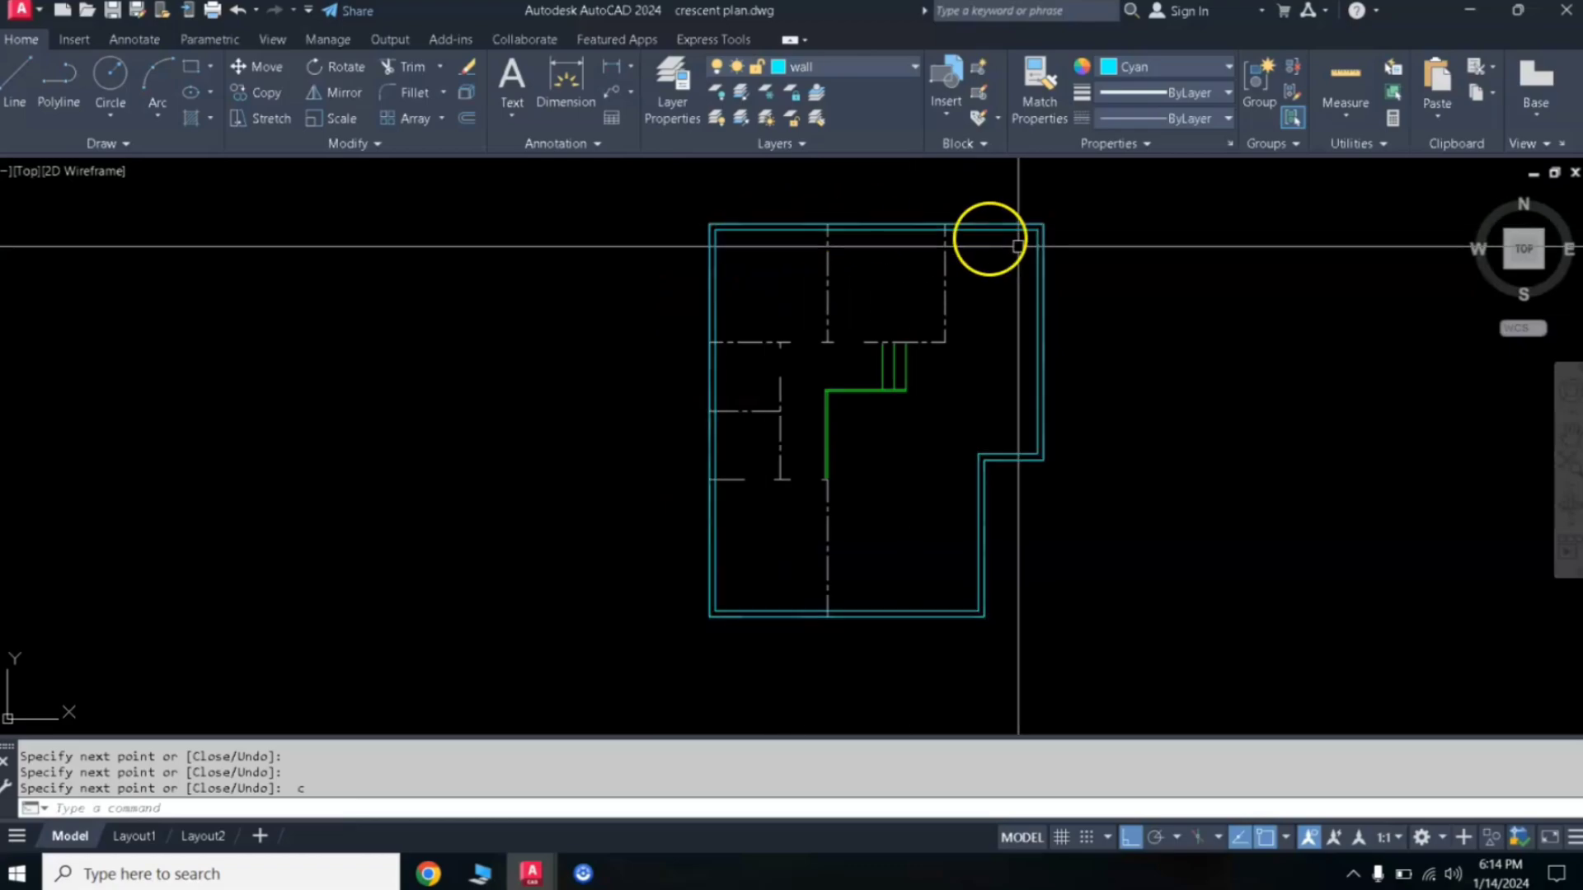
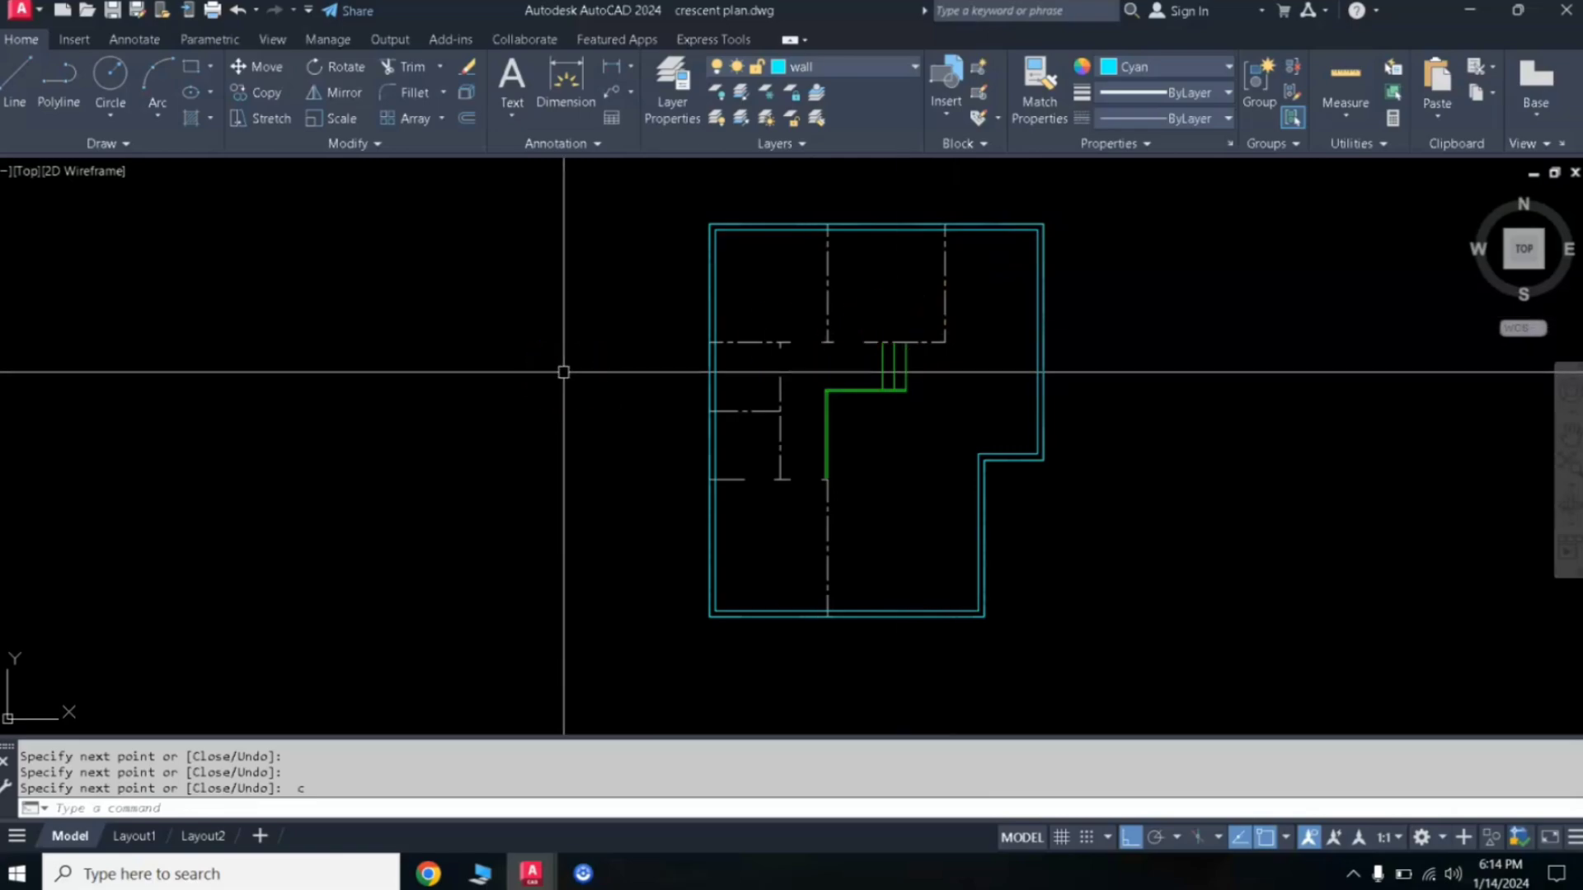
type("MLINE")
- Draw a zero-justified multiline wall from the top wall to the left wall, enclosing the upper-left room
key("Return")
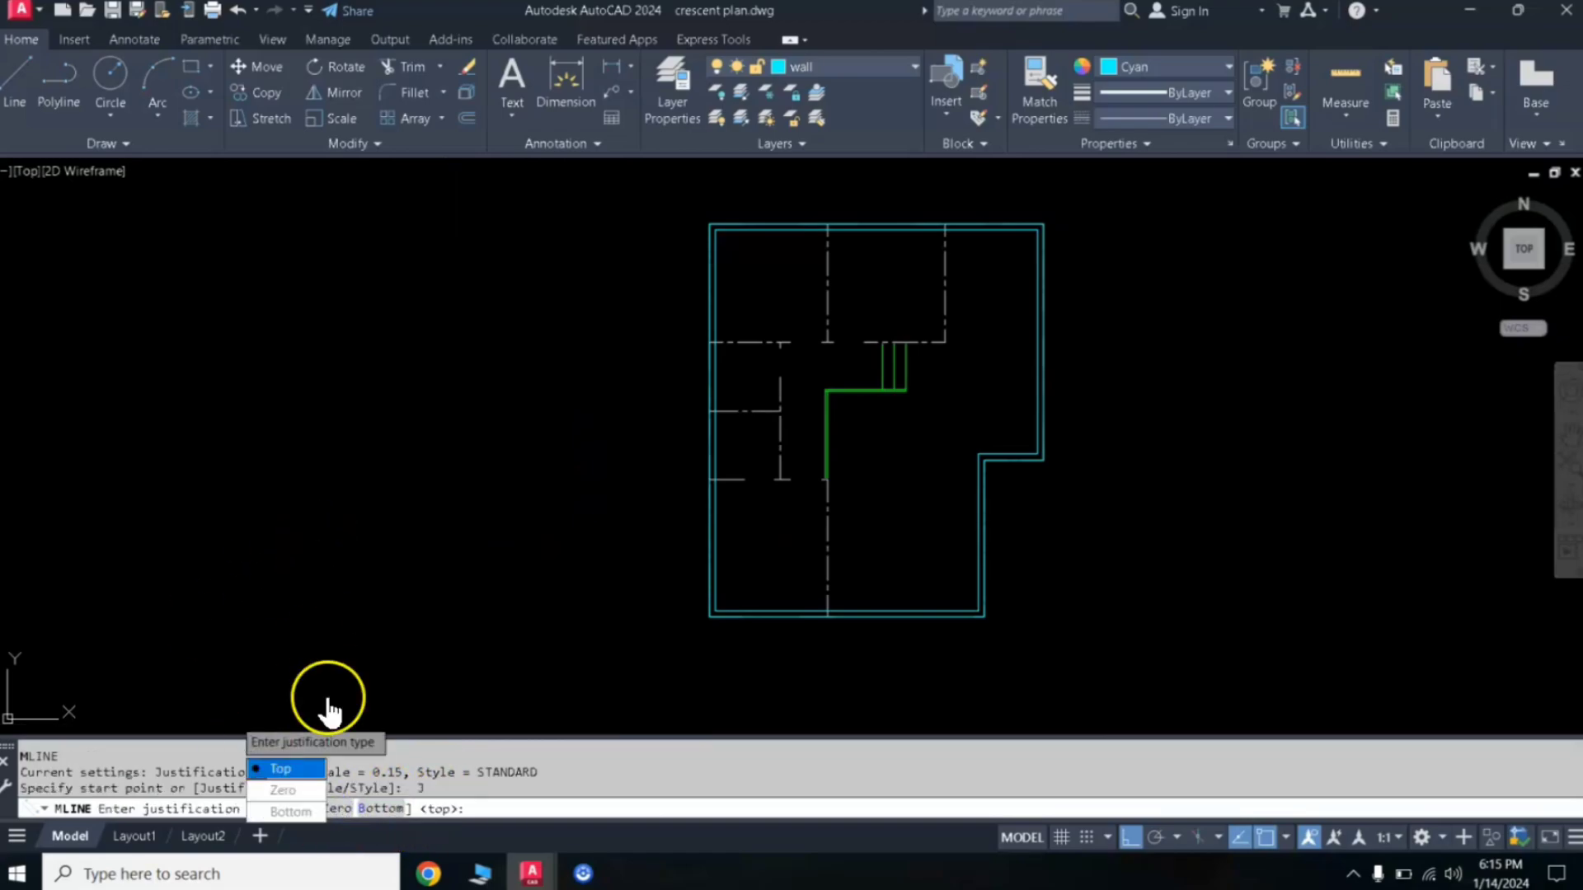
left_click(282, 791)
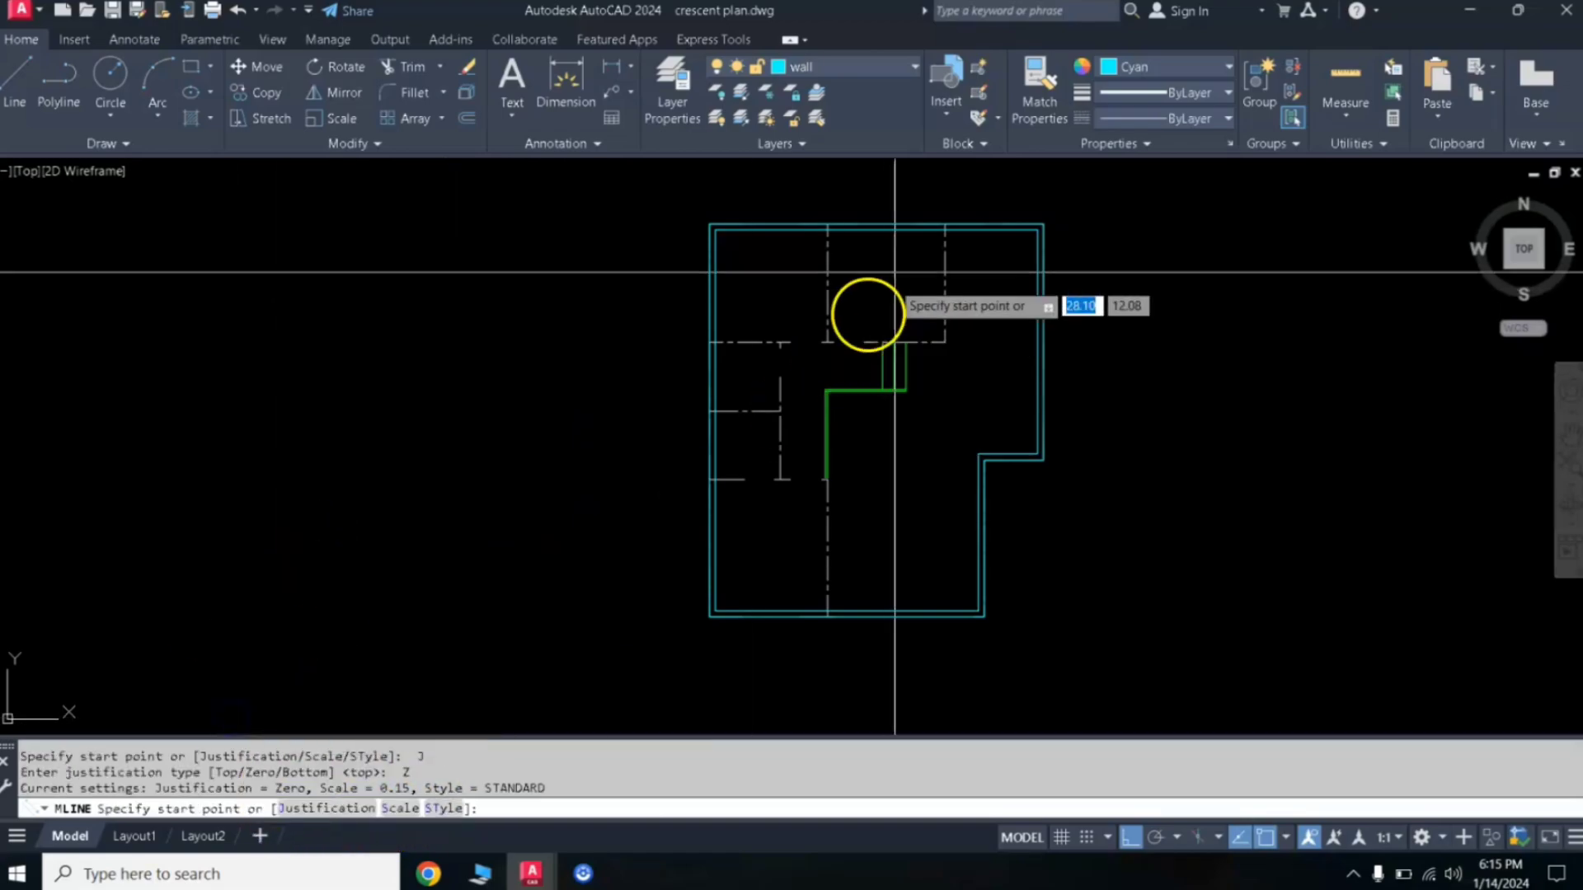
left_click(944, 230)
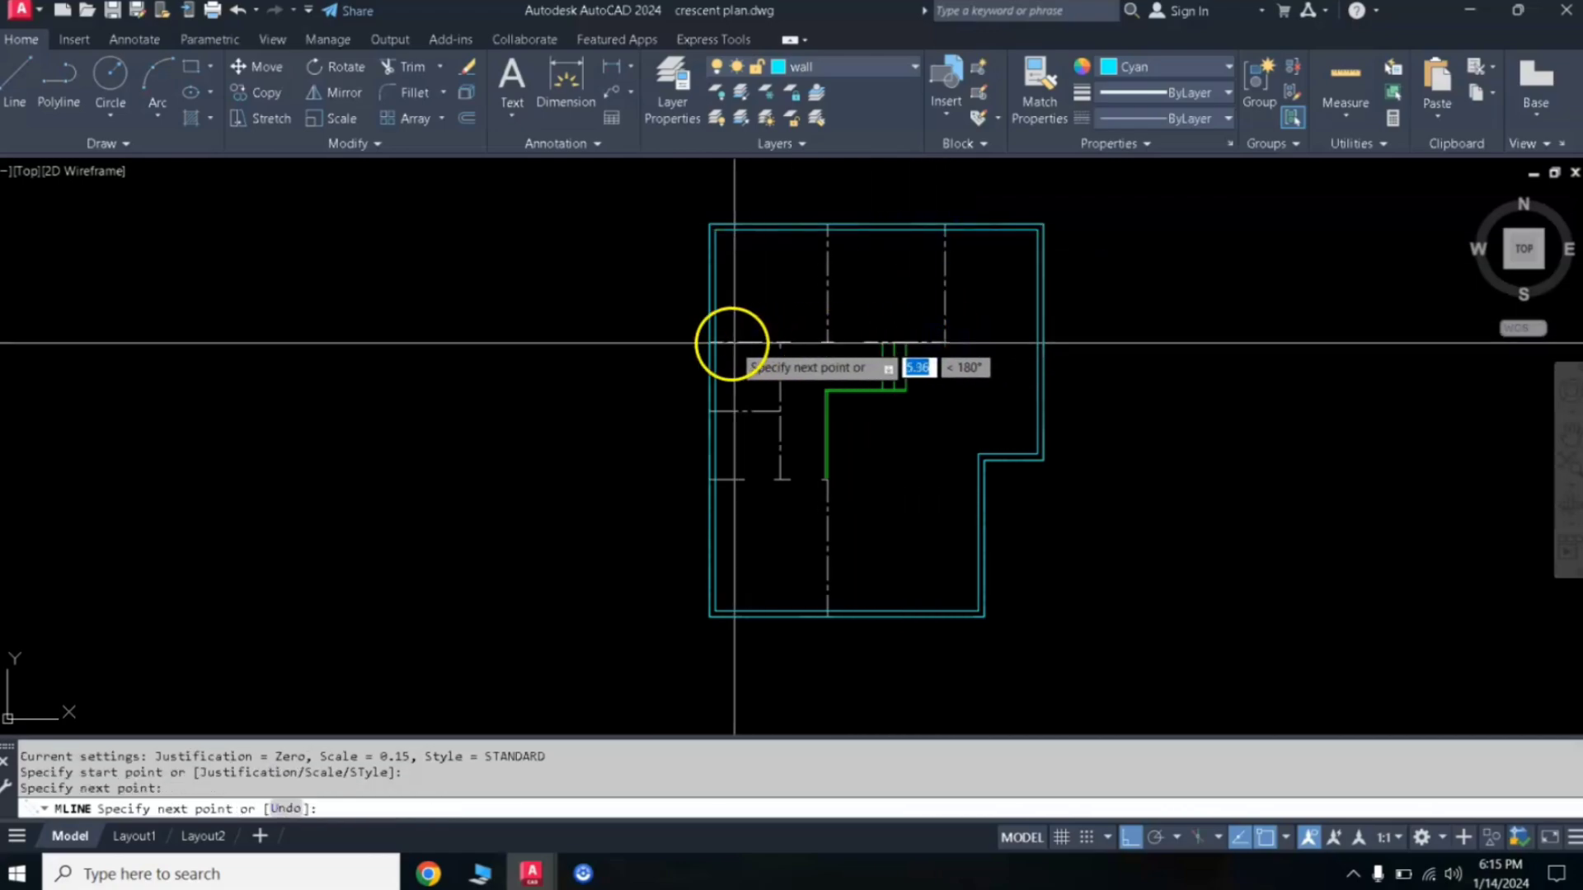
left_click(715, 343)
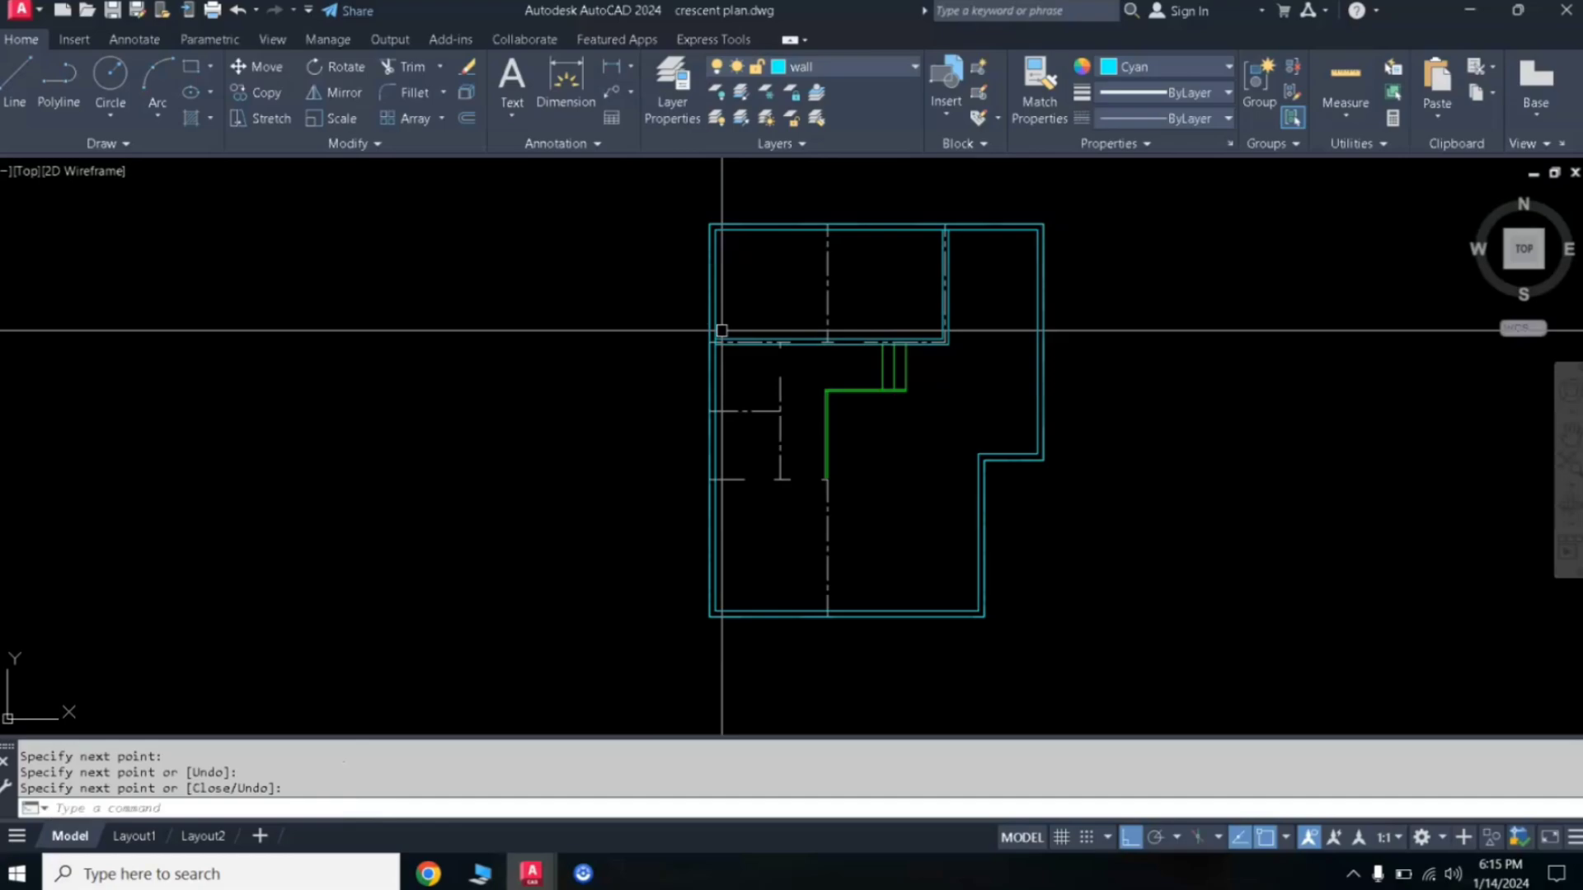
key("Return")
key("Return")
- Draw a vertical double-line wall from the top wall down to the lower wall
scroll(878, 257, "up", 4)
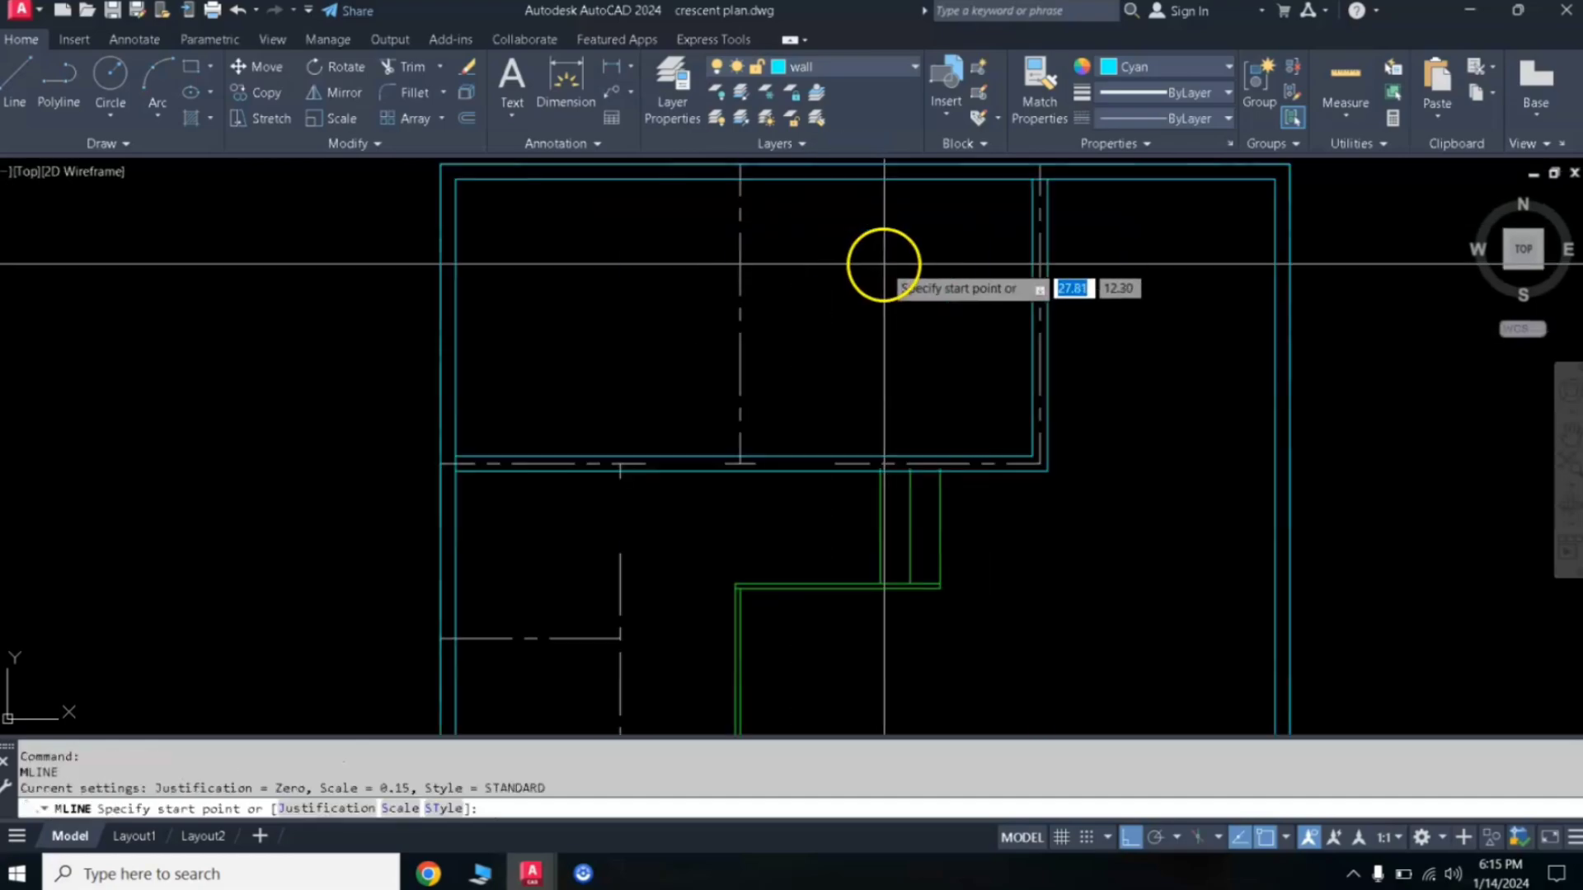
left_click(736, 166)
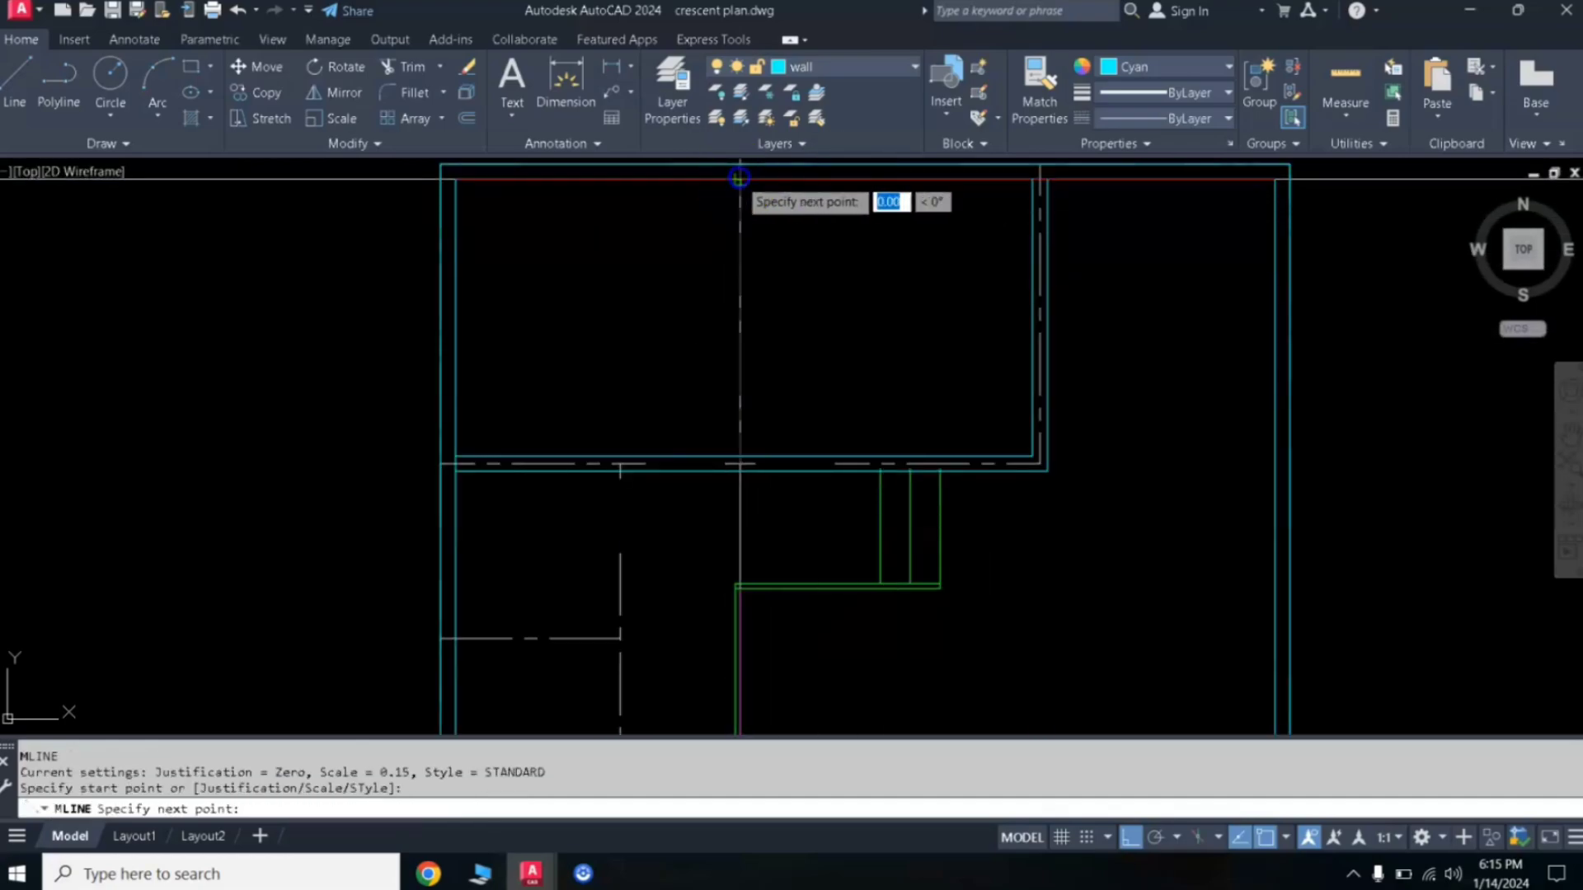
left_click(738, 451)
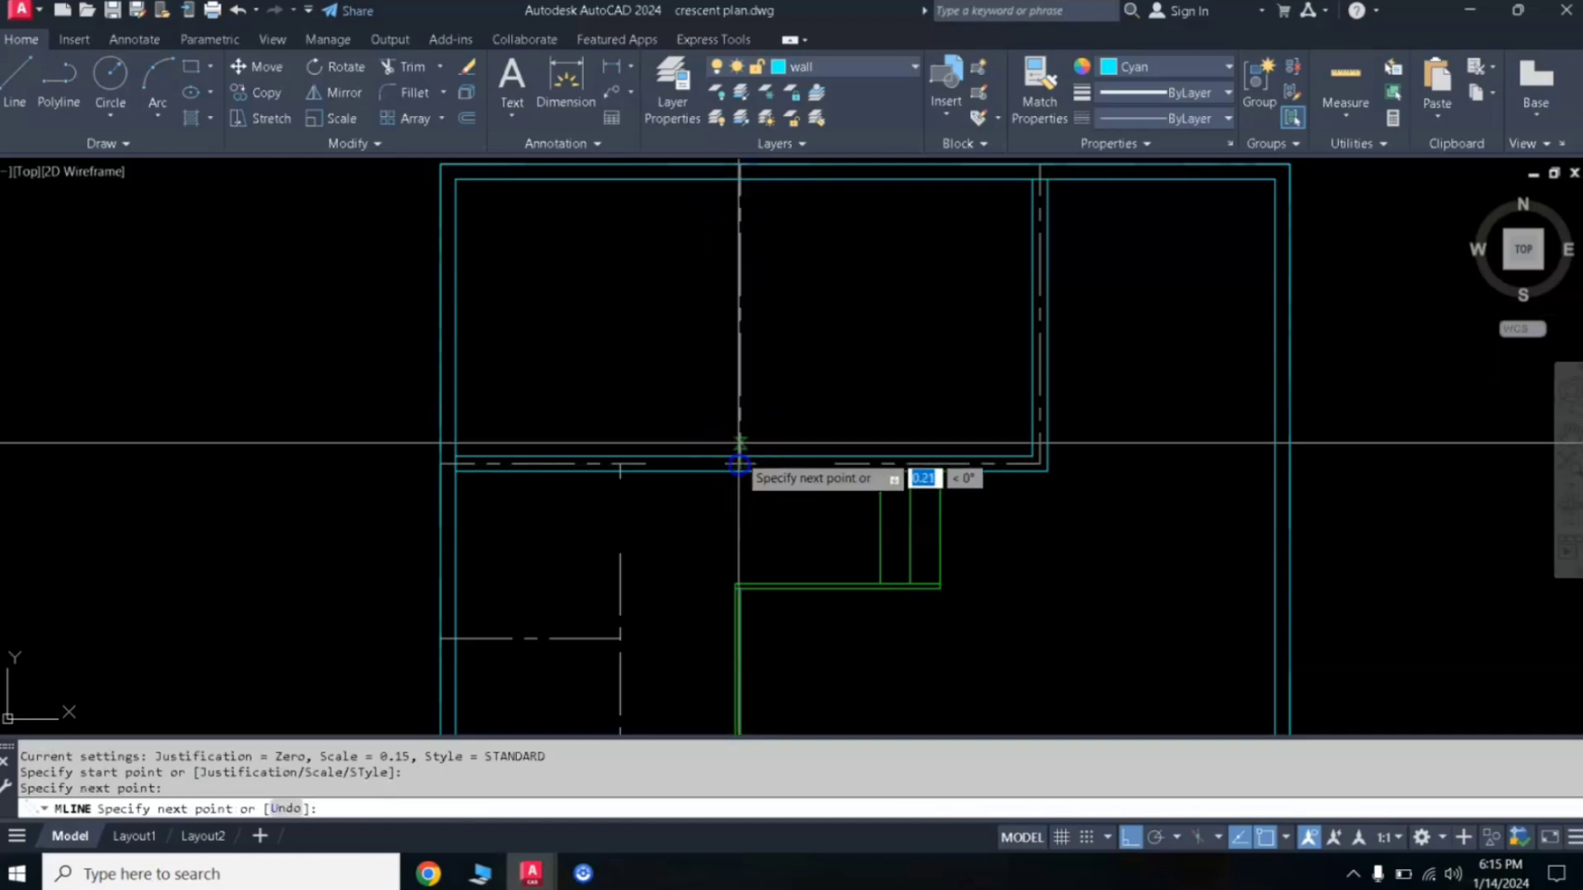
right_click(762, 402)
left_click(793, 417)
- Draw another multiline wall from the lower wall further down the plan
right_click(760, 317)
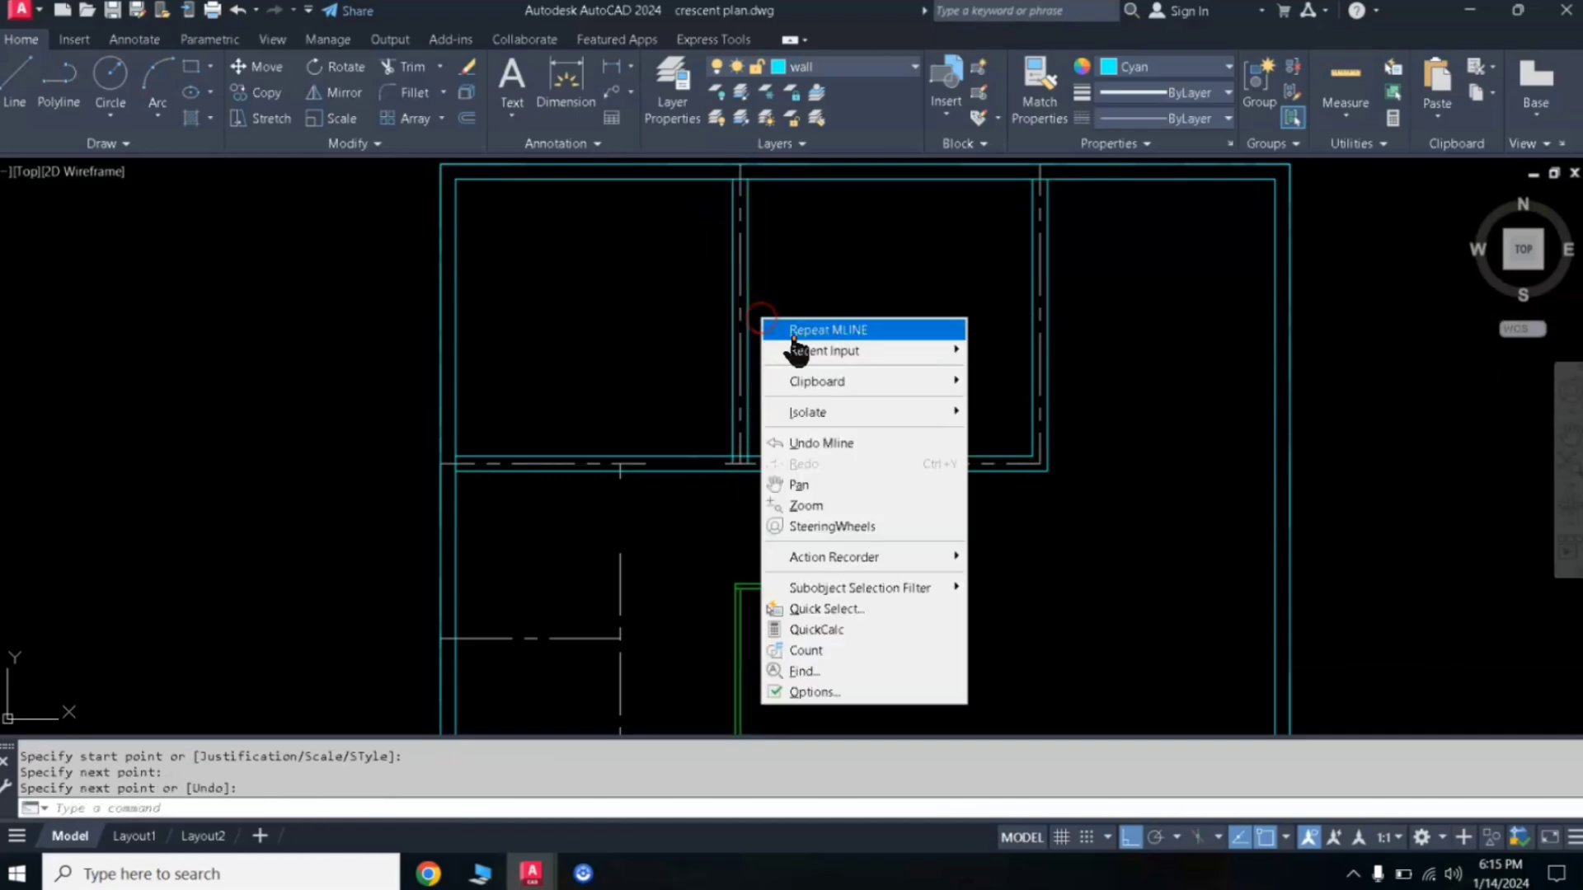
left_click(795, 329)
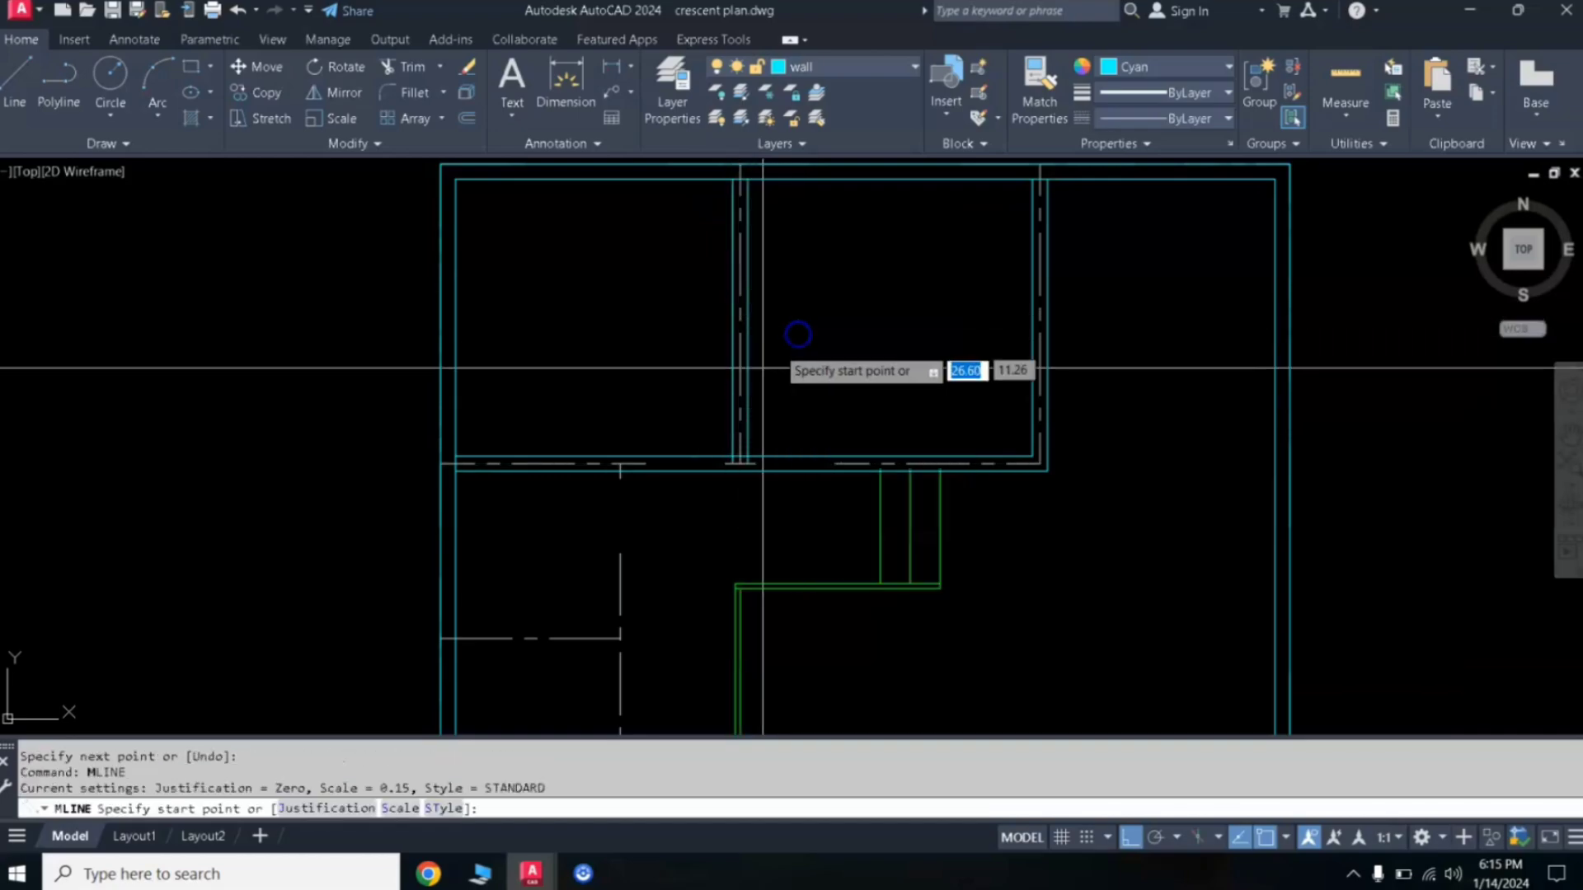
left_click(620, 469)
middle_click_drag(665, 629, 685, 211)
left_click(644, 404)
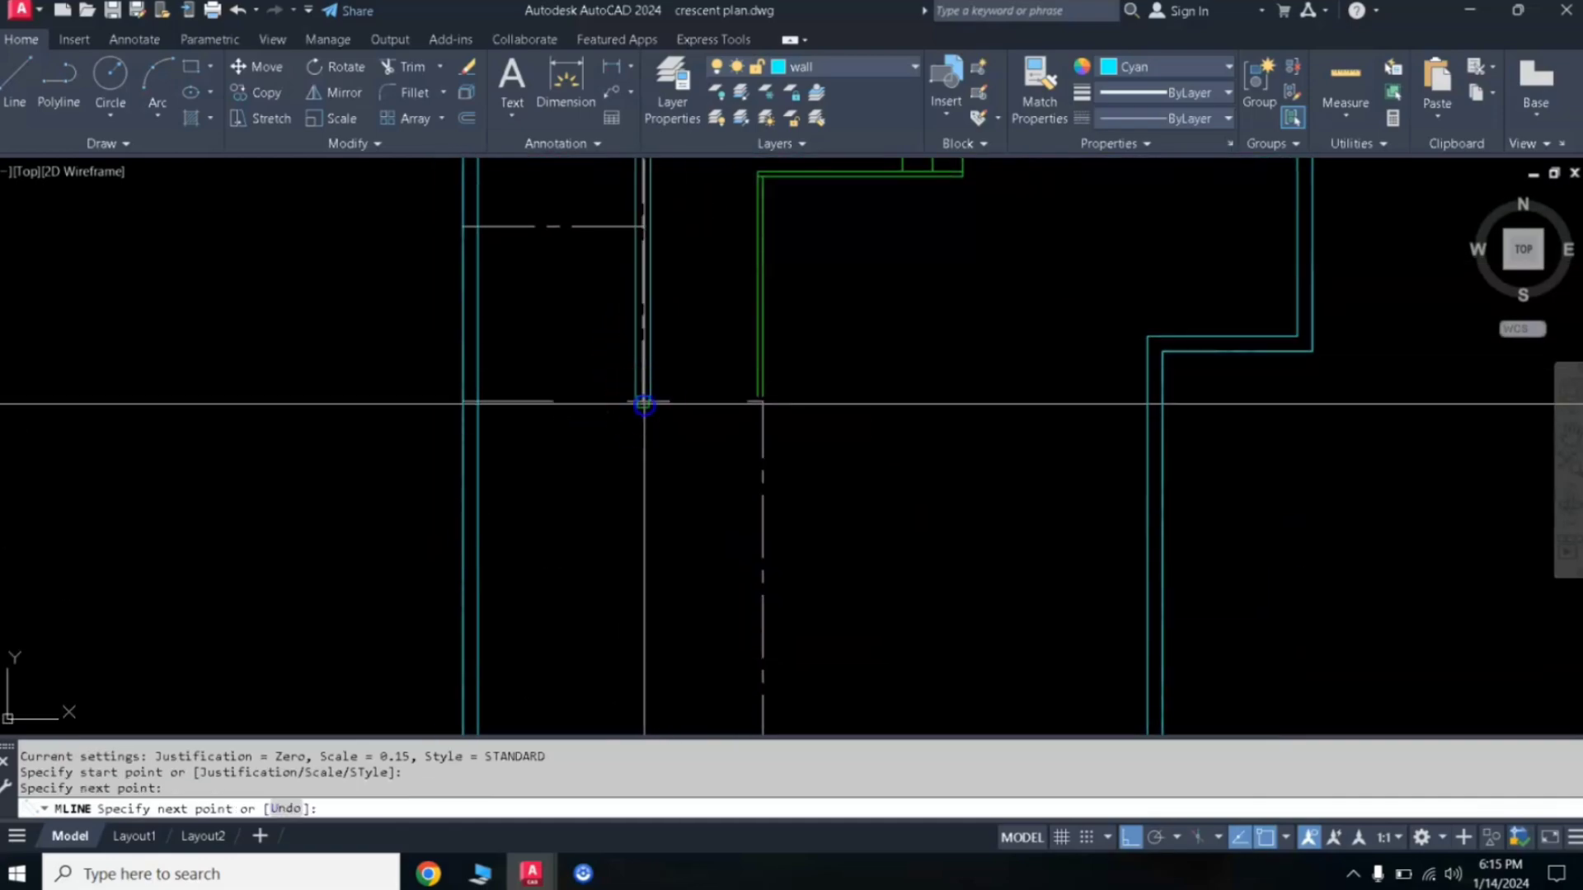
right_click(675, 343)
left_click(721, 355)
- Add a short horizontal multiline wall from the left-side wall to the inner wall
right_click(705, 256)
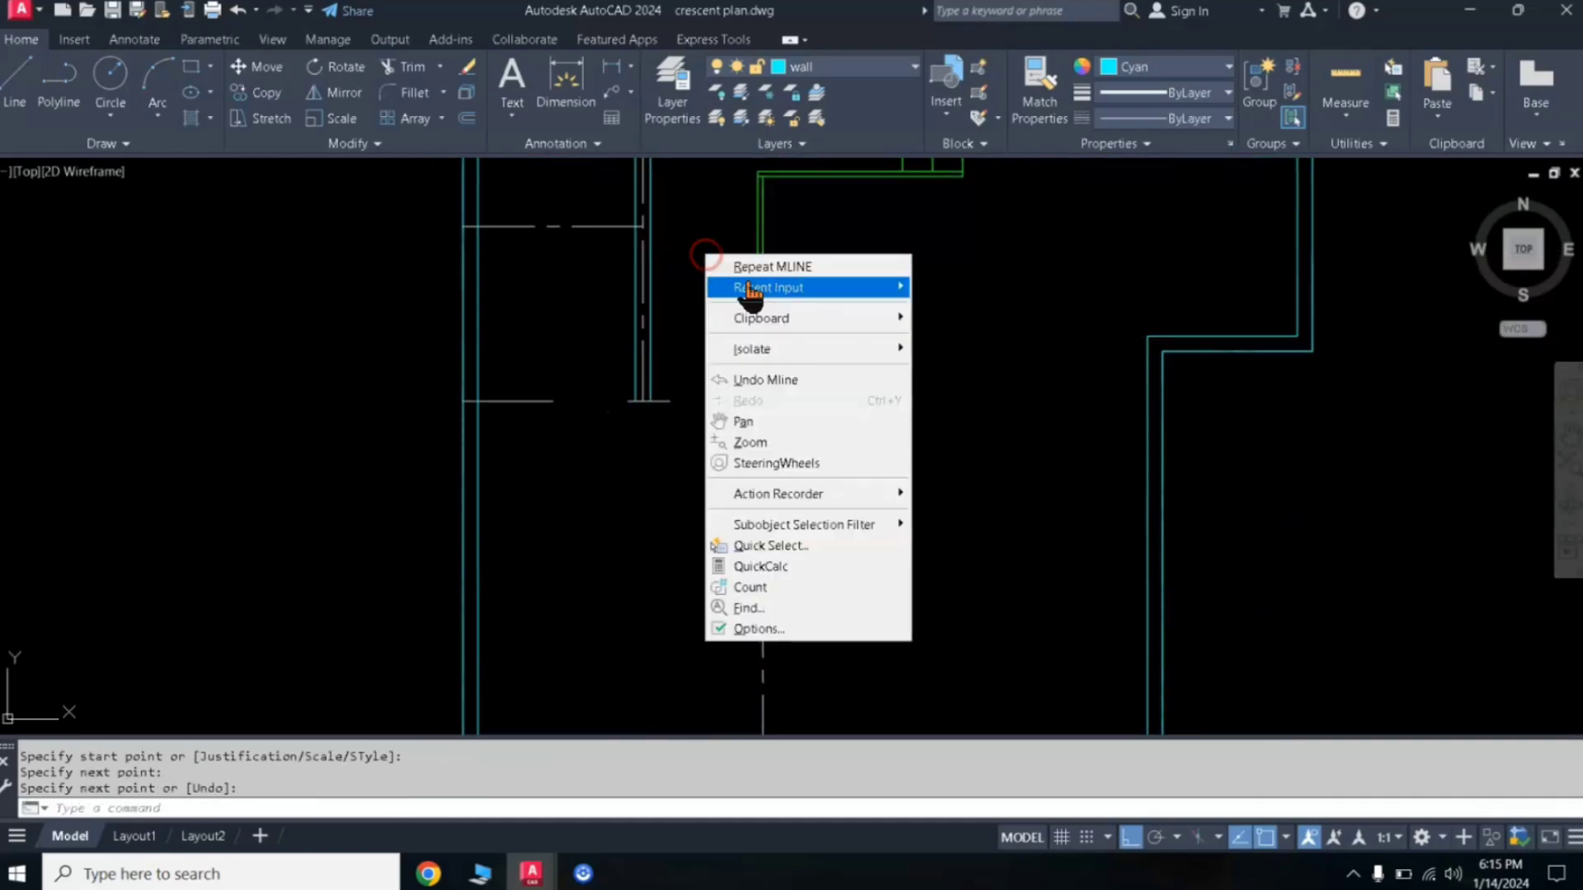
left_click(758, 269)
left_click(483, 225)
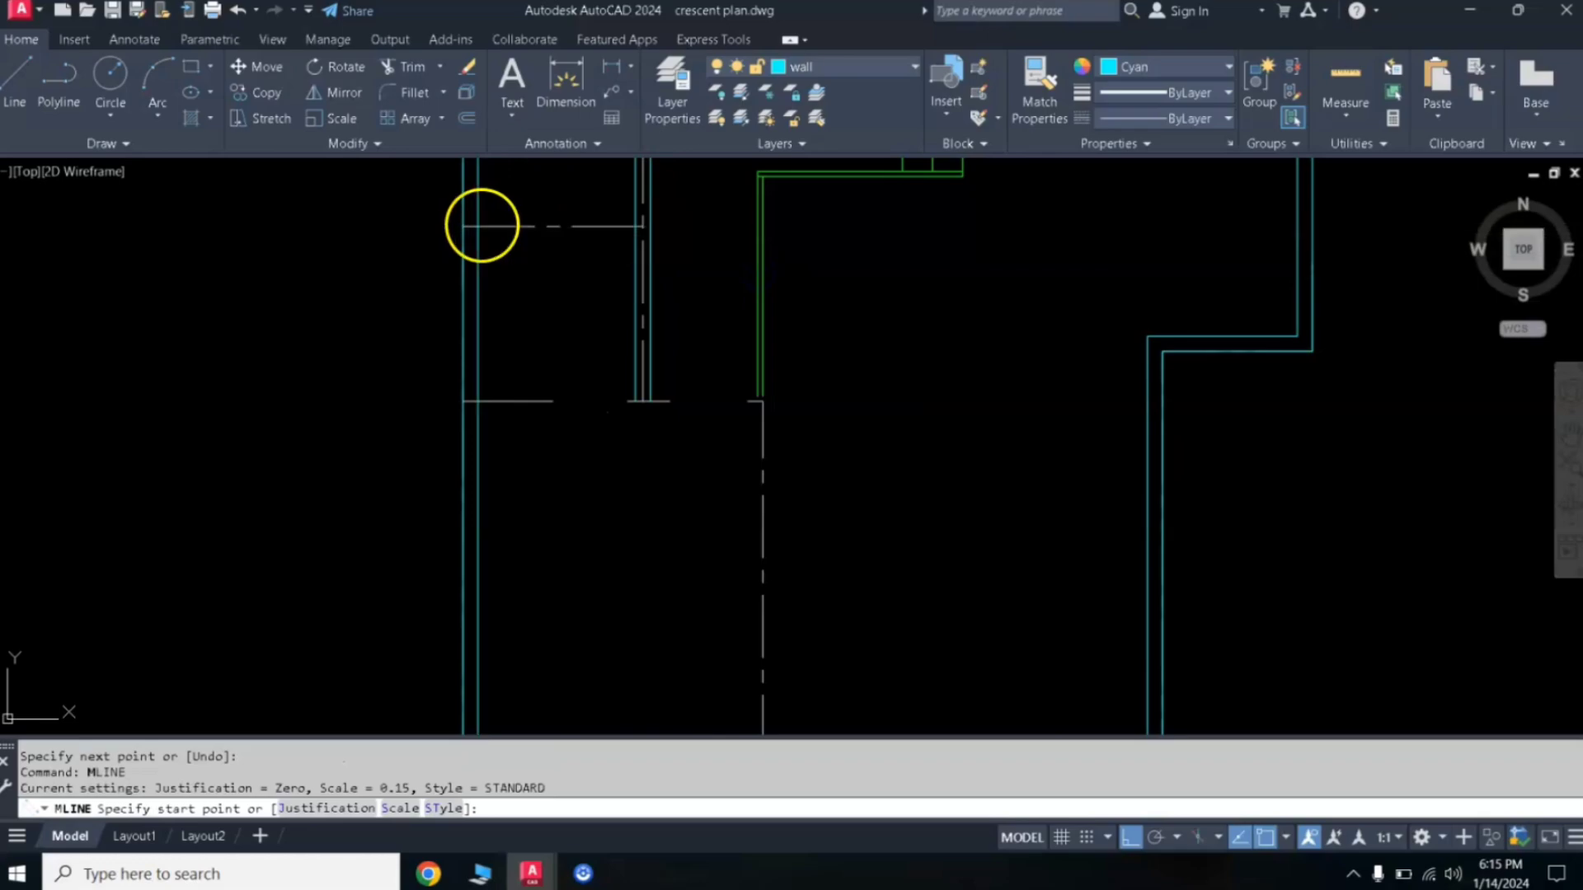
left_click(643, 228)
right_click(647, 227)
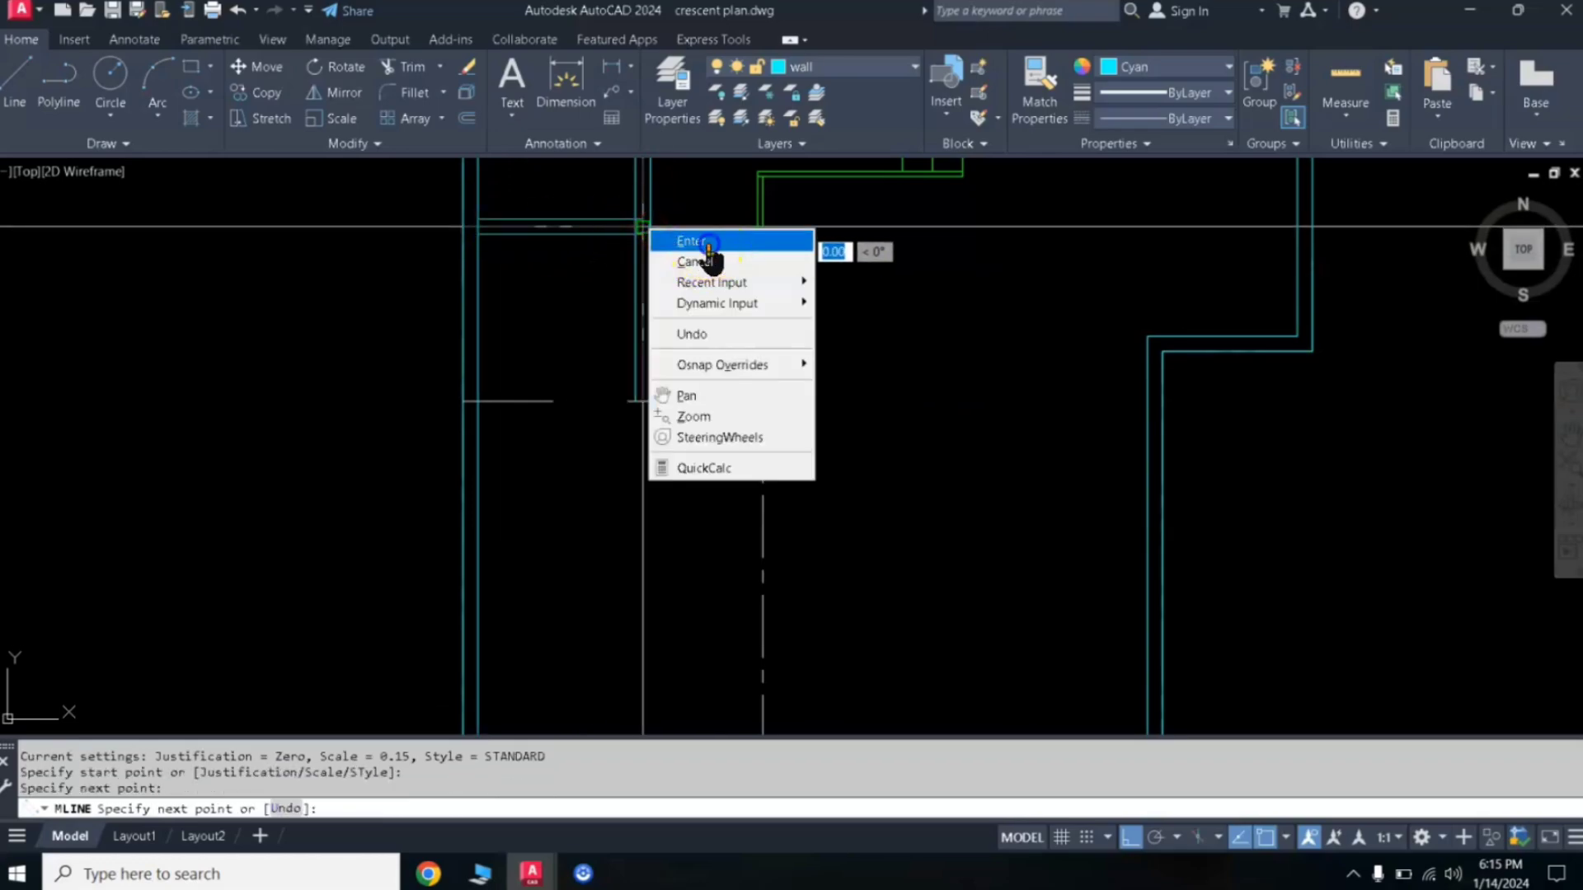
left_click(708, 242)
- Run a multiline wall from the left outer wall across to the green line and down to the bottom wall
right_click(540, 357)
left_click(571, 370)
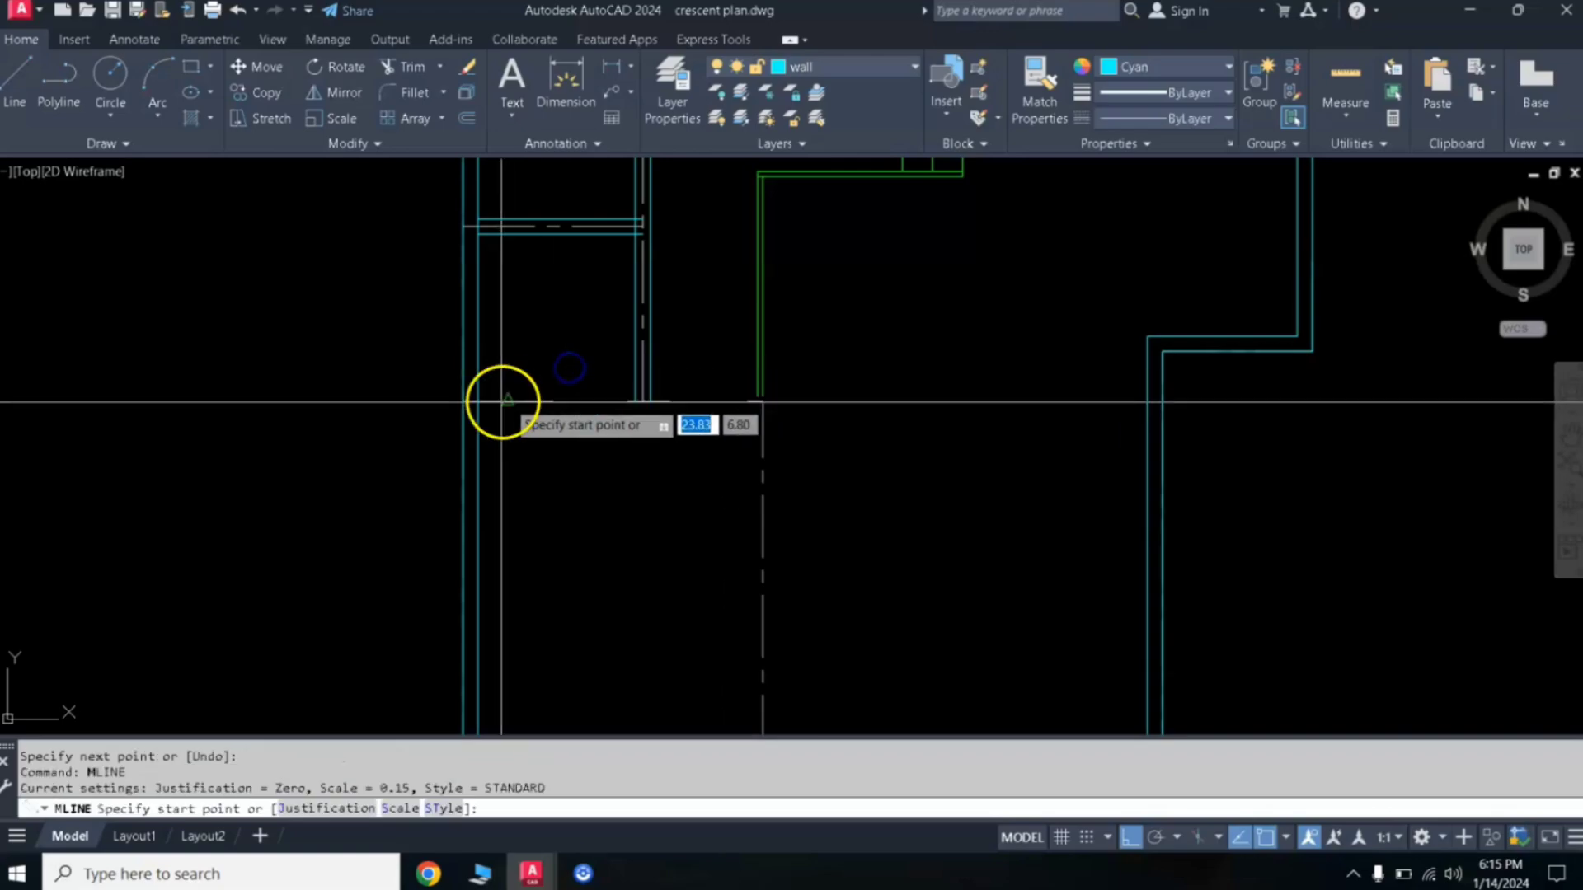
left_click(479, 403)
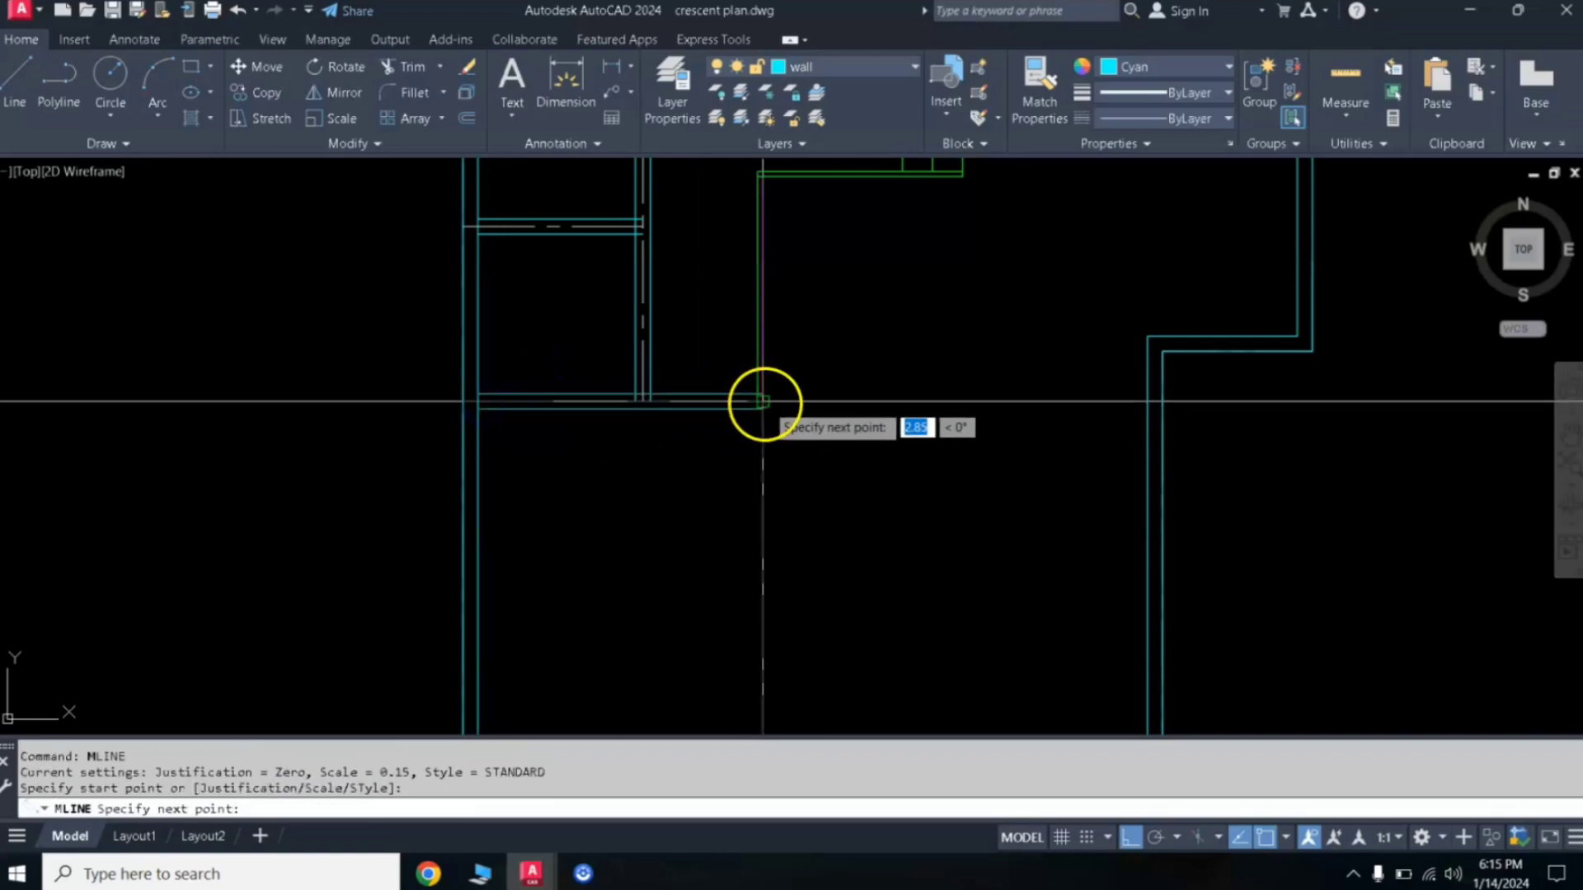
left_click(767, 403)
middle_click_drag(813, 618, 813, 353)
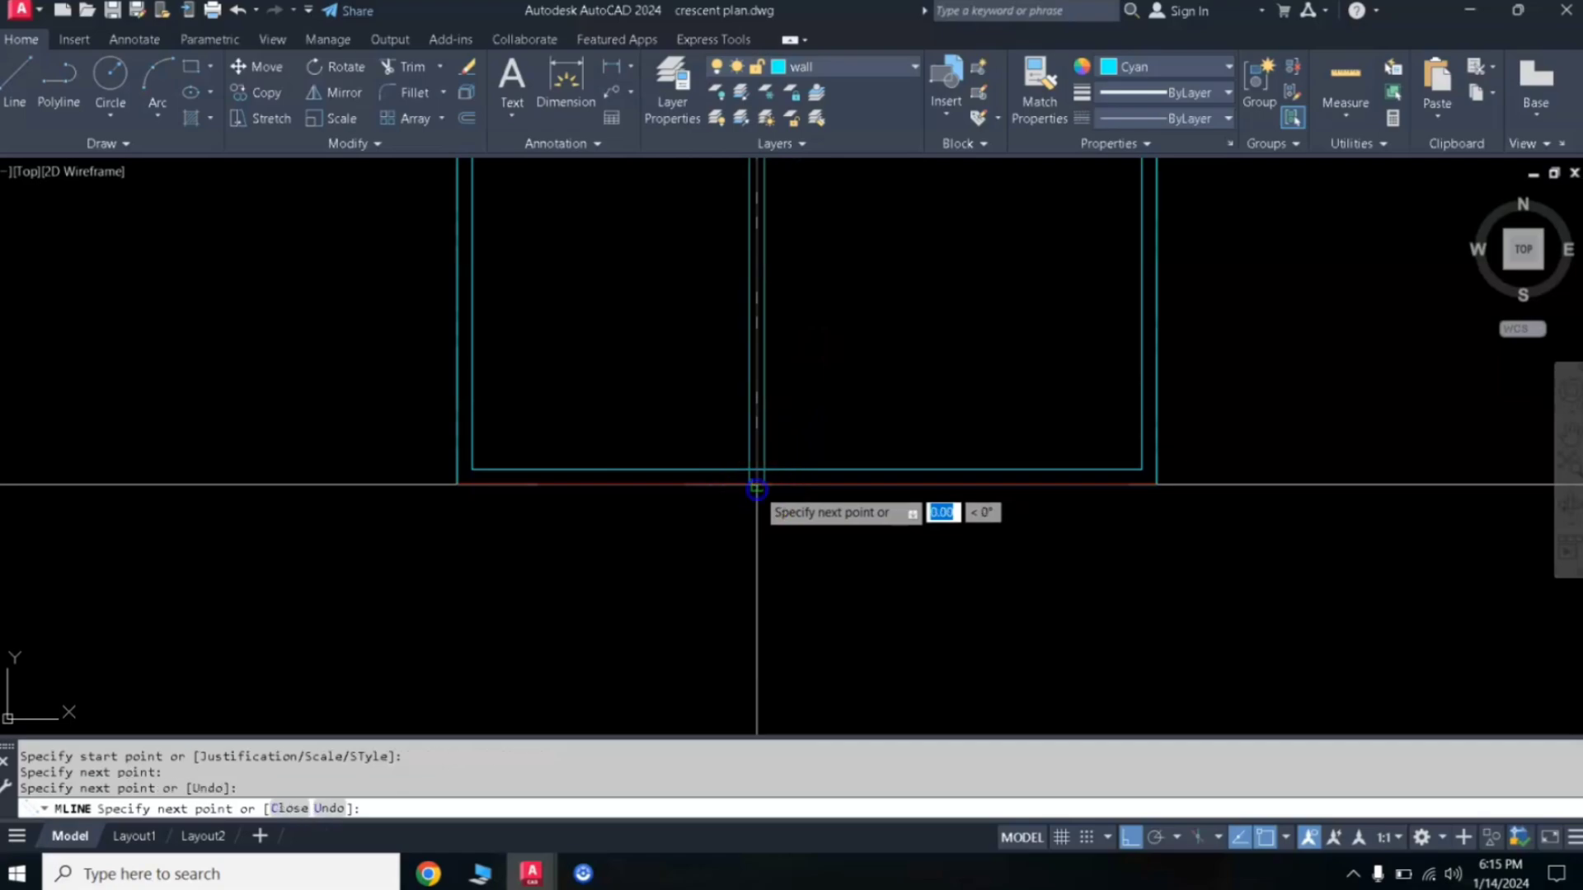
right_click(821, 313)
left_click(863, 325)
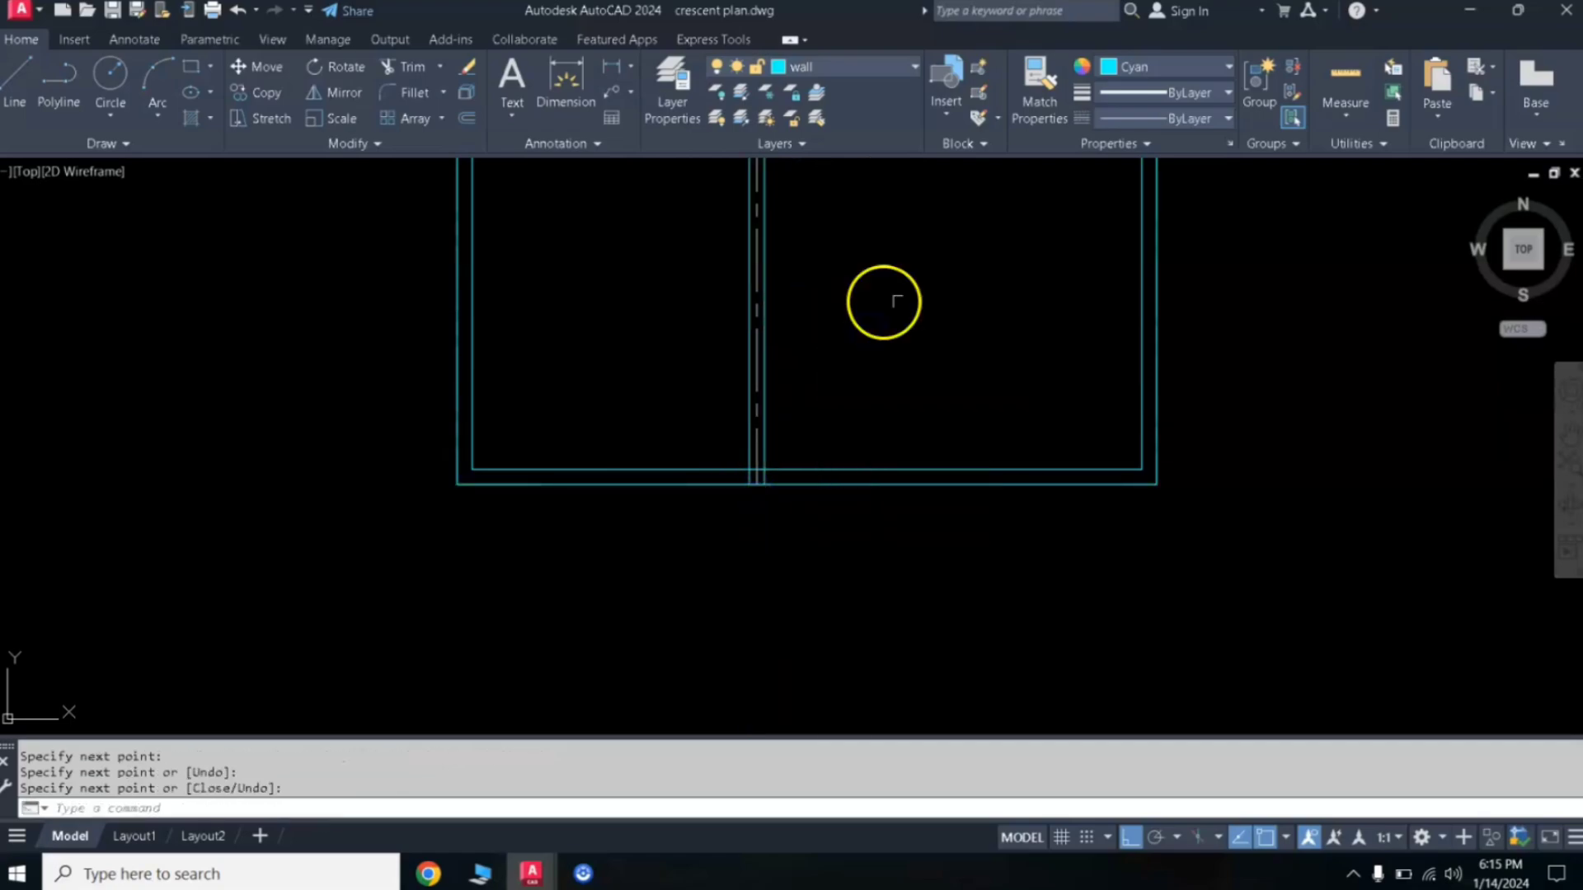
scroll(907, 305, "down", 3)
scroll(965, 251, "up", 3)
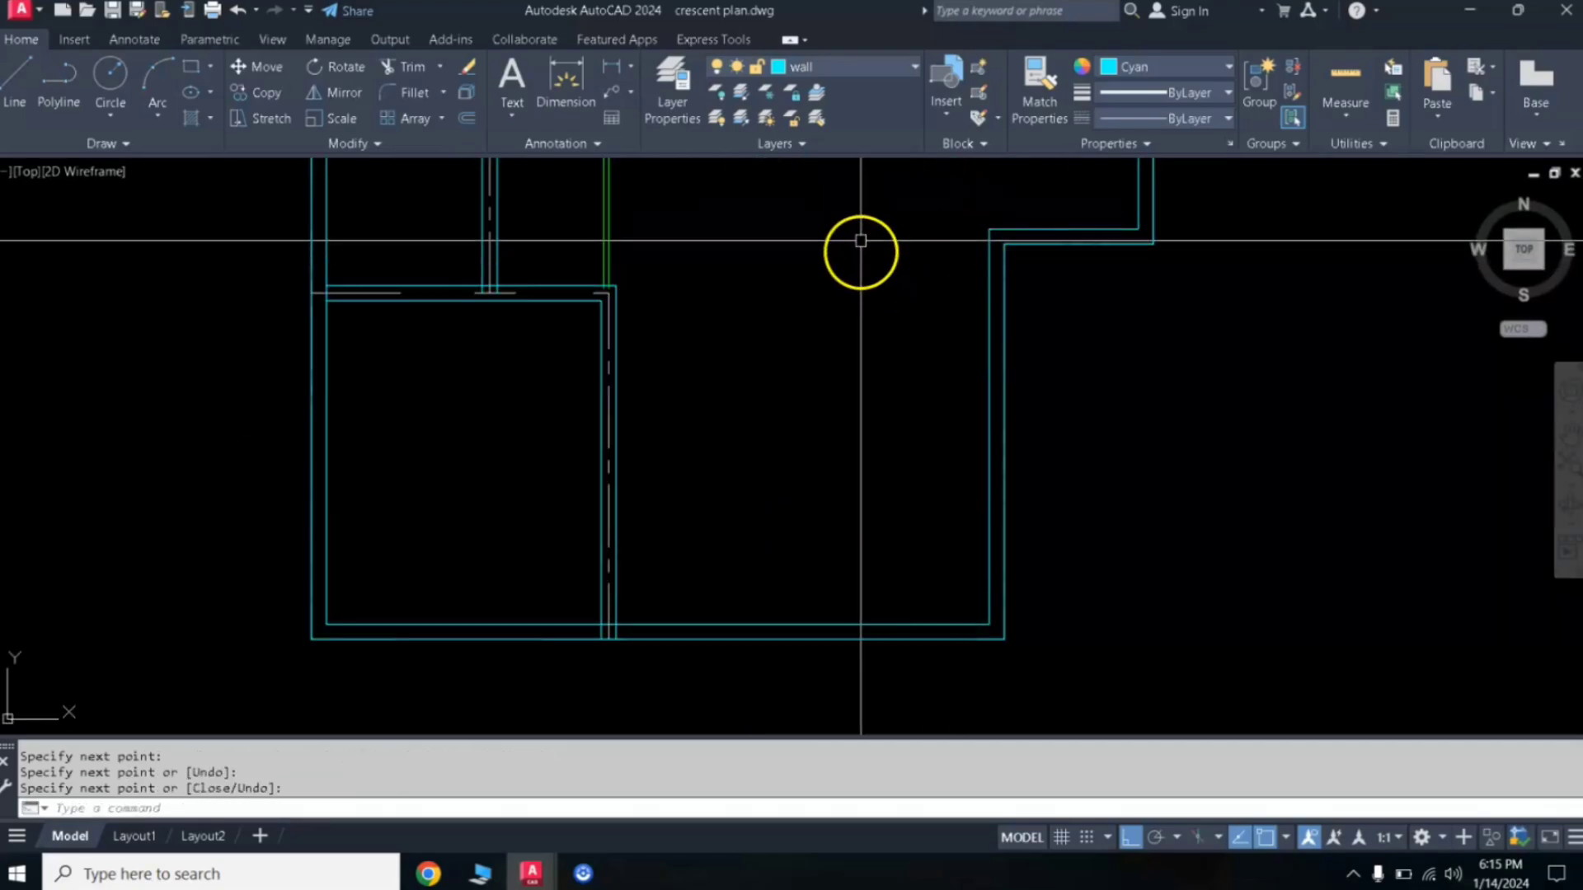
scroll(865, 294, "down", 2)
middle_click_drag(852, 339, 798, 393)
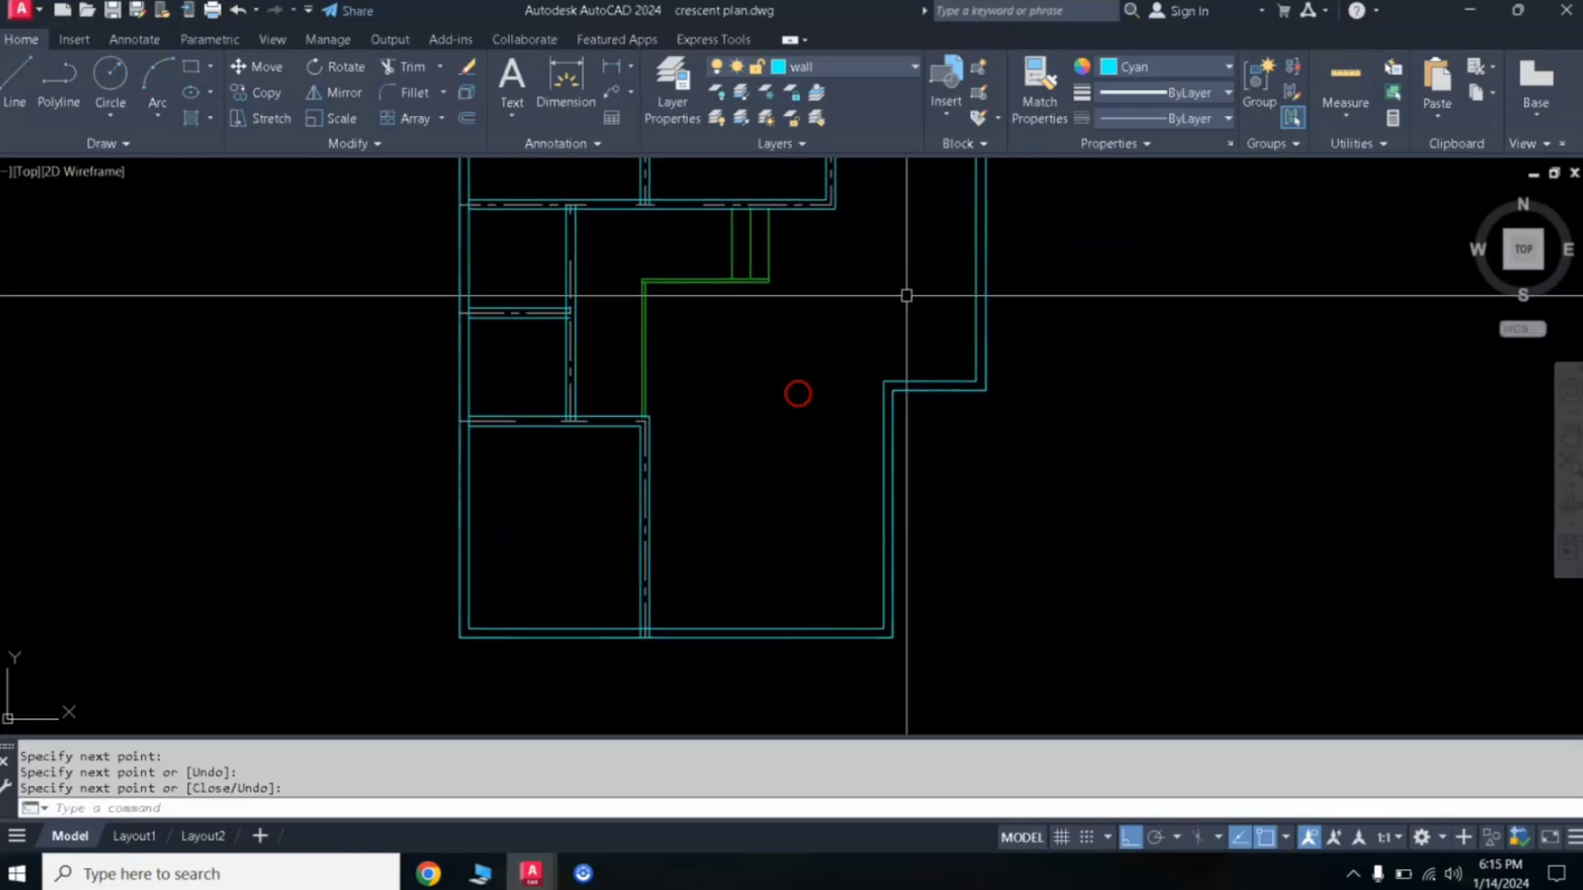
left_click(961, 262)
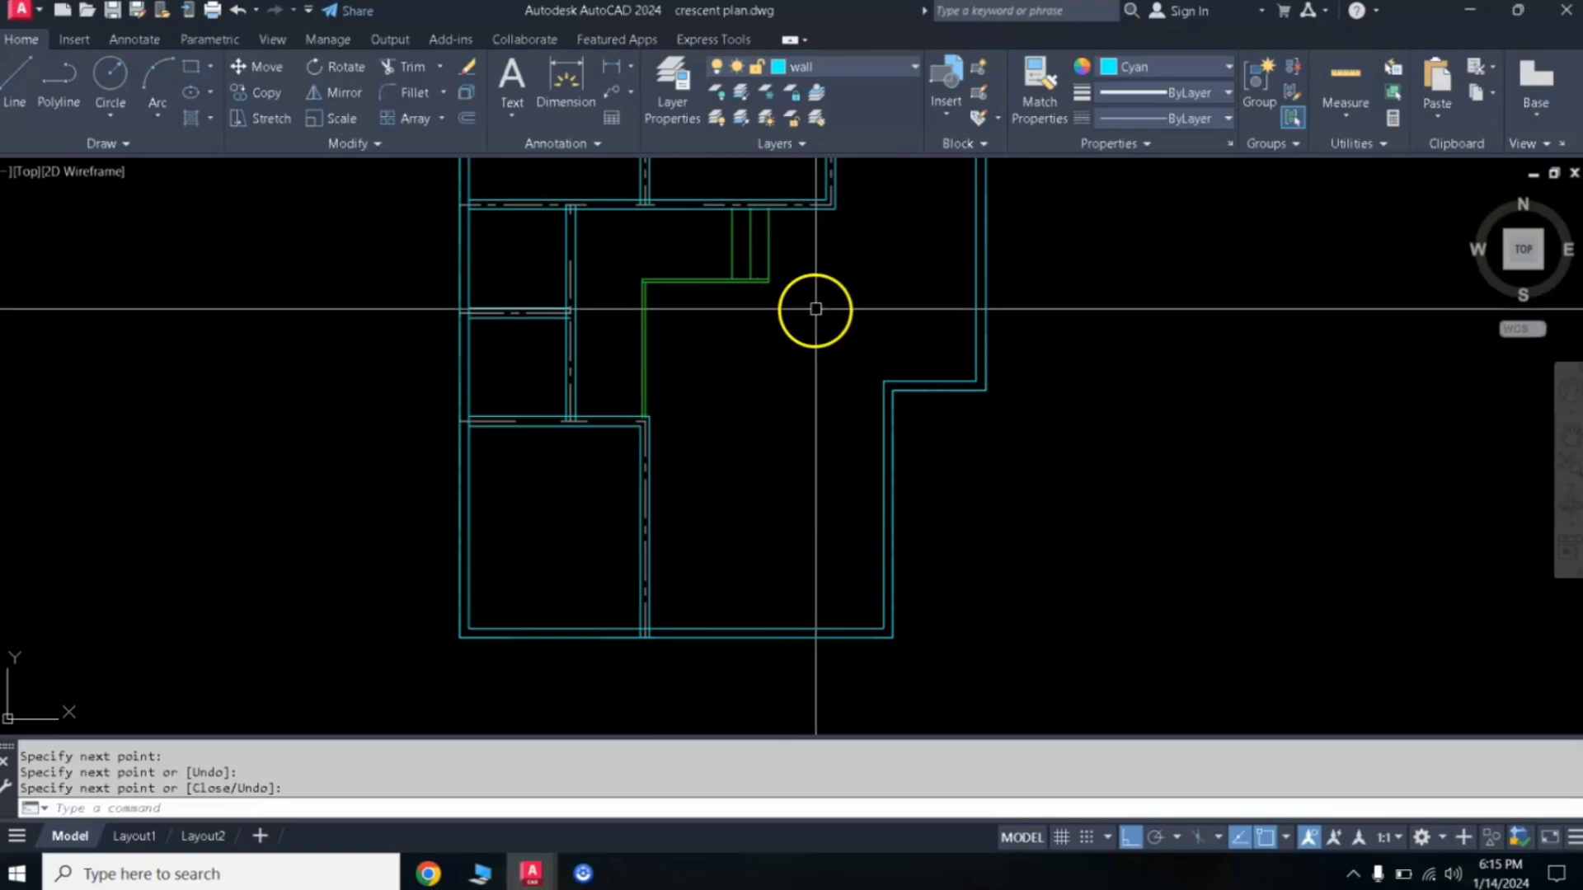
scroll(804, 314, "down", 2)
middle_click_drag(908, 300, 651, 433)
type("PL")
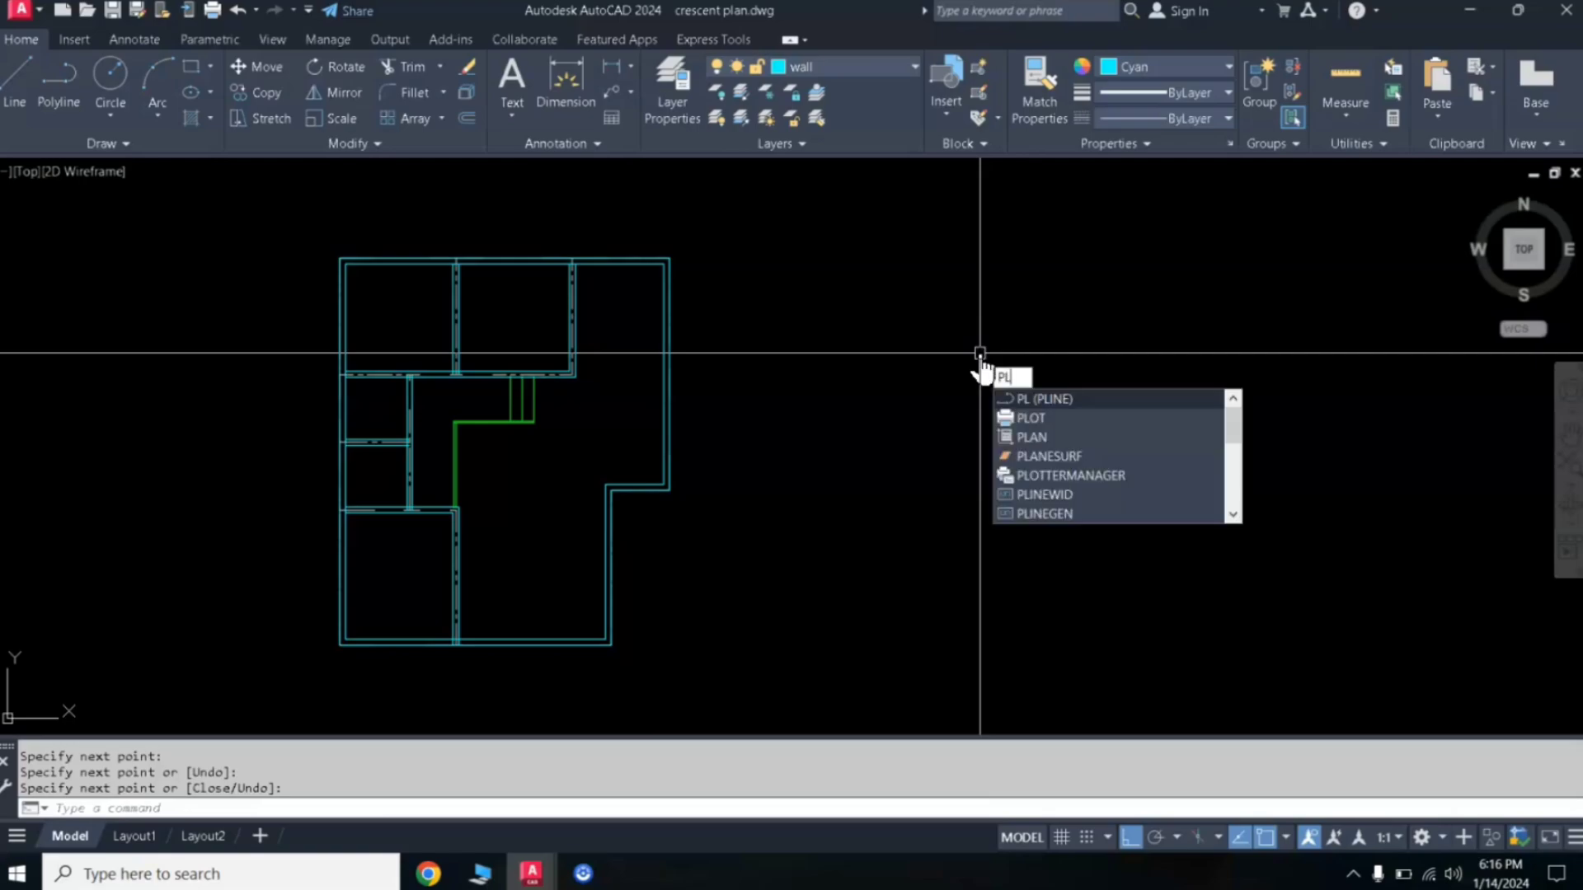
- Draw a polyline right of the plan with three horizontal runs joined by two vertical drops
key("Return")
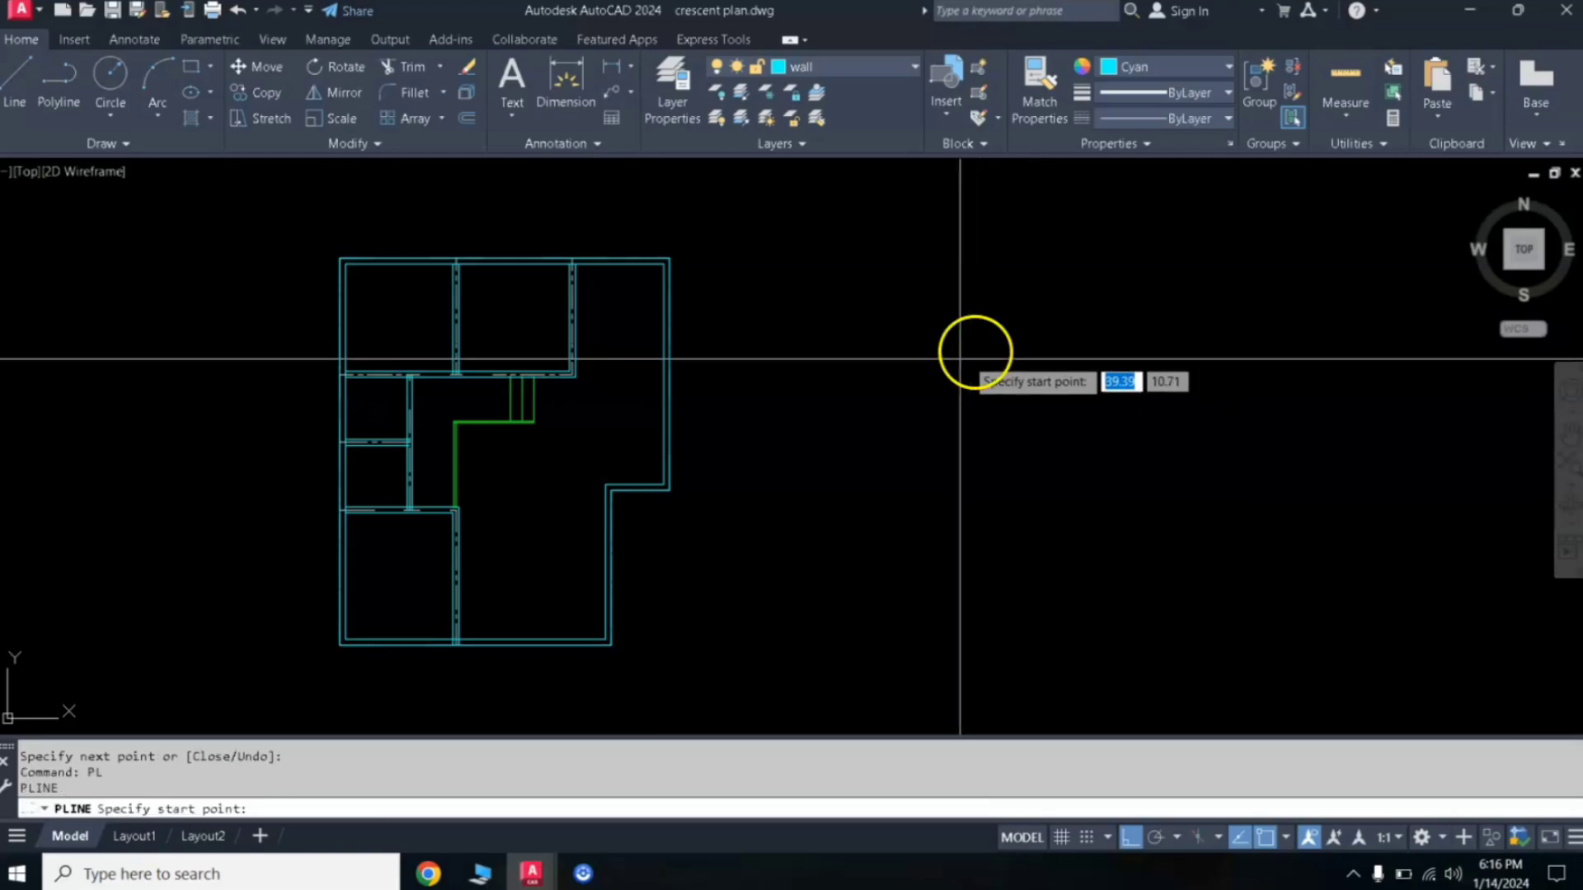
left_click(863, 293)
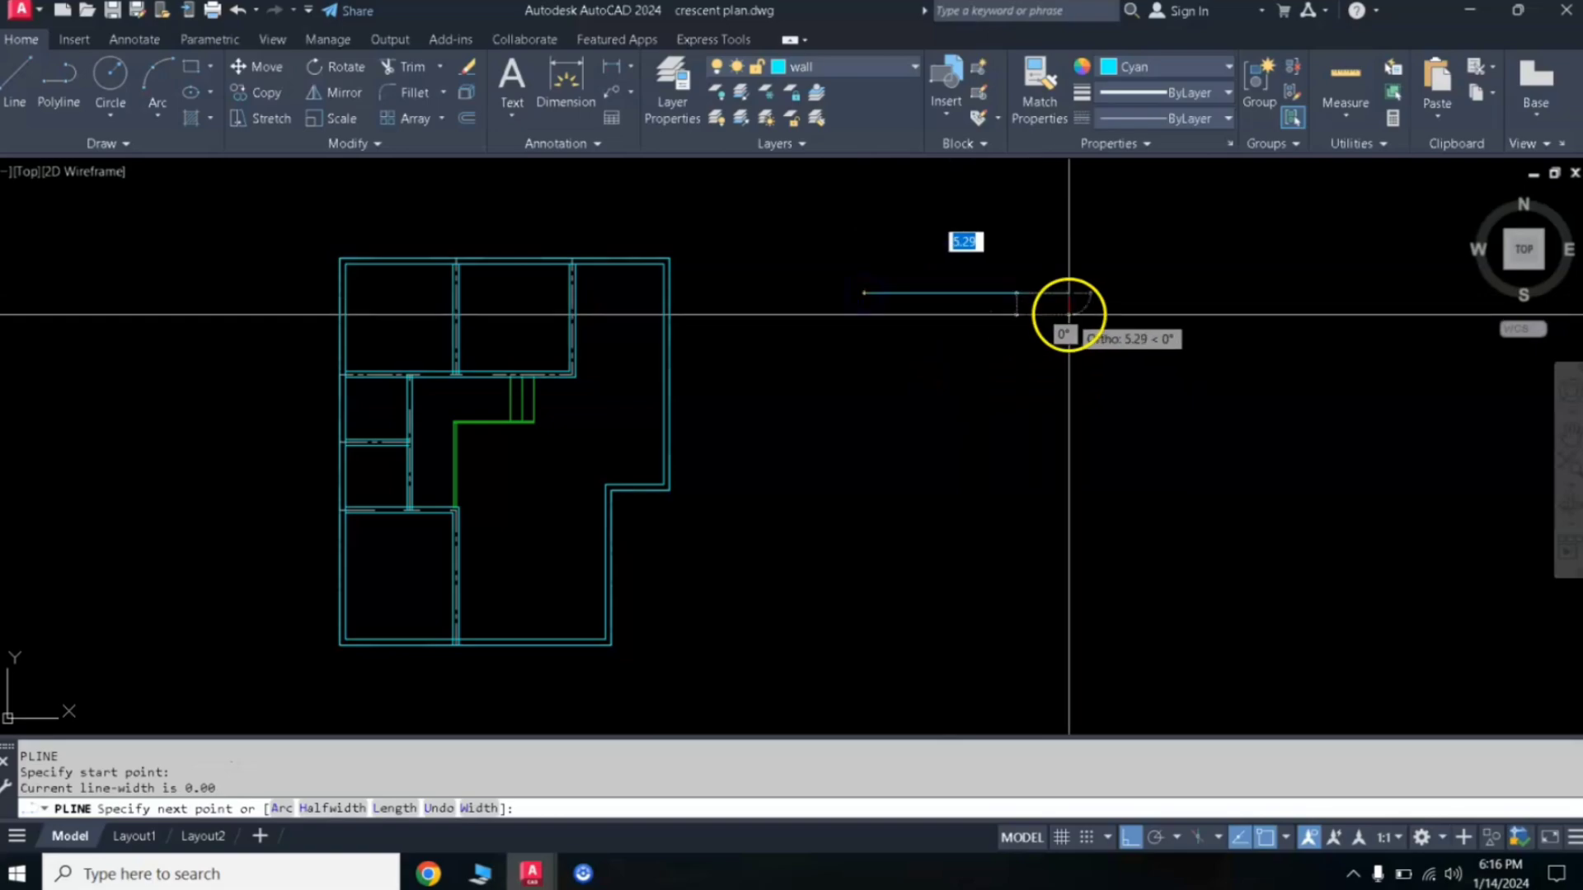
left_click(1068, 315)
left_click(1085, 375)
left_click(1196, 381)
left_click(1199, 482)
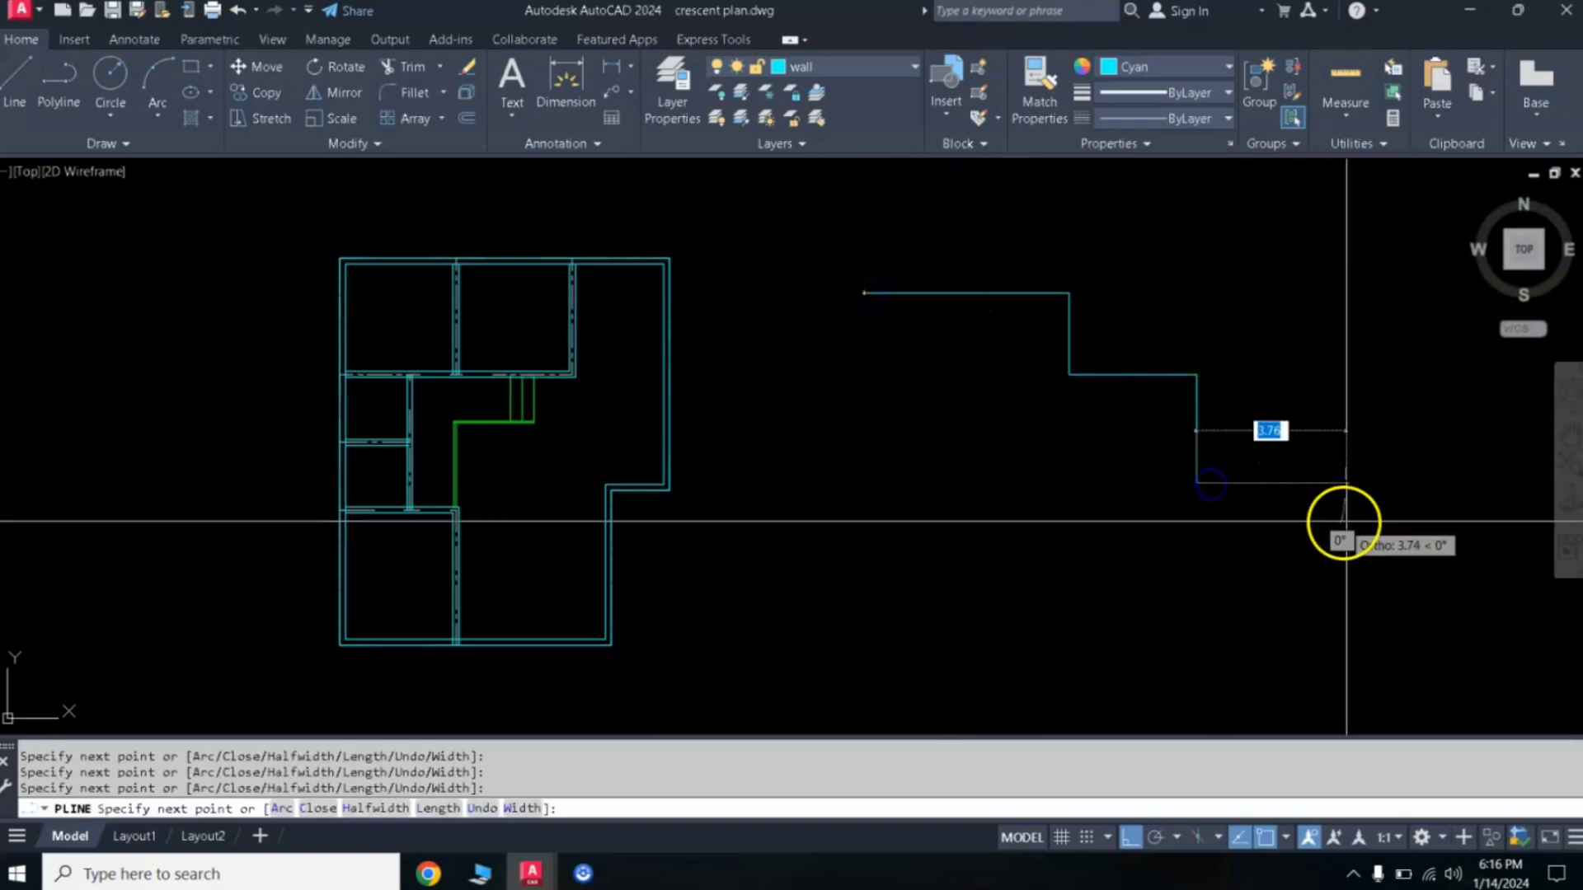
left_click(1348, 521)
right_click(1333, 351)
left_click(1375, 367)
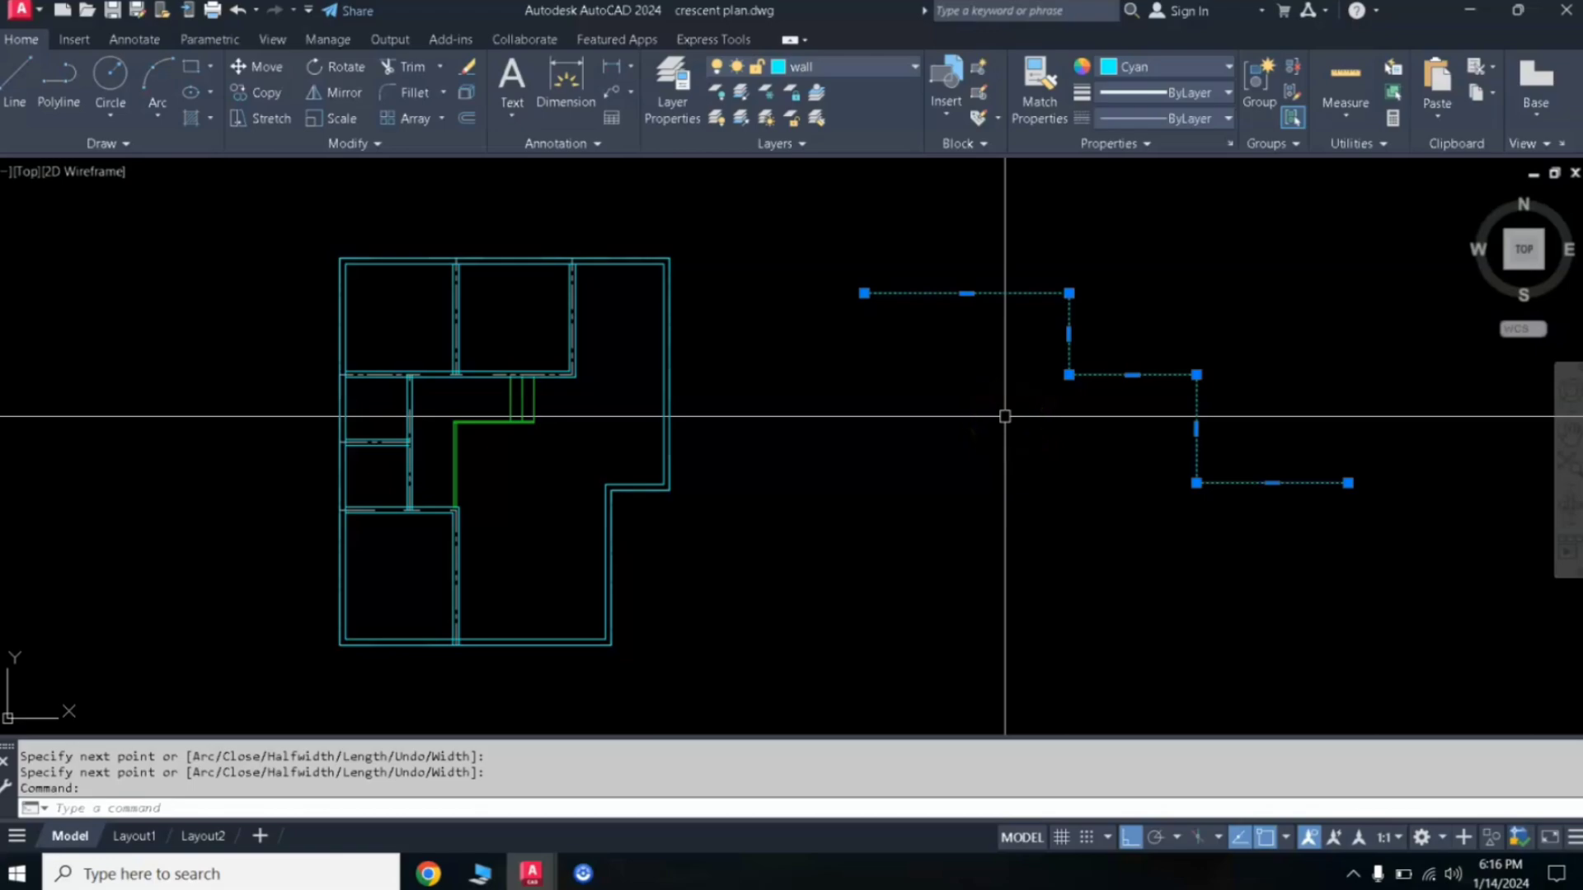
key("Escape")
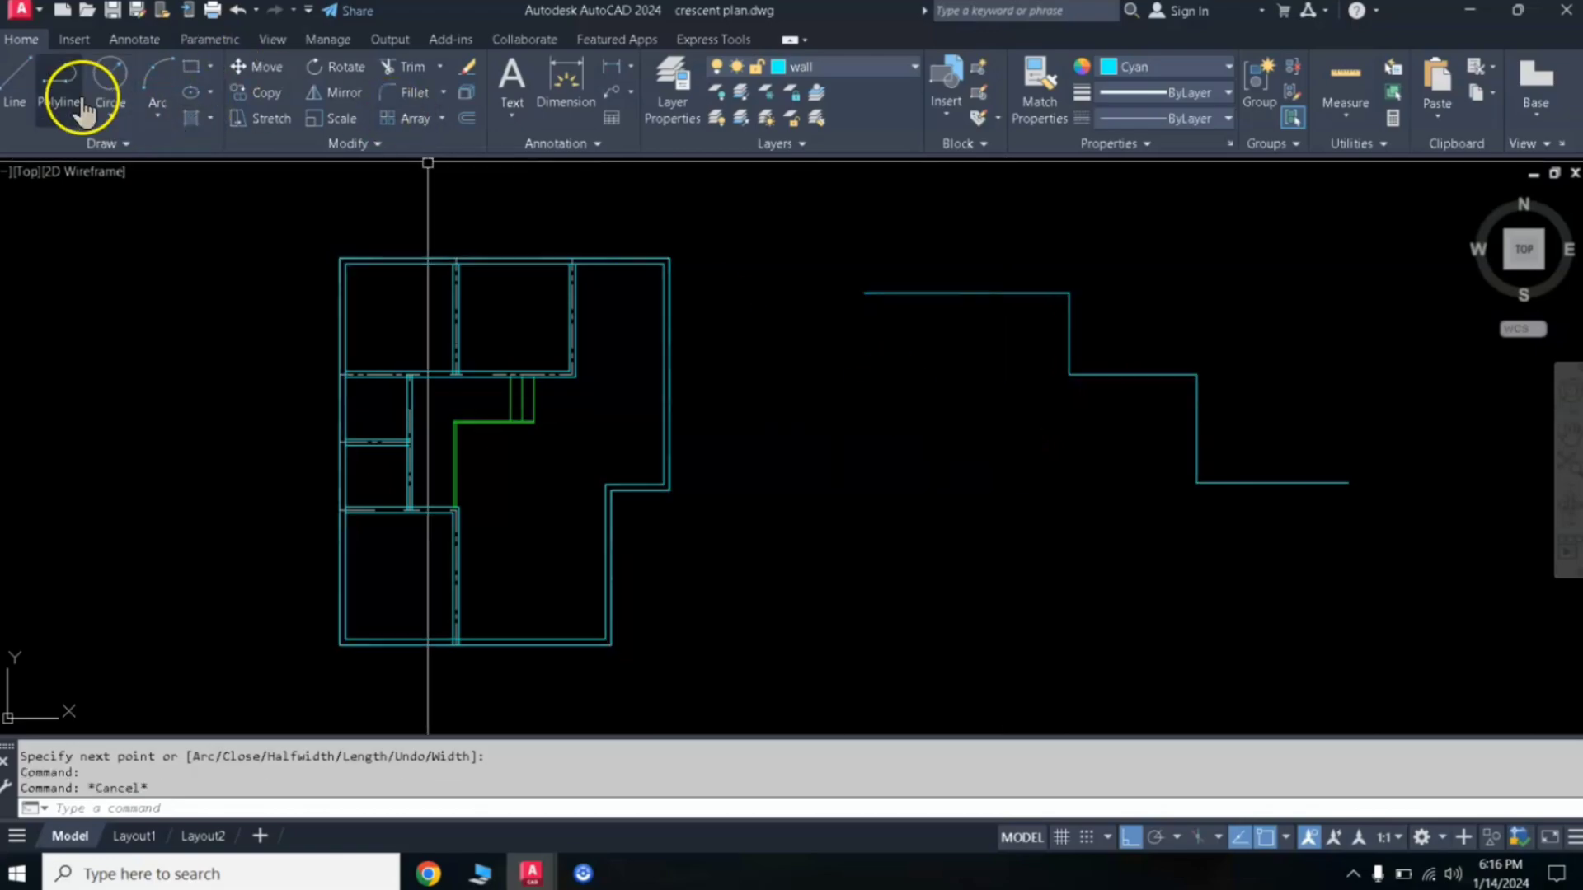
left_click(24, 91)
left_click(810, 387)
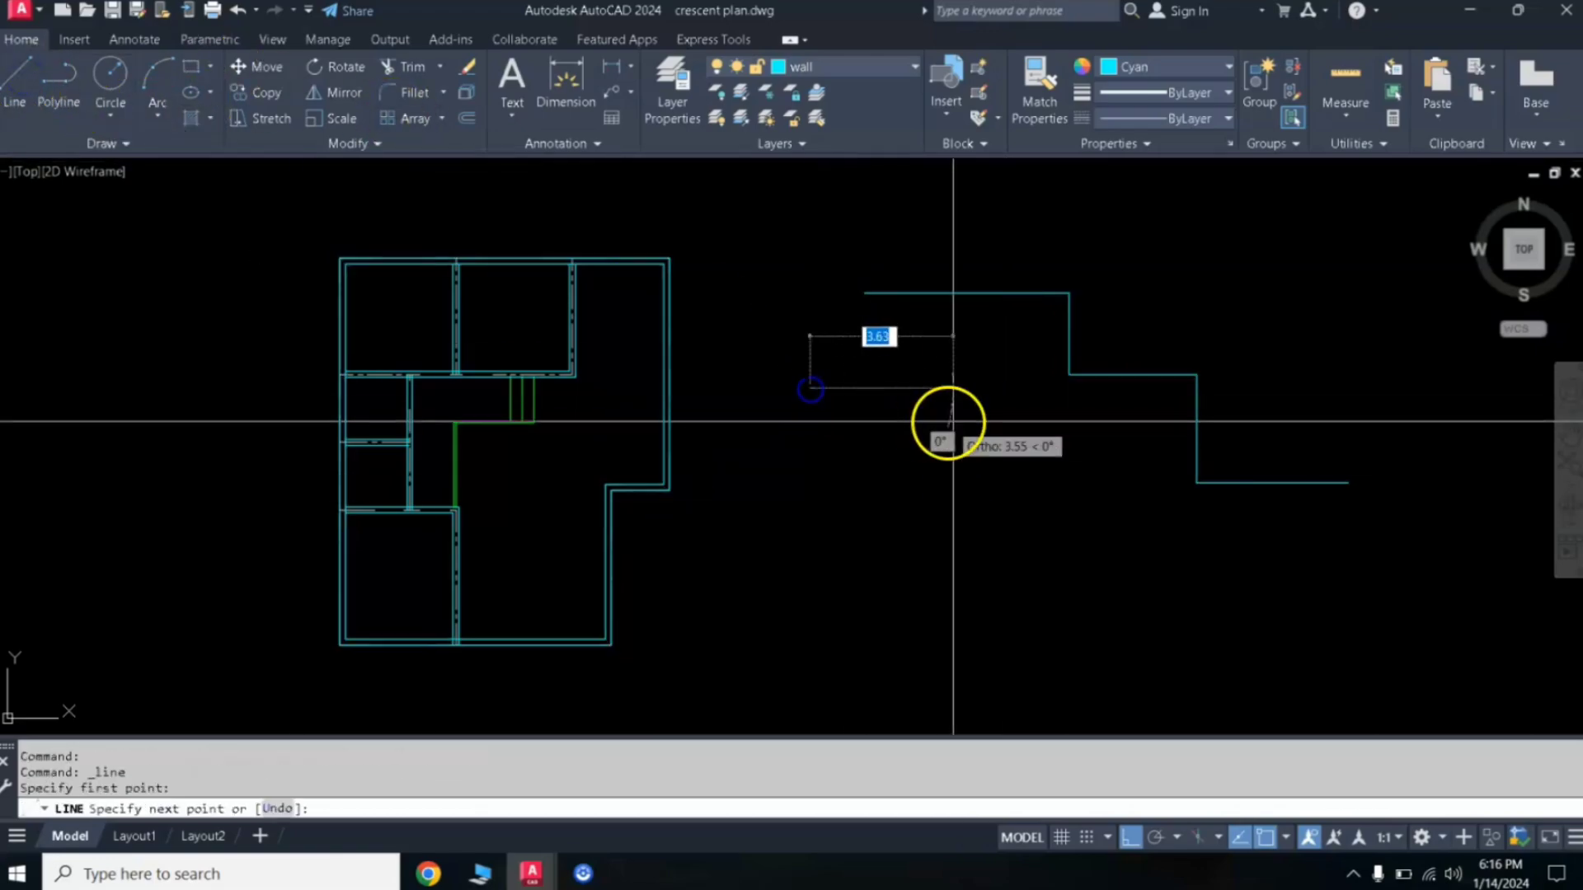
left_click(968, 387)
left_click(968, 466)
left_click(1074, 466)
left_click(1074, 556)
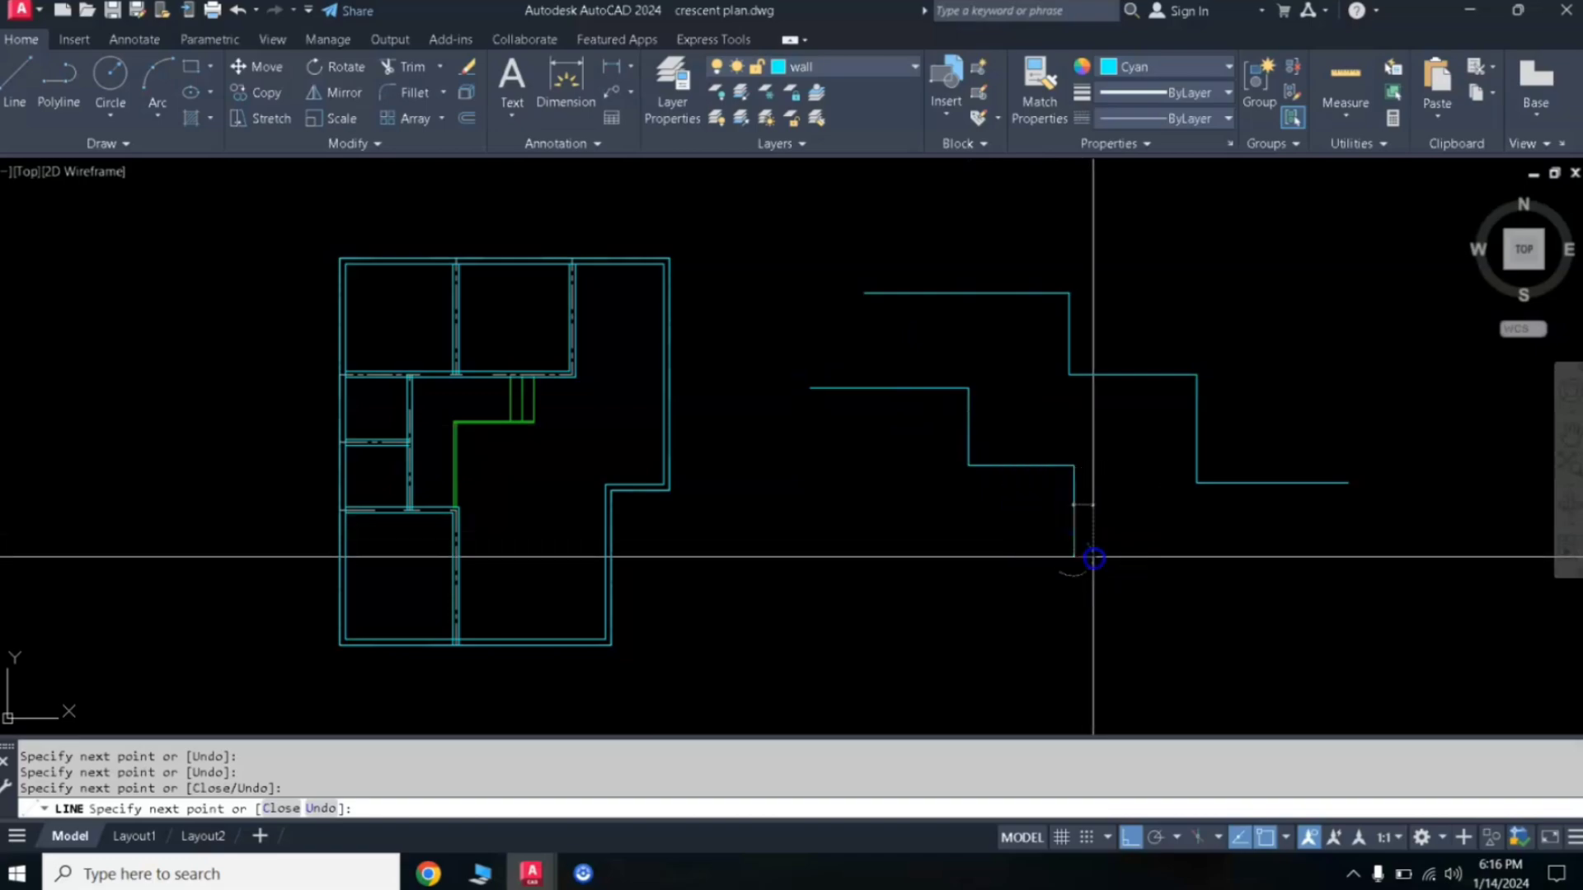
left_click(1301, 587)
key("Escape")
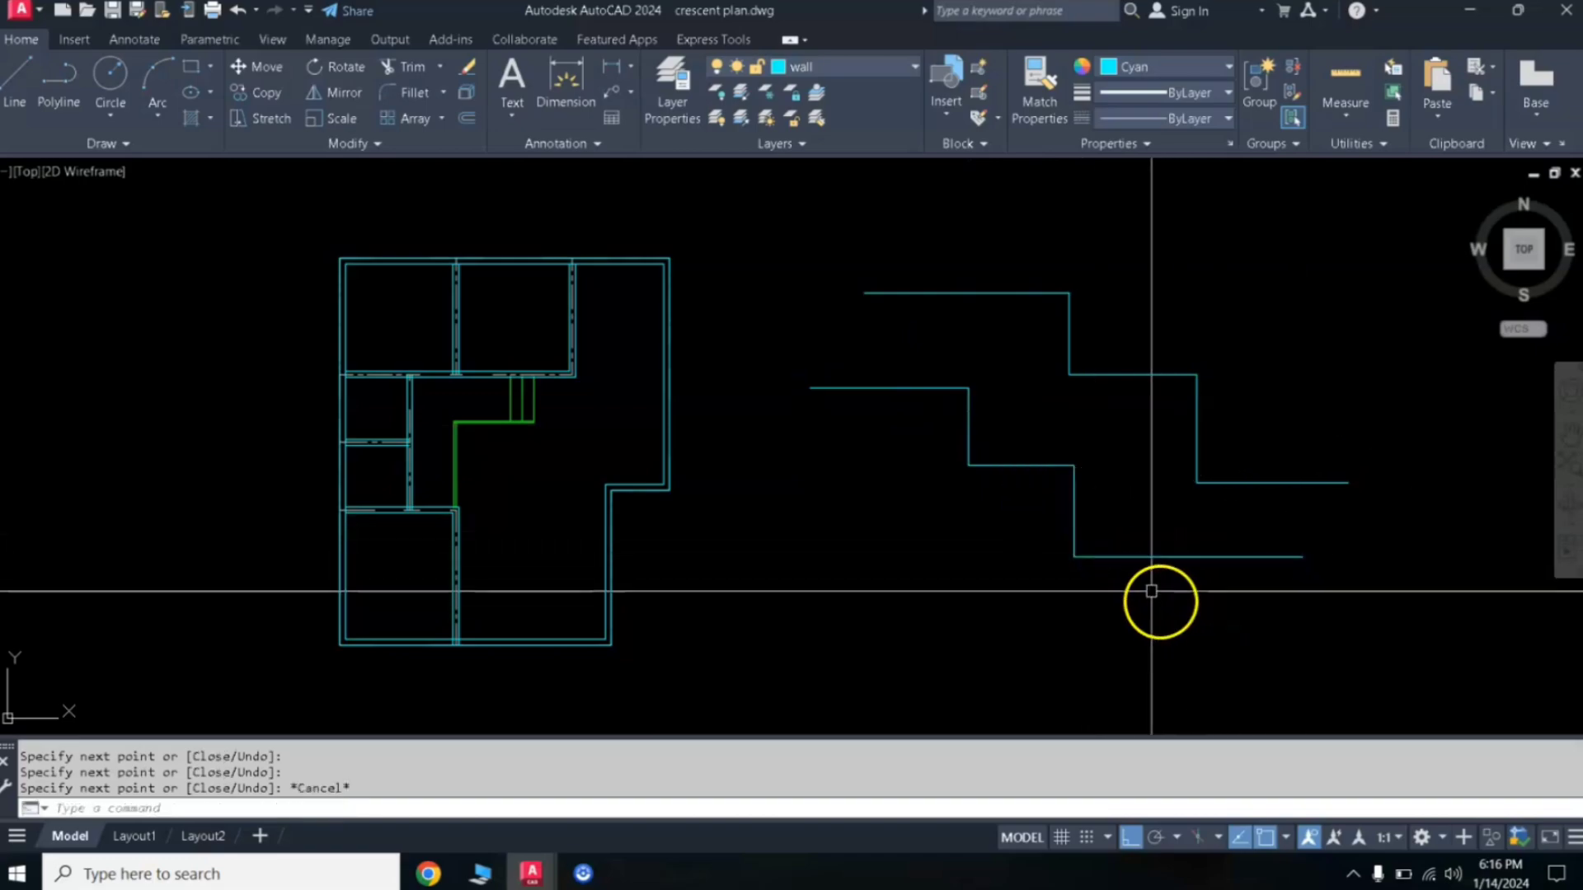
left_click(1150, 557)
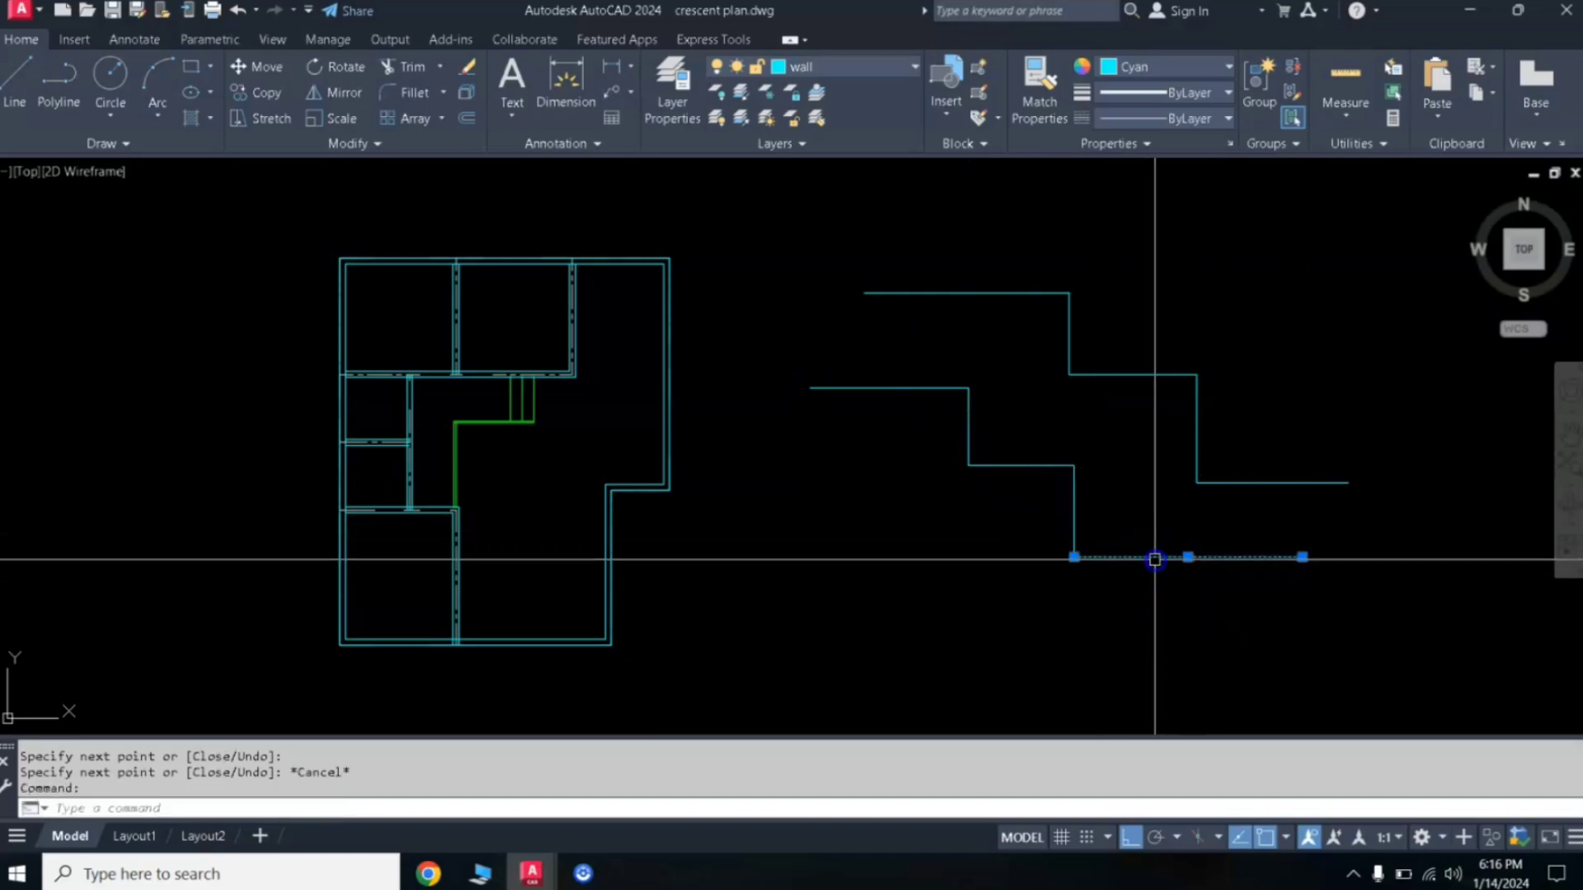
left_click(910, 389)
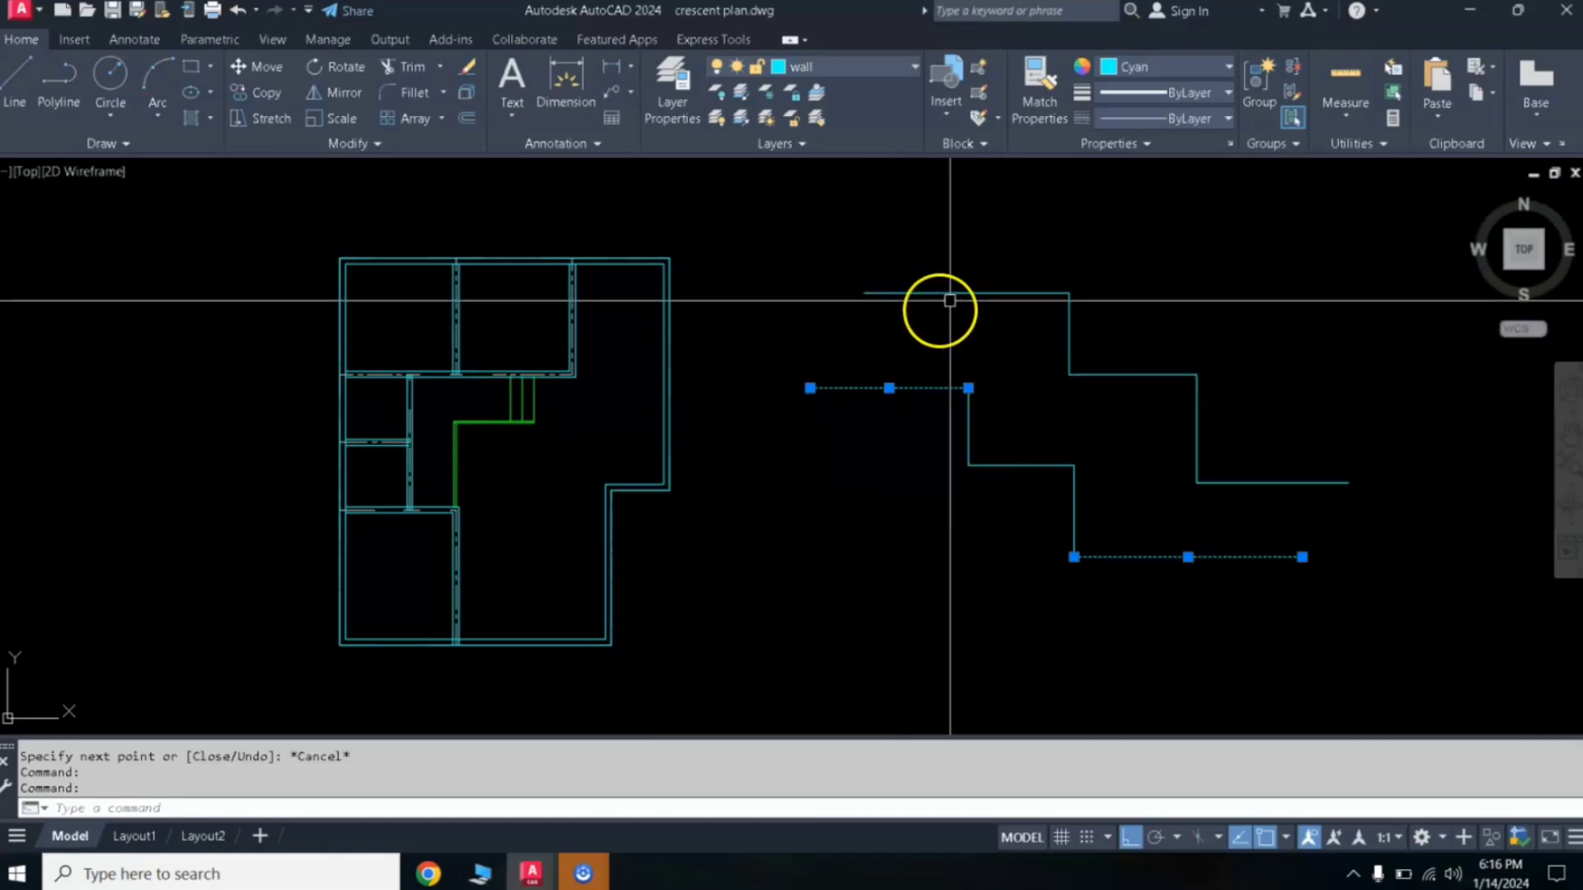
key("Escape")
key("Escape")
left_click(959, 294)
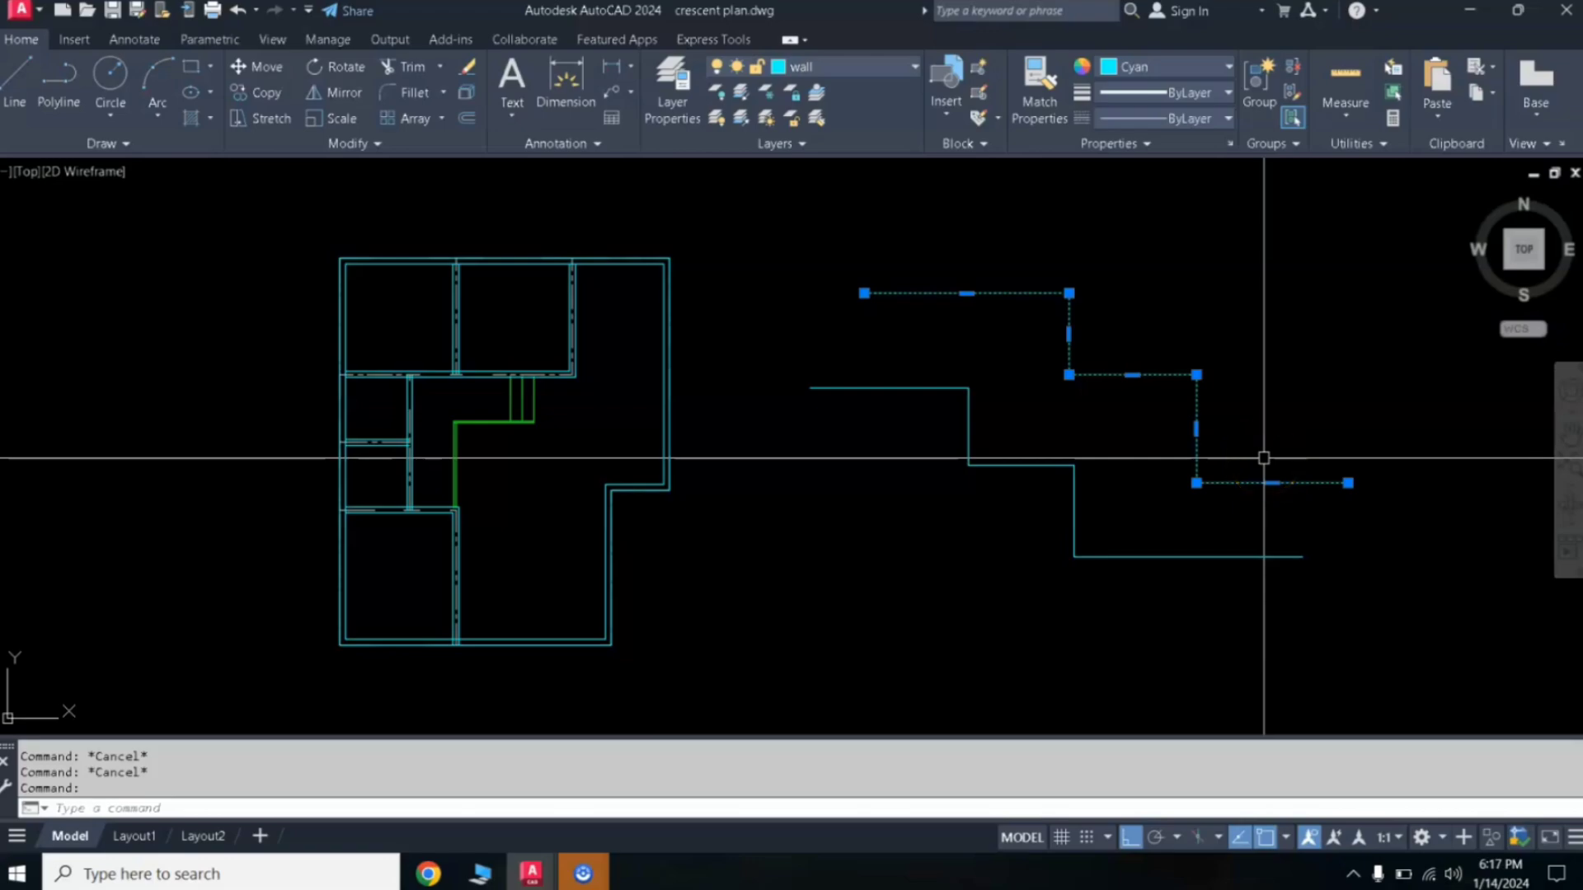
key("Escape")
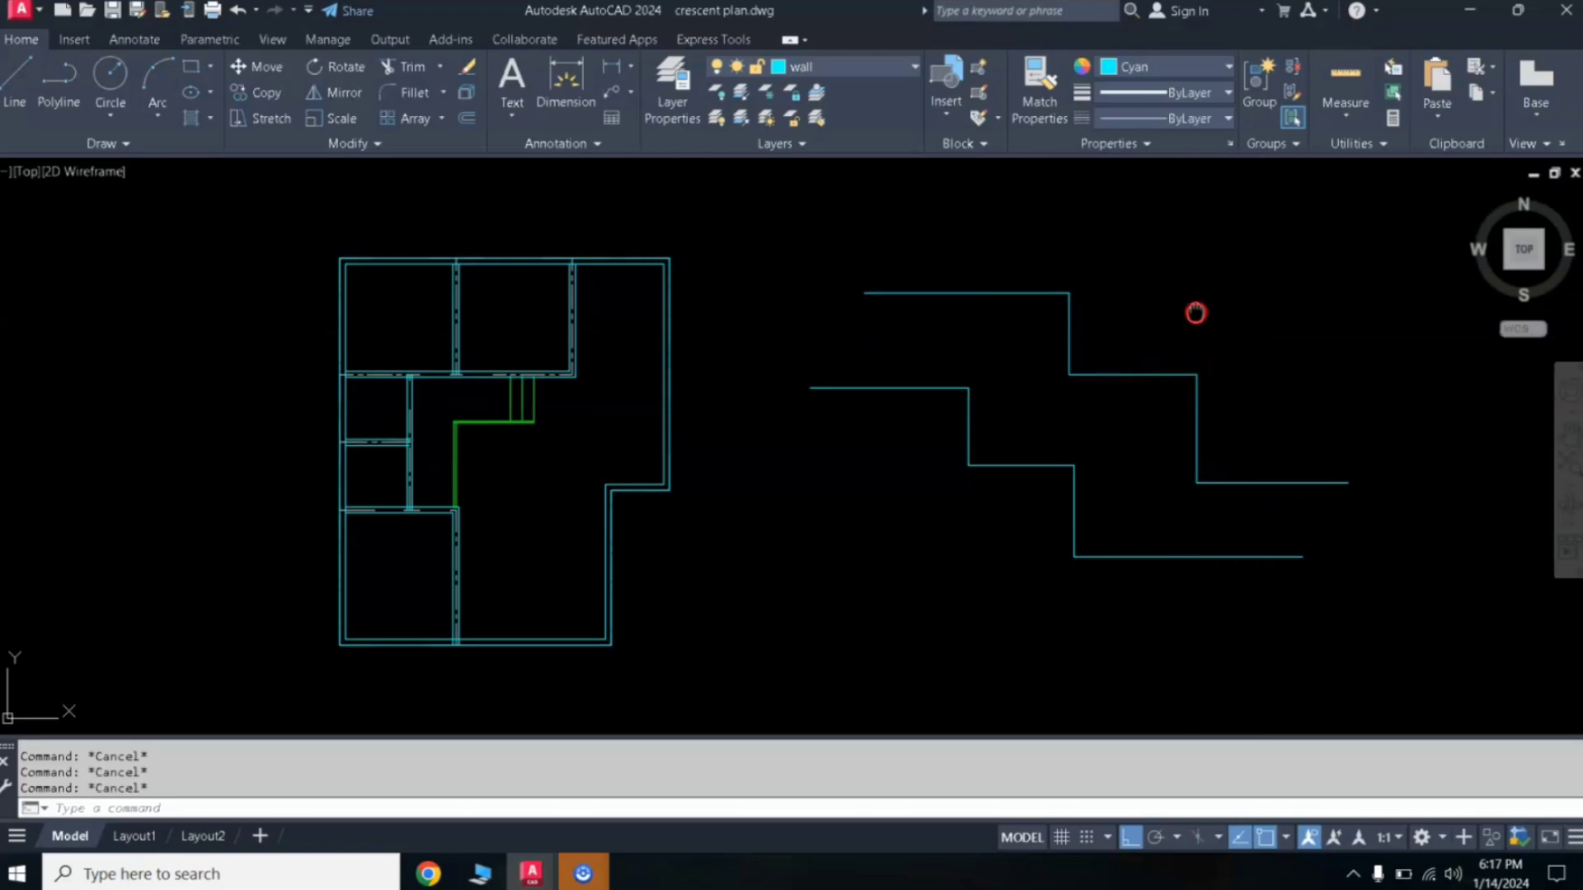
- Draw a stepped polyline with start and end width 1 through five step corners
middle_click_drag(1195, 311, 717, 387)
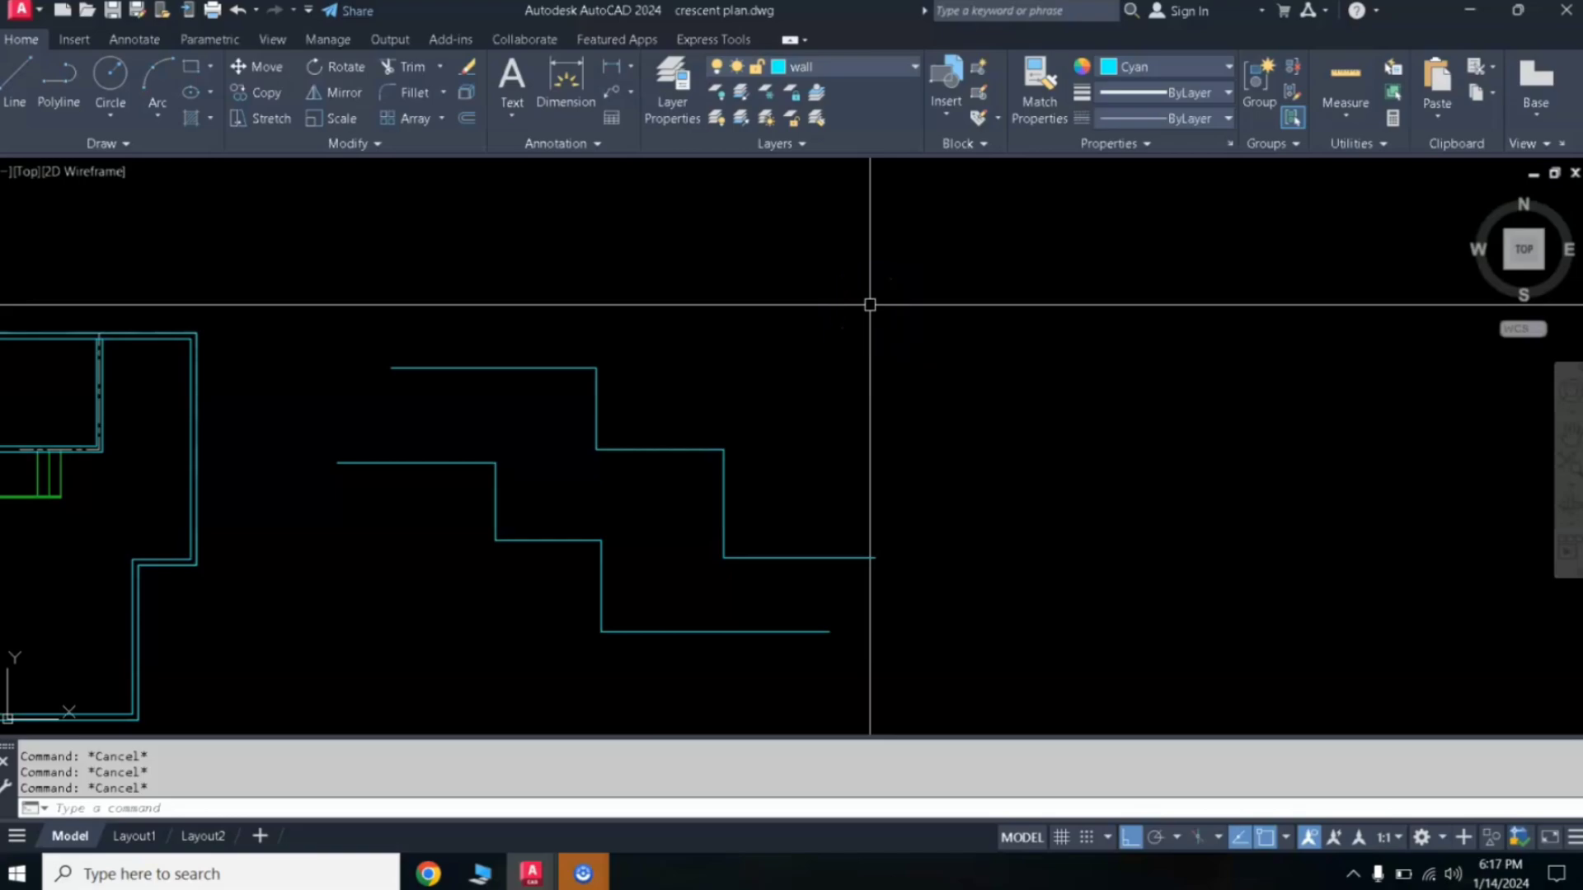
type("PL")
key("Return")
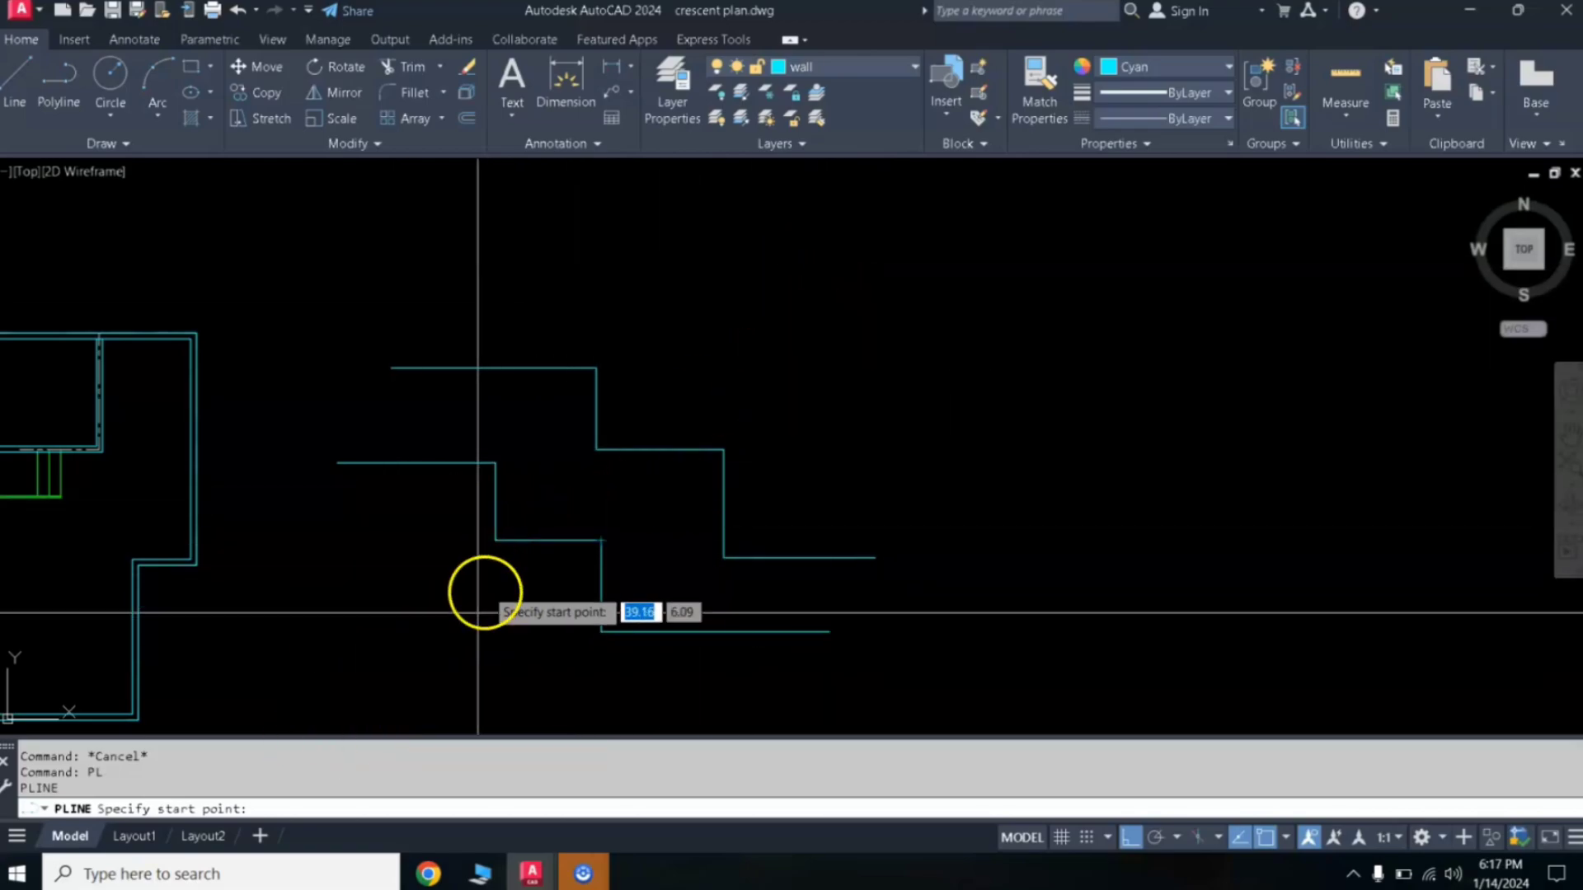
left_click(793, 269)
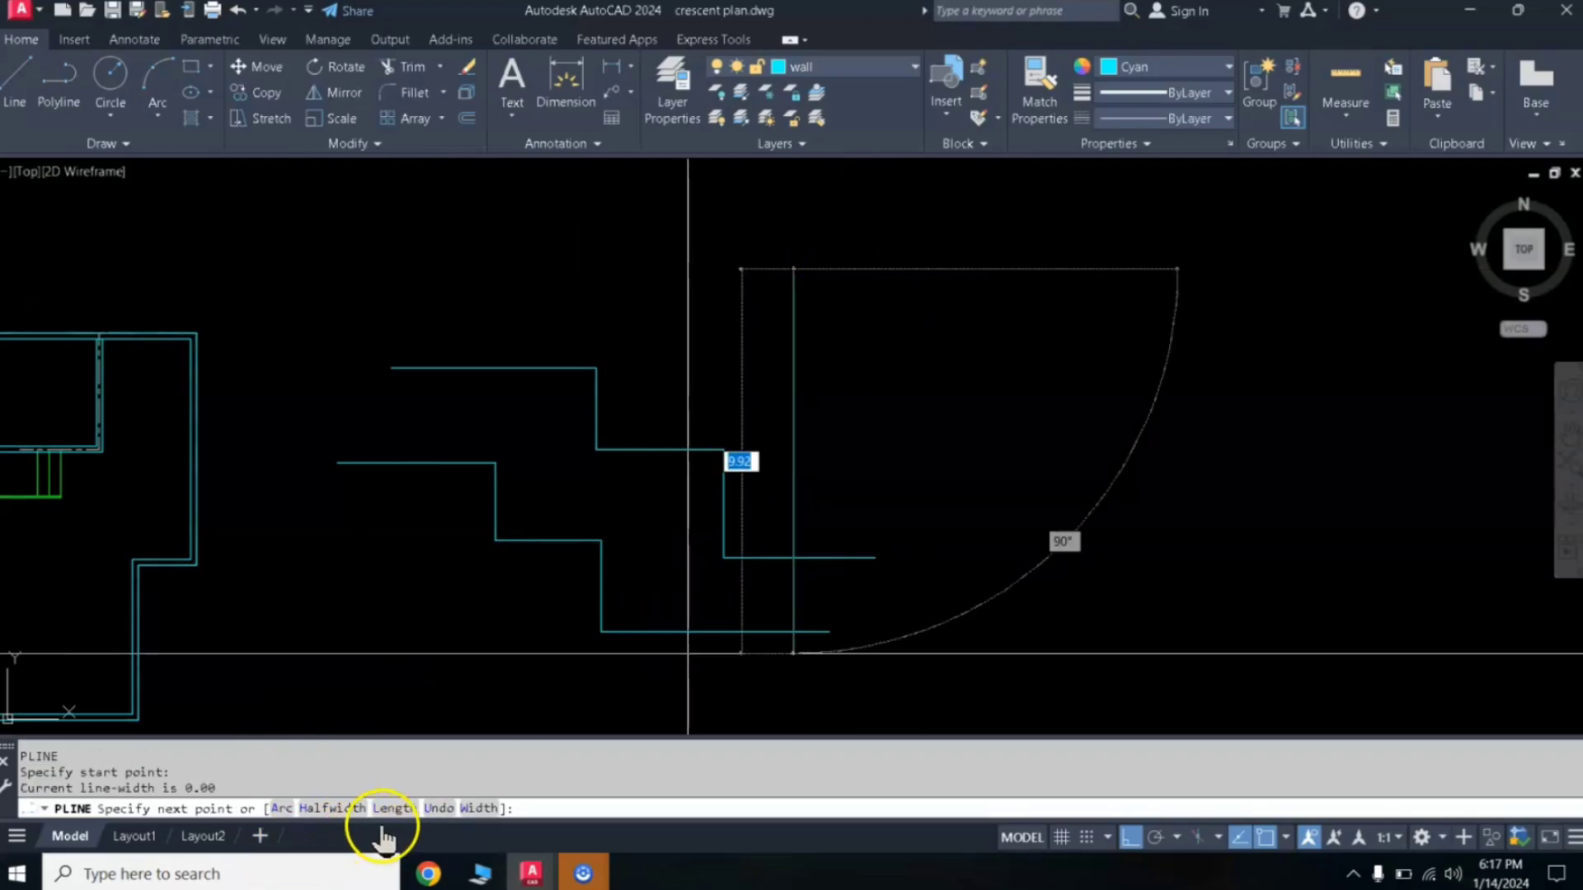
left_click(482, 811)
type("1")
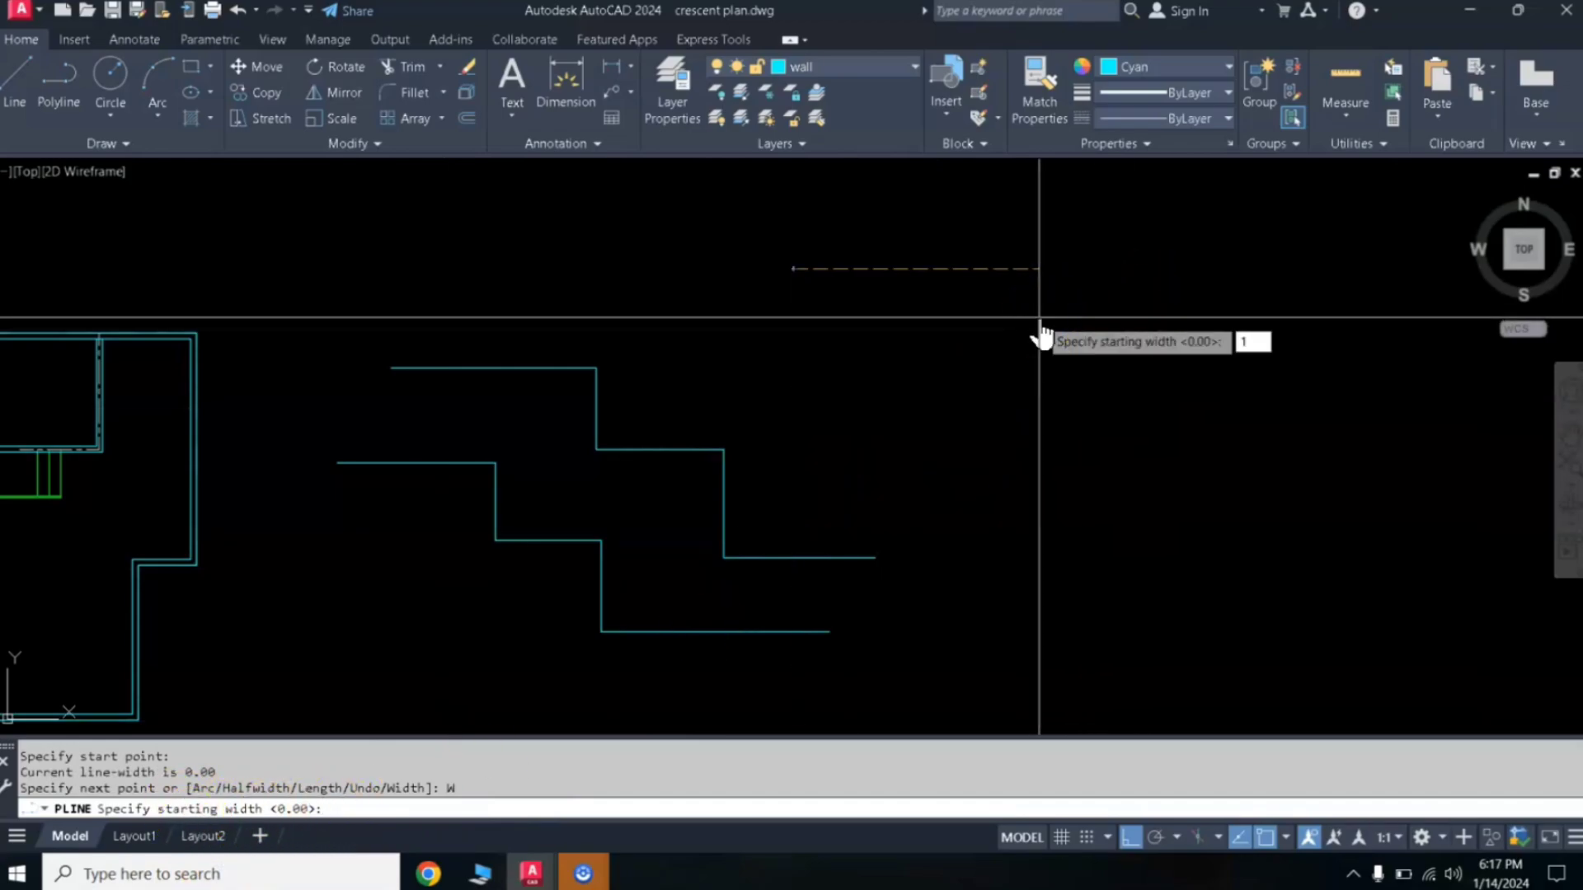
key("Return")
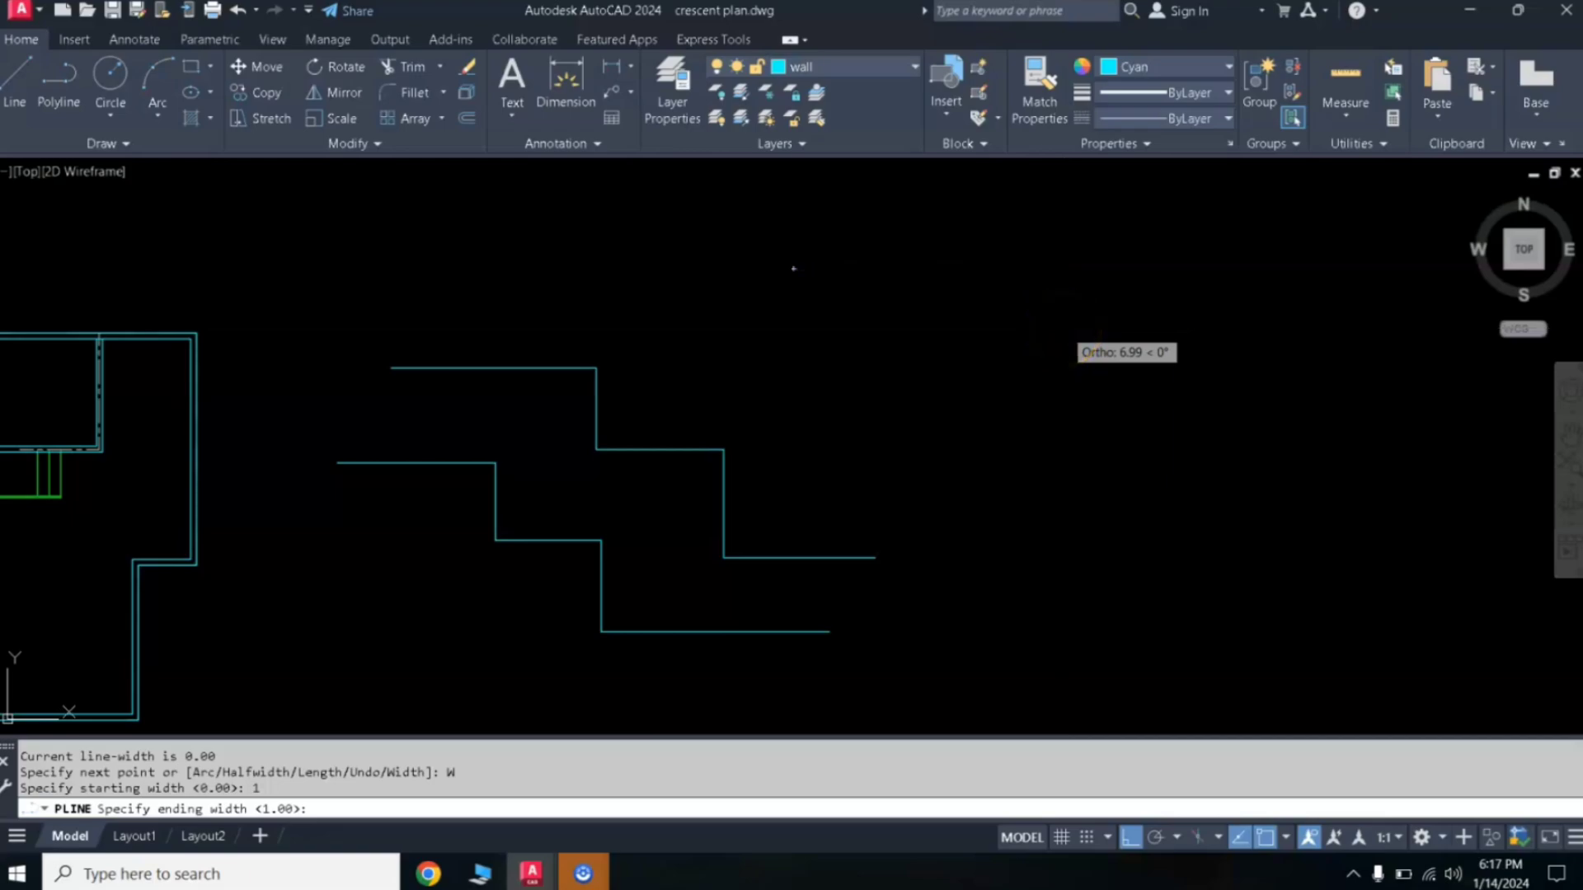
key("Return")
left_click(1069, 313)
left_click(1063, 420)
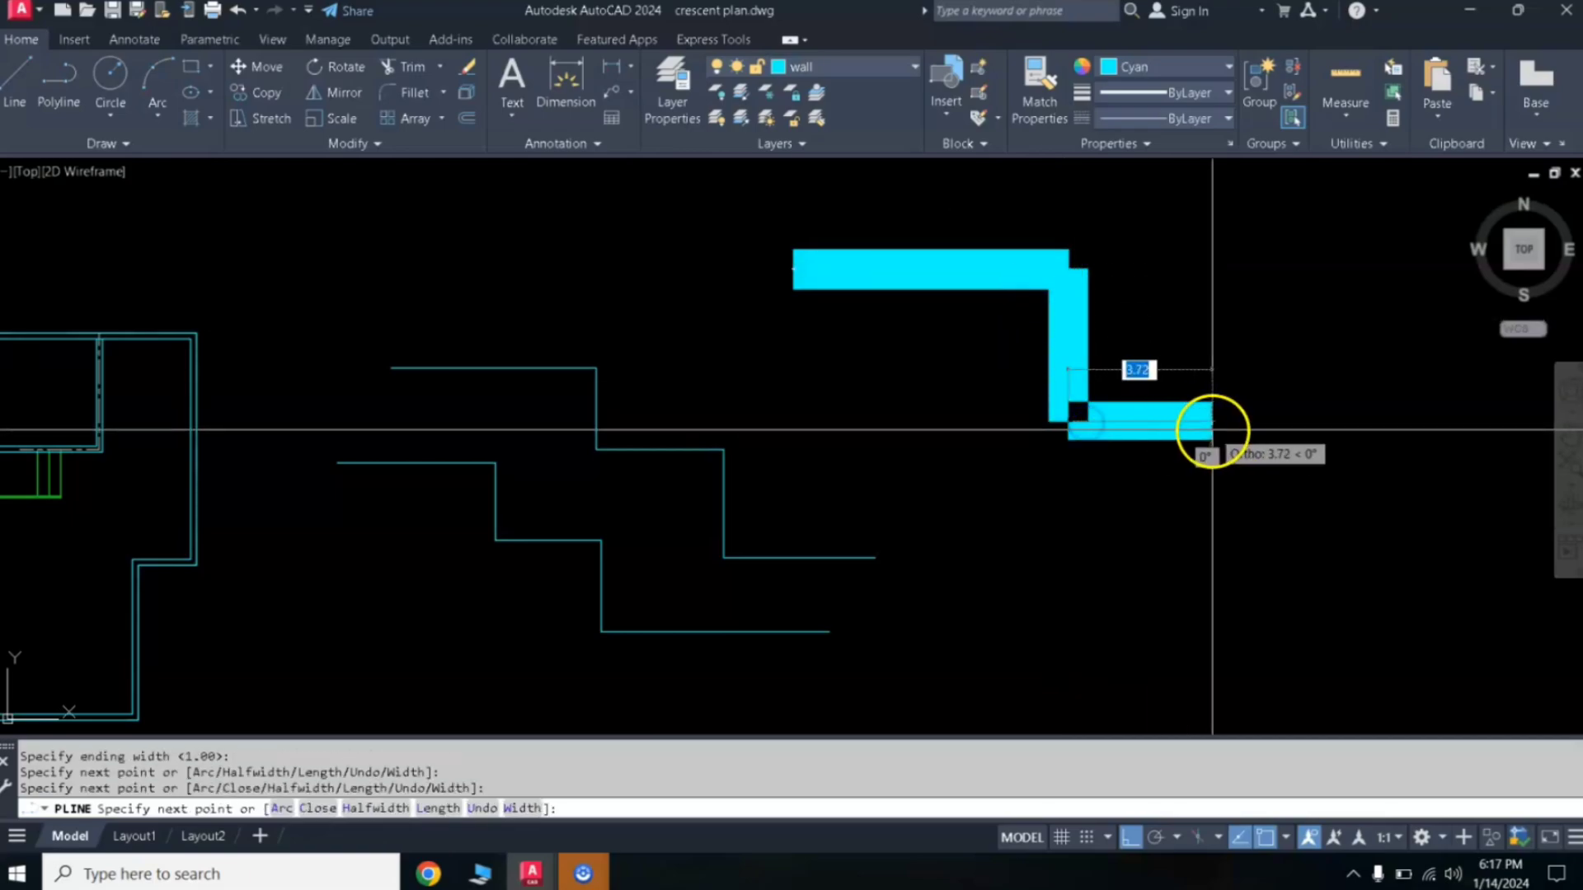
left_click(1212, 429)
left_click(1220, 491)
left_click(1367, 519)
key("Return")
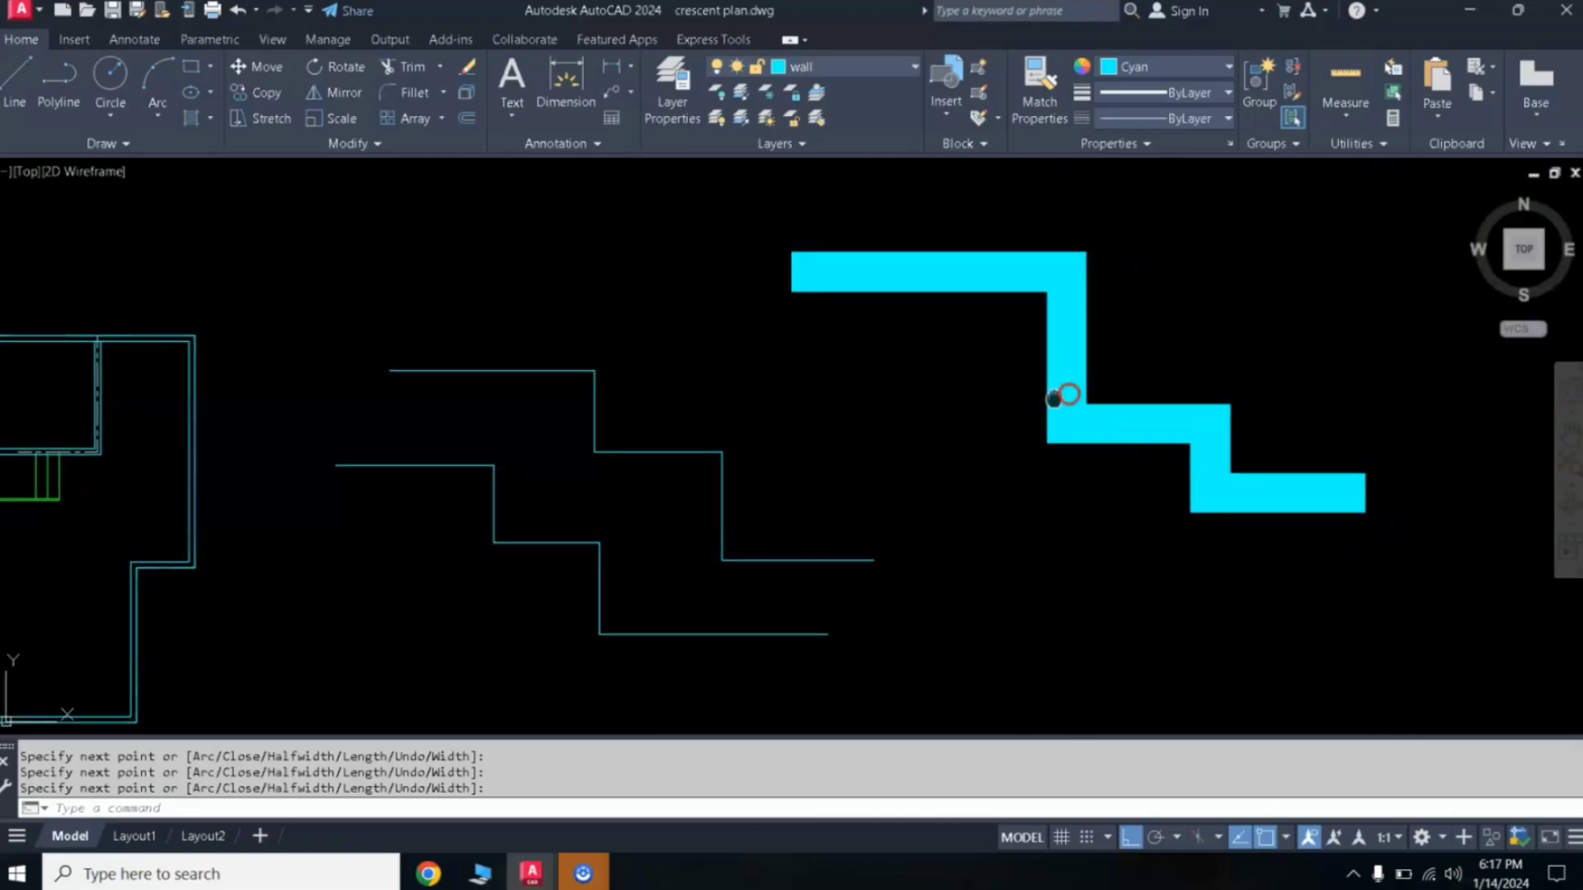
mouse_move(1066, 394)
middle_mouse_down()
mouse_move(760, 452)
mouse_move(738, 484)
middle_mouse_up()
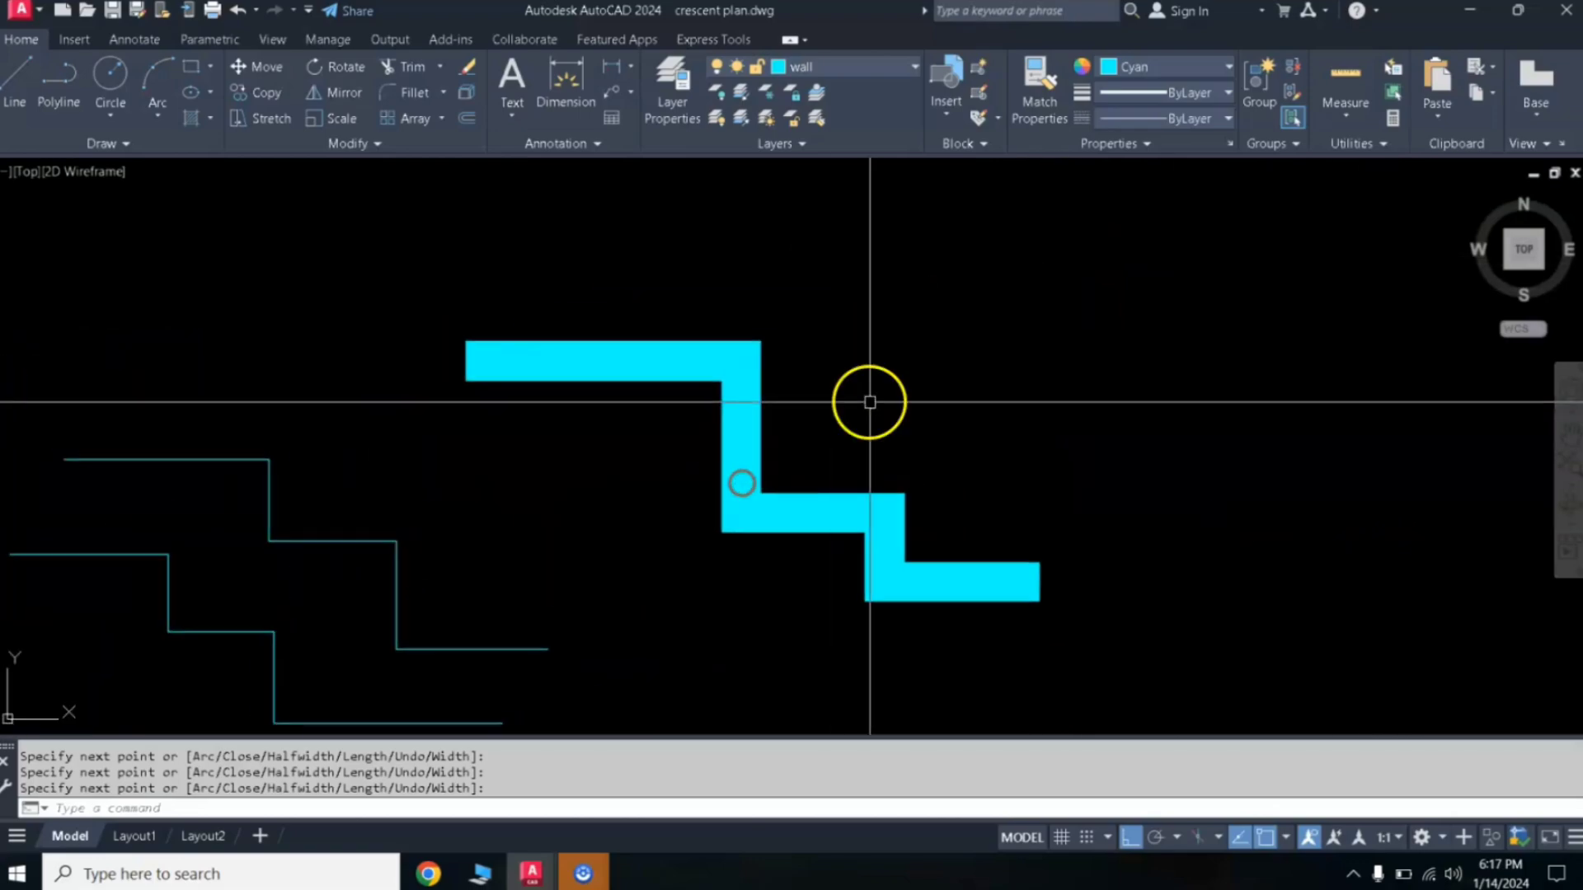
- Draw a stepped polyline with 0.3 start and end width above the thick one
key("Return")
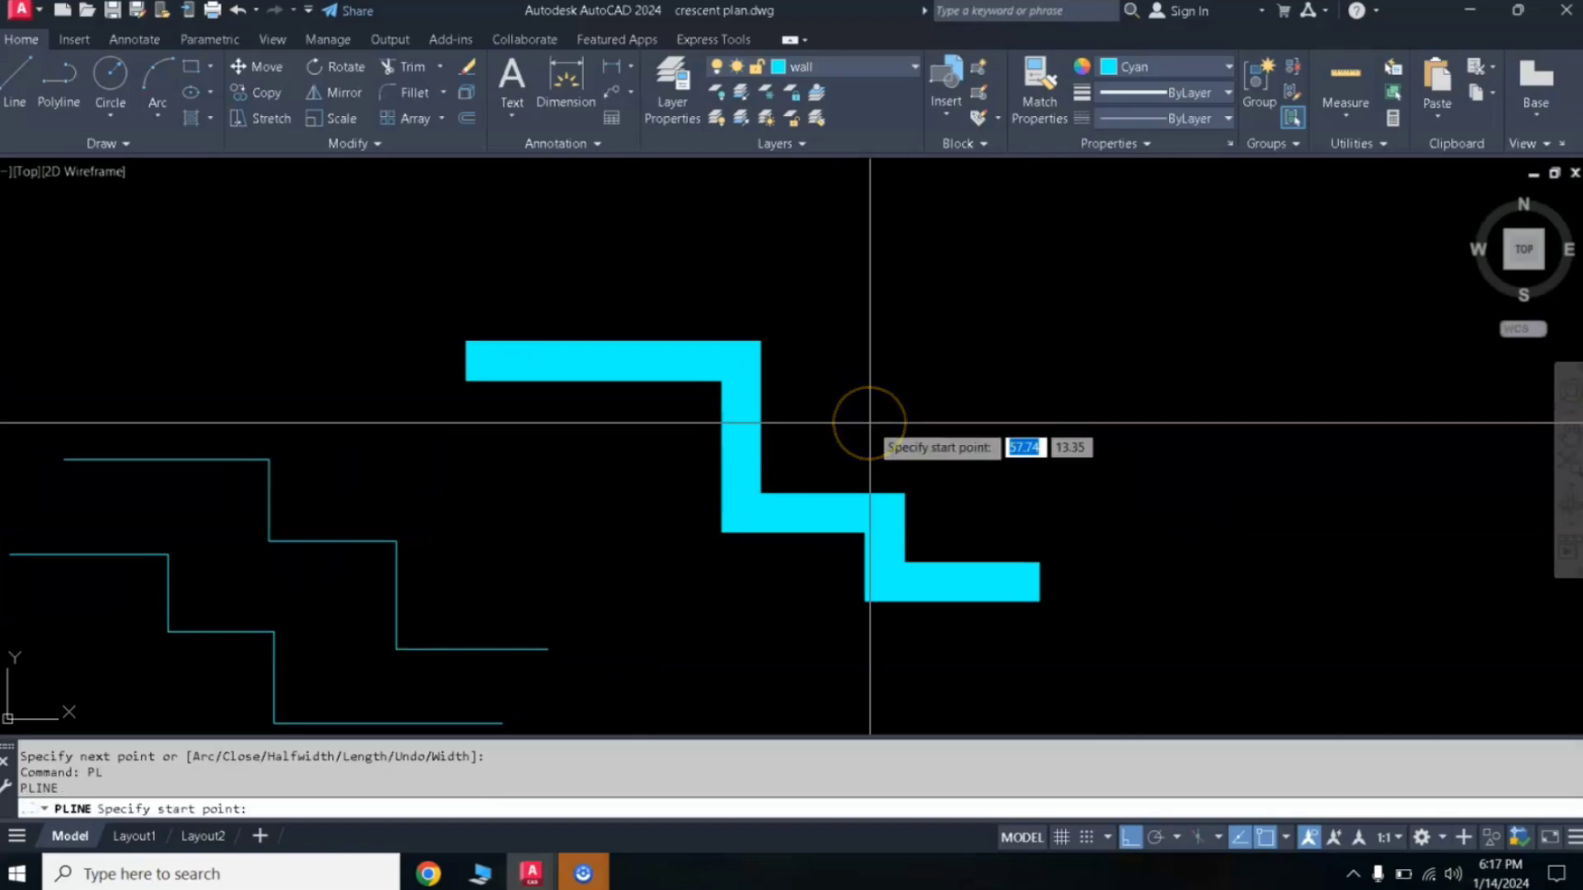
left_click(561, 239)
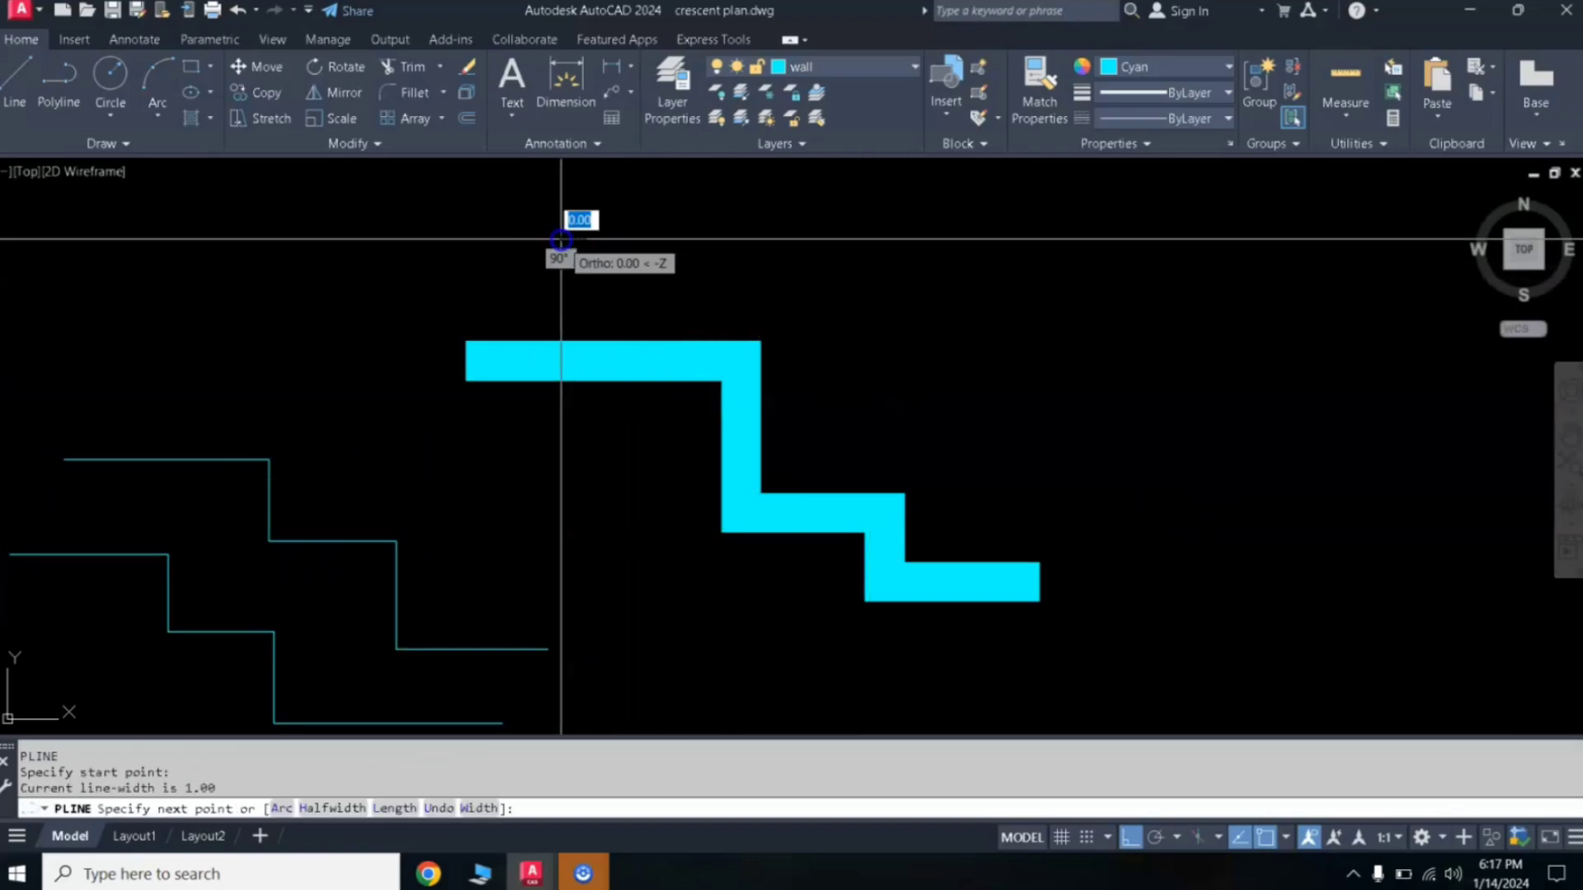
left_click(476, 810)
type("3")
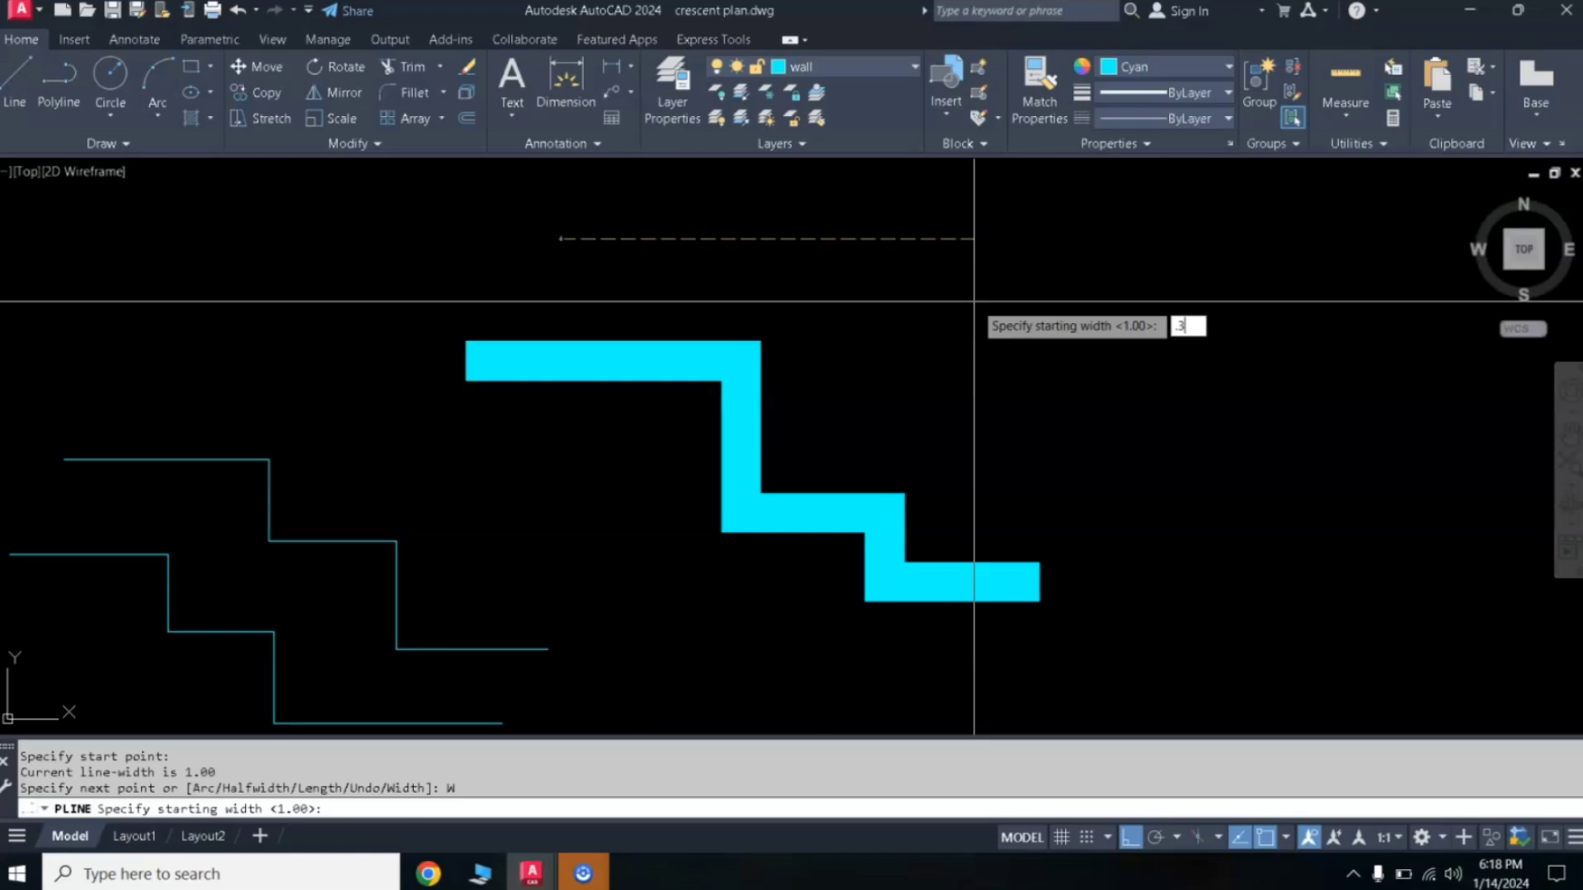
key("Return")
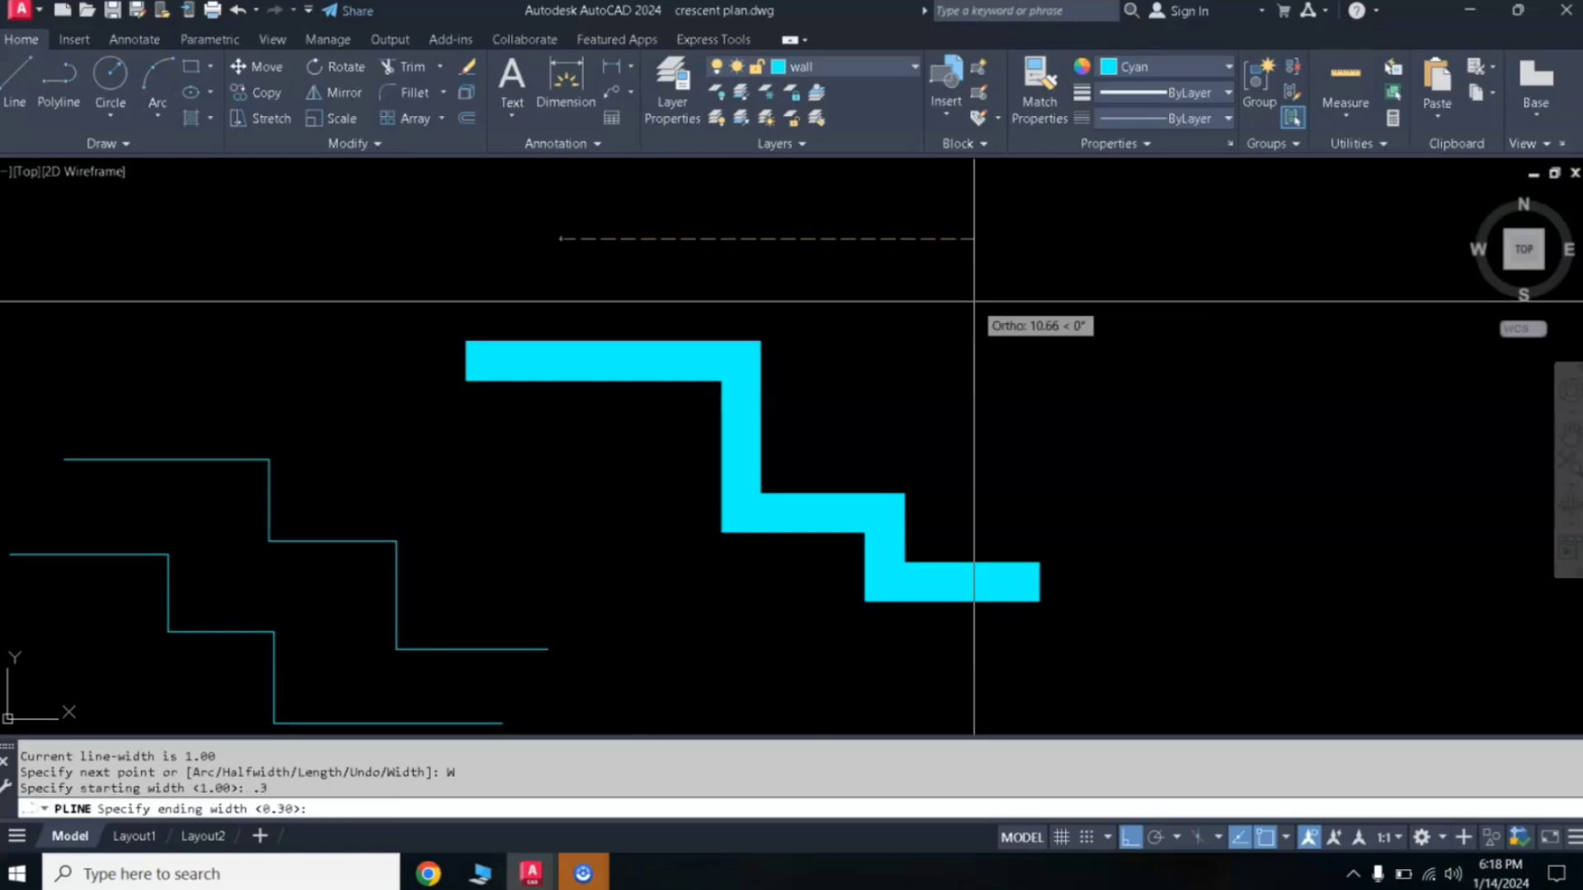
key("Return")
left_click(849, 272)
left_click(866, 316)
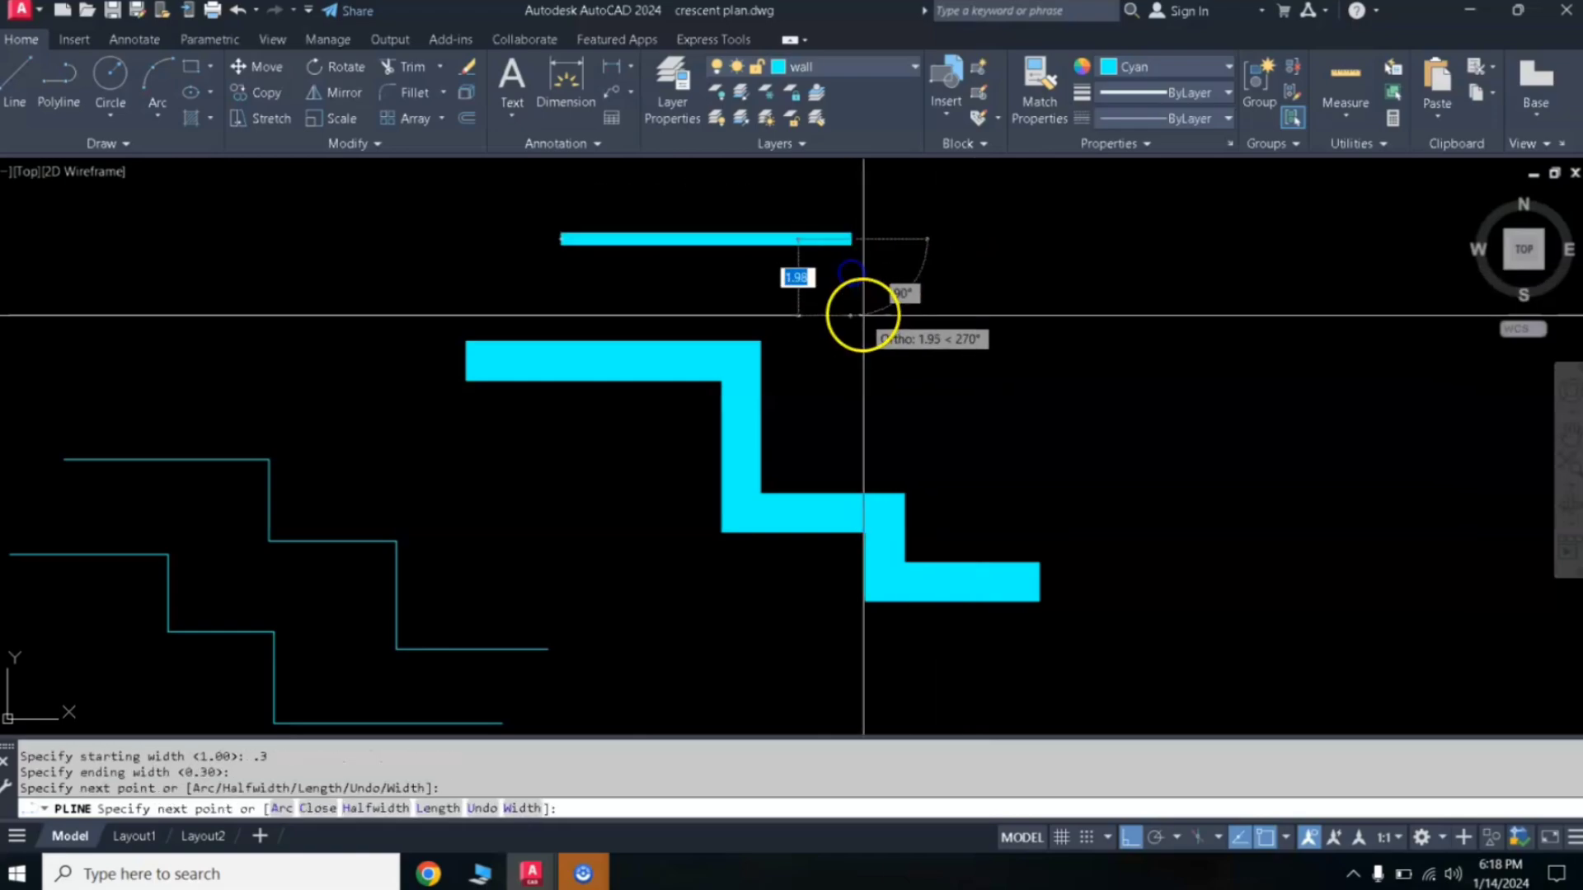
left_click(1025, 316)
left_click(1024, 382)
left_click(1310, 381)
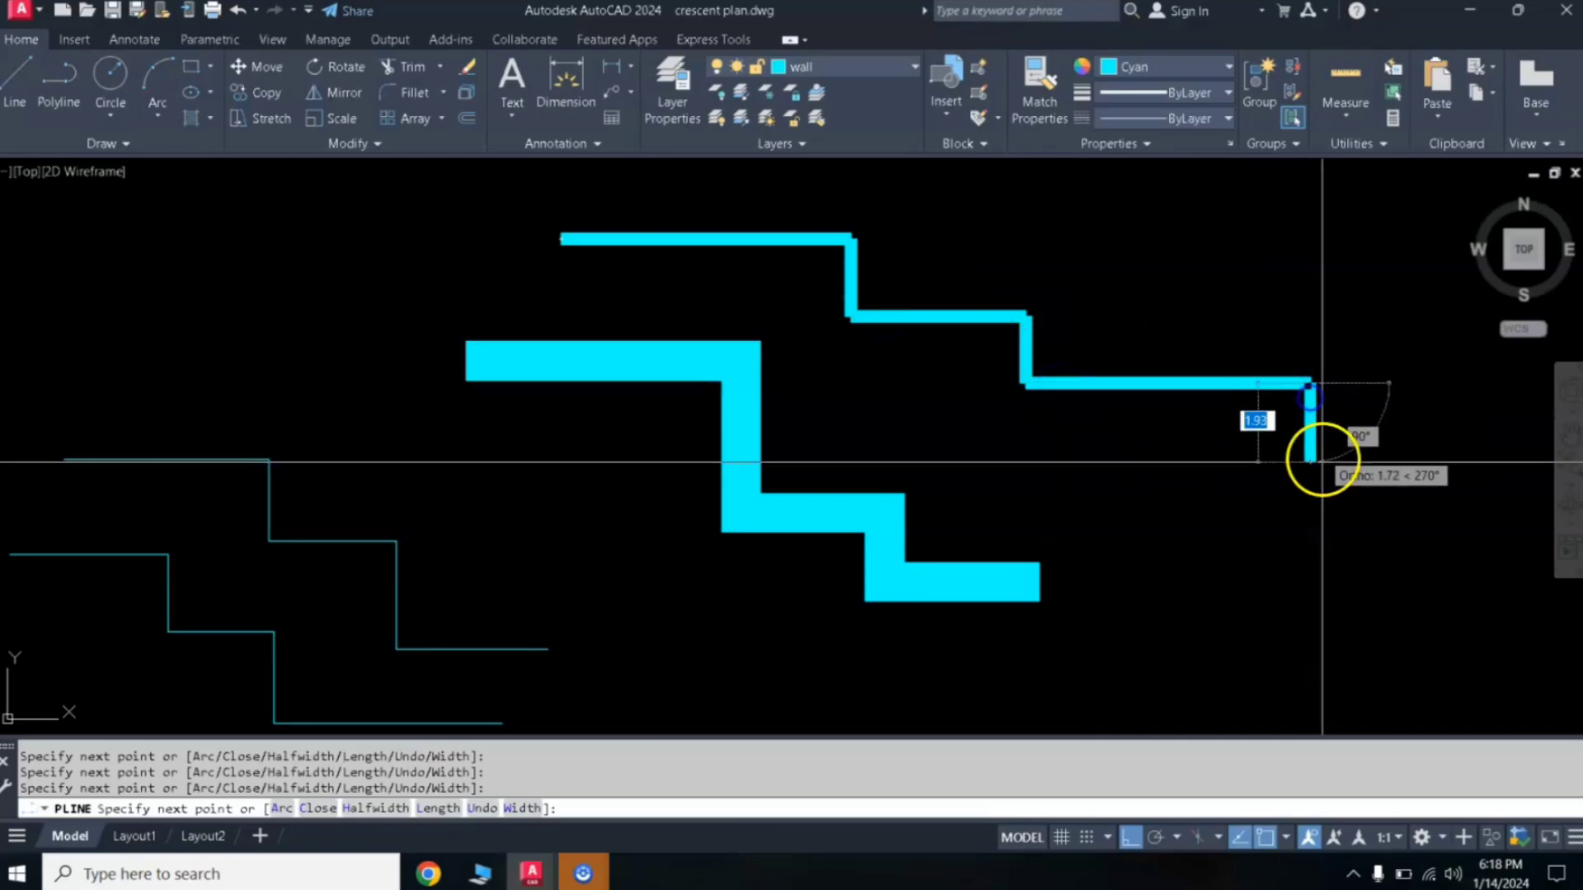
key("Return")
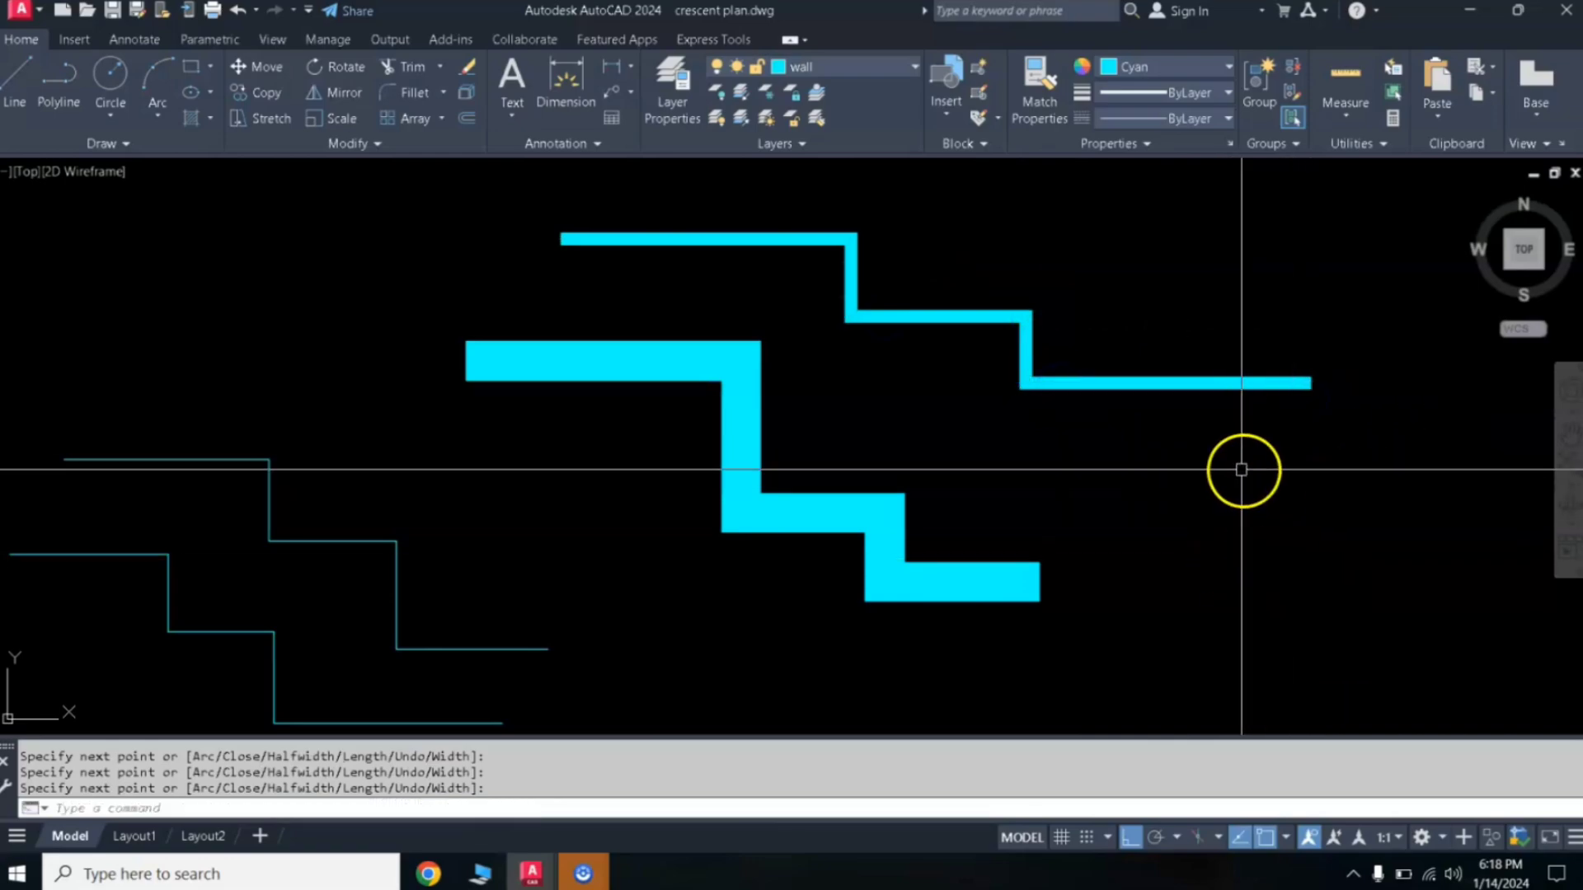
left_click(1211, 386)
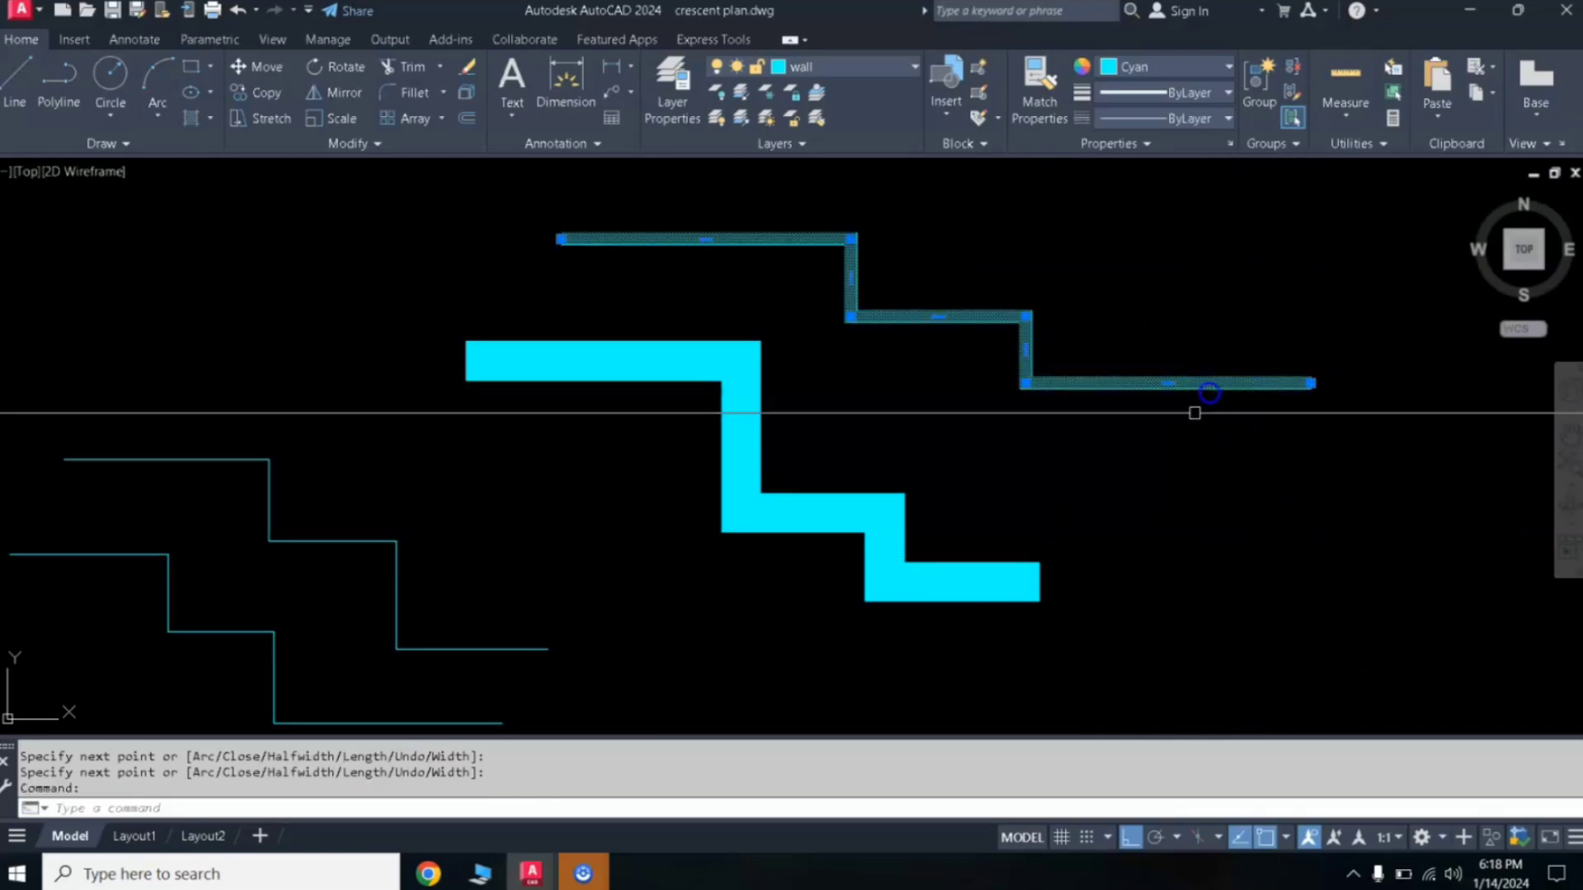
- Select the thick polyline and the thin stepped lines to inspect them, then clear the selection
left_click(1040, 606)
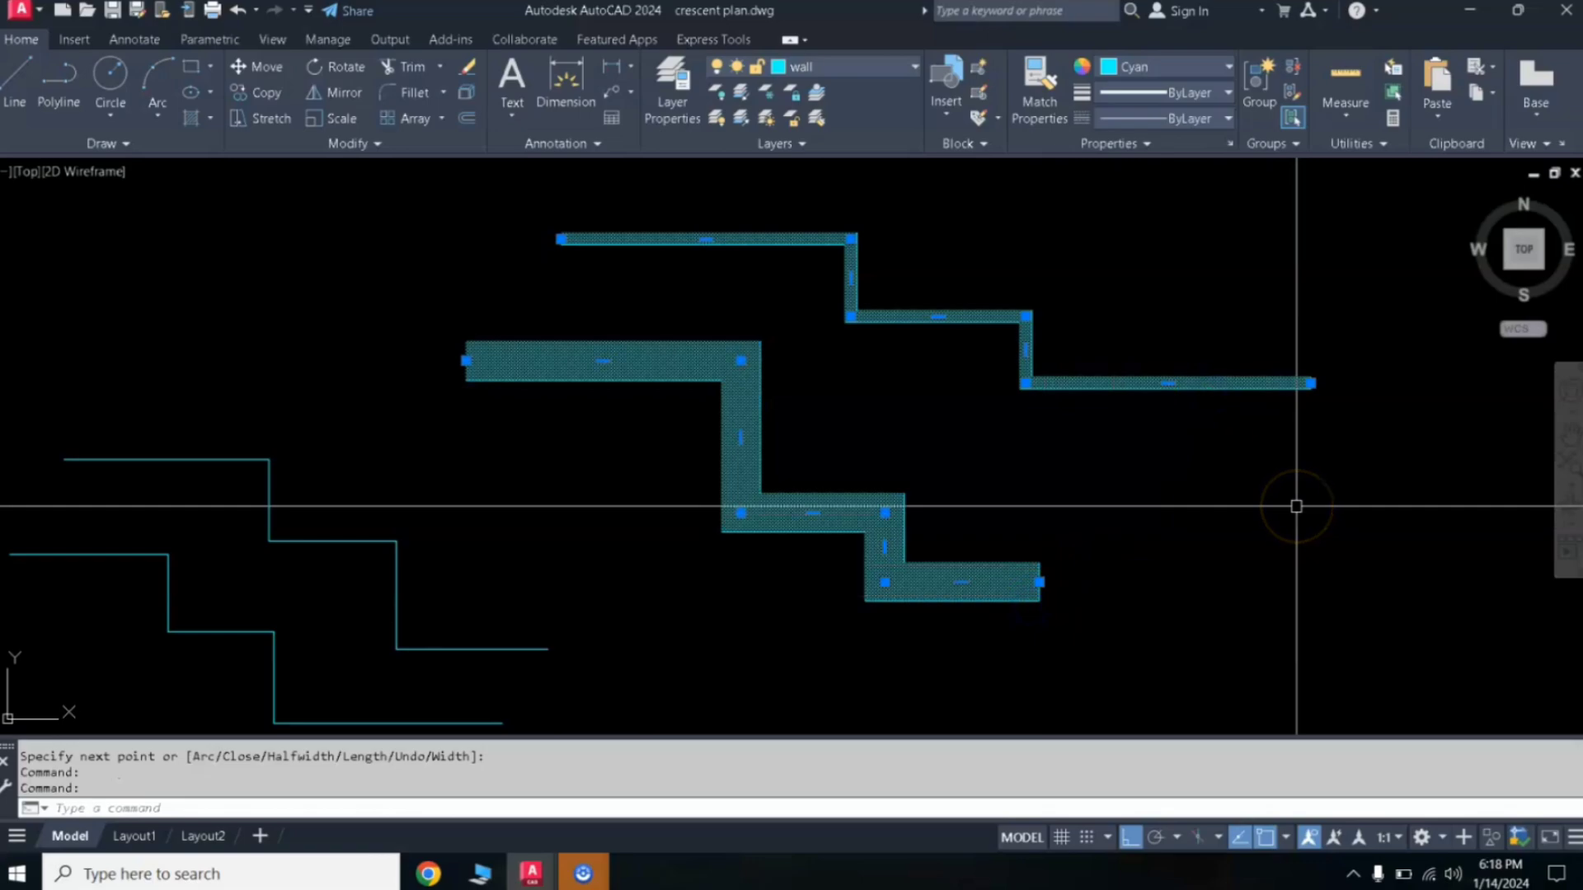
key("Escape")
key("Escape")
key("Escape")
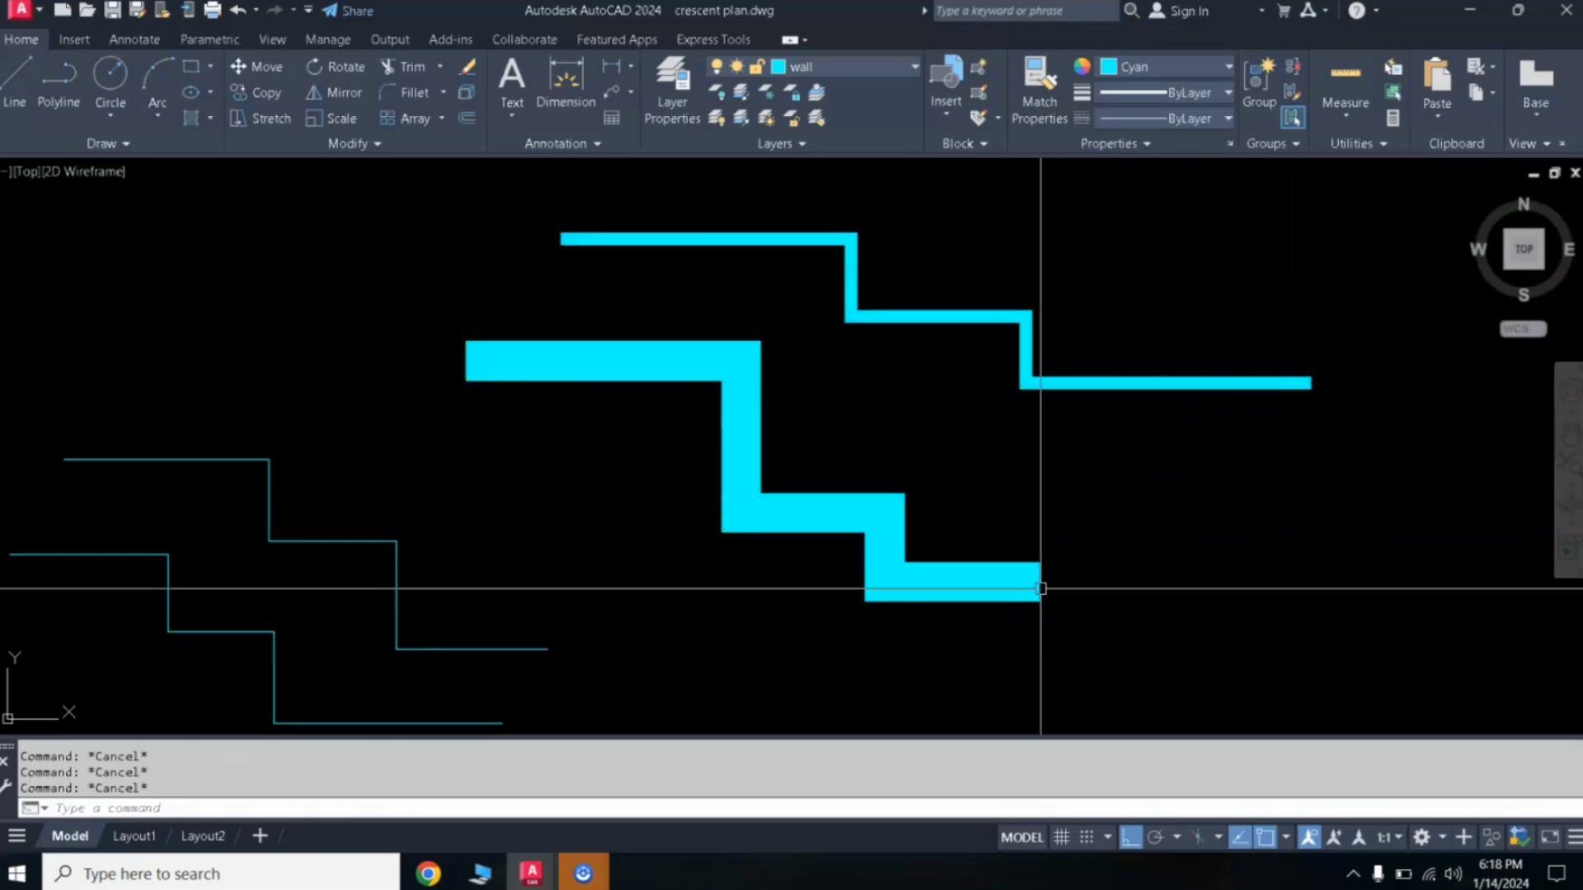
left_click(220, 632)
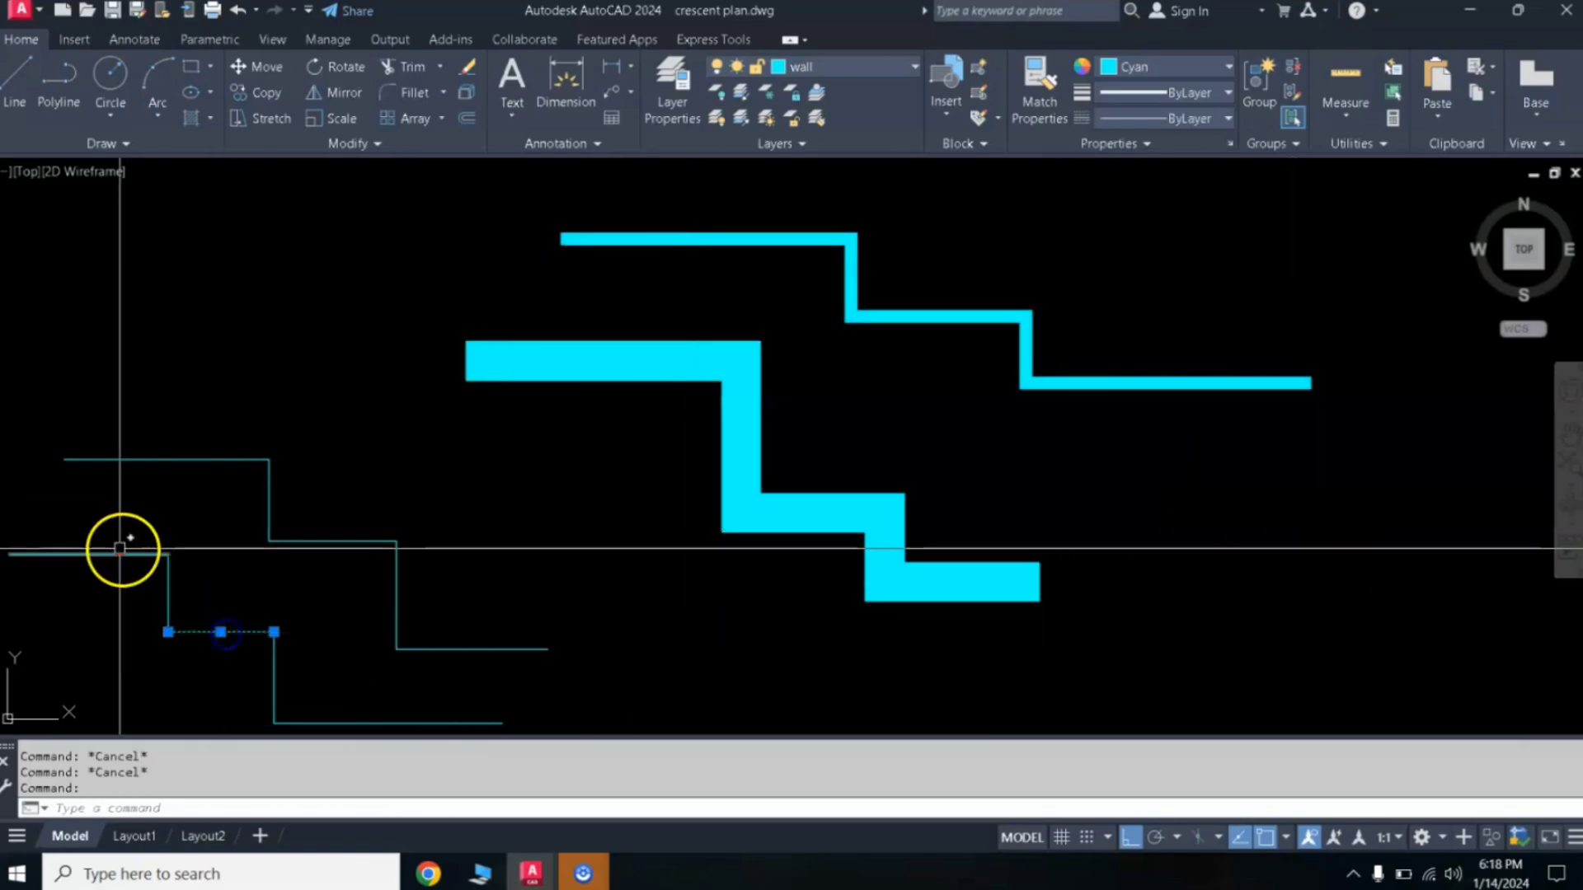
left_click(99, 554)
left_click(156, 459)
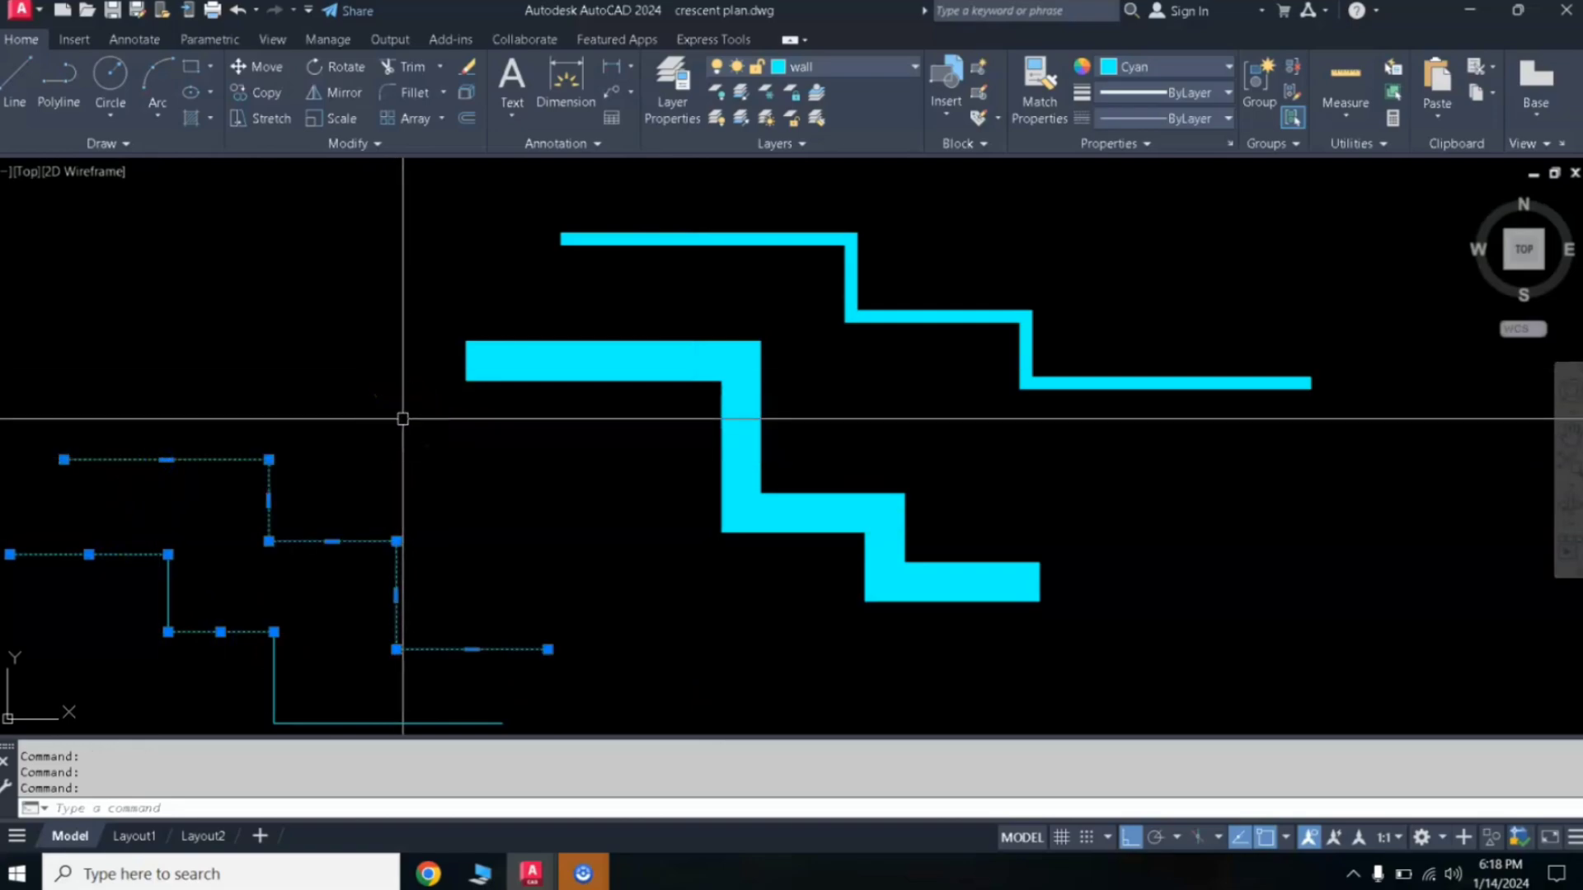
key("Escape")
key("Escape")
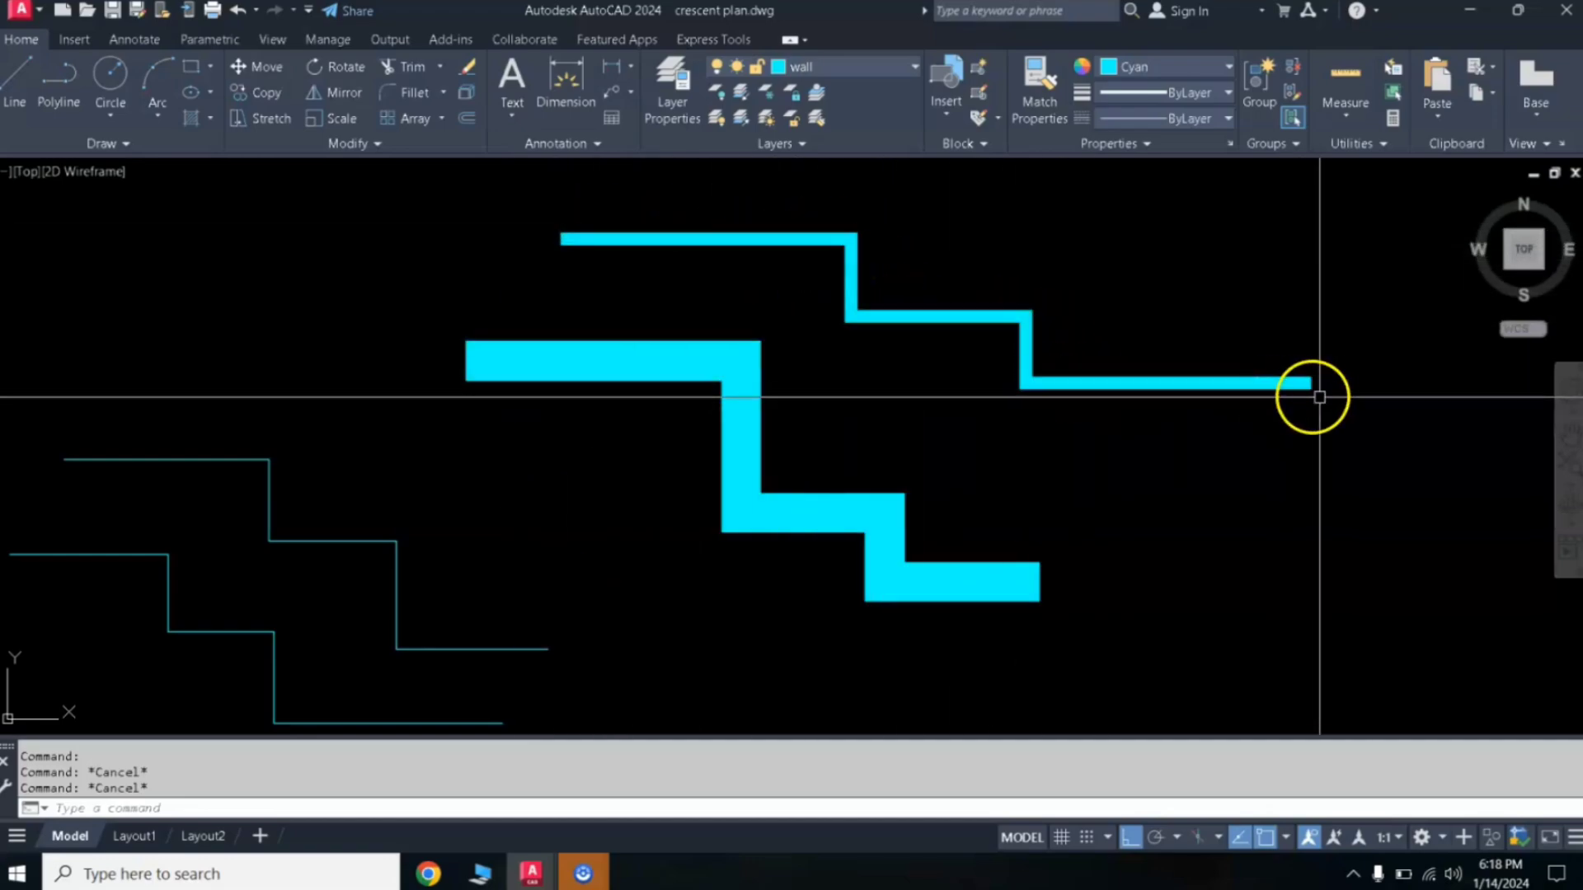
- Reselect the narrower stepped polyline to inspect it, then clear the selection
left_click(1243, 392)
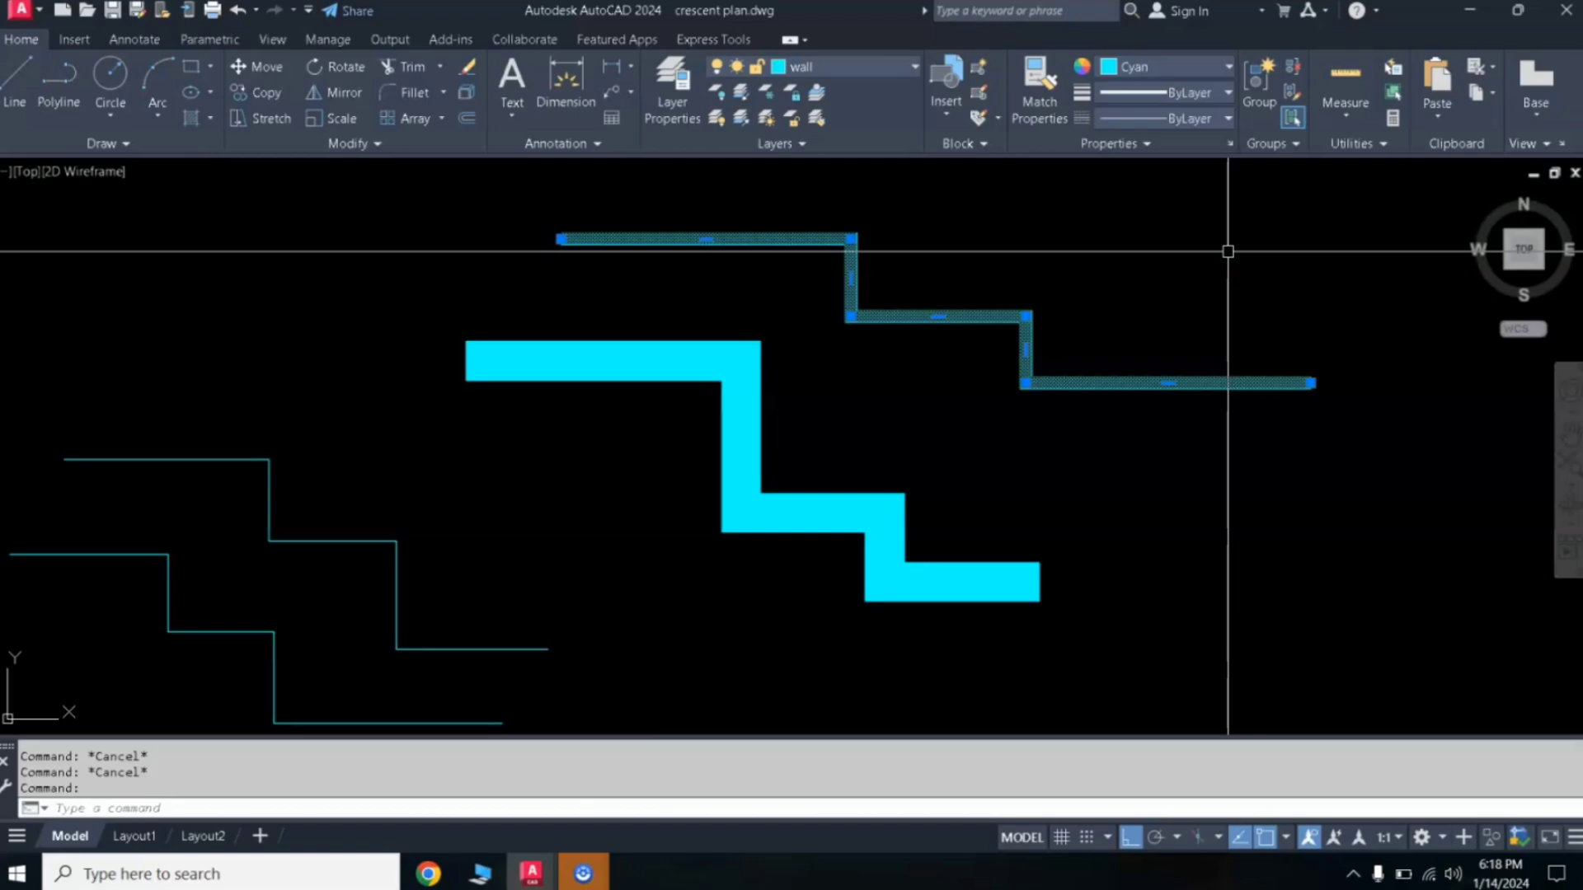
left_click(1224, 287)
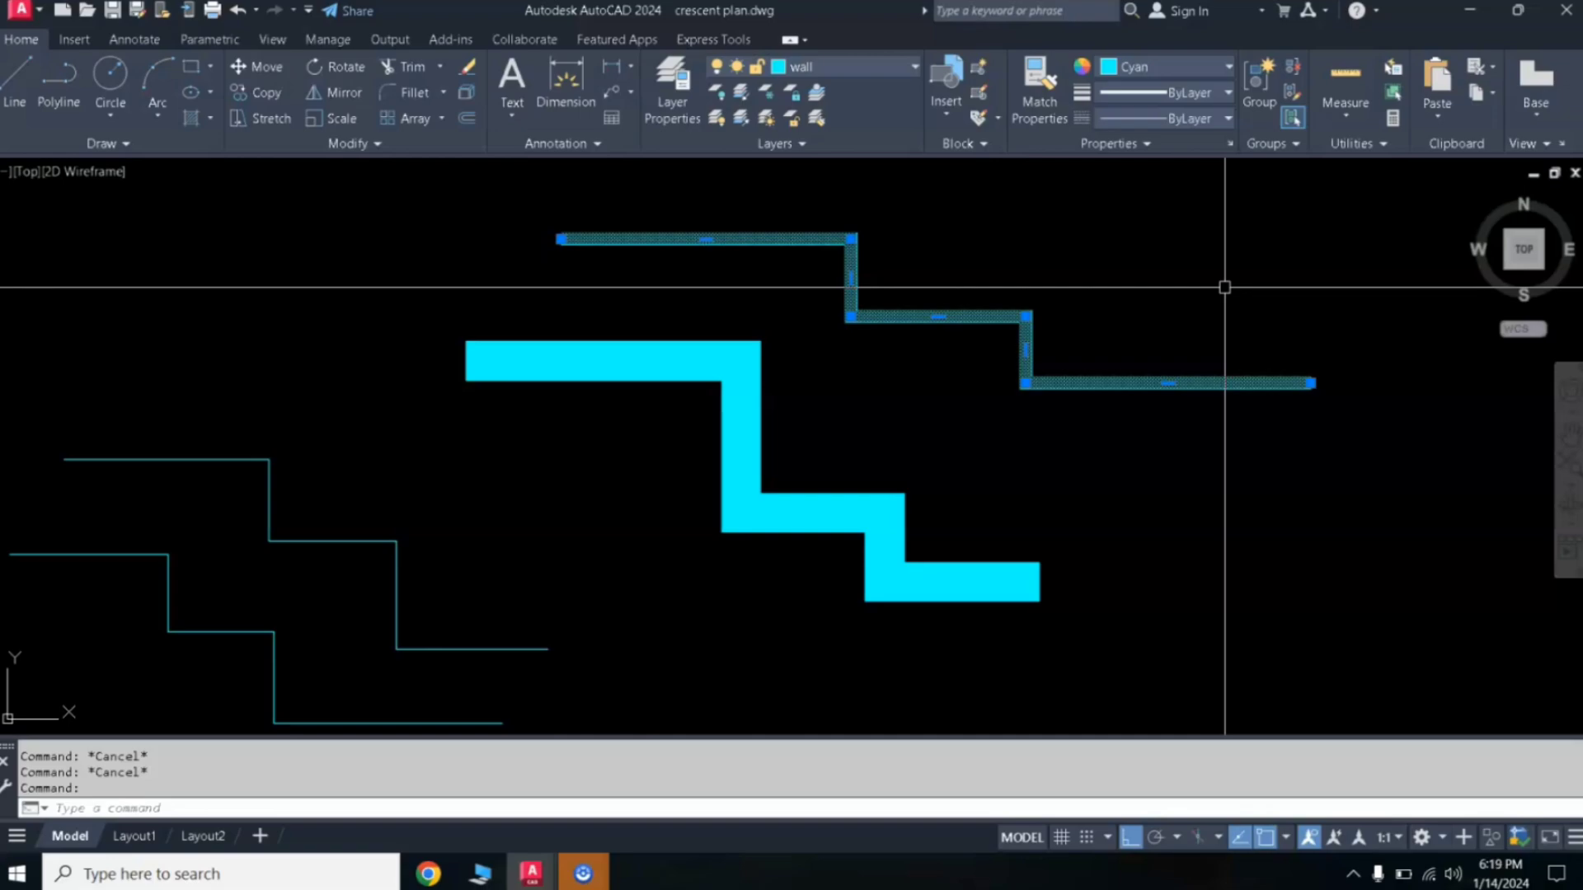
left_click(1014, 264)
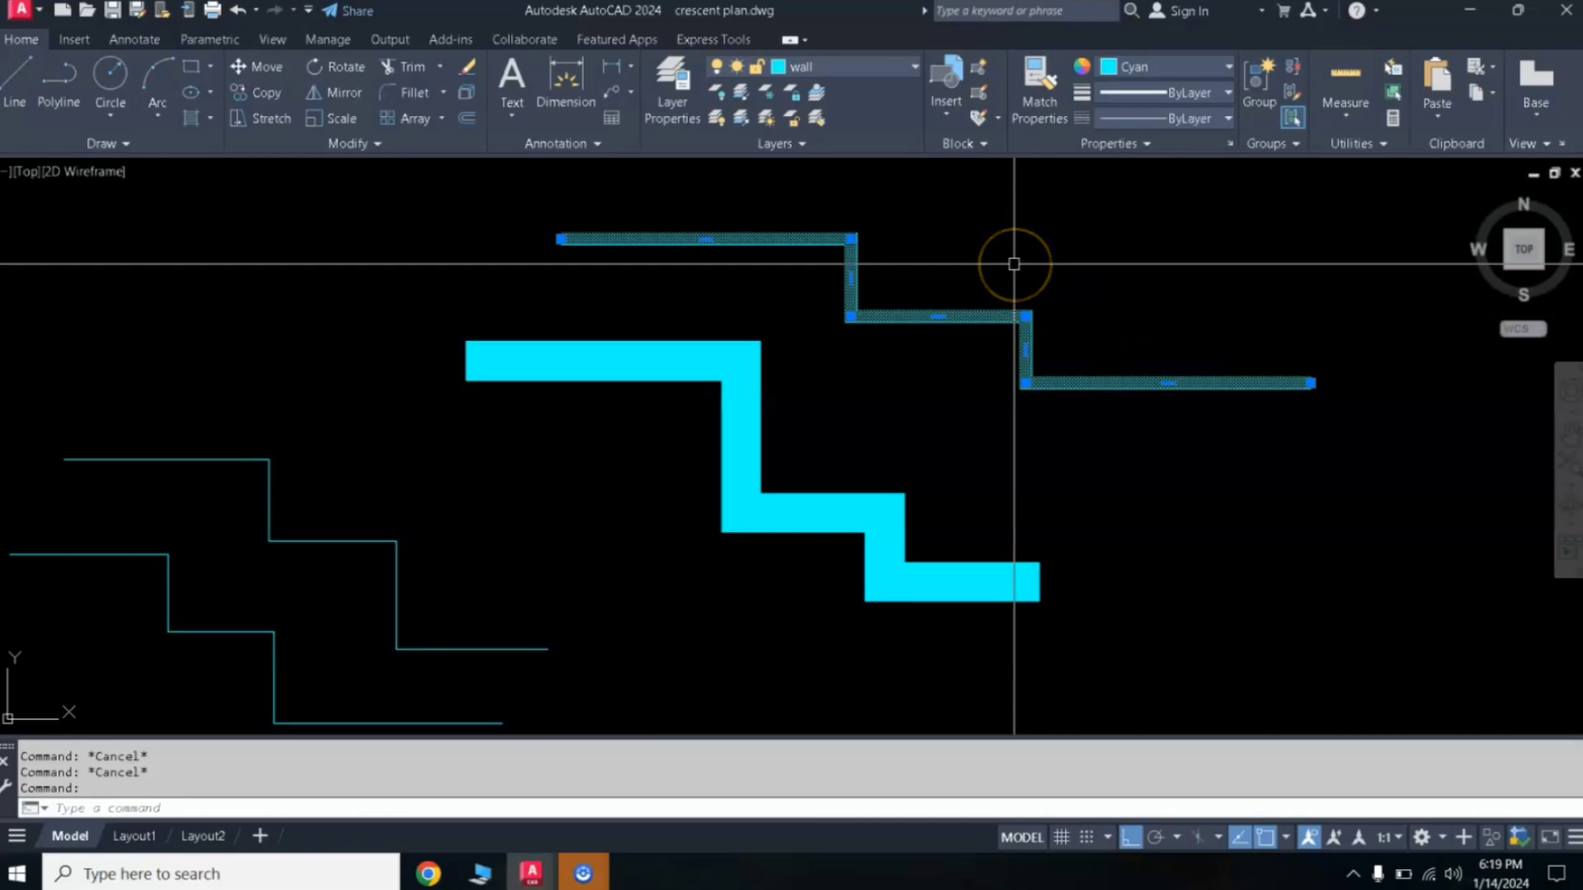
key("Escape")
key("Escape")
left_click(946, 317)
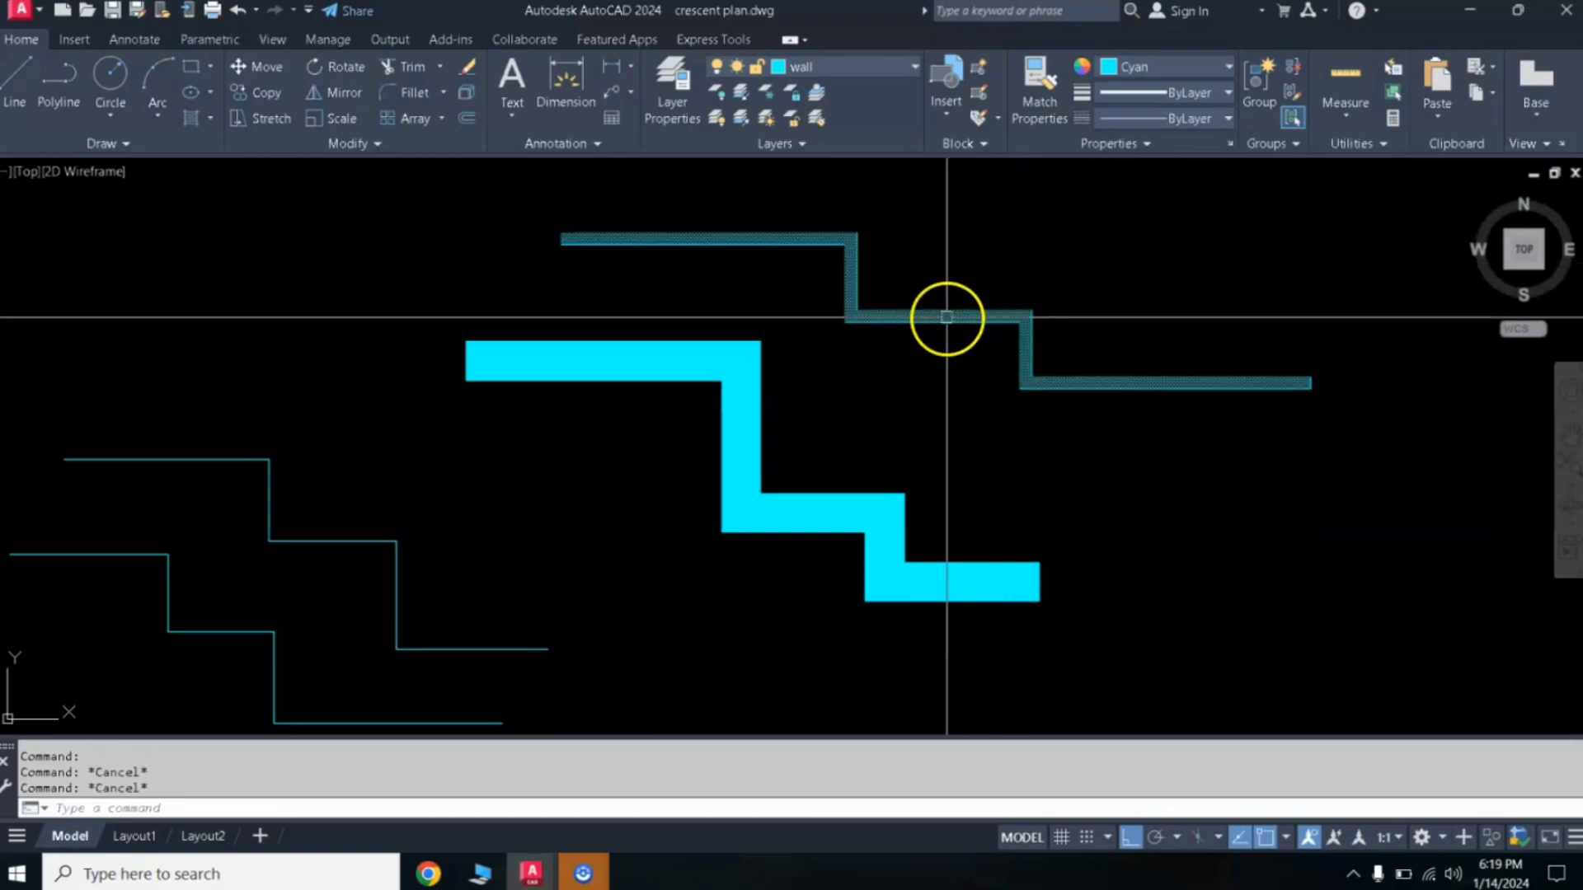
left_click(921, 262)
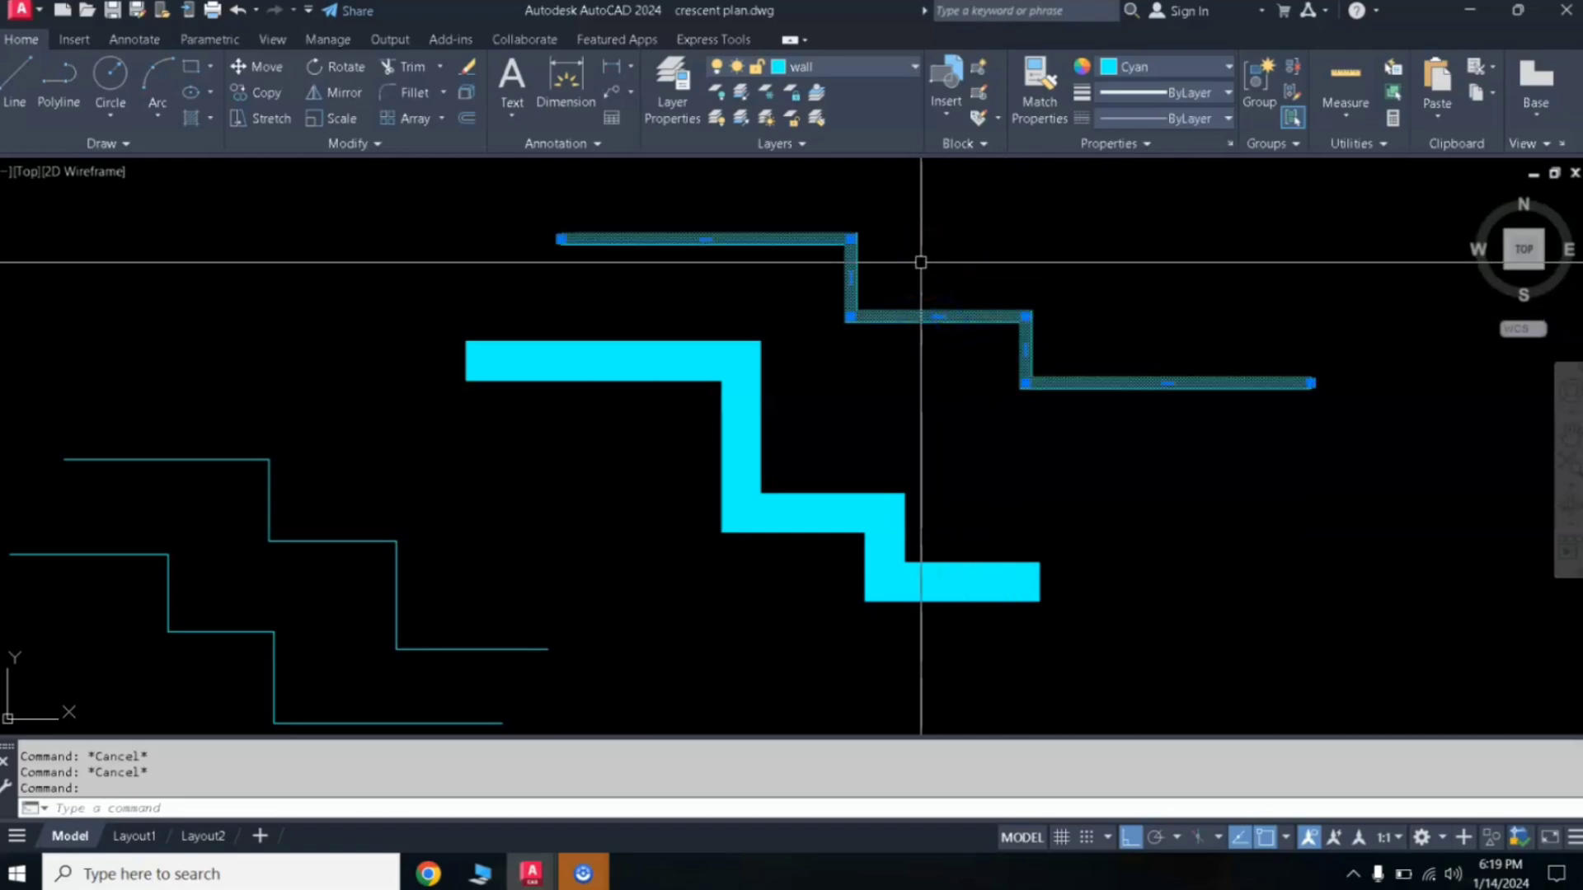
key("Escape")
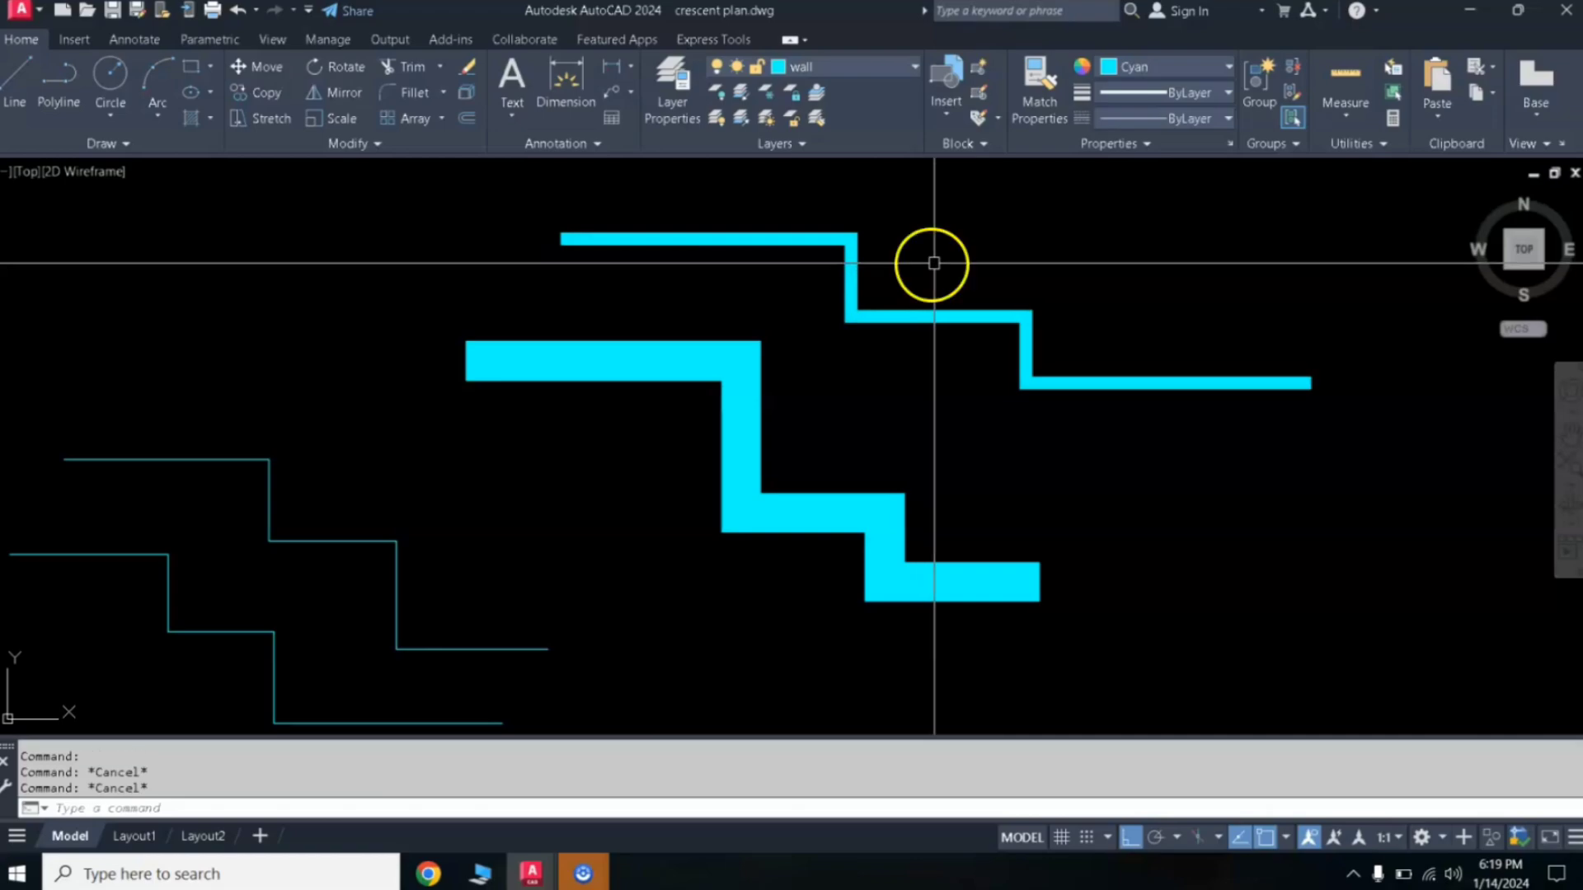
scroll(1063, 289, "down", 3)
- Pan the drawing left to clear empty space beside the stepped polylines for an arrow
middle_click_drag(1063, 286, 912, 314)
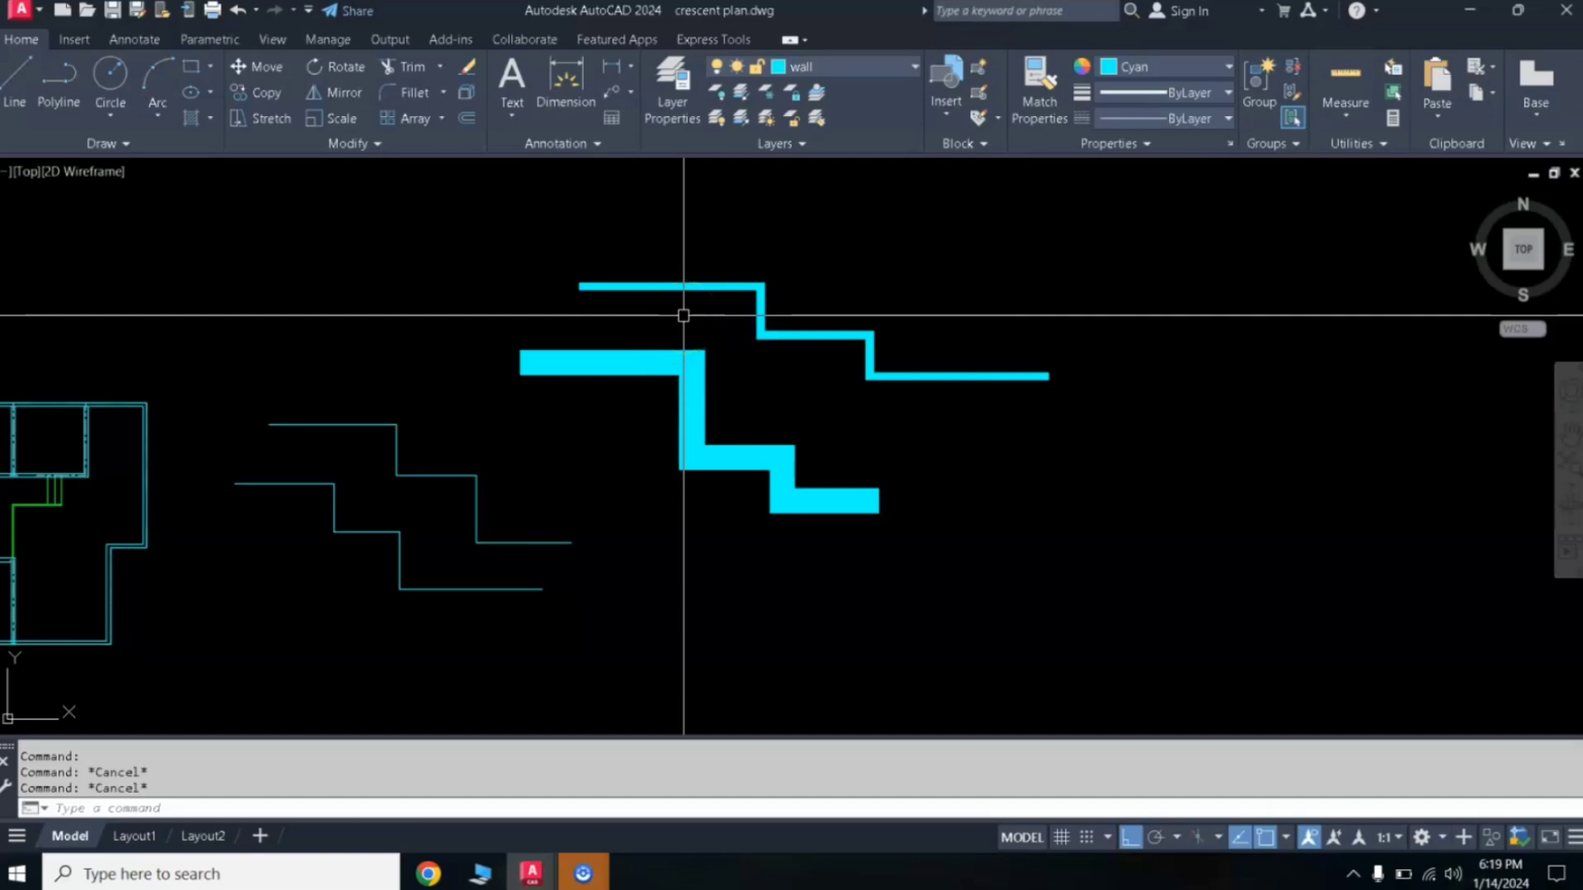
left_click(832, 347)
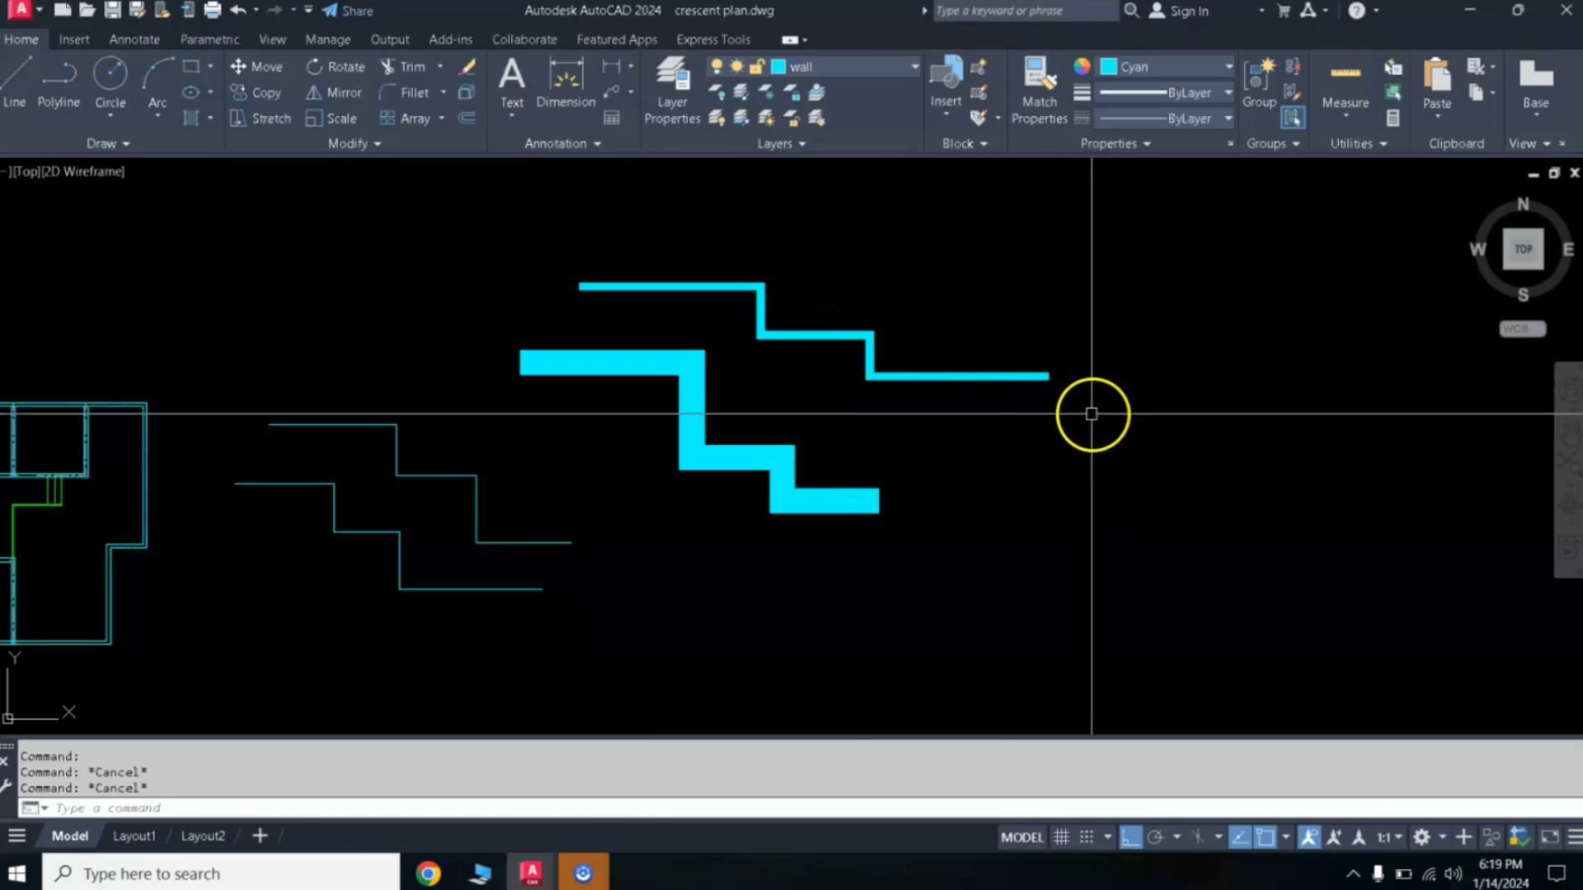
left_click(996, 371)
middle_click_drag(1044, 364, 718, 338)
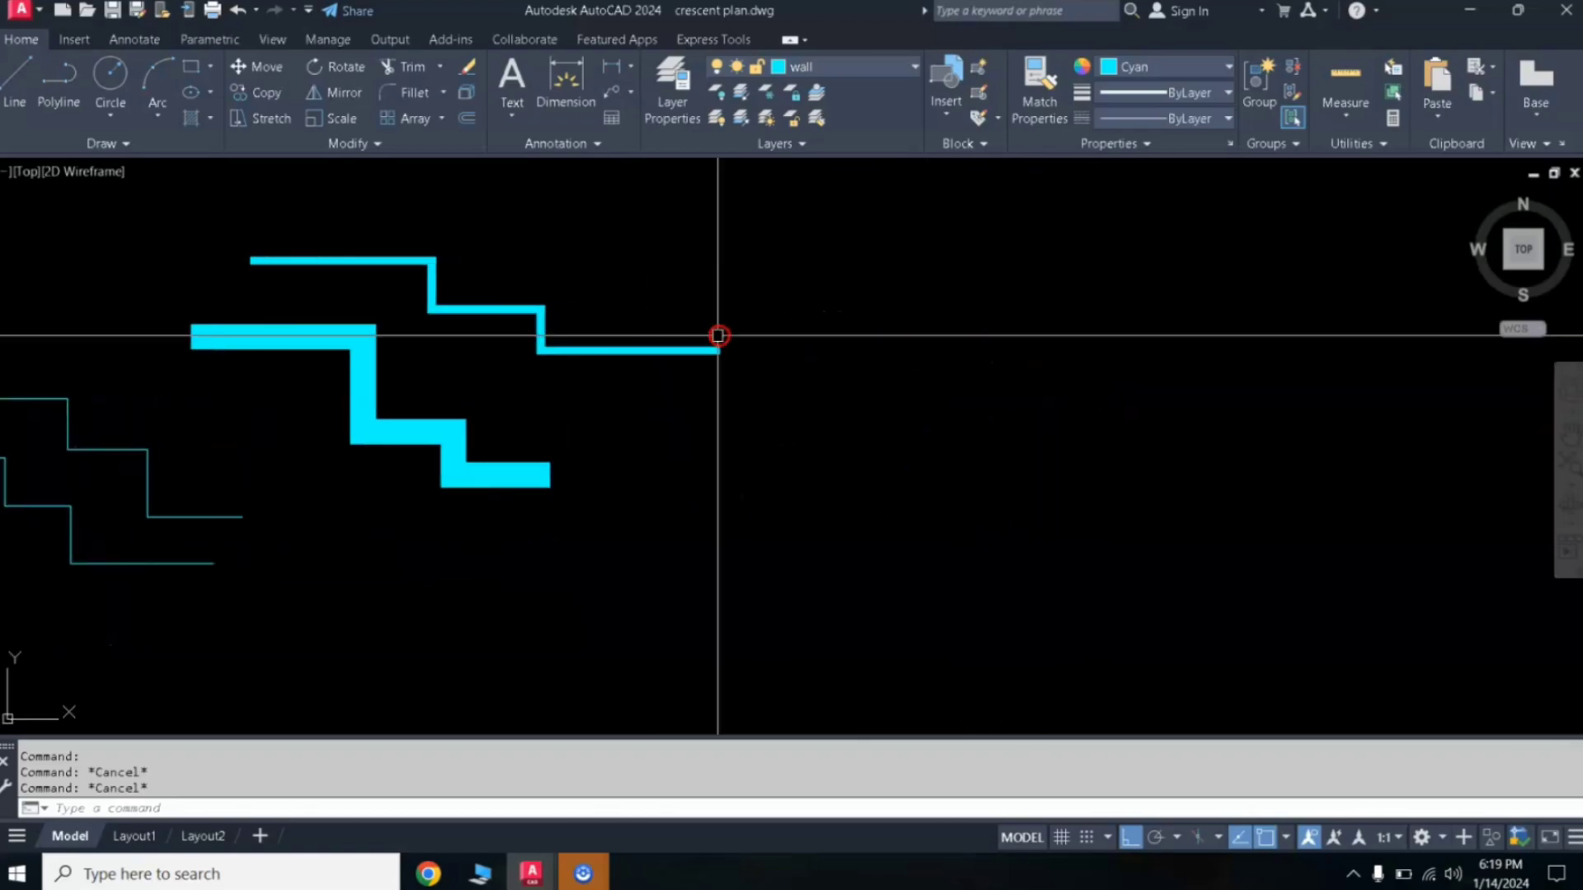
left_click(907, 375)
middle_click_drag(943, 372, 773, 431)
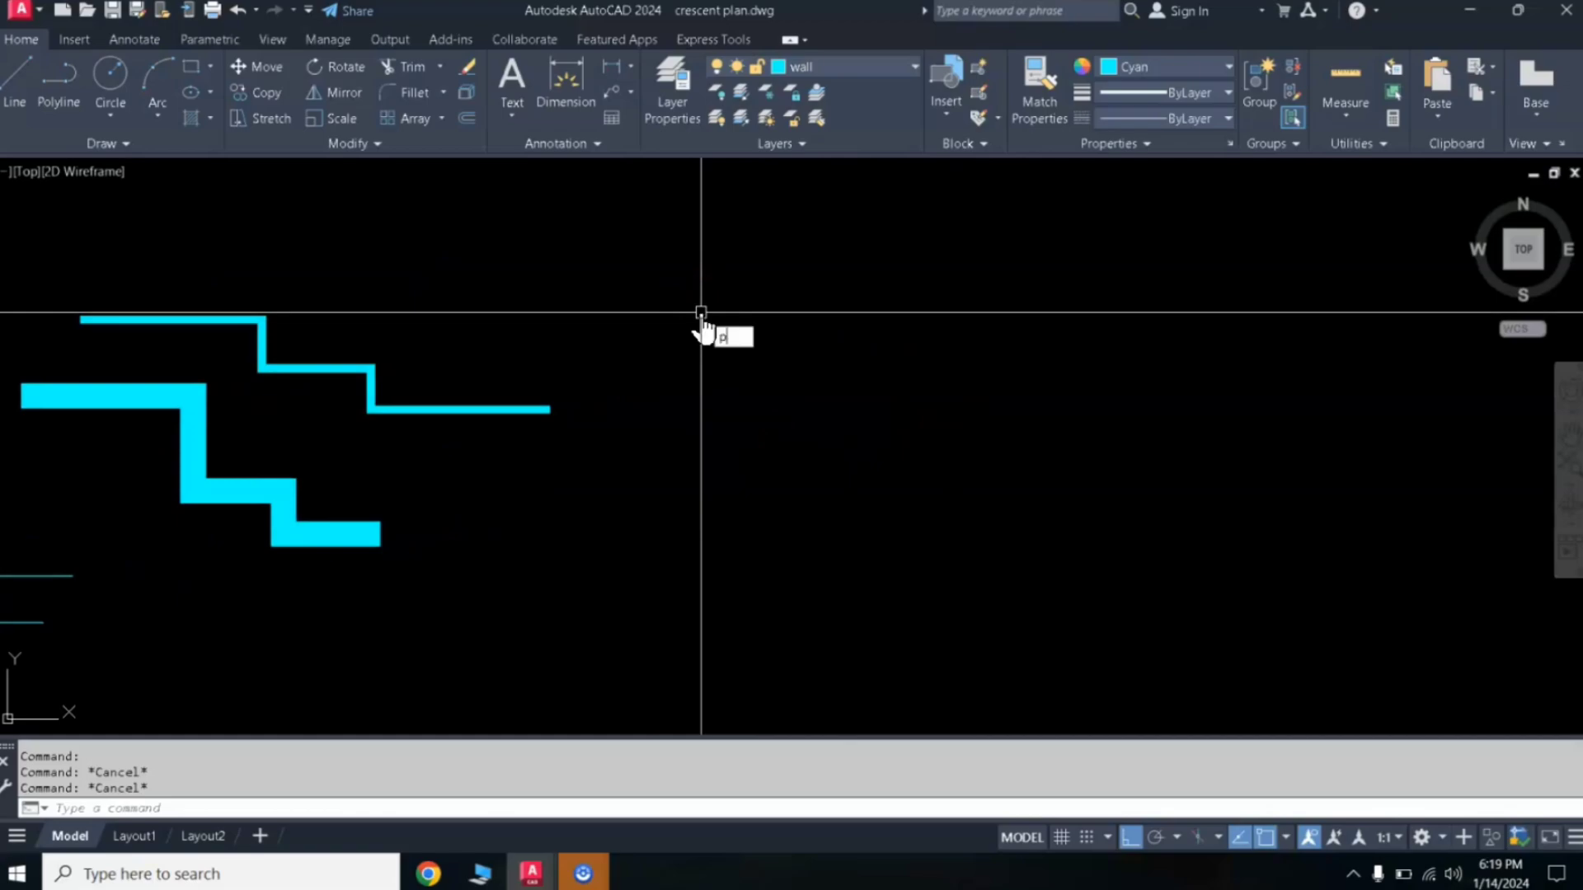
- Draw a 0.30-wide horizontal arrow shaft running to the right
left_click(696, 302)
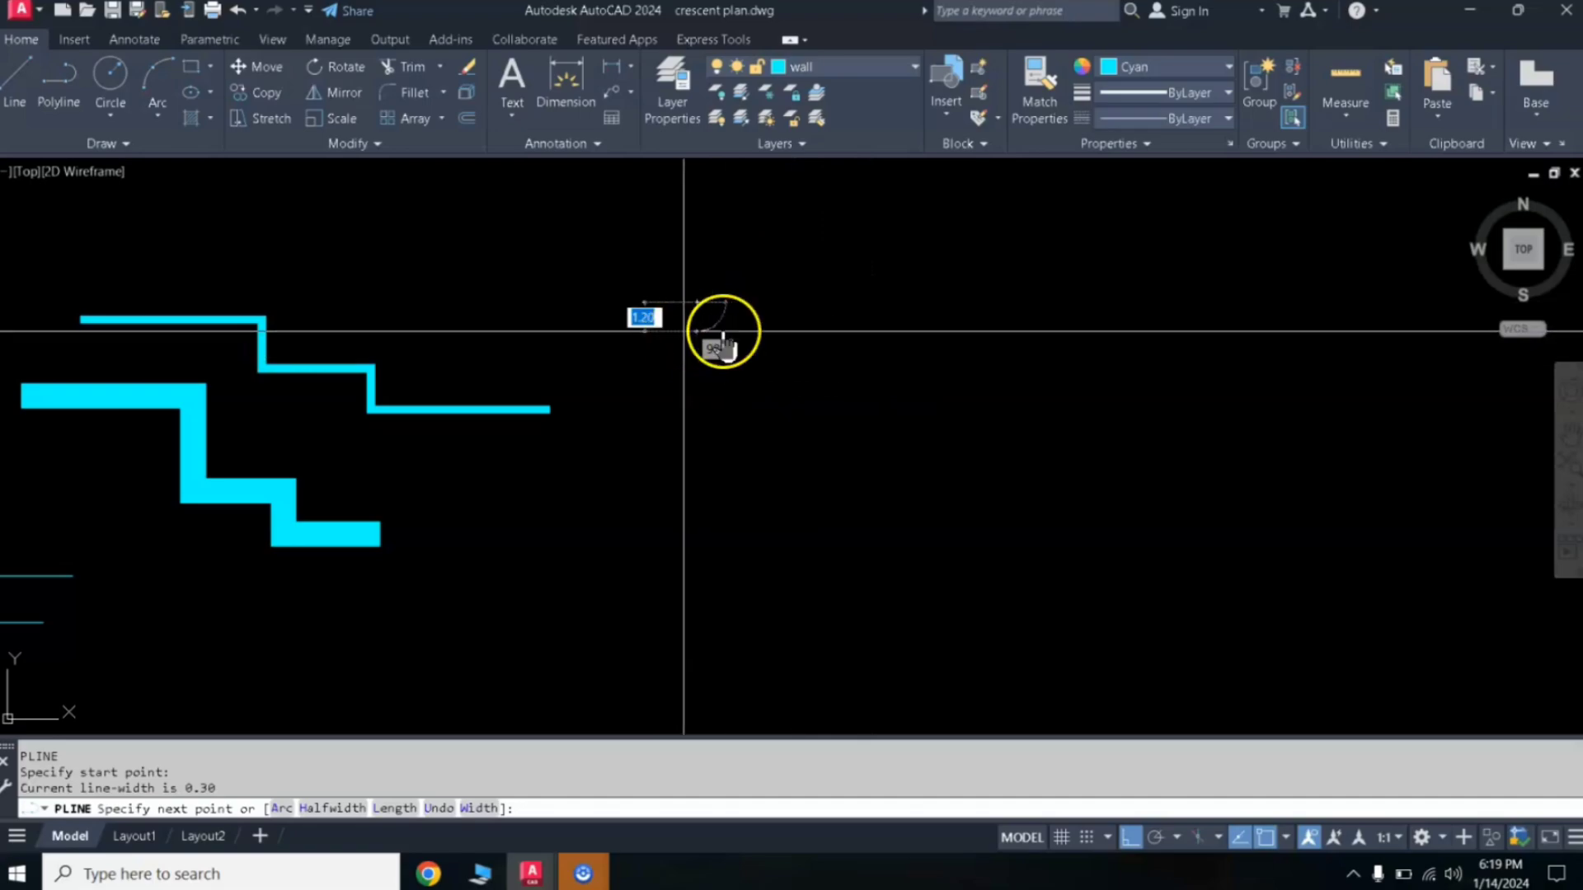
left_click(486, 810)
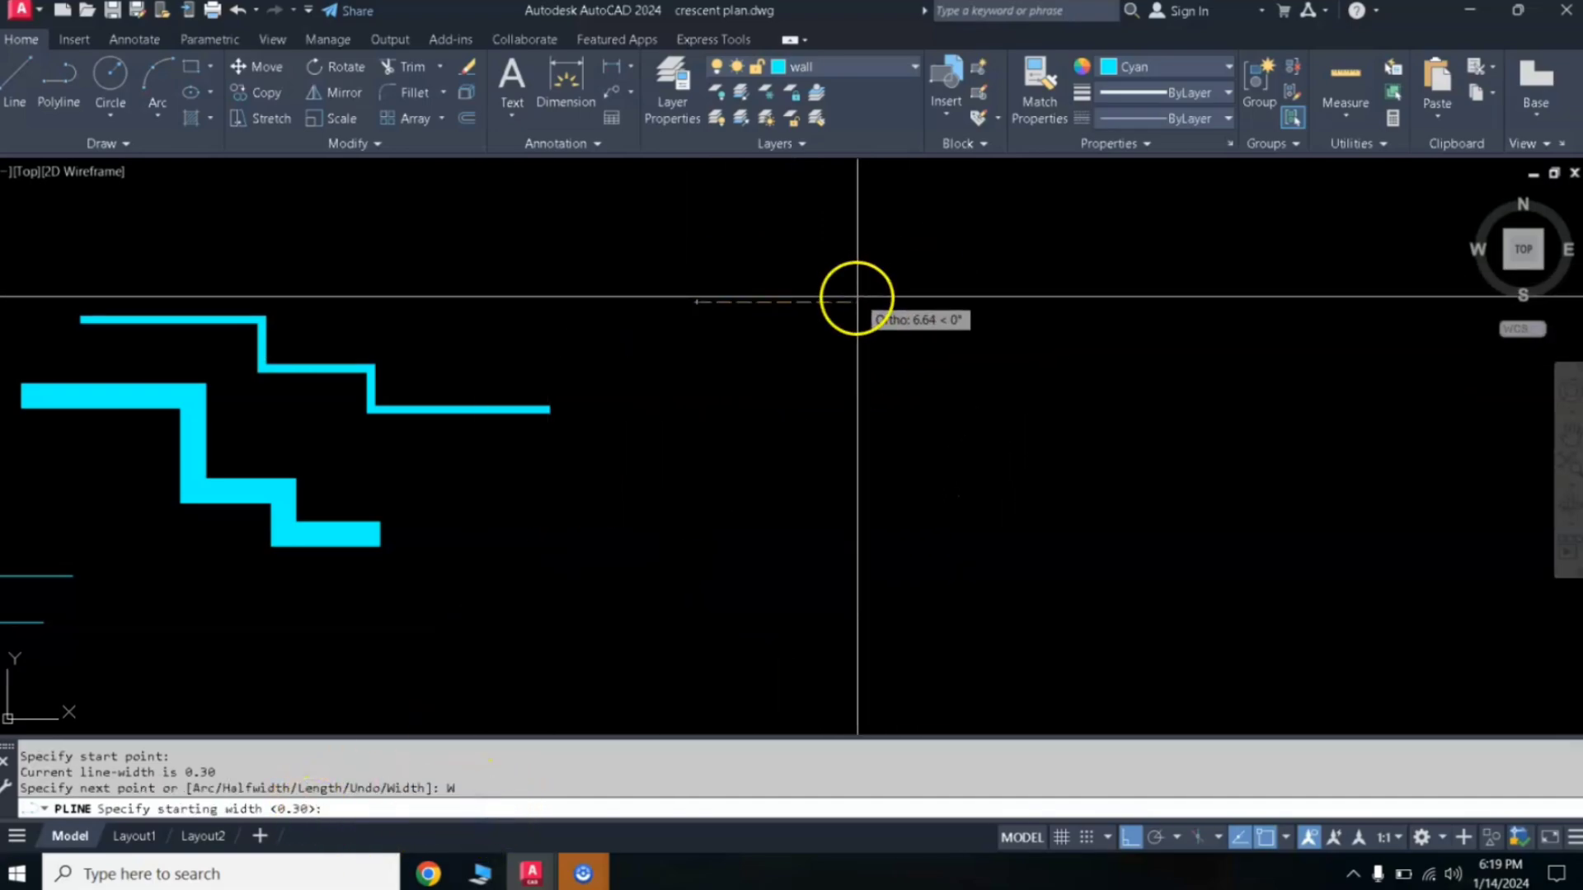
key("Return")
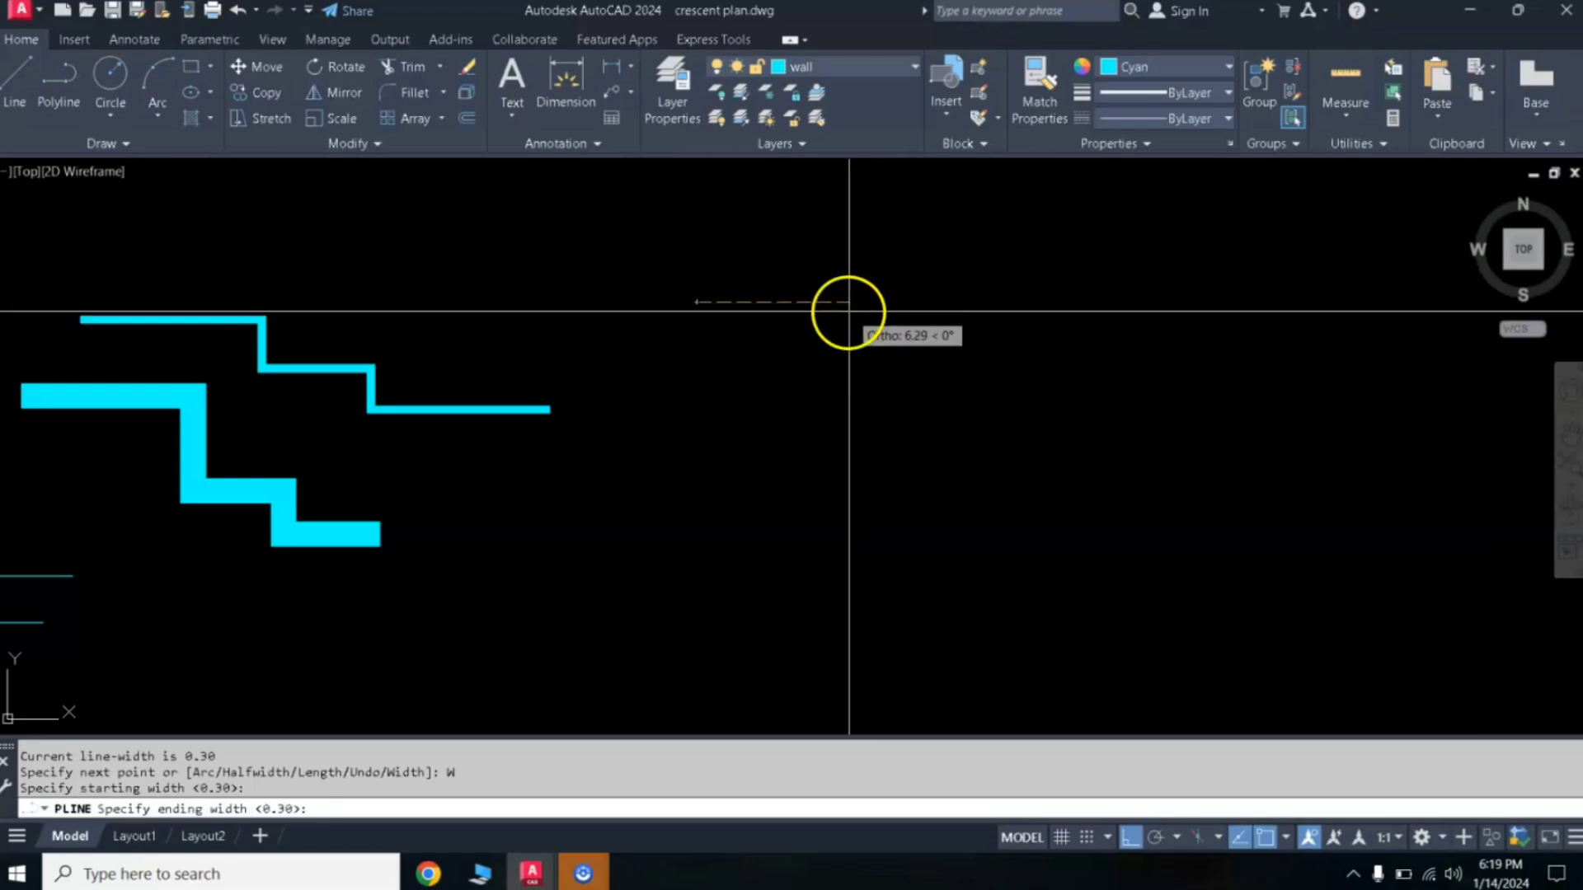
key("Return")
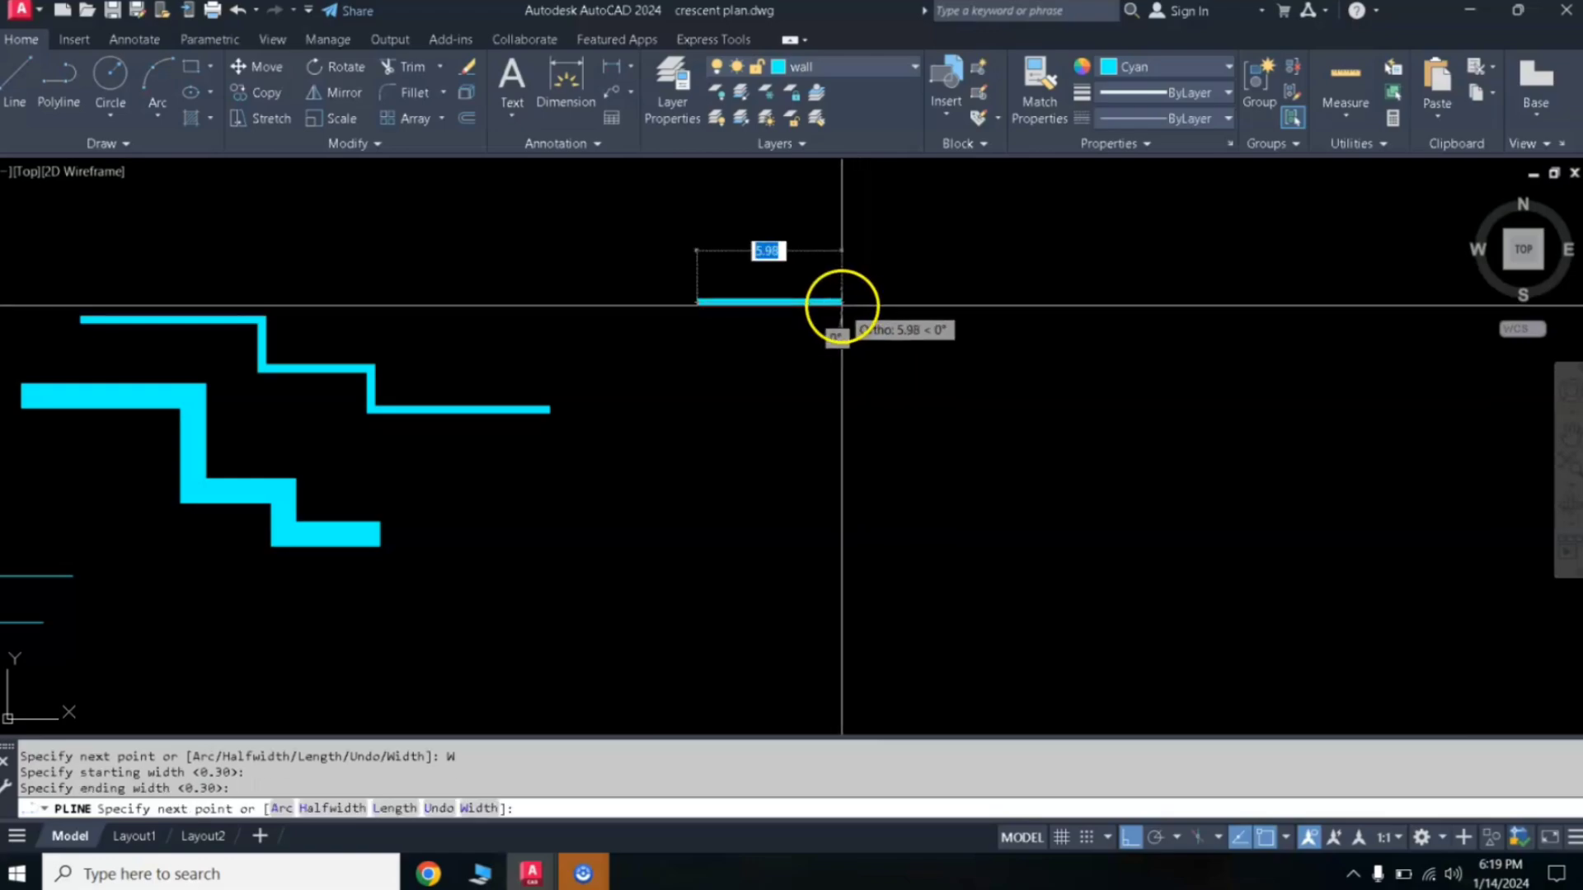
left_click(809, 304)
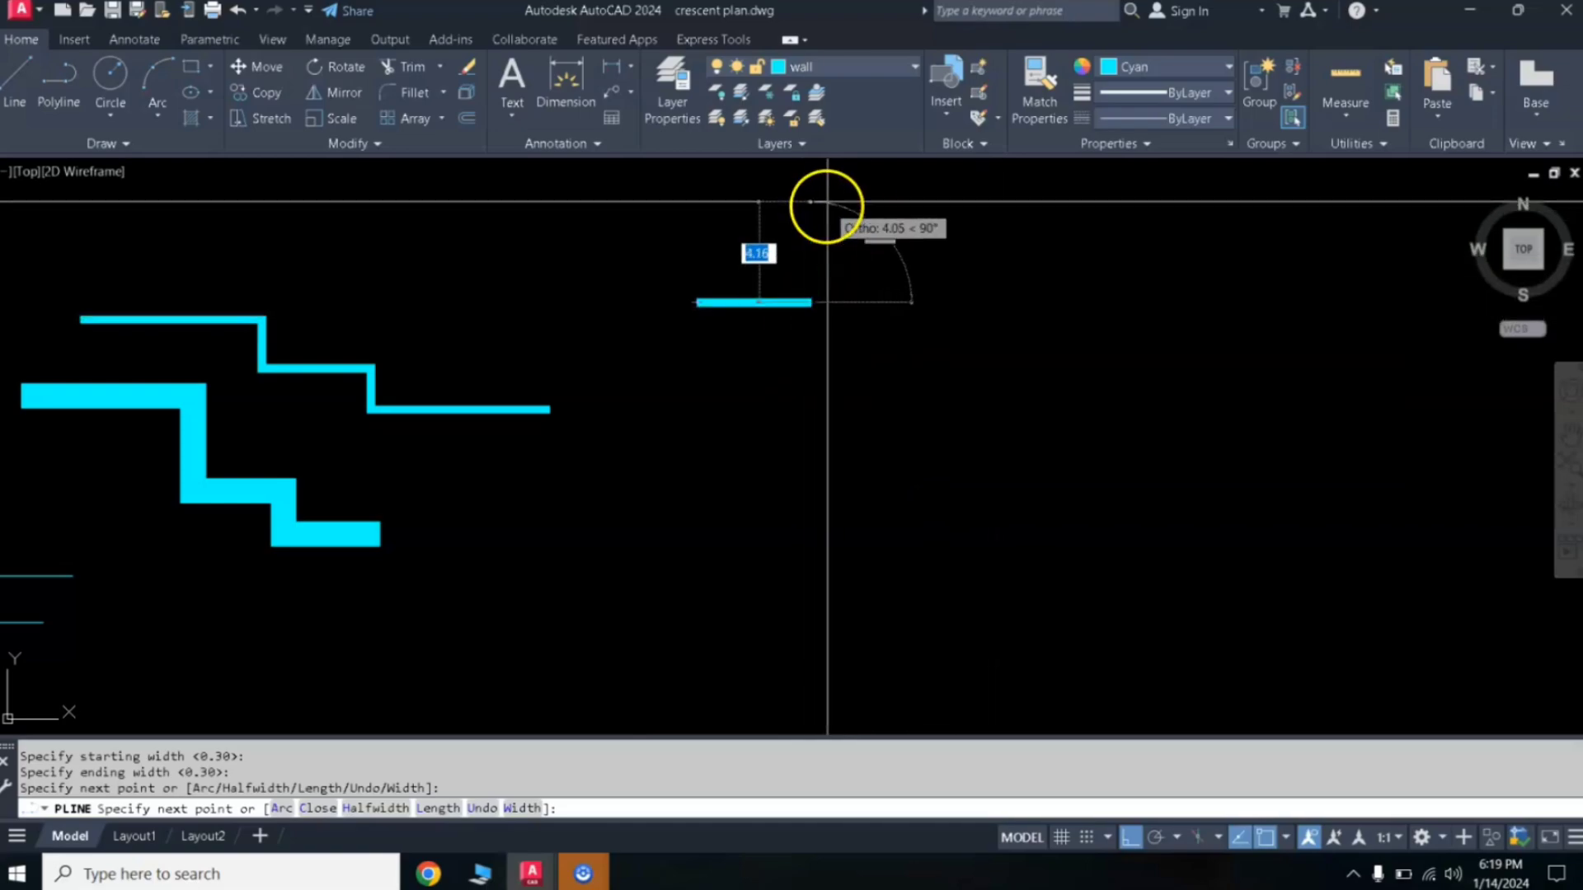
- Finish the arrow with an arrowhead tapering from width 1 to 0
left_click(521, 810)
type("1")
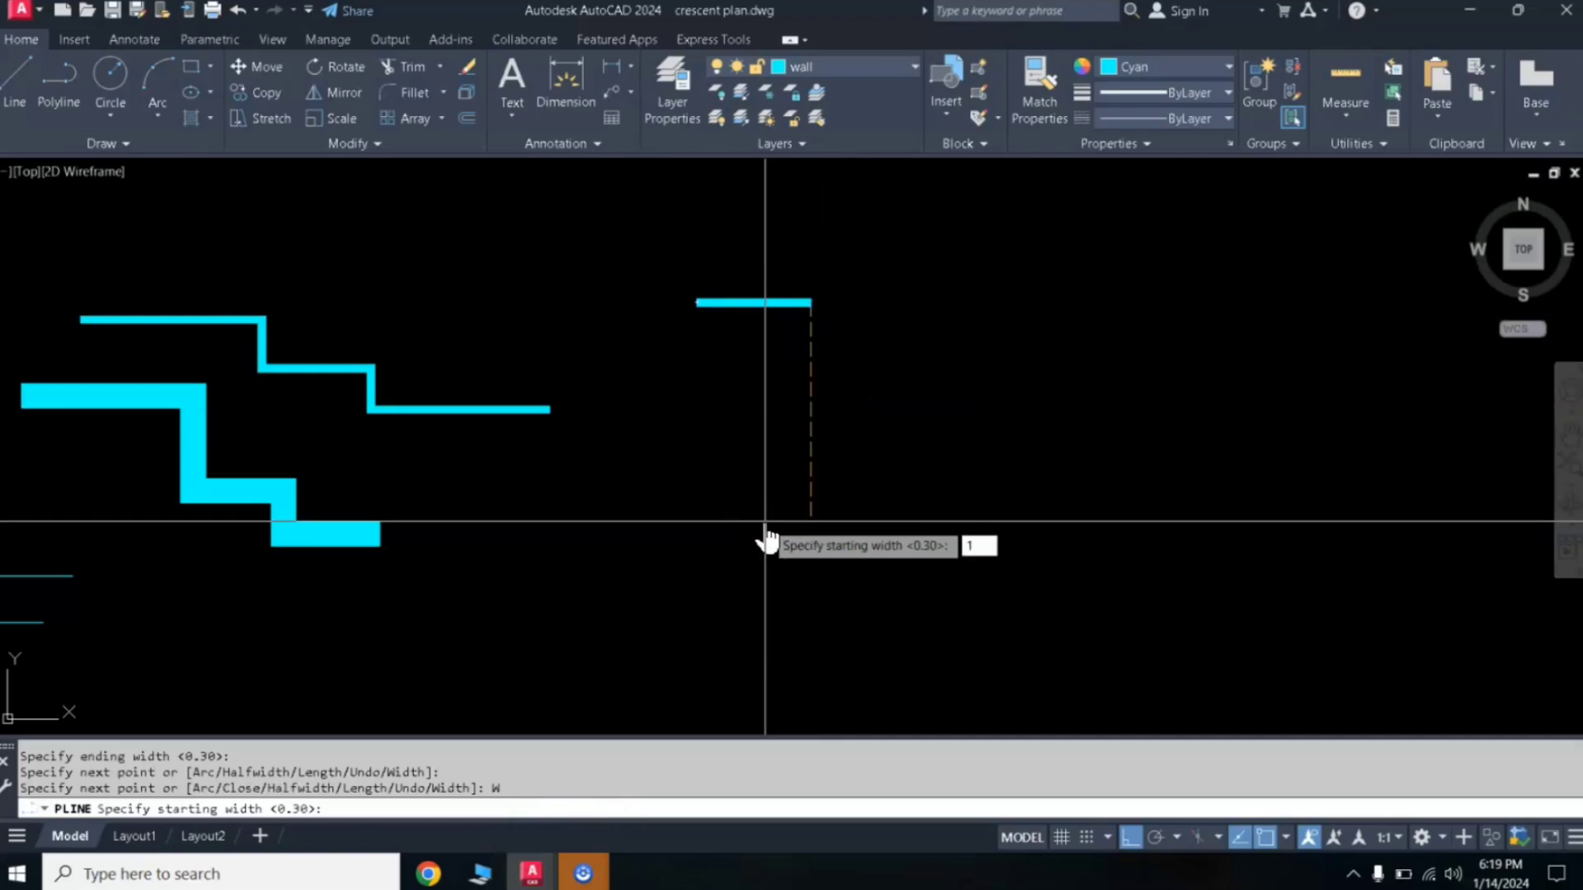
key("Return")
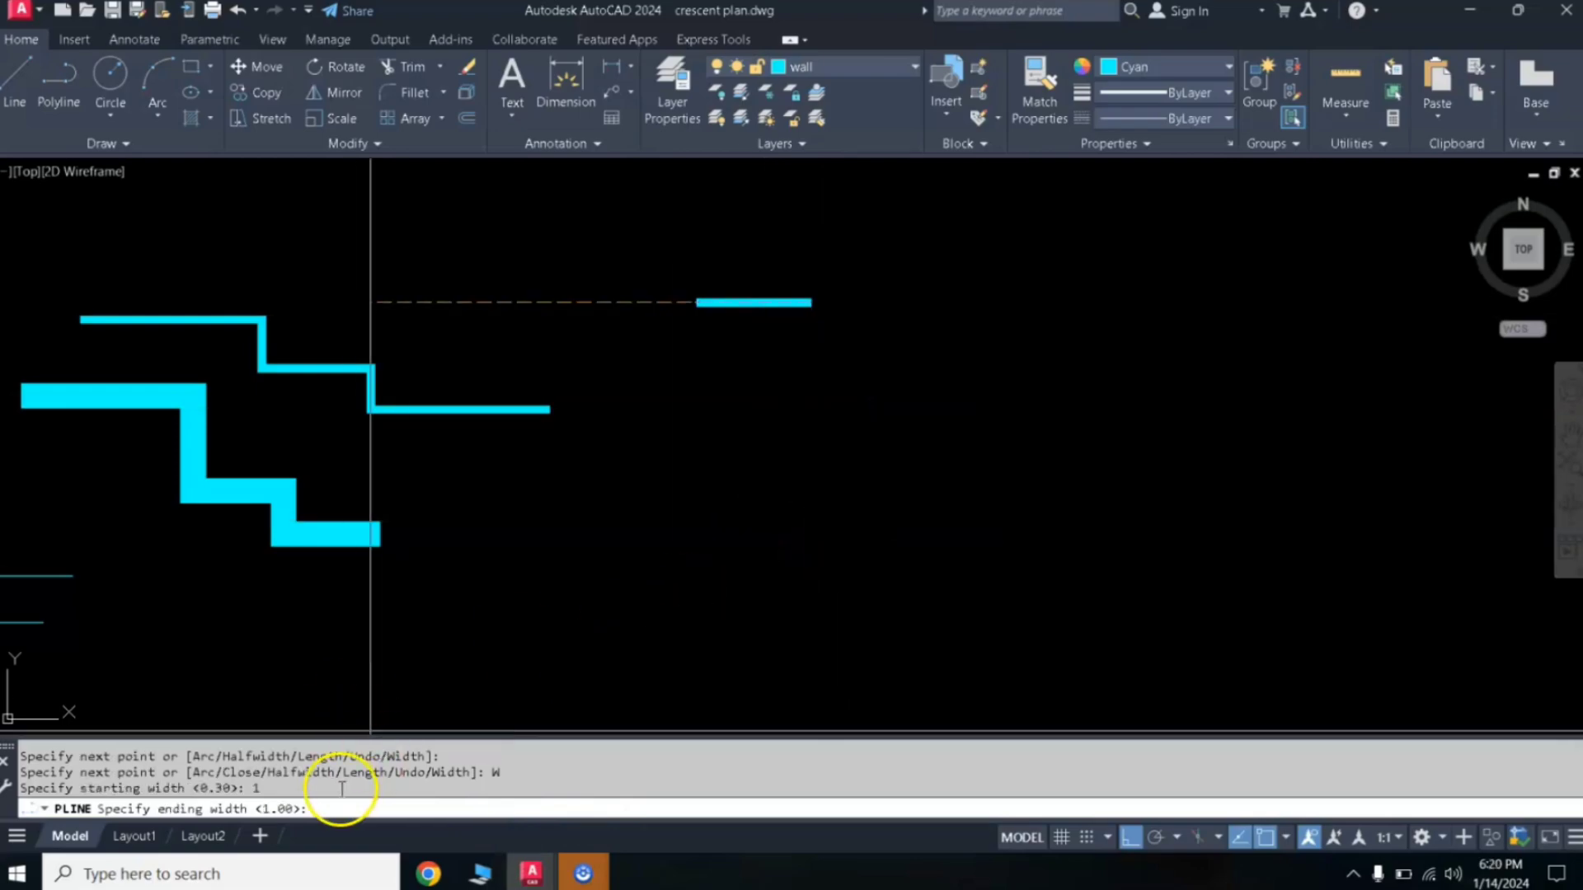
type("0")
key("Return")
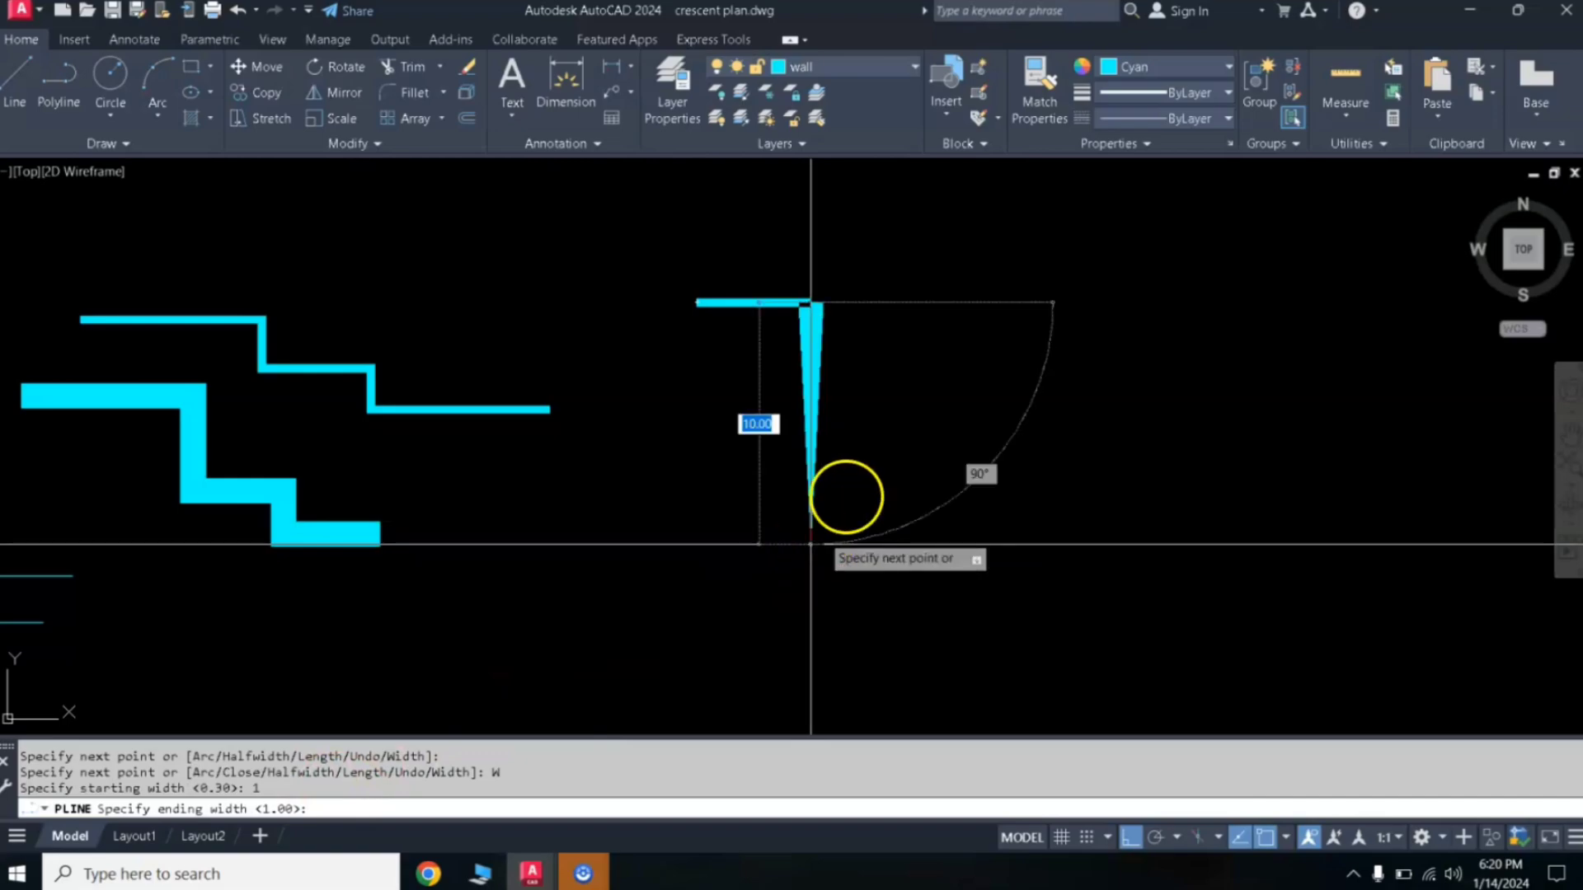
left_click(882, 303)
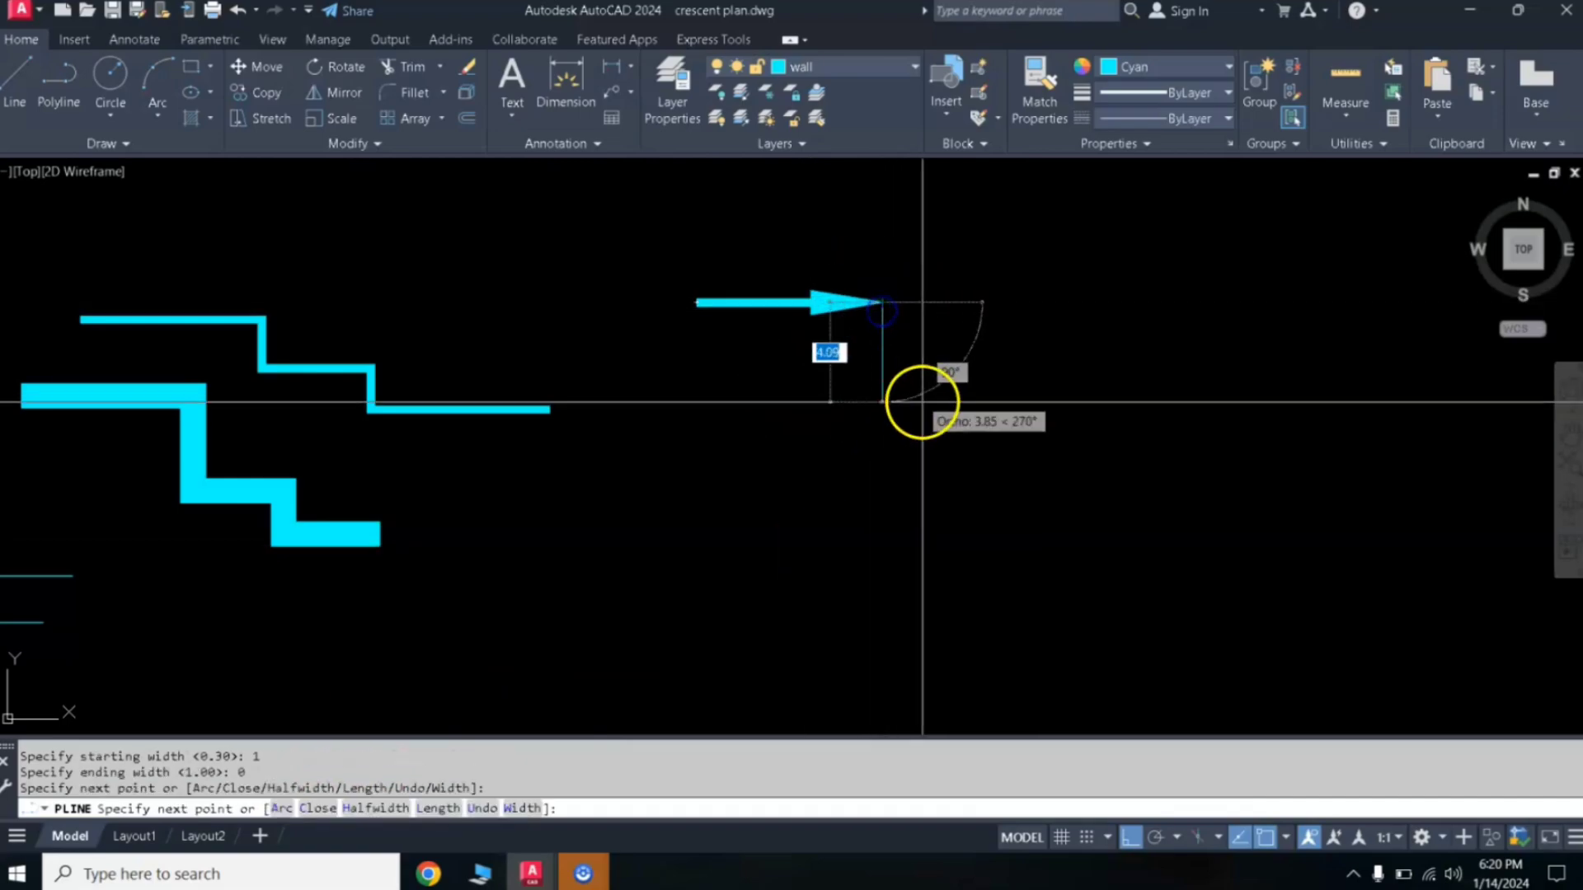
key("Return")
scroll(843, 260, "up", 4)
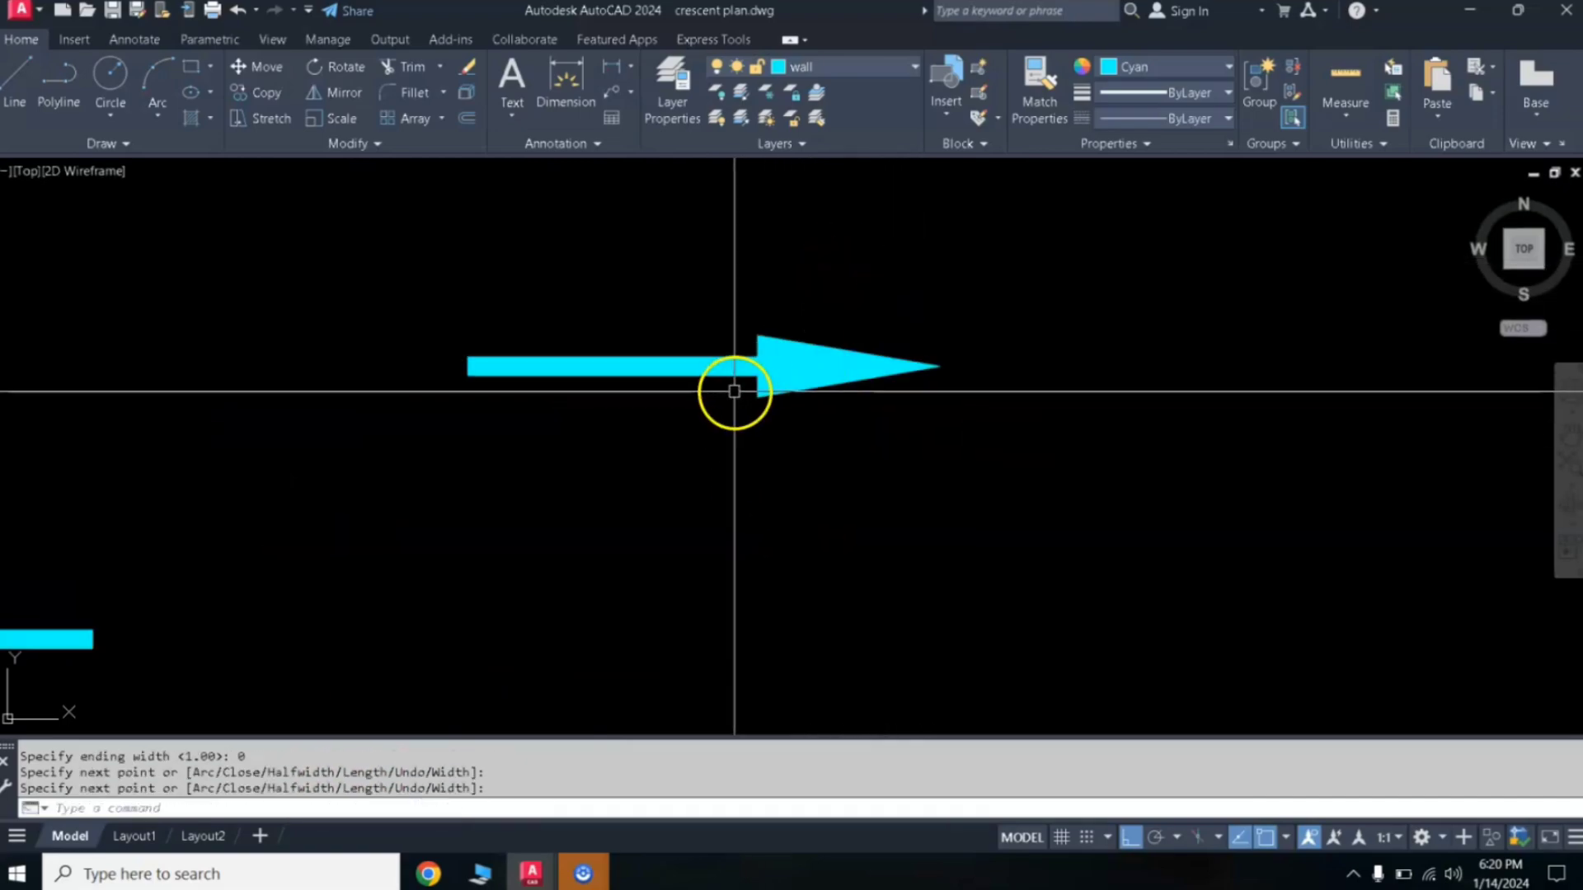
middle_click_drag(732, 388, 851, 346)
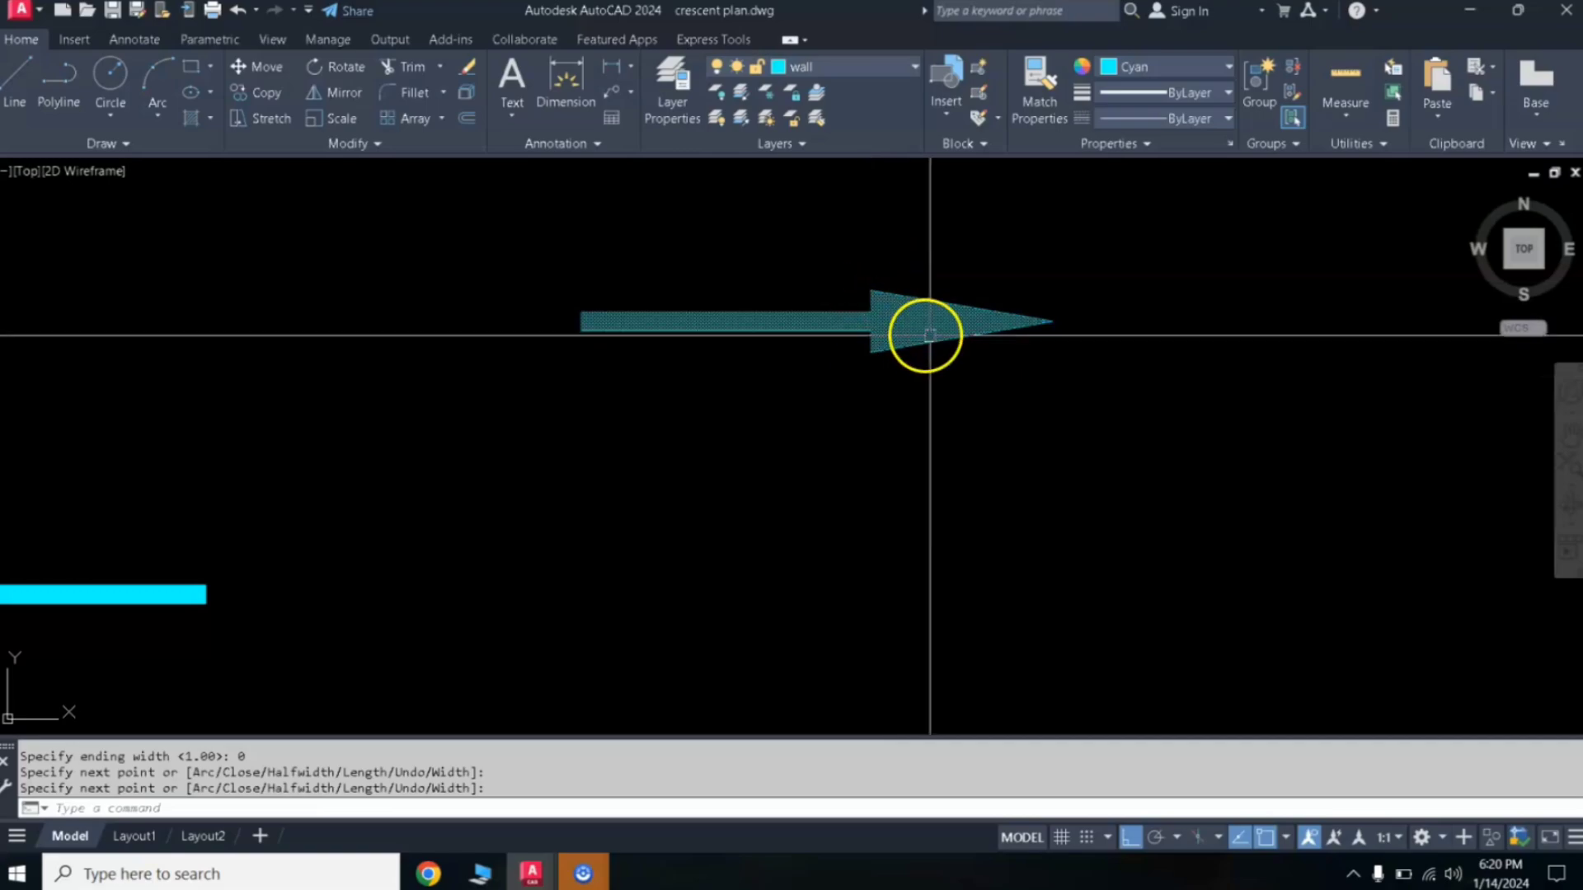
left_click(1052, 318)
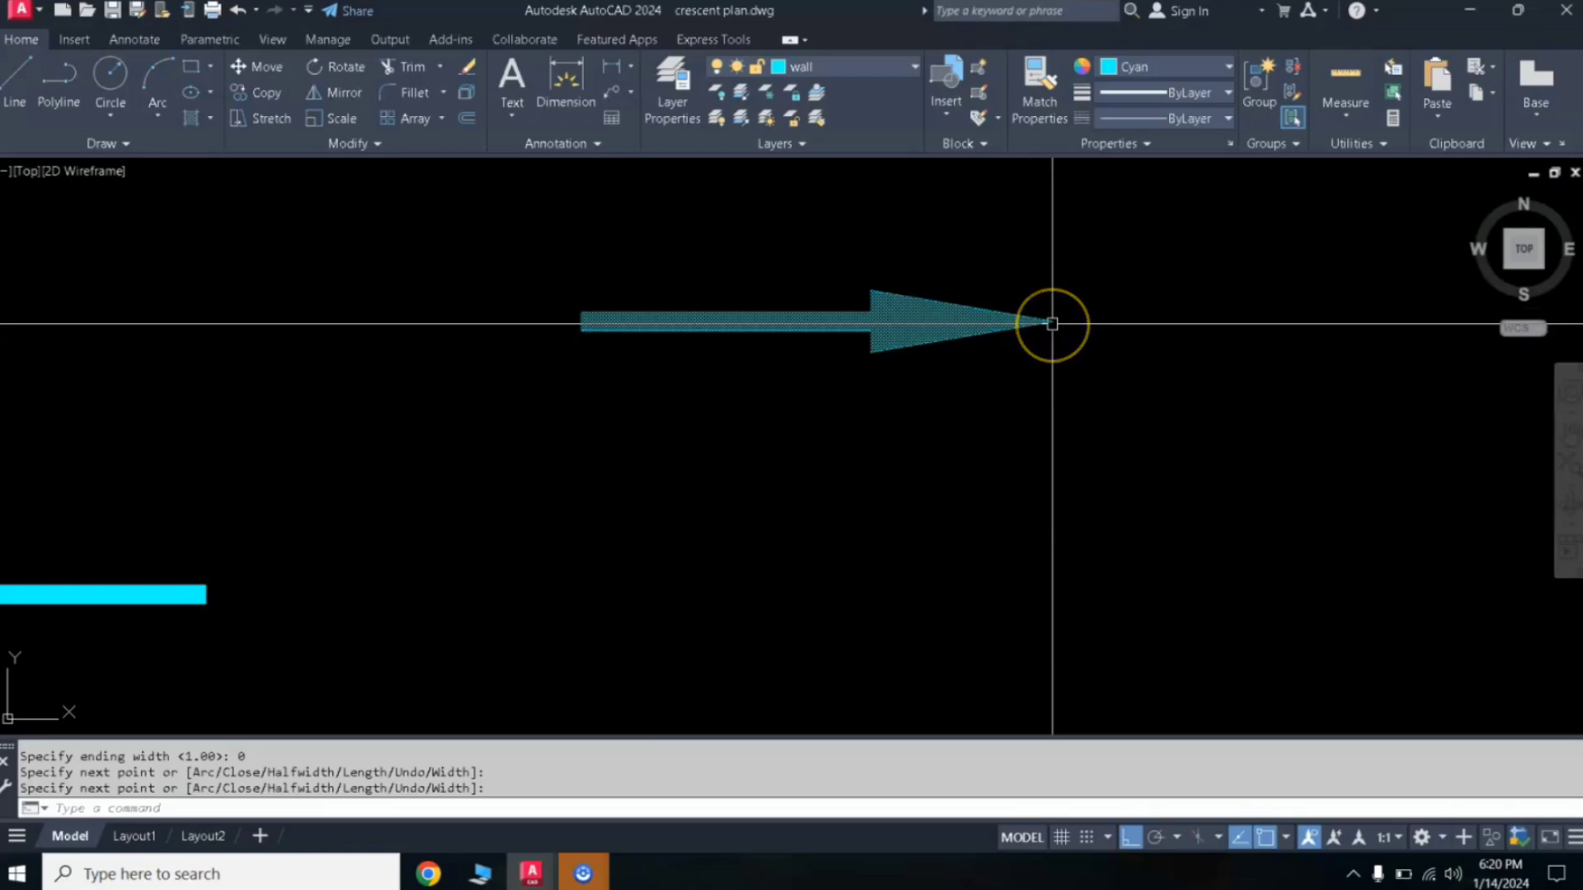
mouse_move(1049, 324)
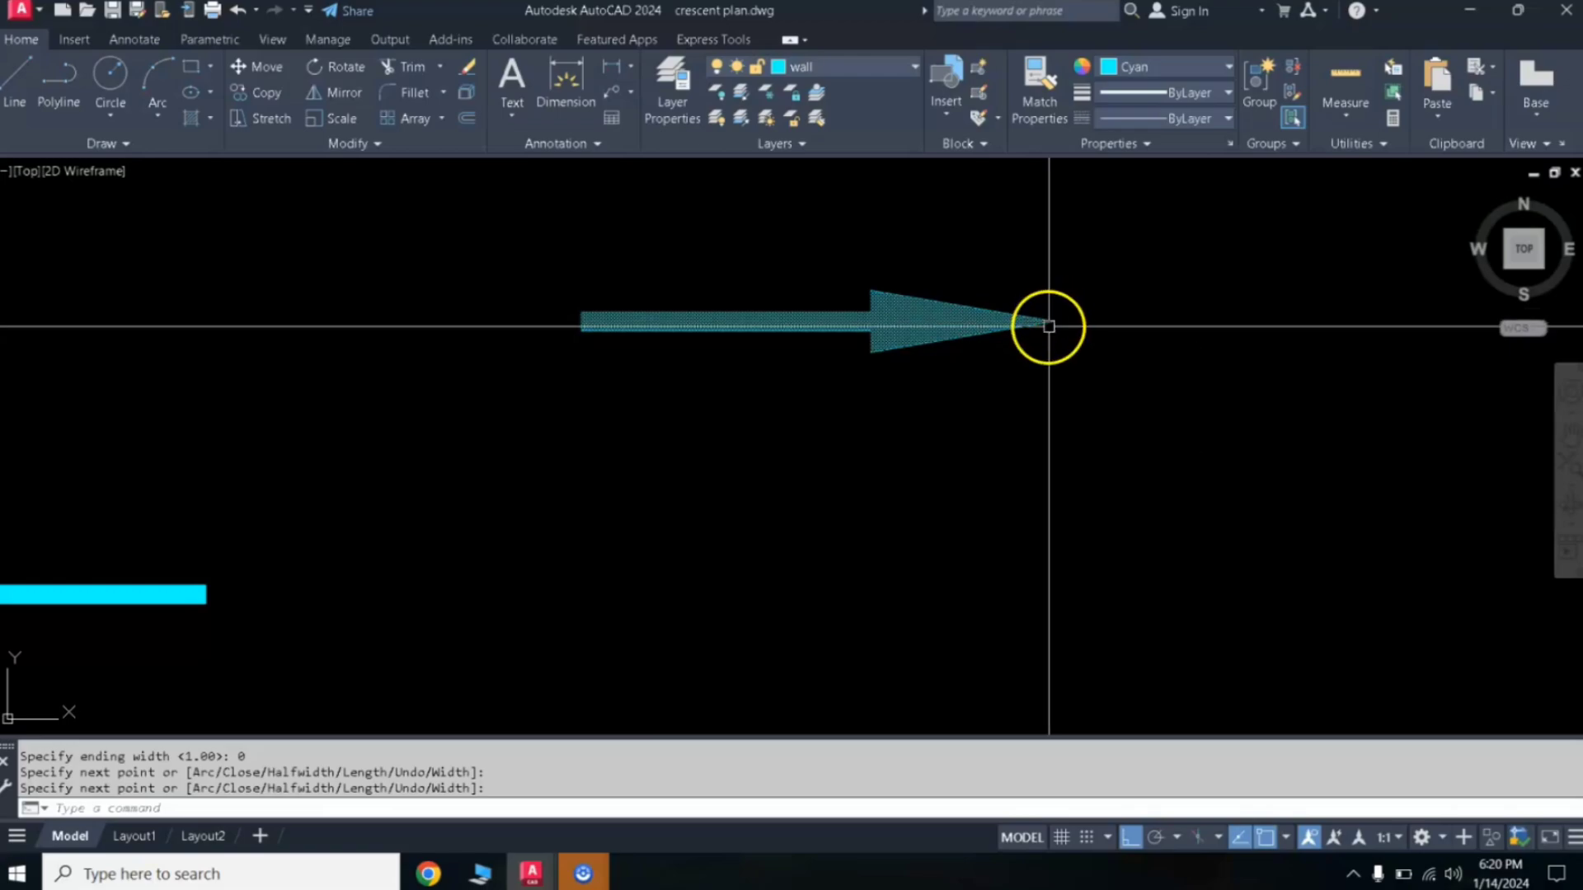
left_click(1048, 326)
key("Return")
type("PL")
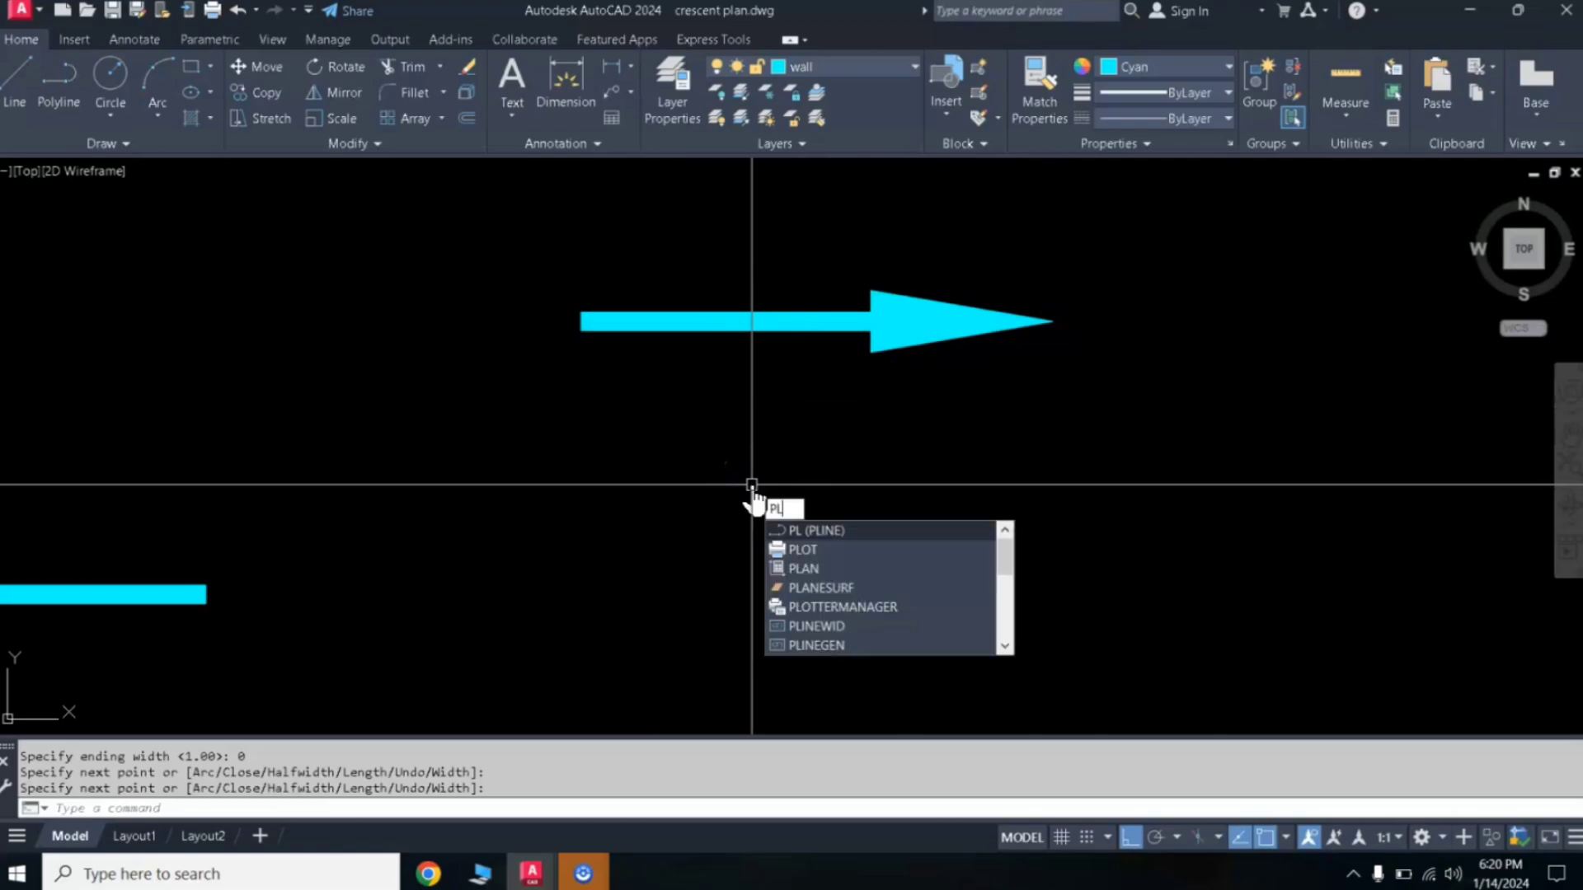
- Start a second arrow below the first with a 0-width hairline shaft
key("Return")
left_click(561, 504)
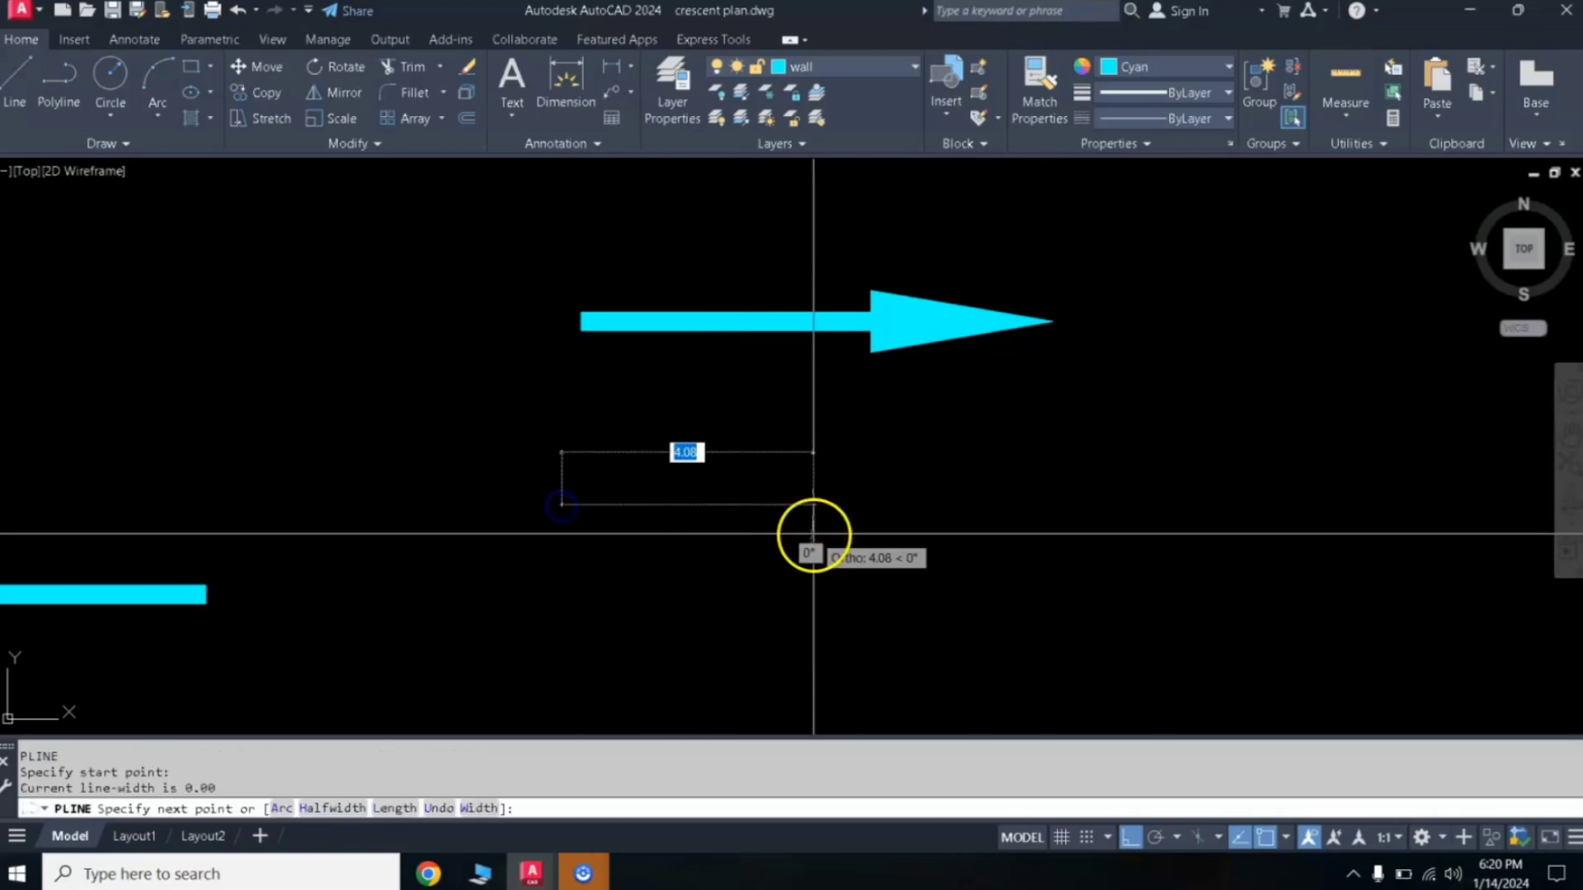
left_click(478, 808)
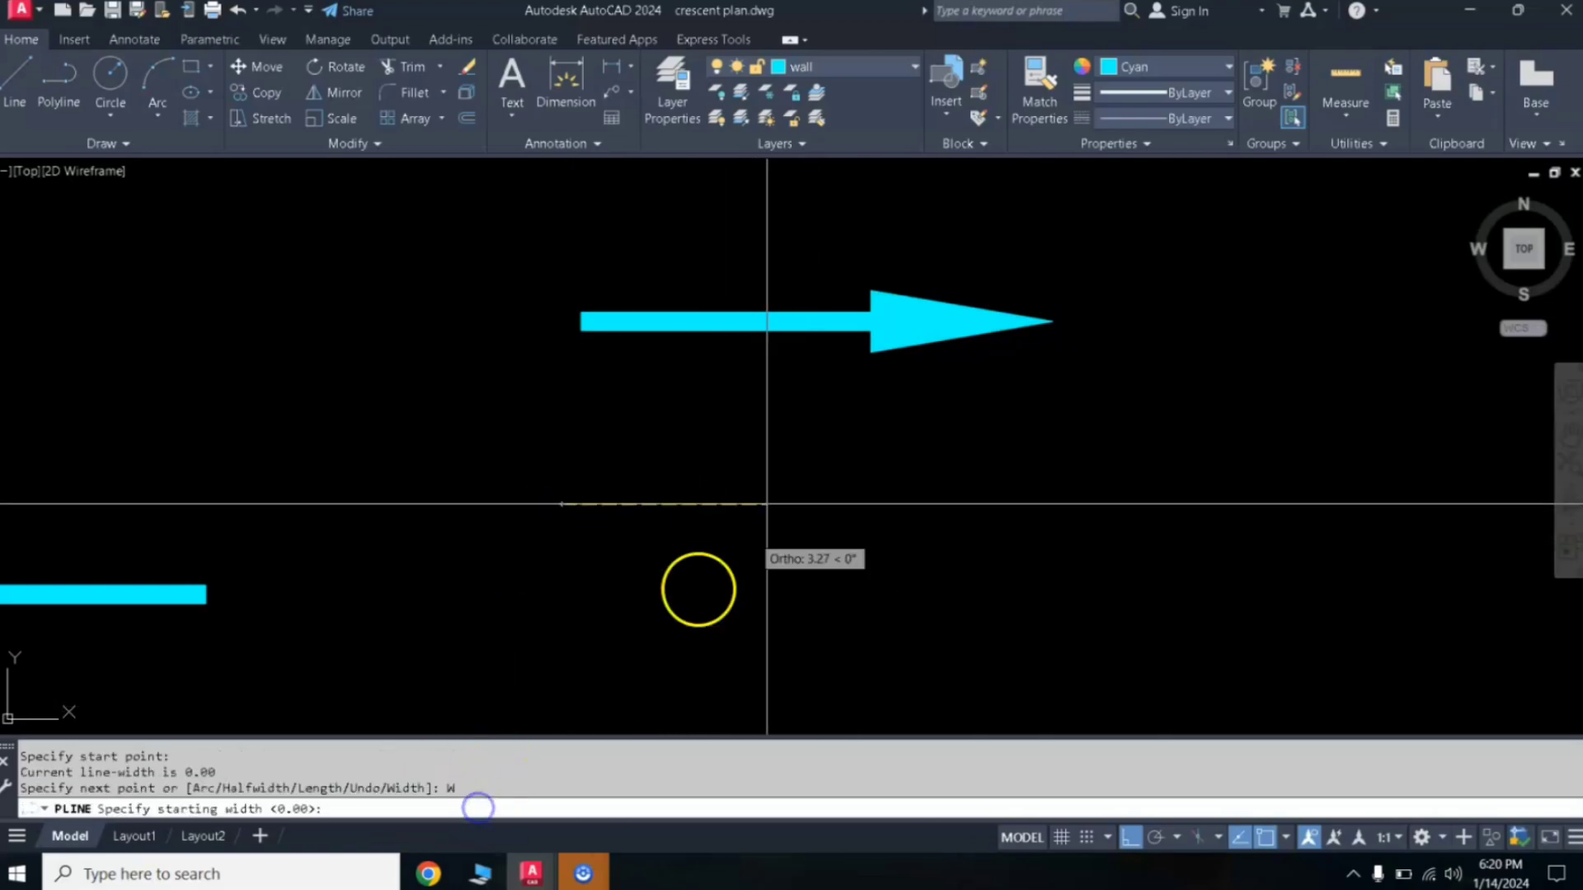
key("Return")
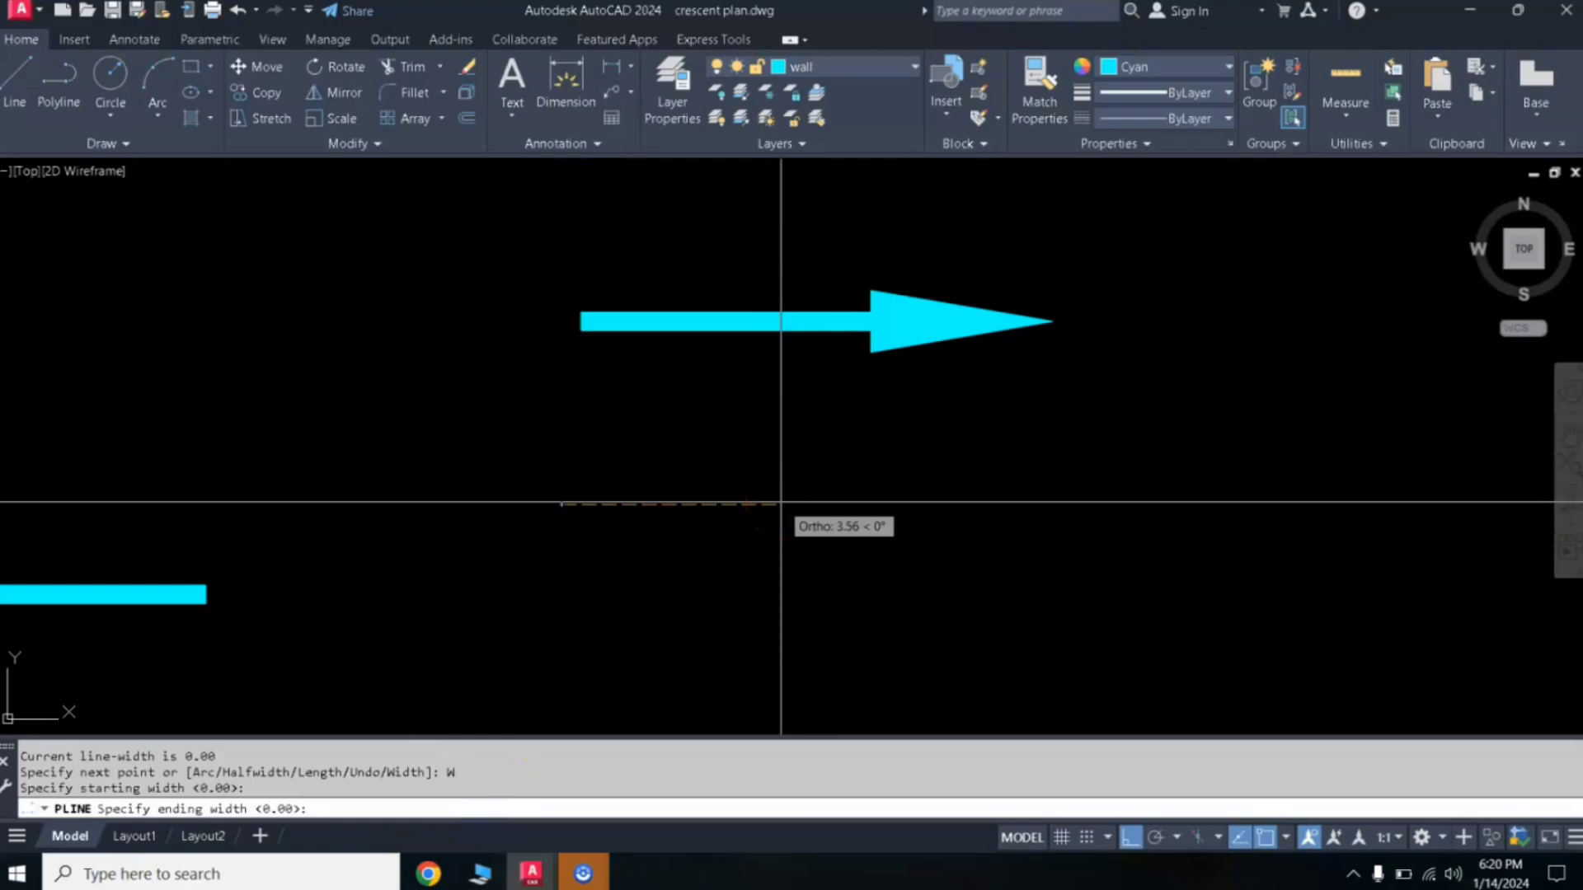
key("Return")
left_click(842, 544)
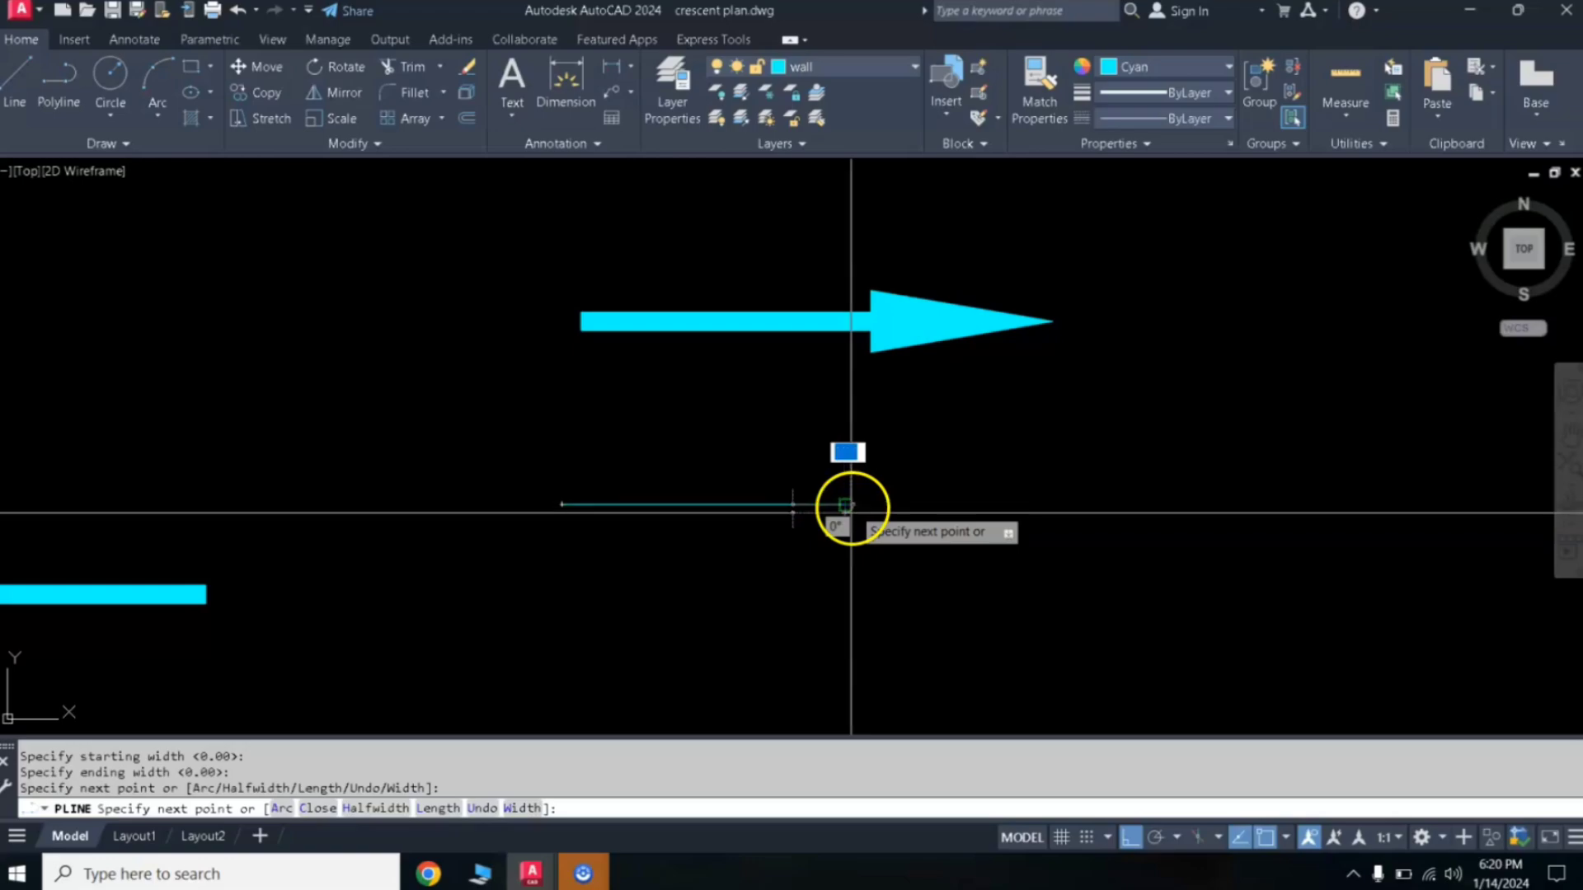
- Add an arrowhead tapering from width 1 to 0 and check the finished arrow
left_click(522, 808)
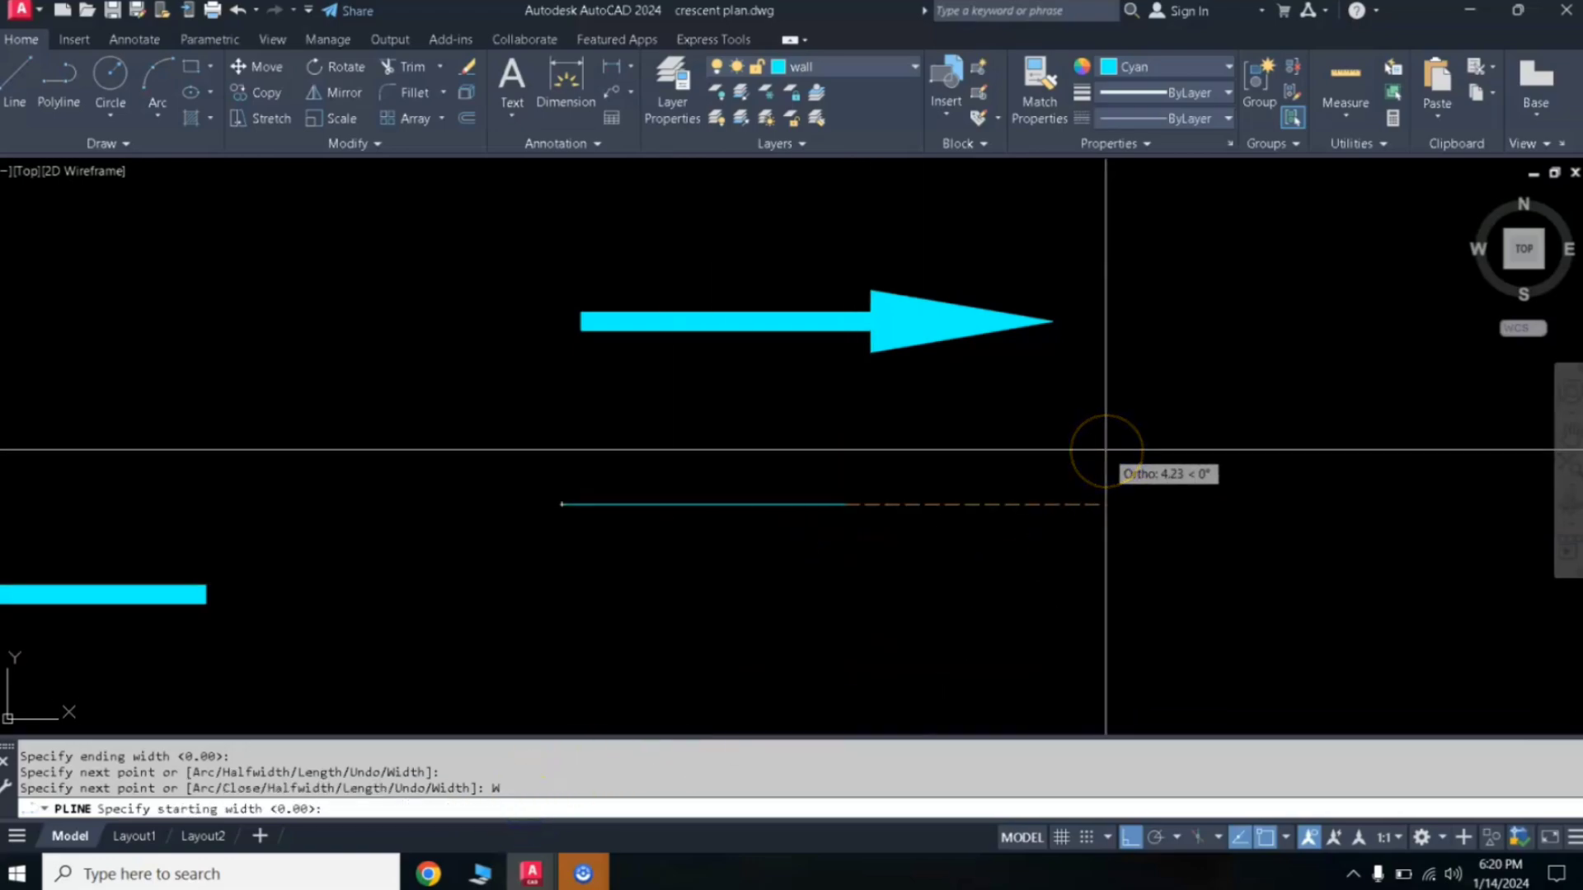
type("1")
key("Return")
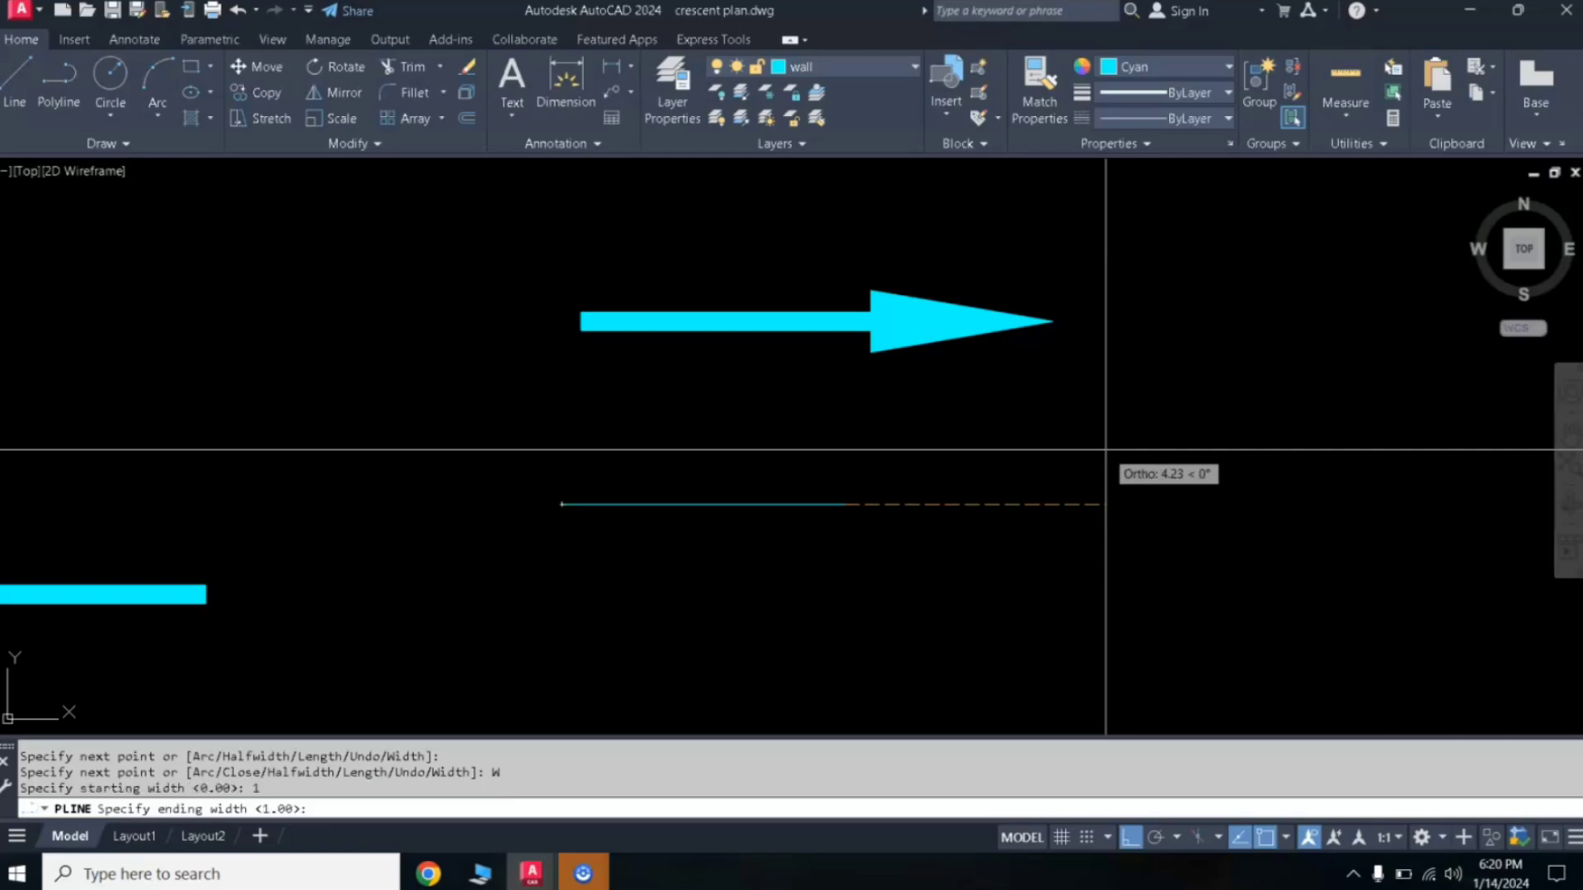
type("0")
key("Return")
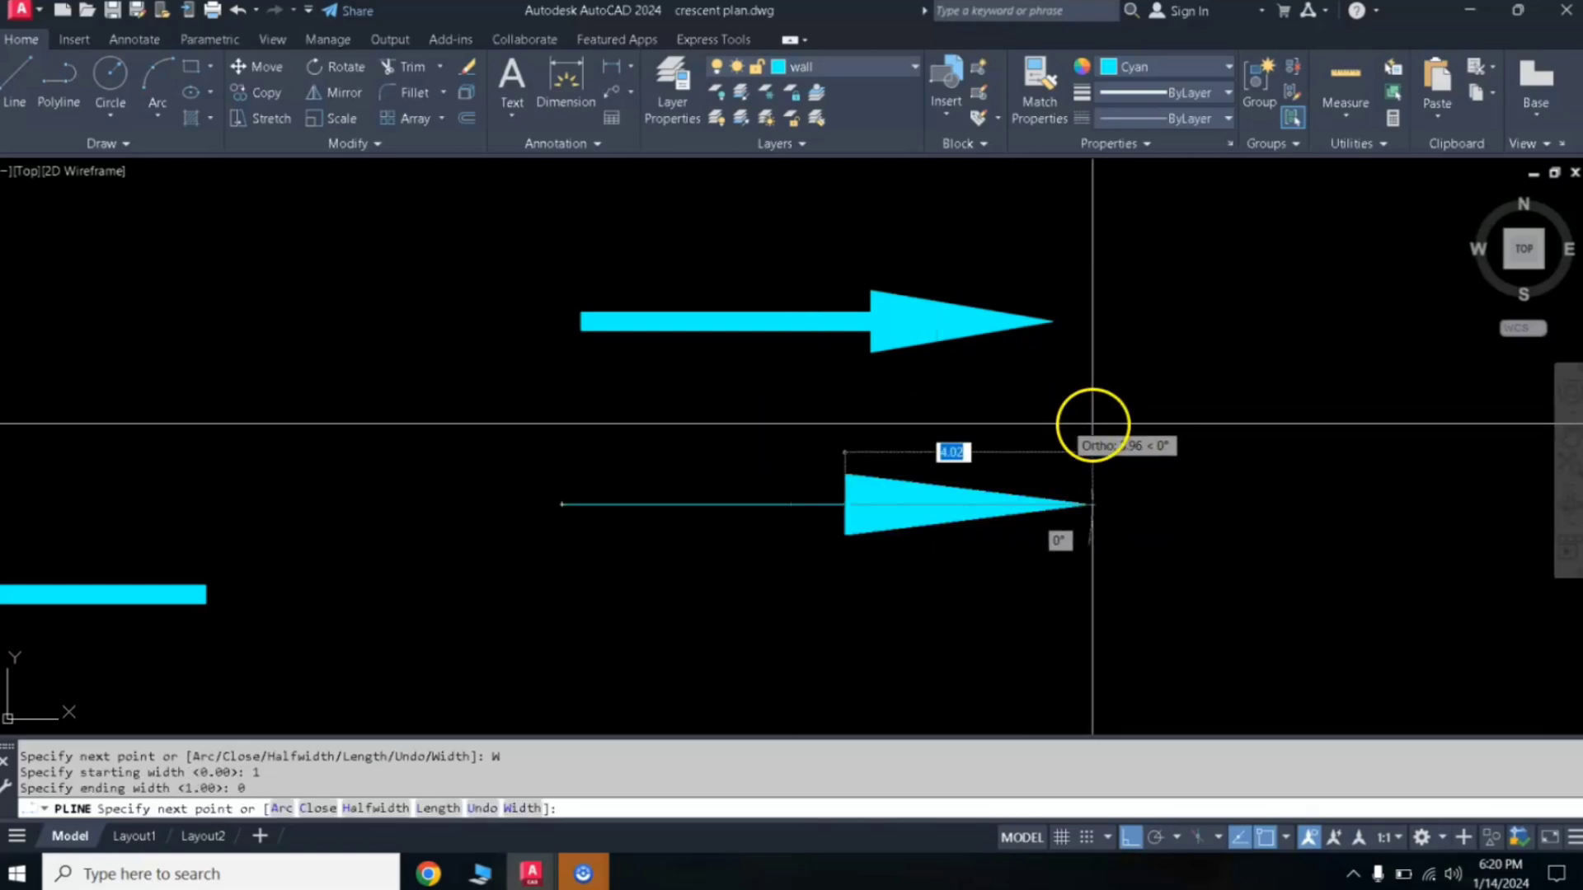
left_click(1018, 456)
key("Return")
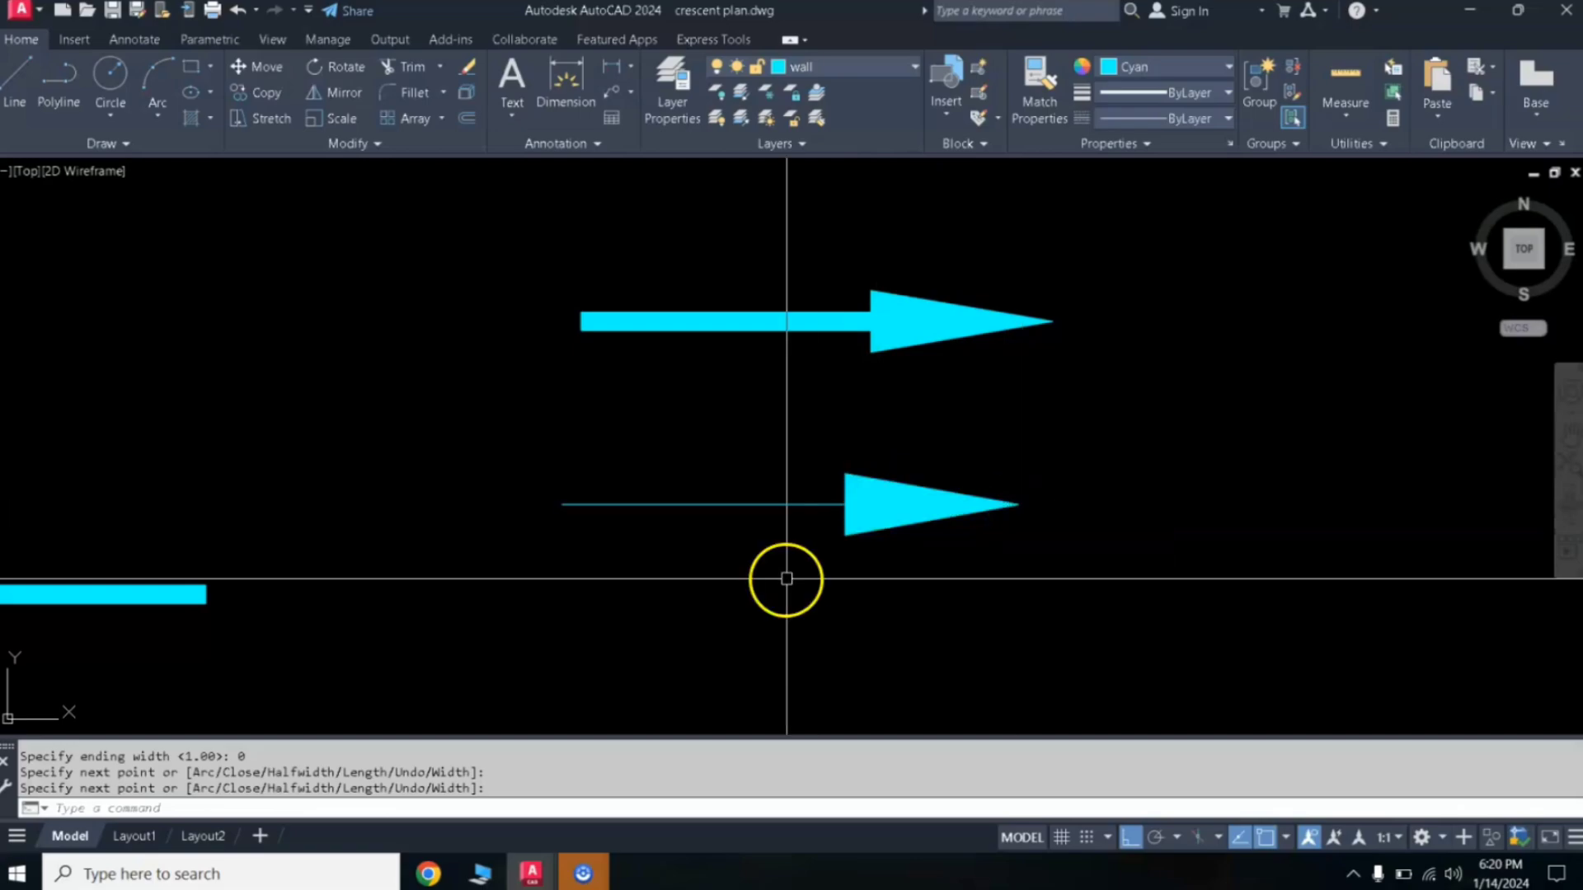
left_click(752, 504)
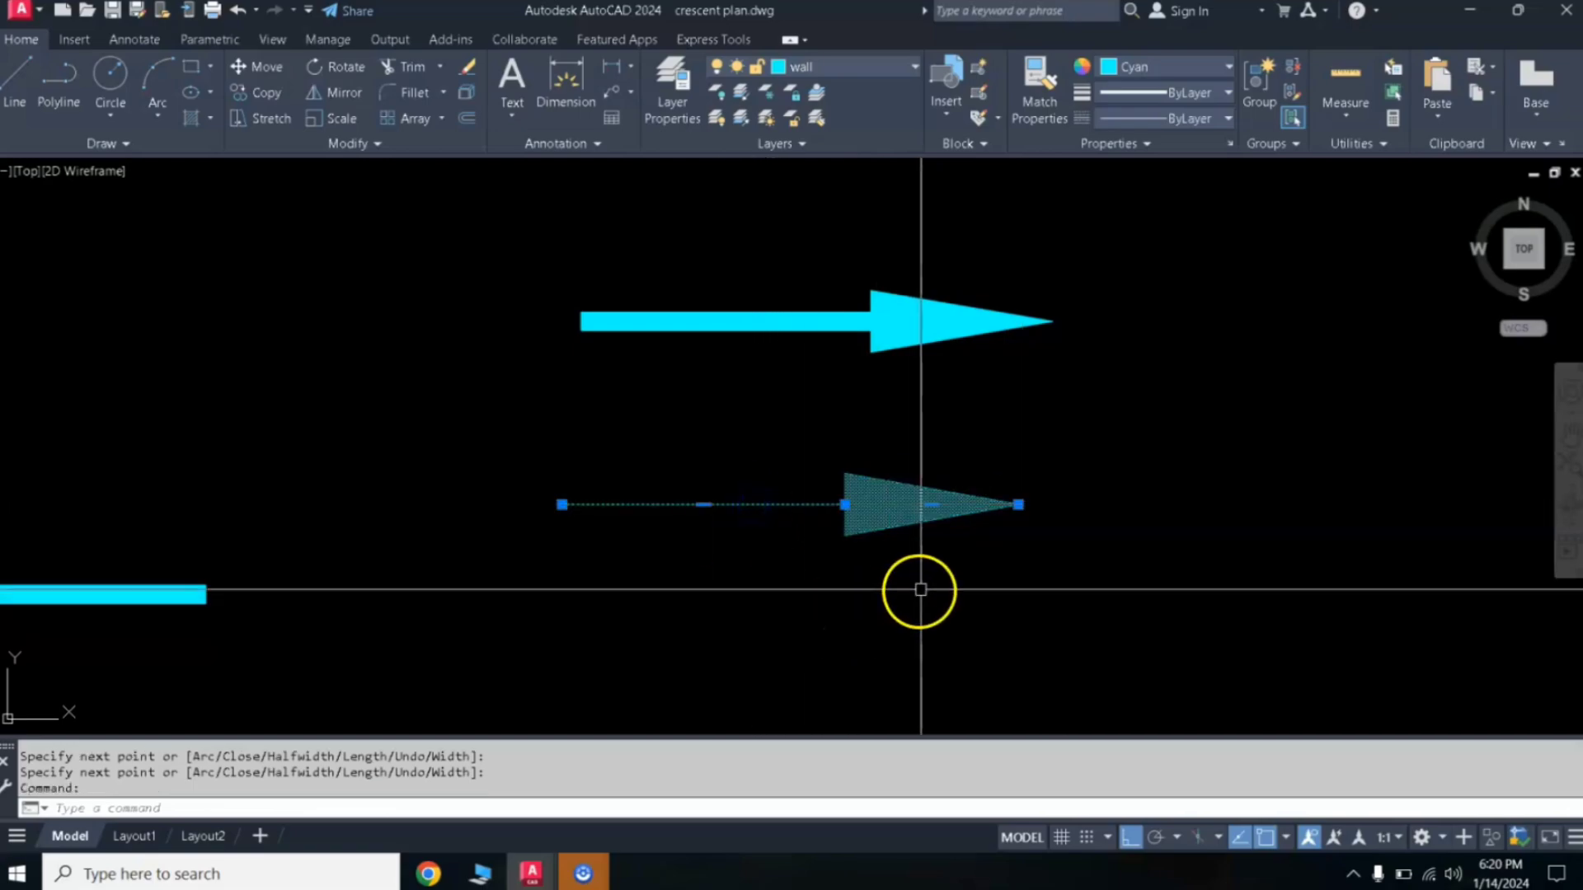
key("Escape")
key("Escape")
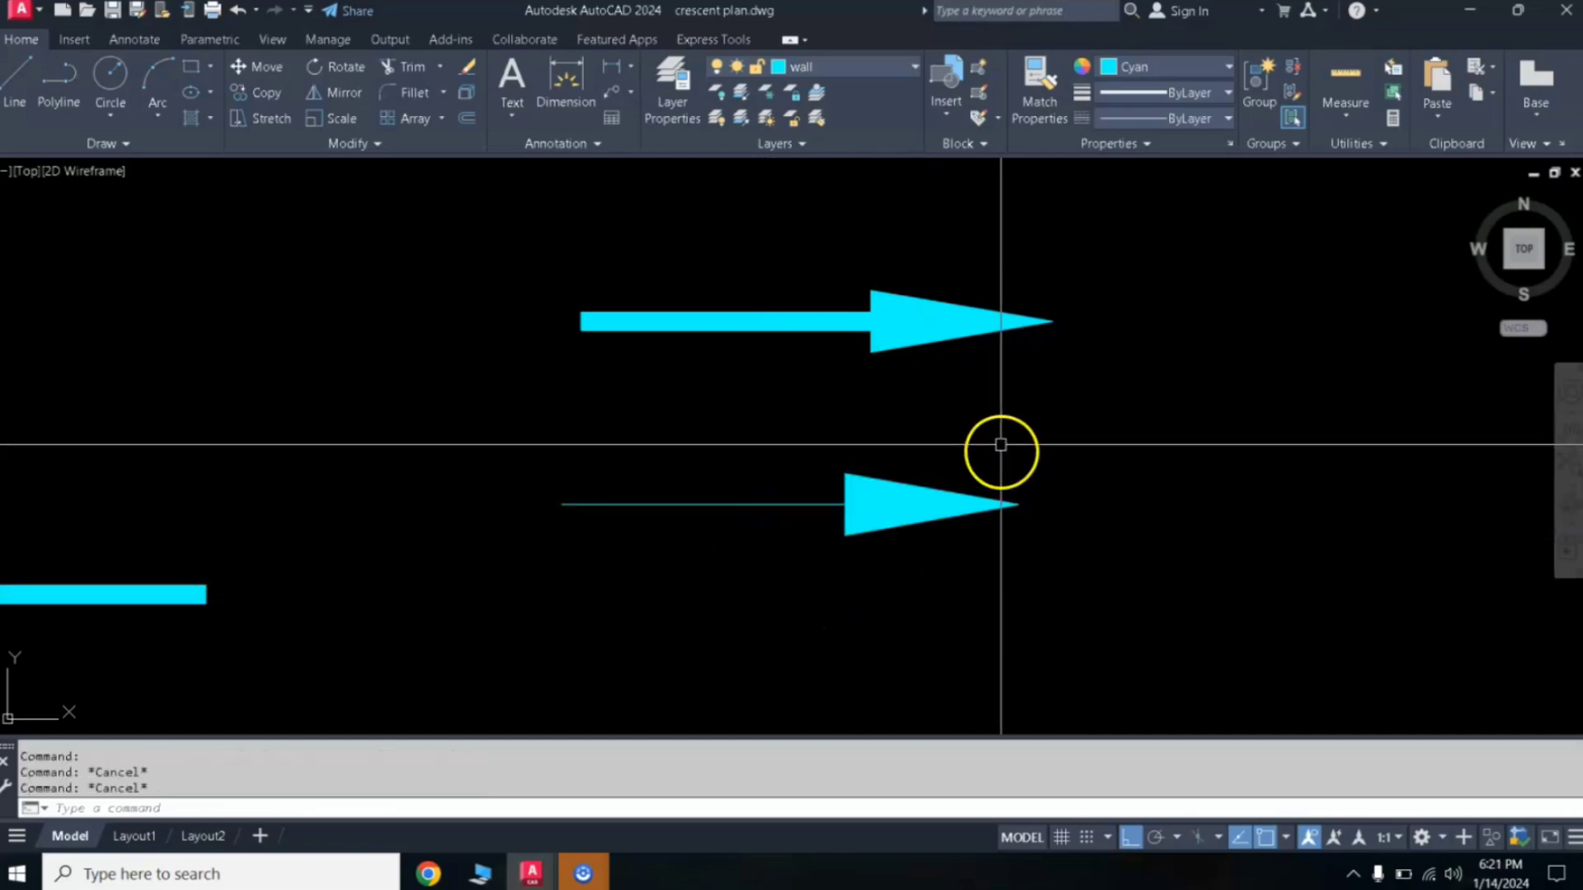
- Zoom out and pan to bring the floor plans and stepped walls back into view
scroll(1002, 444, "down", 2)
middle_click_drag(801, 446, 1123, 382)
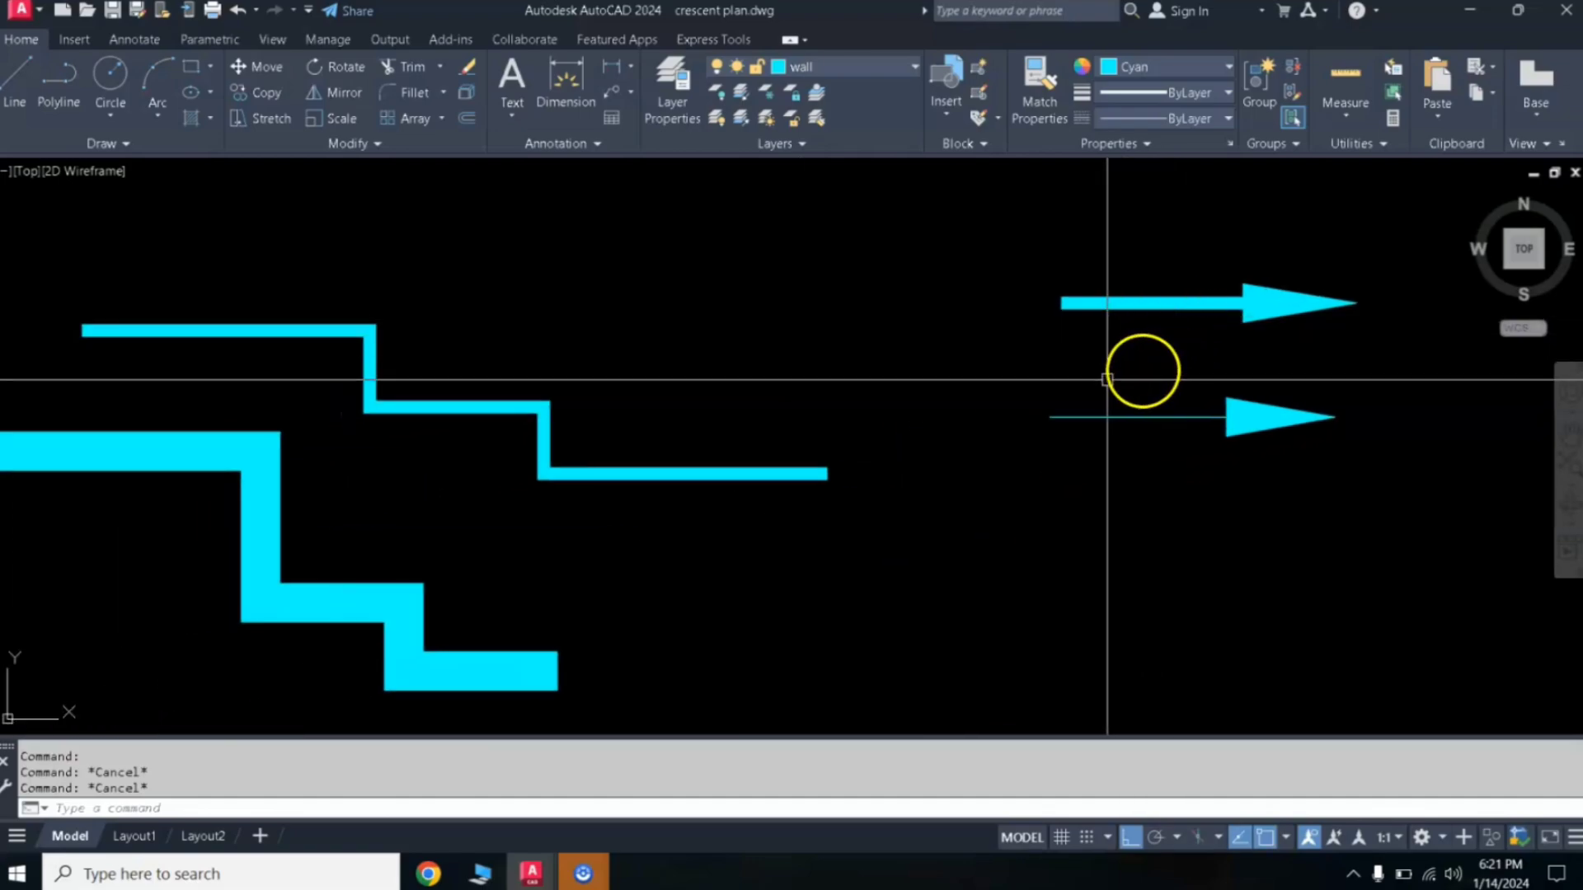
scroll(933, 428, "down", 2)
scroll(938, 424, "down", 2)
scroll(985, 408, "up", 2)
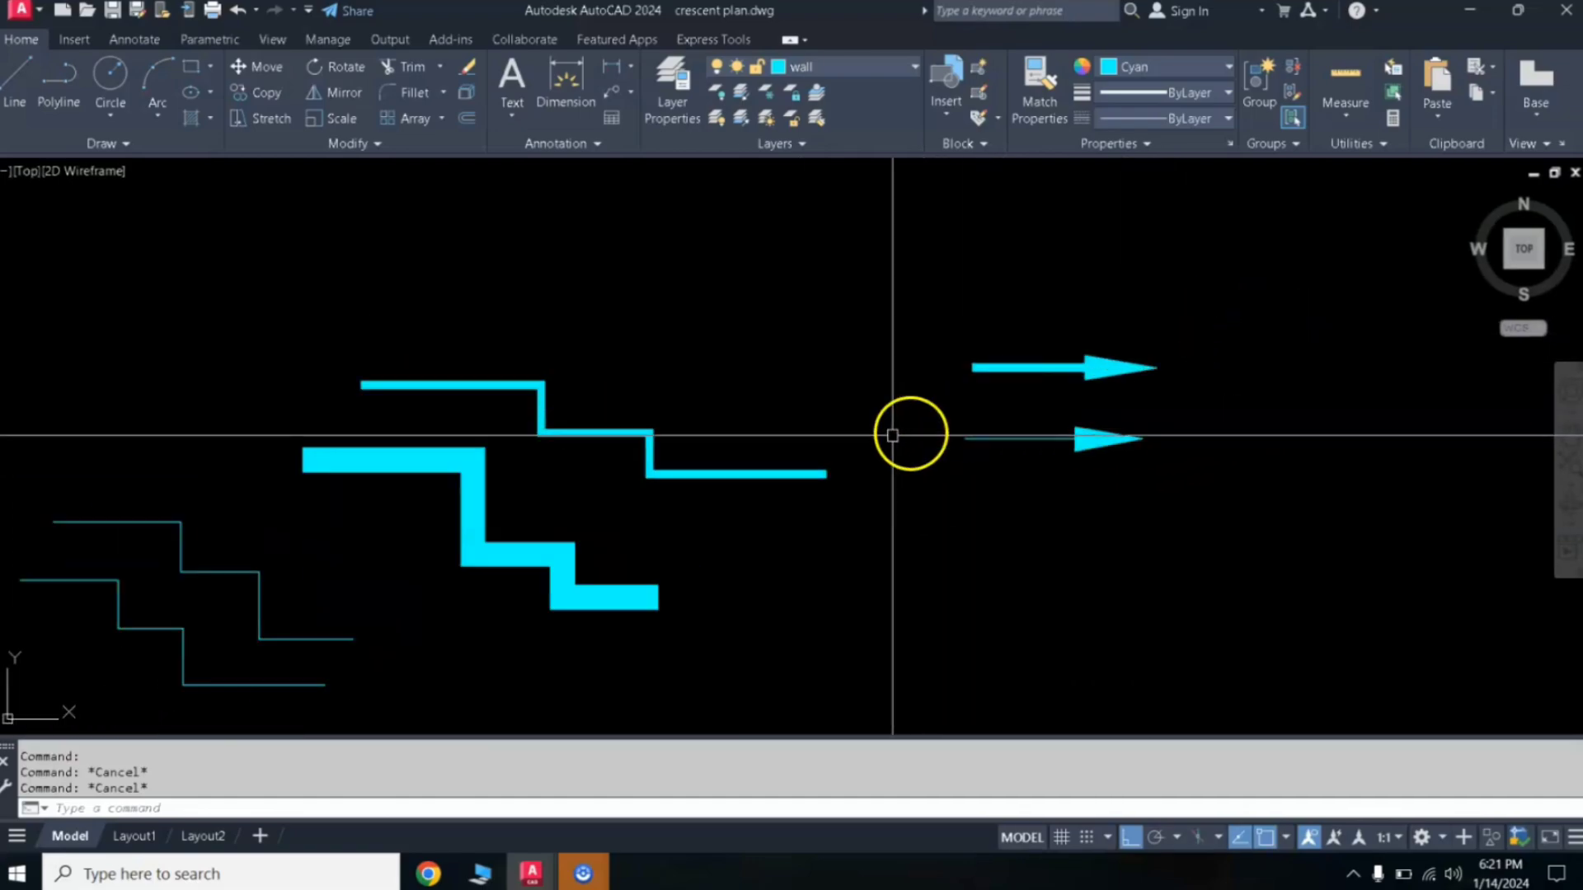
scroll(907, 435, "down", 2)
scroll(625, 492, "down", 2)
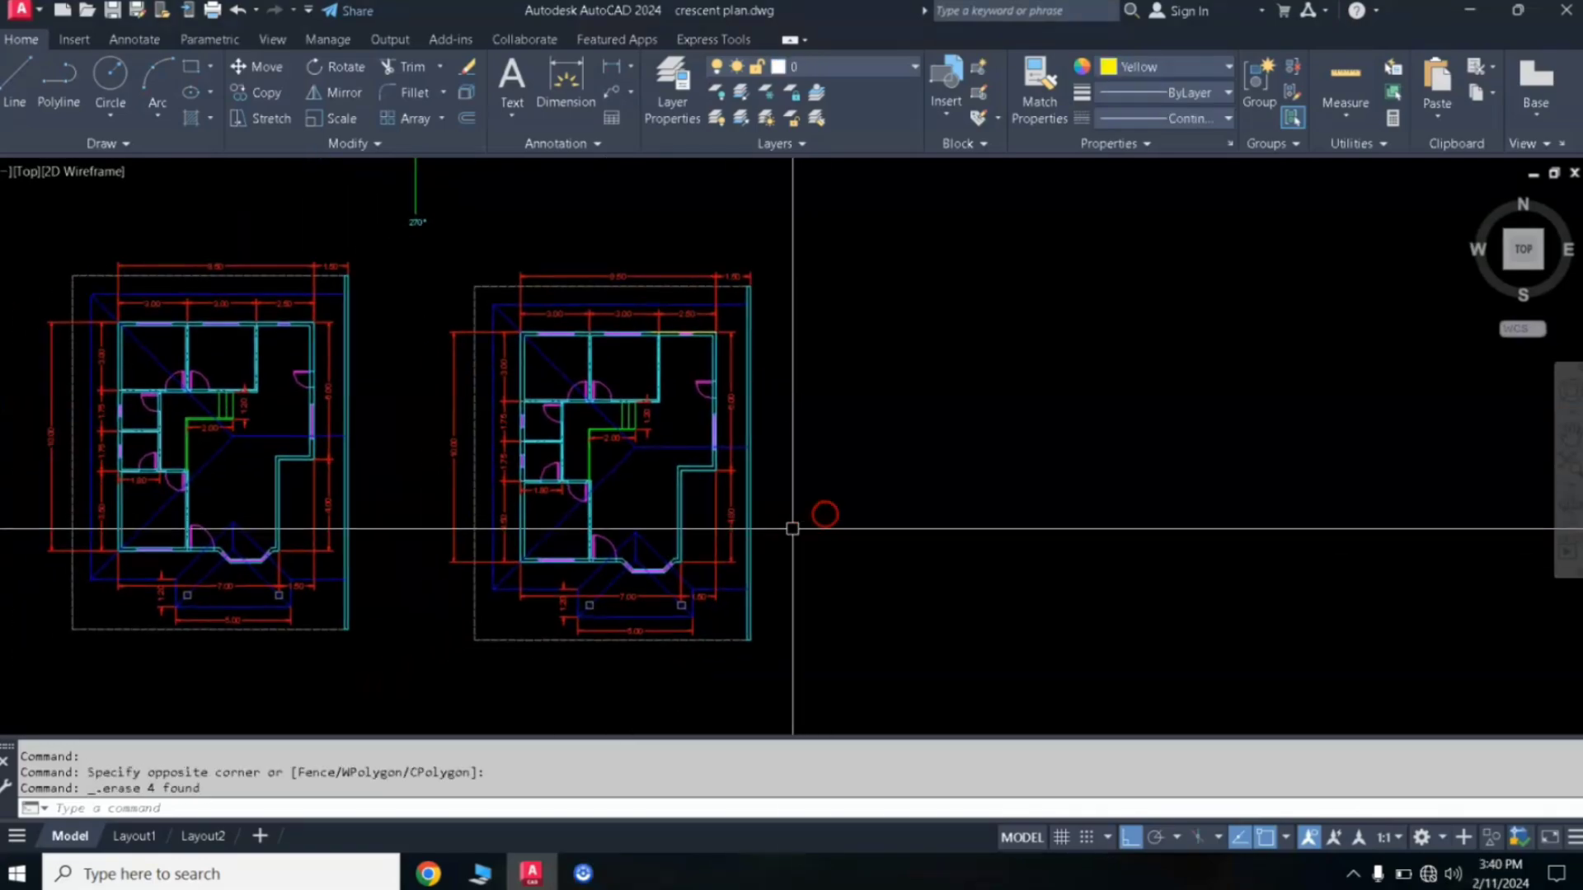
scroll(792, 529, "up", 5)
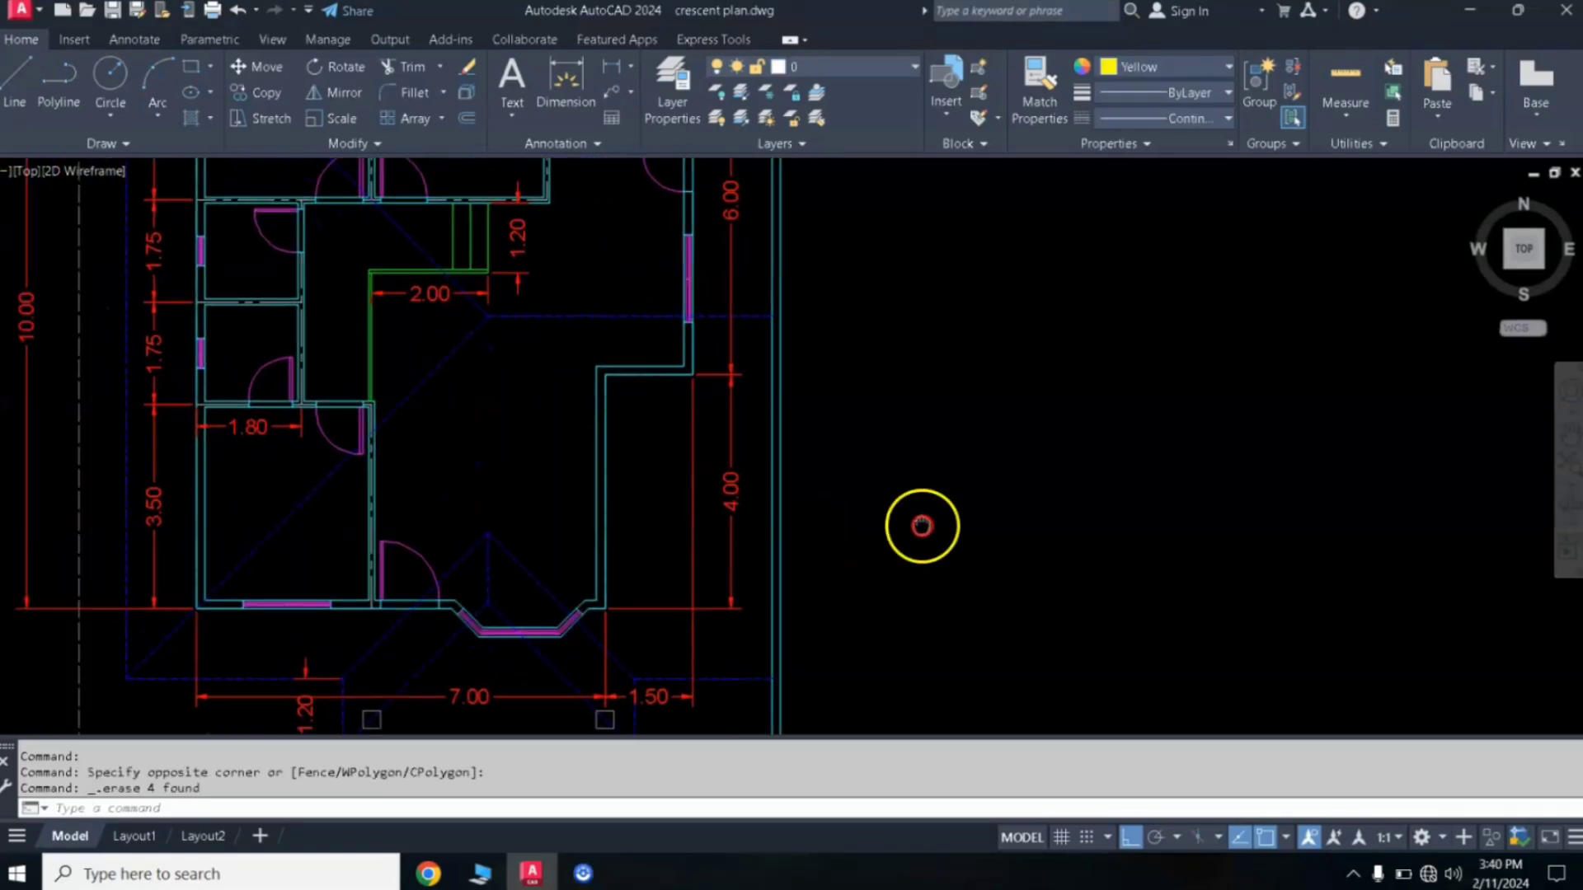
scroll(878, 527, "down", 2)
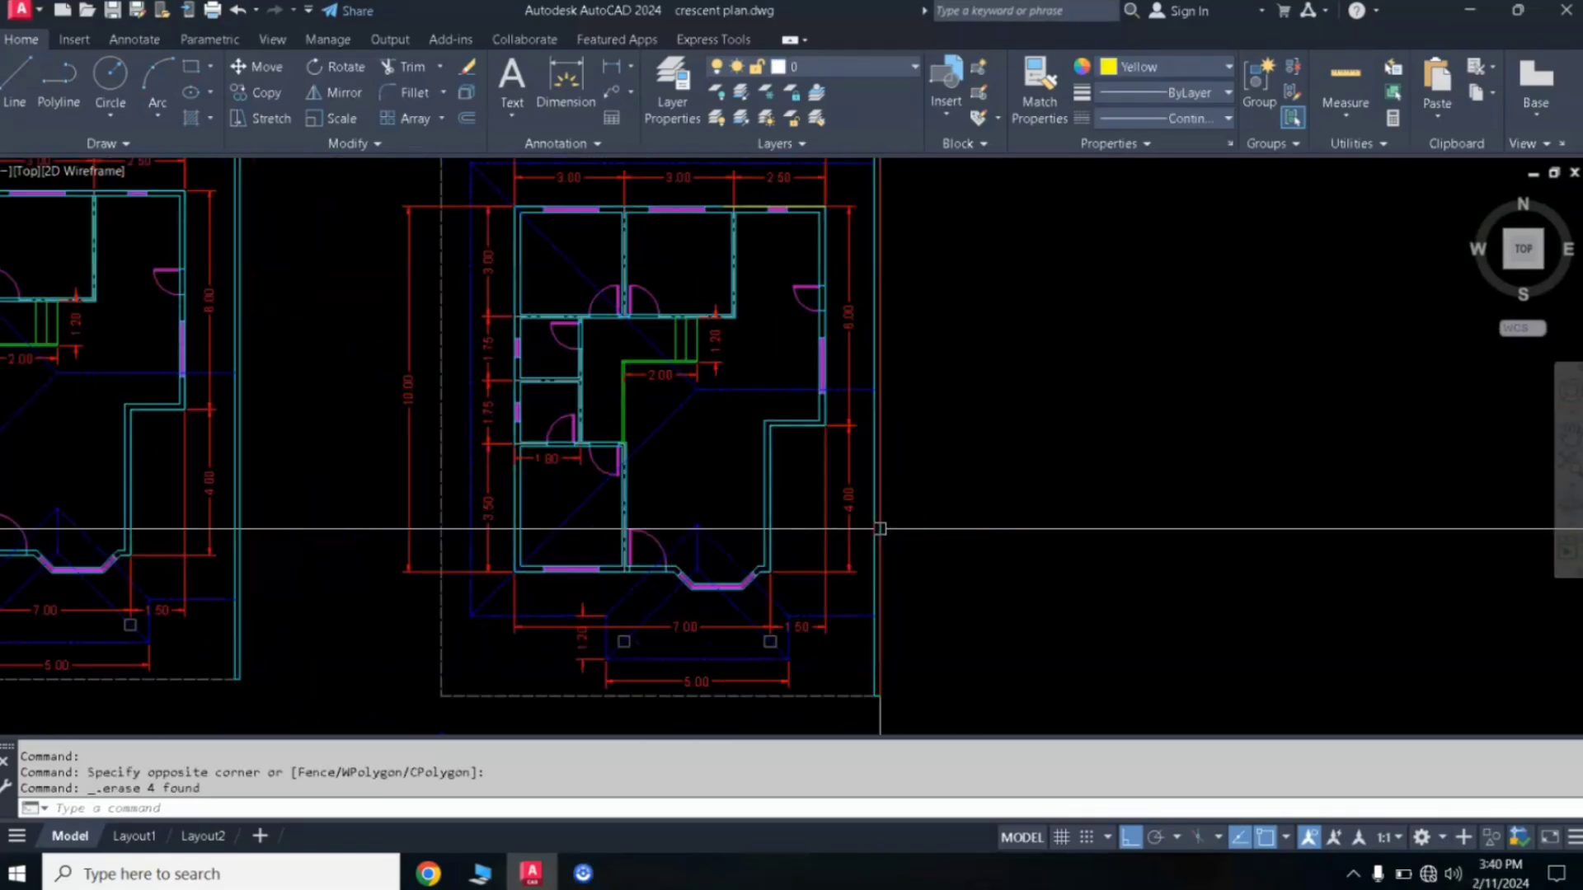
middle_click_drag(876, 536, 685, 546)
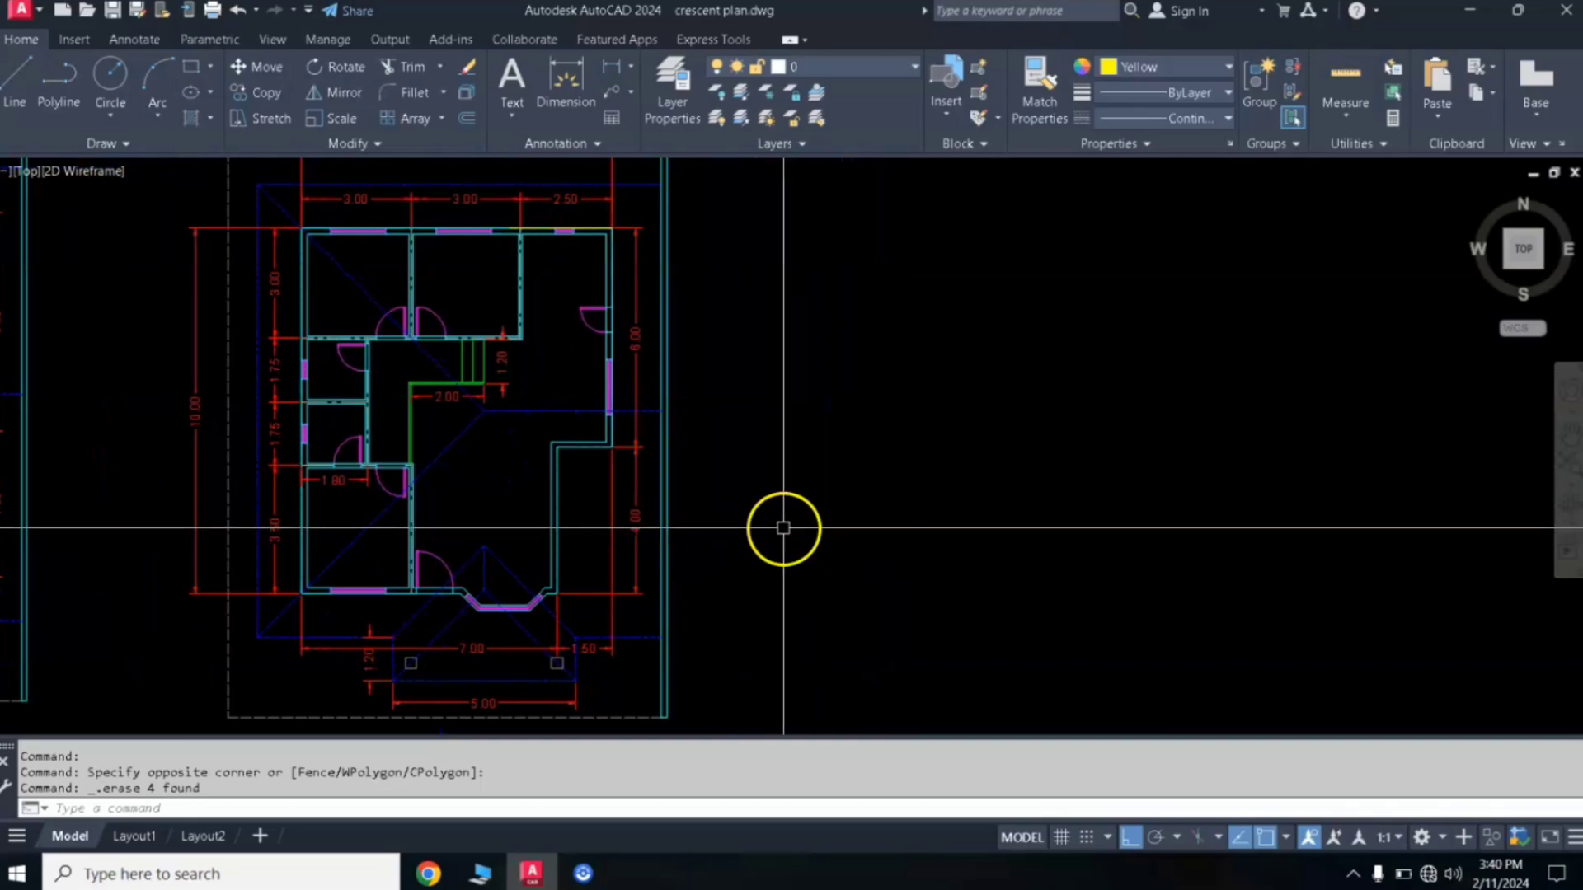
mouse_move(781, 530)
middle_mouse_down()
mouse_move(746, 530)
mouse_move(805, 509)
middle_mouse_up()
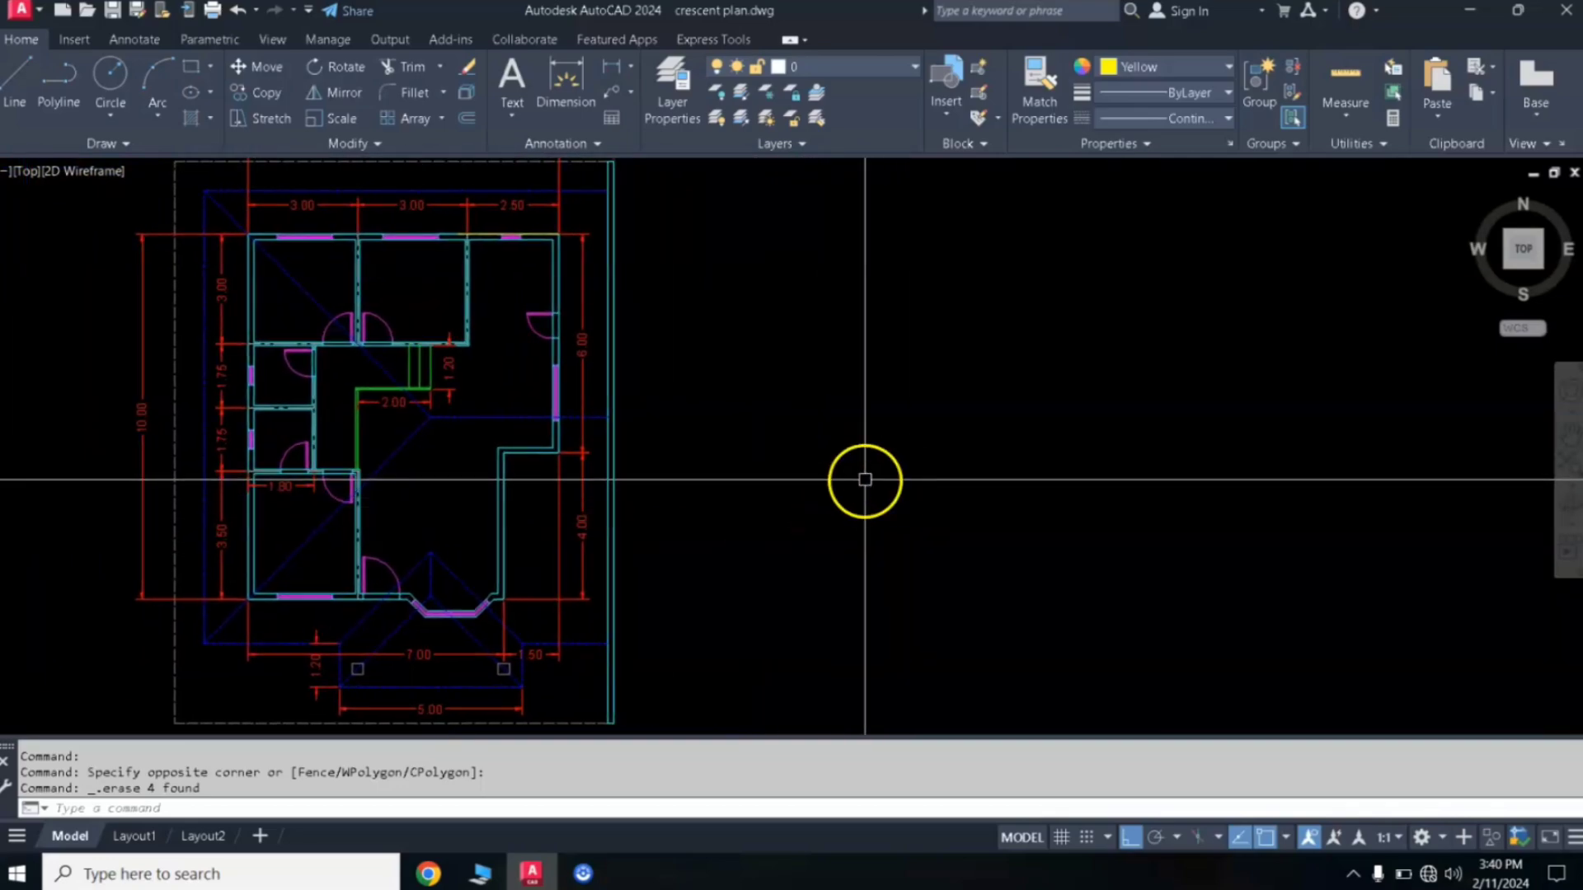
scroll(874, 490, "down", 3)
scroll(830, 523, "up", 1)
scroll(673, 546, "up", 2)
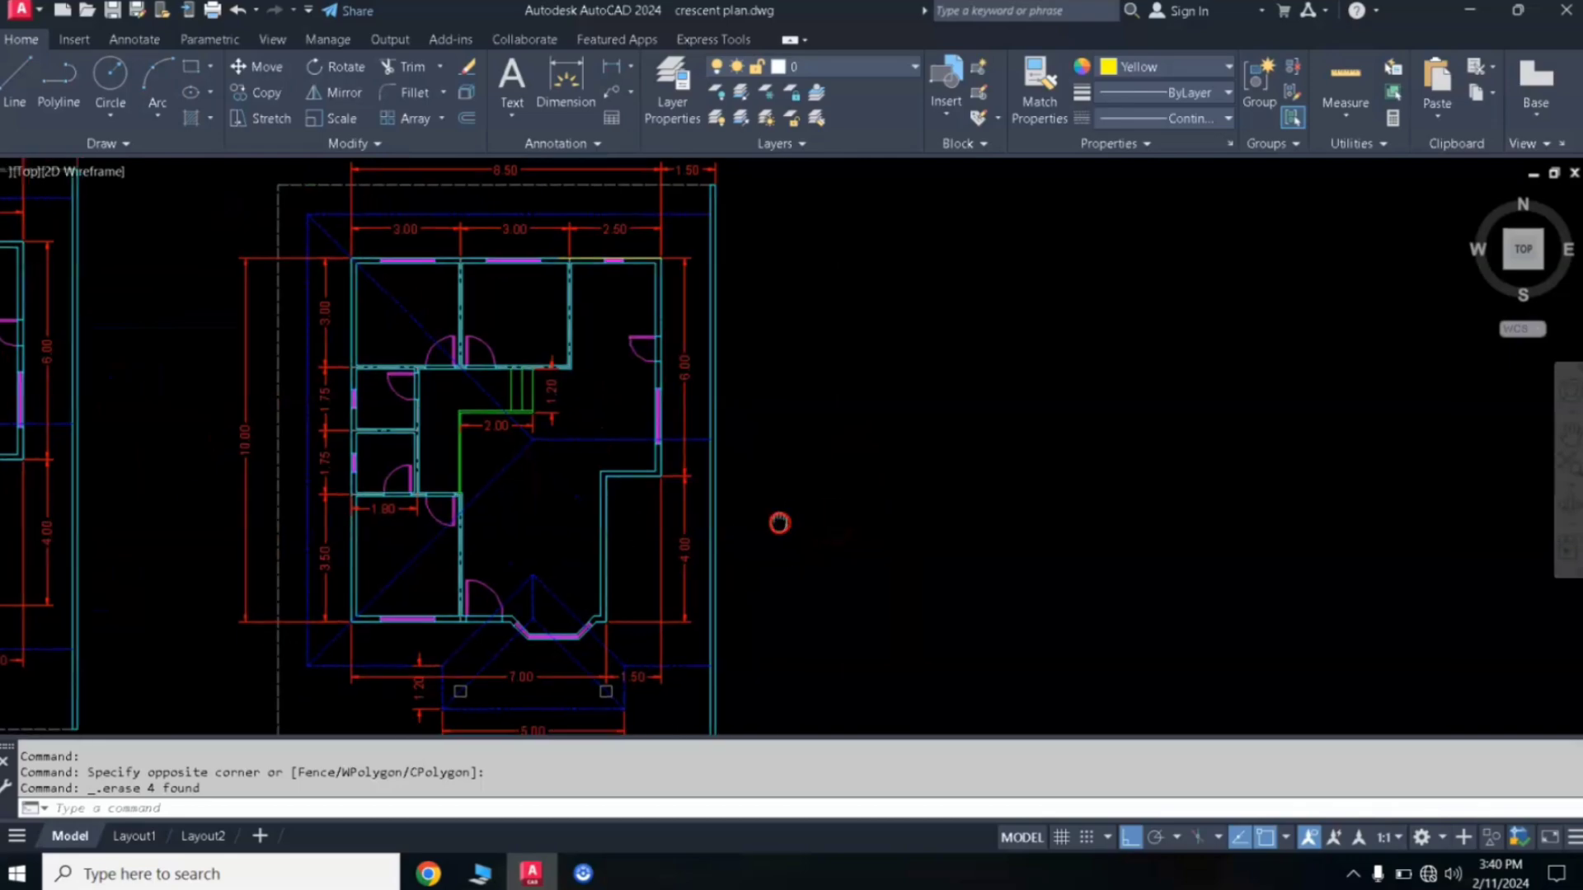
middle_click_drag(777, 523, 747, 502)
middle_click(921, 472)
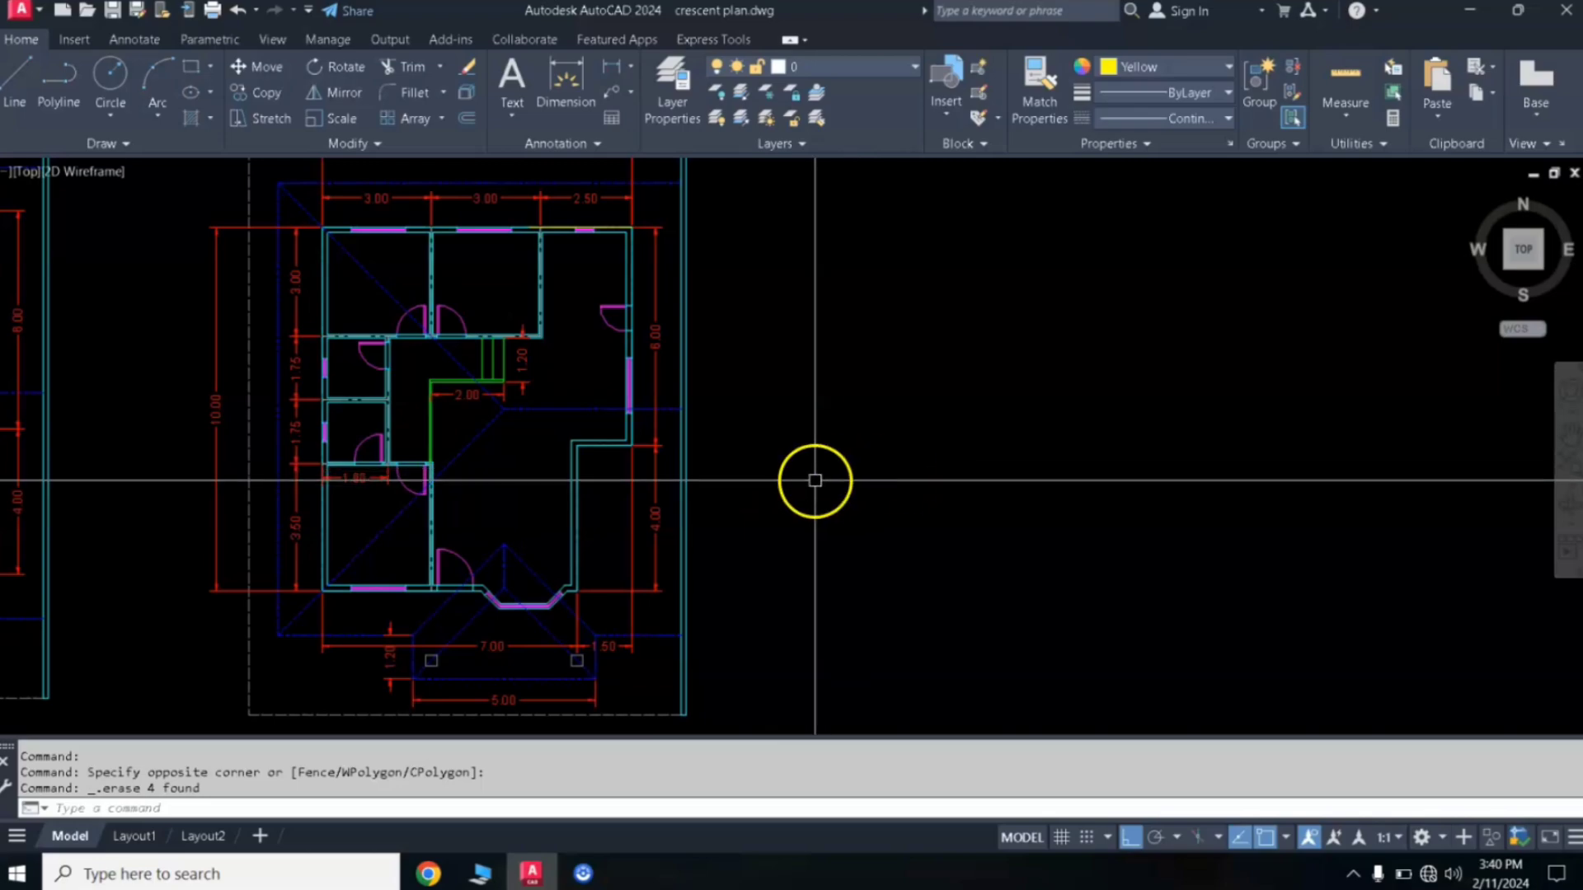
middle_click_drag(812, 477, 1020, 487)
scroll(753, 516, "up", 1)
scroll(836, 485, "up", 1)
middle_click_drag(836, 485, 671, 434)
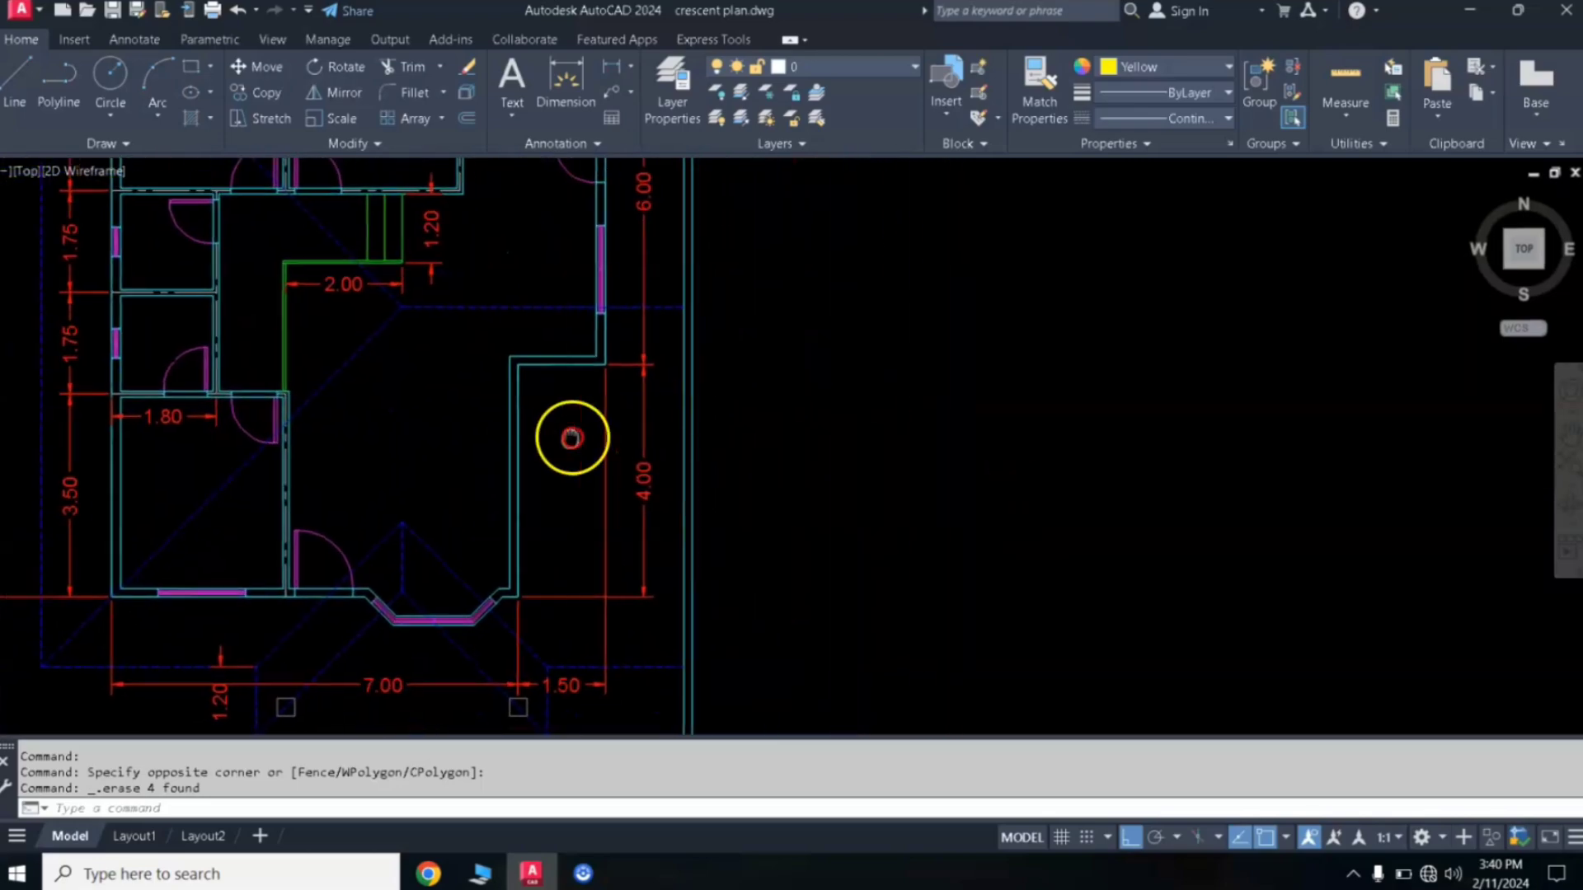
scroll(770, 431, "down", 1)
scroll(770, 407, "down", 1)
scroll(793, 460, "down", 1)
middle_click_drag(794, 460, 773, 455)
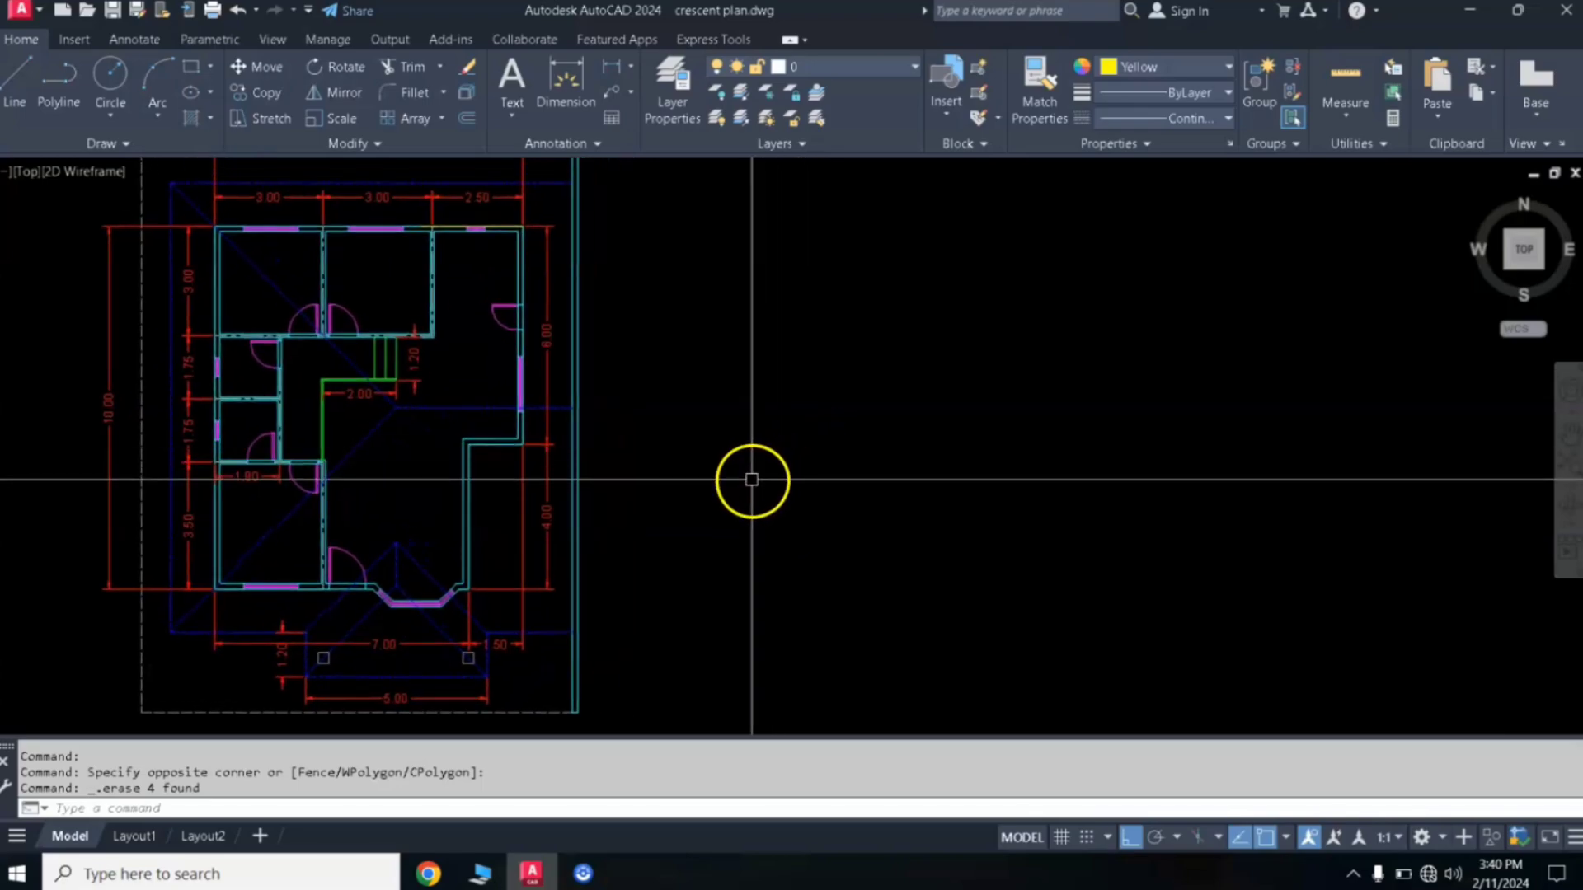
mouse_move(745, 487)
middle_mouse_down()
mouse_move(681, 498)
mouse_move(751, 479)
middle_mouse_up()
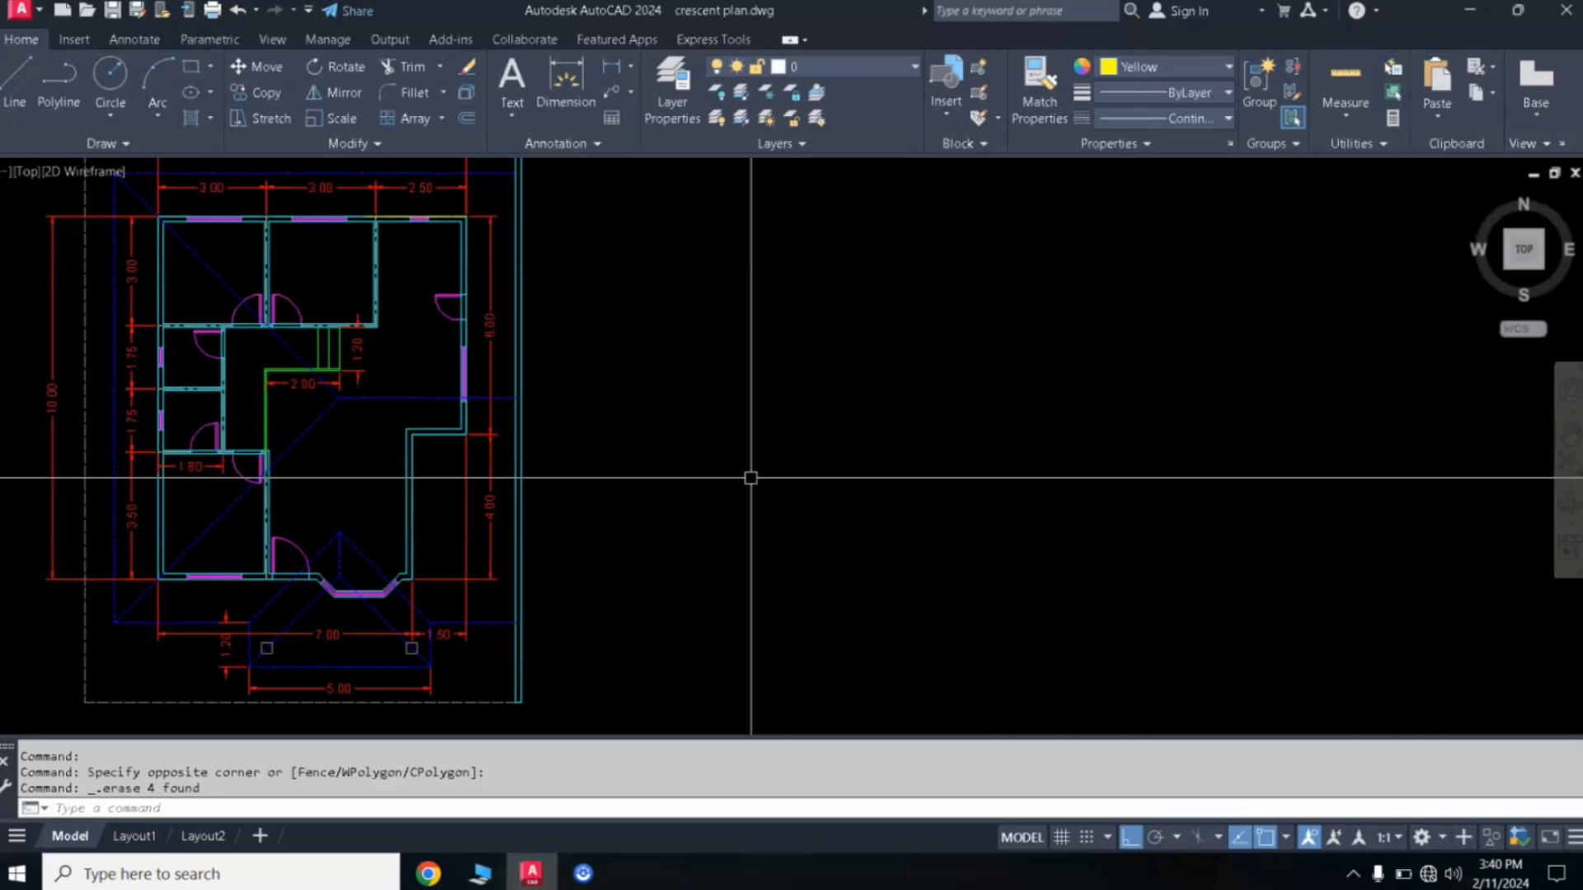
scroll(750, 478, "down", 2)
mouse_move(750, 471)
middle_mouse_down()
mouse_move(775, 512)
mouse_move(696, 470)
middle_mouse_up()
scroll(682, 469, "up", 2)
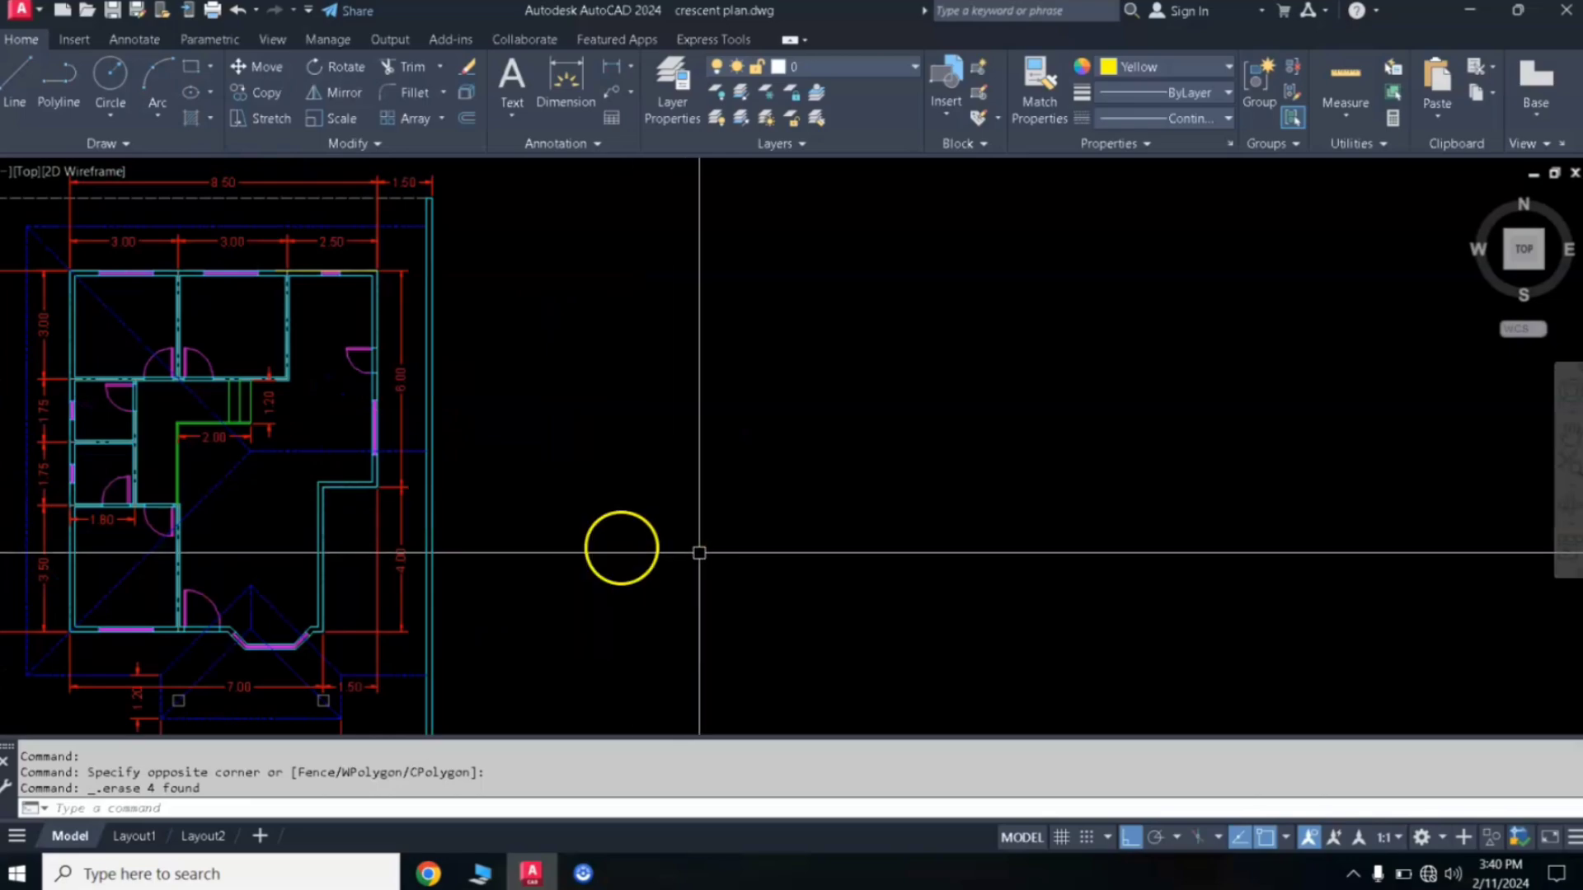
scroll(775, 586, "down", 3)
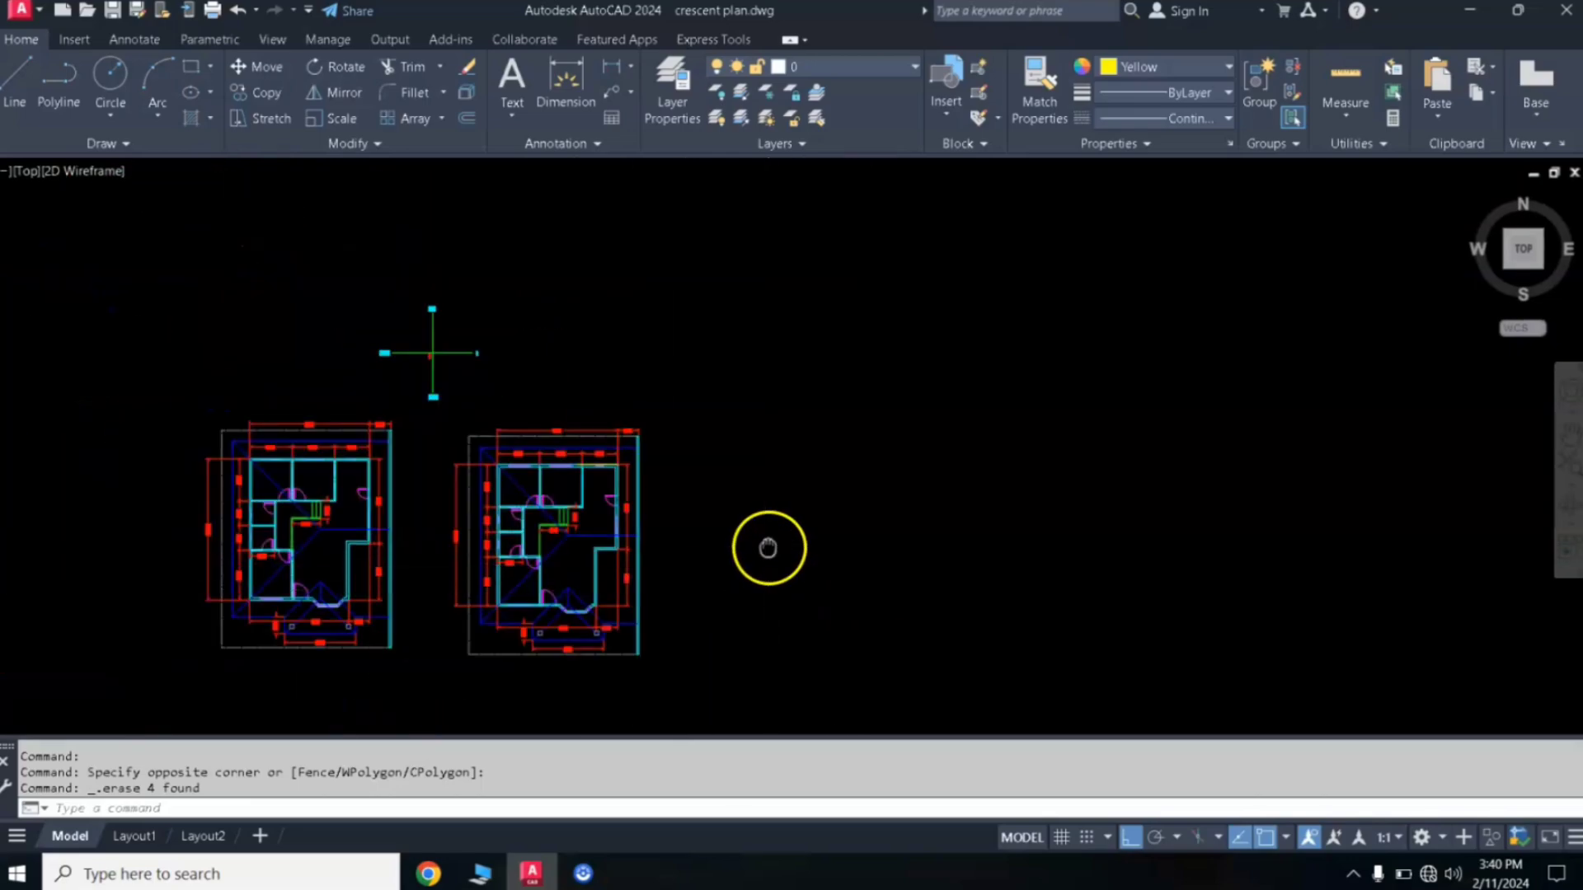
middle_click_drag(767, 548, 714, 519)
scroll(714, 519, "up", 3)
scroll(558, 460, "down", 1)
mouse_move(866, 594)
middle_mouse_down()
mouse_move(772, 435)
mouse_move(659, 495)
middle_mouse_up()
scroll(725, 462, "up", 2)
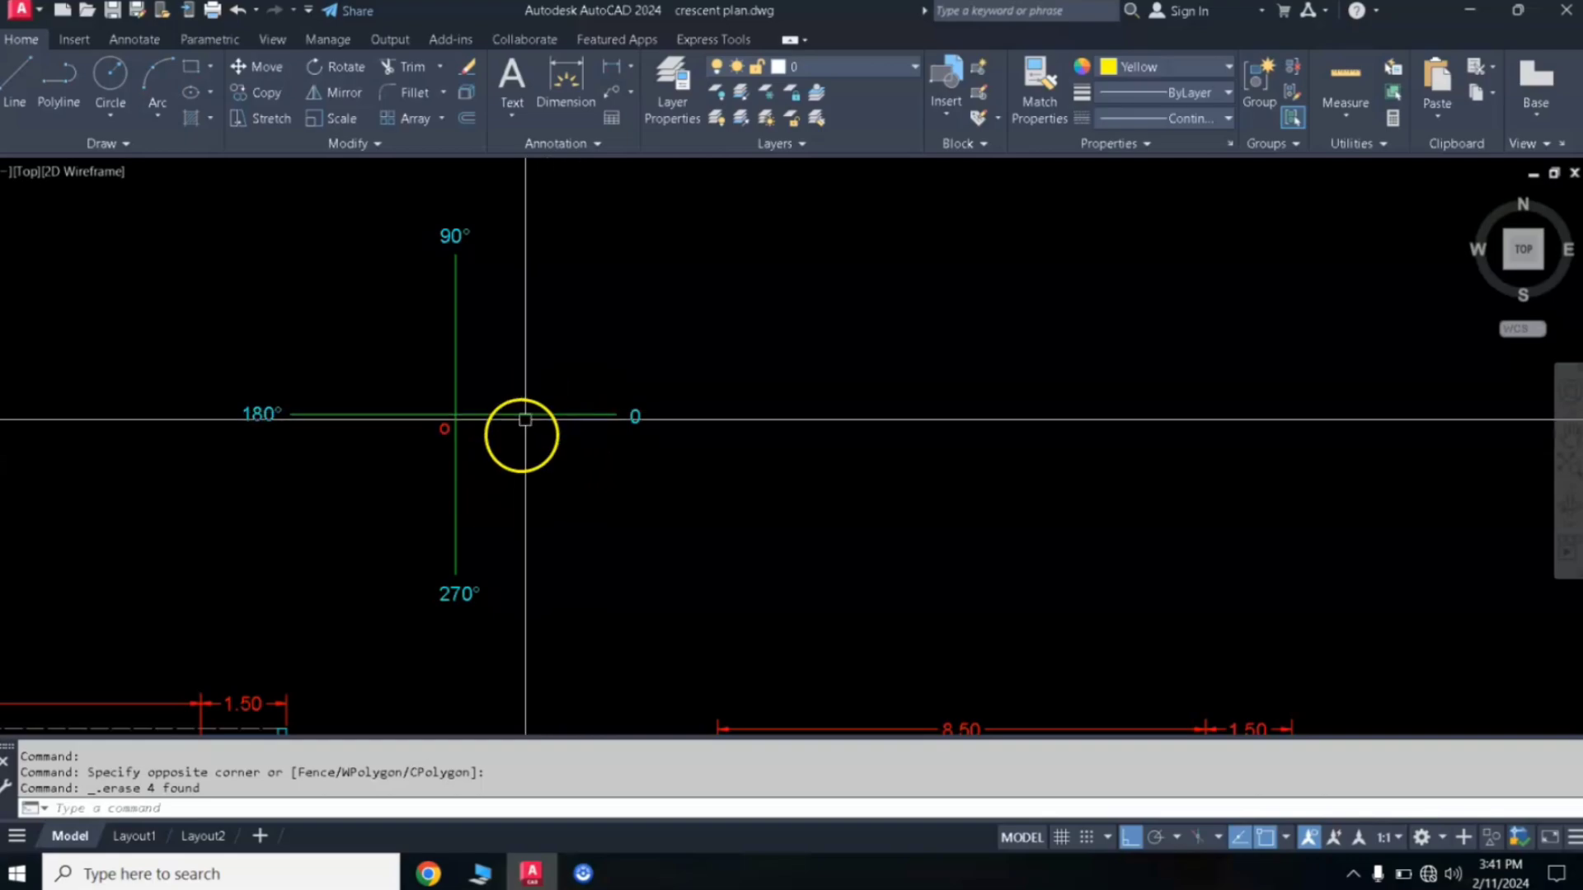
middle_click_drag(703, 429, 526, 442)
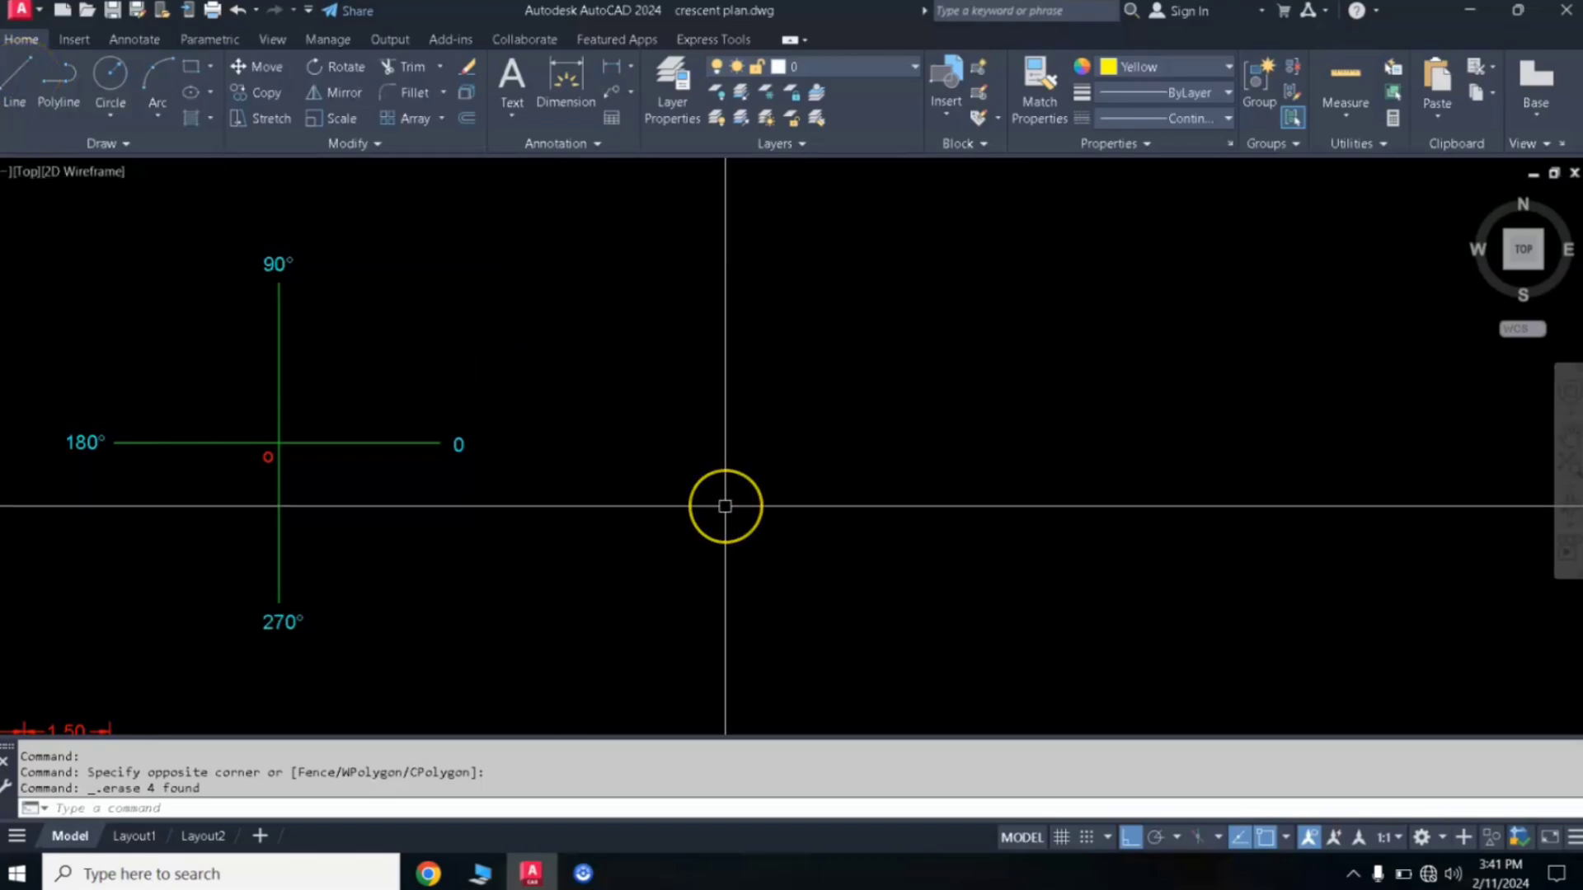
type("l")
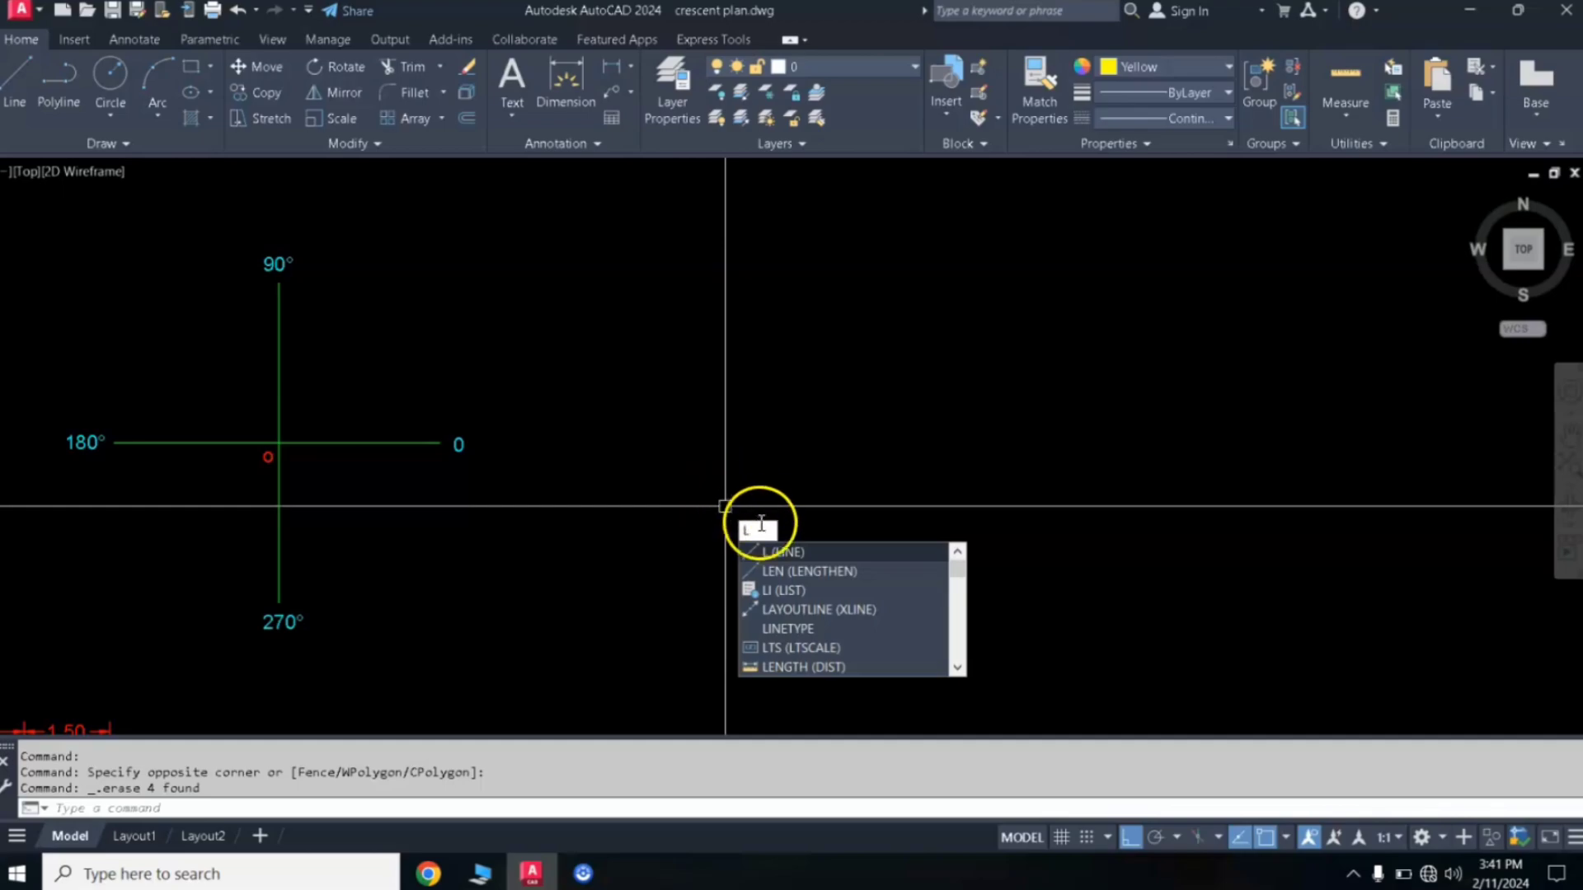
- Draw an 8-unit line at 45° (@8<45) beside the angle-reference cross
left_click(804, 553)
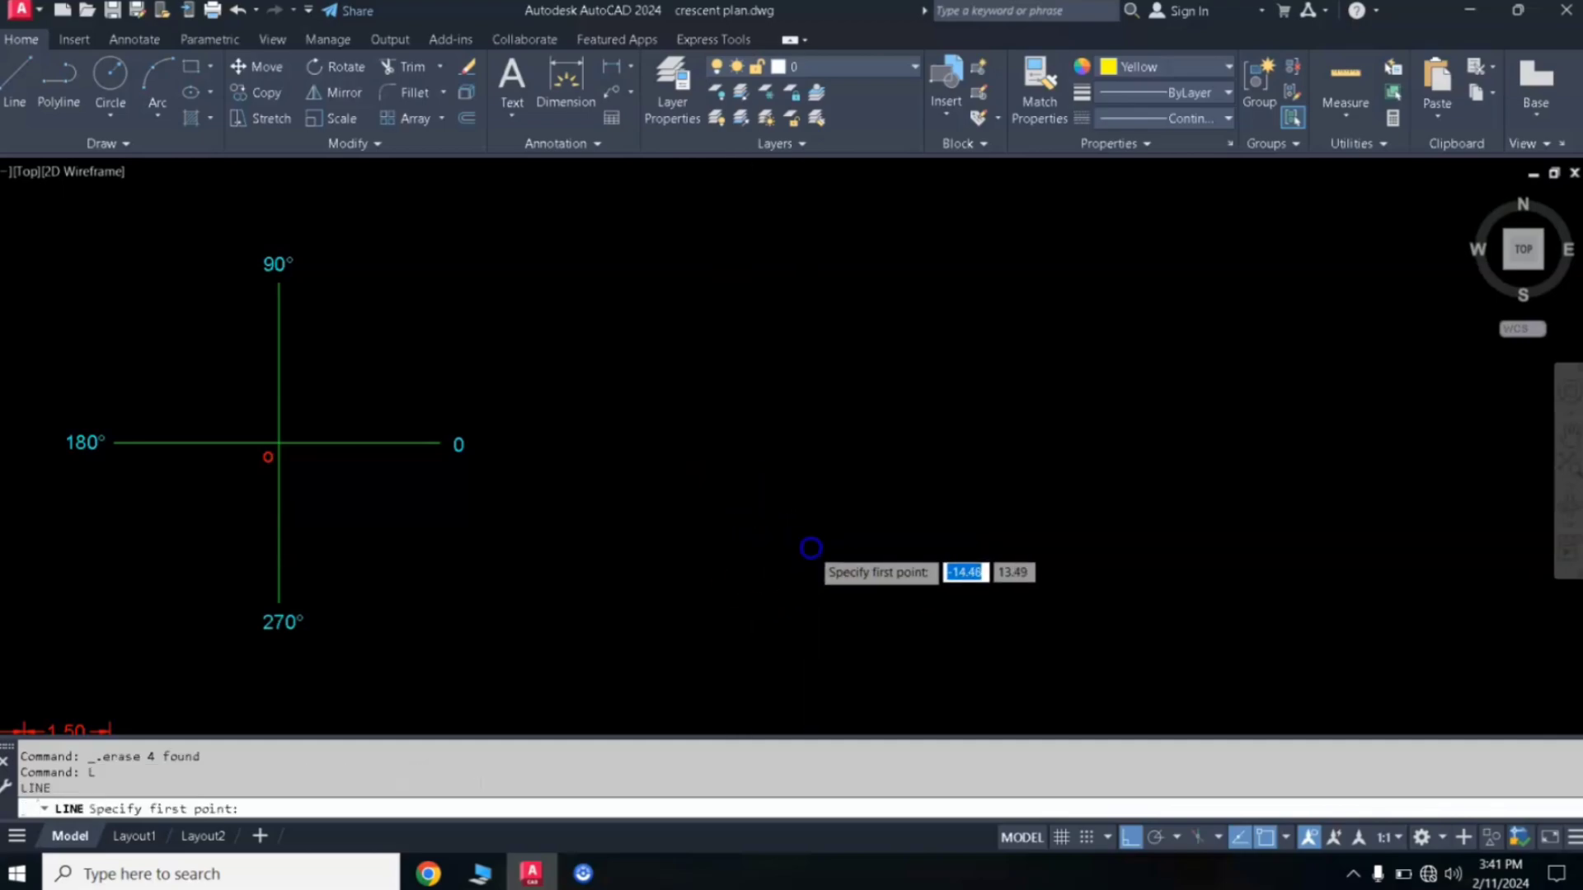
left_click(810, 546)
type("45")
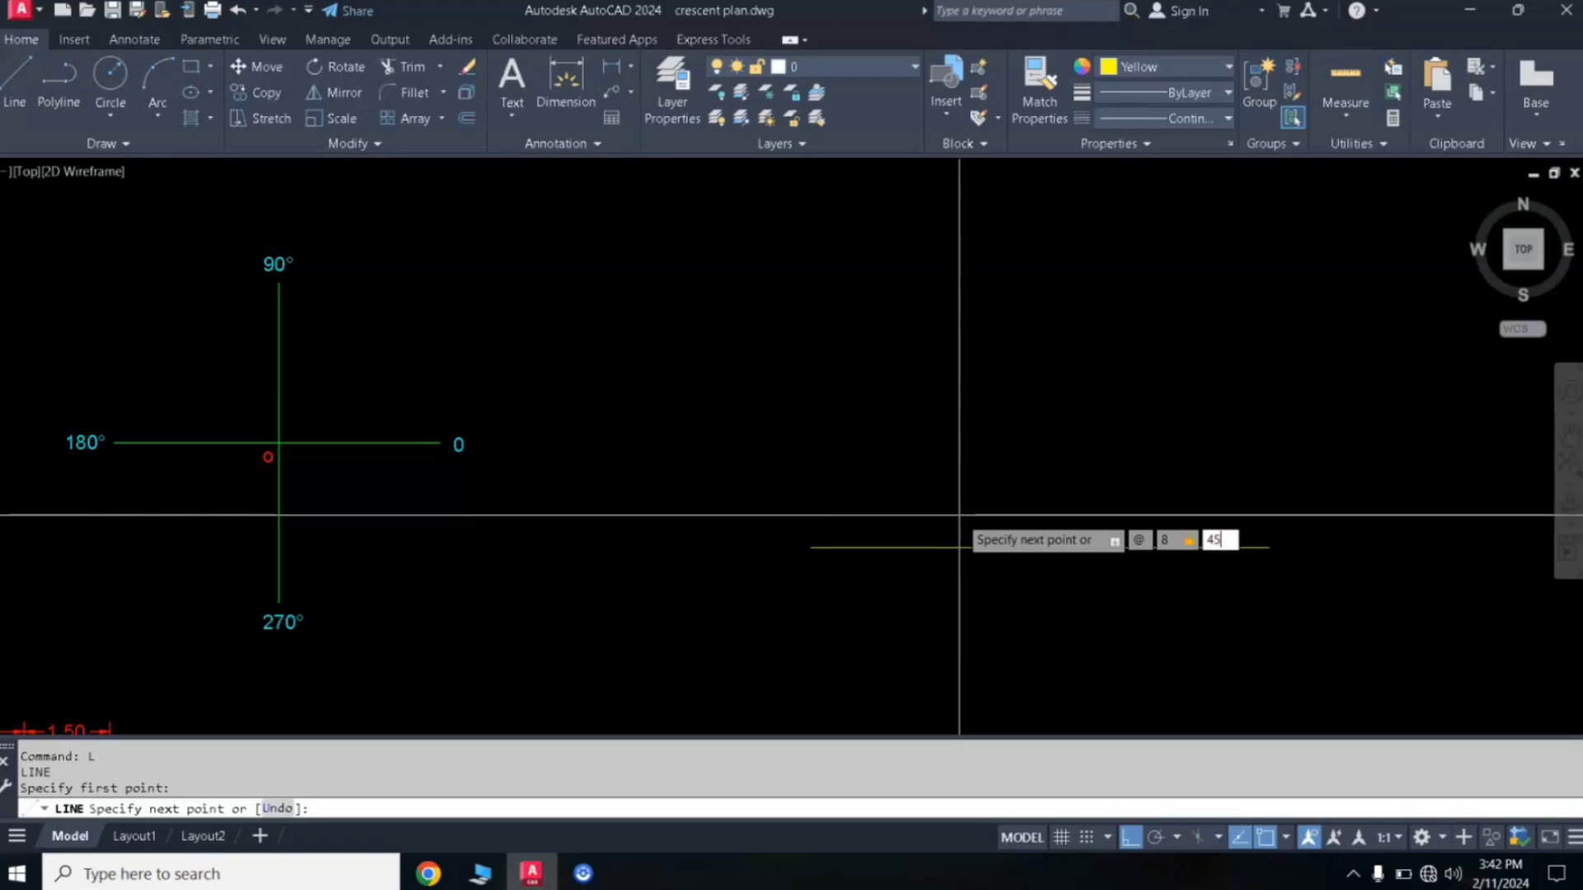
key("Return")
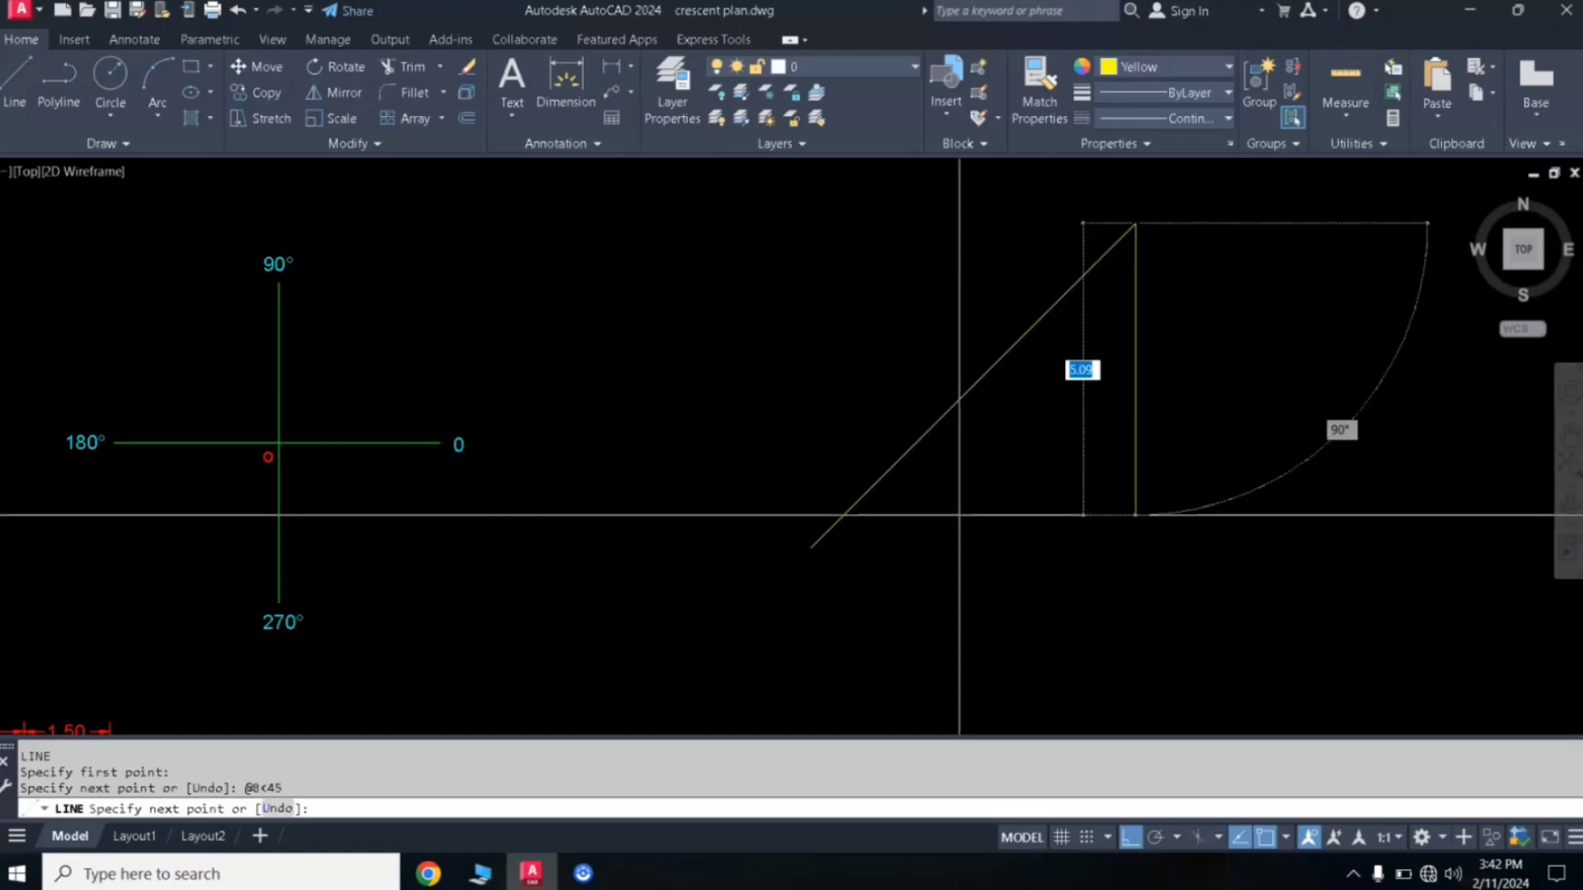
key("Return")
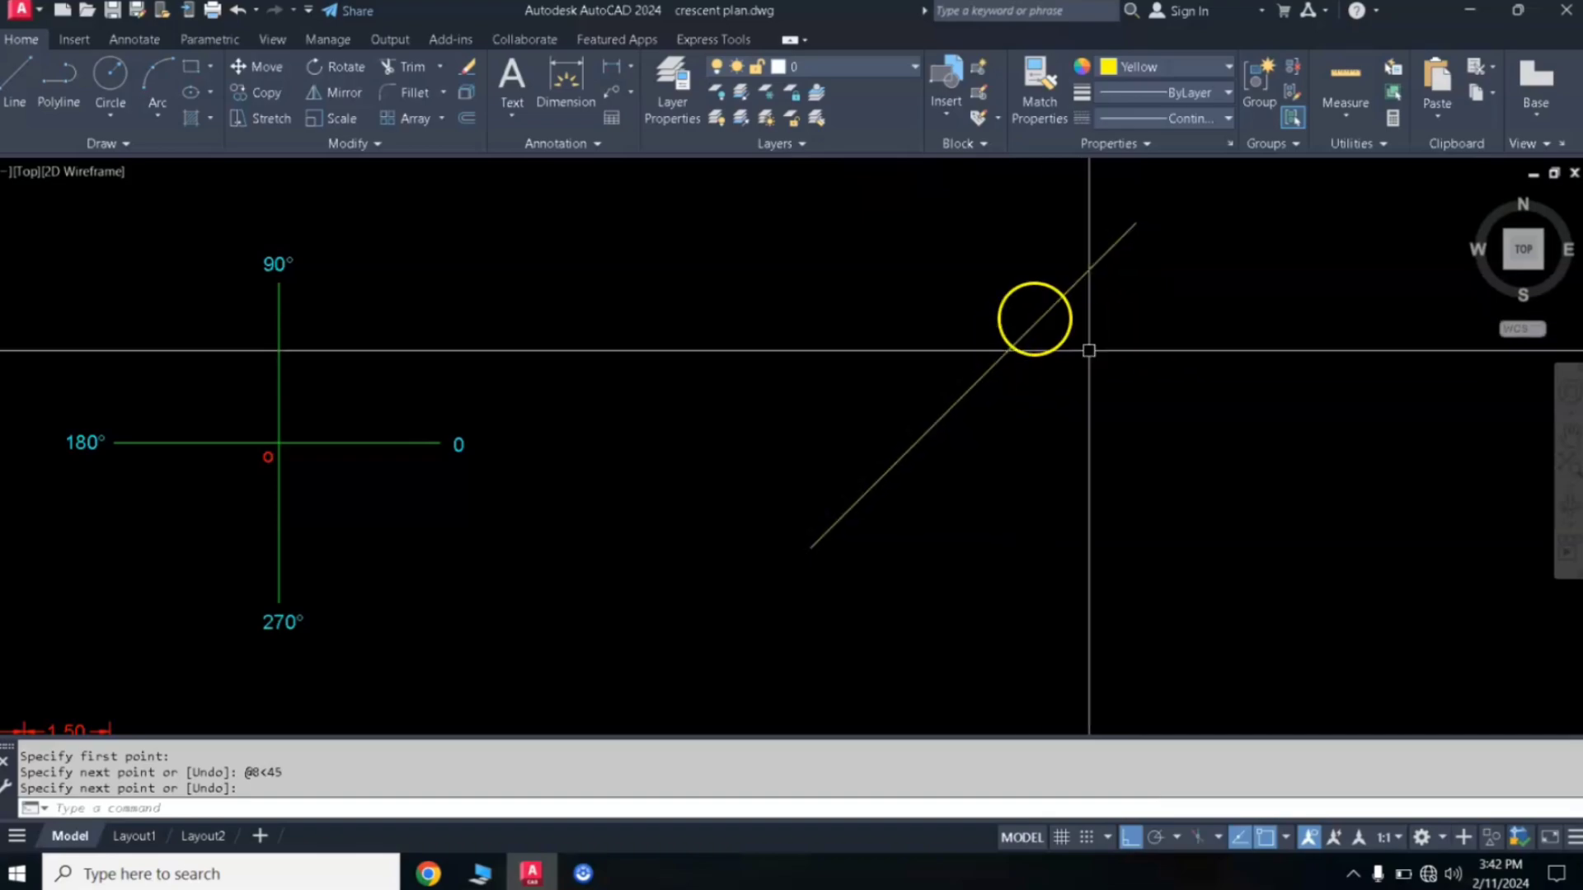
mouse_move(1097, 342)
middle_mouse_down()
mouse_move(1028, 381)
mouse_move(932, 396)
middle_mouse_up()
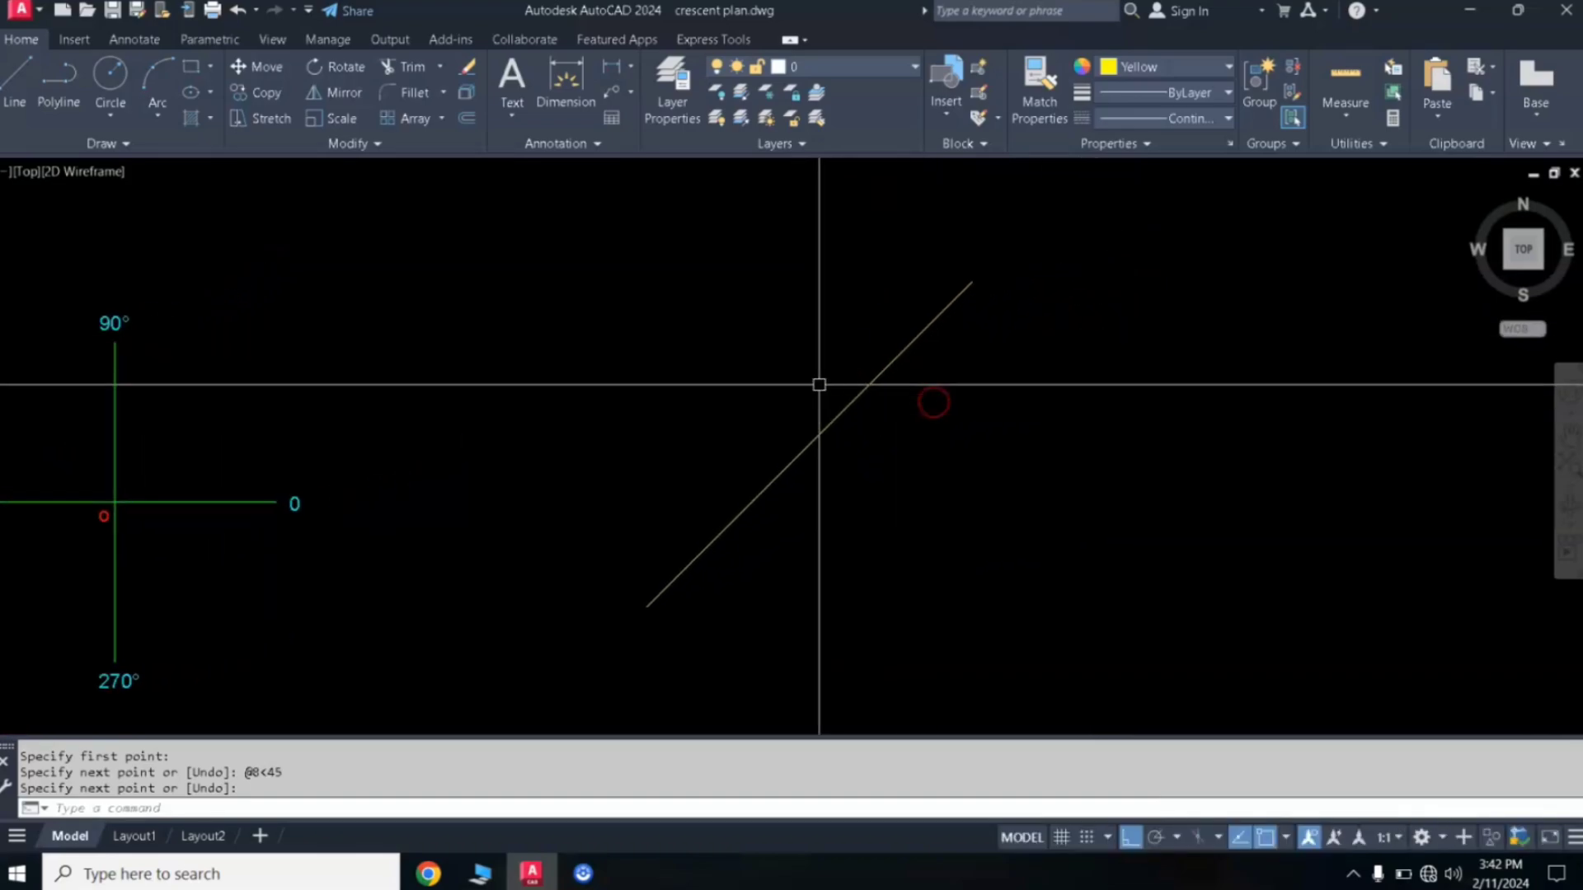
left_click(1119, 73)
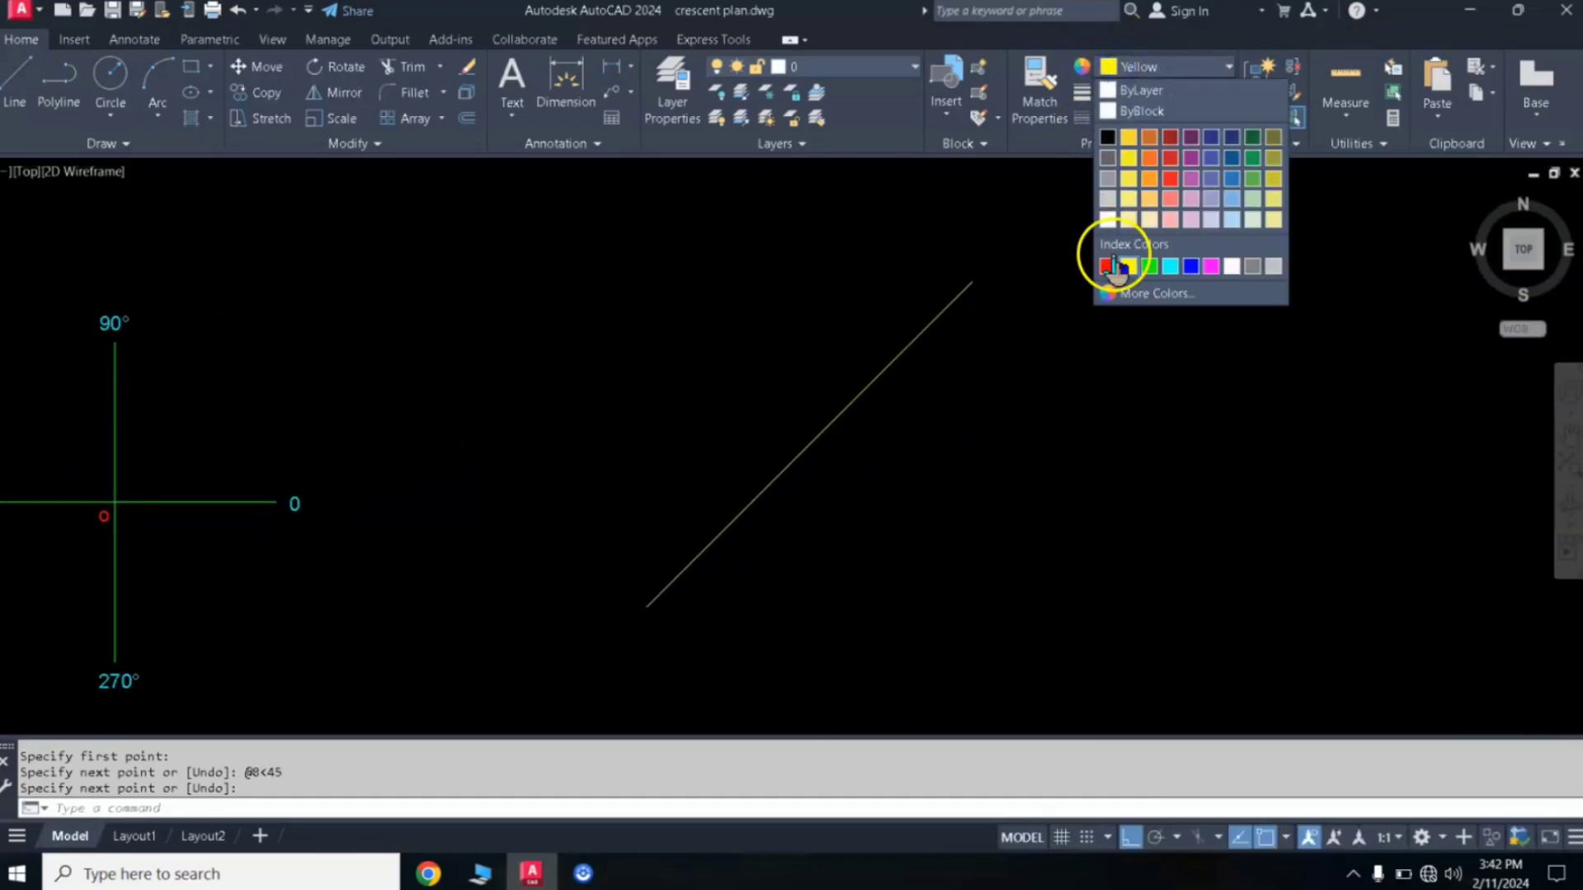
- Draw a cyan horizontal line from the diagonal's lower end, then make Green the current colour
left_click(1170, 266)
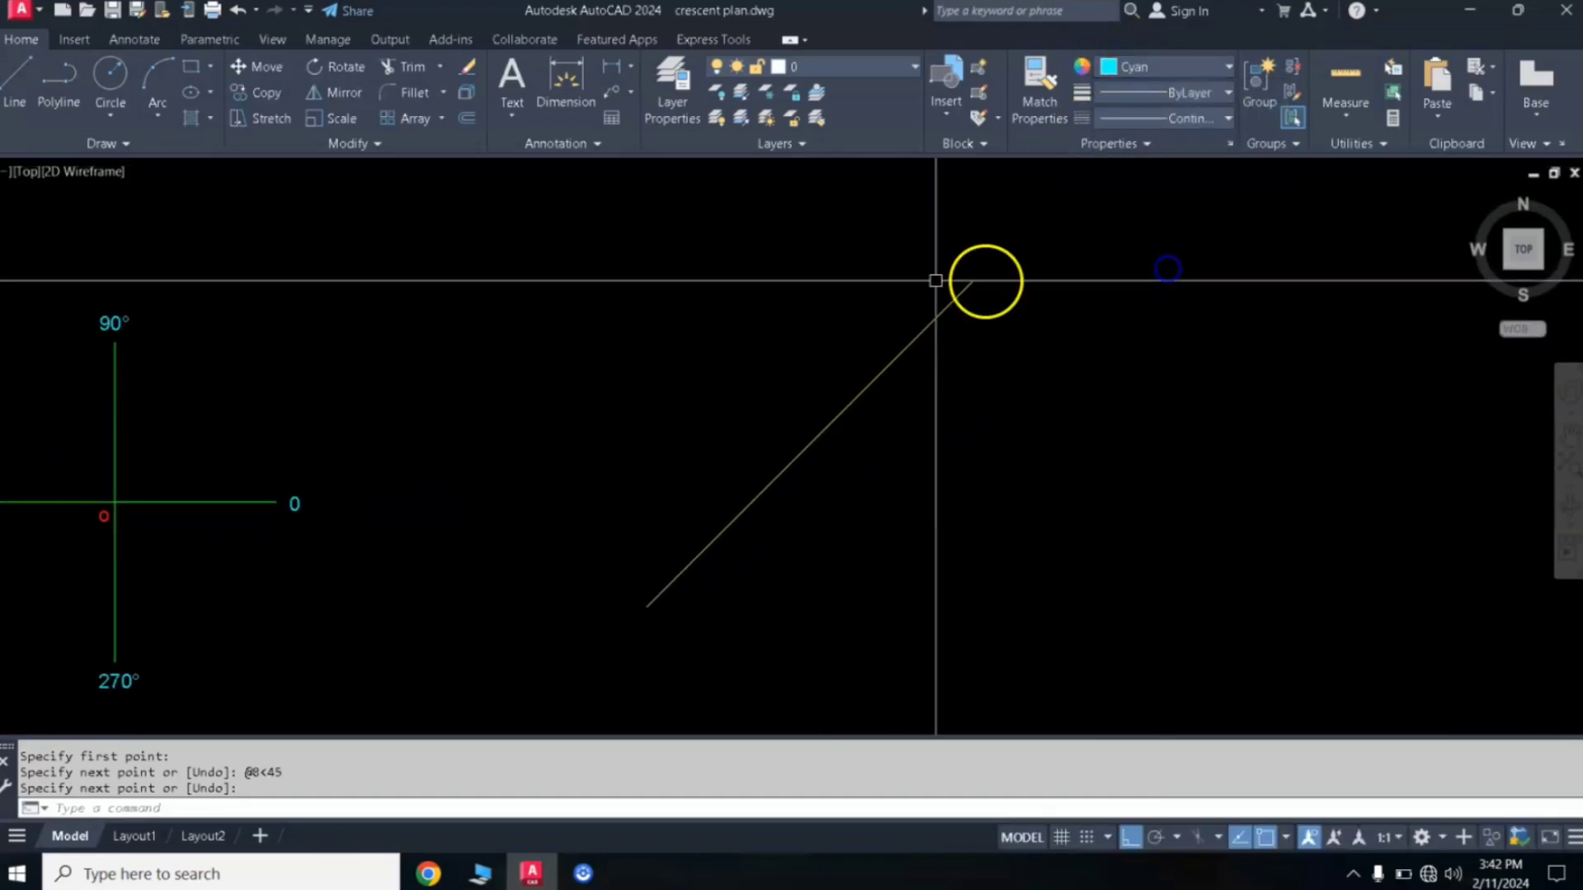
left_click(14, 85)
left_click(641, 608)
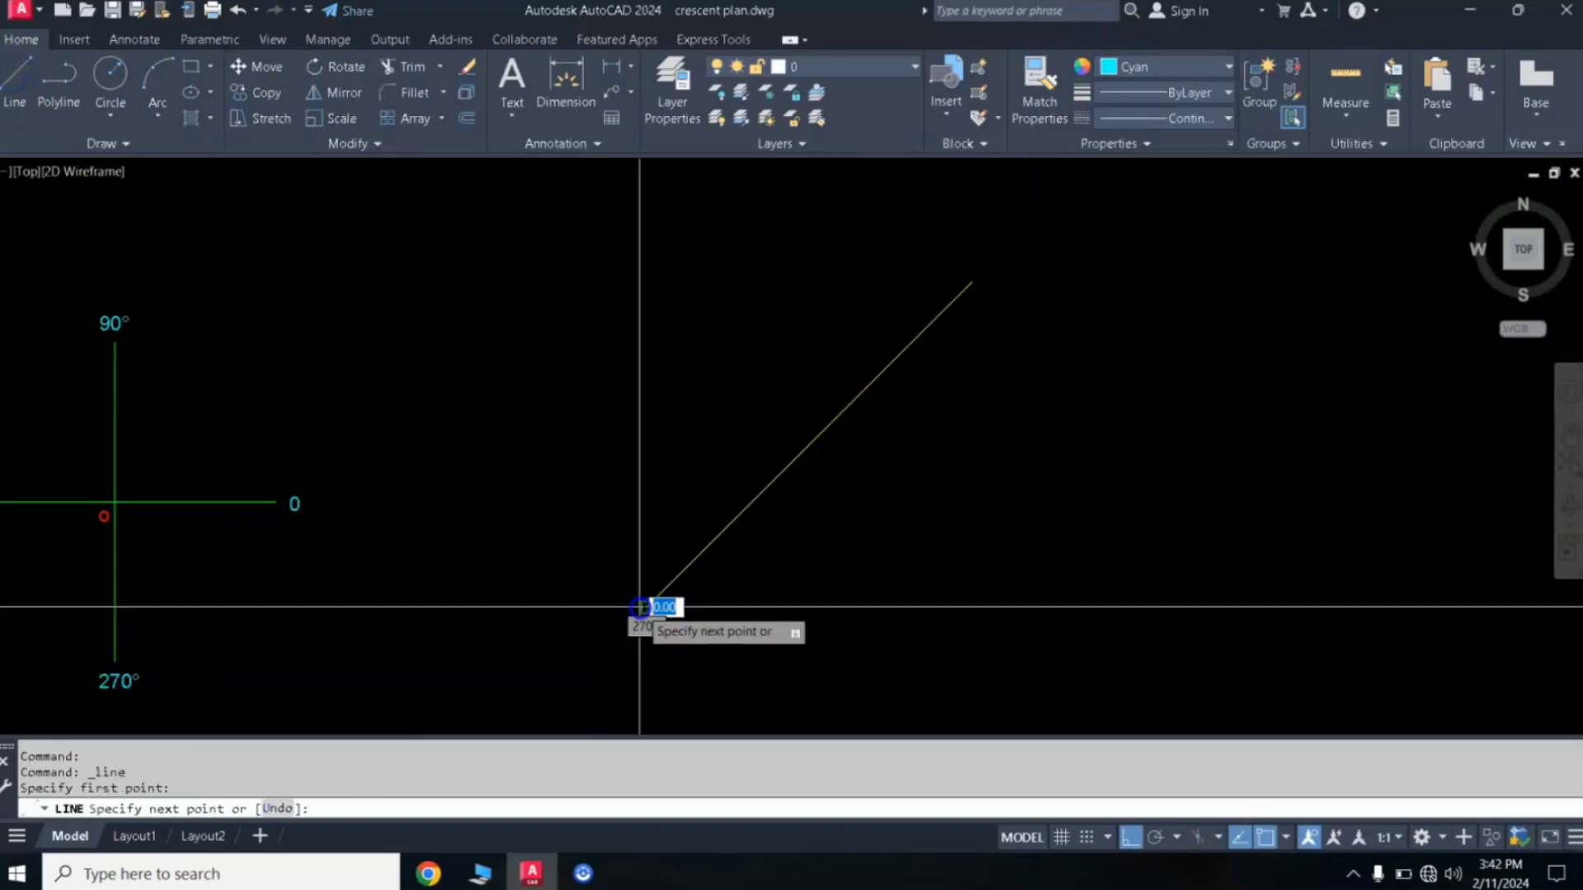
left_click(902, 577)
right_click(930, 523)
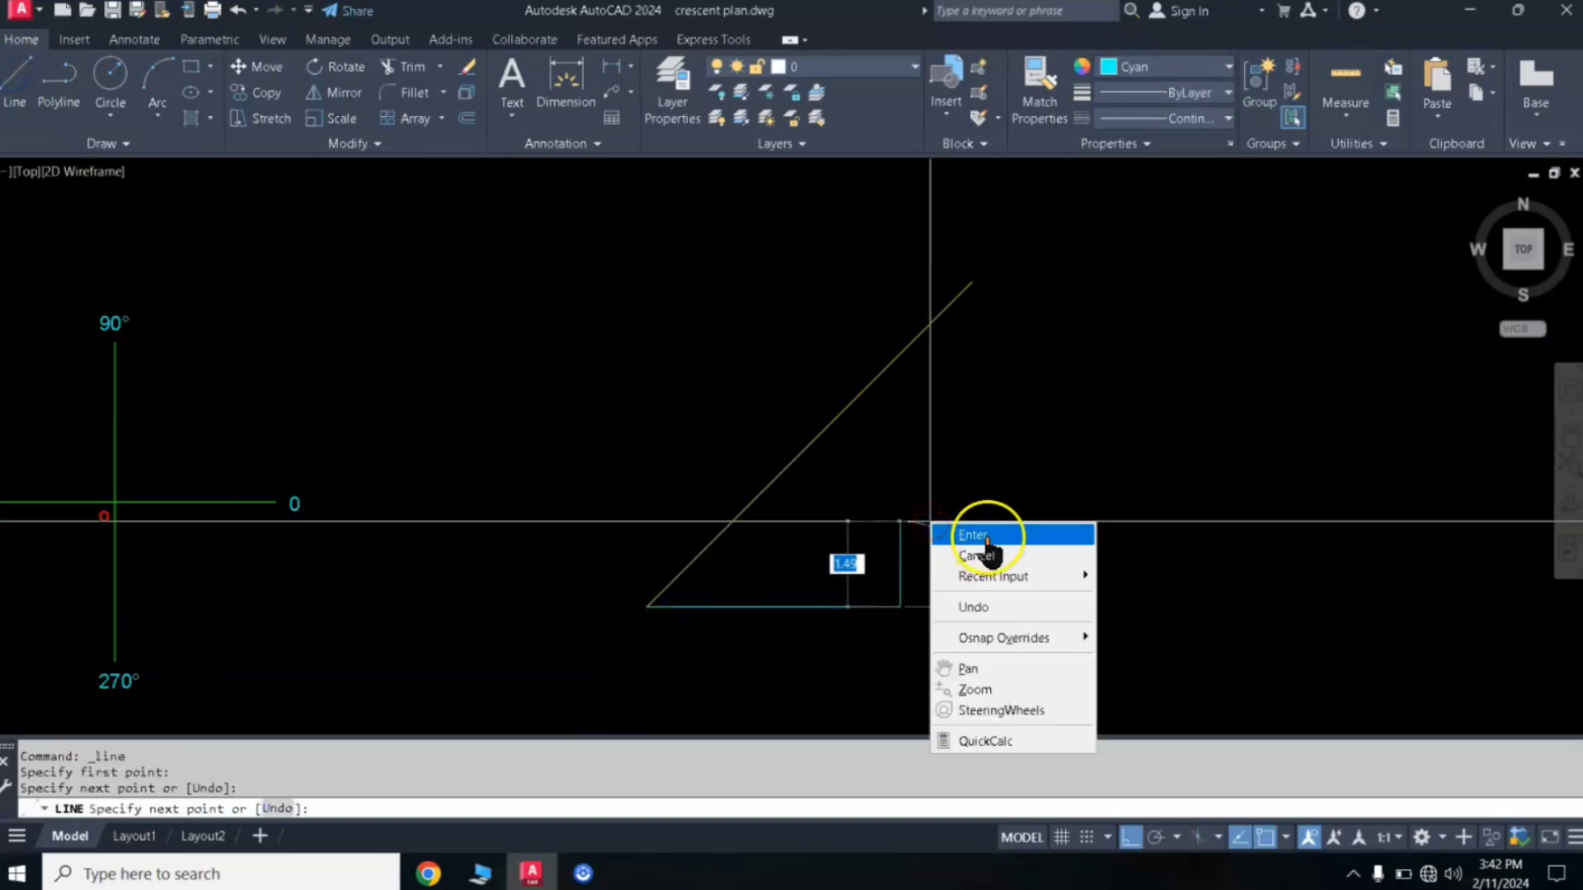
left_click(987, 537)
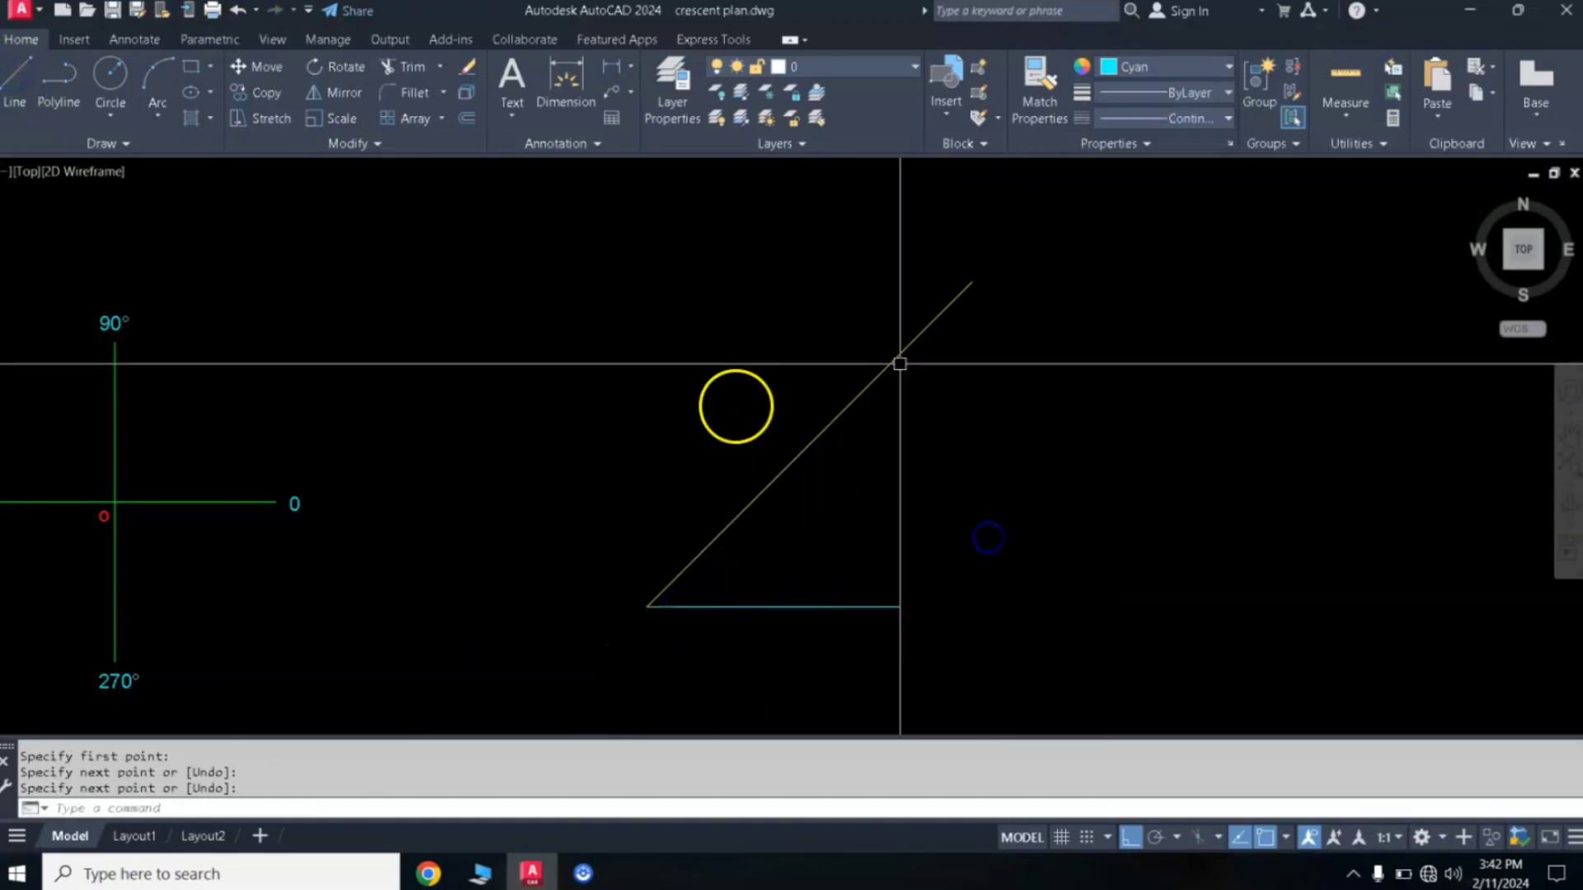
left_click(1161, 74)
left_click(1150, 268)
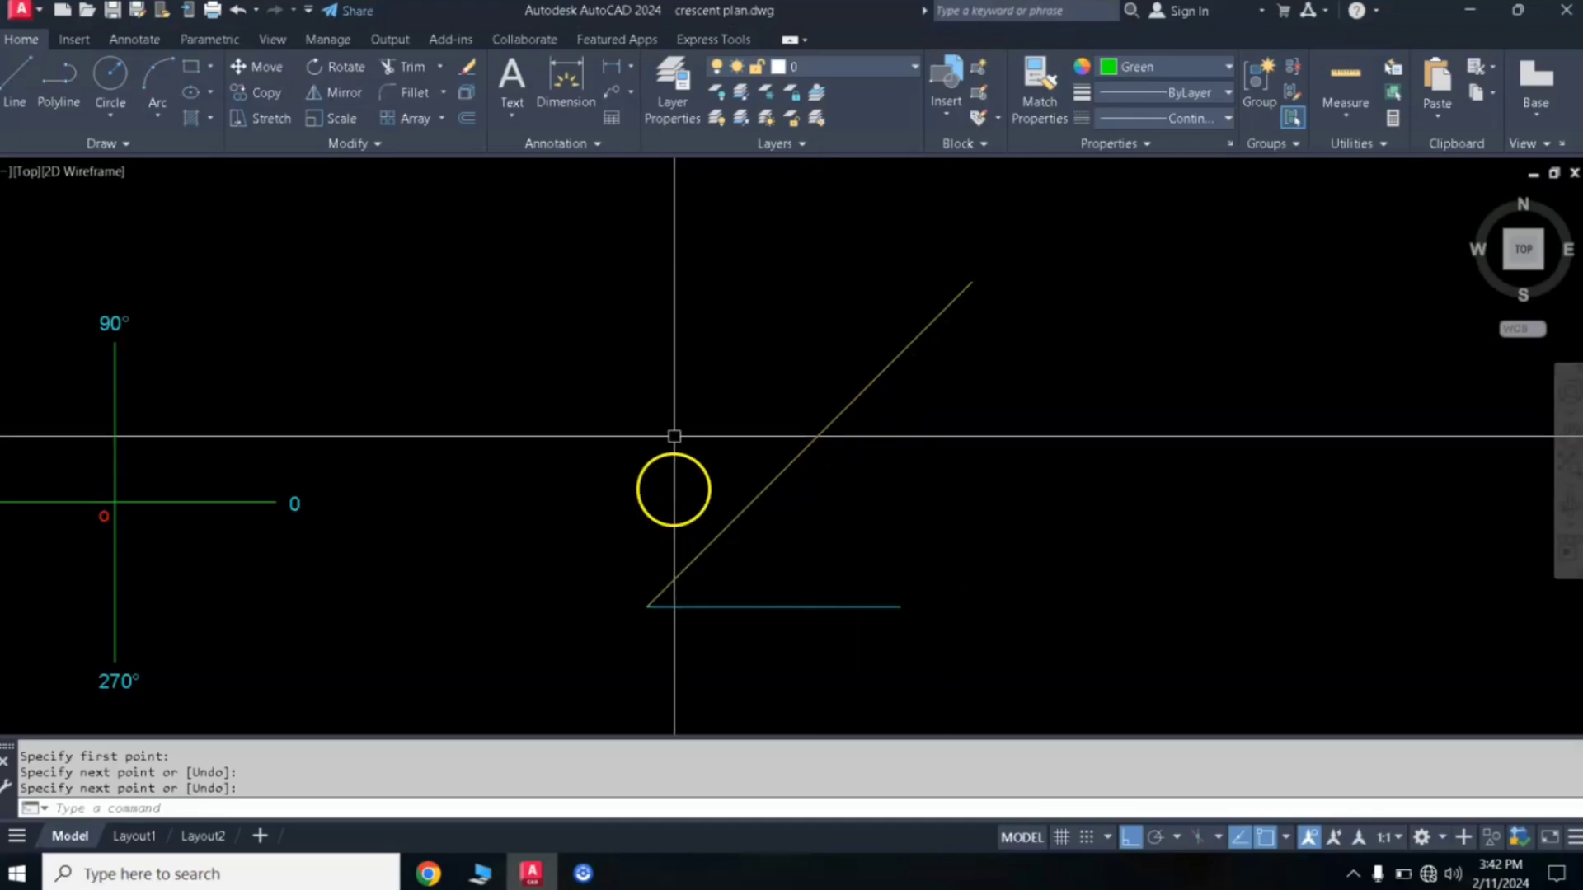
- Dimension the 45° diagonal line with an aligned 8.00 dimension offset to its upper left
left_click(631, 70)
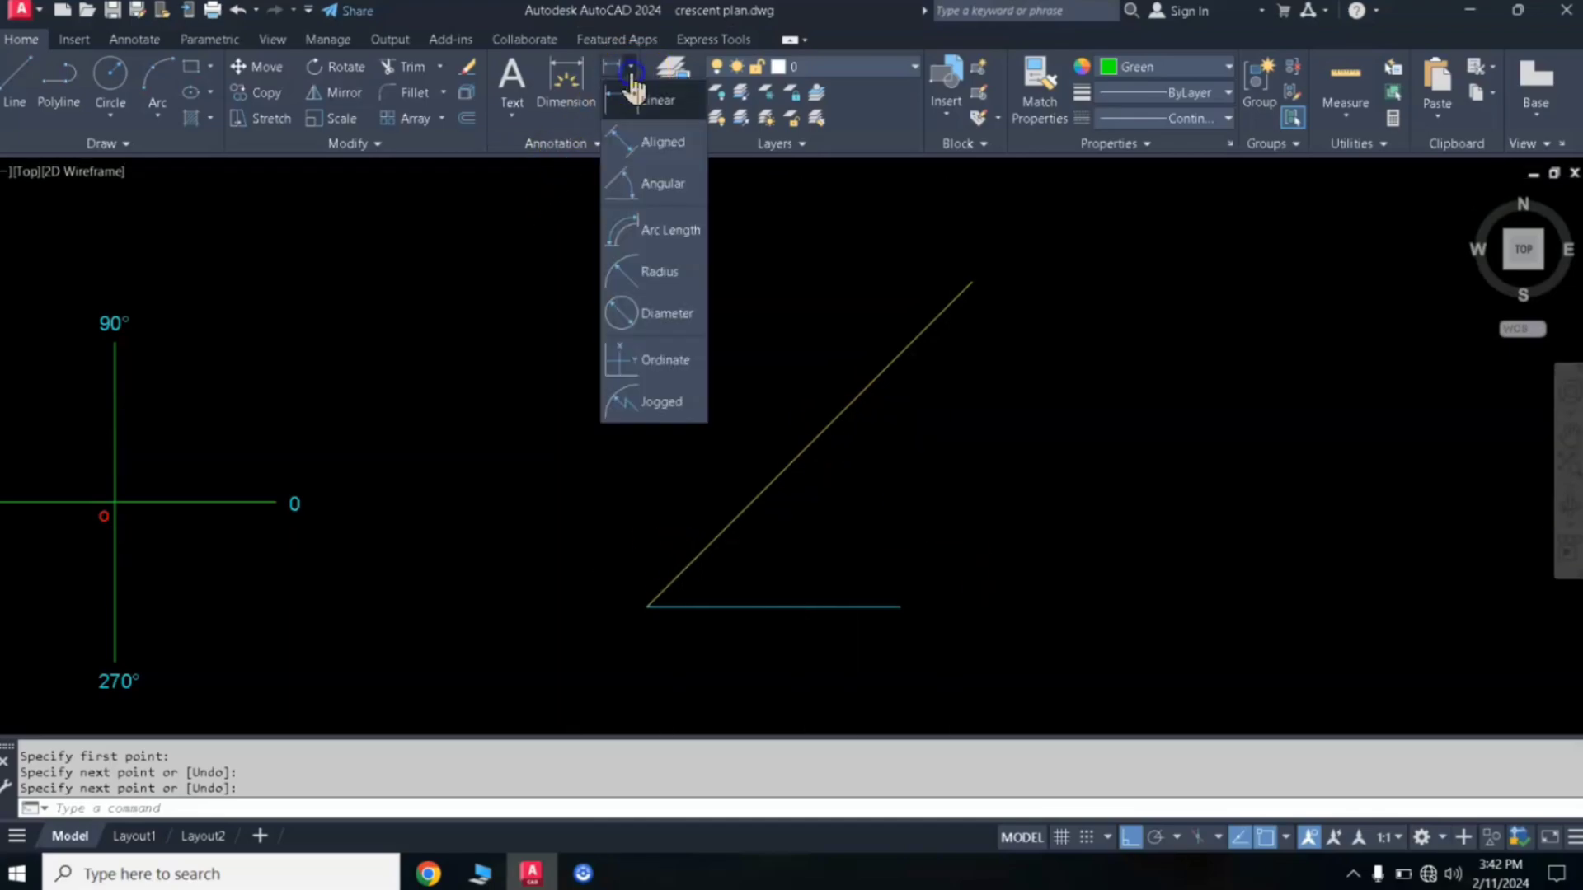
left_click(655, 145)
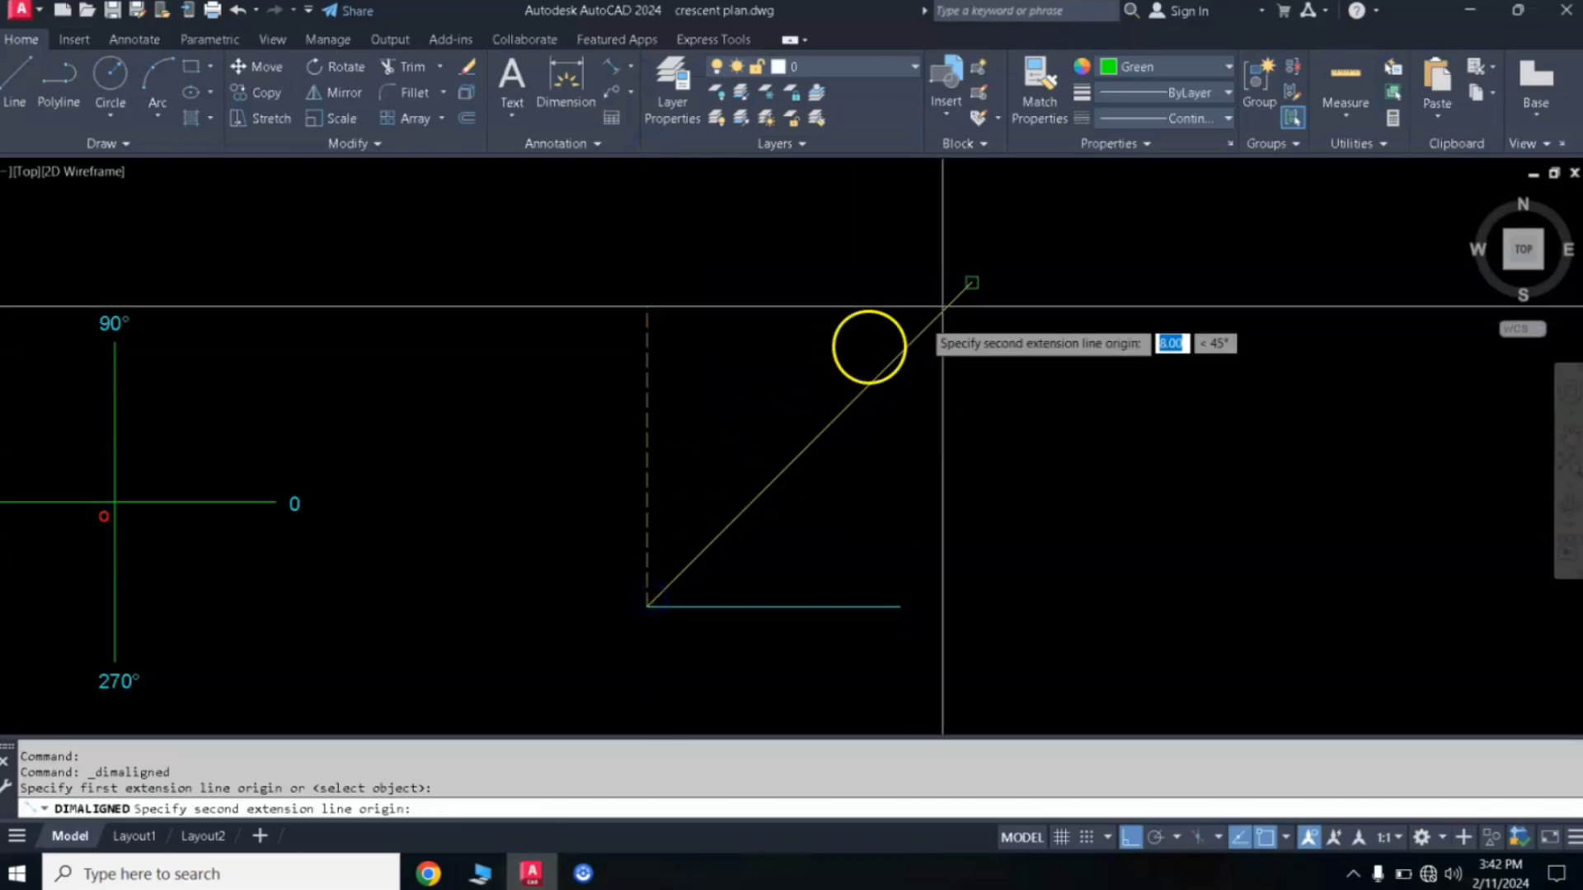
left_click(971, 282)
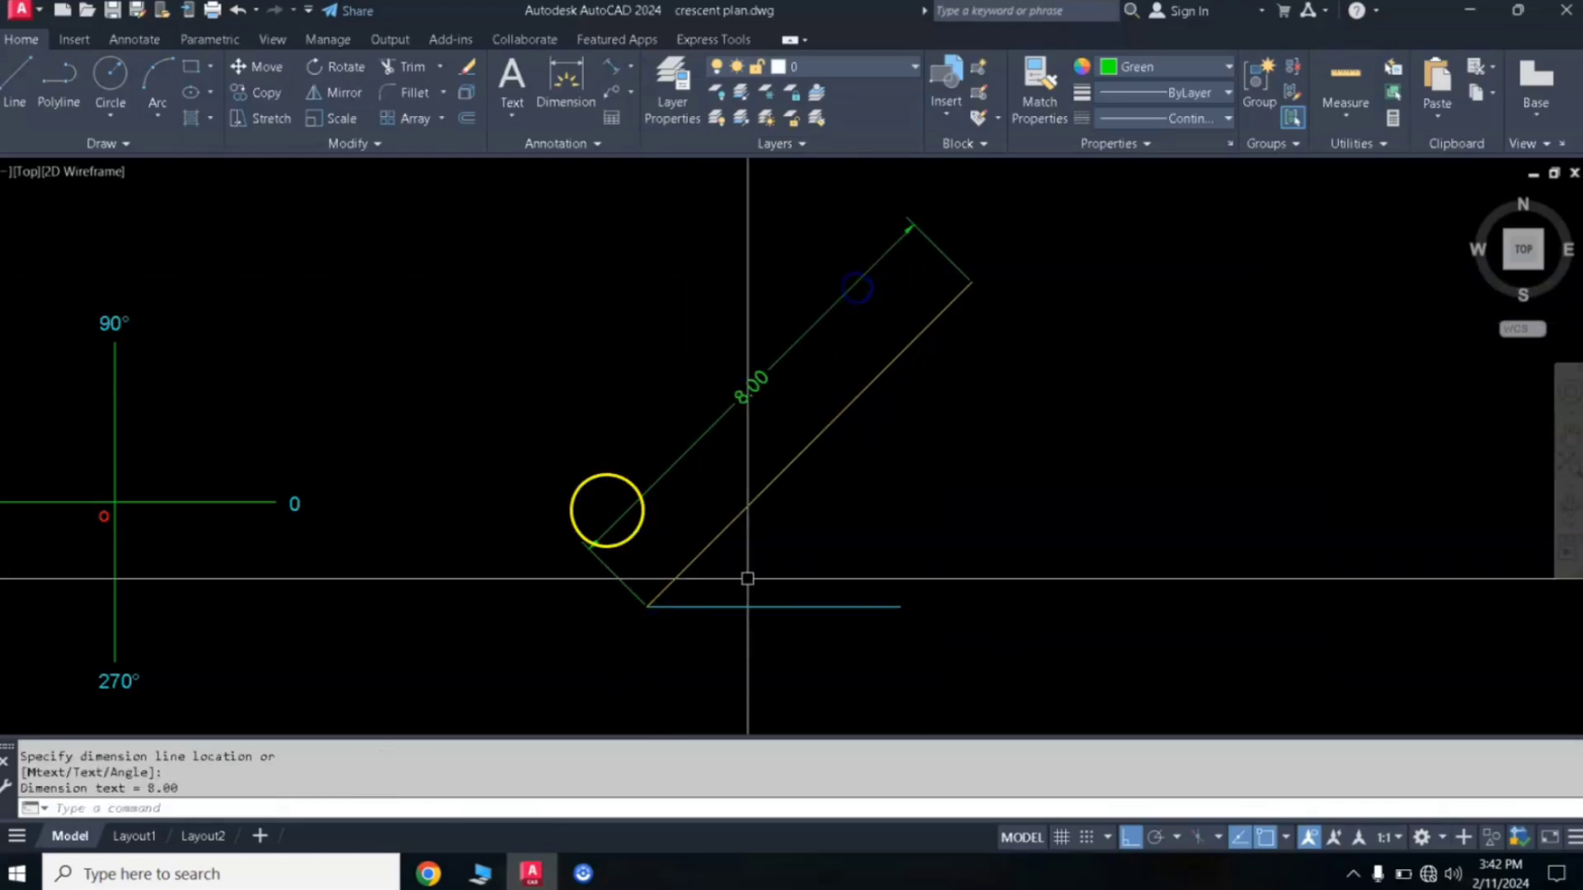
left_click(765, 370)
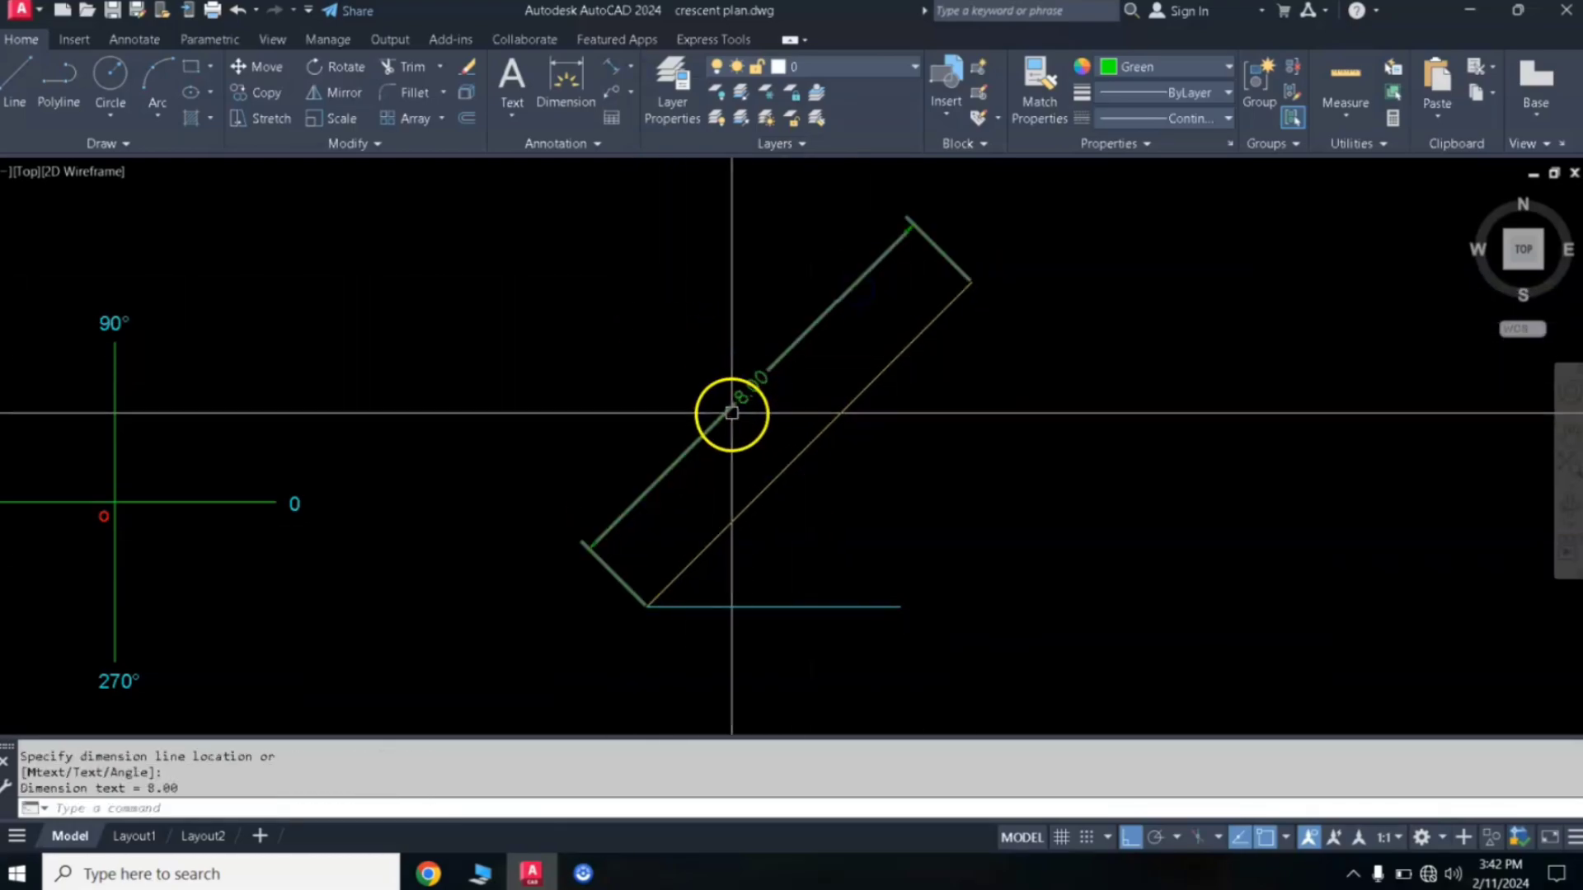